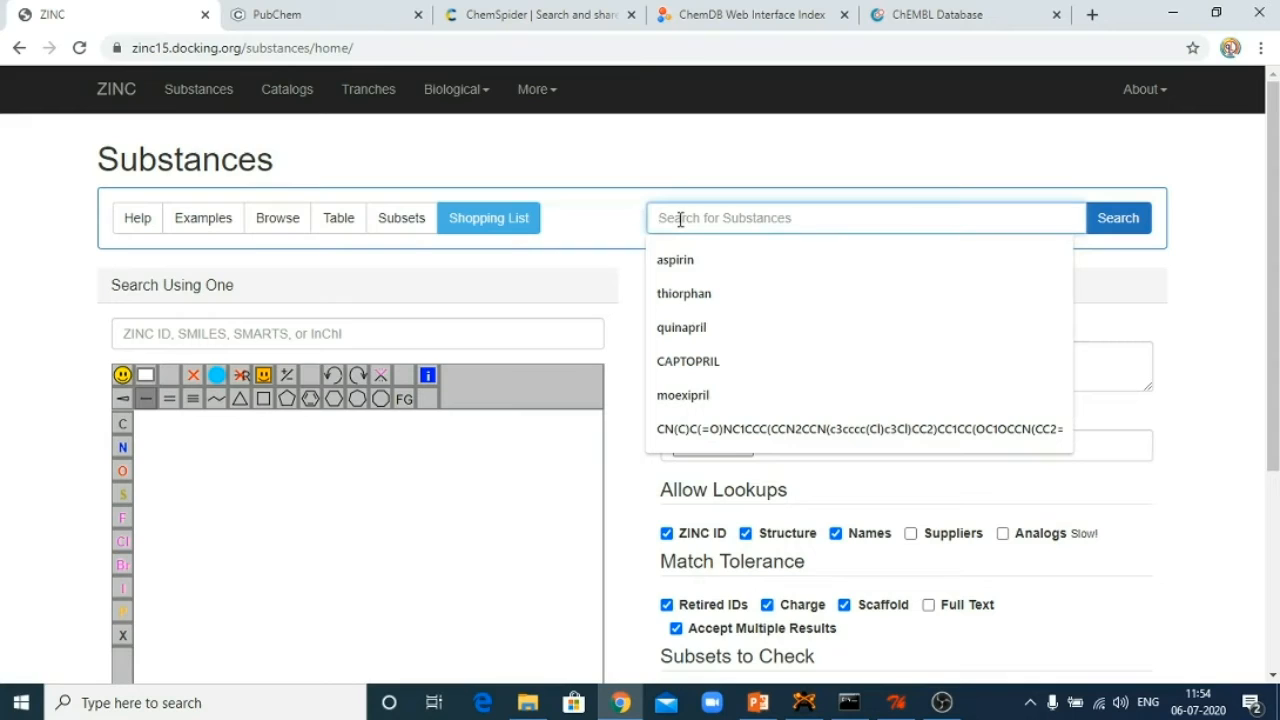
Search the ZINC substances for aspirin and open the ZINC53 (Aspirin) entry.
key(Down)
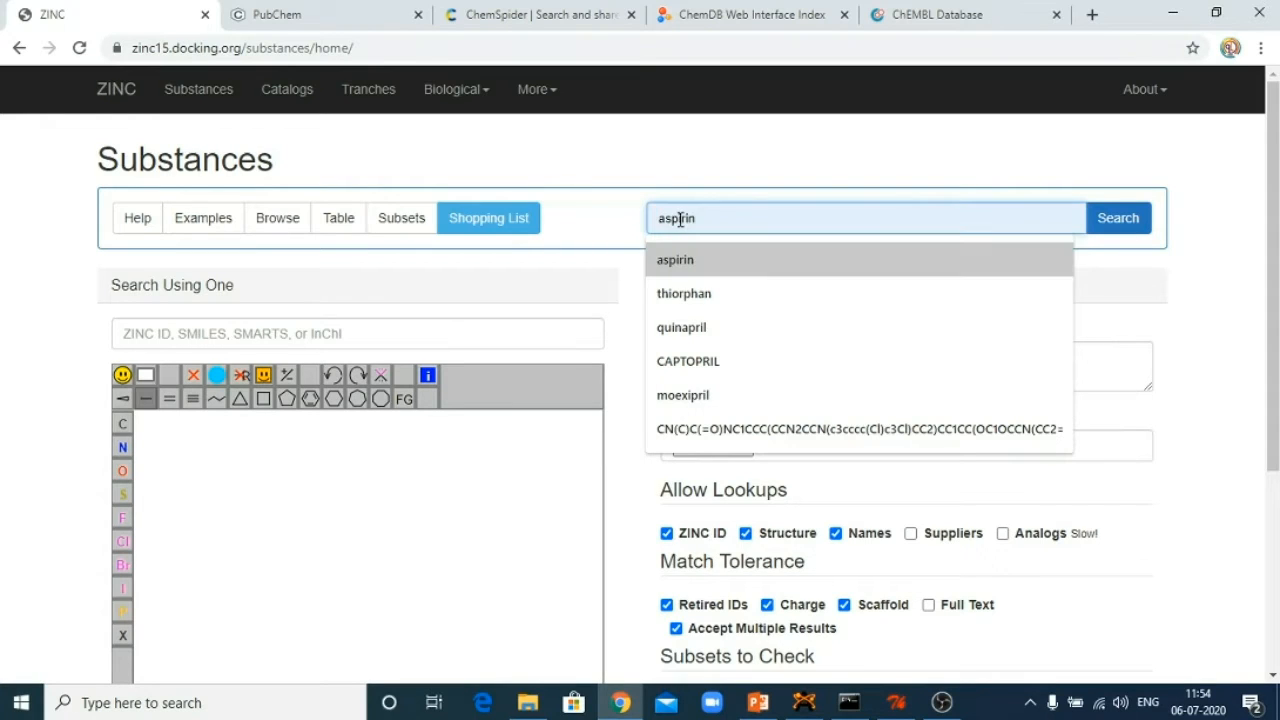
key(Return)
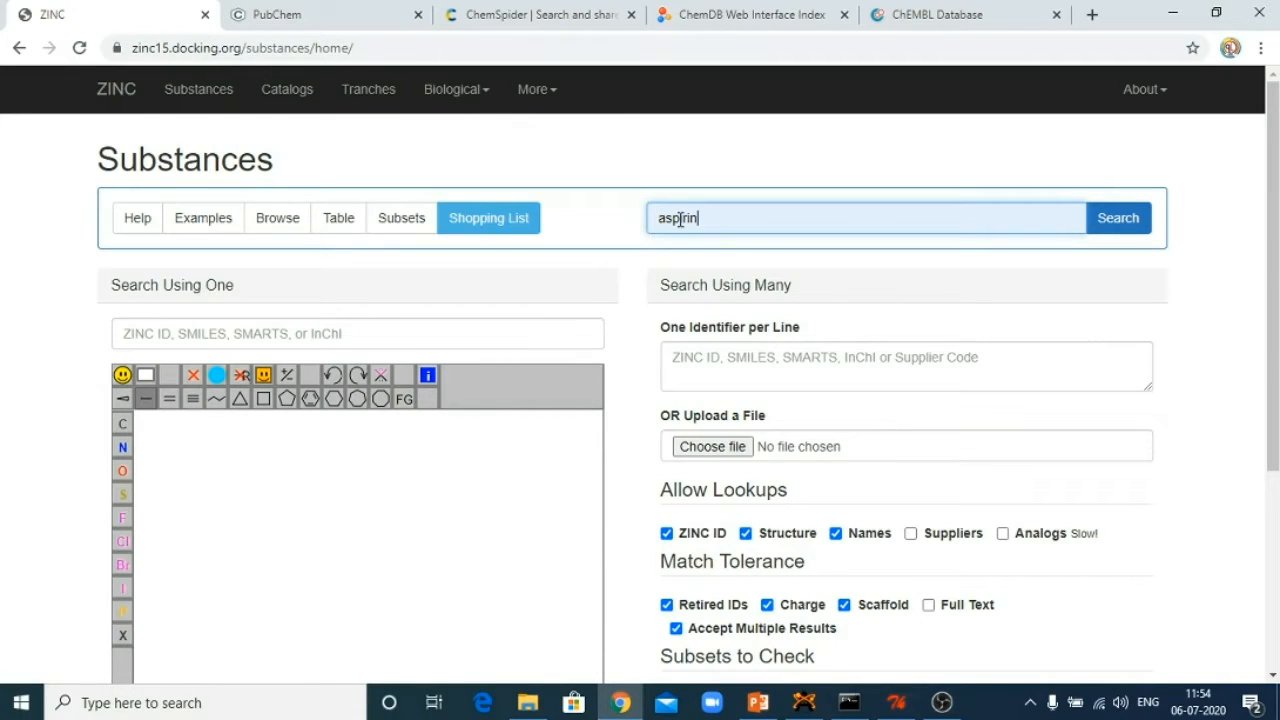
click(1121, 221)
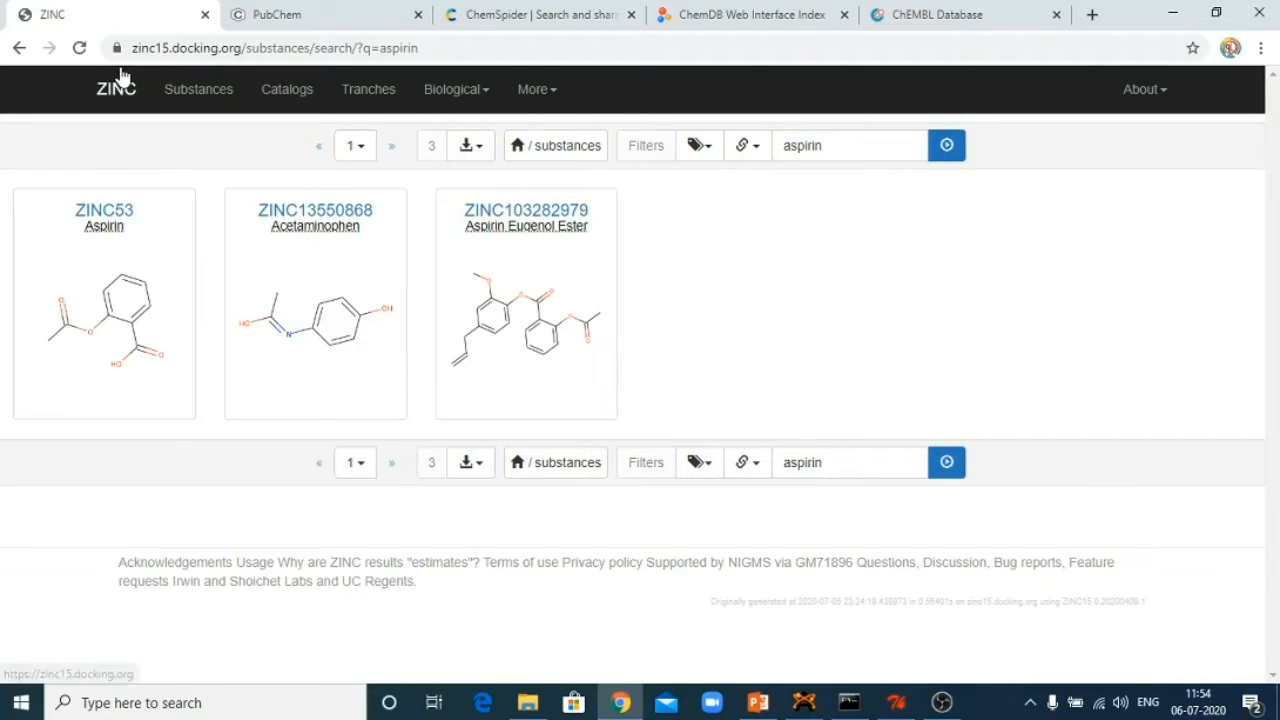
click(104, 213)
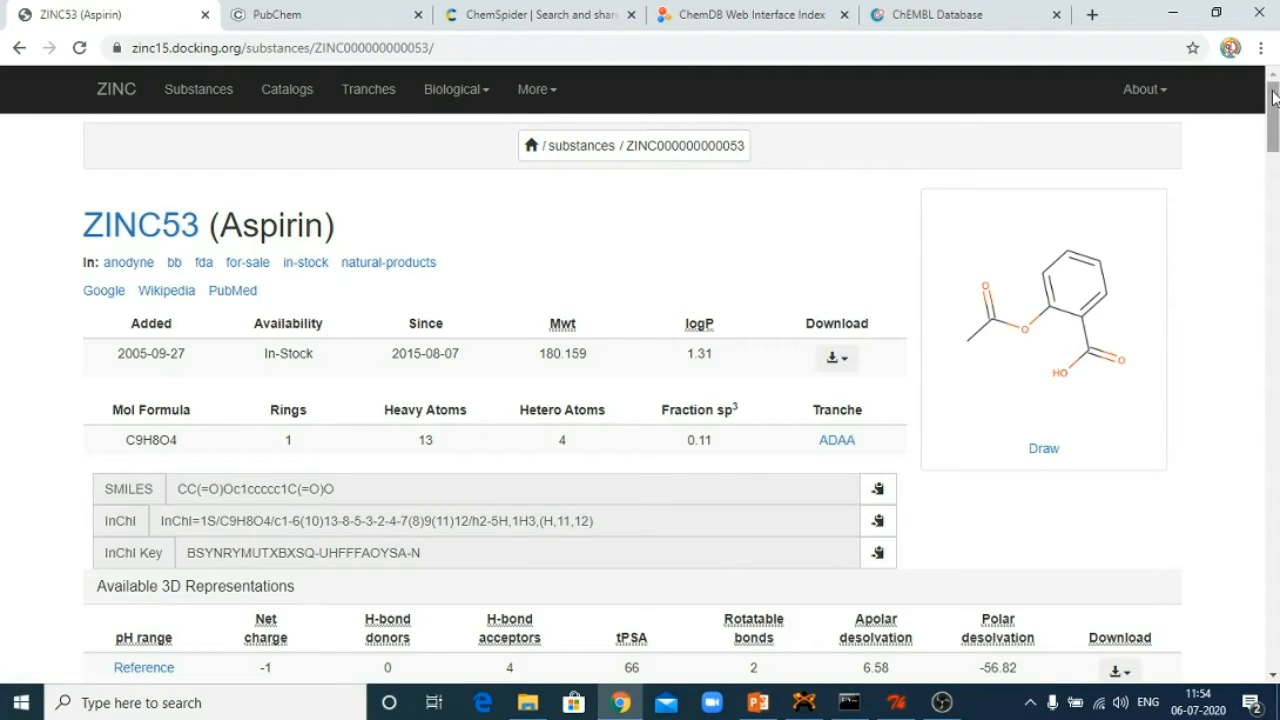
Examine the aspirin entry's properties, 3D representations, vendors, catalogs, activities, analogs, scaffold, references, clinical trials and additional identifiers.
mouse_move(1273, 92)
mouse_down()
mouse_move(1274, 120)
mouse_move(1274, 108)
mouse_up()
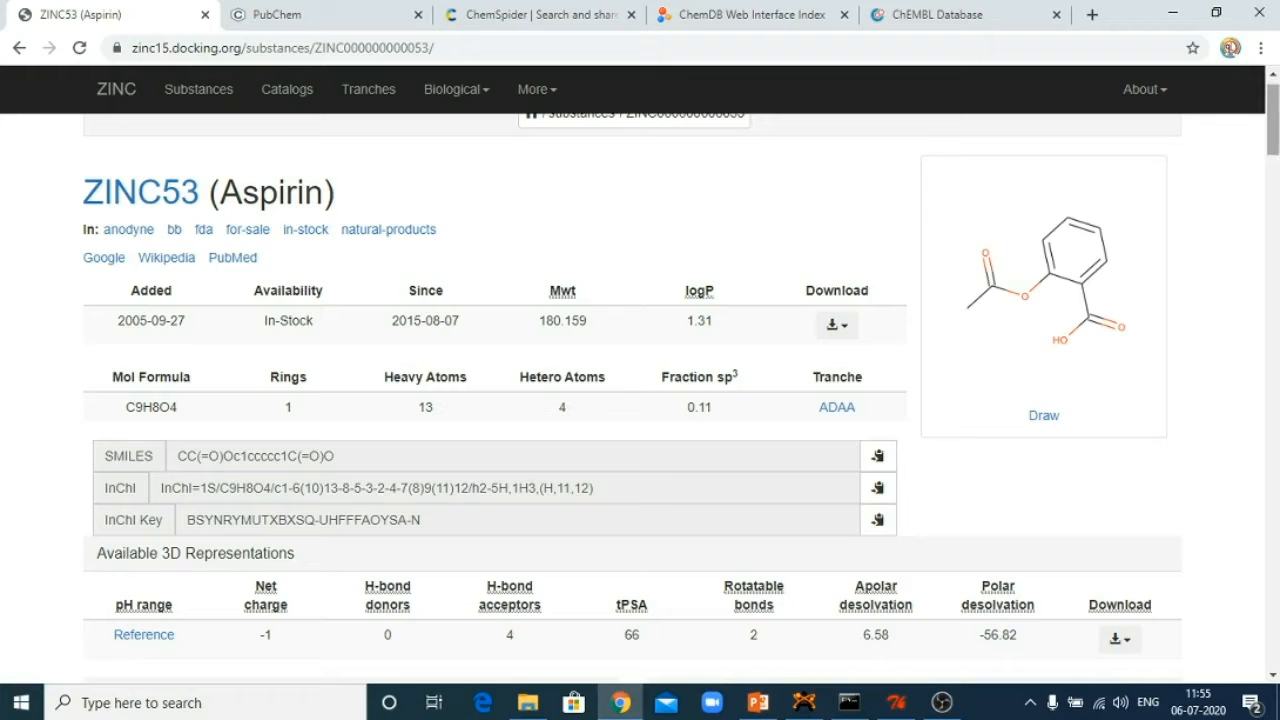
scroll(1272, 130, down, 2)
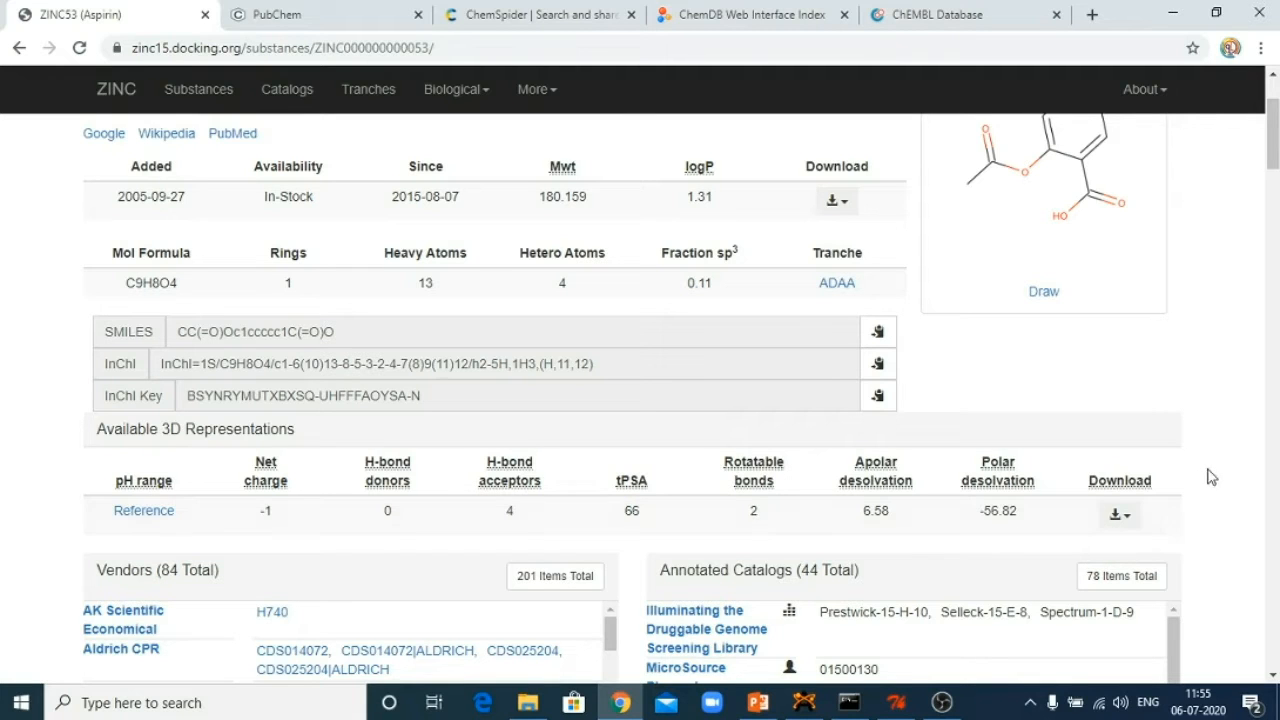
scroll(1272, 134, down, 2)
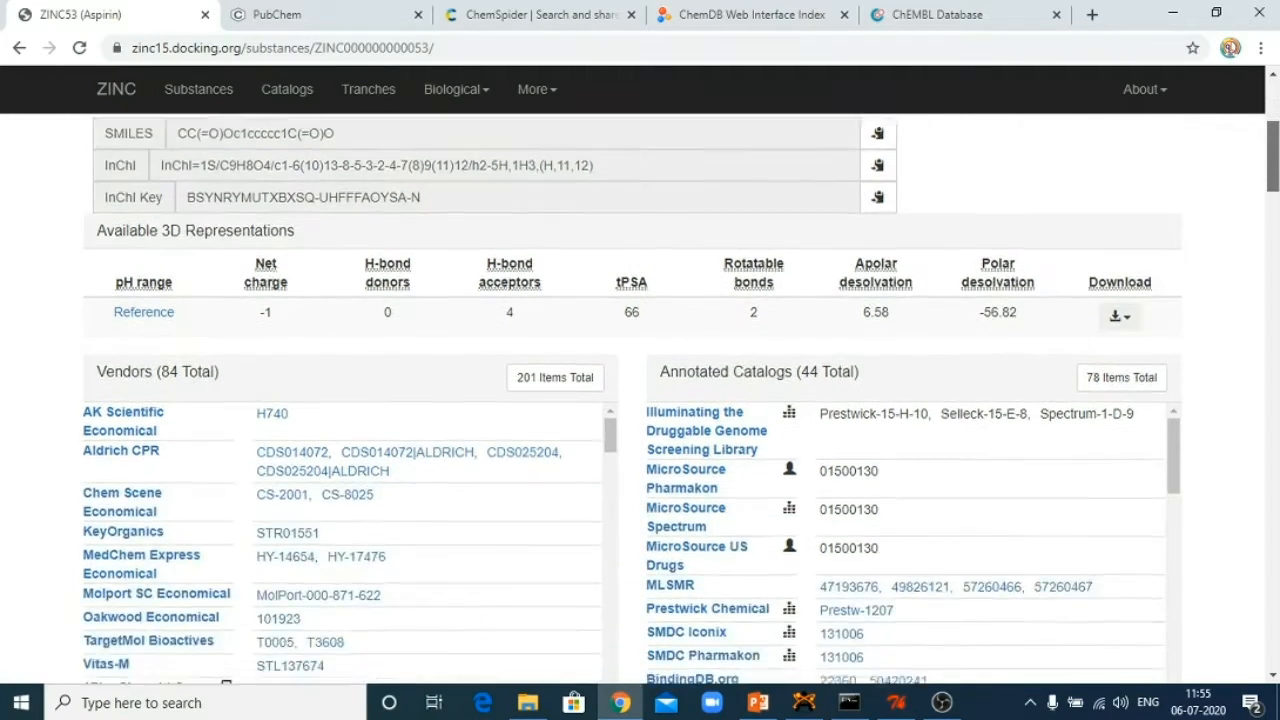
scroll(1272, 134, down, 2)
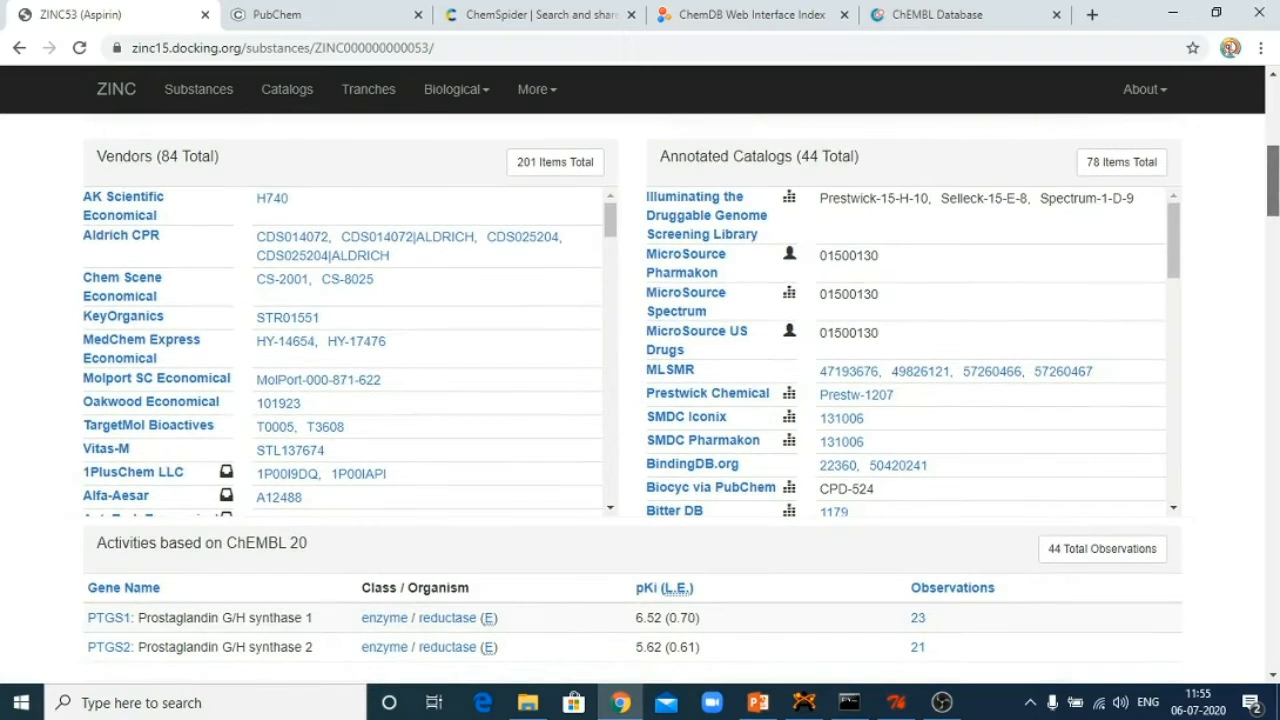
scroll(1272, 134, down, 1)
scroll(1272, 134, down, 1)
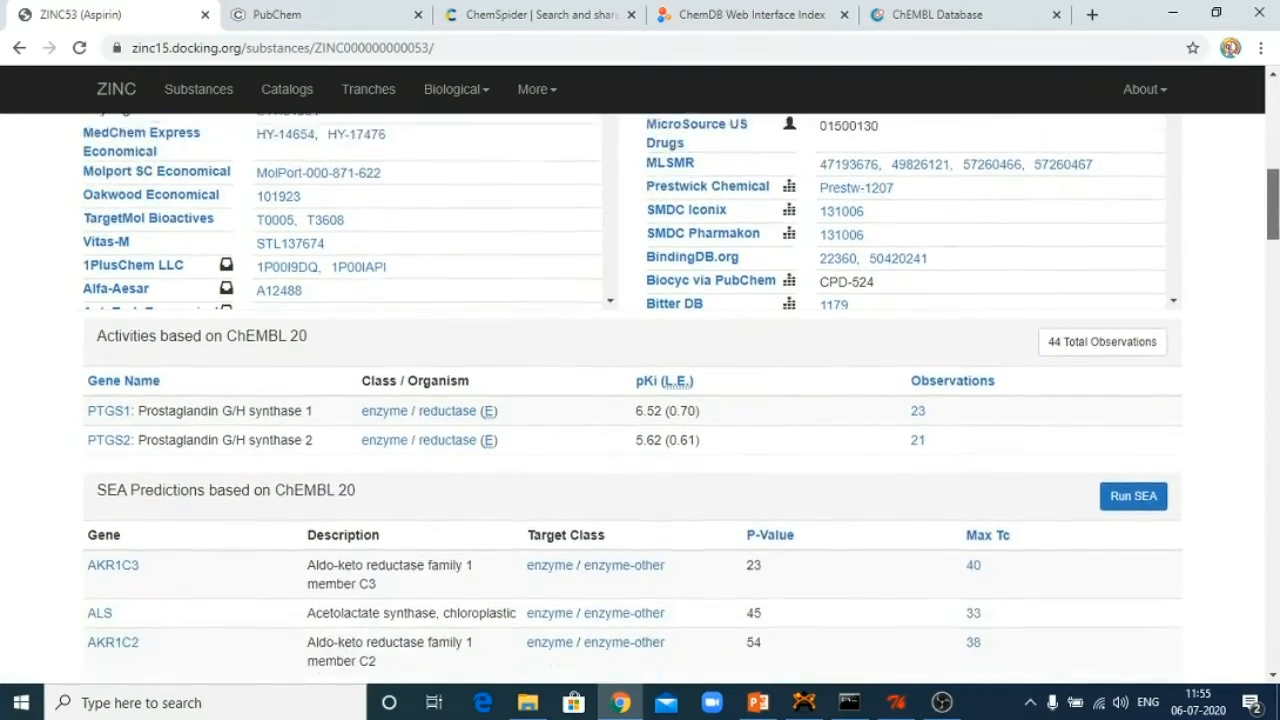
scroll(681, 399, down, 1)
scroll(681, 399, down, 6)
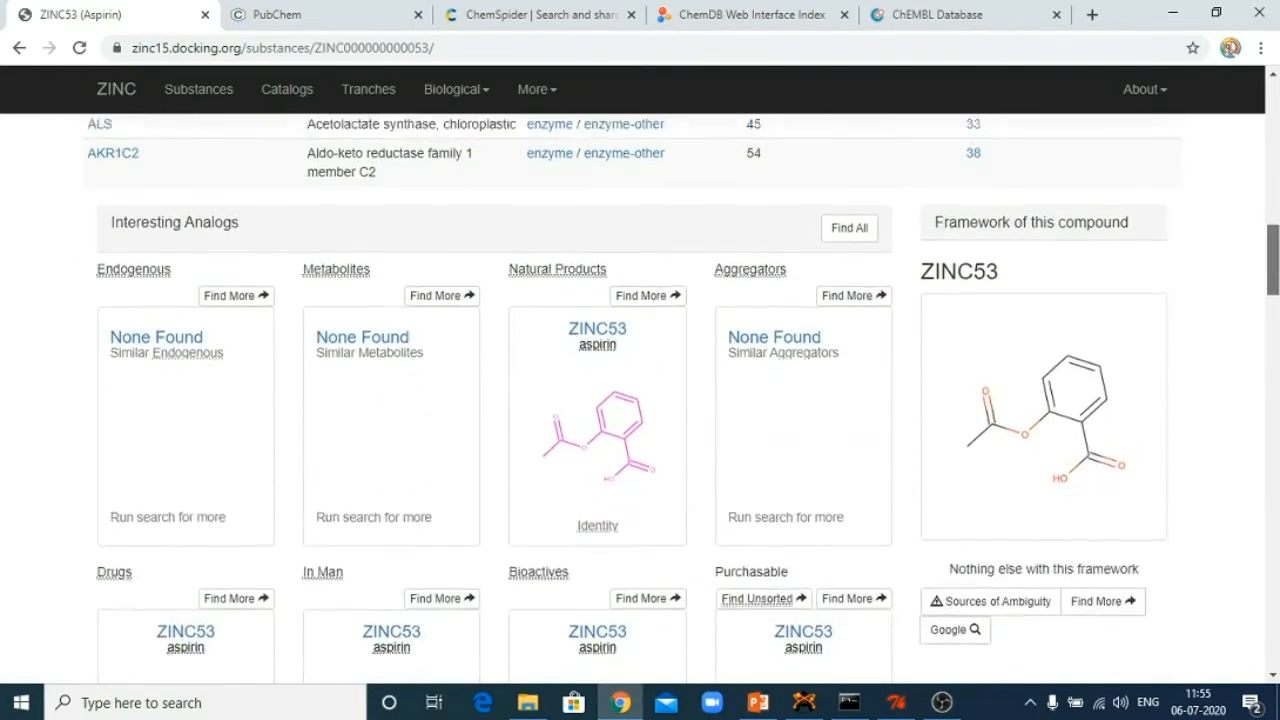
scroll(1277, 282, up, 2)
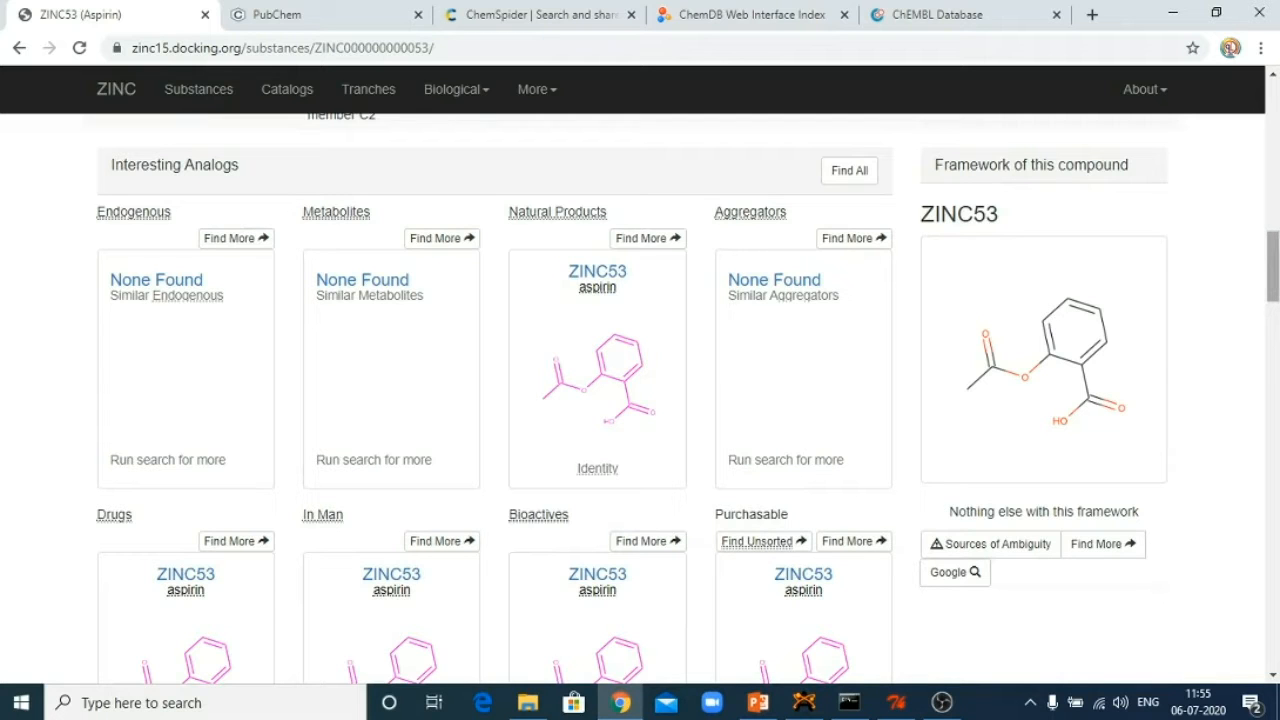
scroll(1274, 262, down, 5)
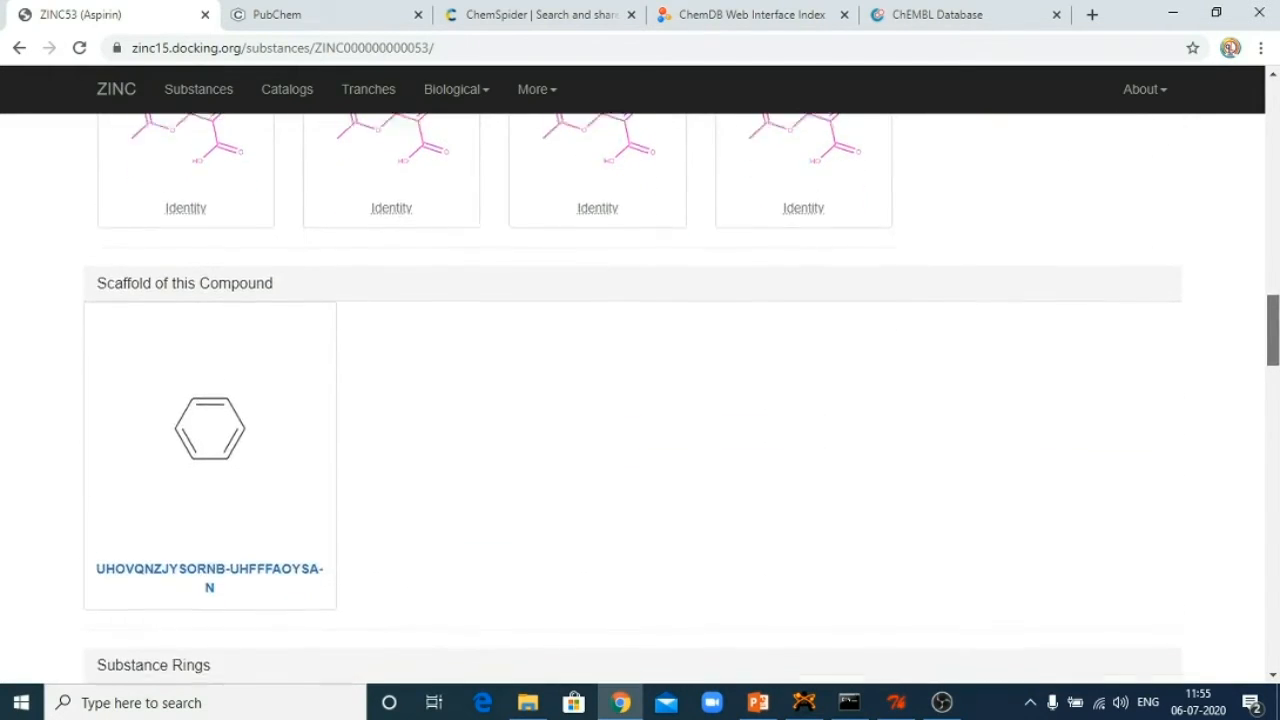
scroll(640, 400, down, 5)
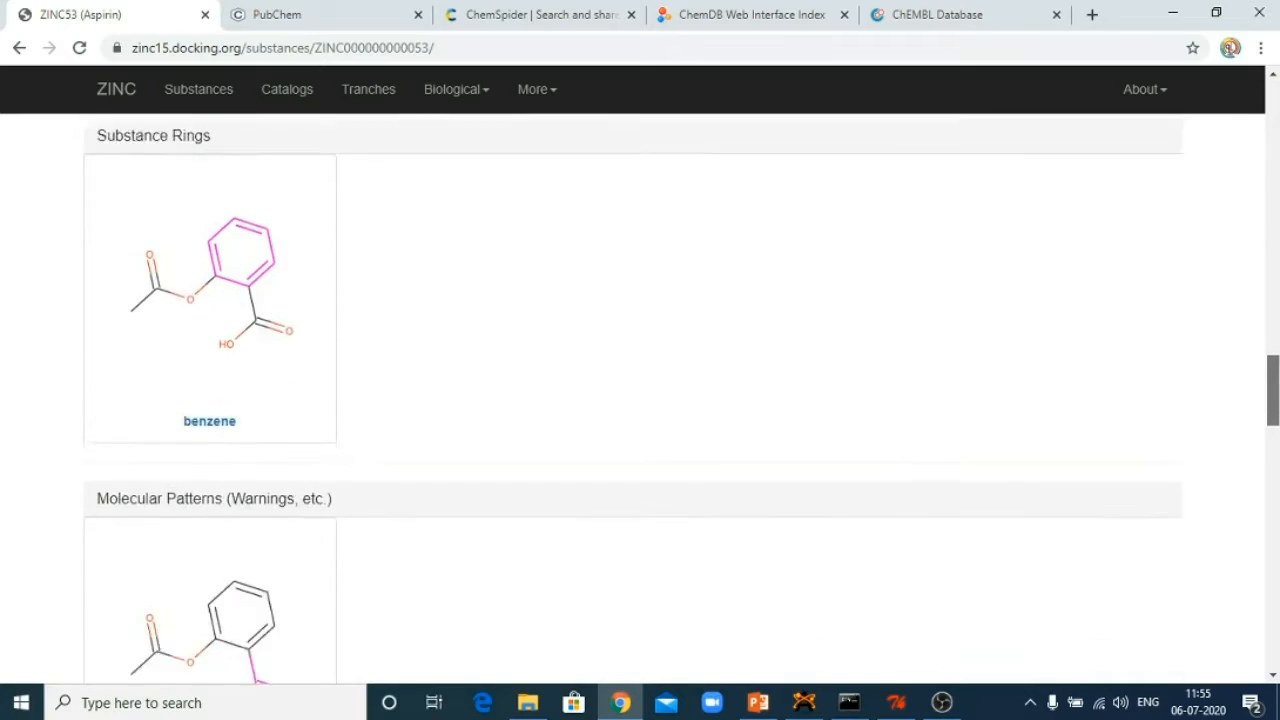
scroll(640, 400, down, 5)
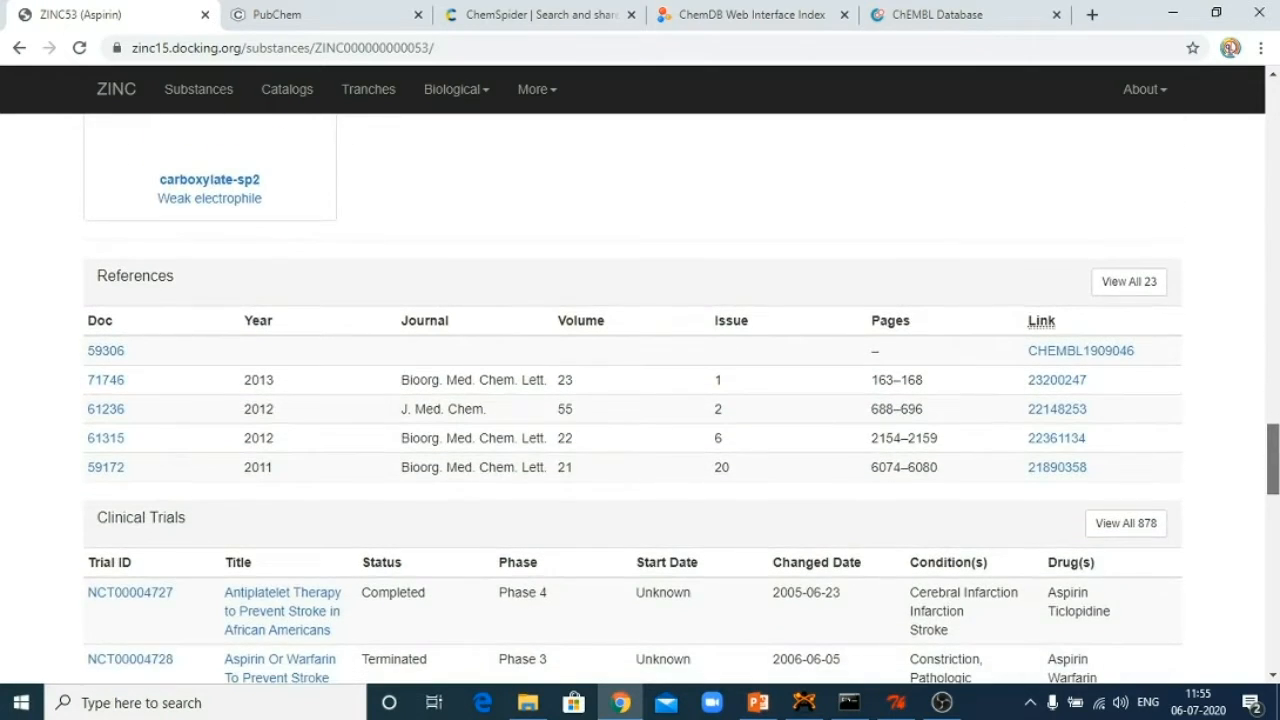
scroll(1274, 590, down, 12)
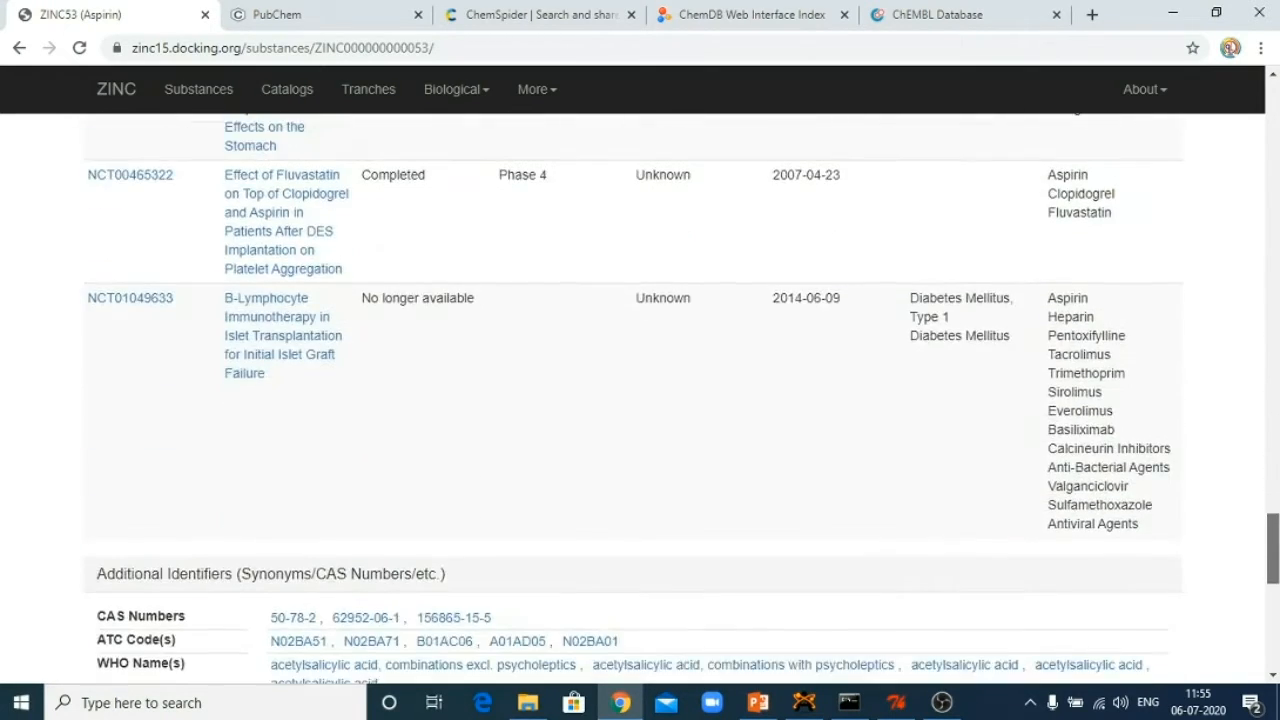
drag(1274, 590, 1274, 115)
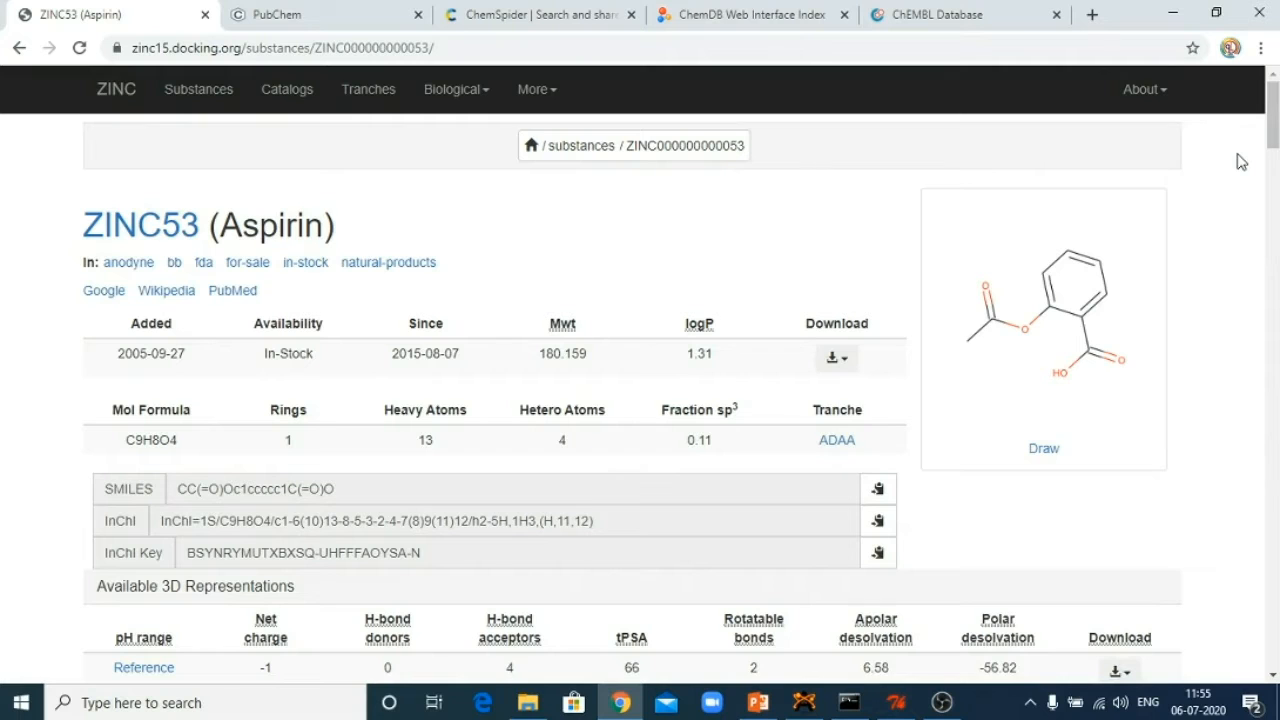
Download the aspirin structure in SDF format and magnify the downloaded file's name briefly to check its extension.
drag(1275, 129, 1275, 132)
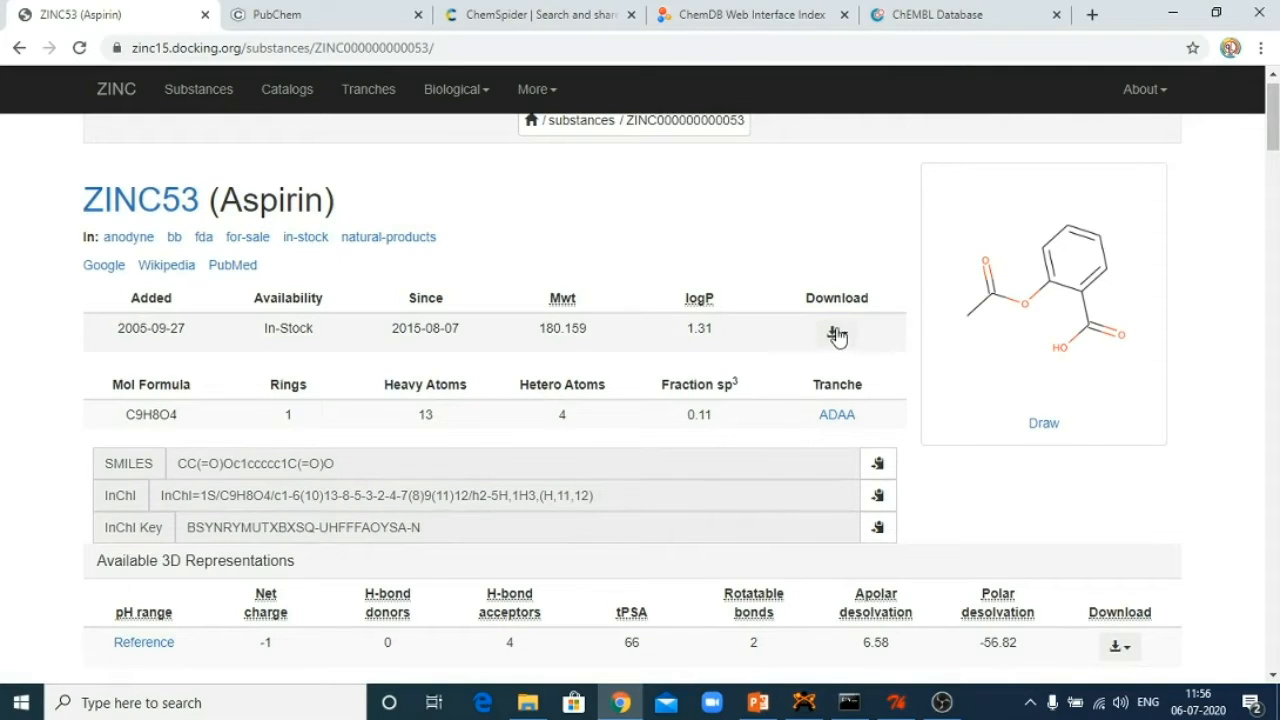
mouse_move(1275, 144)
mouse_down()
mouse_move(1274, 103)
mouse_move(1273, 235)
mouse_move(1276, 128)
mouse_up()
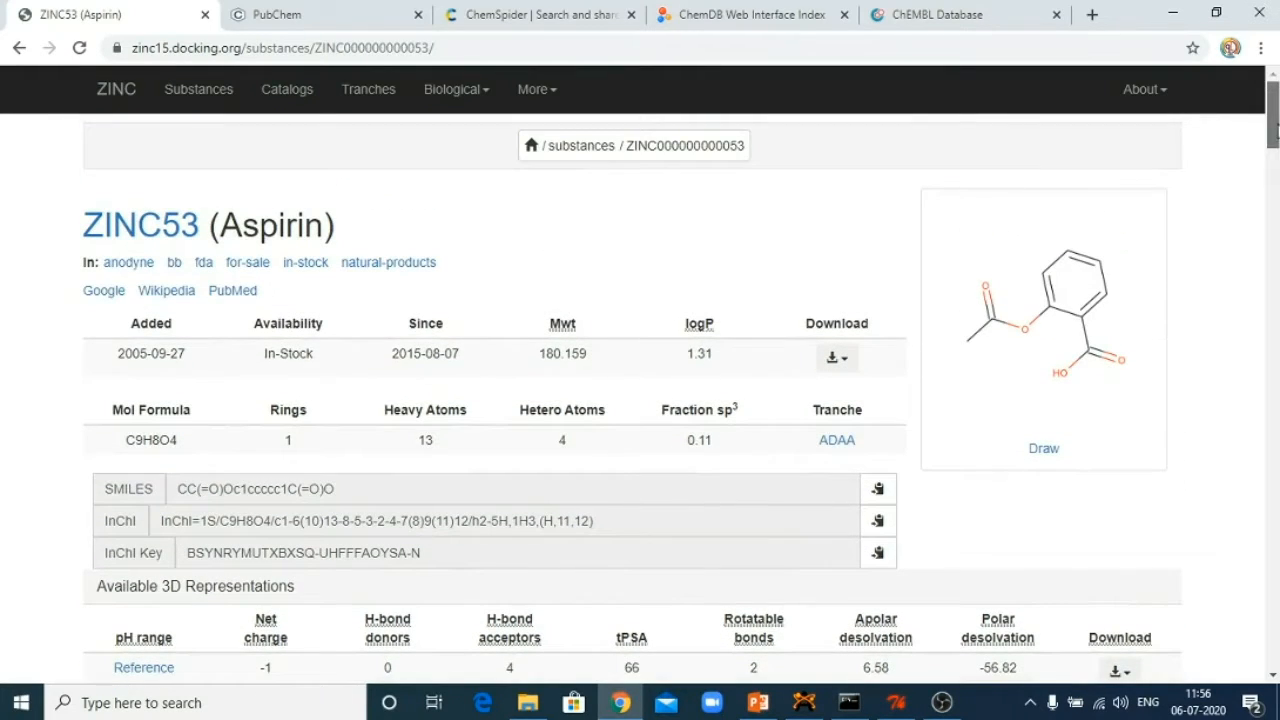
click(838, 362)
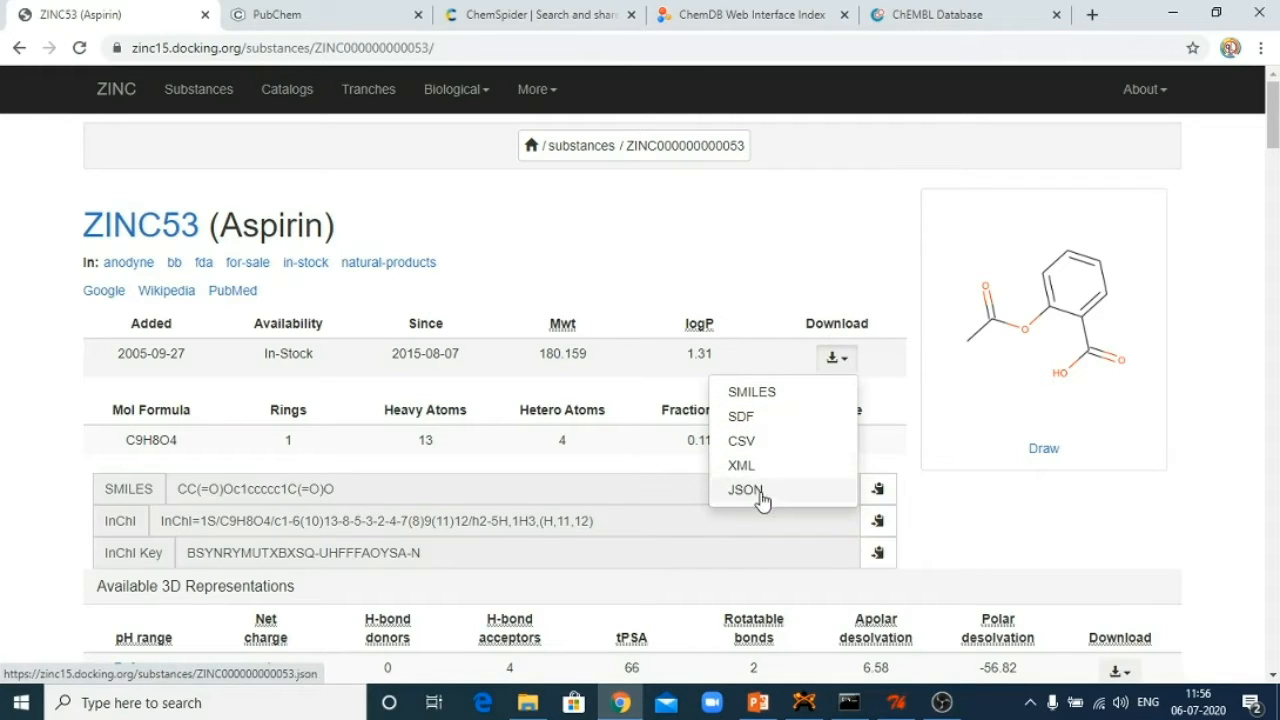
click(742, 416)
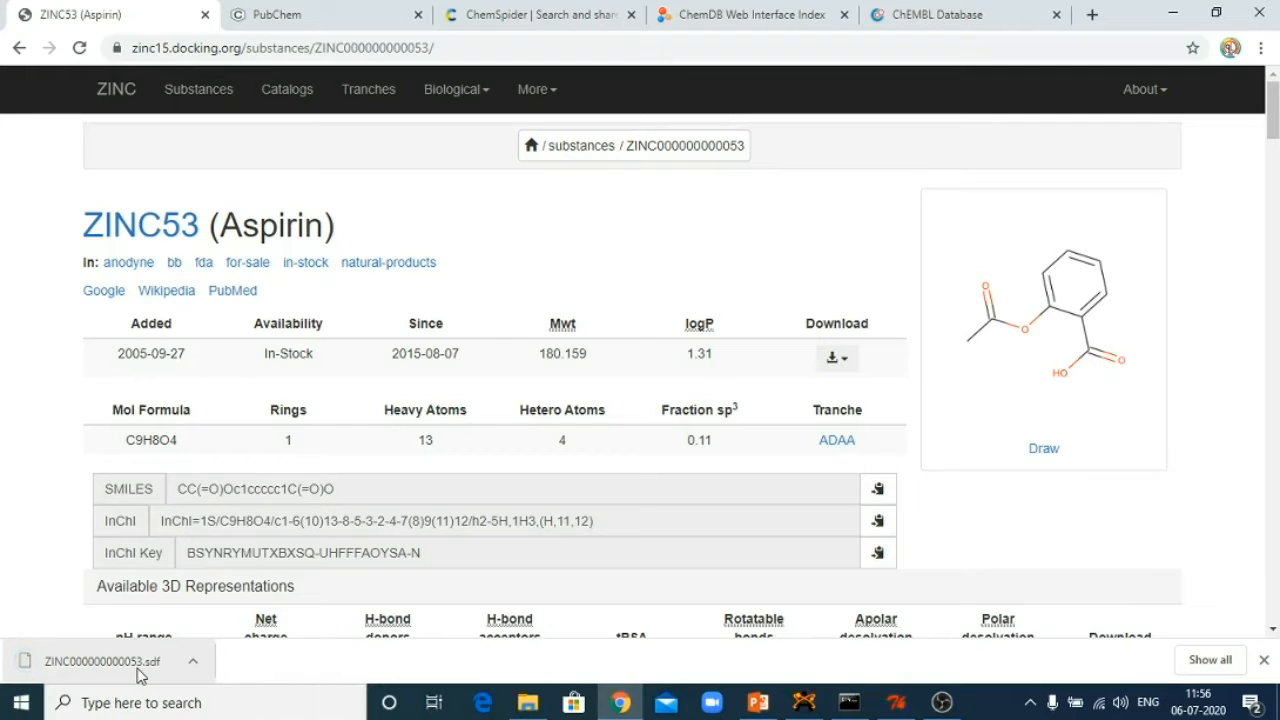
key(super+plus)
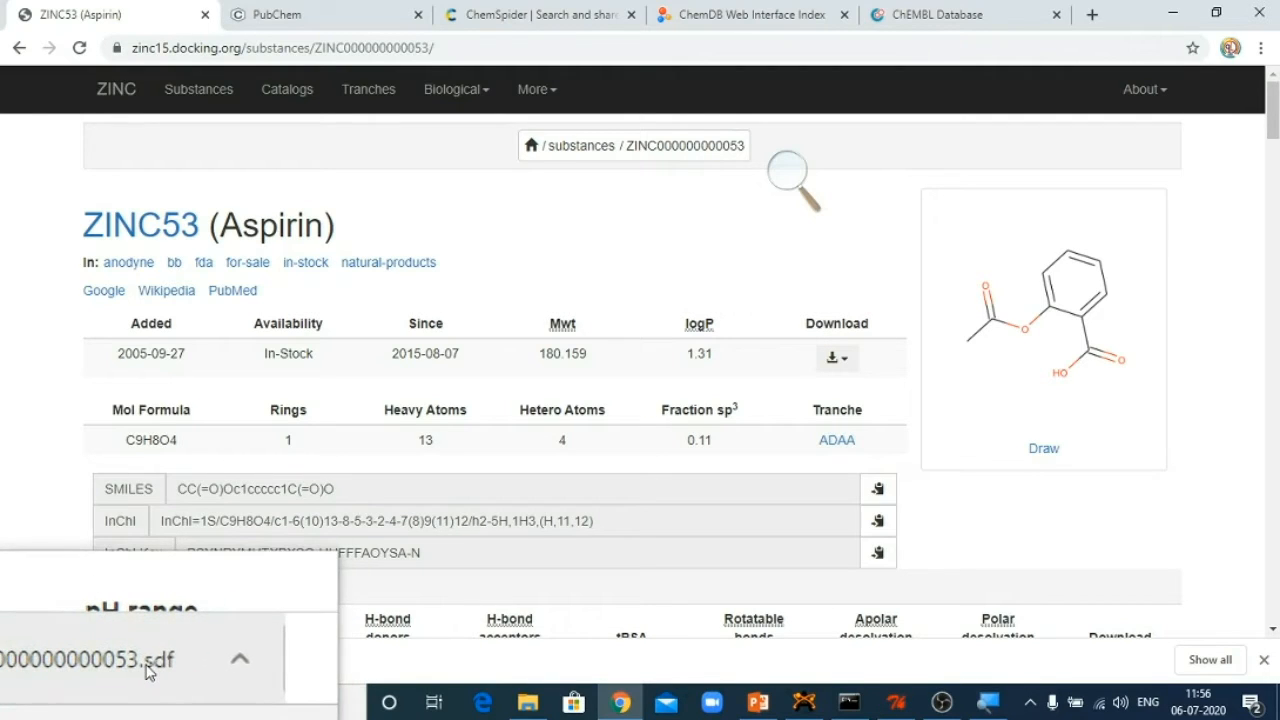
key(super+Escape)
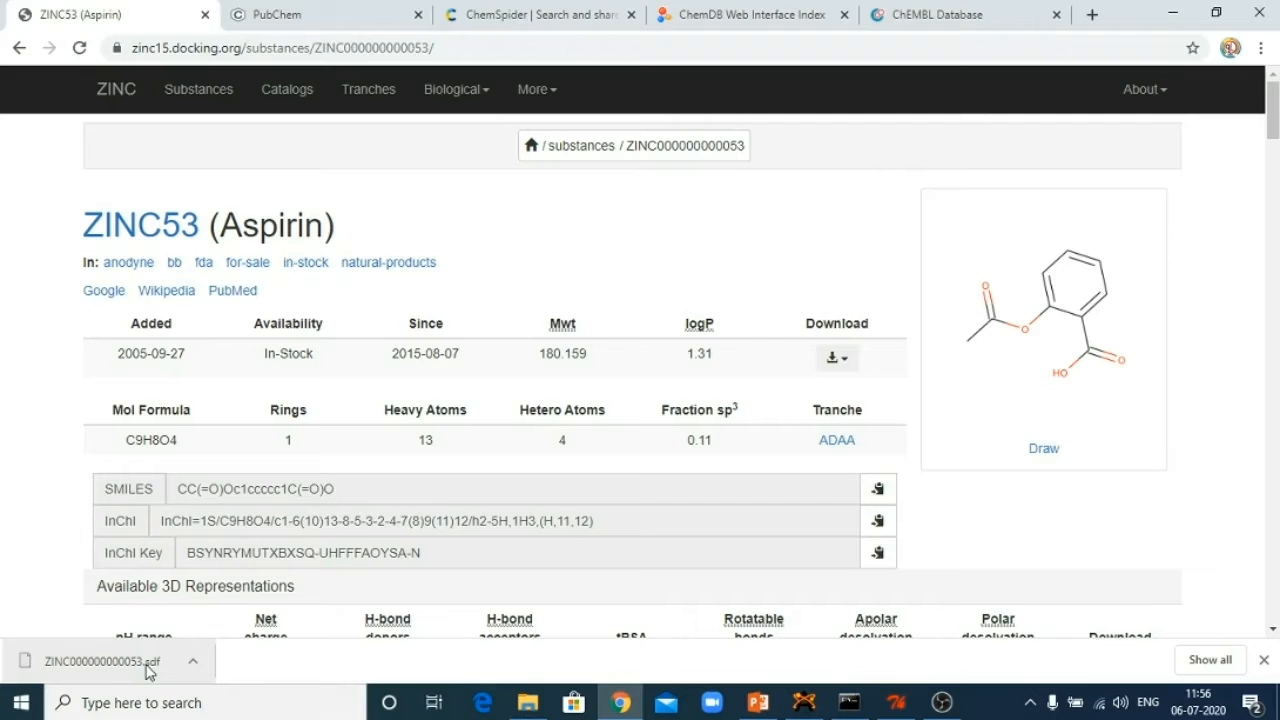
Switch to AutoDockTools and try to open ZINC000000000053.sdf from Downloads as the ligand, with the file filter set to all files.
click(899, 706)
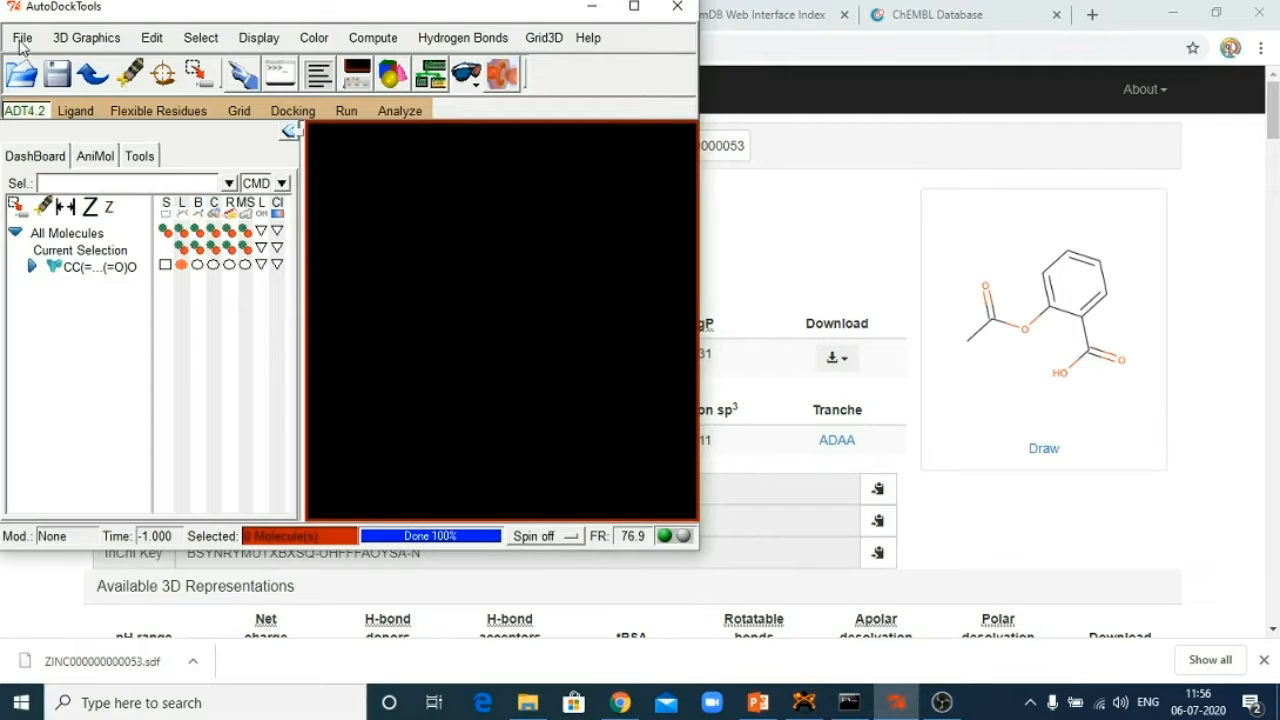
click(77, 110)
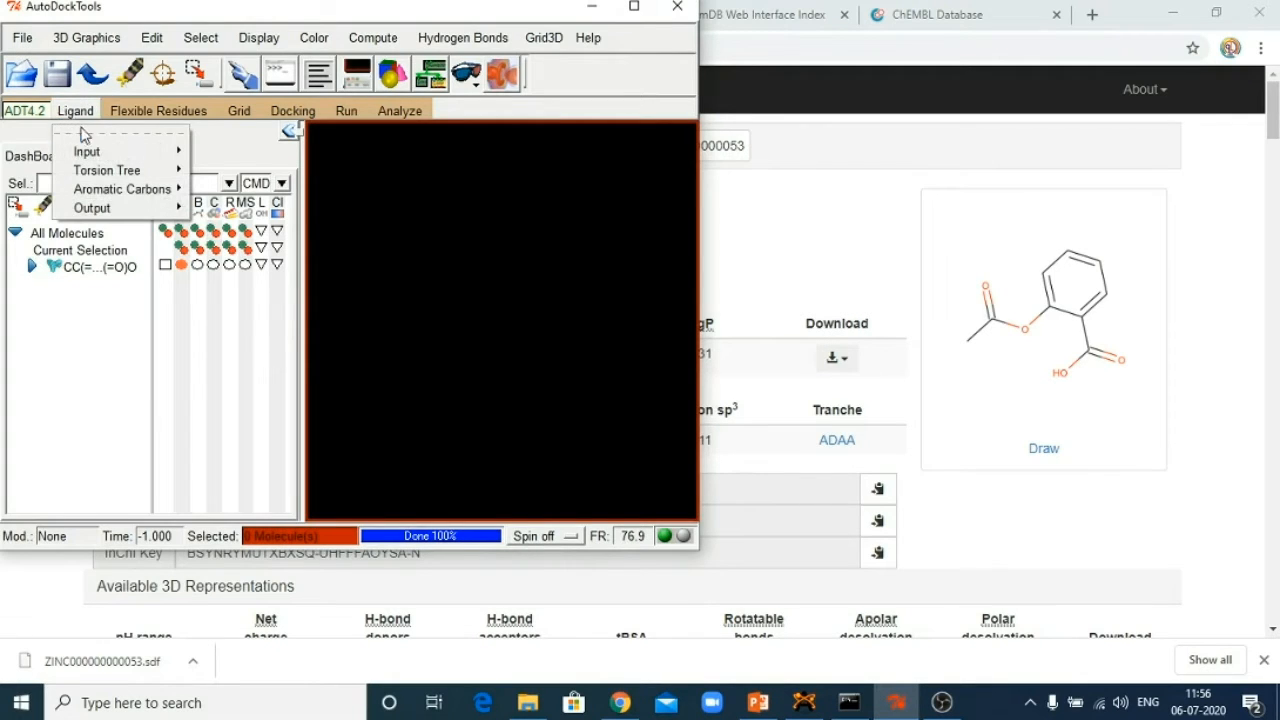
mouse_move(88, 151)
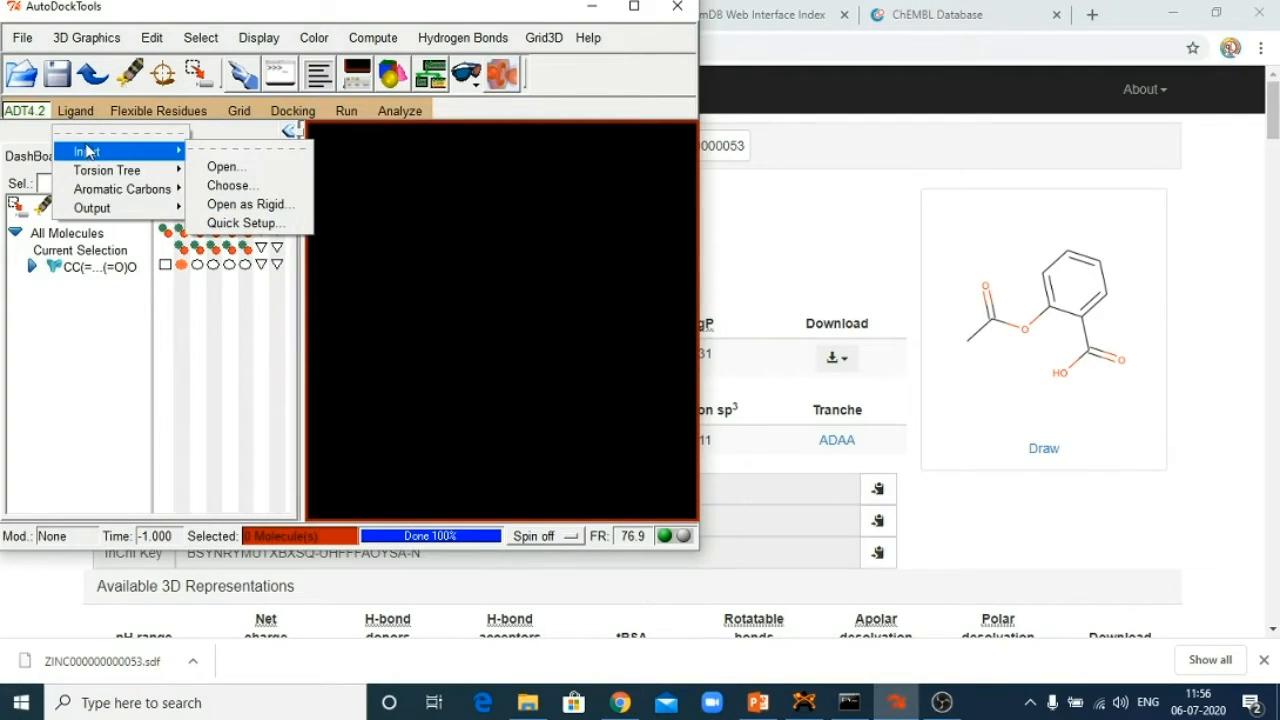
click(248, 166)
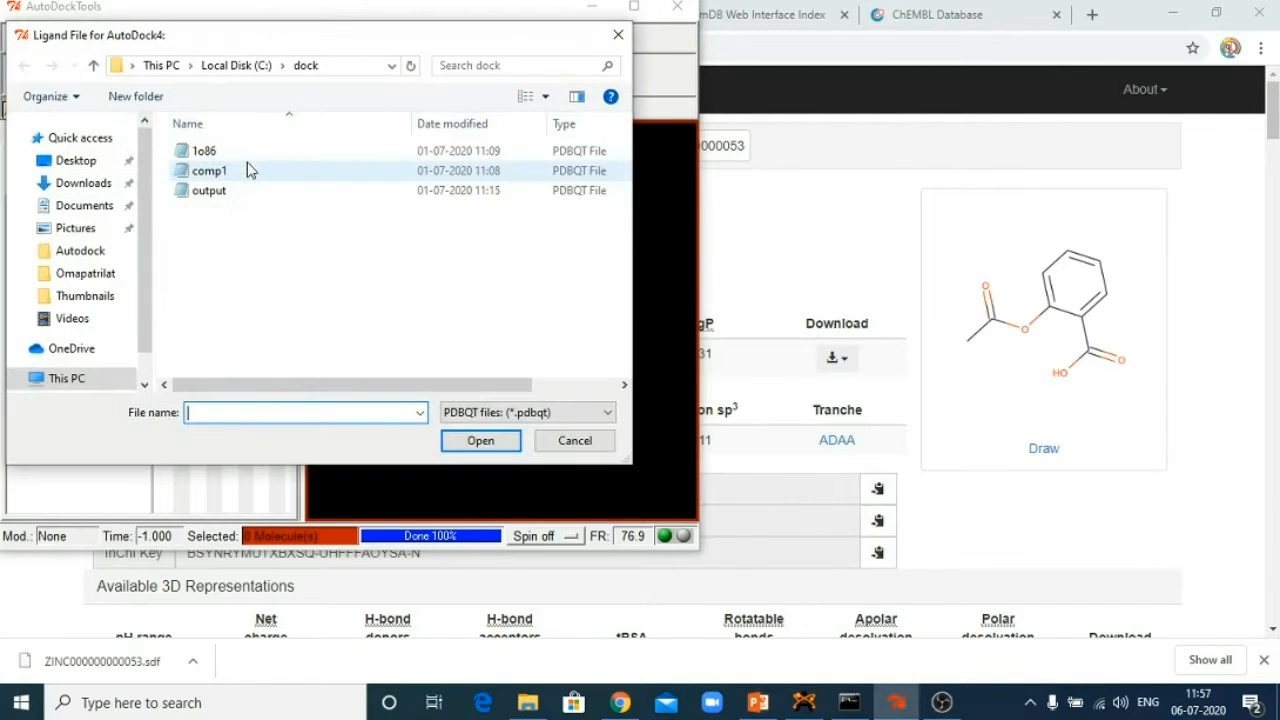
click(90, 186)
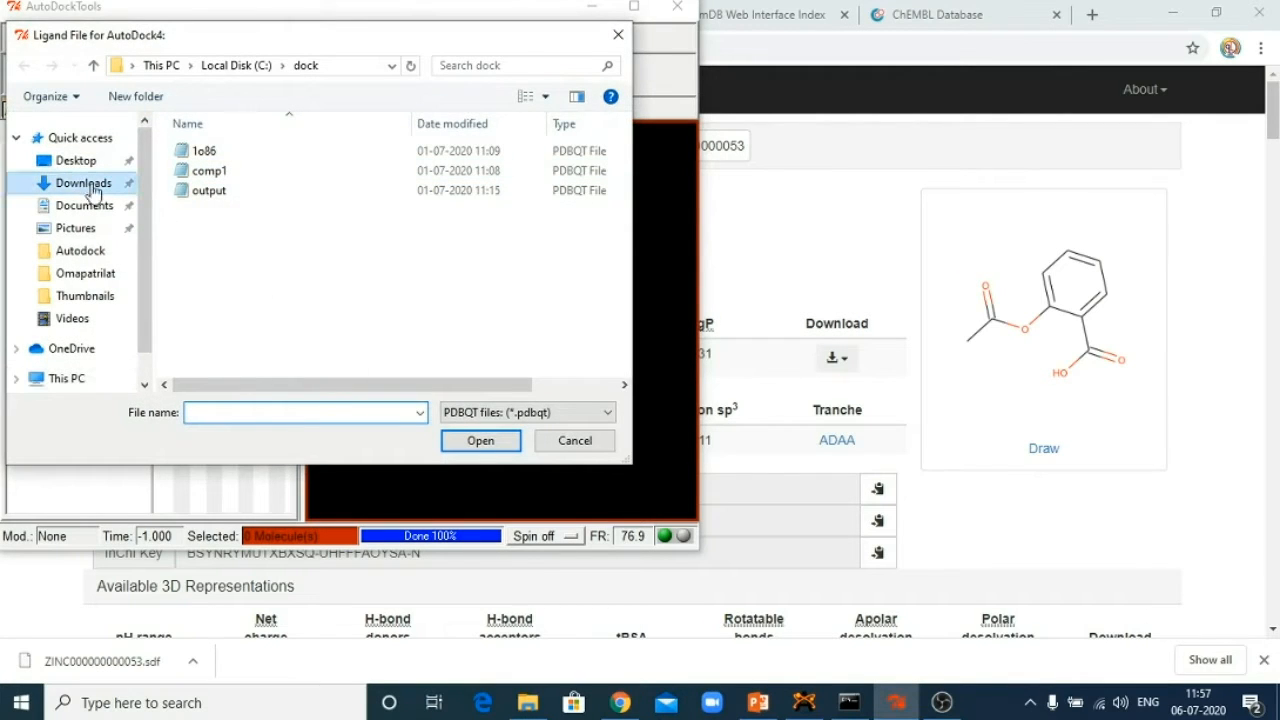
click(480, 414)
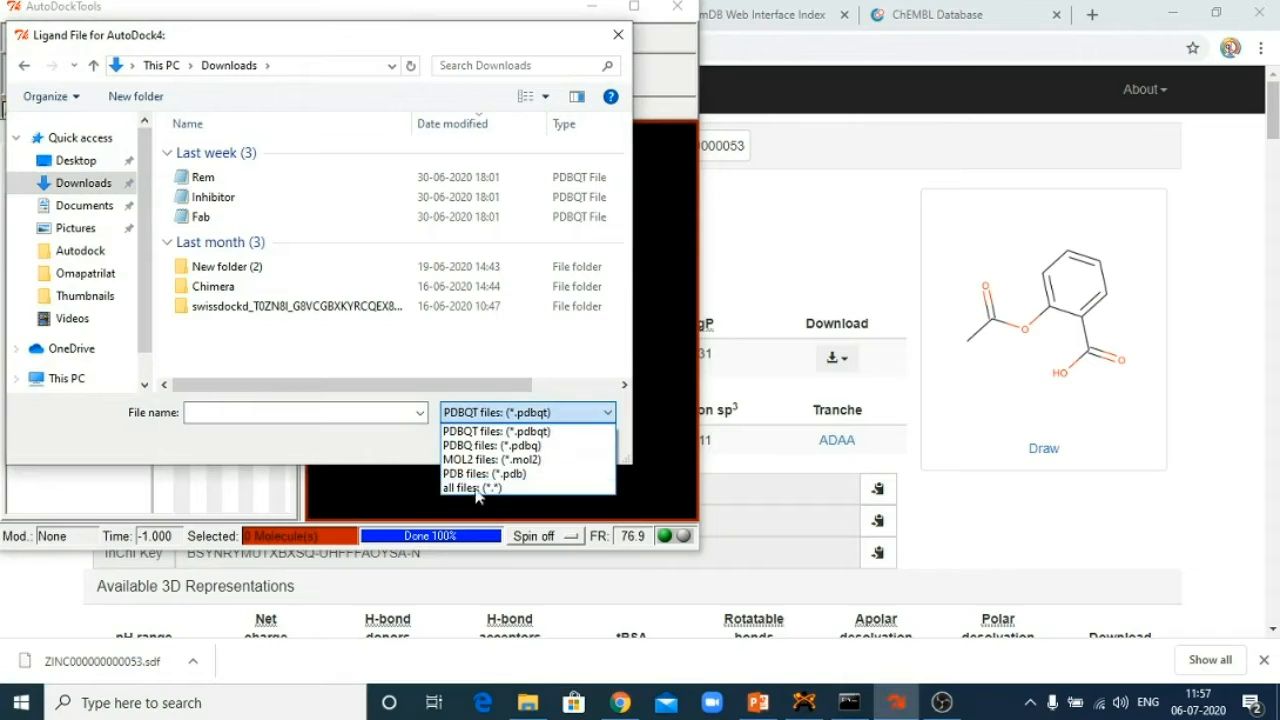
click(474, 488)
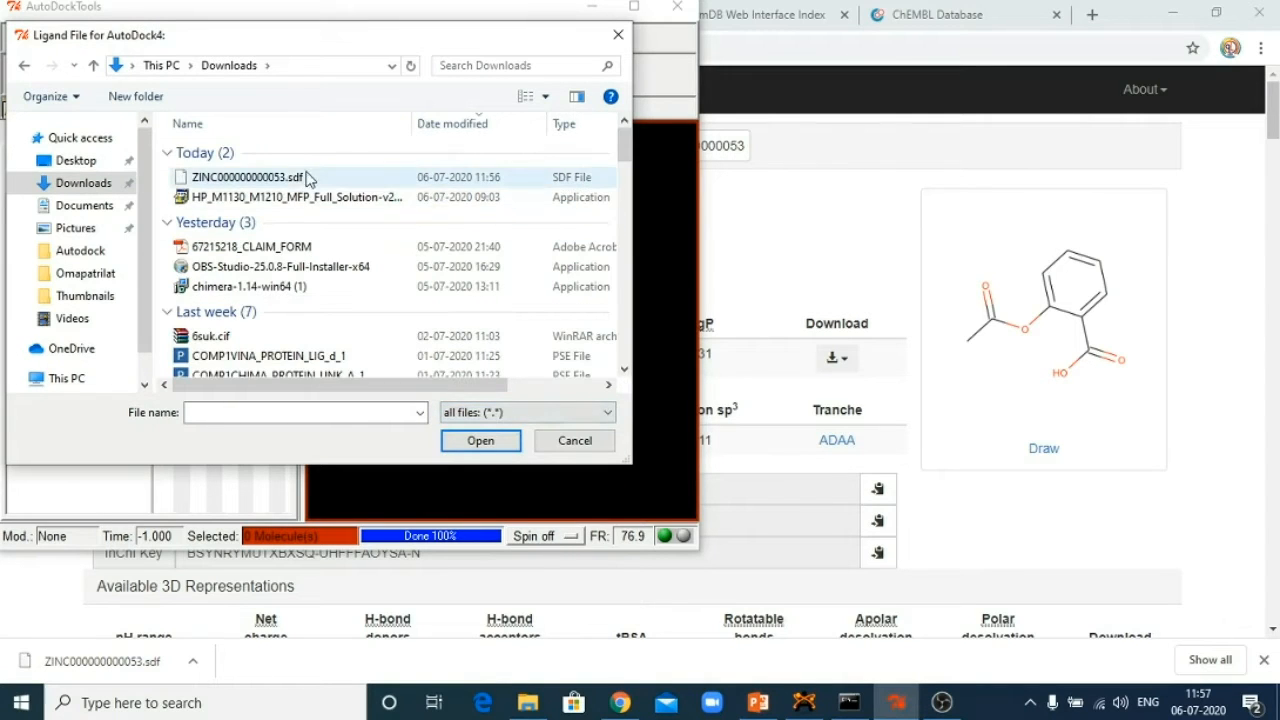
click(305, 177)
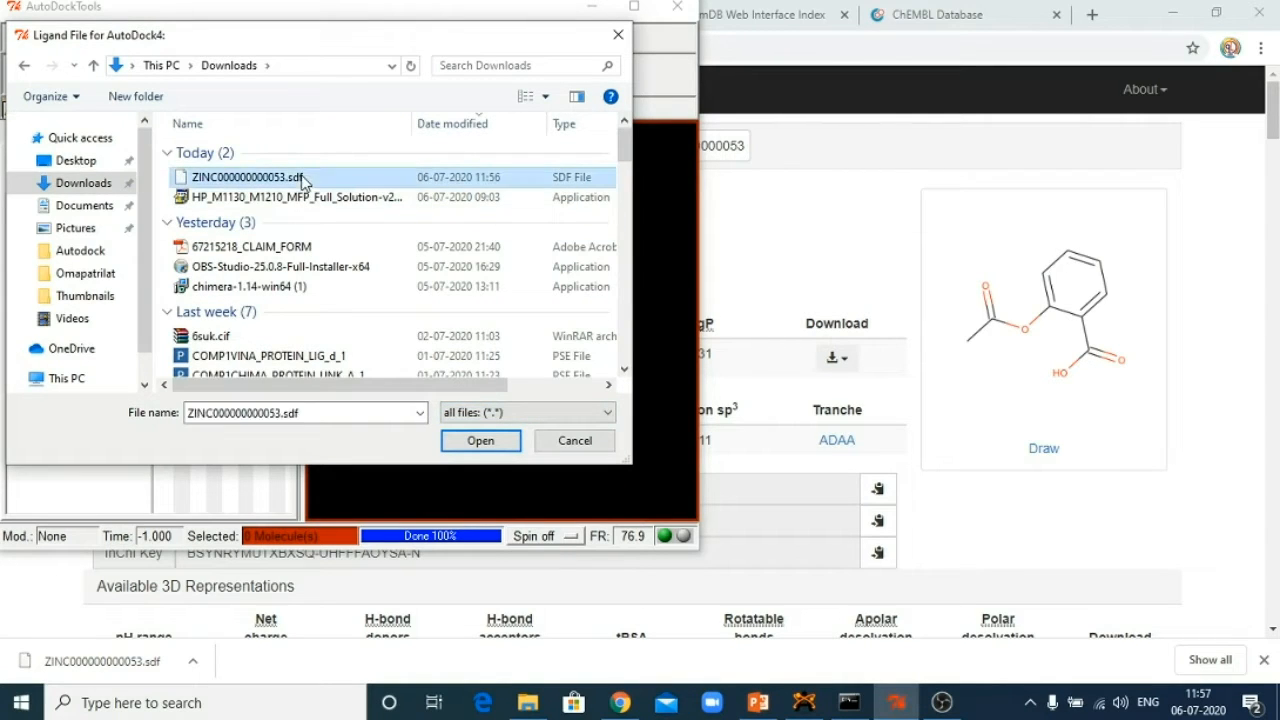
click(486, 443)
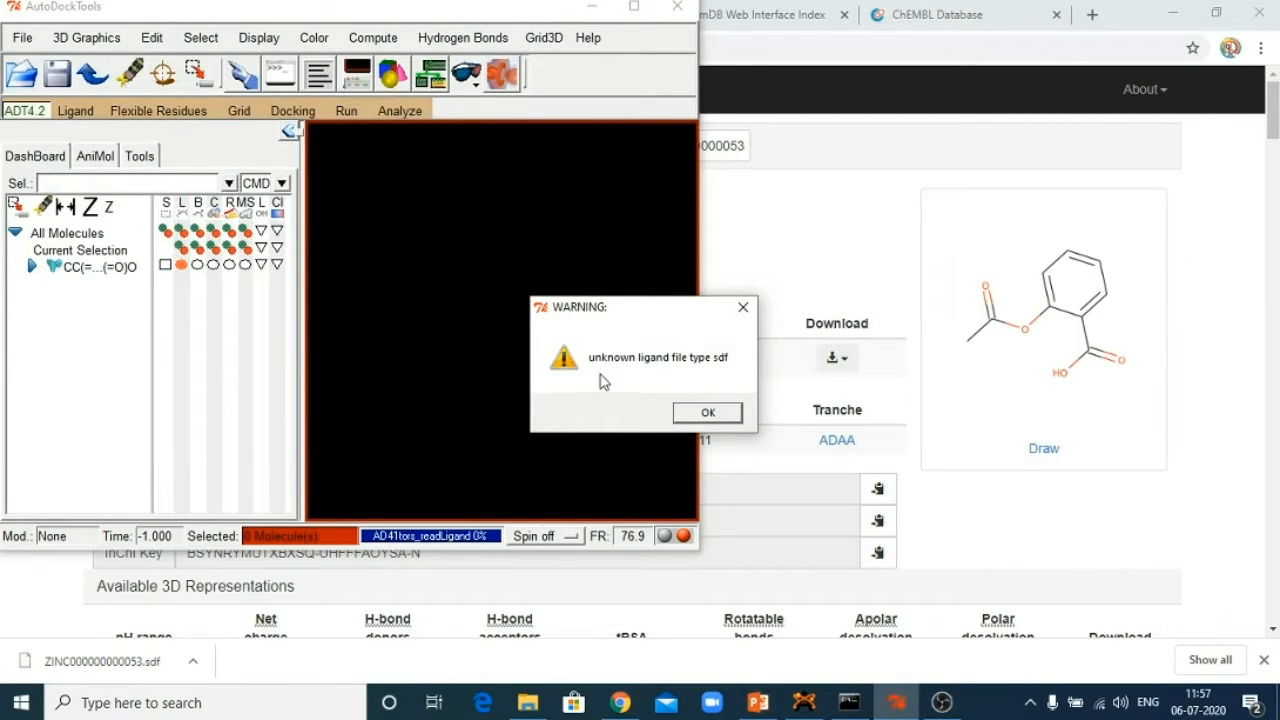
click(706, 413)
click(588, 7)
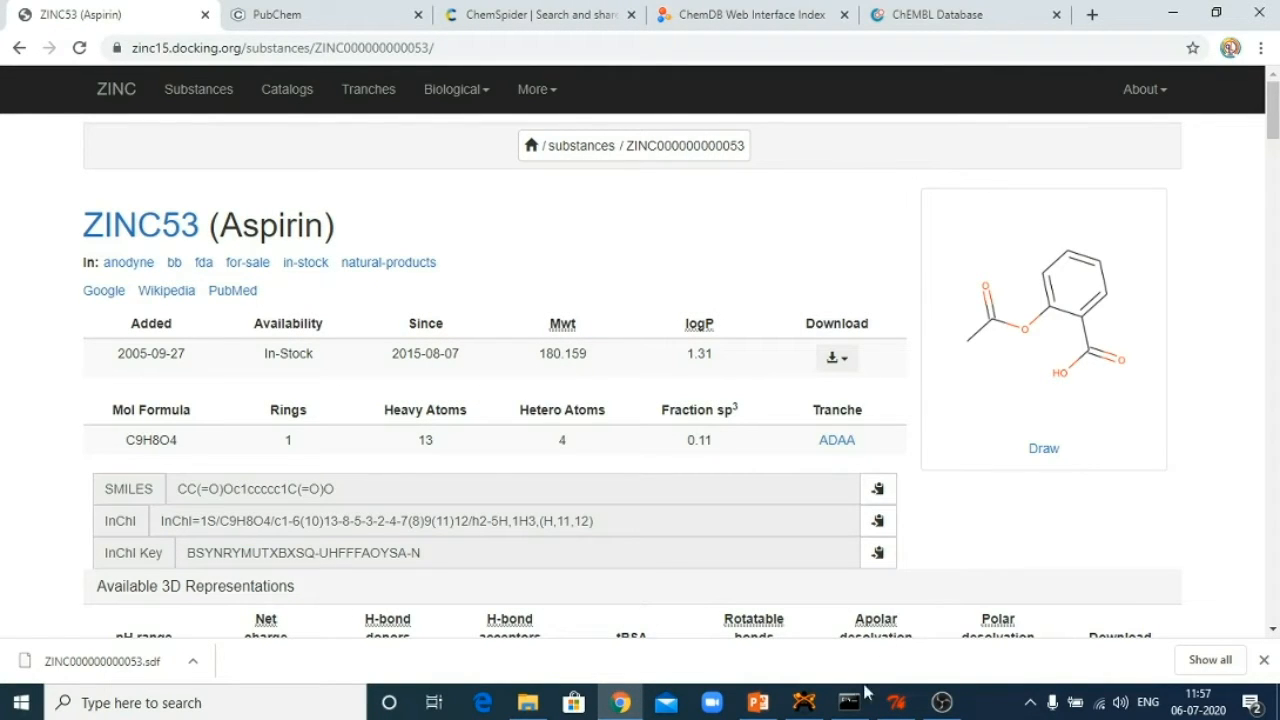
Switch to Avogadro and open ZINC000000000053.sdf from the Downloads folder.
click(805, 703)
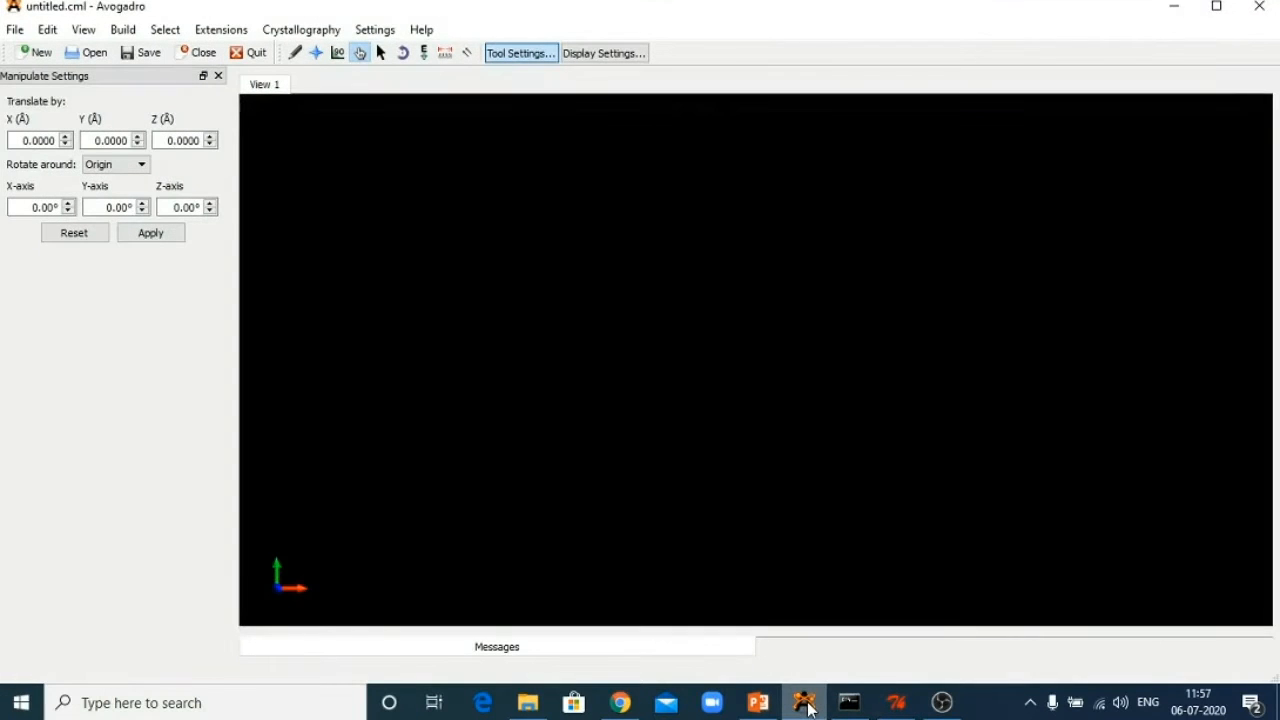
click(15, 30)
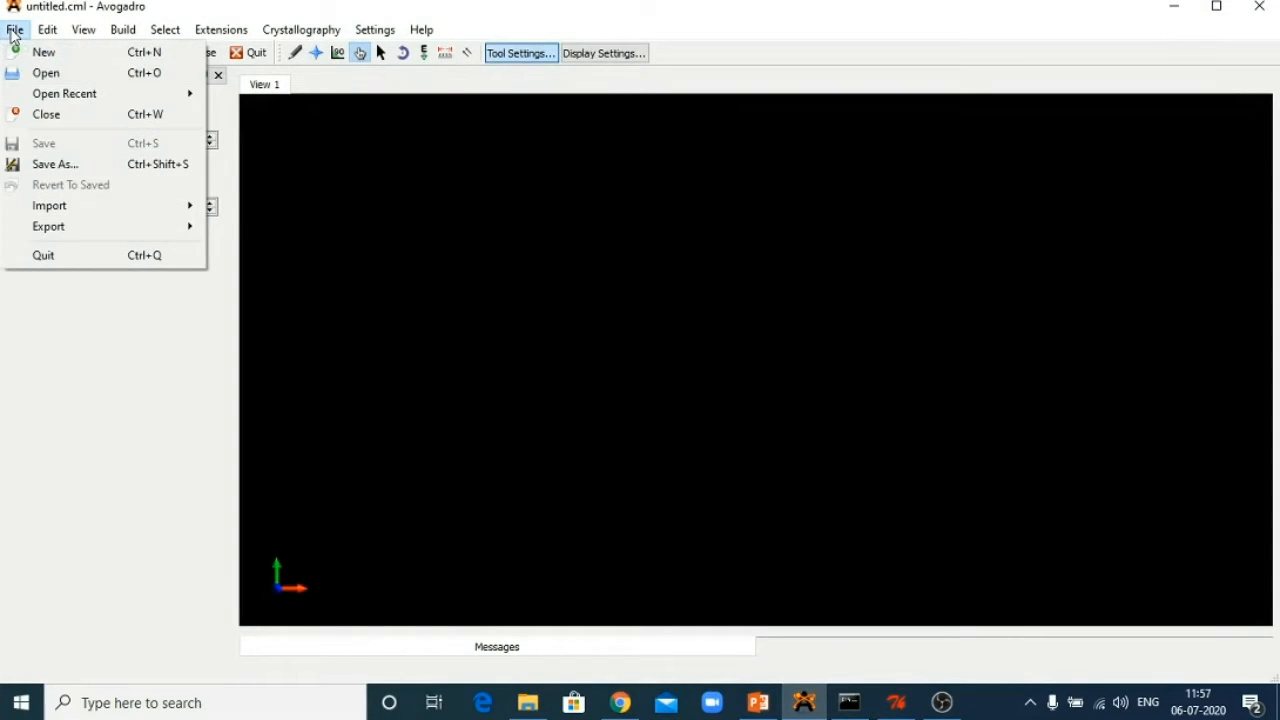
click(40, 73)
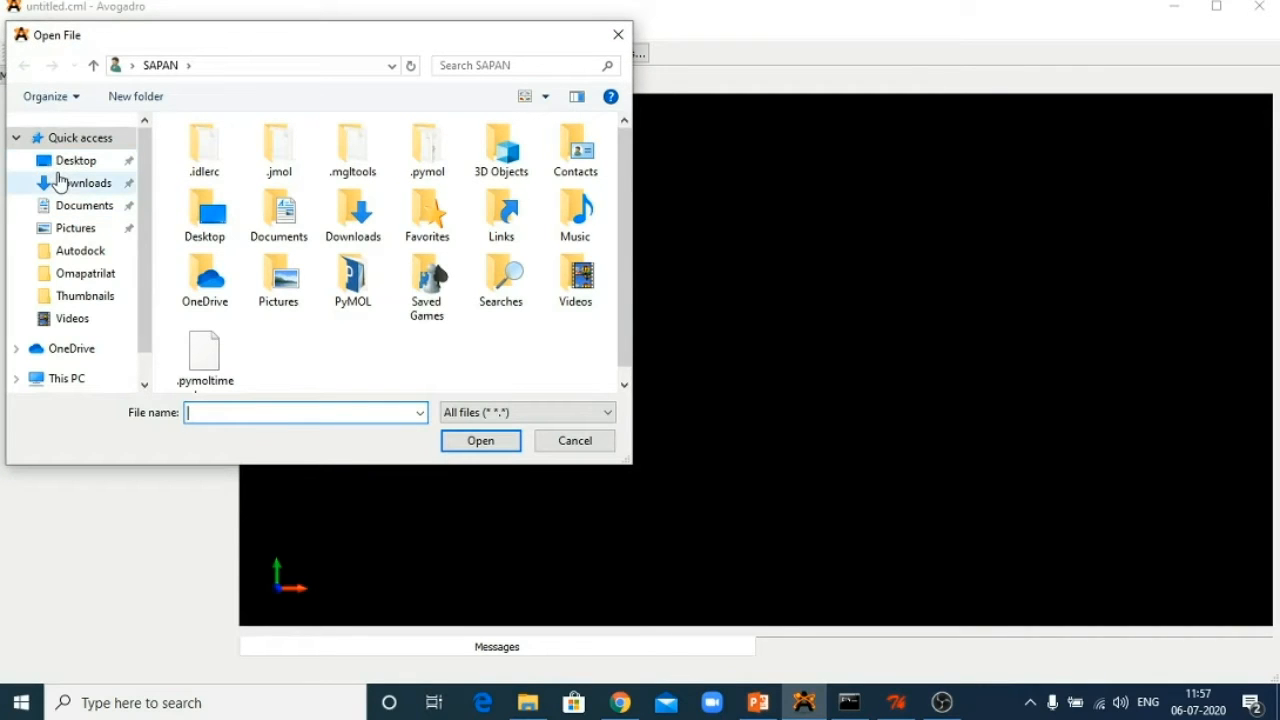
click(60, 182)
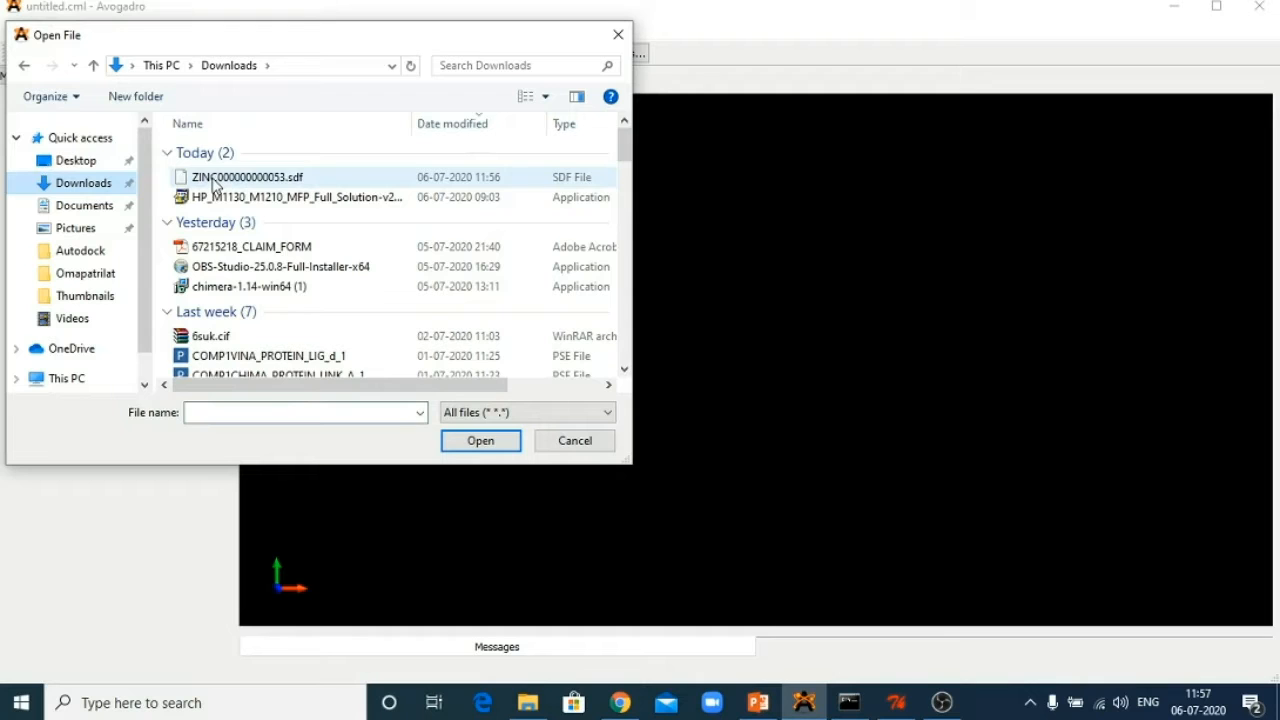
click(215, 182)
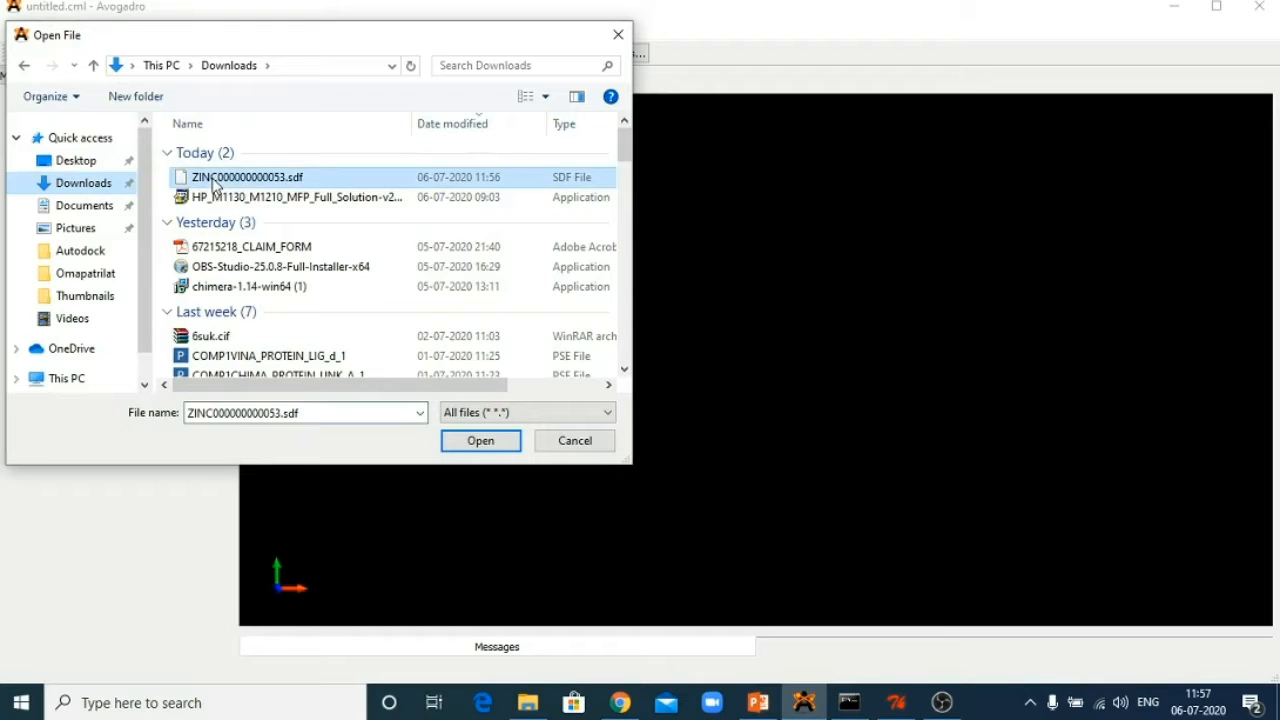
click(489, 445)
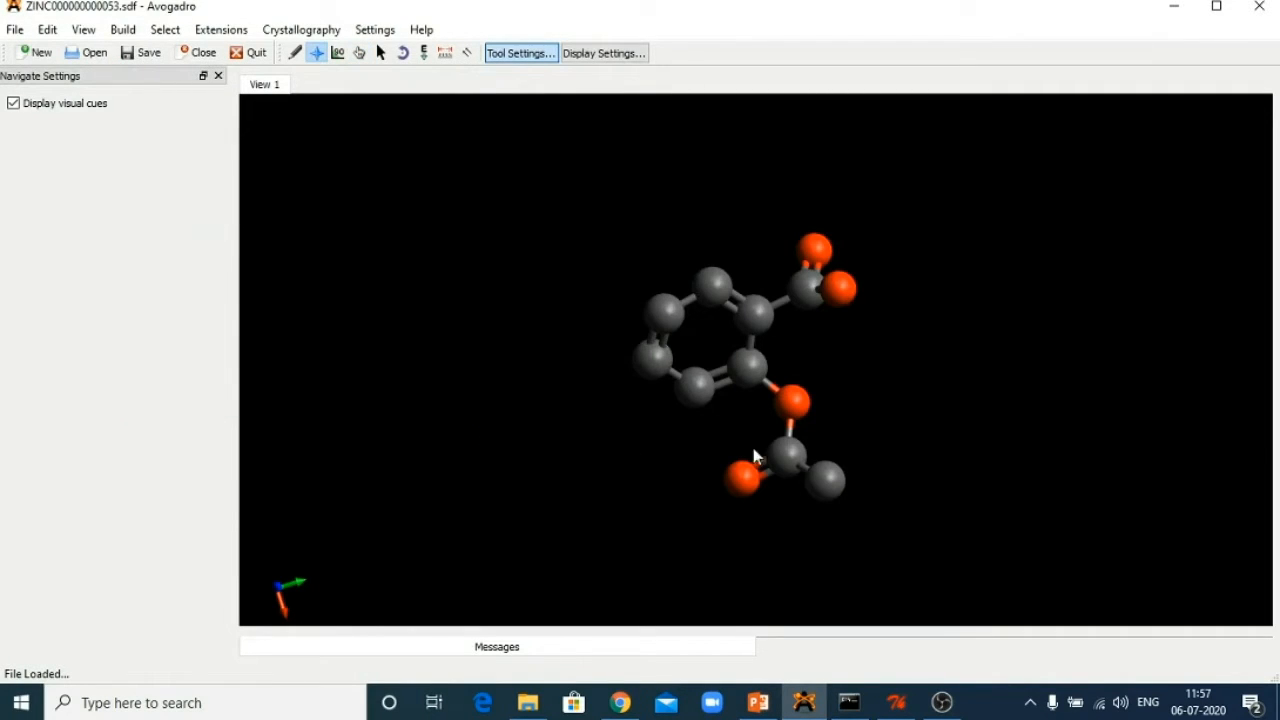
drag(872, 348, 622, 333)
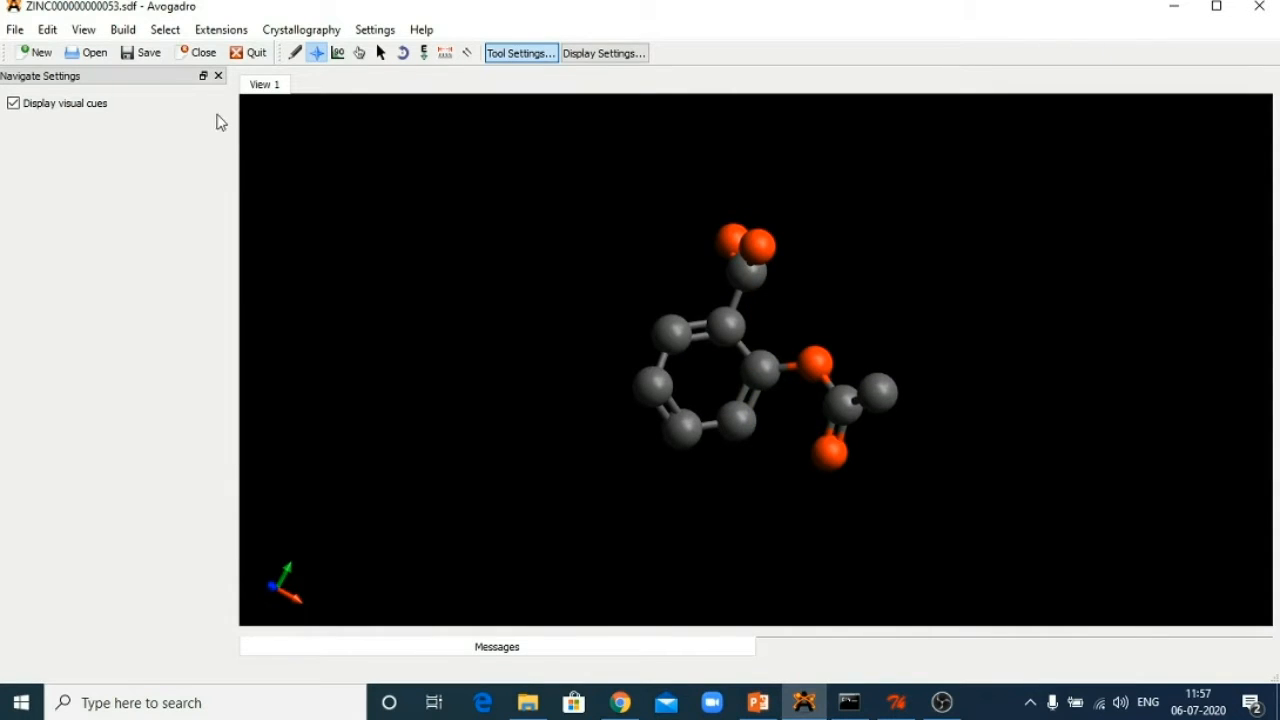
click(16, 30)
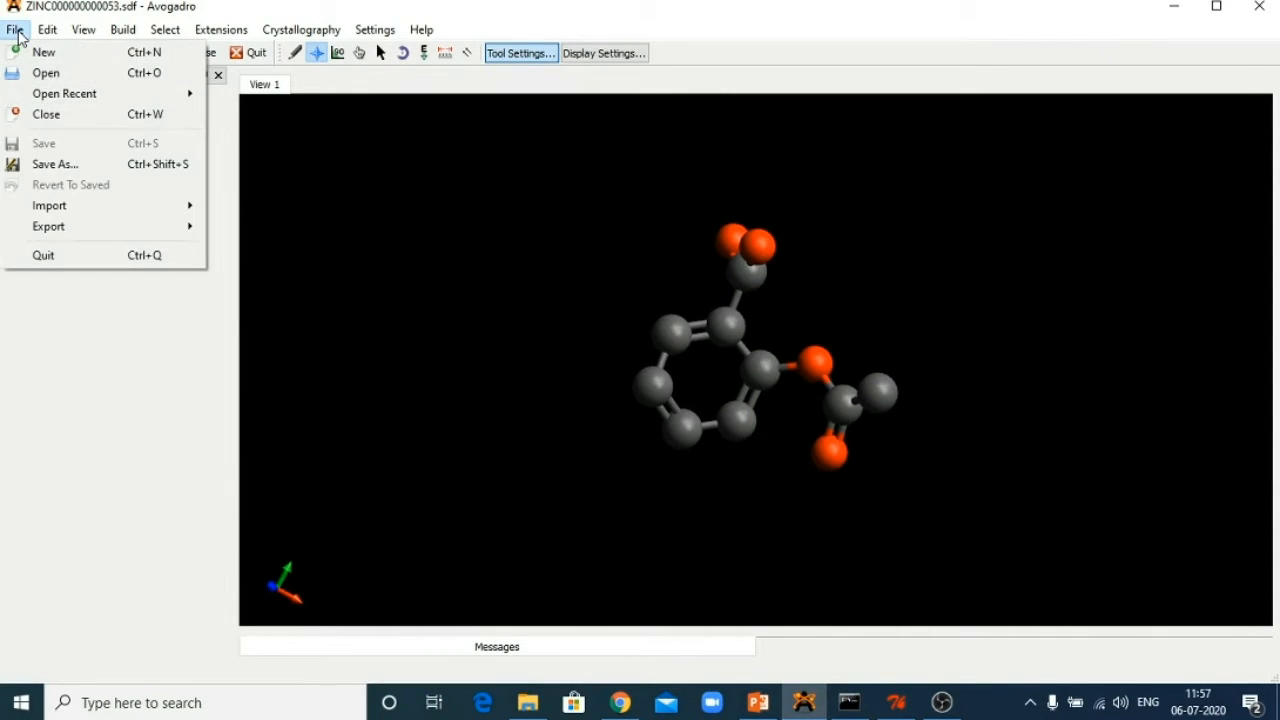
click(46, 163)
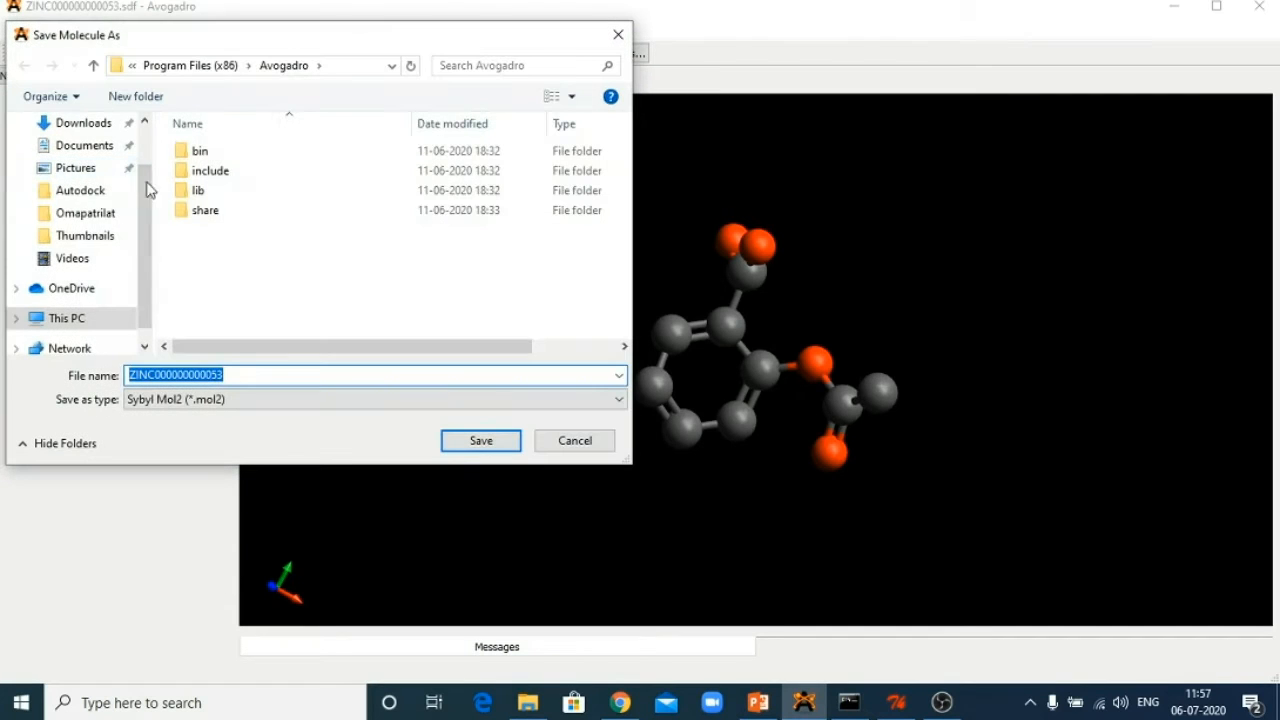
scroll(150, 198, up, 1)
scroll(150, 198, up, 1)
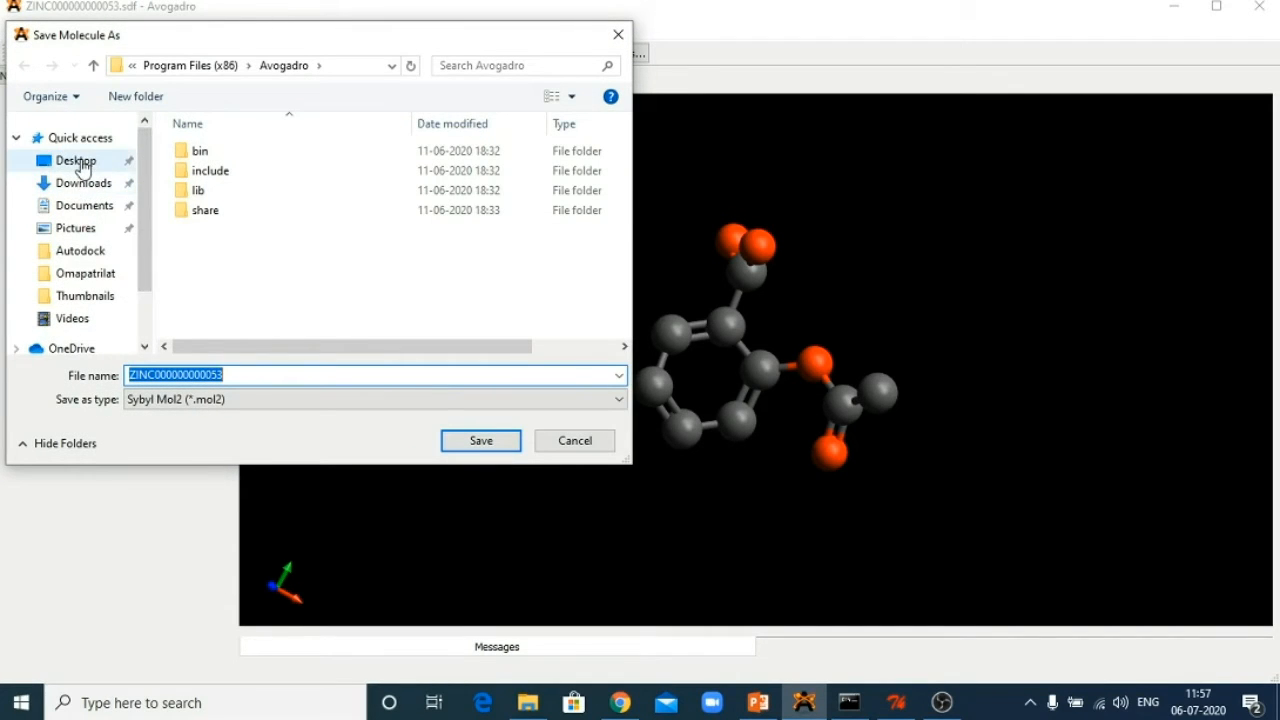
click(80, 162)
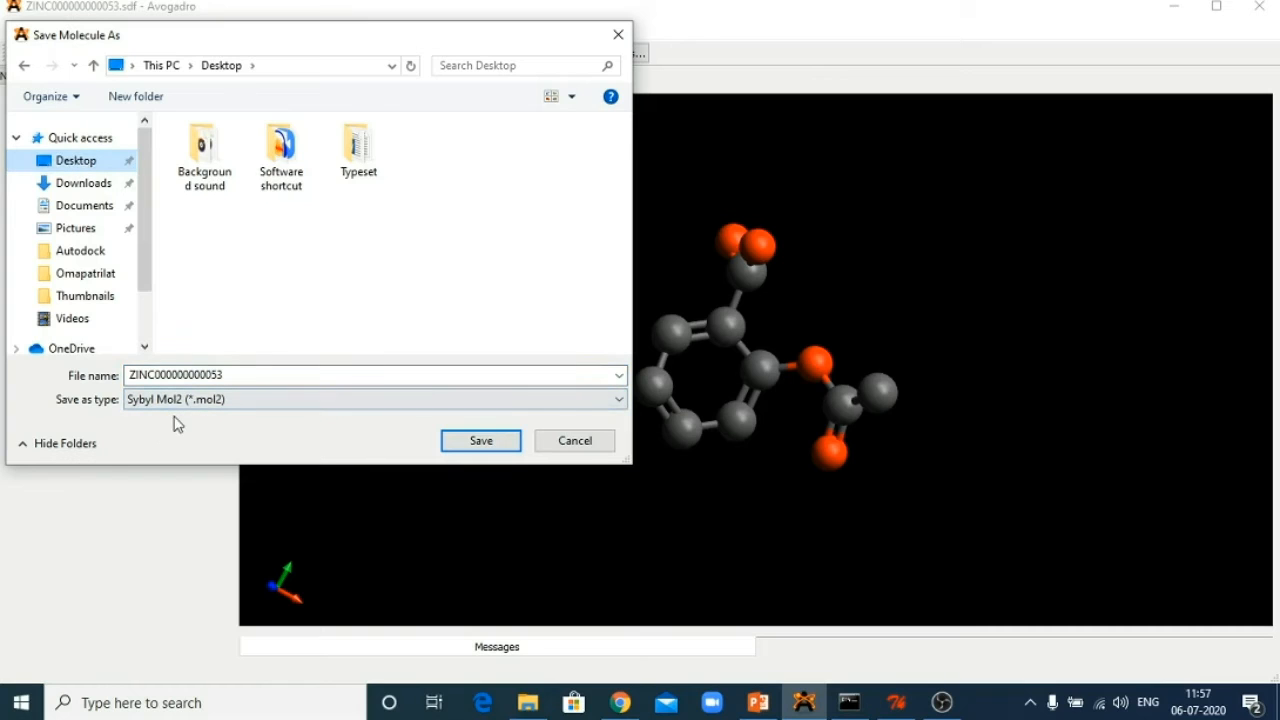
click(240, 400)
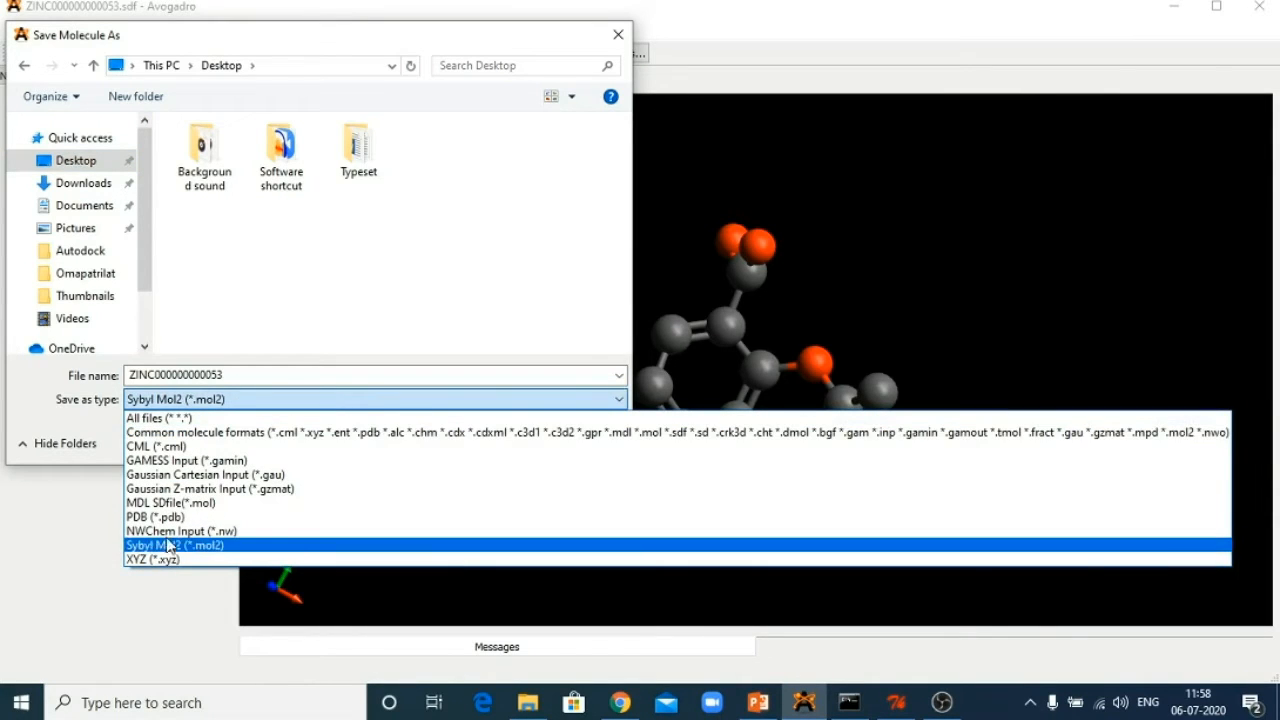
click(170, 518)
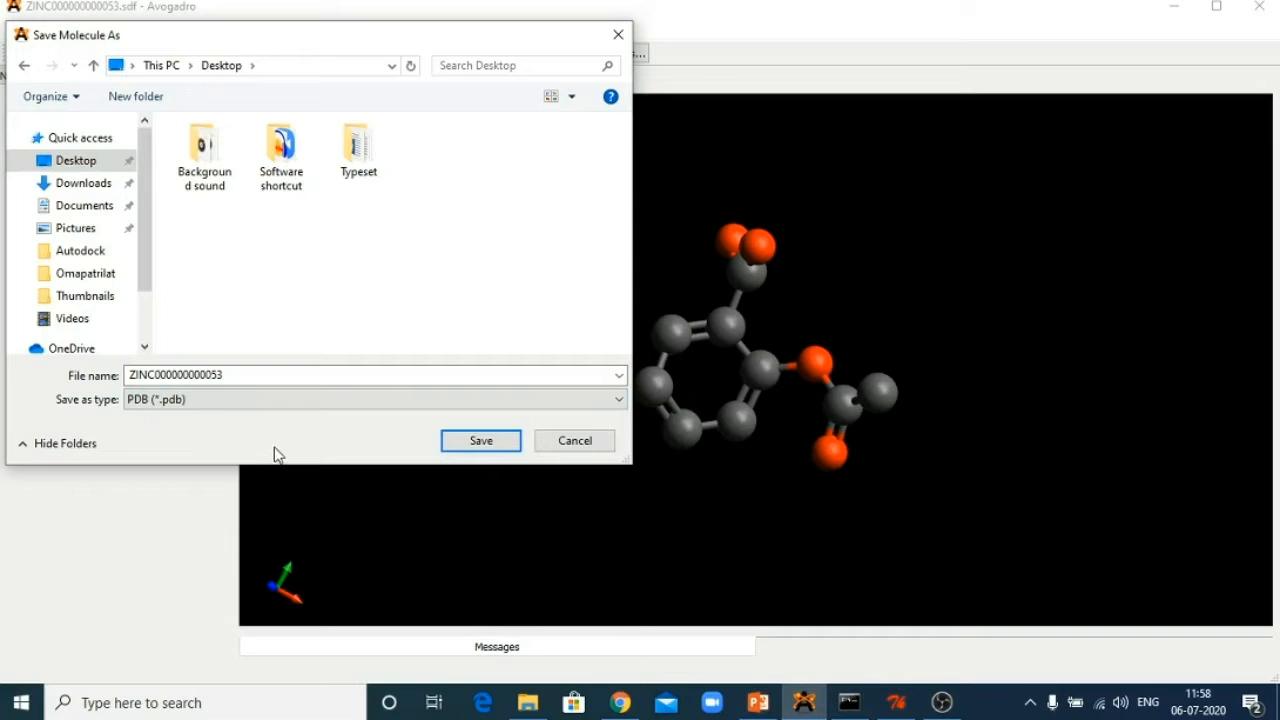
click(254, 401)
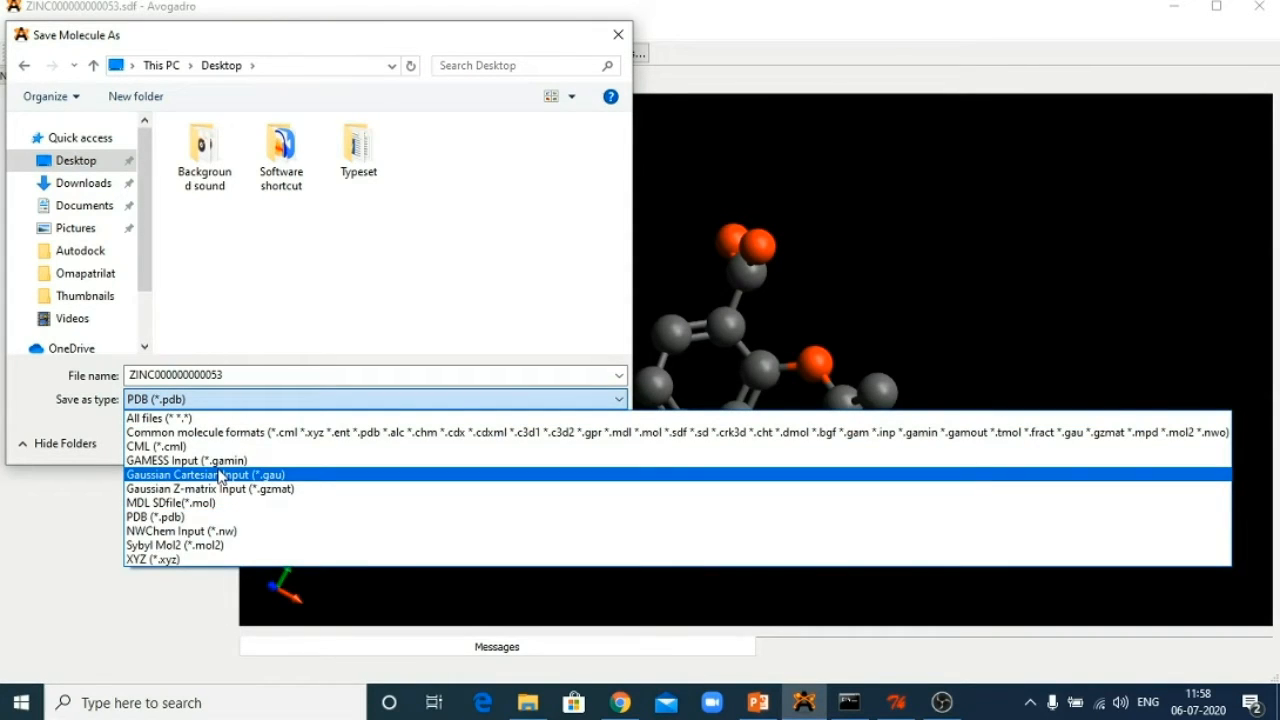
click(184, 546)
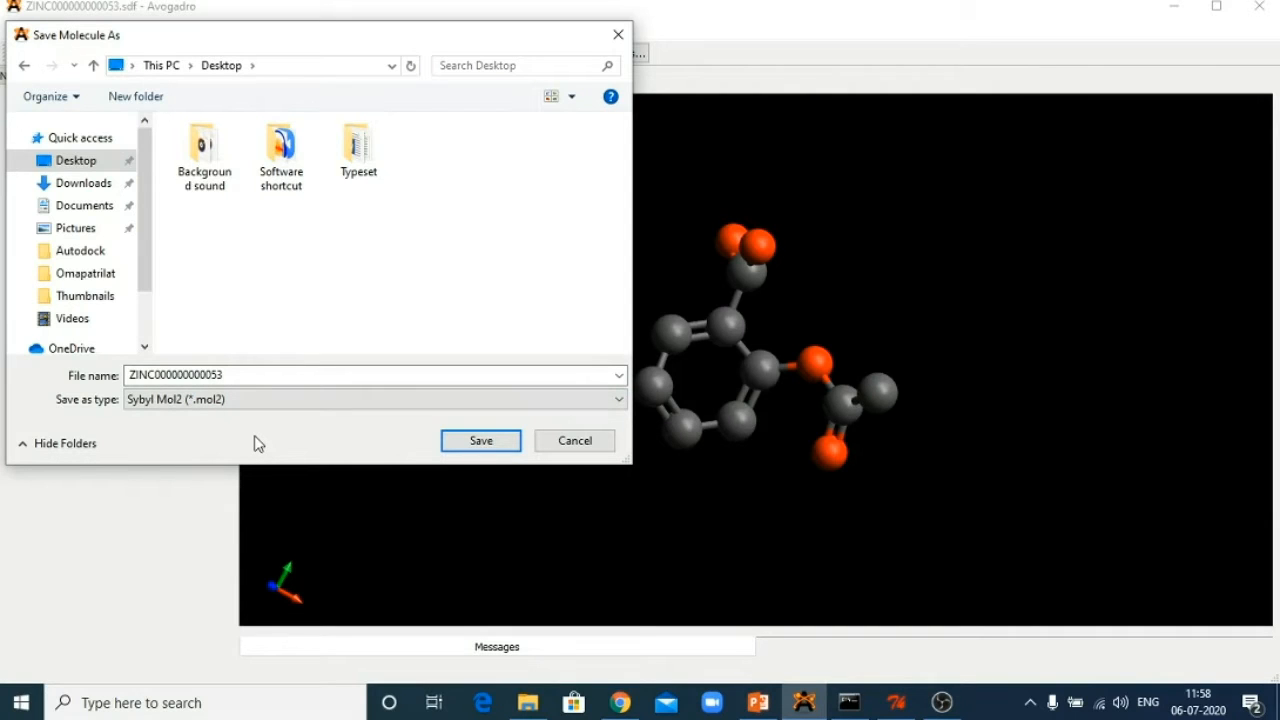
click(478, 442)
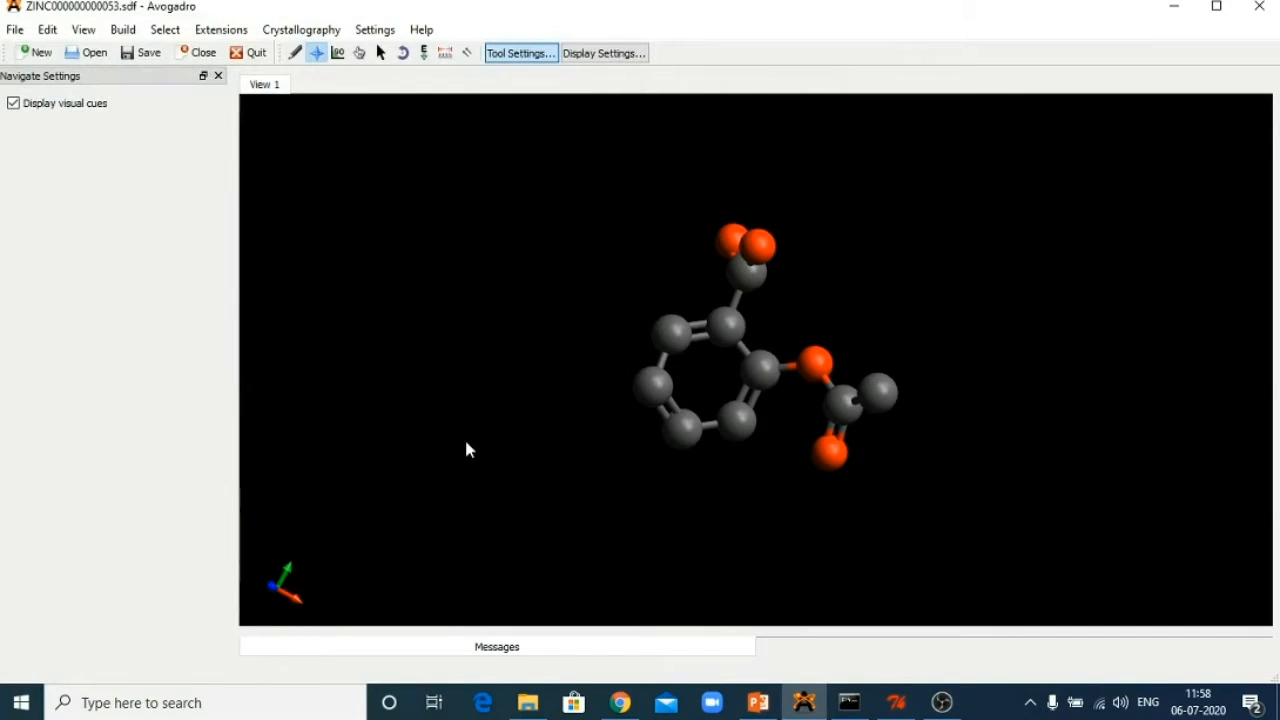
click(198, 58)
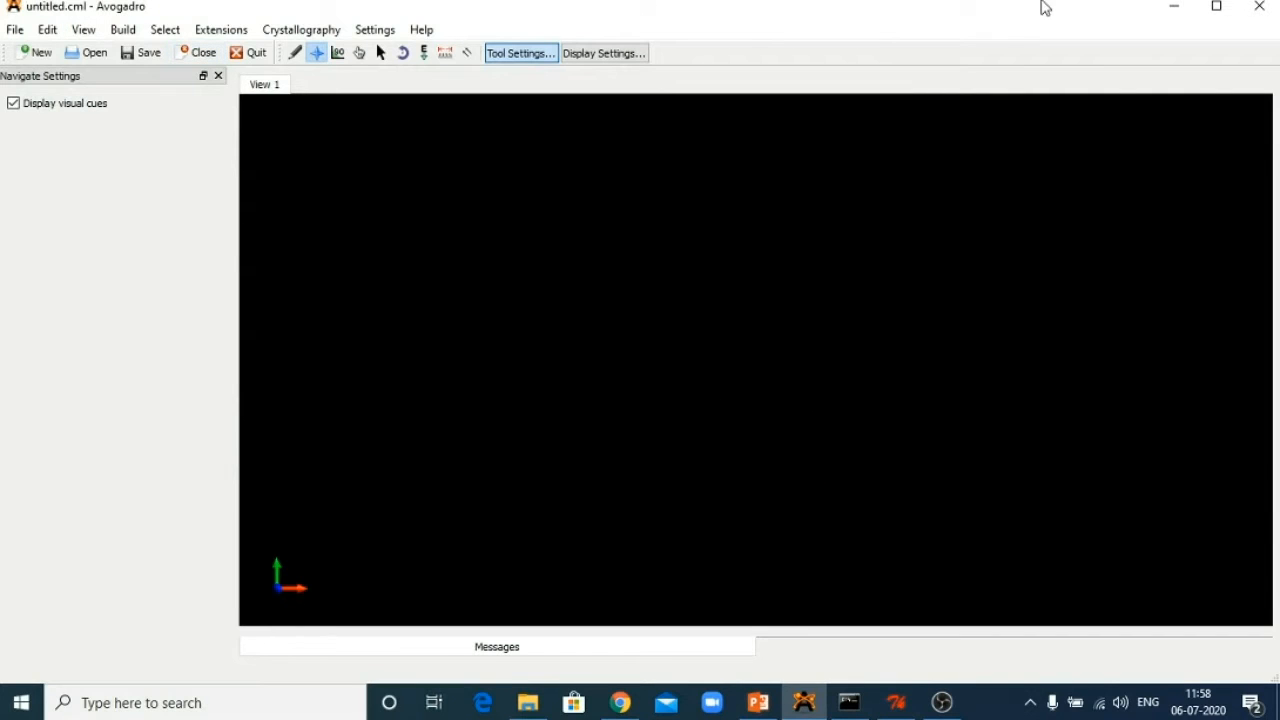
click(1182, 10)
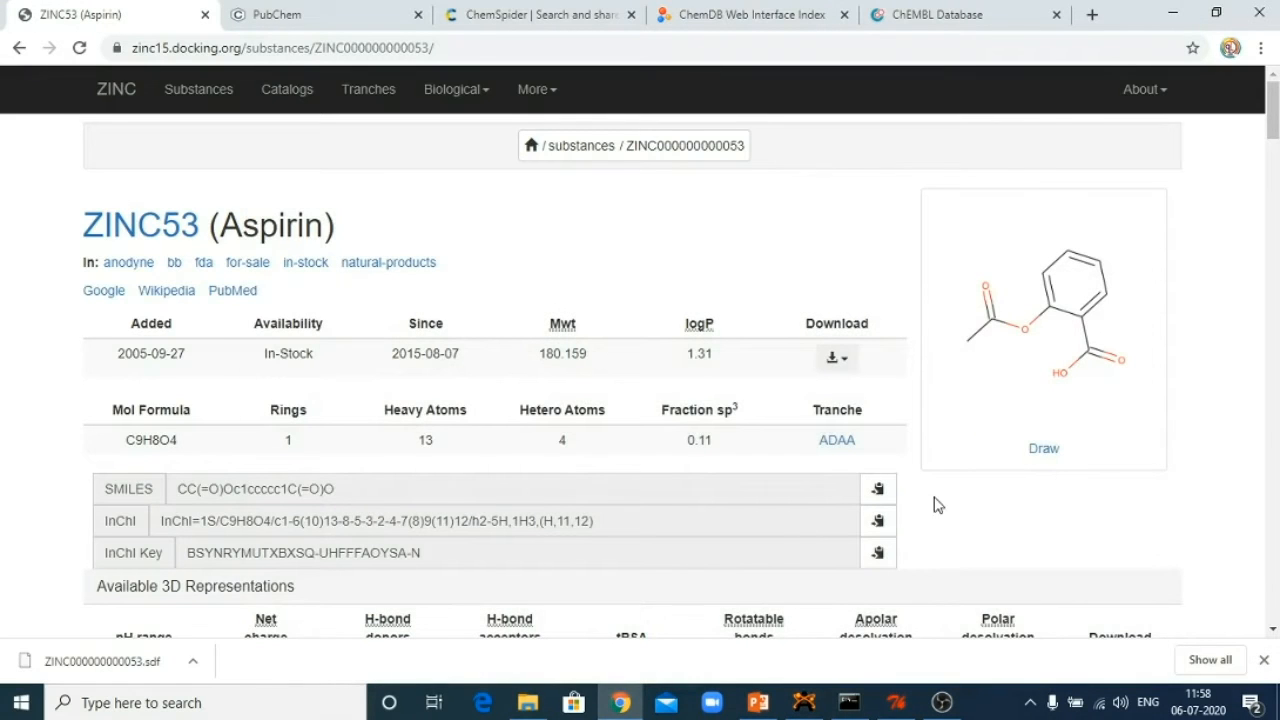
Switch to AutoDockTools and open ZINC000000000053.mol2 from the Desktop as the ligand, with the file filter set to all files.
click(896, 702)
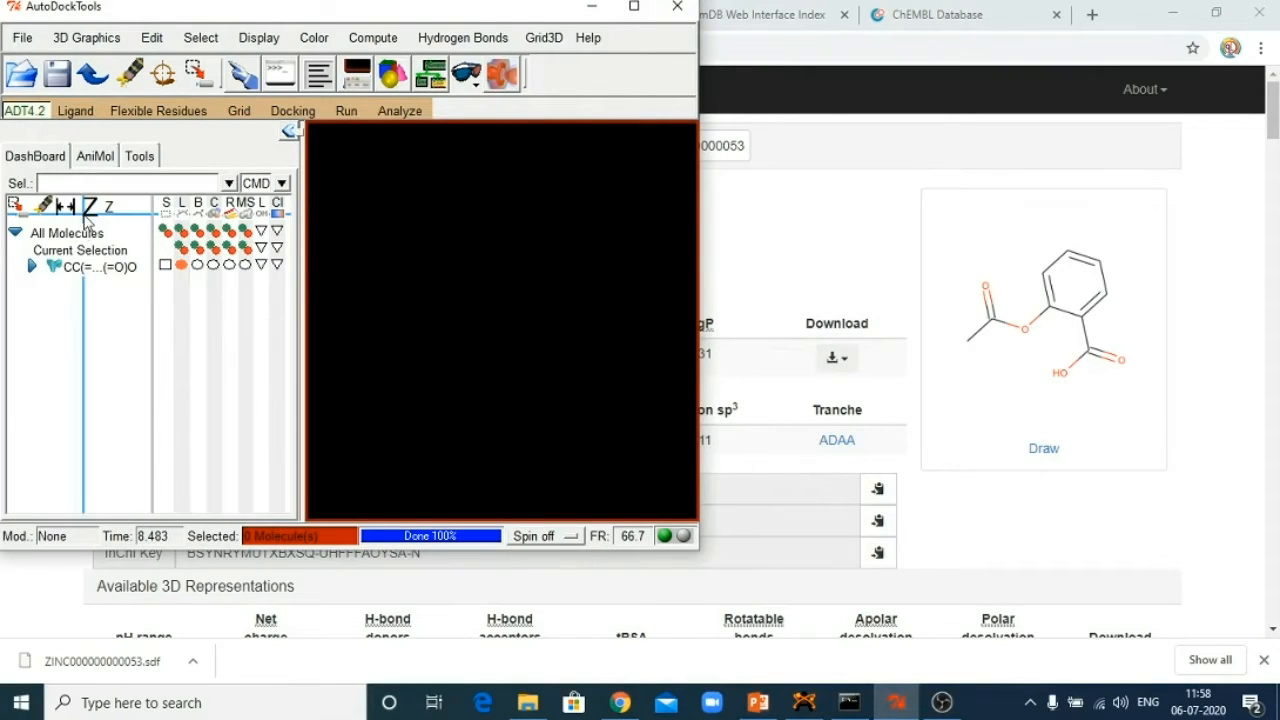
click(84, 115)
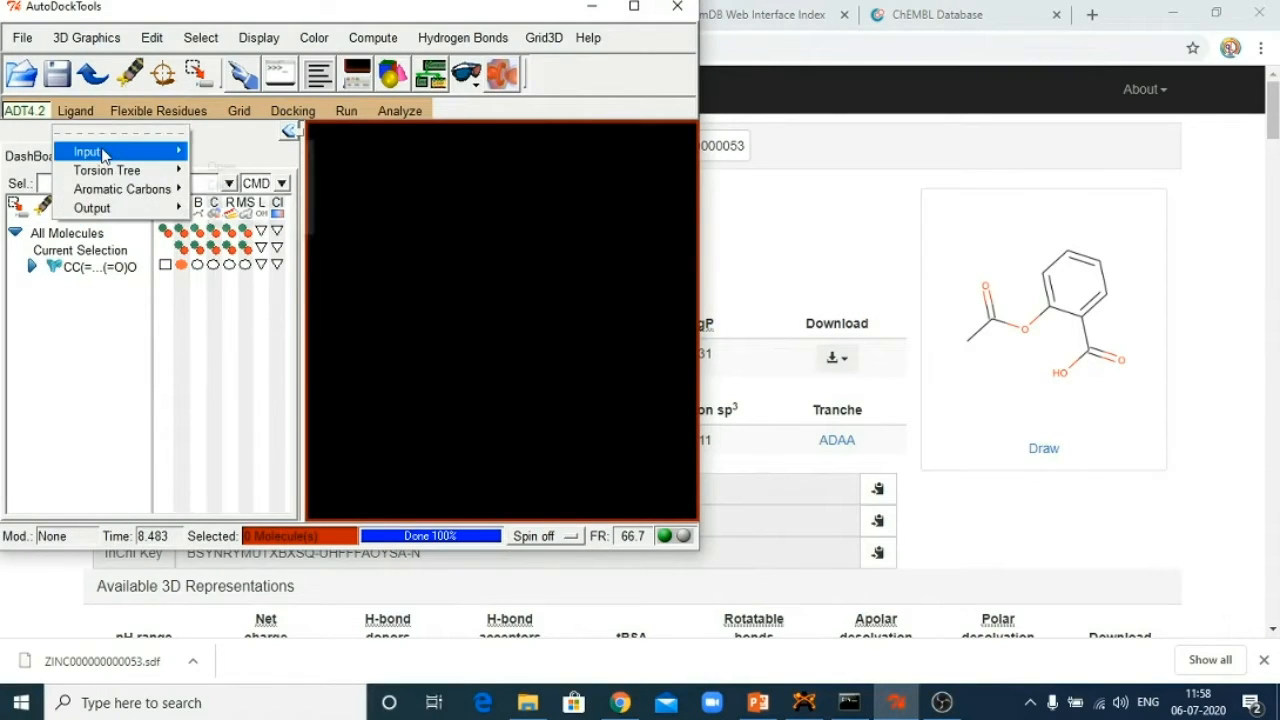
mouse_move(131, 151)
click(220, 167)
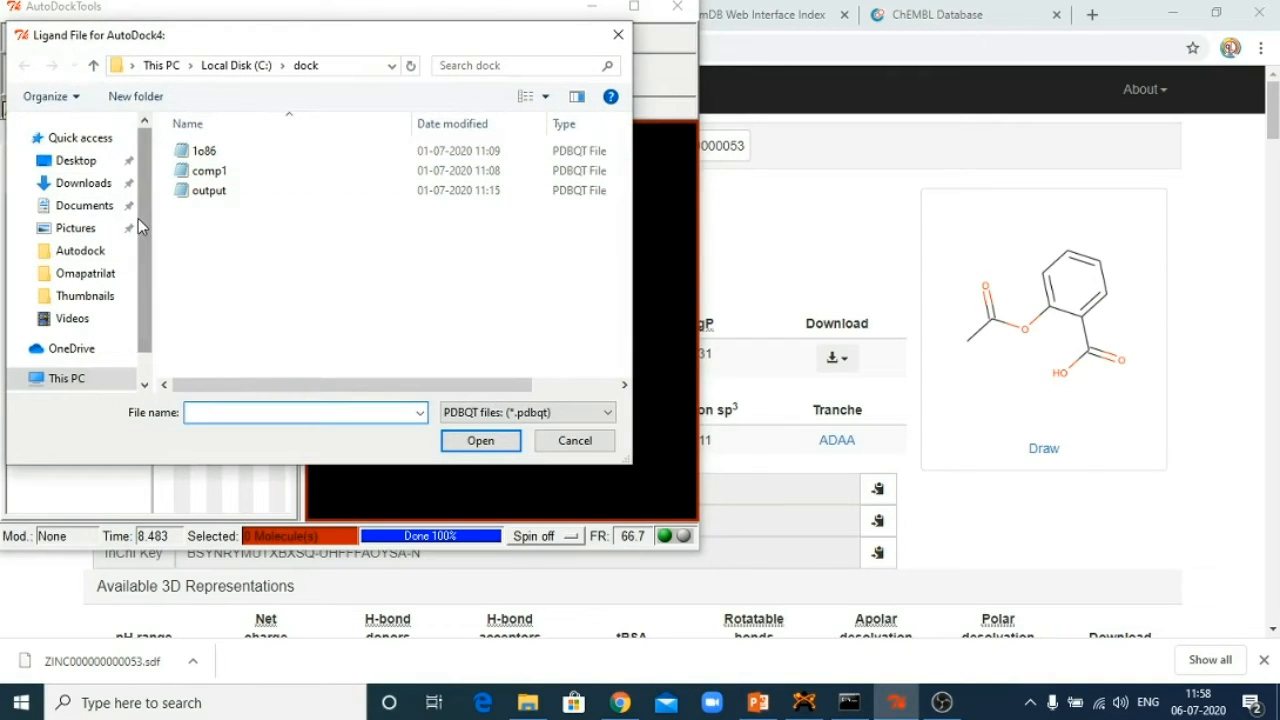
click(90, 165)
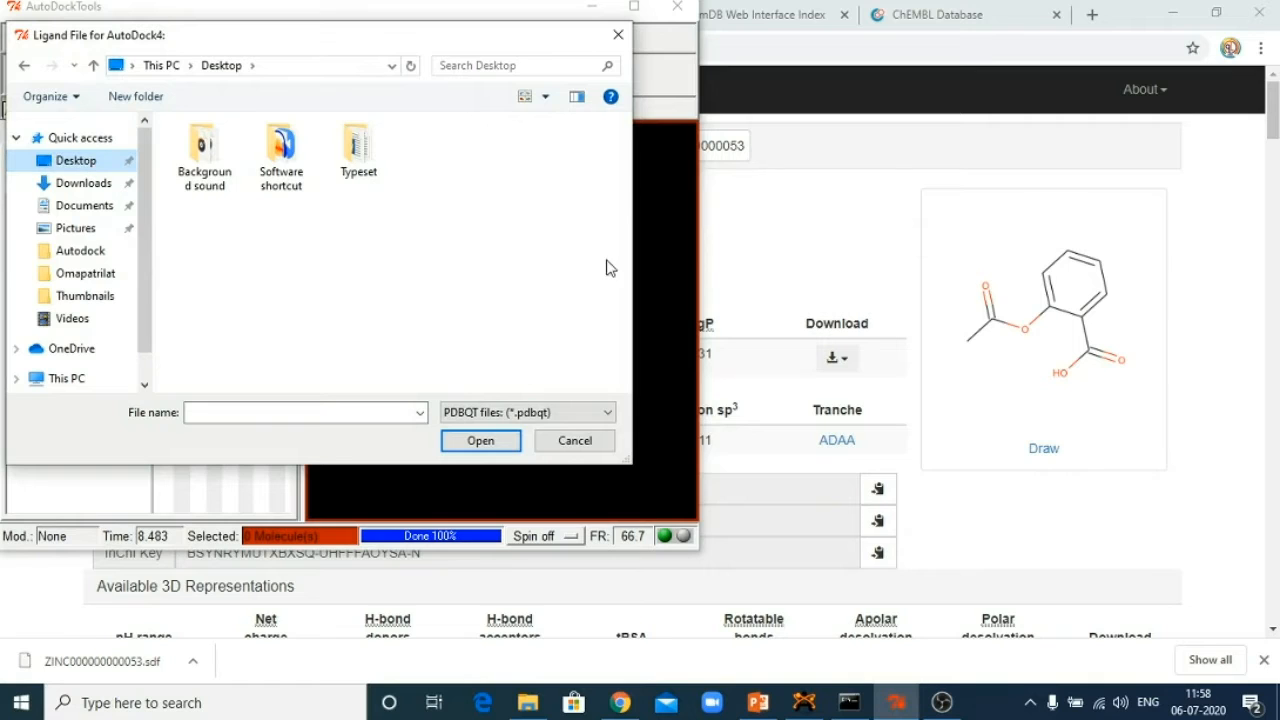
click(487, 414)
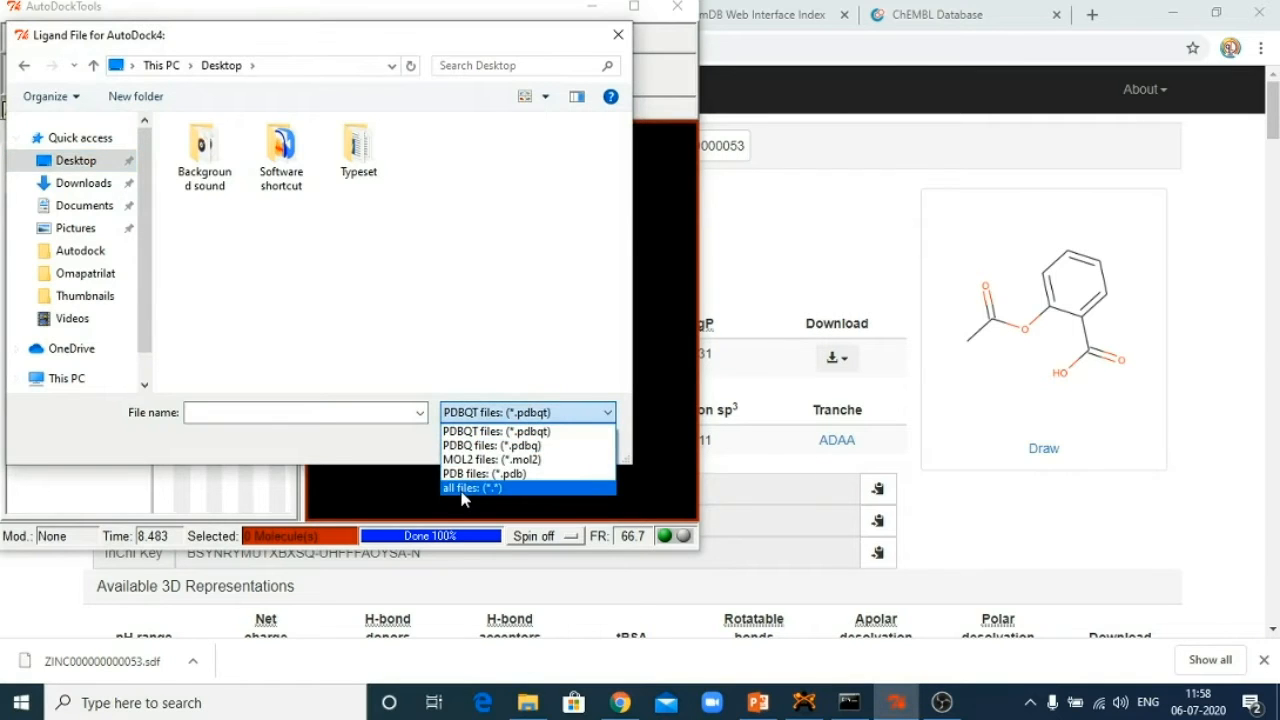
click(472, 488)
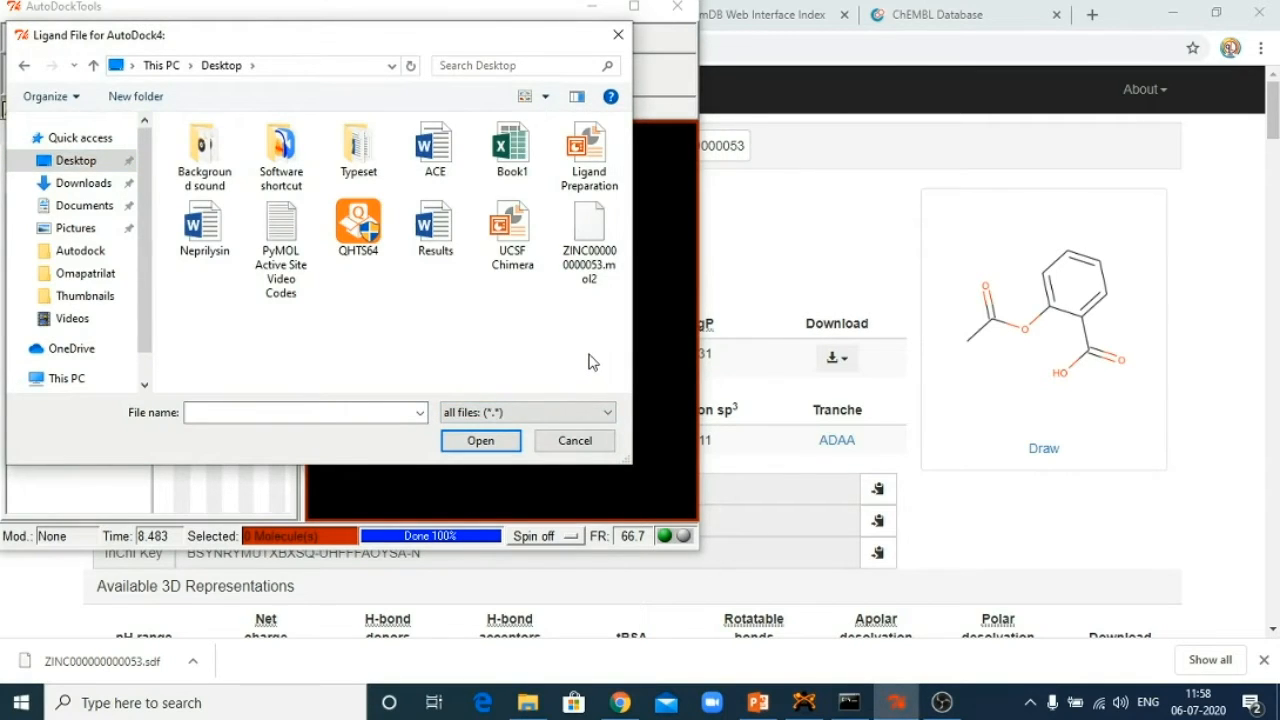
click(594, 234)
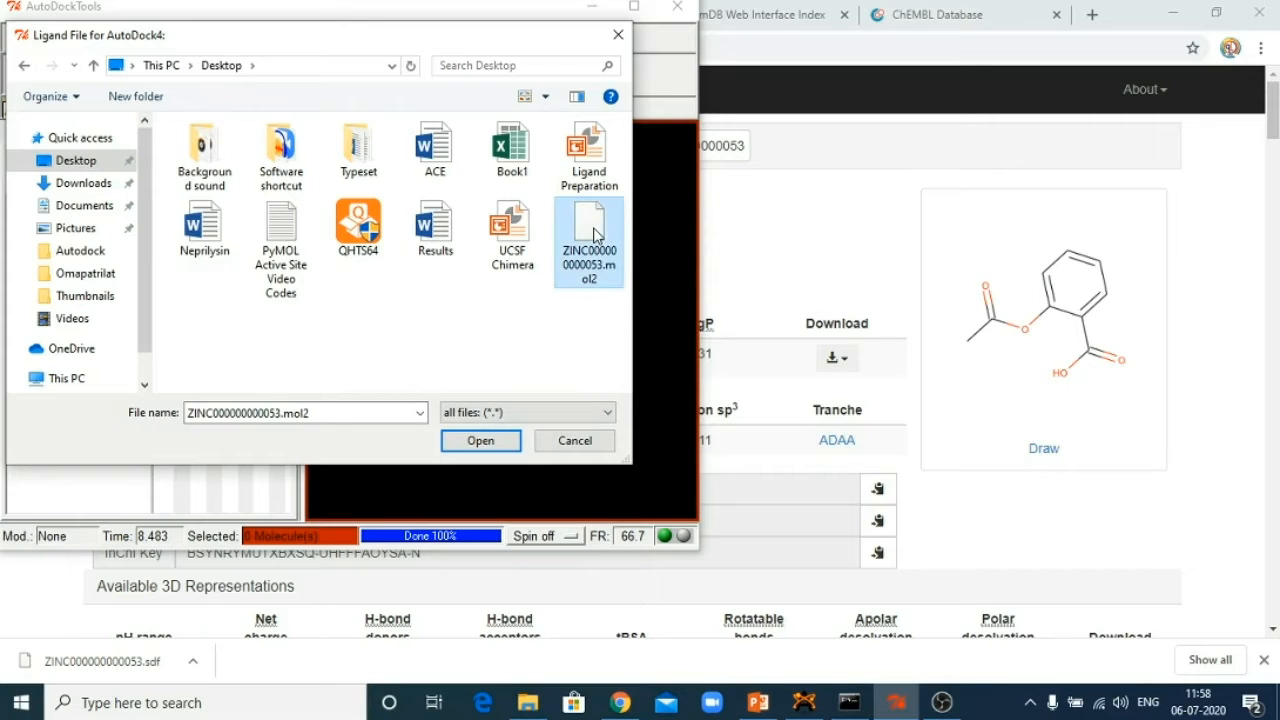
click(481, 442)
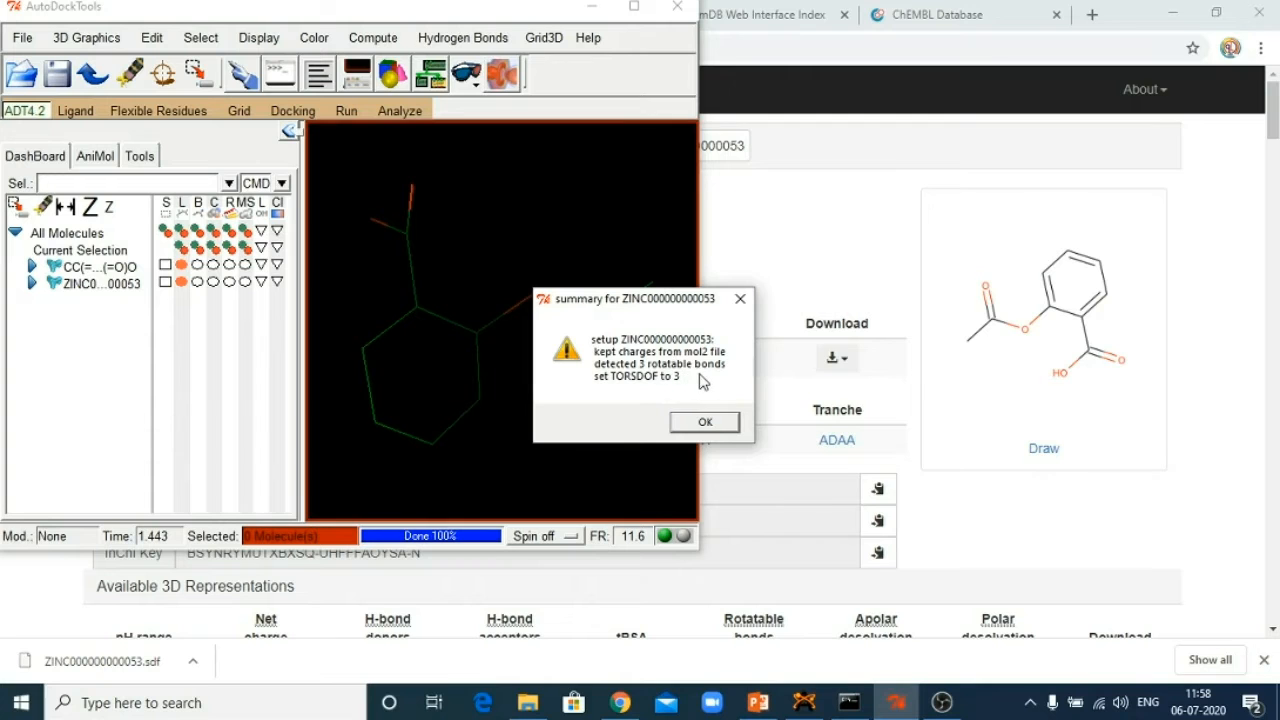
click(693, 425)
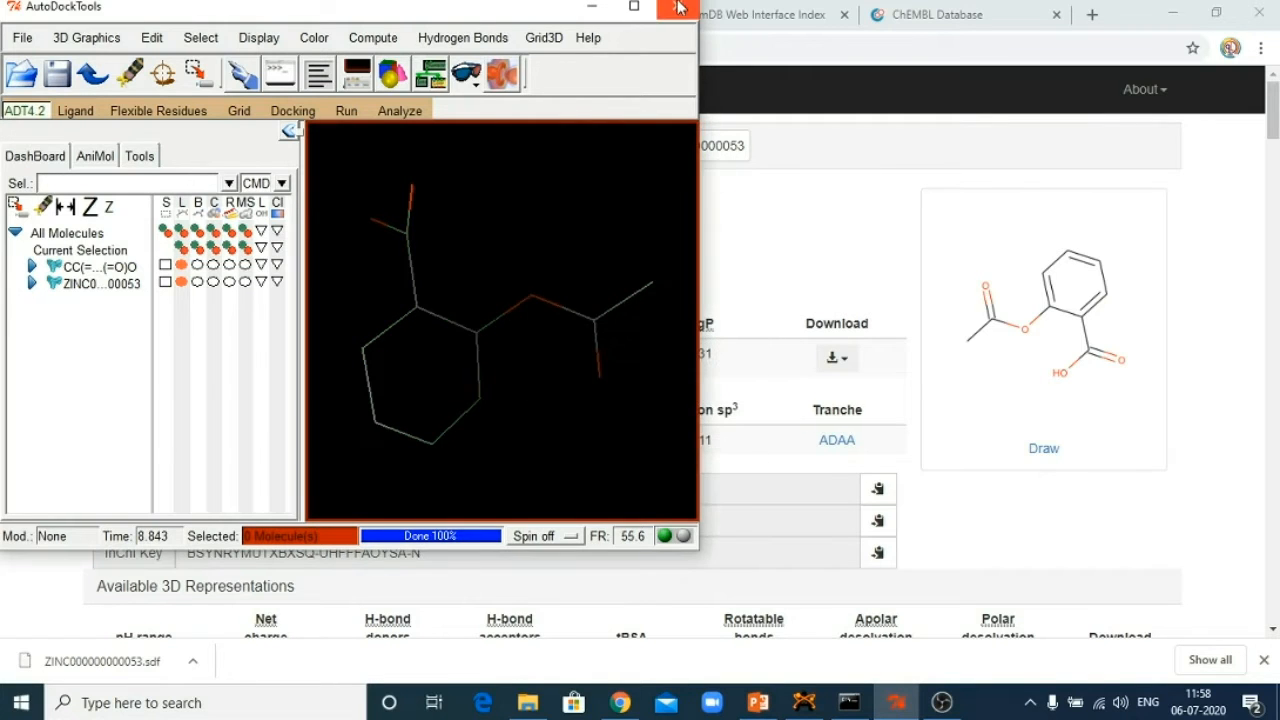
Maximize the AutoDockTools window and examine the loaded aspirin ligand's structure from several angles.
click(647, 8)
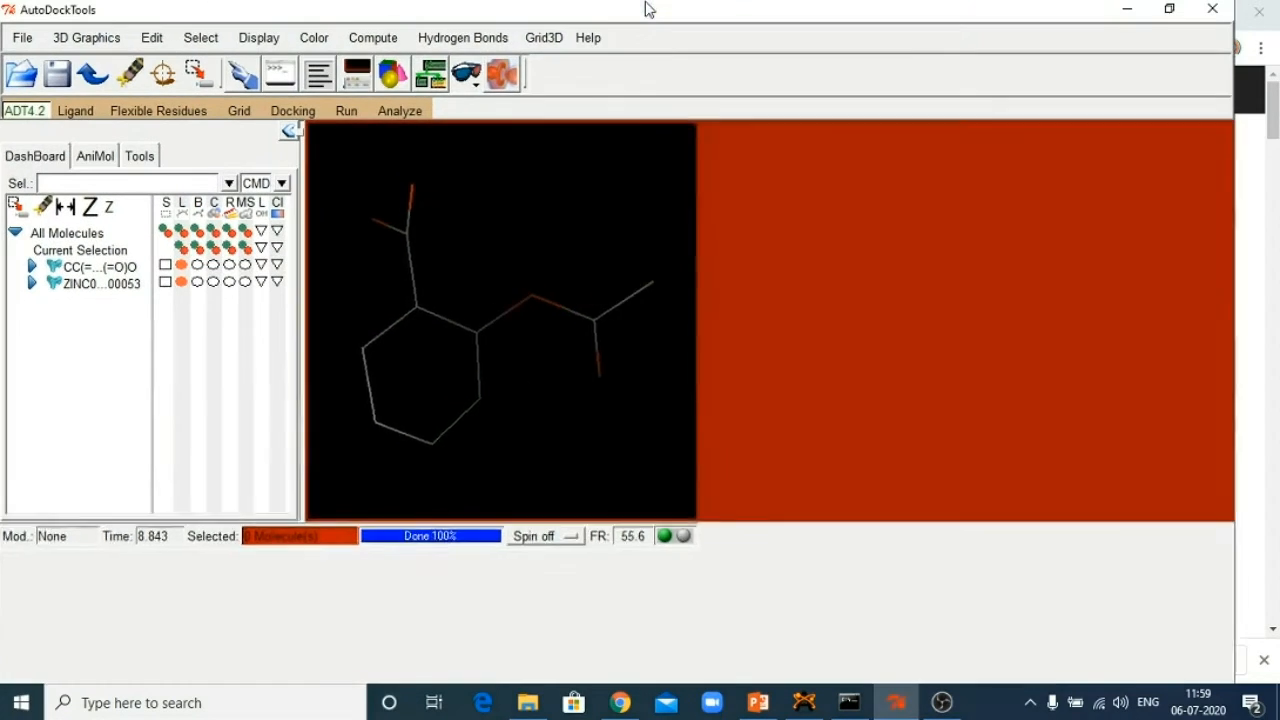
drag(817, 437, 888, 412)
drag(565, 377, 588, 356)
drag(720, 451, 585, 390)
drag(900, 335, 732, 419)
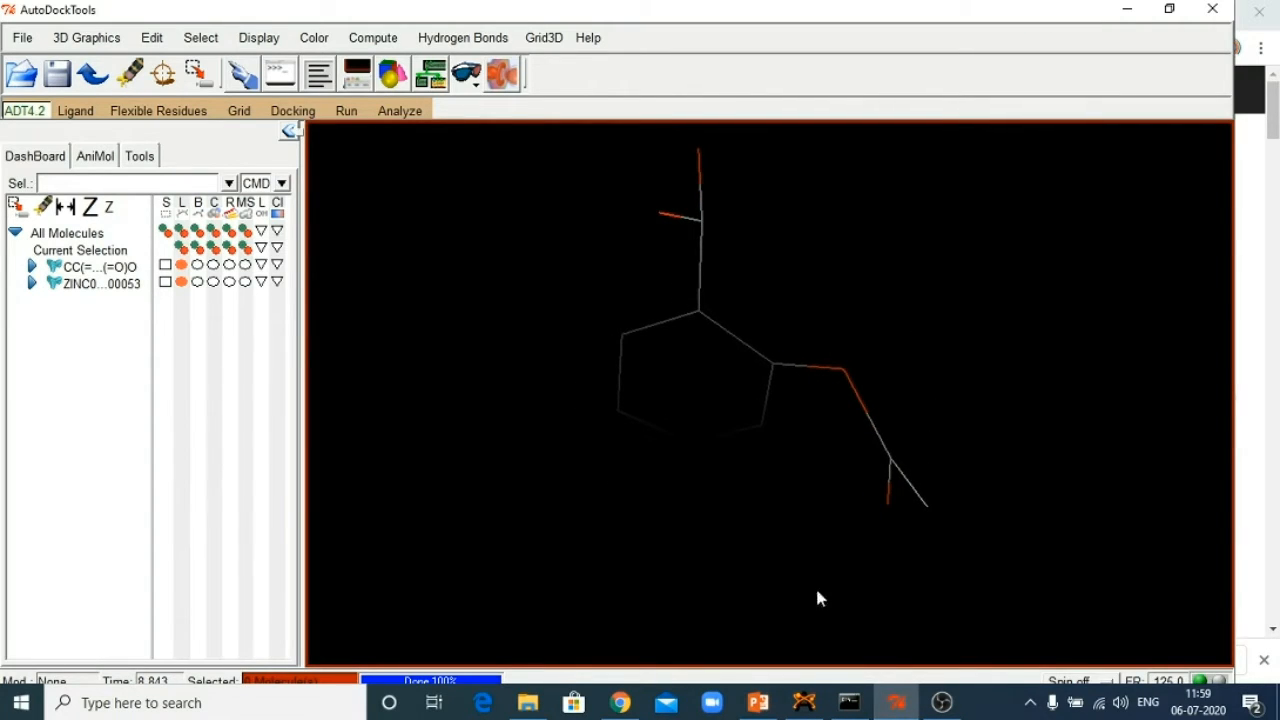
drag(805, 478, 873, 333)
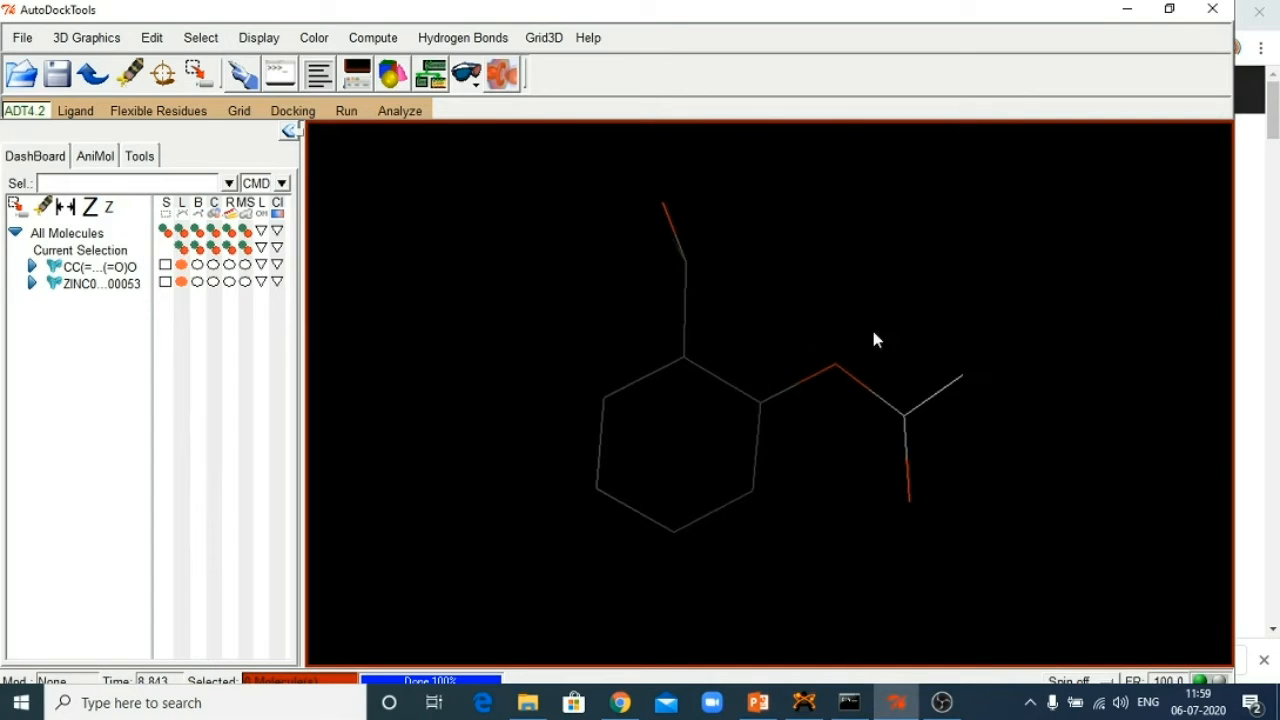
drag(561, 362, 875, 458)
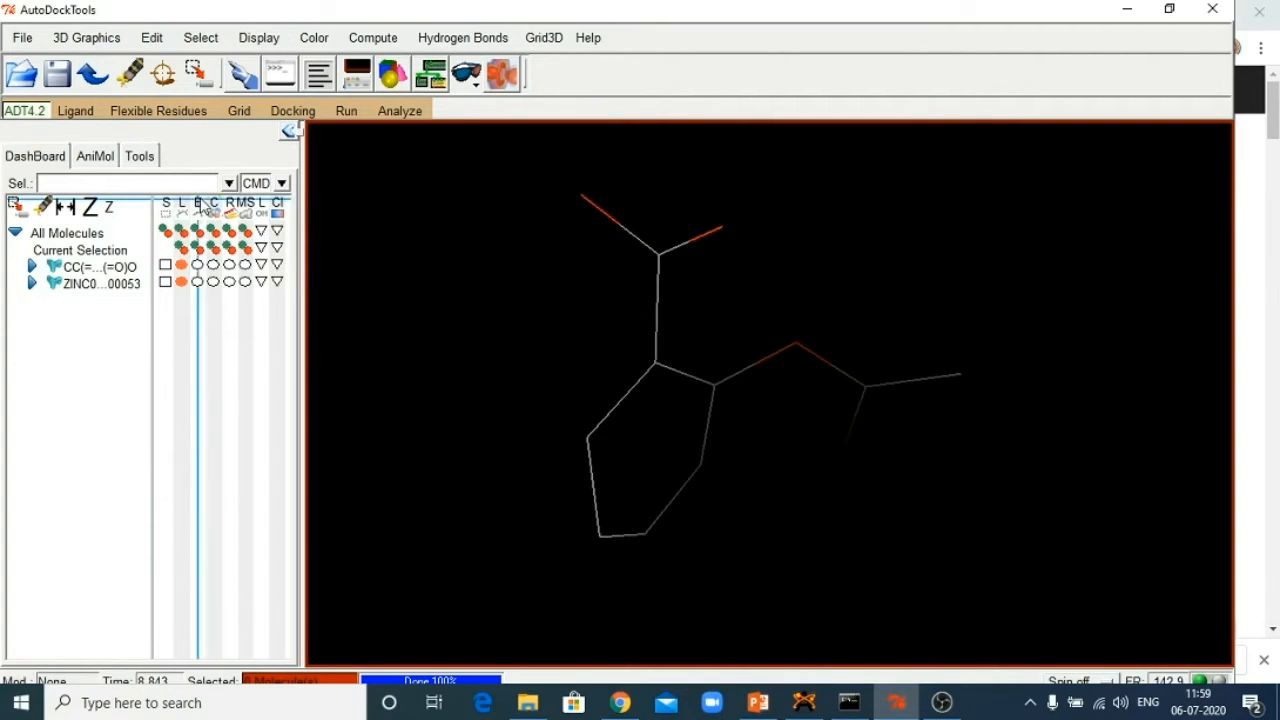
Delete the CC(=...(=O)O molecule from the list of loaded molecules.
click(58, 266)
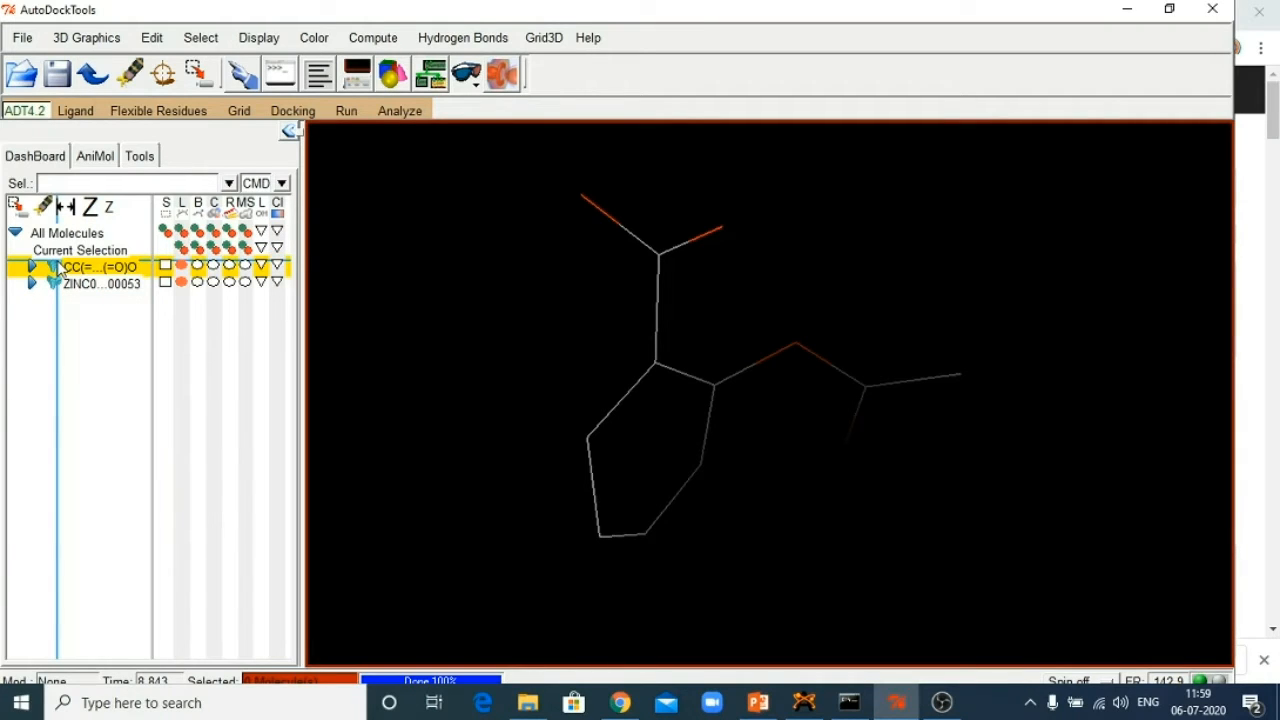
right_click(79, 267)
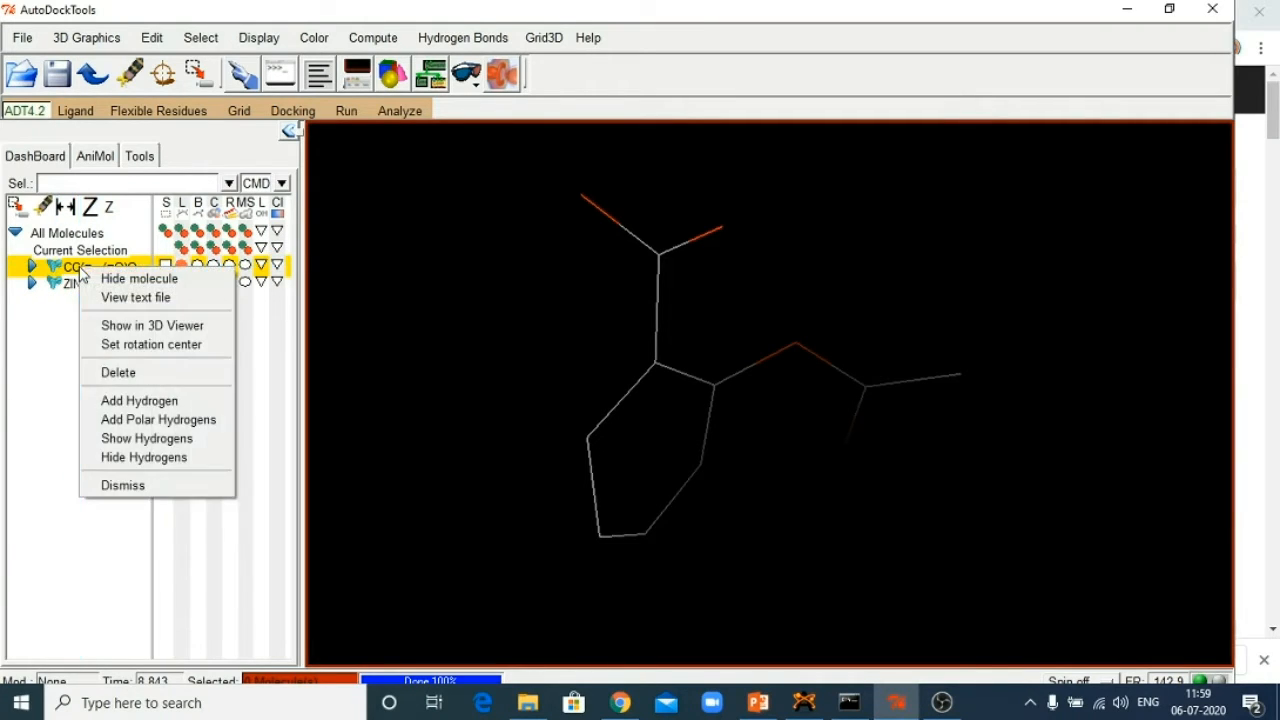
click(116, 370)
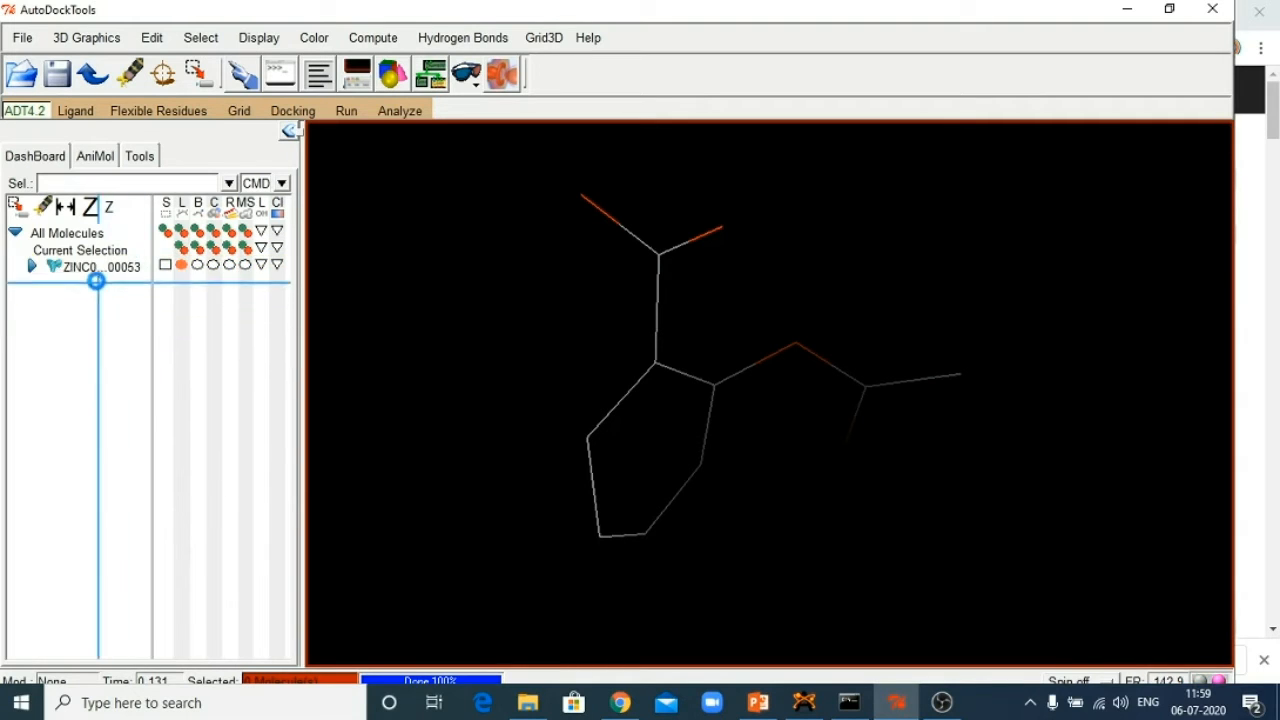
click(90, 268)
right_click(90, 270)
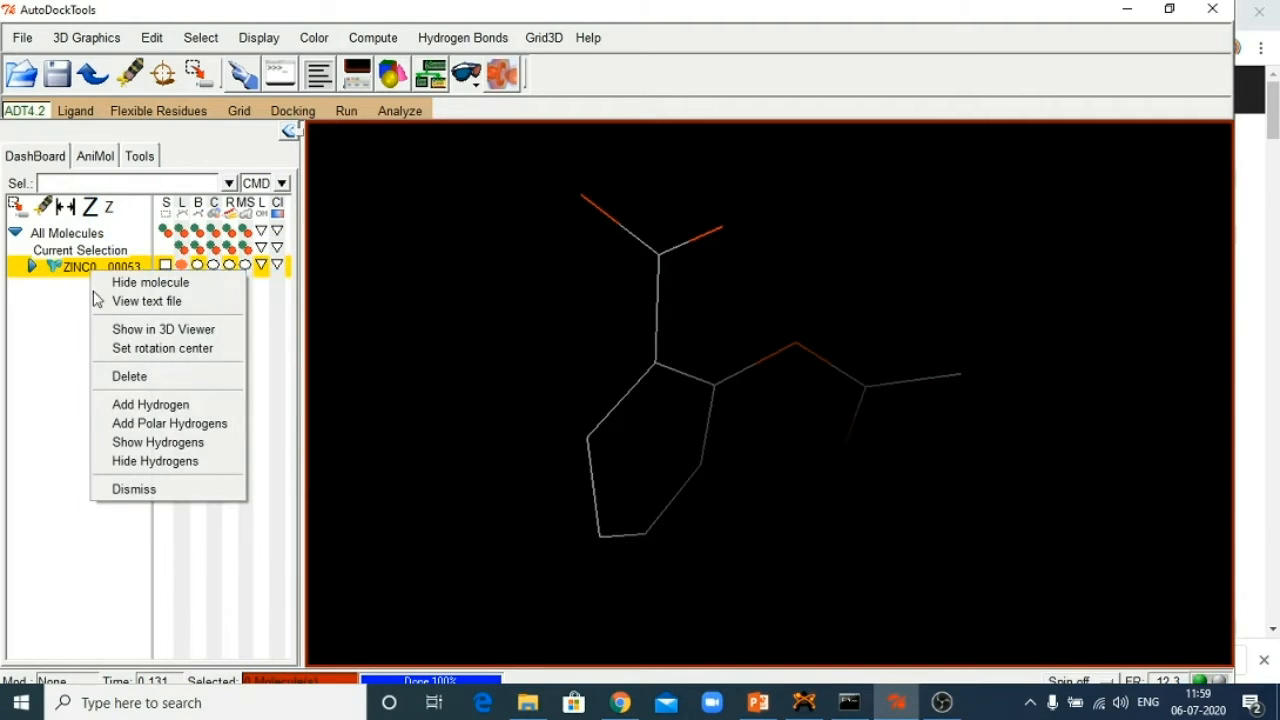
click(130, 376)
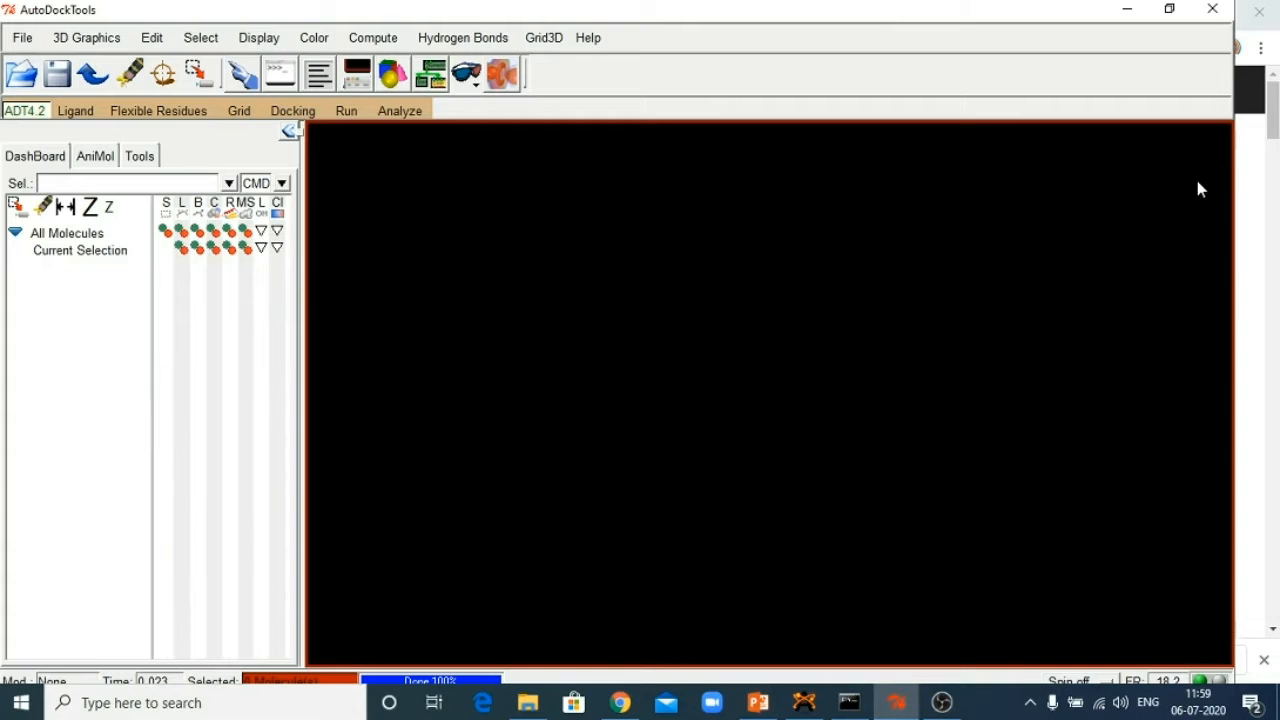
click(1125, 9)
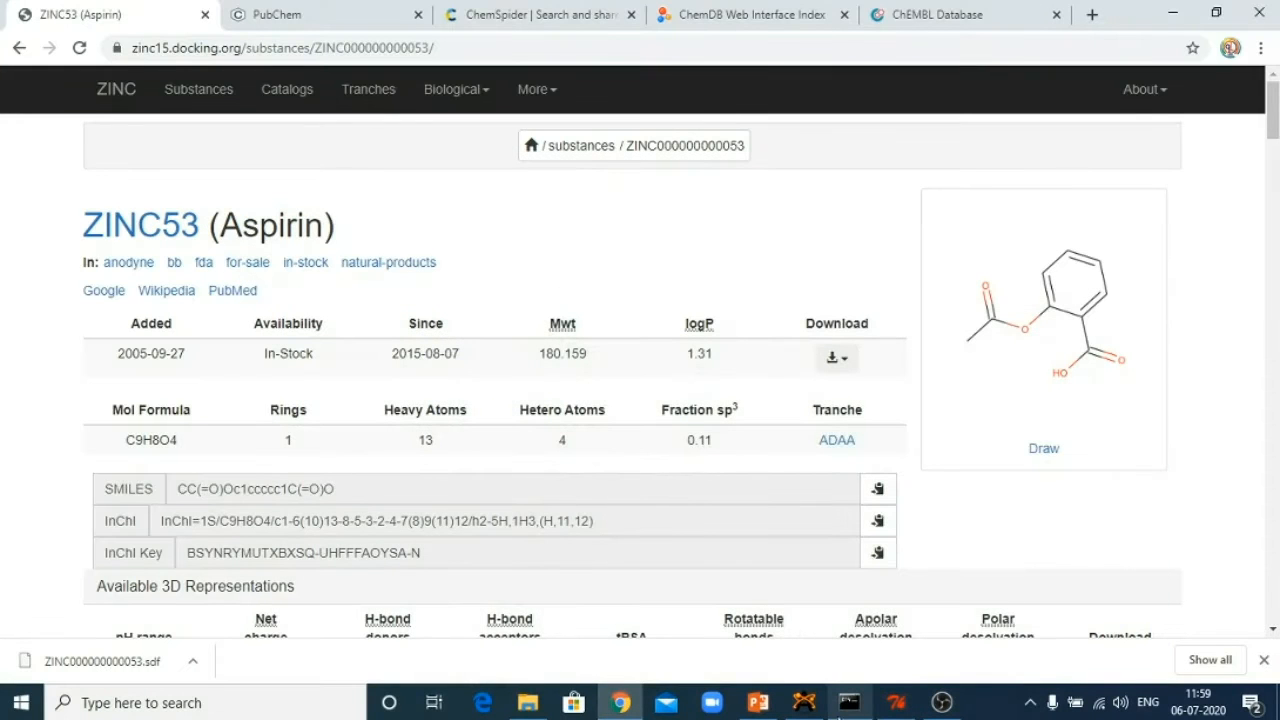
click(758, 703)
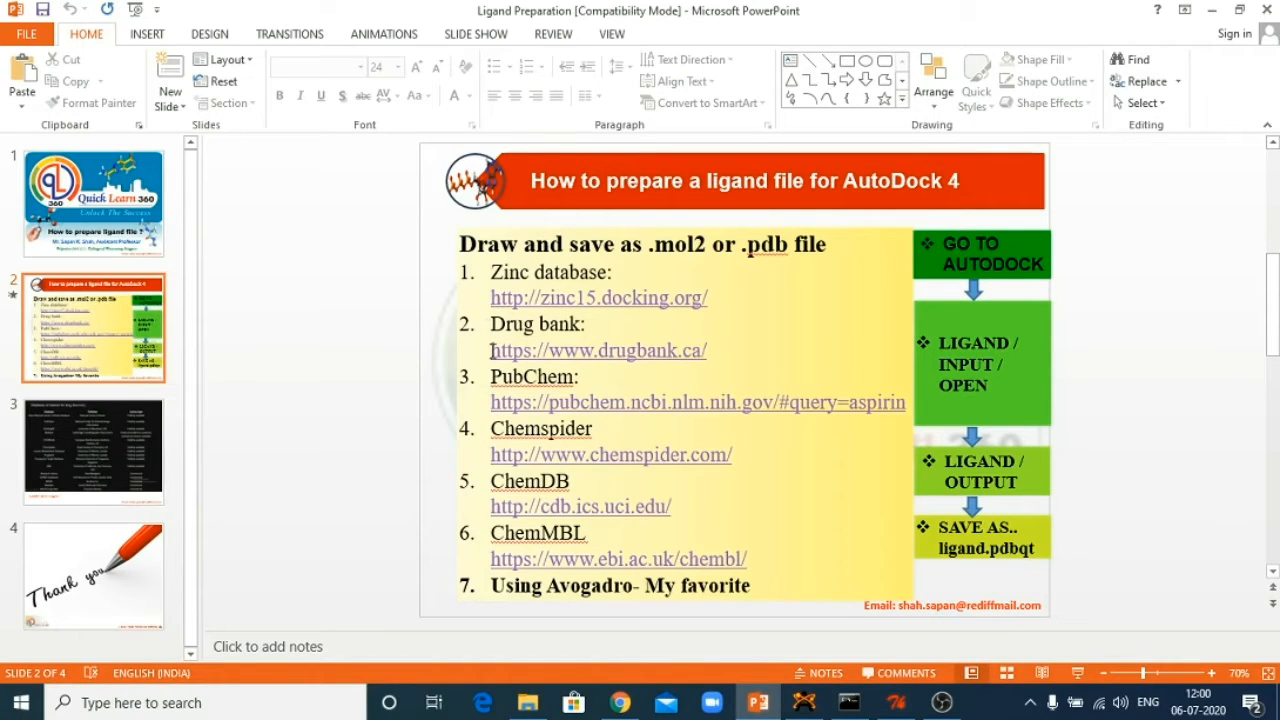
drag(491, 351, 706, 352)
key(ctrl+c)
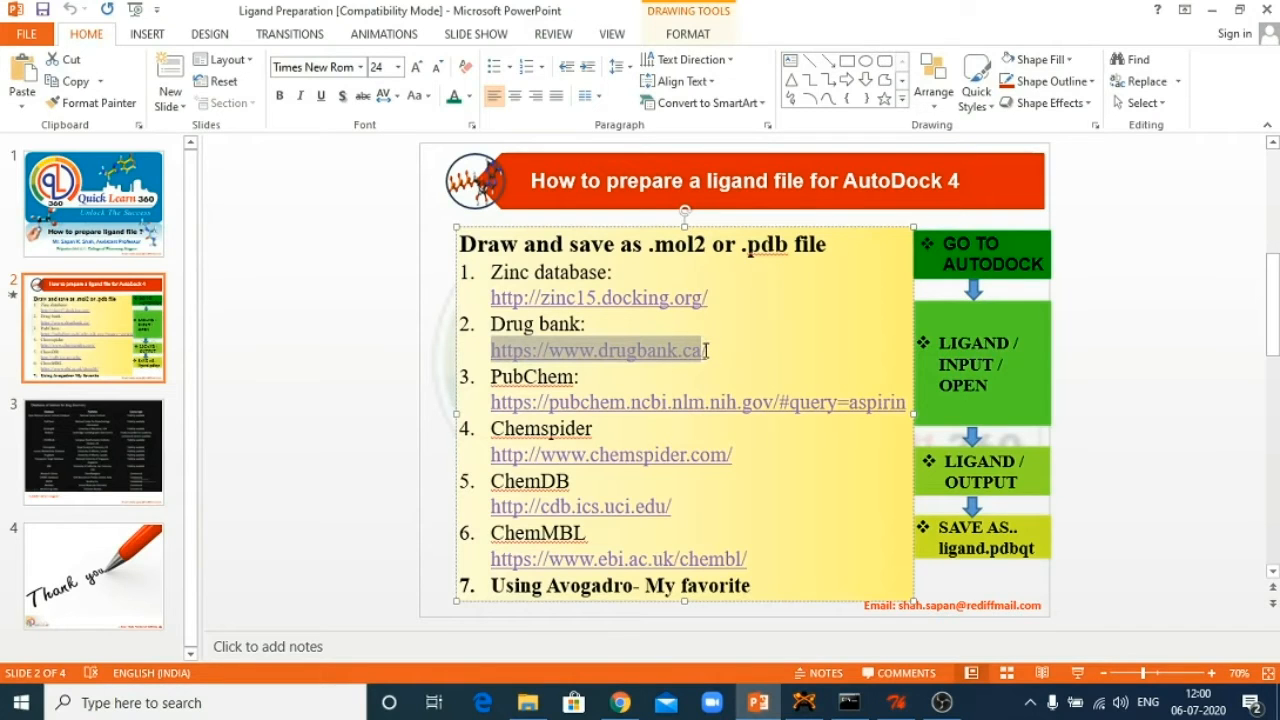
click(620, 703)
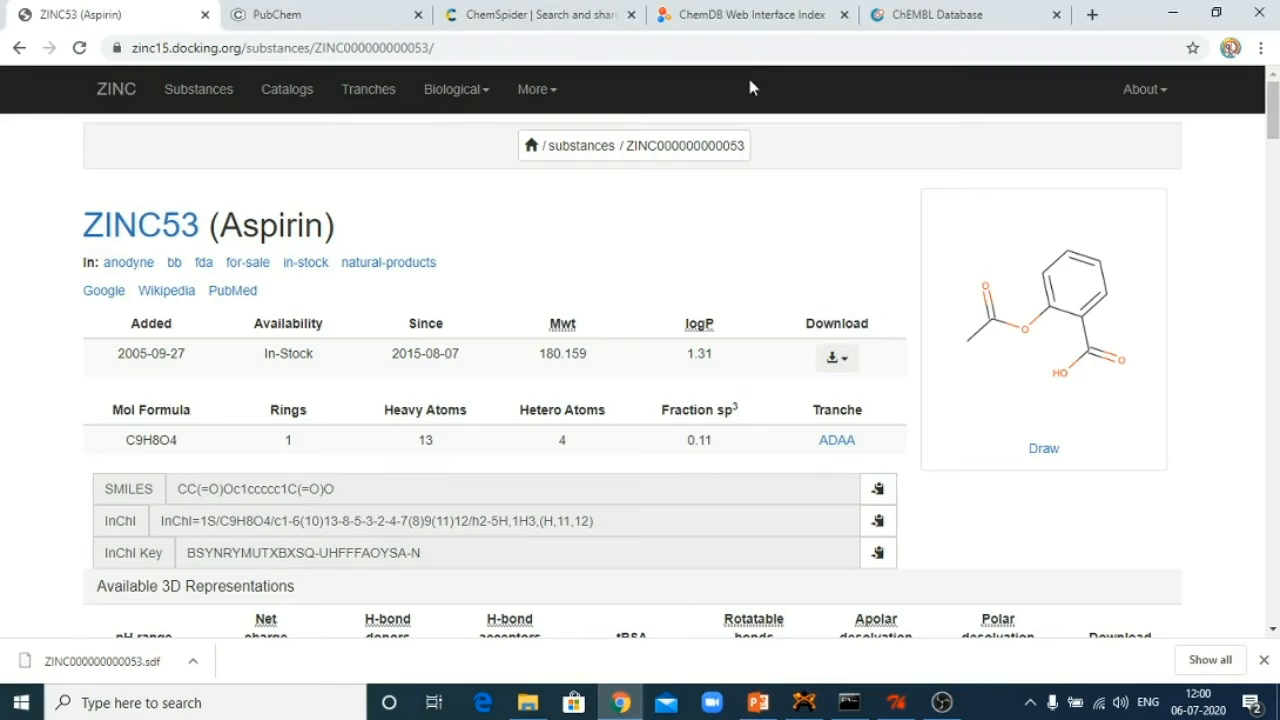
click(1092, 14)
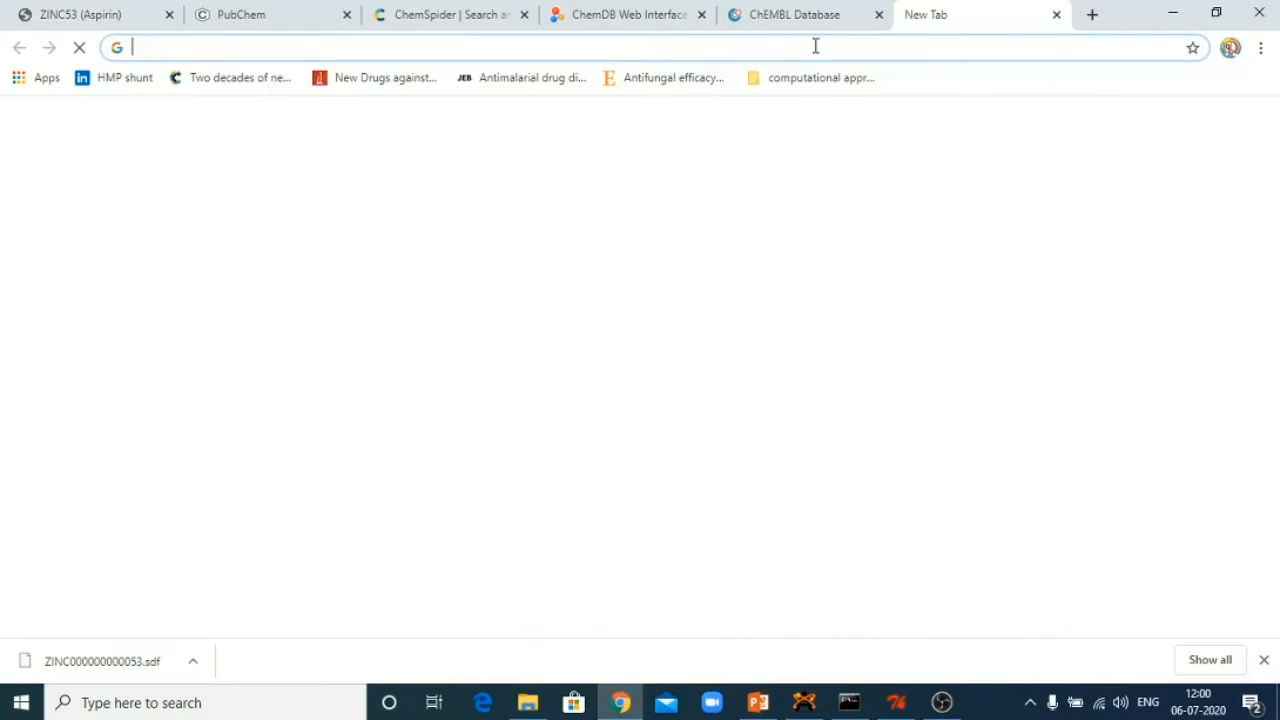
key(ctrl+v)
key(Return)
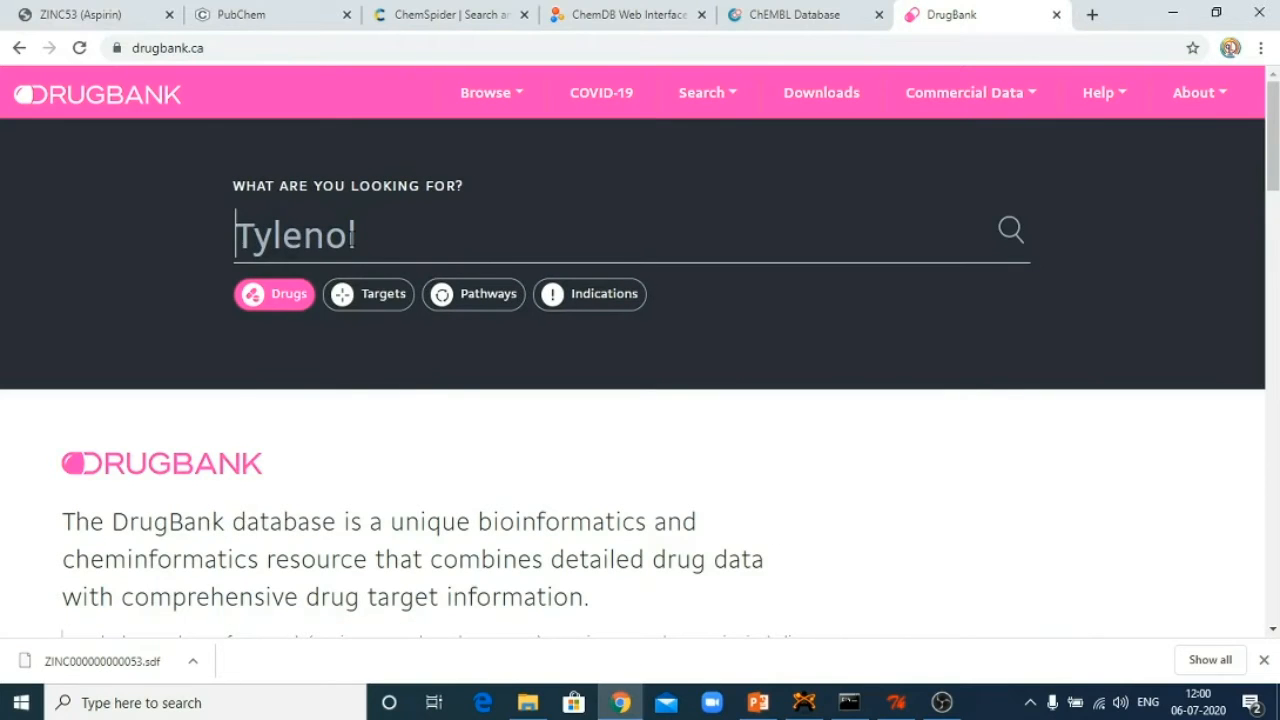
Search DrugBank's drugs for aspirin and dismiss the browser's download bar.
click(351, 236)
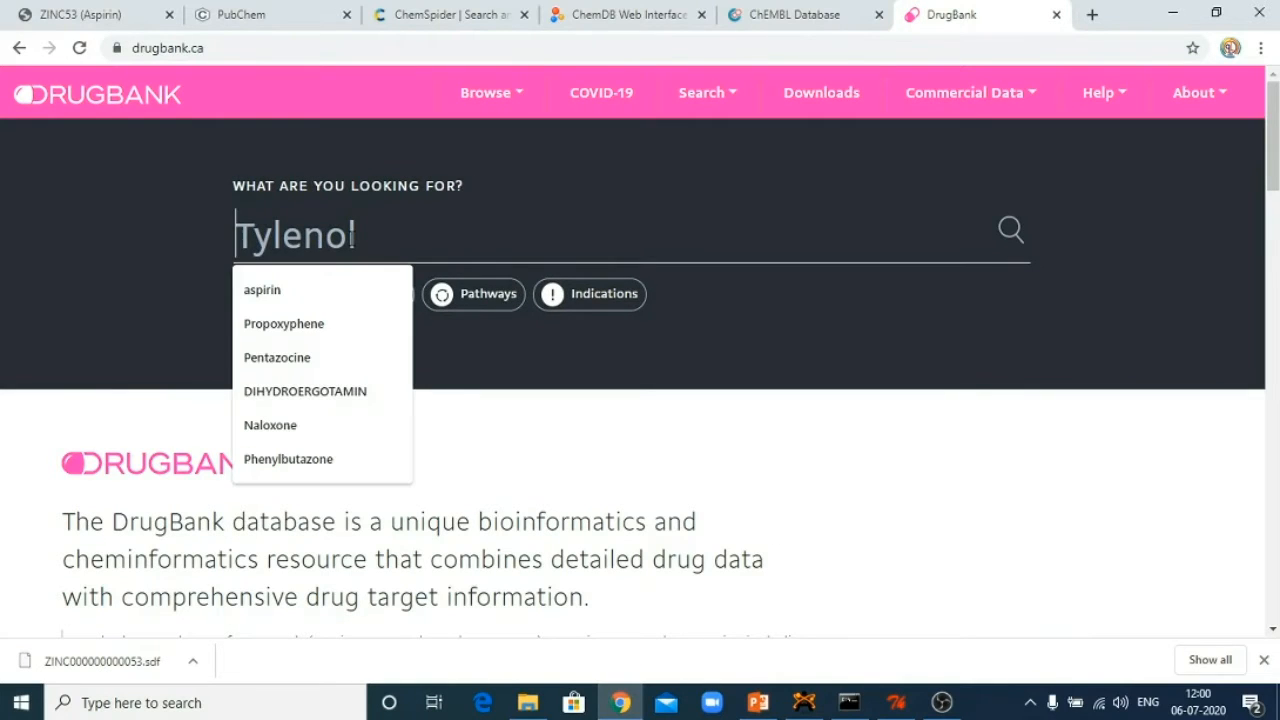
text(asp)
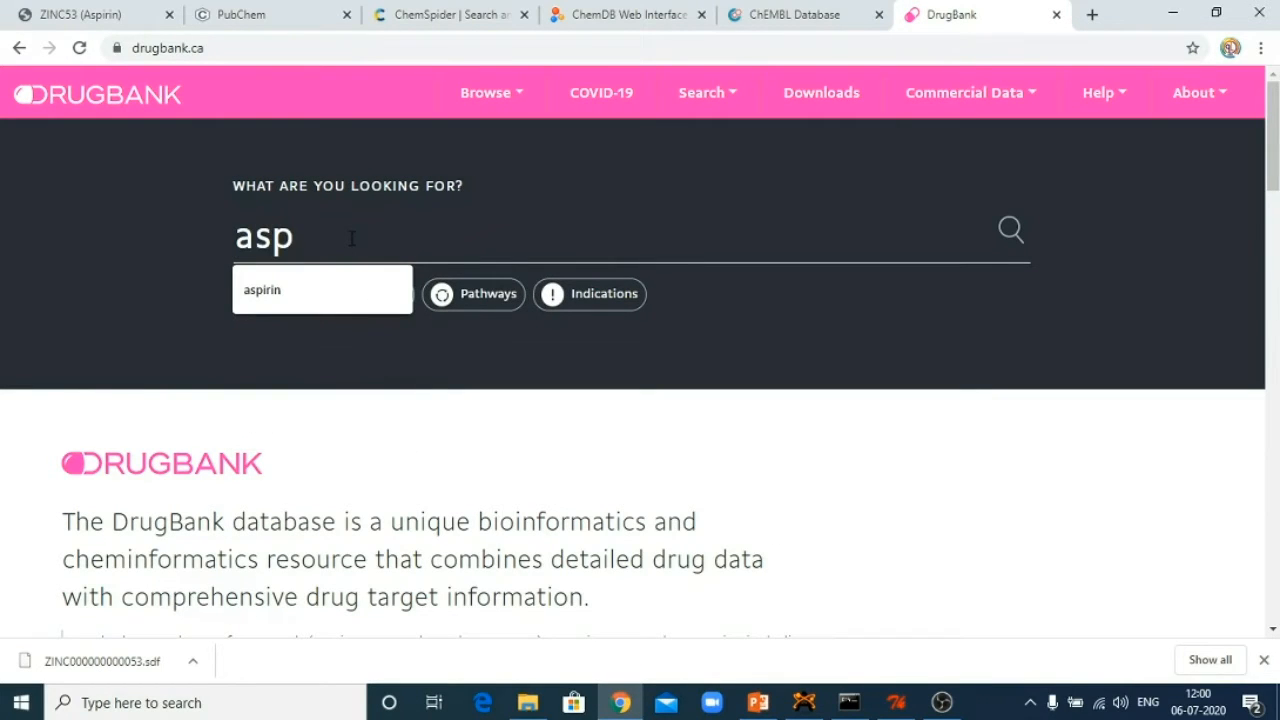
key(Down)
key(Return)
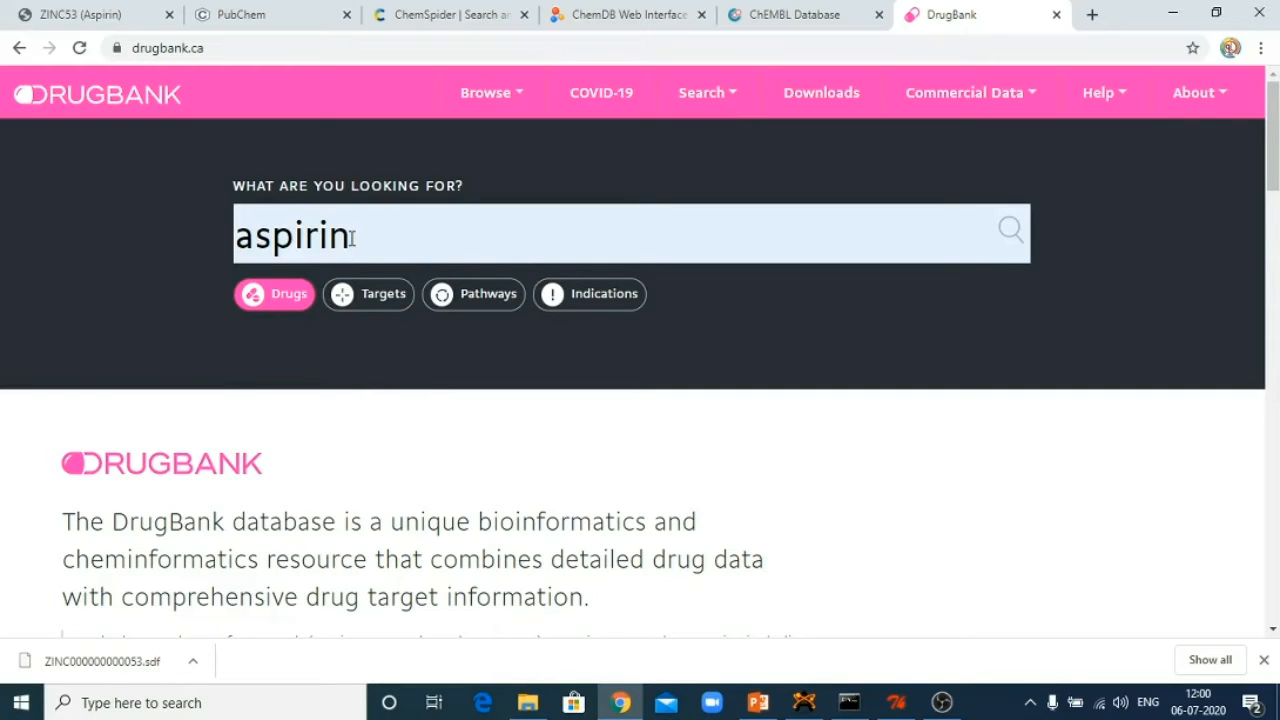
key(Return)
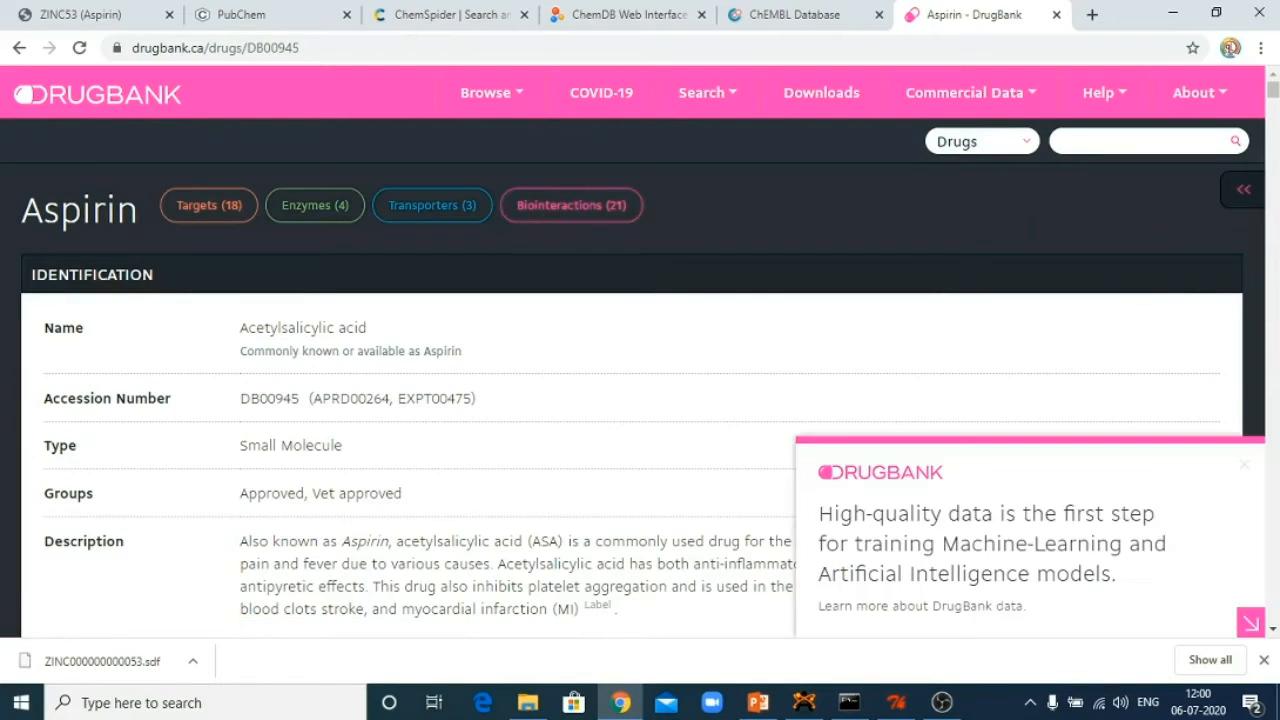
click(1265, 662)
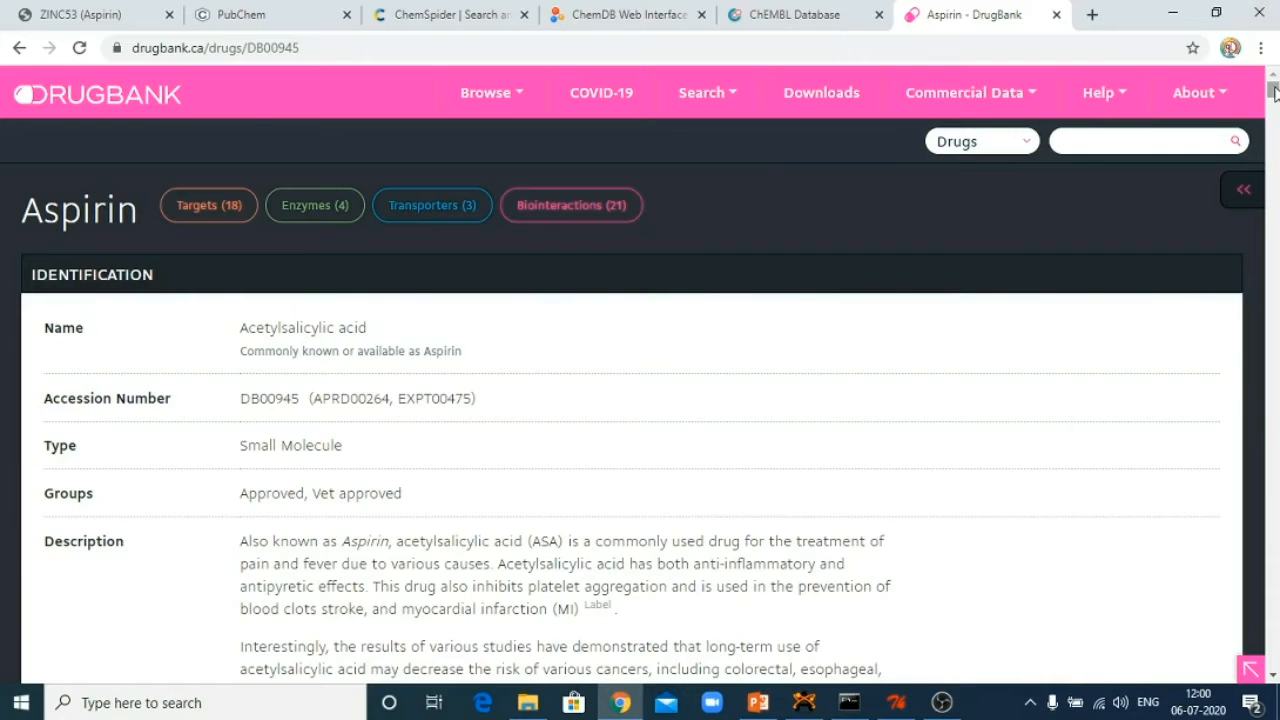
Examine the aspirin entry, from its description and structure through products, categories and identifiers to the pharmacology and toxicity information.
scroll(1274, 92, down, 3)
scroll(1274, 92, down, 2)
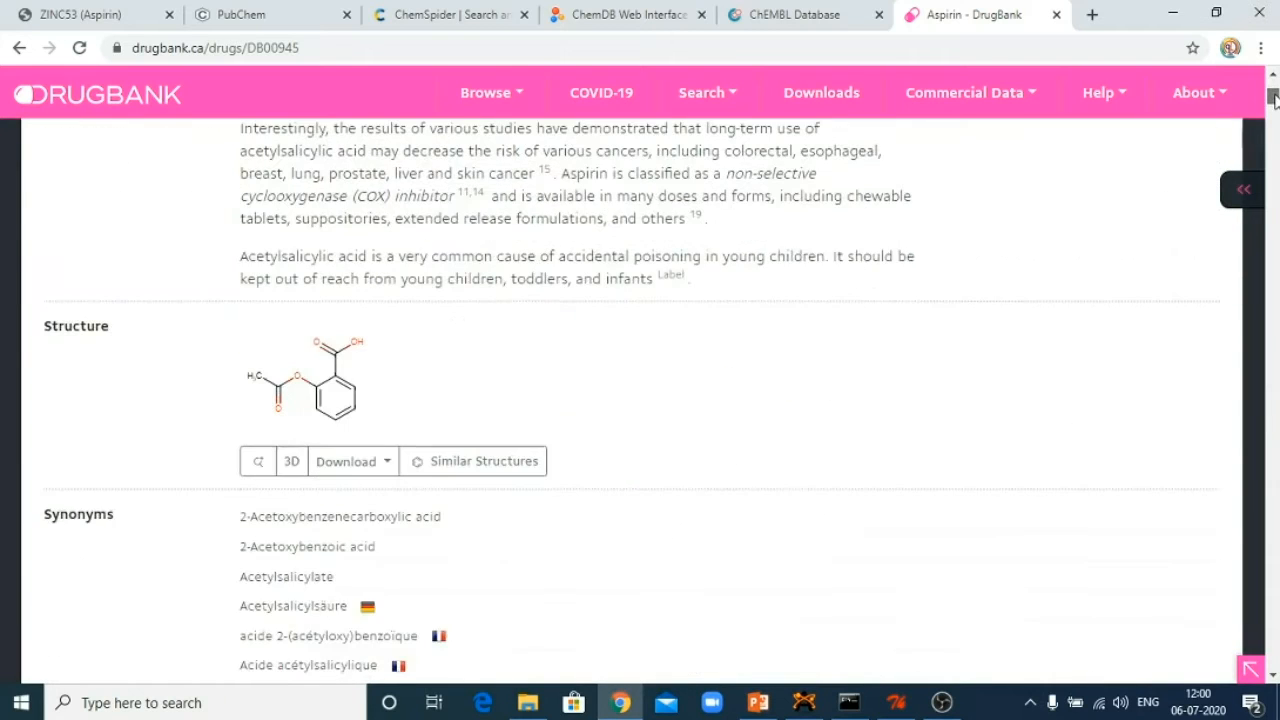
scroll(1274, 92, up, 3)
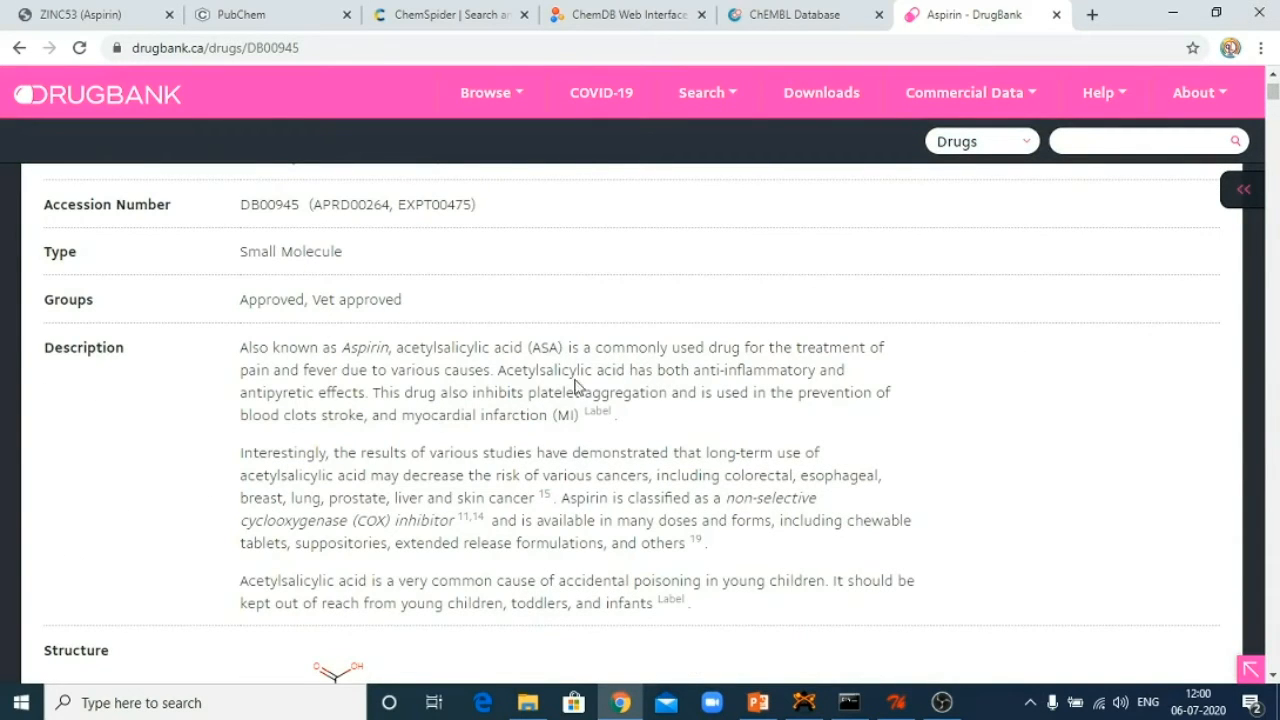
scroll(776, 460, down, 4)
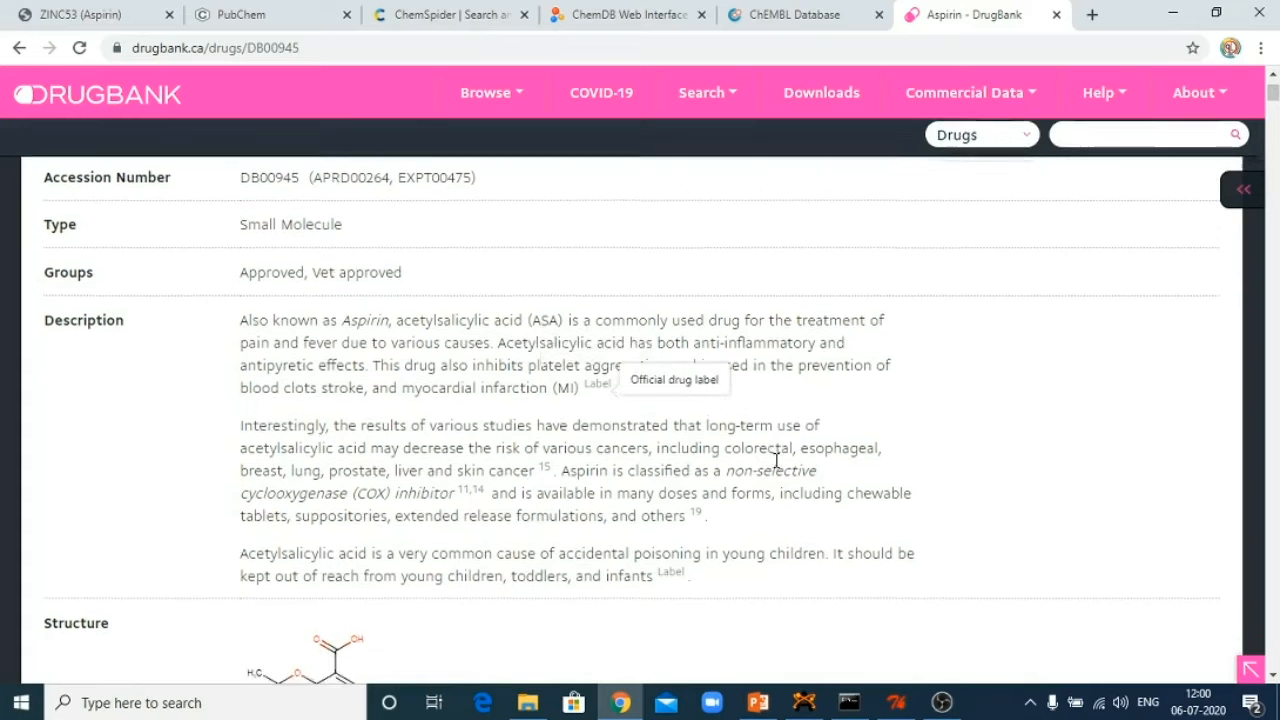
scroll(776, 467, down, 6)
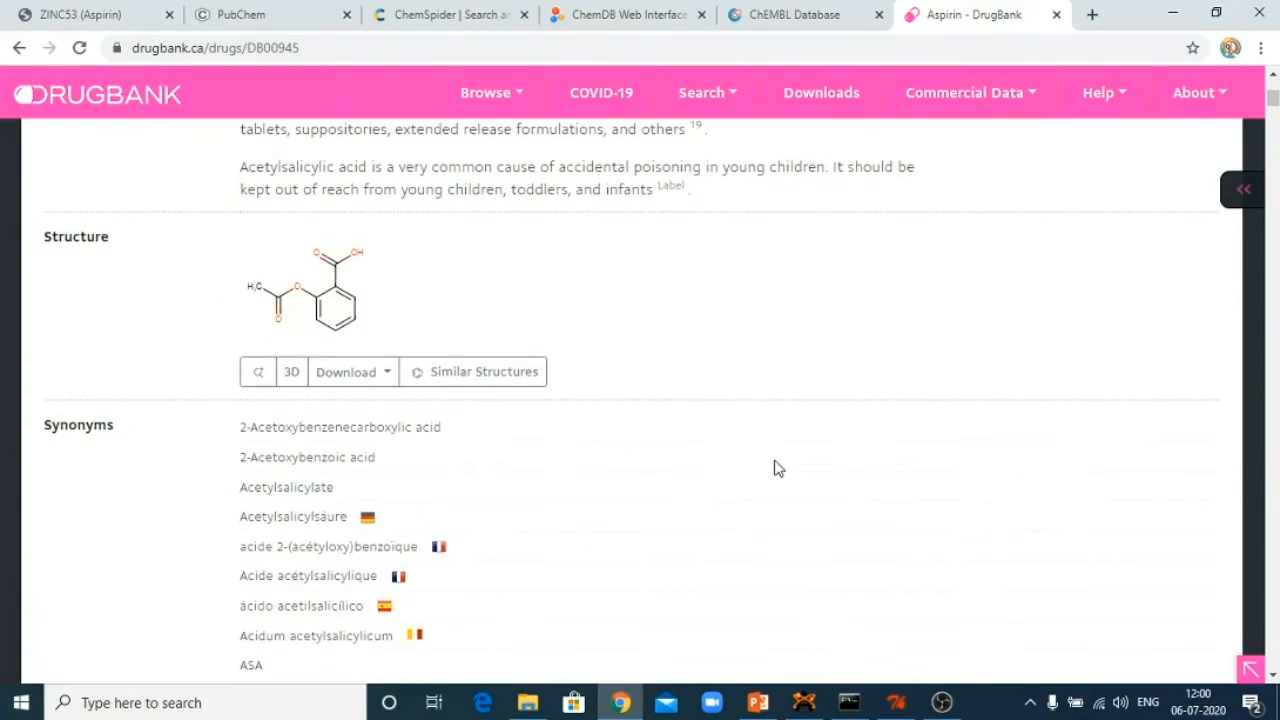
scroll(778, 468, down, 2)
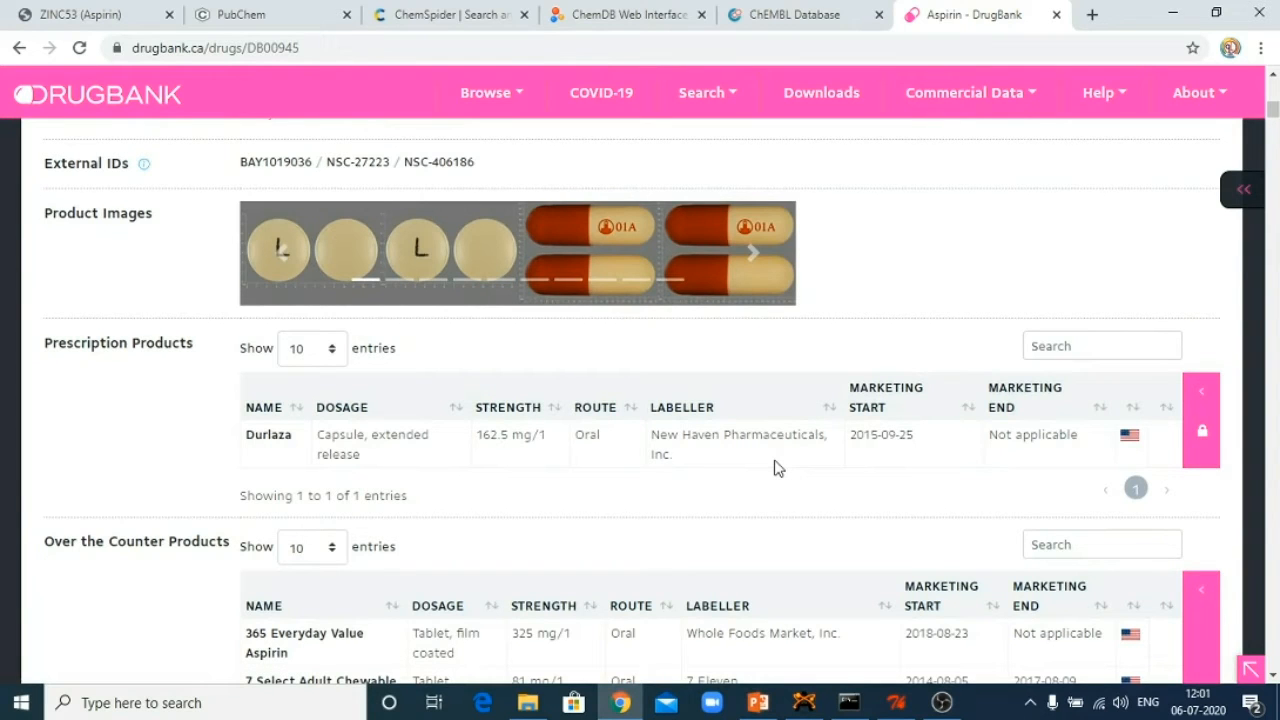
scroll(778, 468, down, 4)
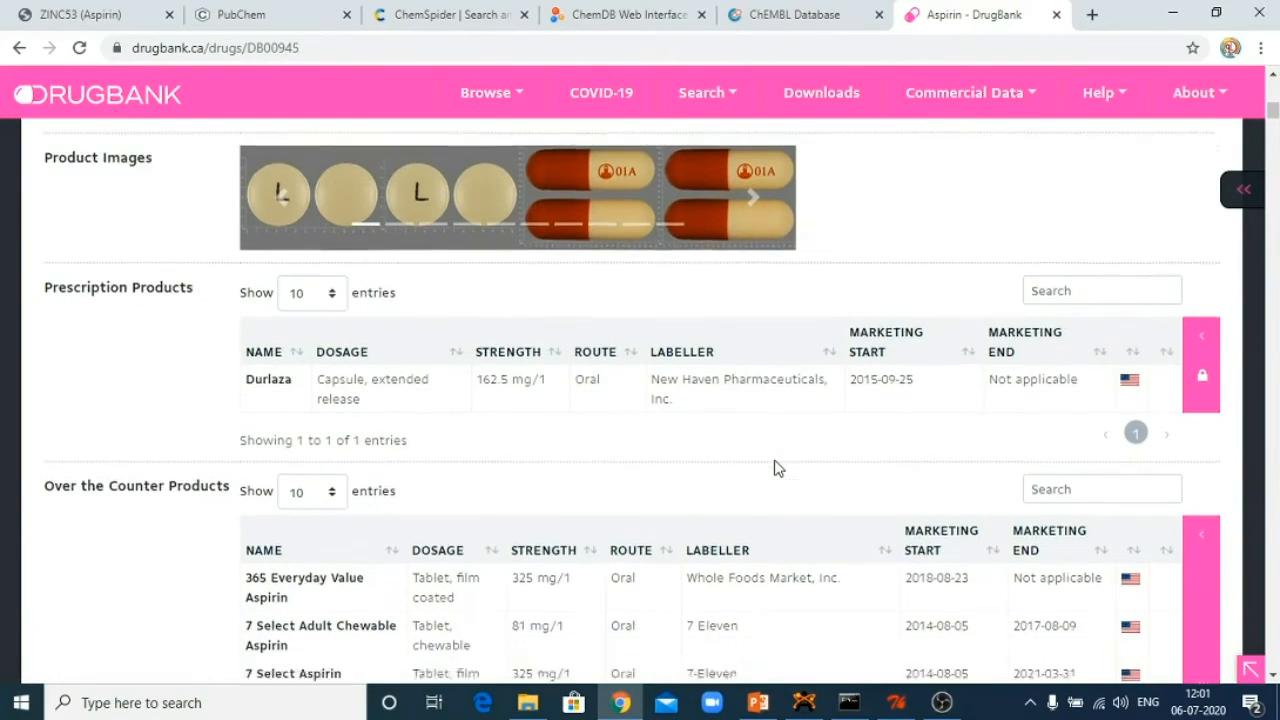
scroll(777, 464, down, 5)
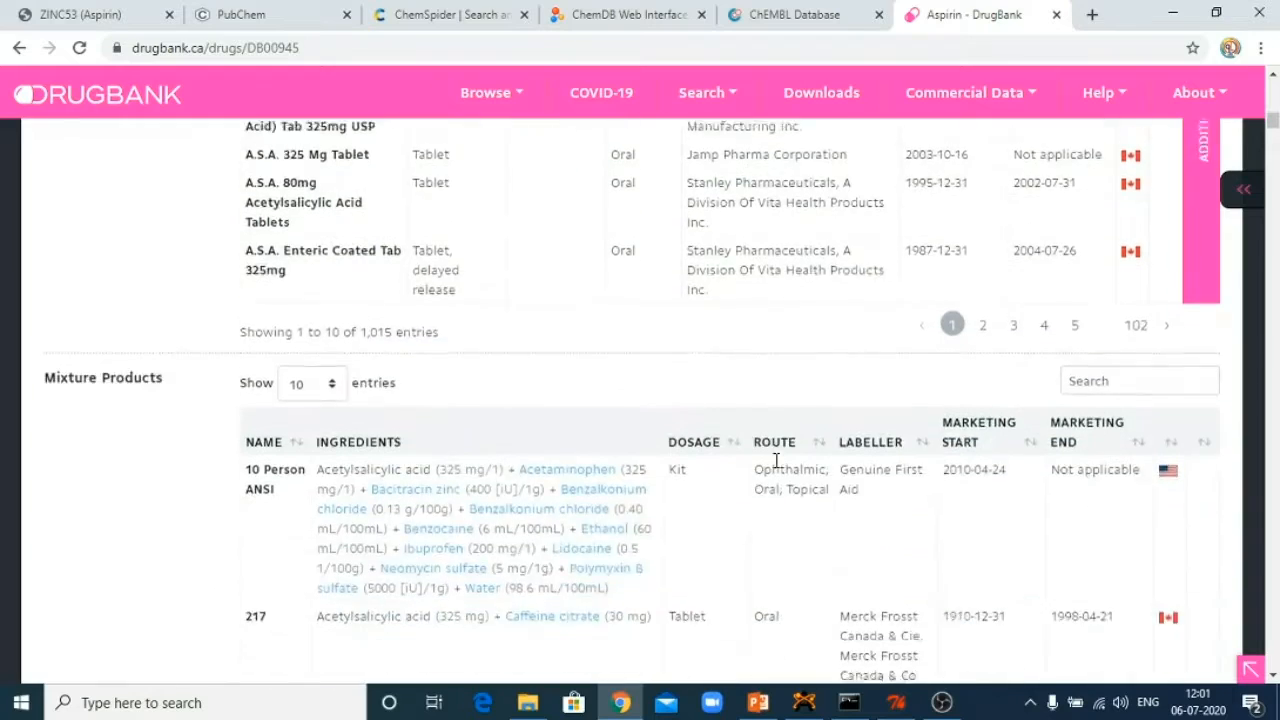
scroll(778, 468, down, 5)
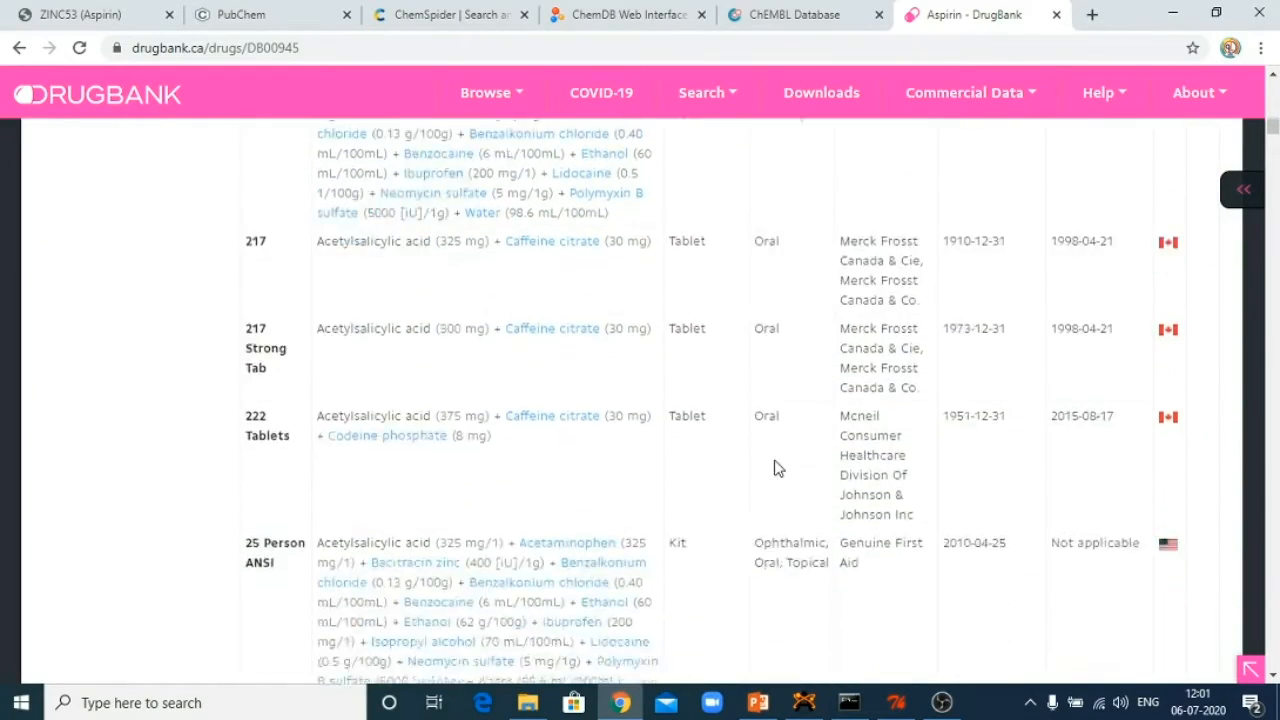
scroll(776, 460, down, 6)
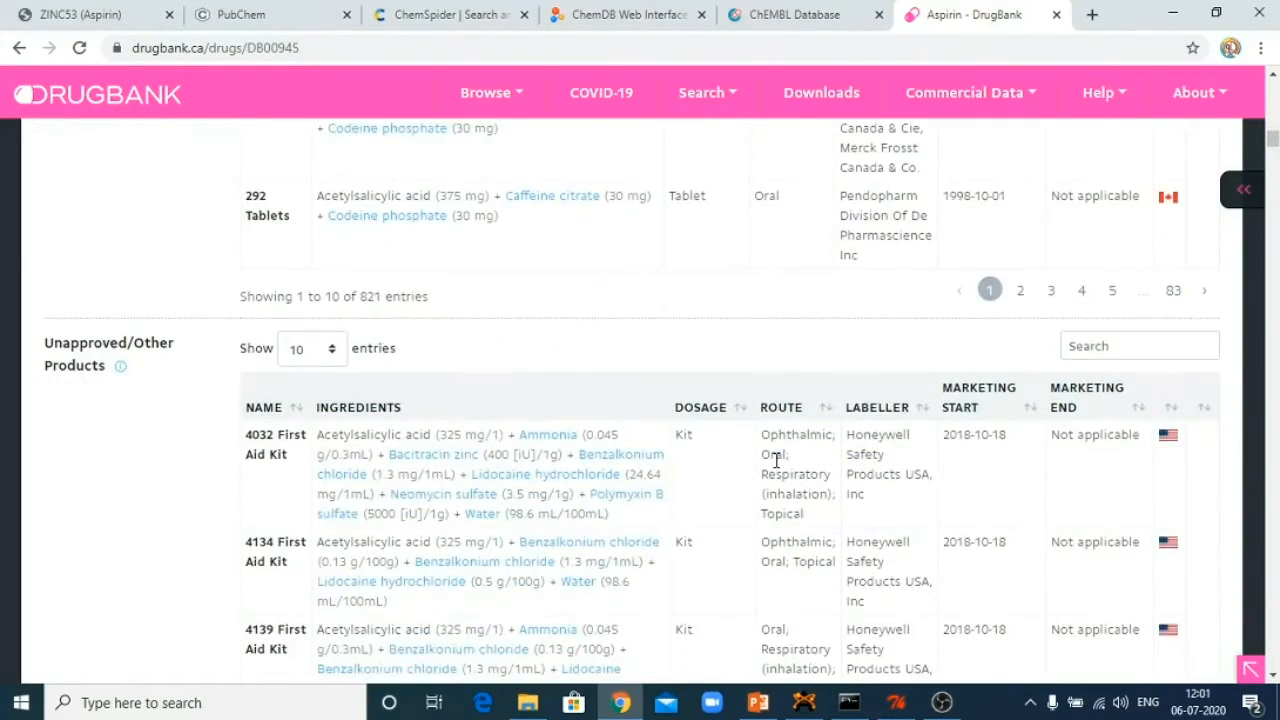
scroll(777, 464, down, 9)
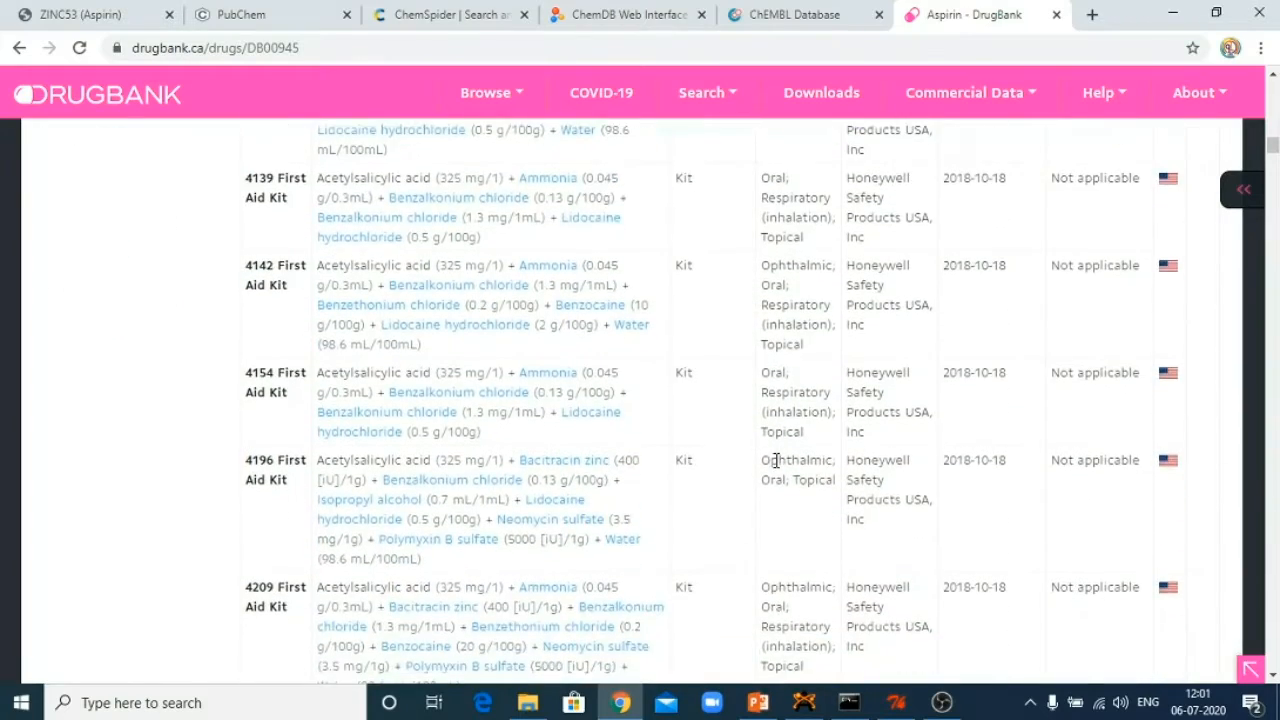
scroll(778, 468, down, 4)
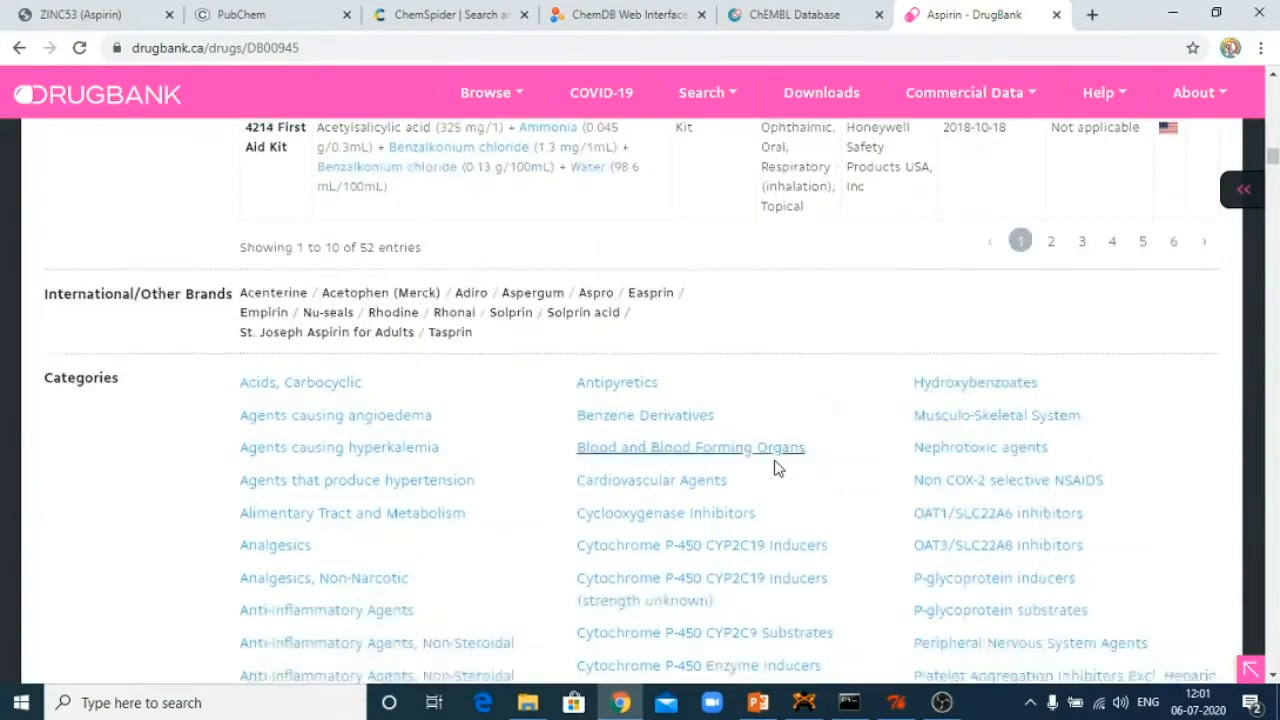
scroll(778, 468, down, 3)
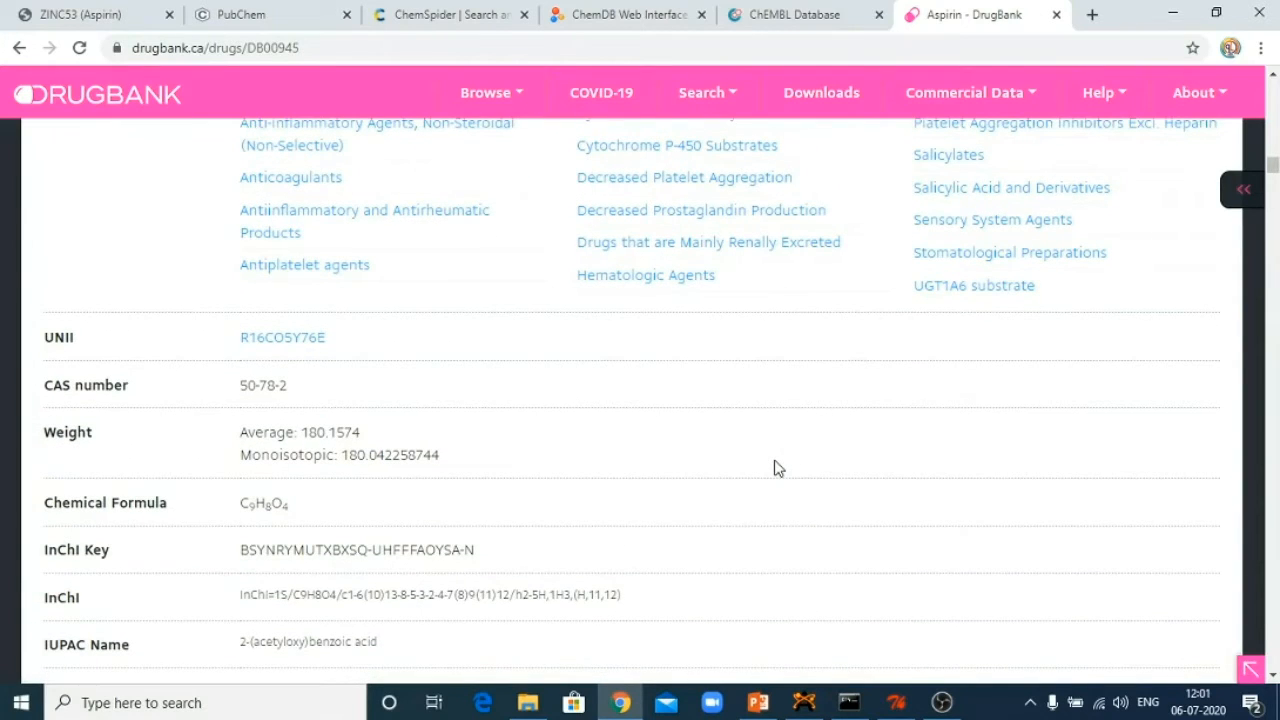
scroll(778, 468, down, 1)
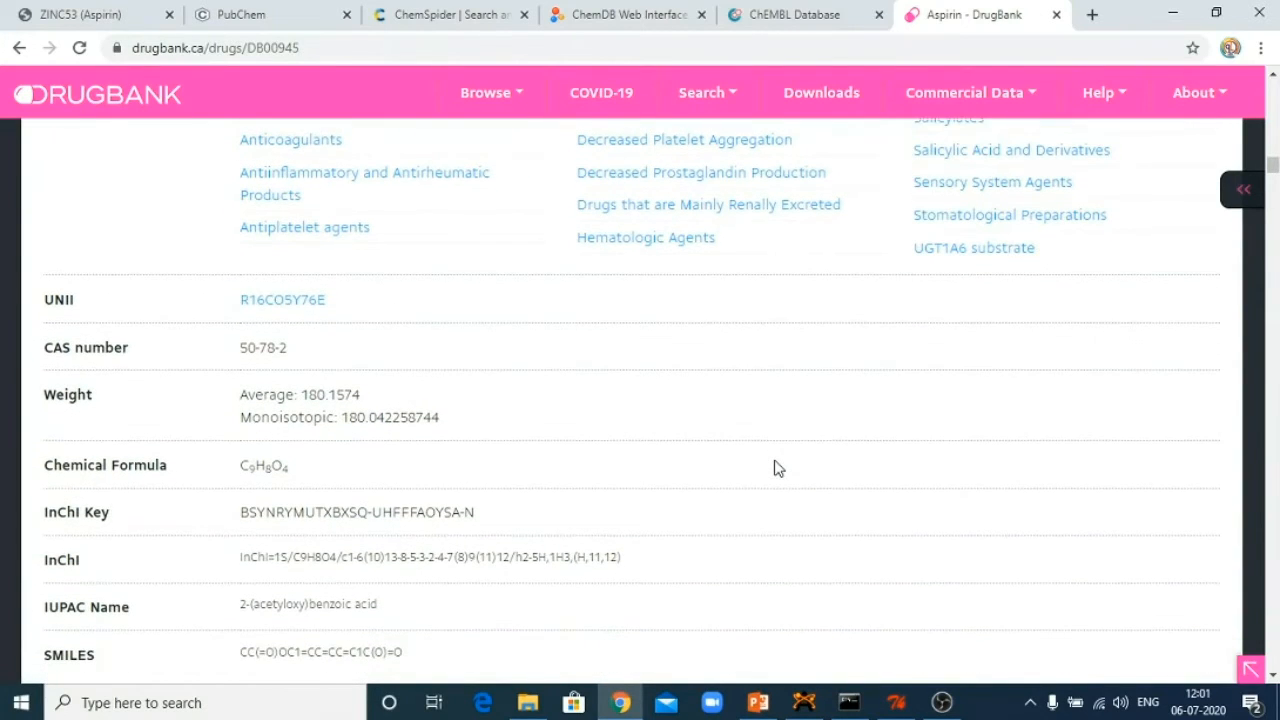
scroll(778, 468, down, 3)
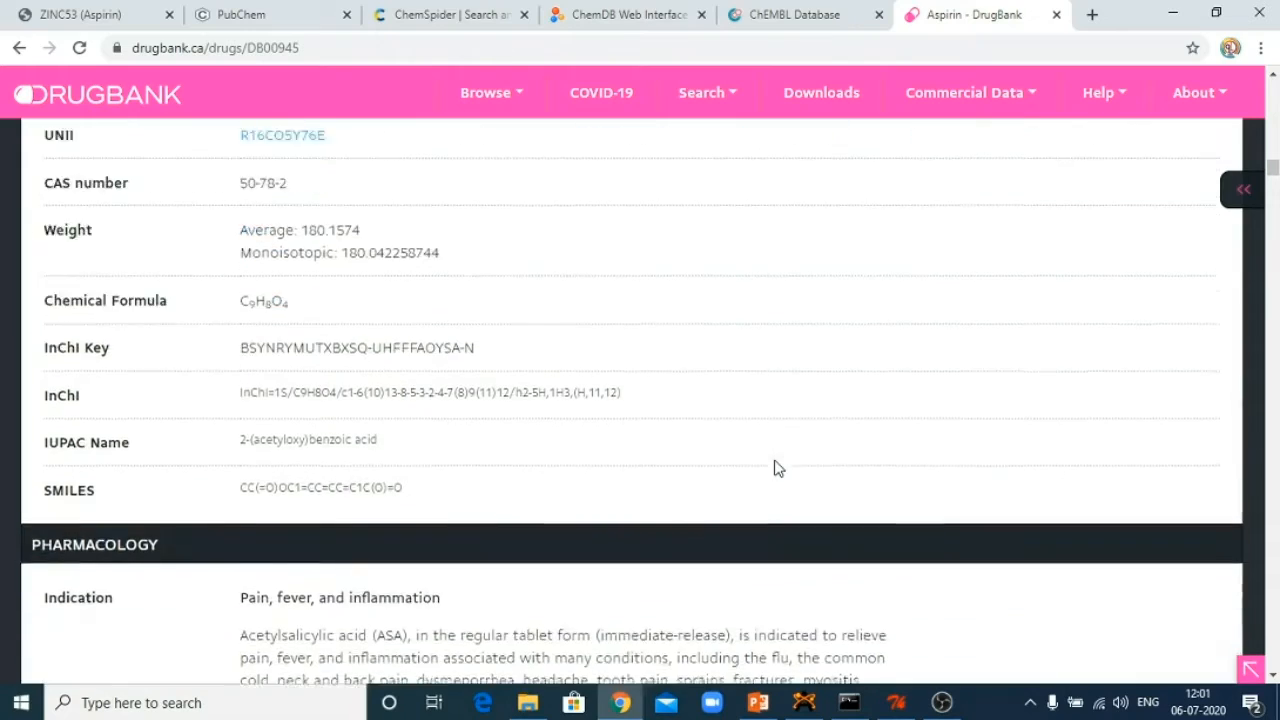
scroll(778, 468, down, 3)
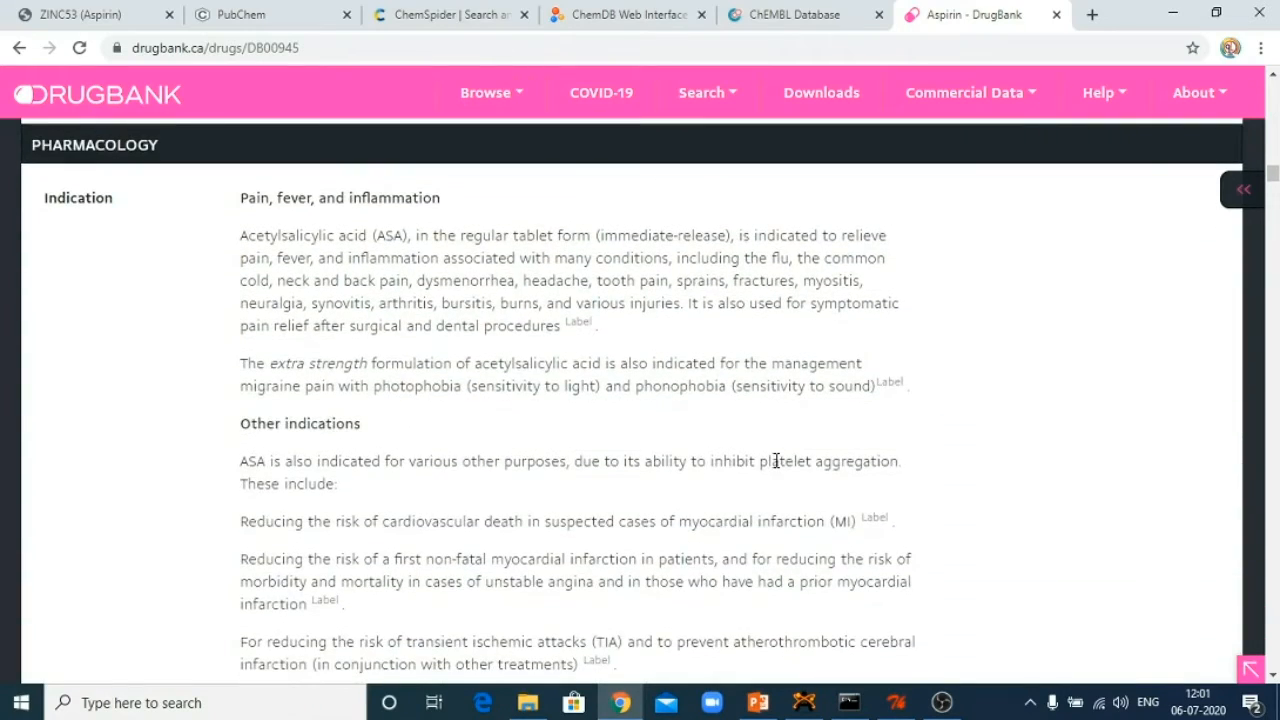
scroll(778, 468, down, 6)
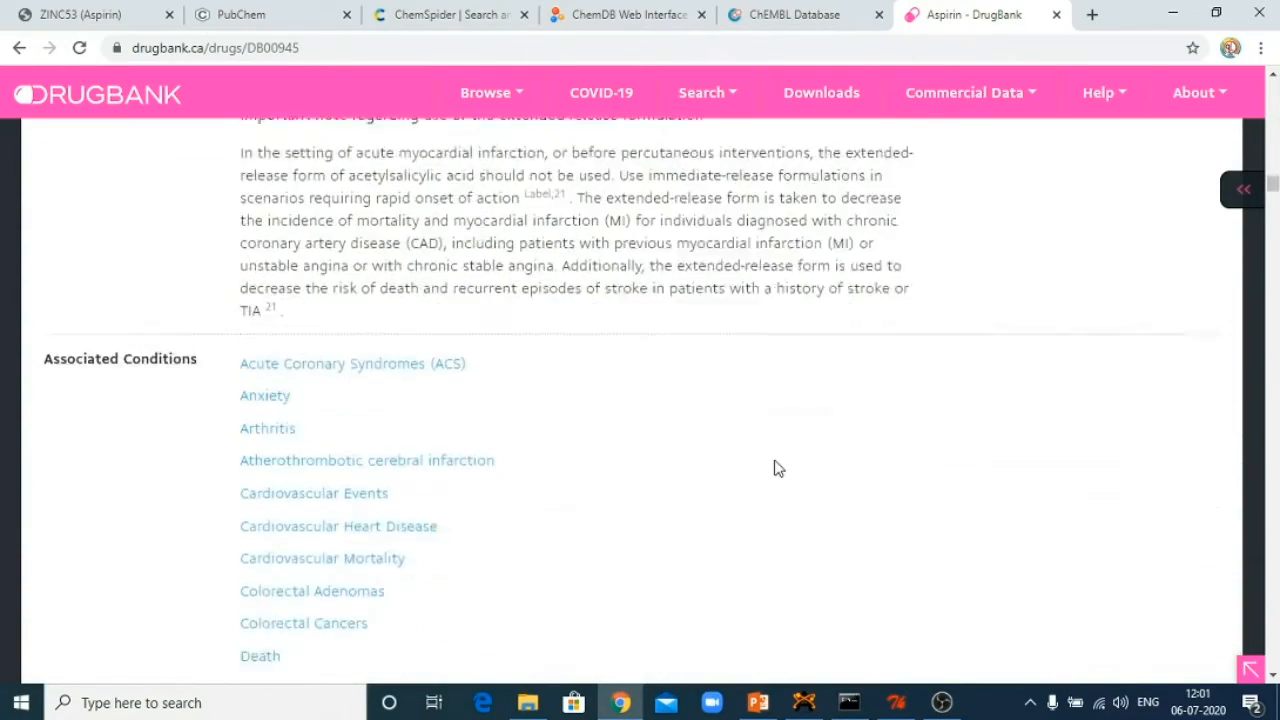
scroll(778, 468, down, 15)
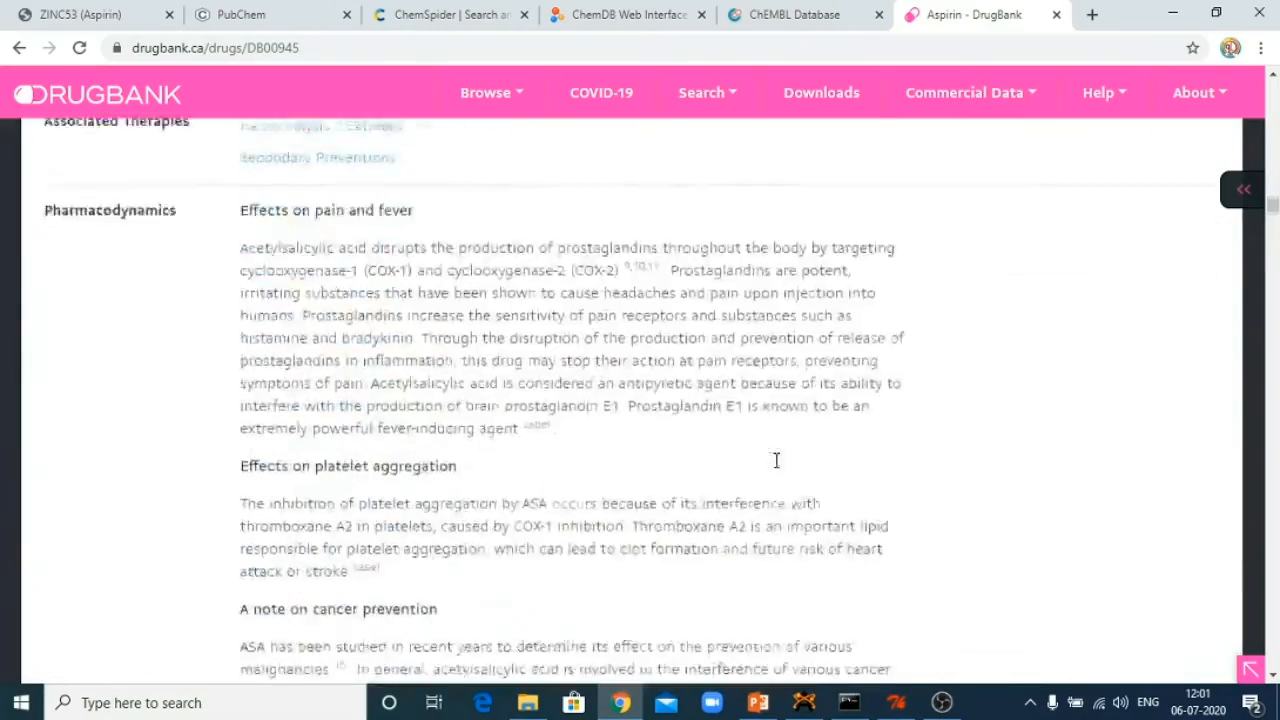
scroll(776, 460, down, 15)
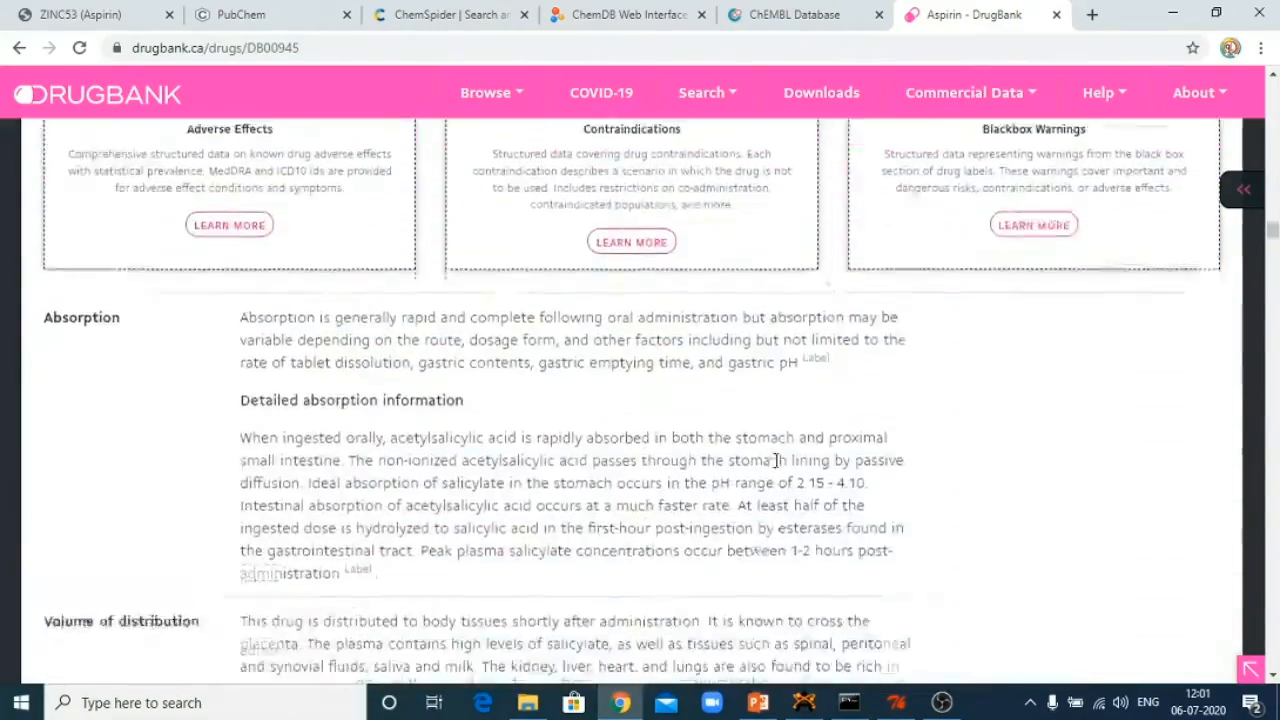
scroll(776, 460, down, 18)
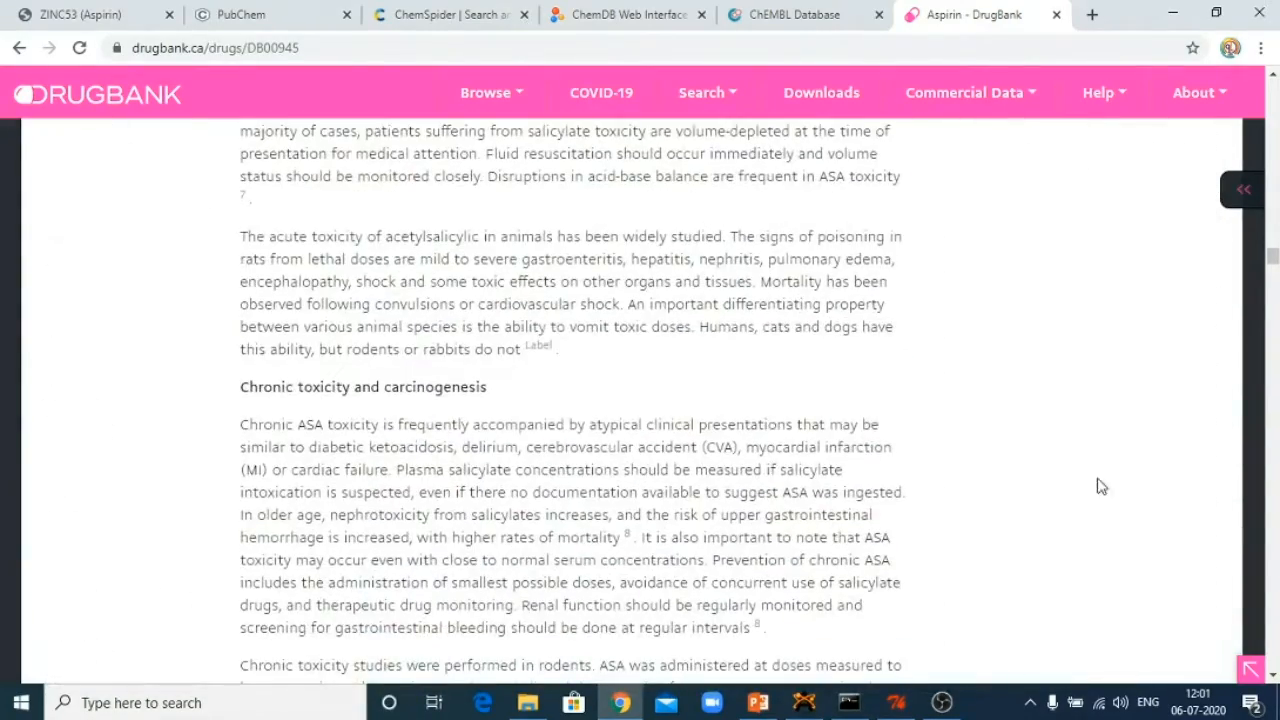
Return to the Structure section of the aspirin entry and open its structure in PDB format.
drag(1273, 258, 1273, 85)
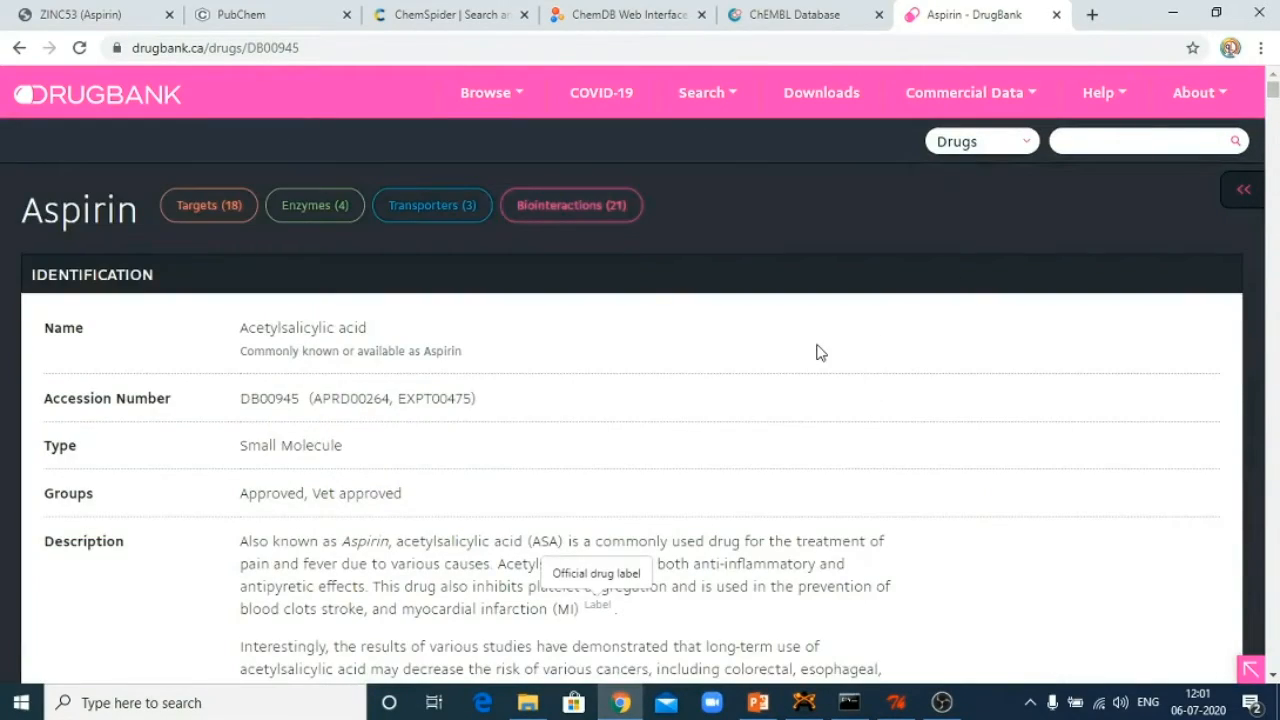
scroll(816, 352, down, 7)
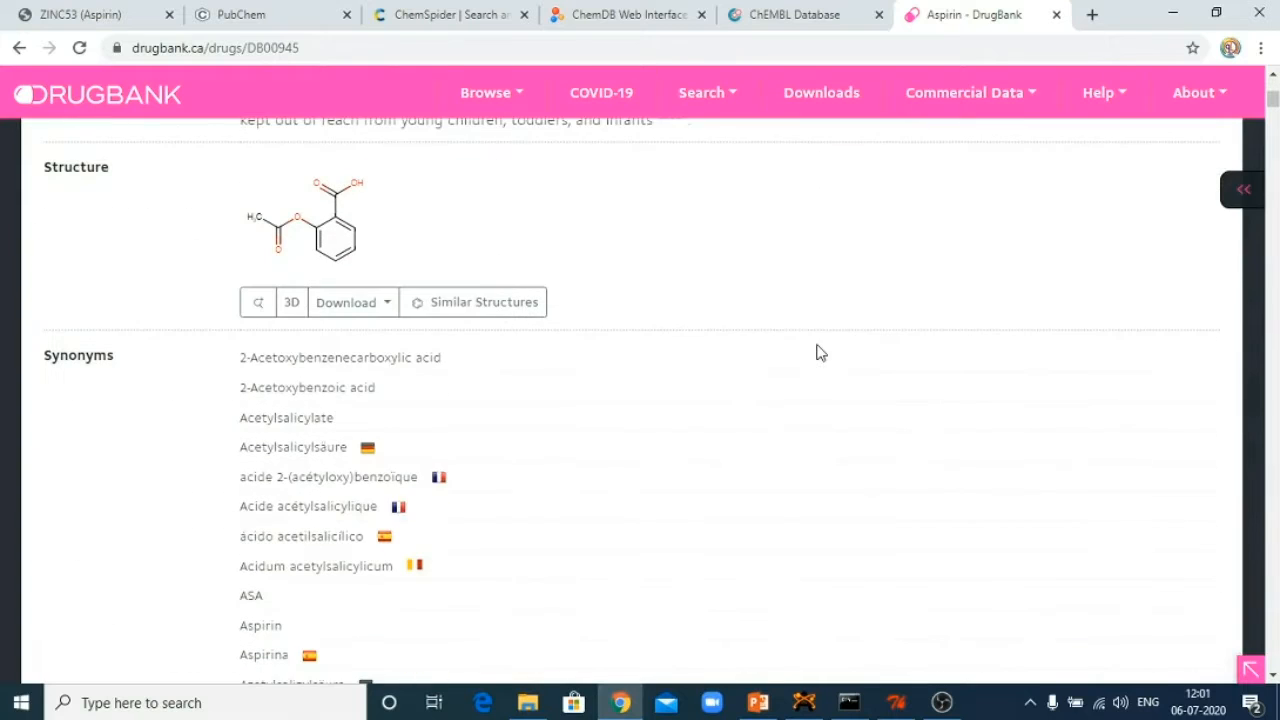
click(363, 305)
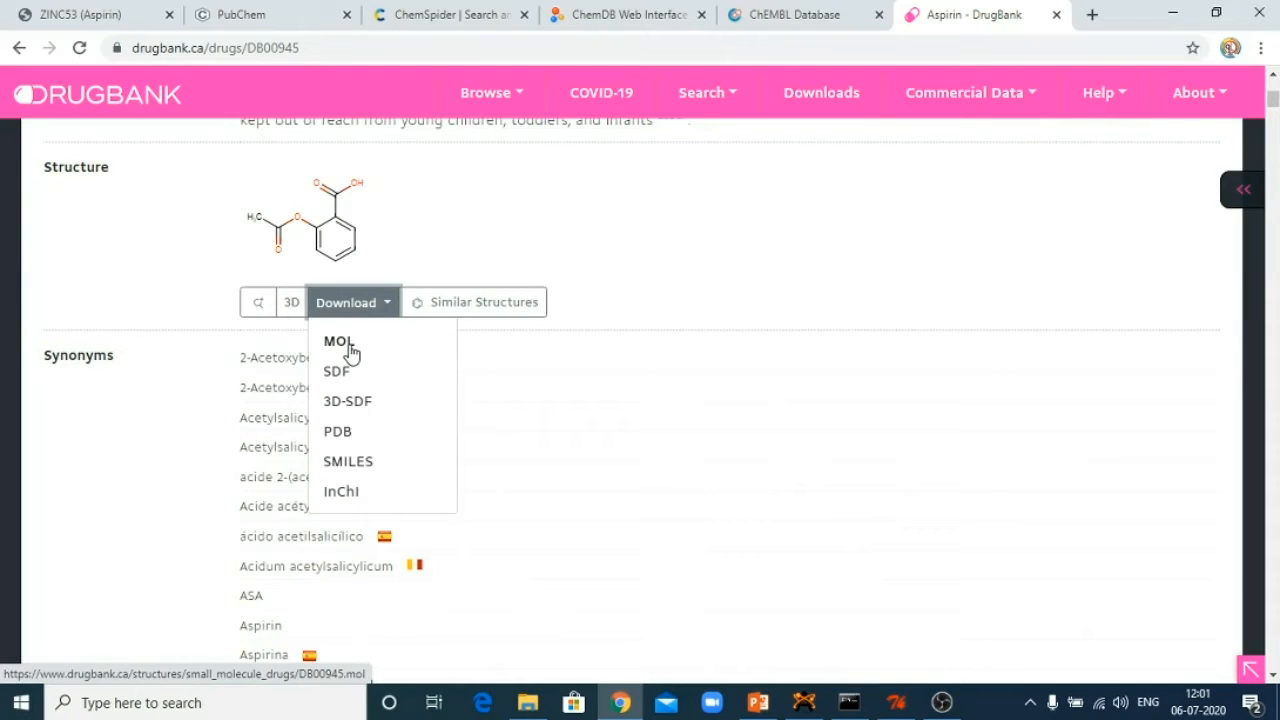
click(338, 433)
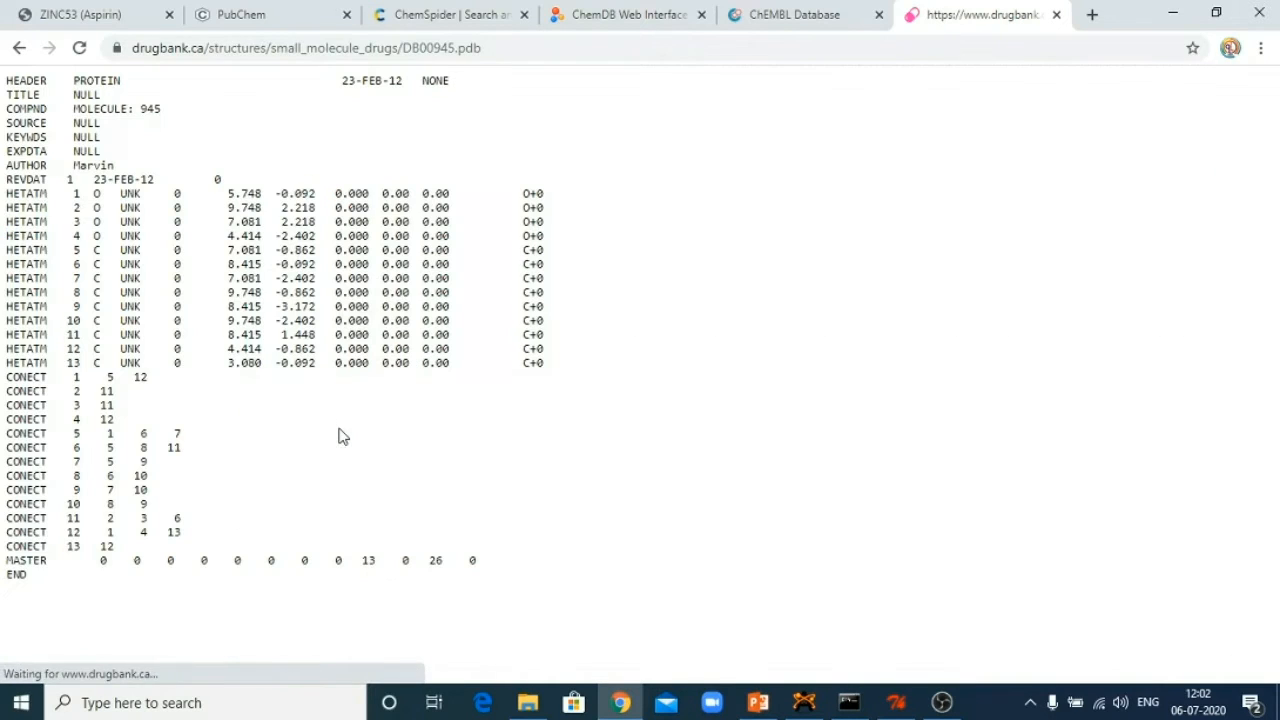
Save the PDB text page to the Desktop as DB00945.pdb with the Text Document type.
right_click(249, 240)
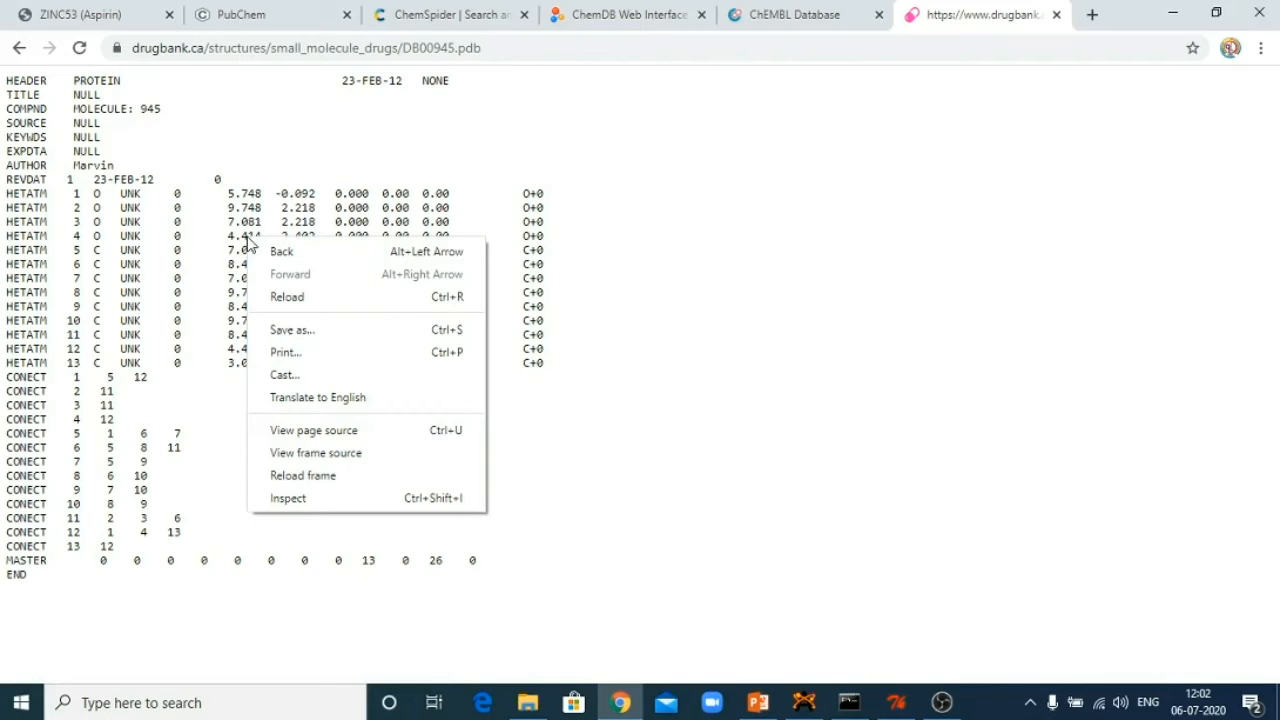
click(308, 328)
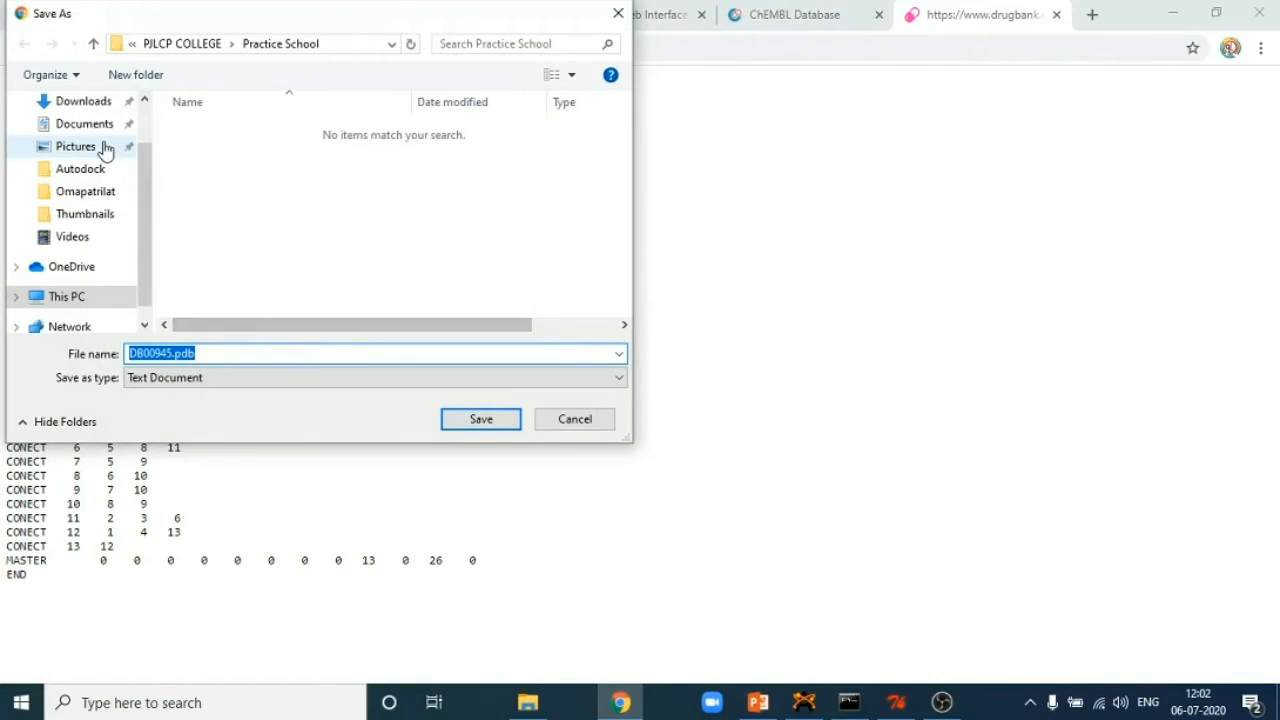
scroll(148, 180, up, 2)
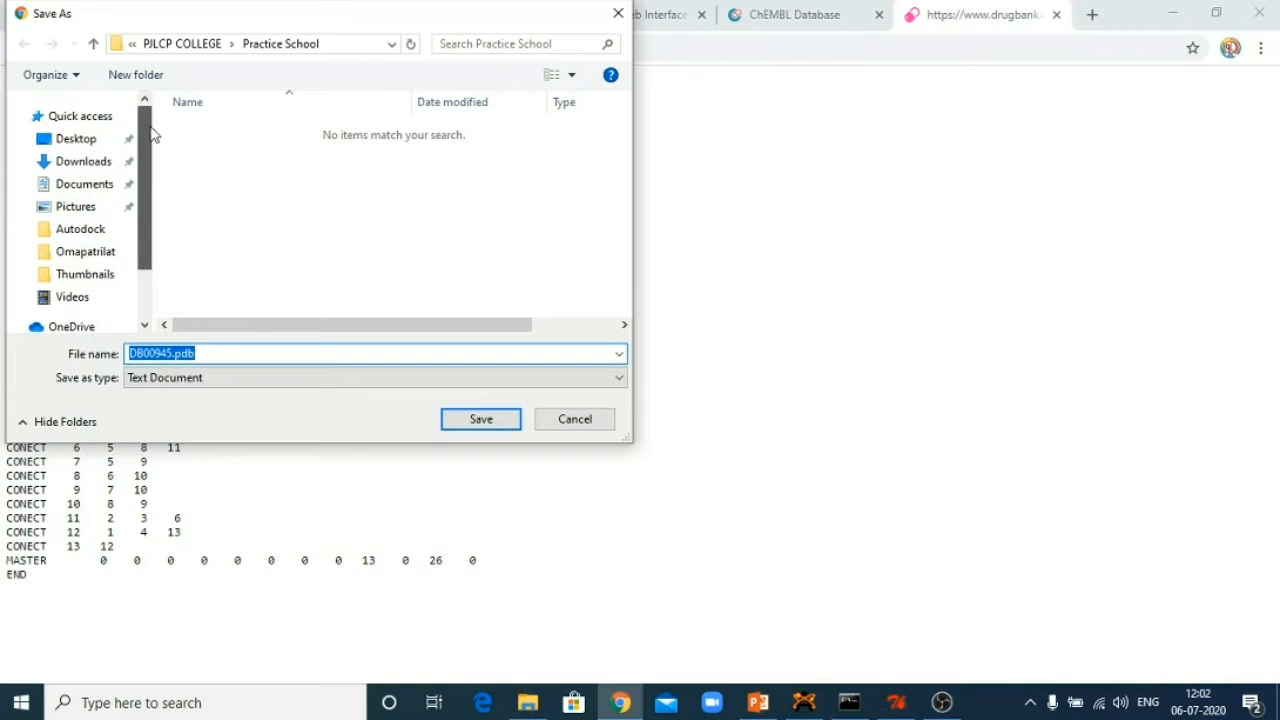
click(63, 146)
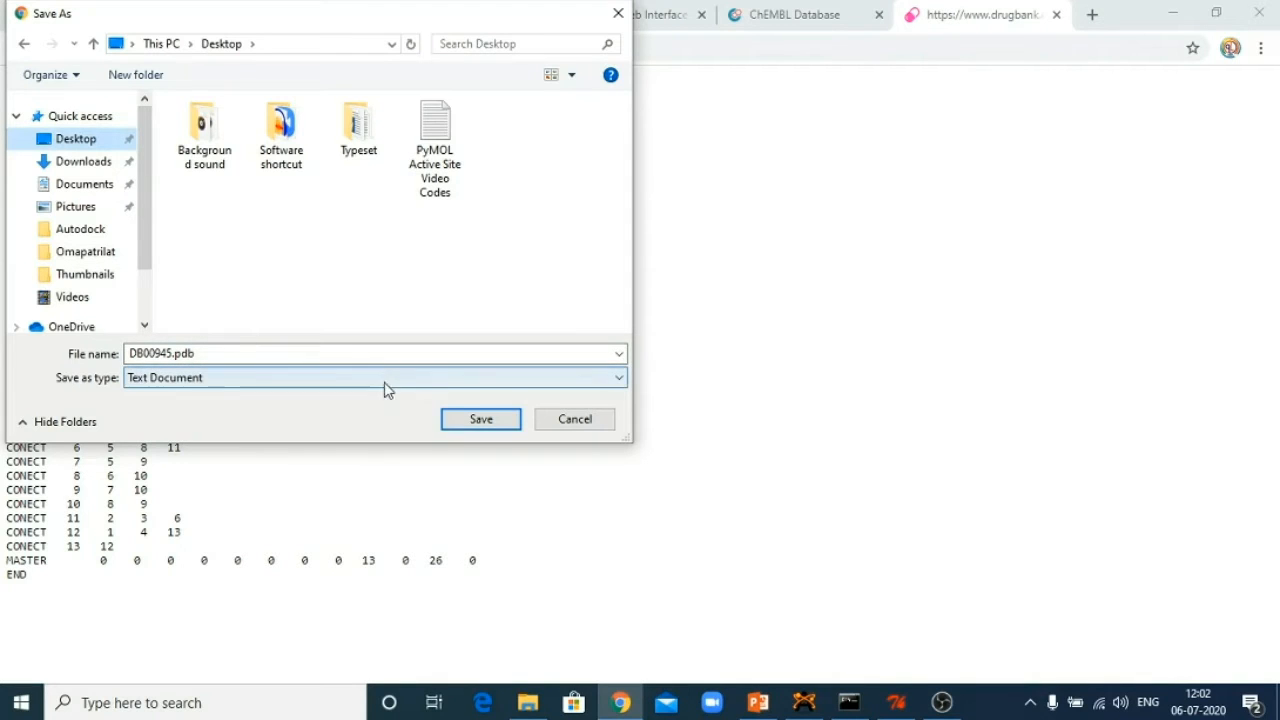
click(473, 422)
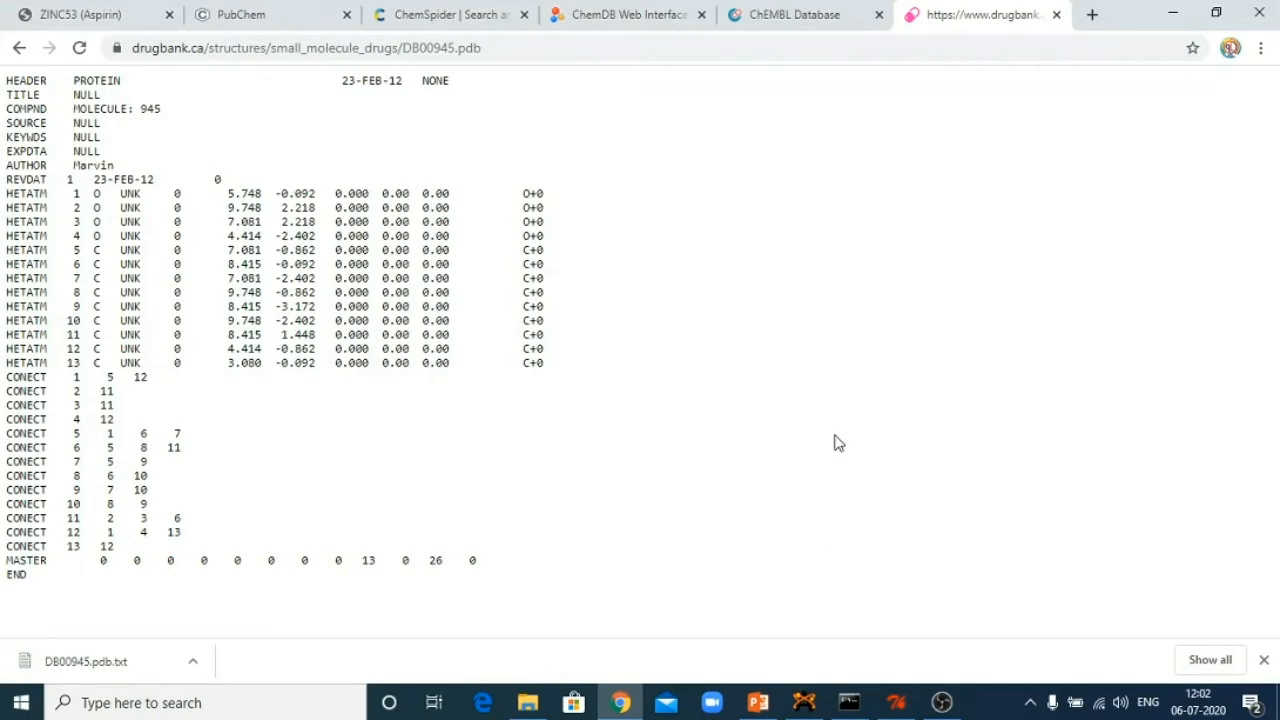
Switch to AutoDockTools and try to open DB00945.pdb from the Desktop as the ligand input, listing all file types.
click(899, 703)
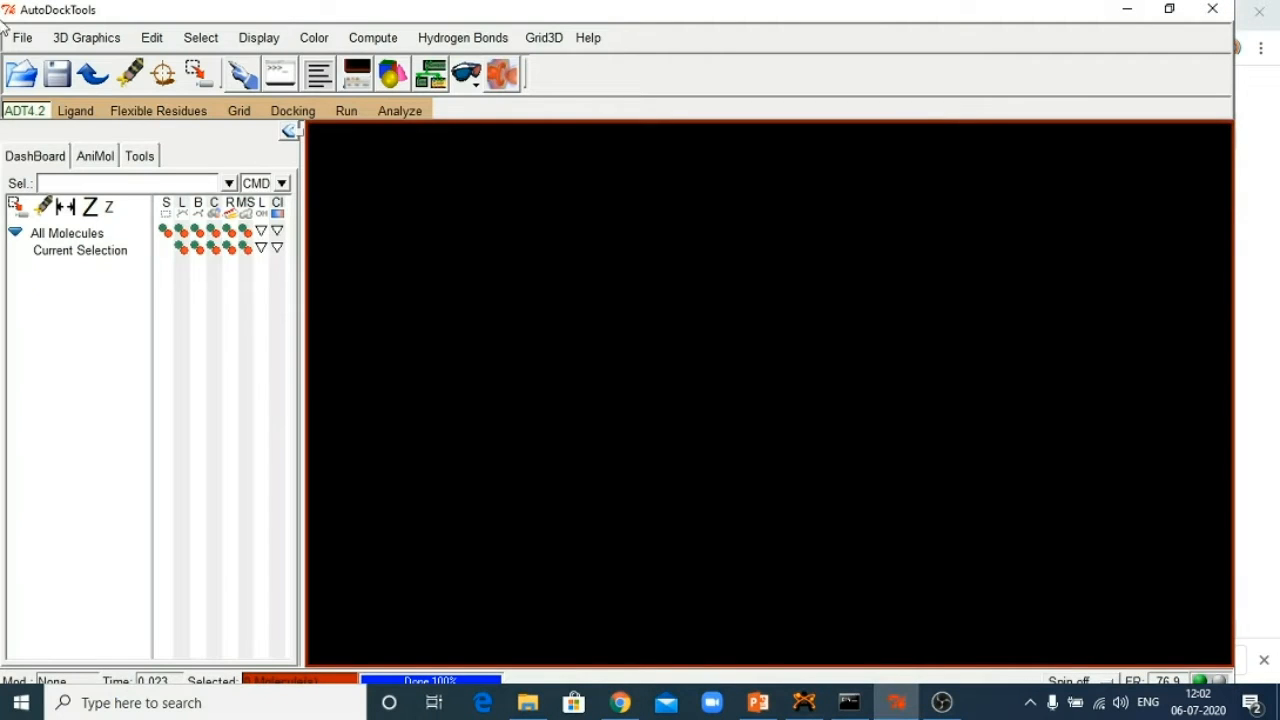
click(77, 112)
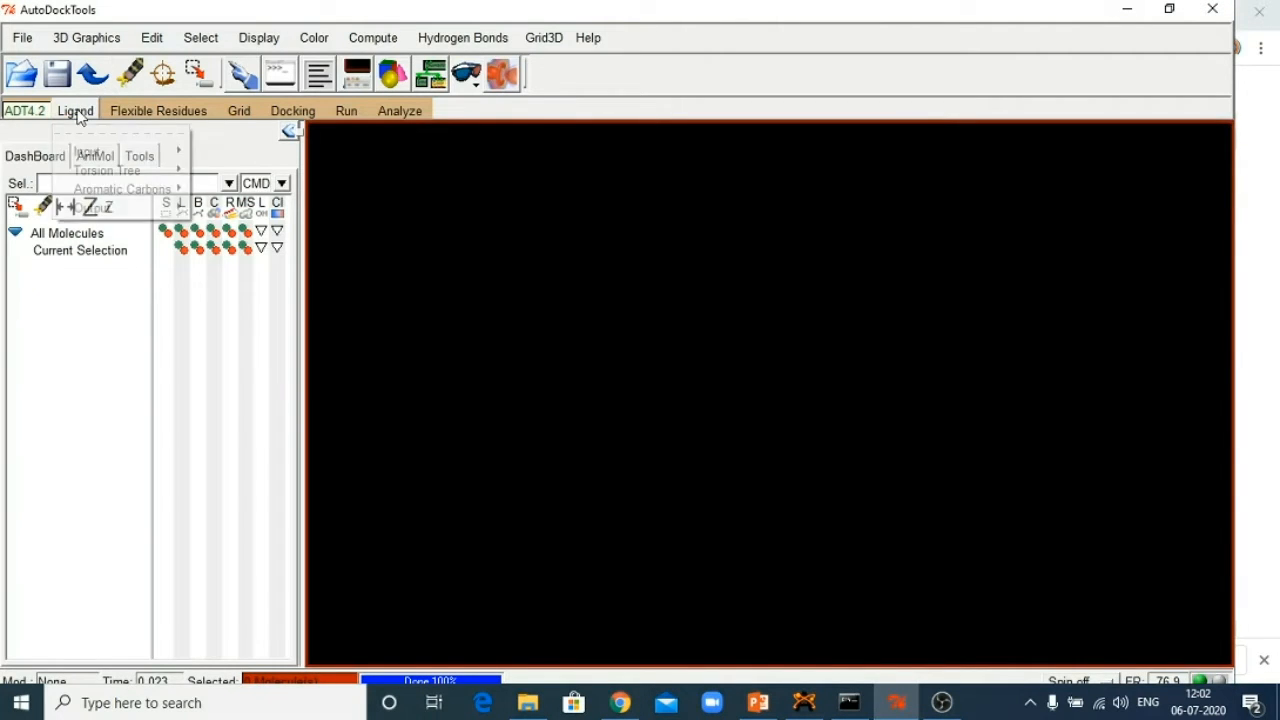
mouse_move(150, 151)
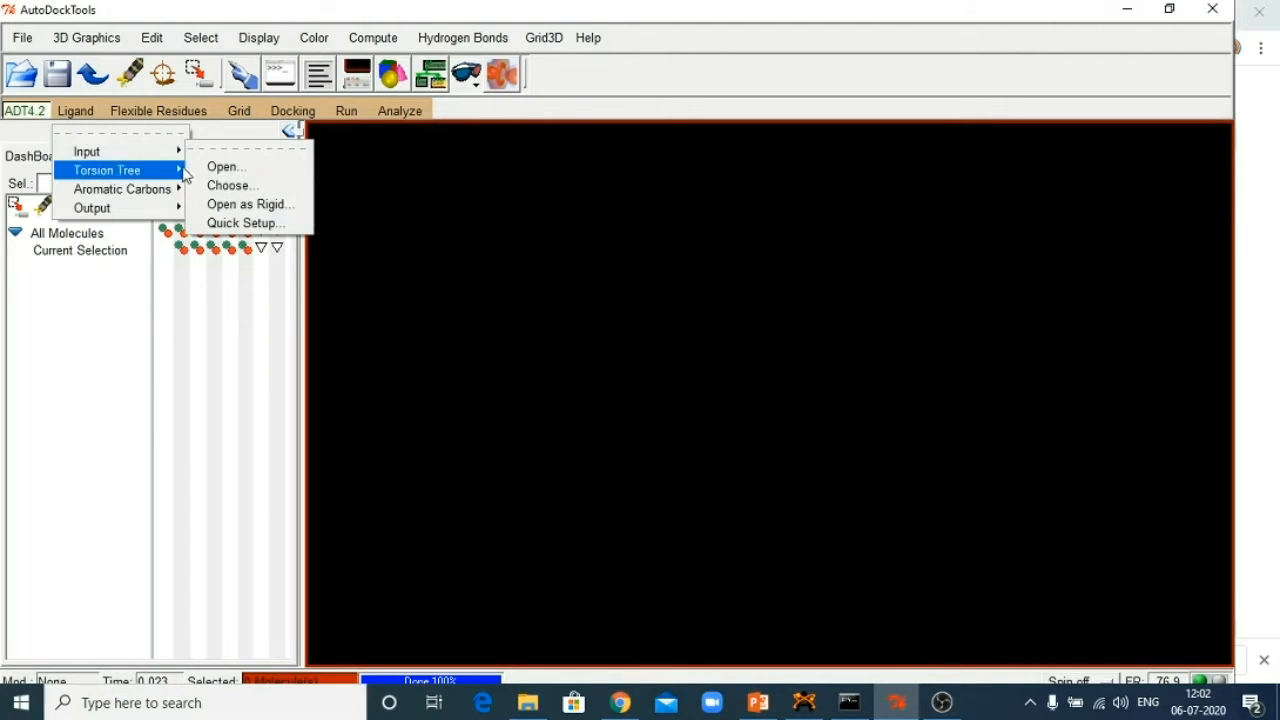
click(215, 168)
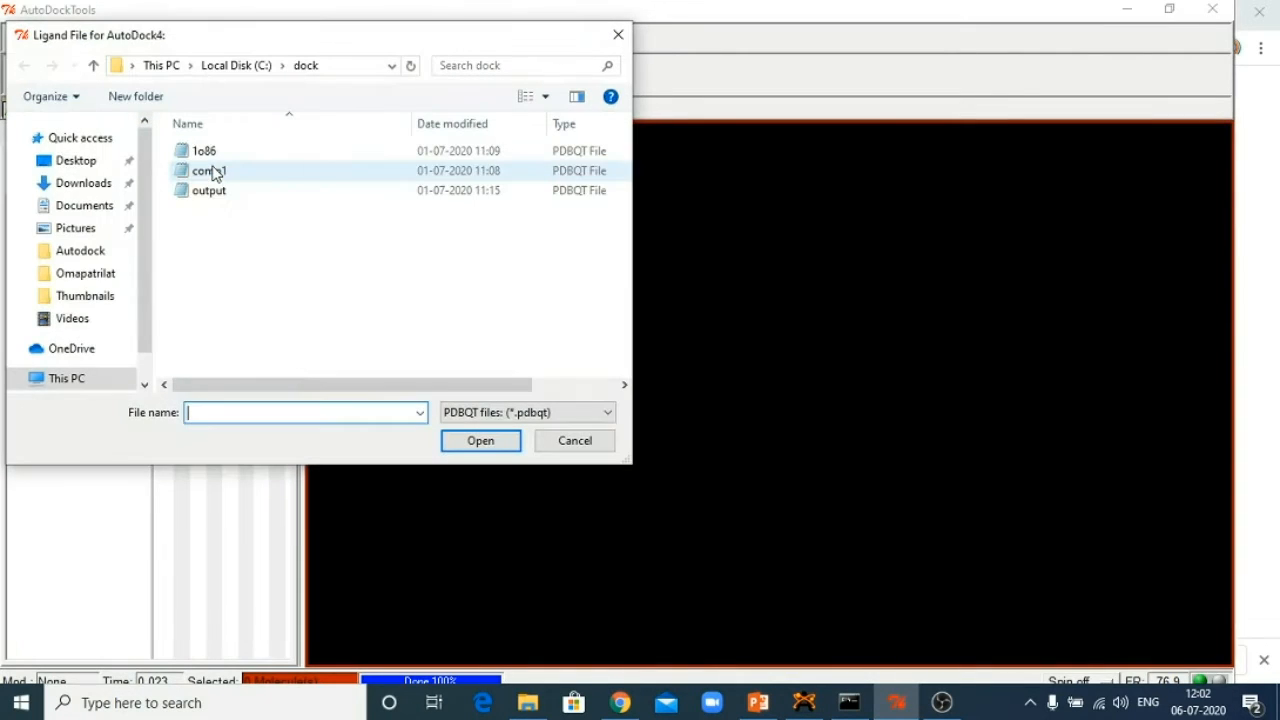
click(80, 162)
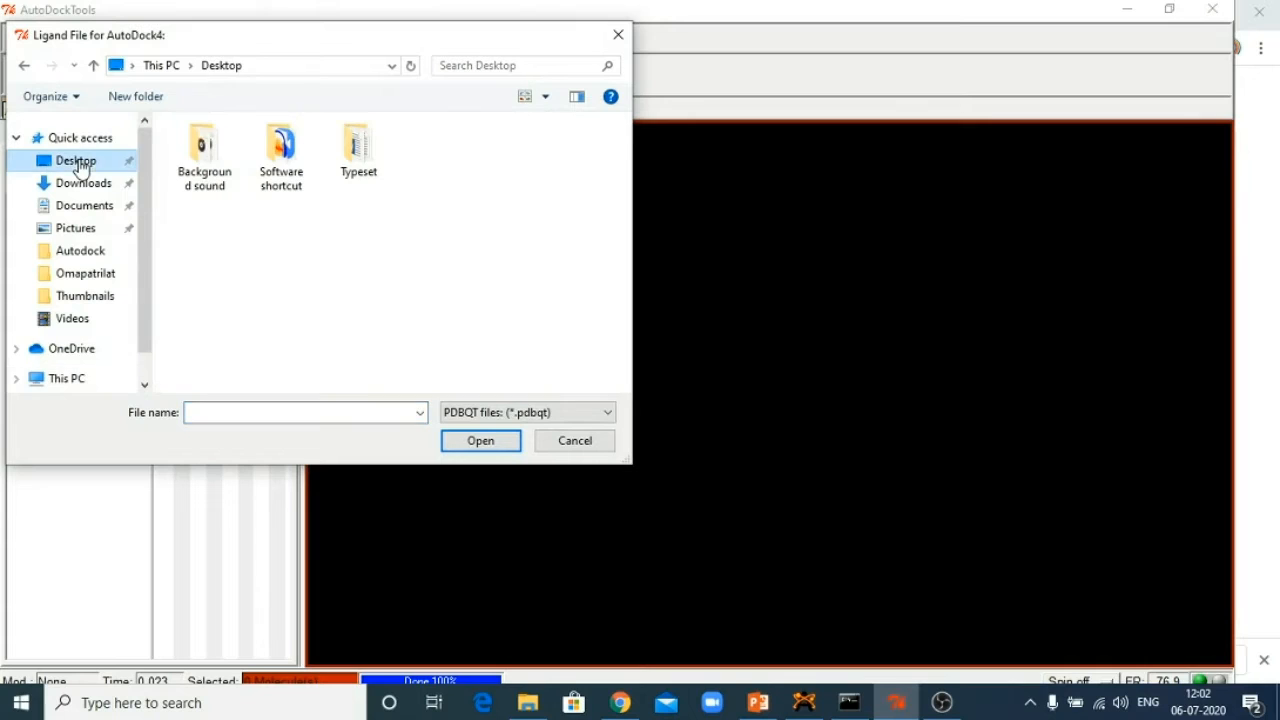
click(478, 414)
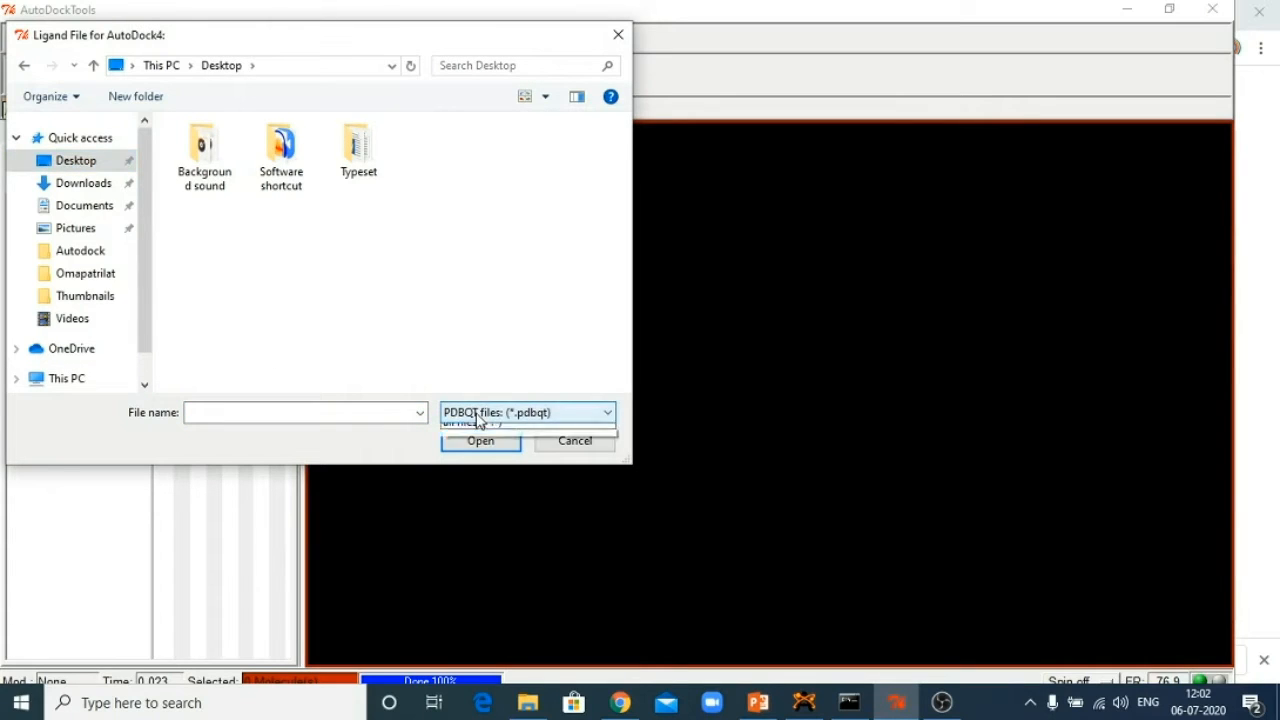
click(475, 474)
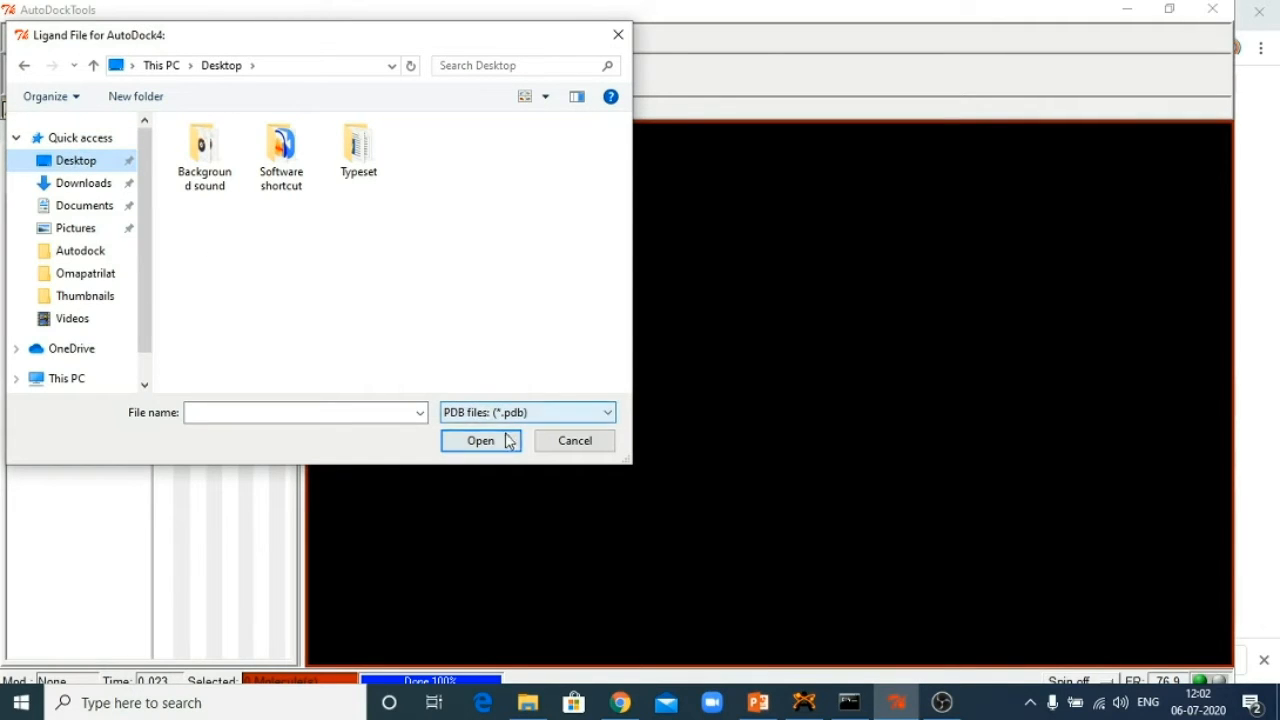
click(540, 413)
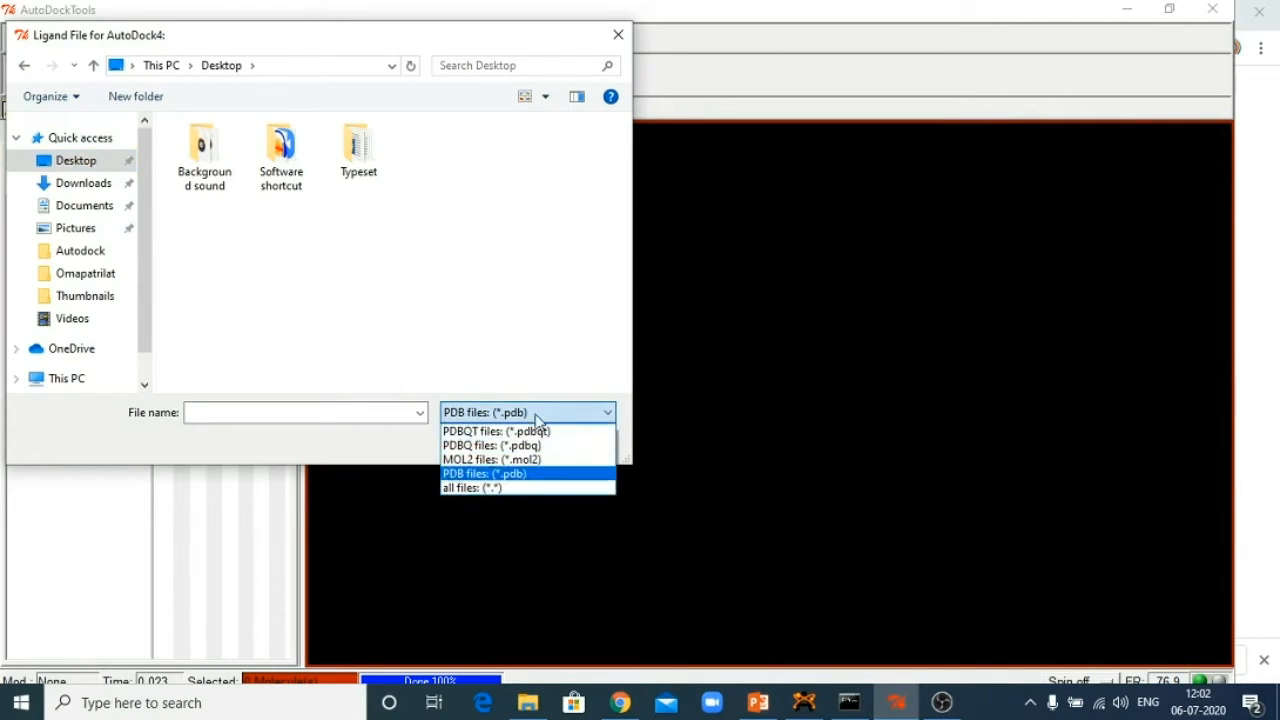
click(488, 490)
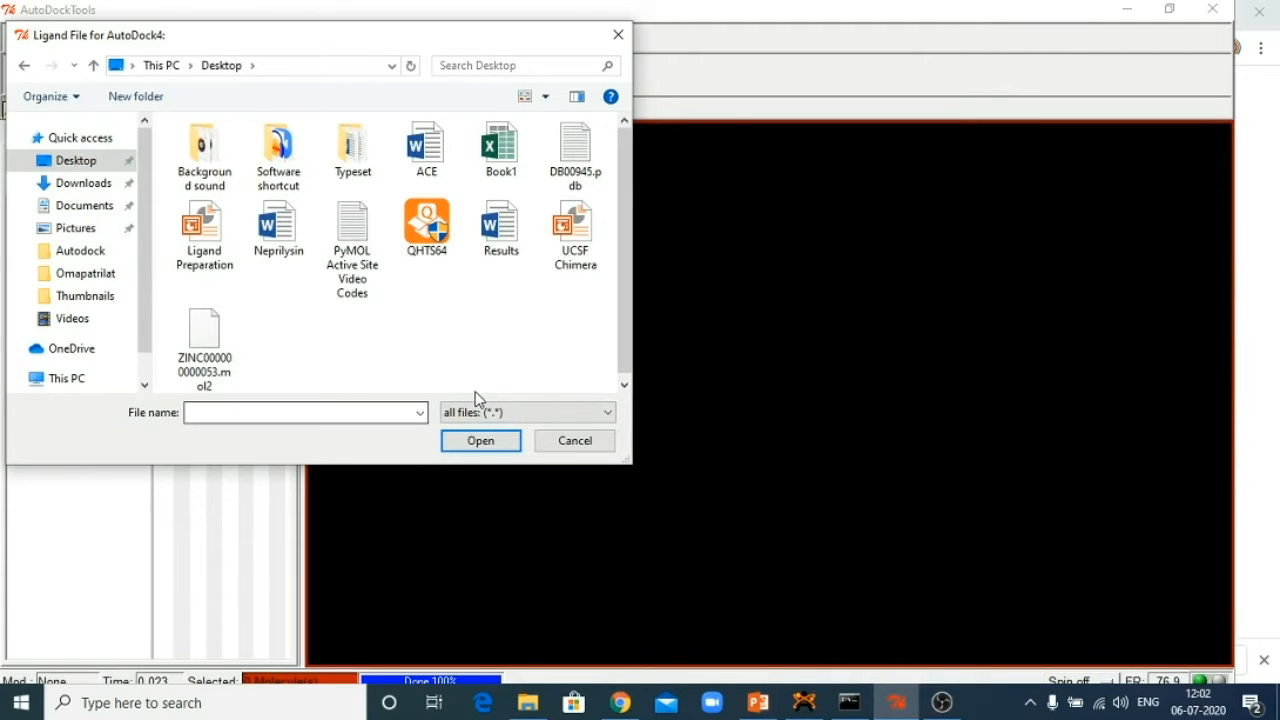
click(583, 153)
click(491, 447)
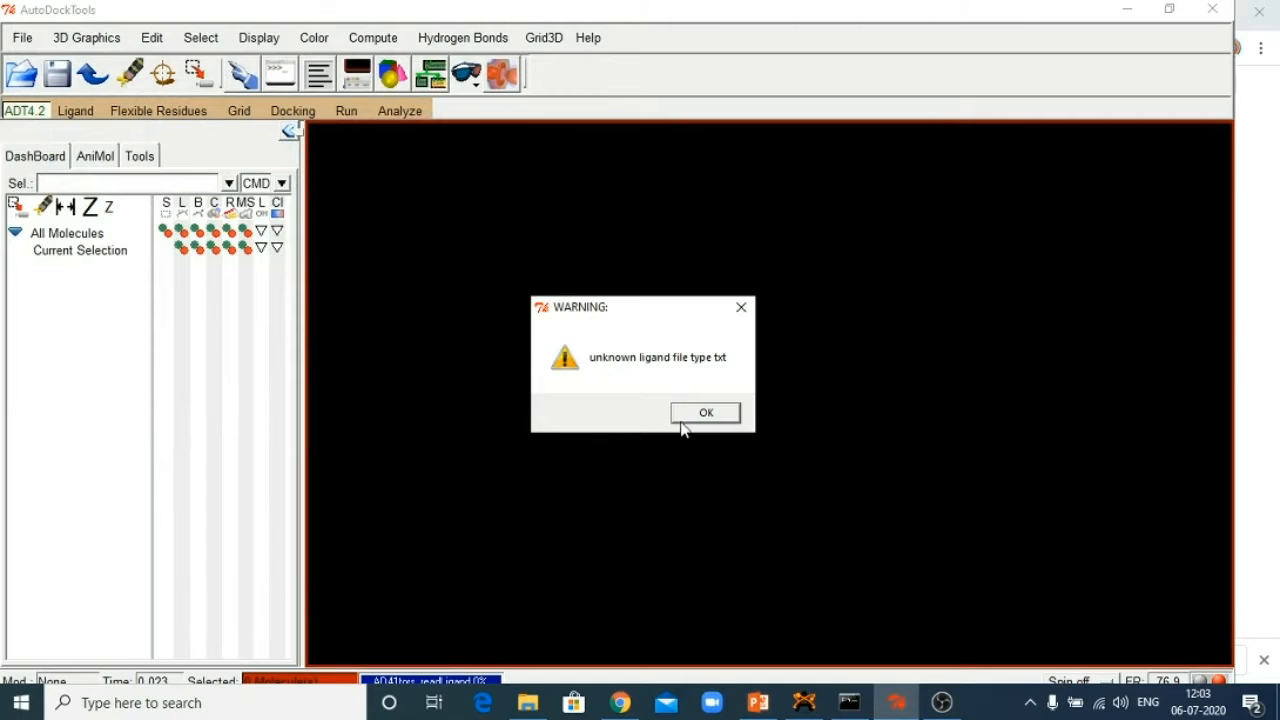
click(733, 417)
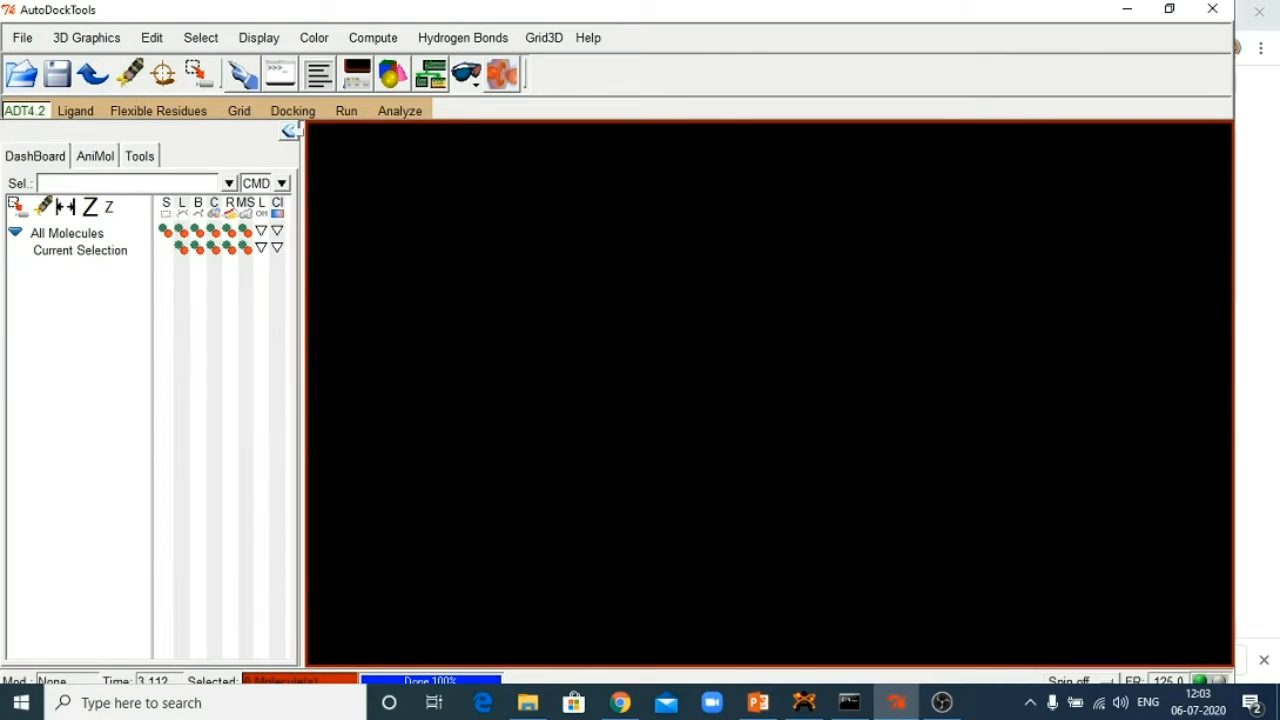
Switch back to Chrome and save the PDB page to the Desktop as DB00945.pdb with the All Files type.
click(621, 704)
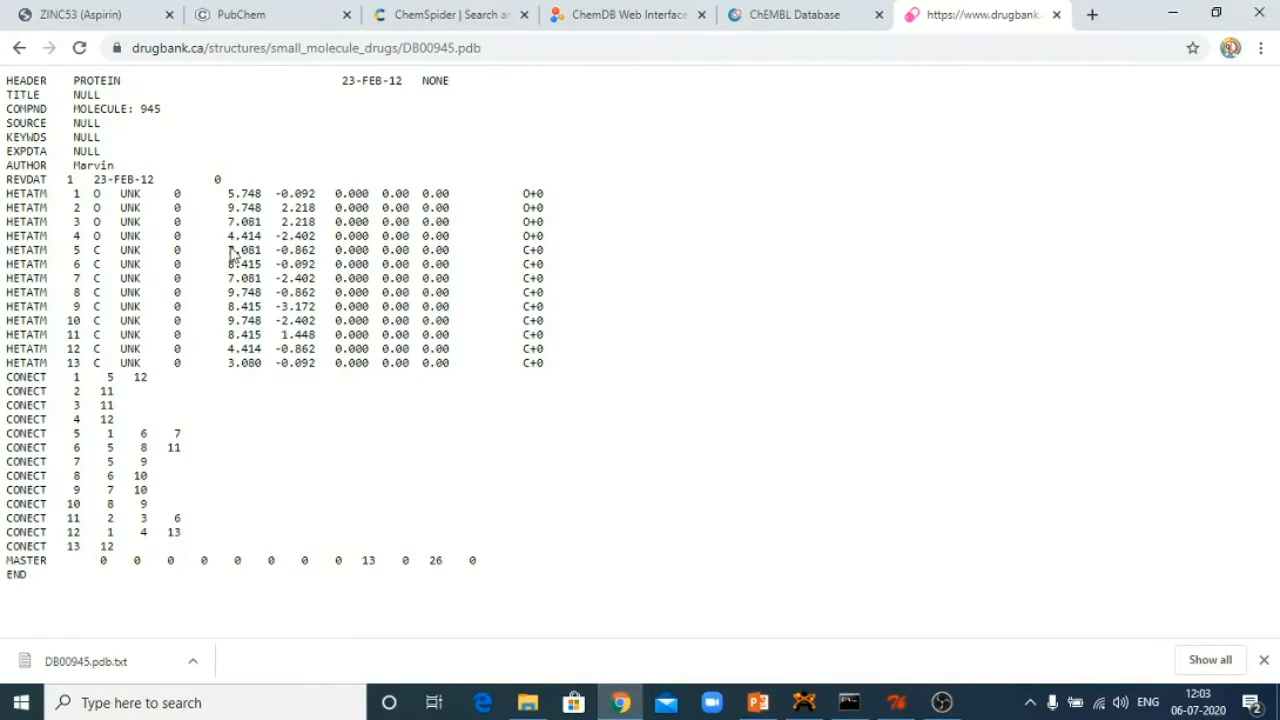
right_click(230, 252)
click(307, 340)
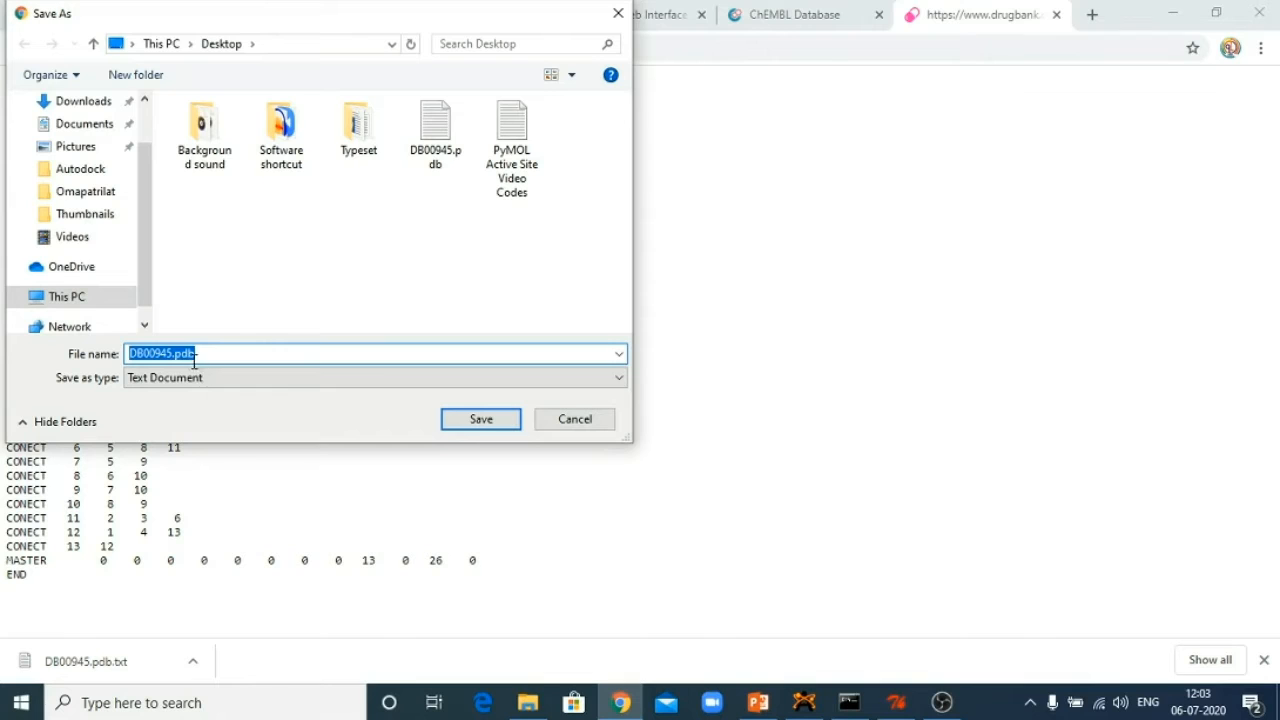
click(186, 377)
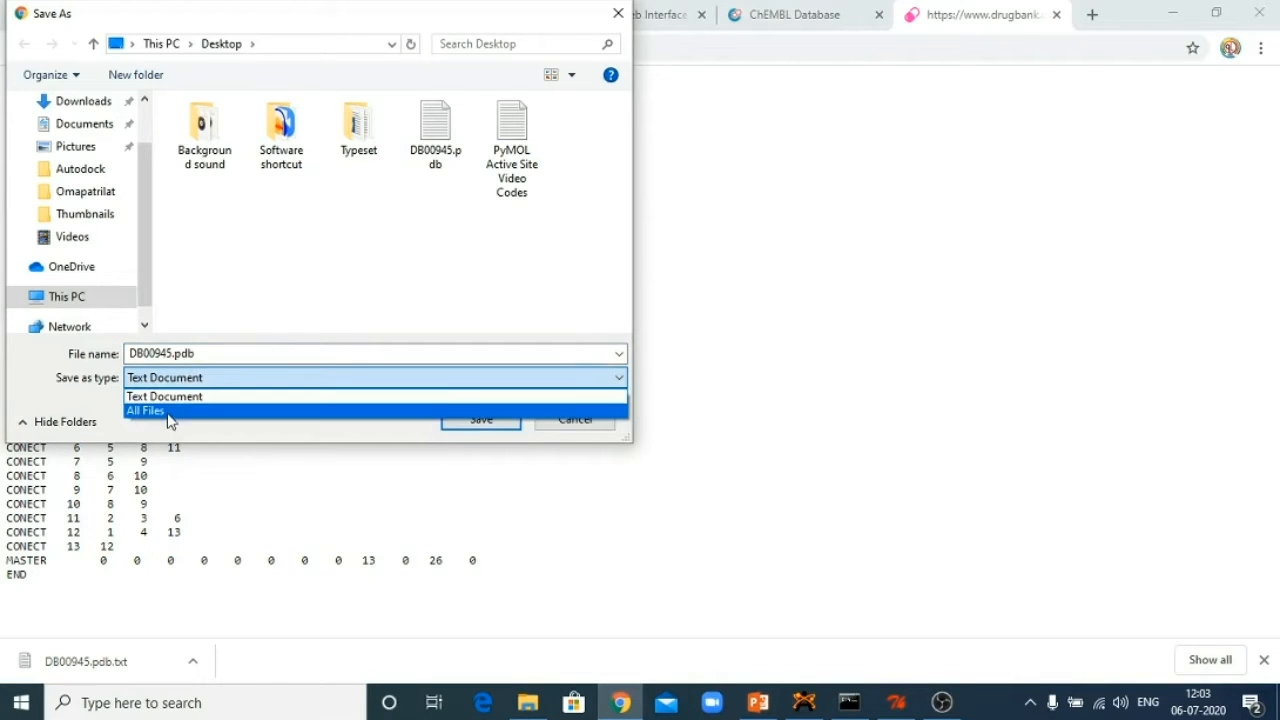
click(168, 414)
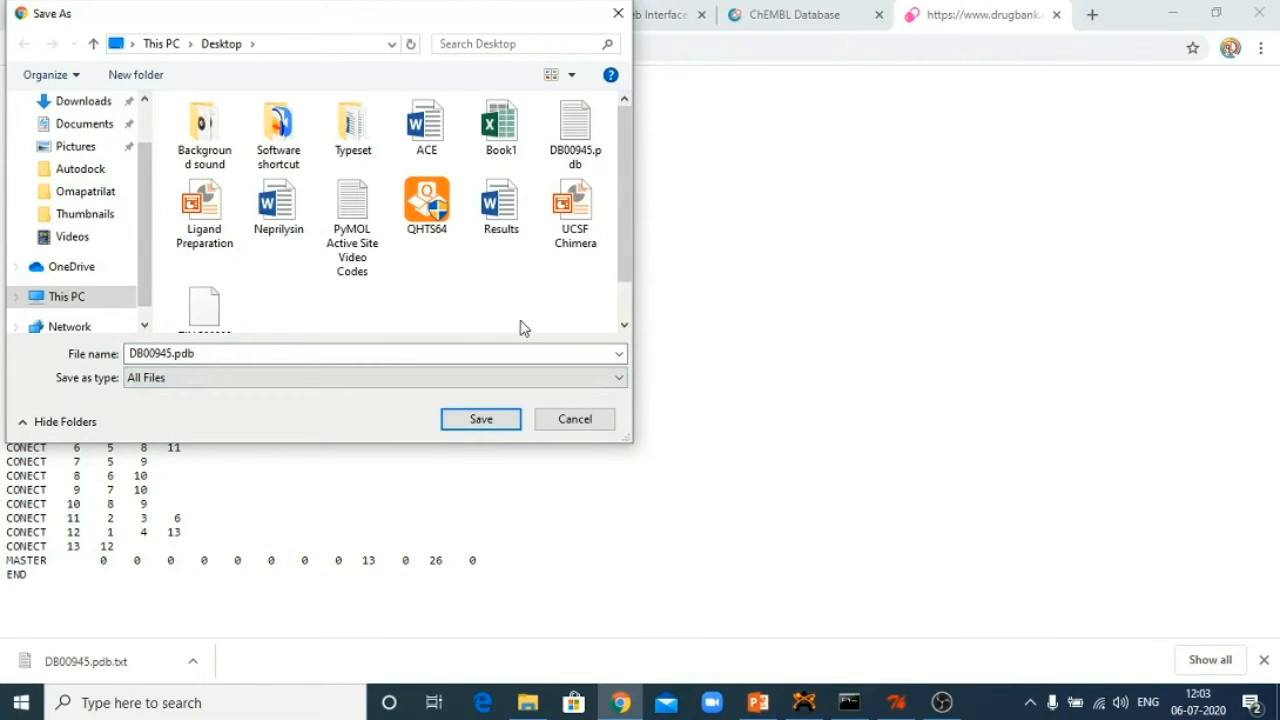
click(513, 355)
click(503, 427)
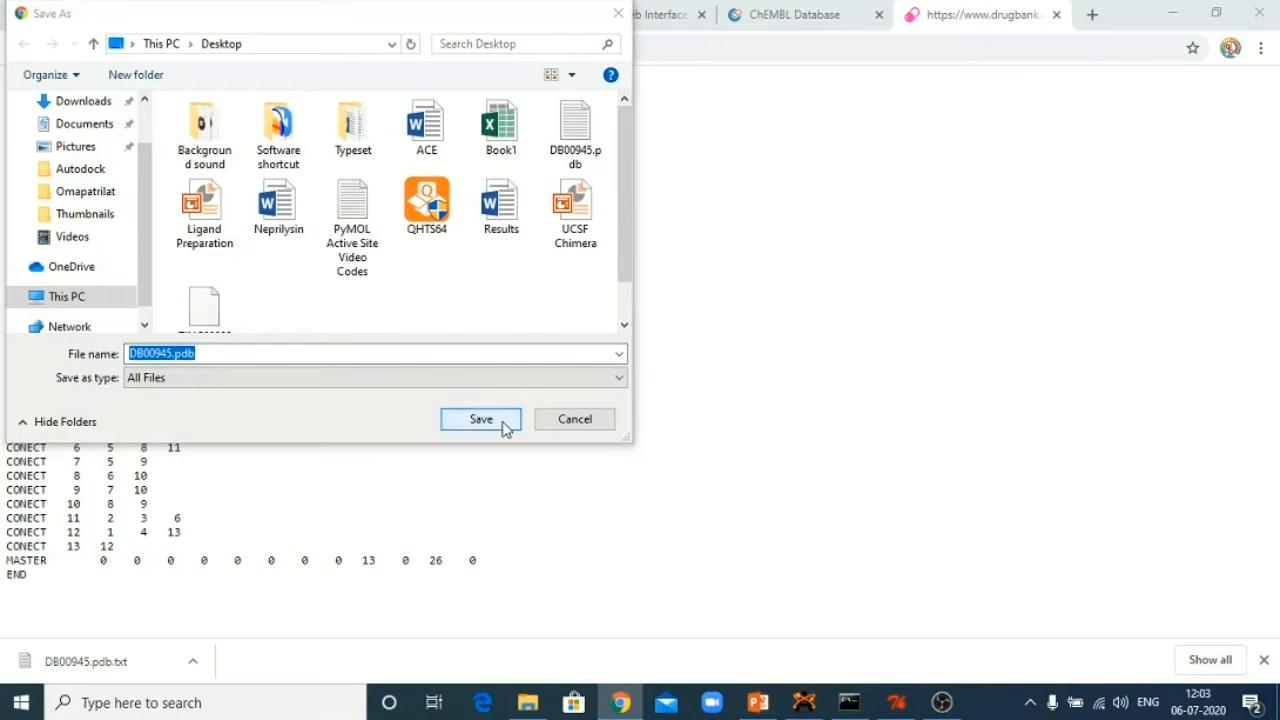
click(700, 356)
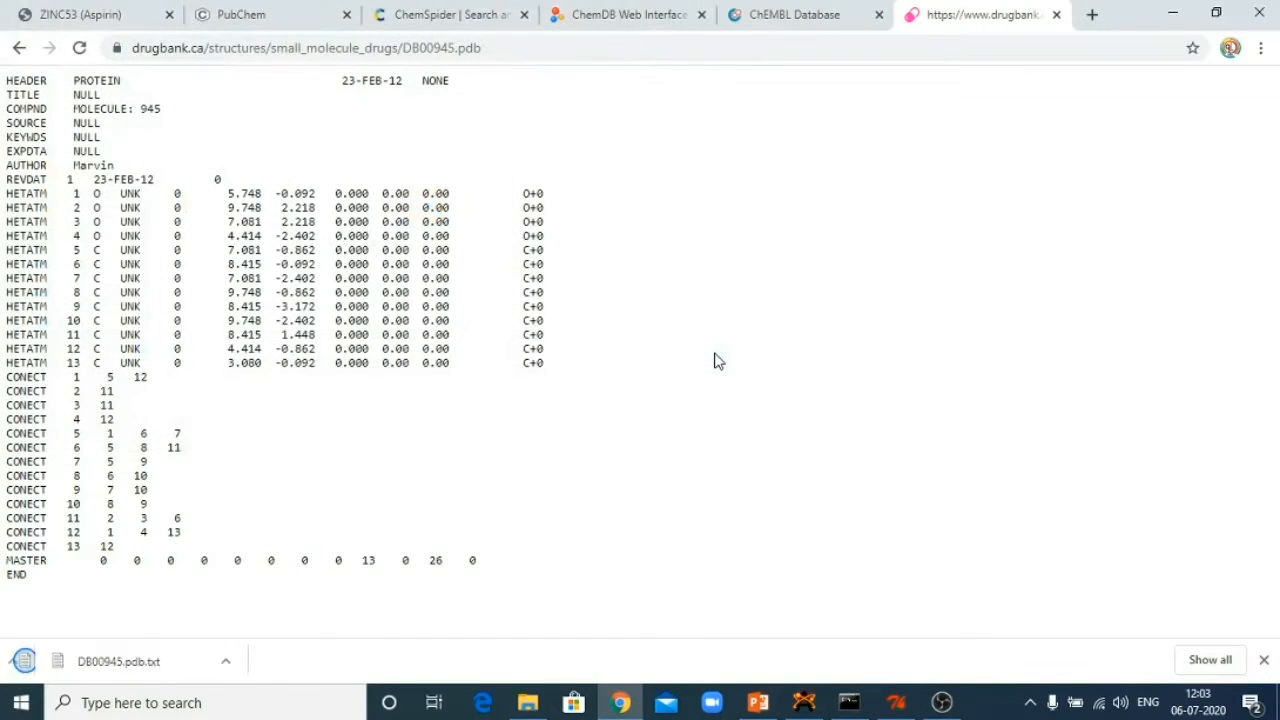
Return to AutoDockTools and try once more to load the Desktop's DB00945.pdb as the ligand, with all files listed.
click(903, 708)
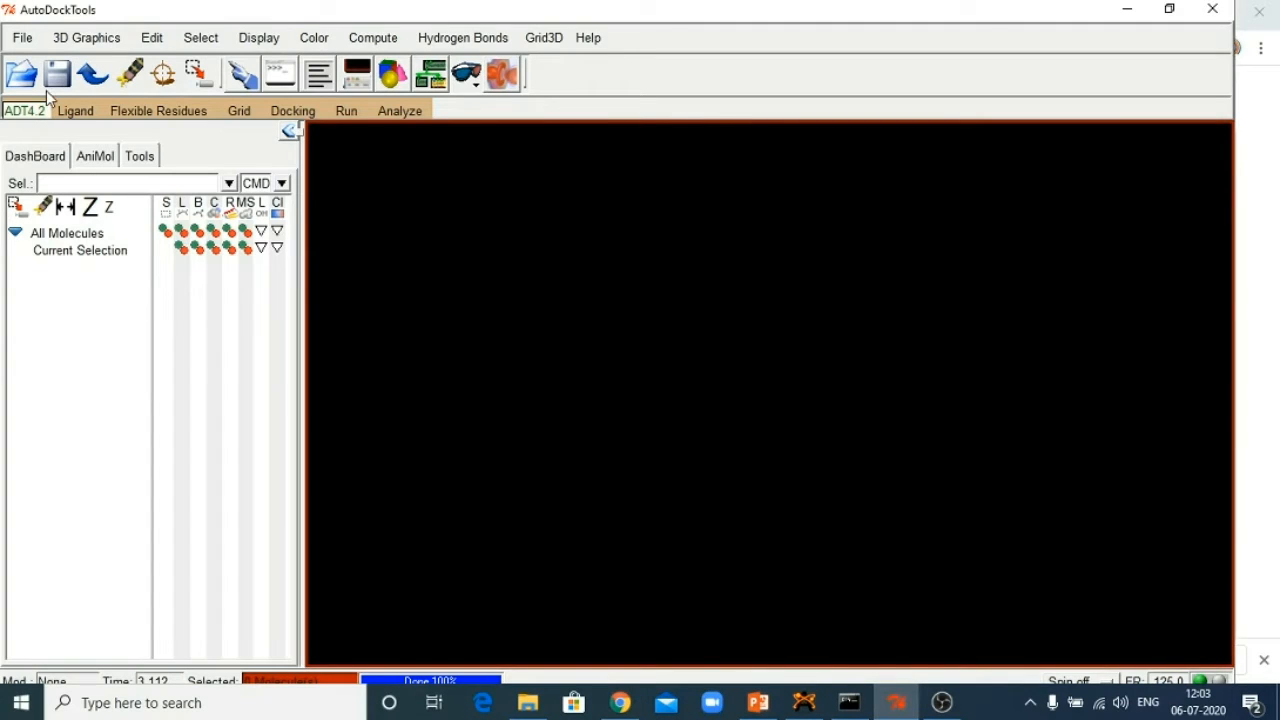
click(70, 111)
mouse_move(150, 151)
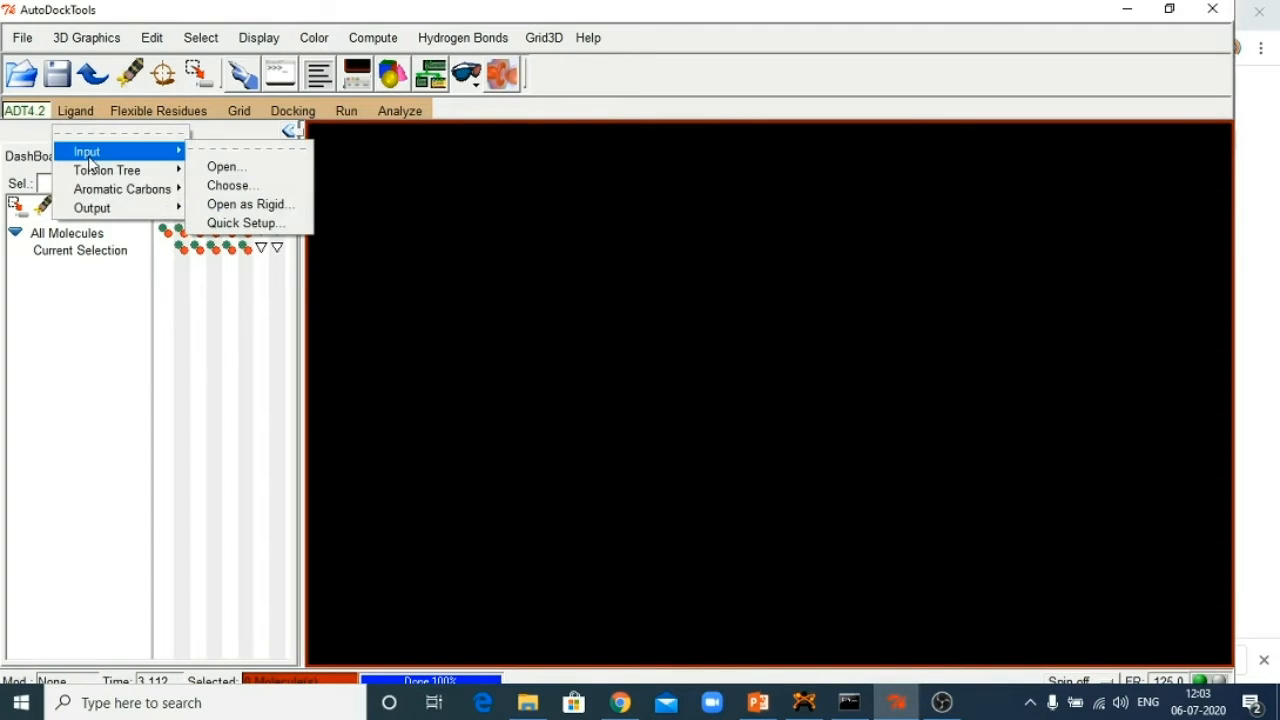
click(228, 167)
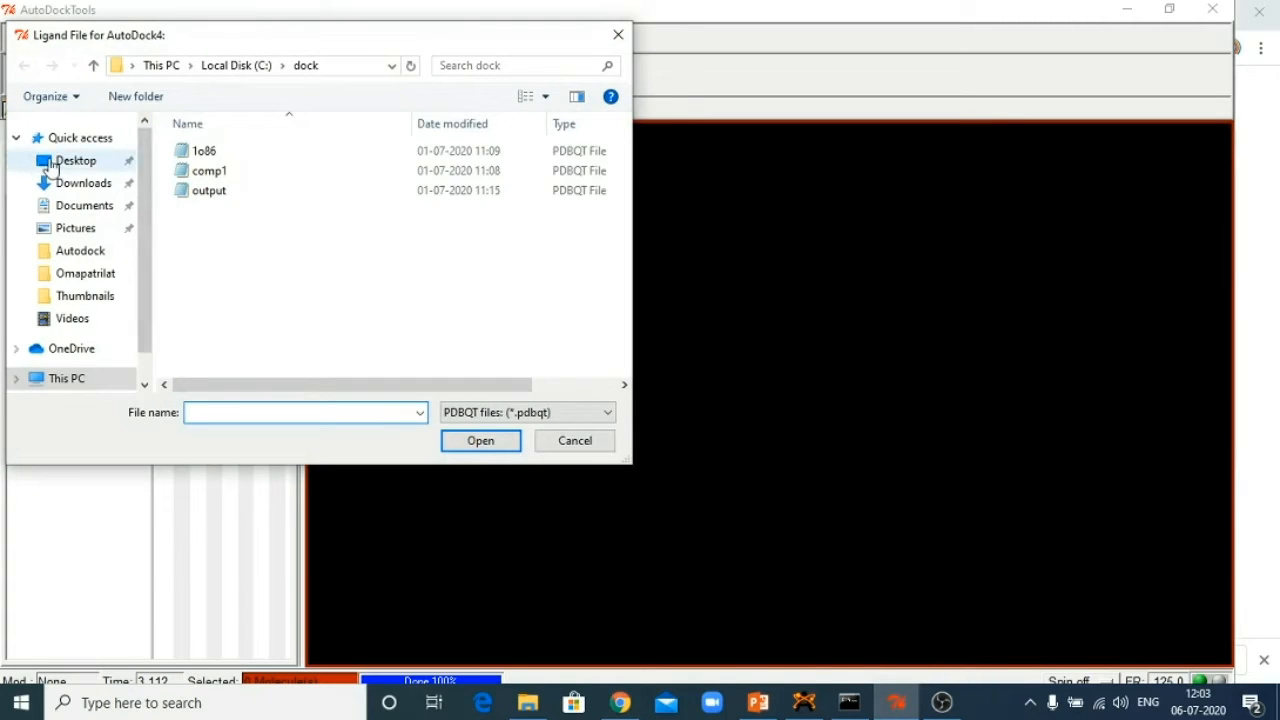
click(60, 163)
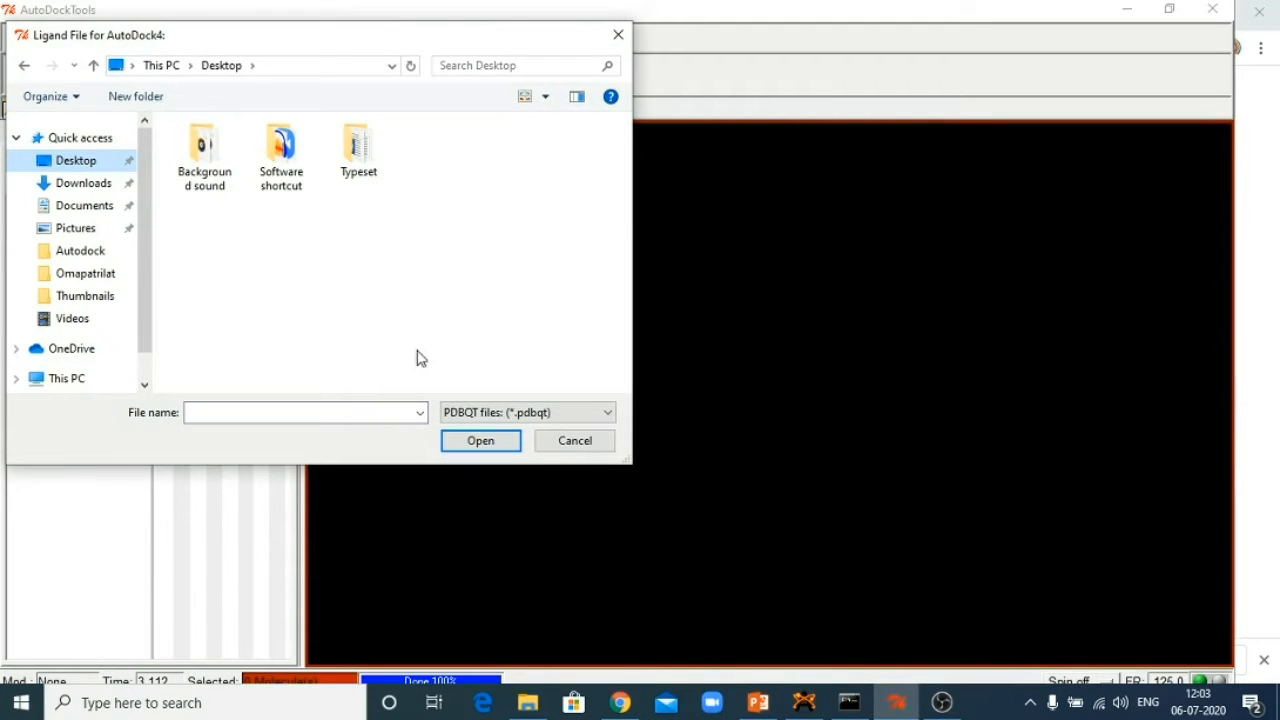
click(522, 412)
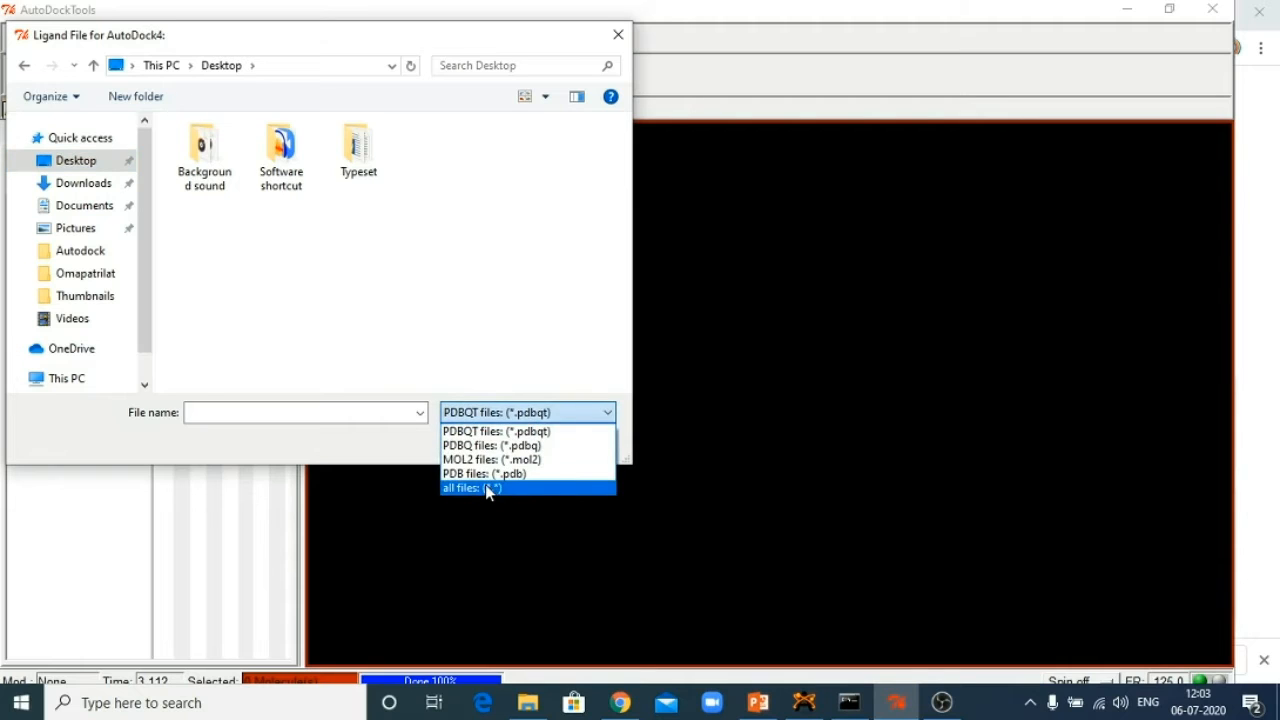
click(486, 486)
click(588, 163)
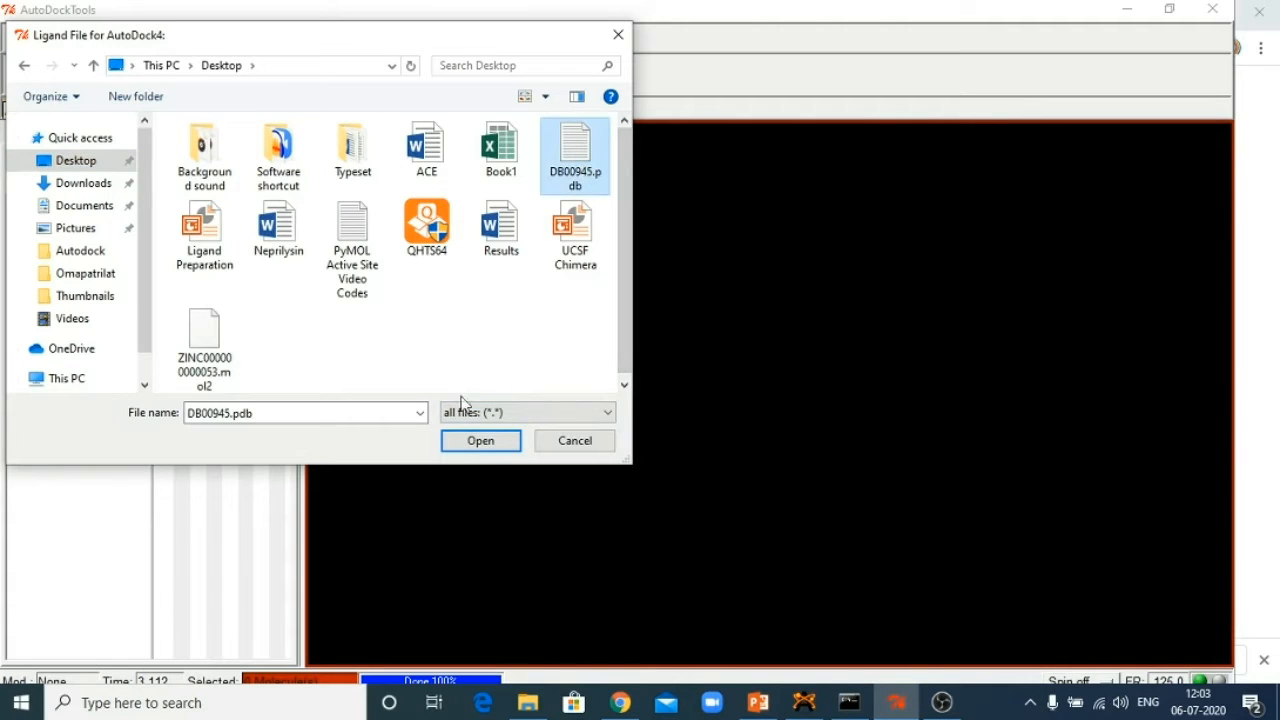
click(481, 441)
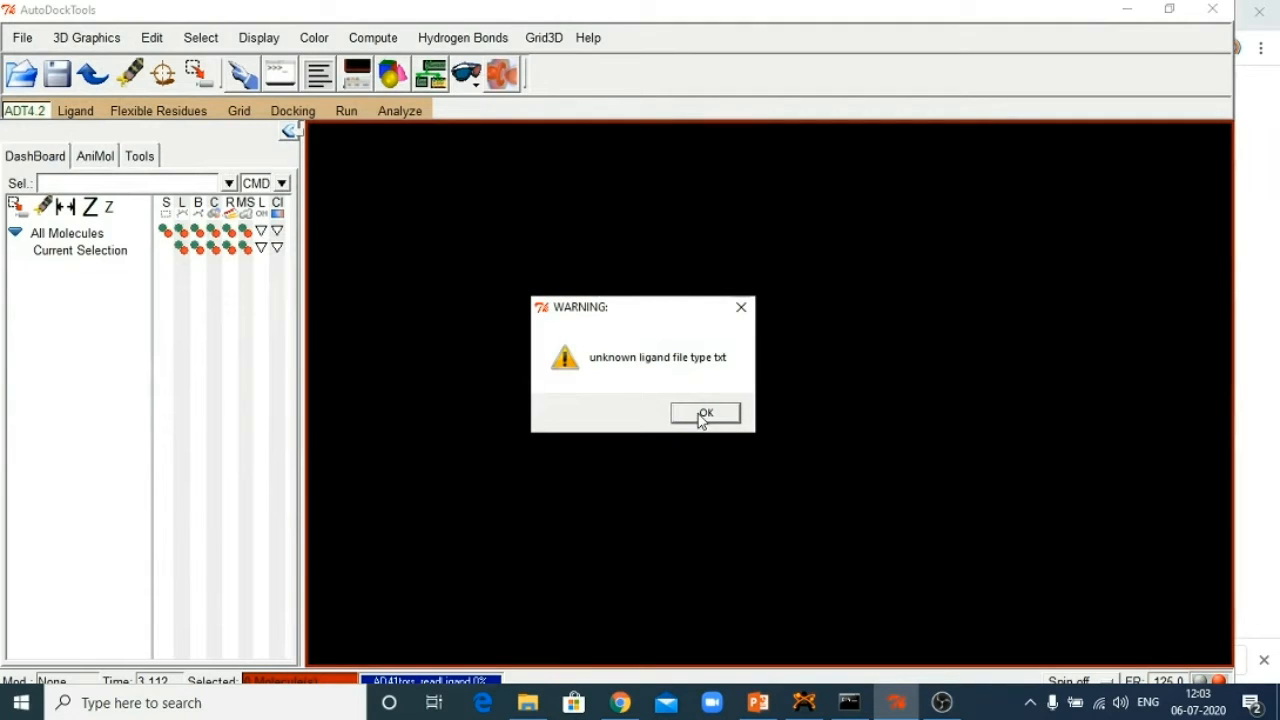
click(703, 416)
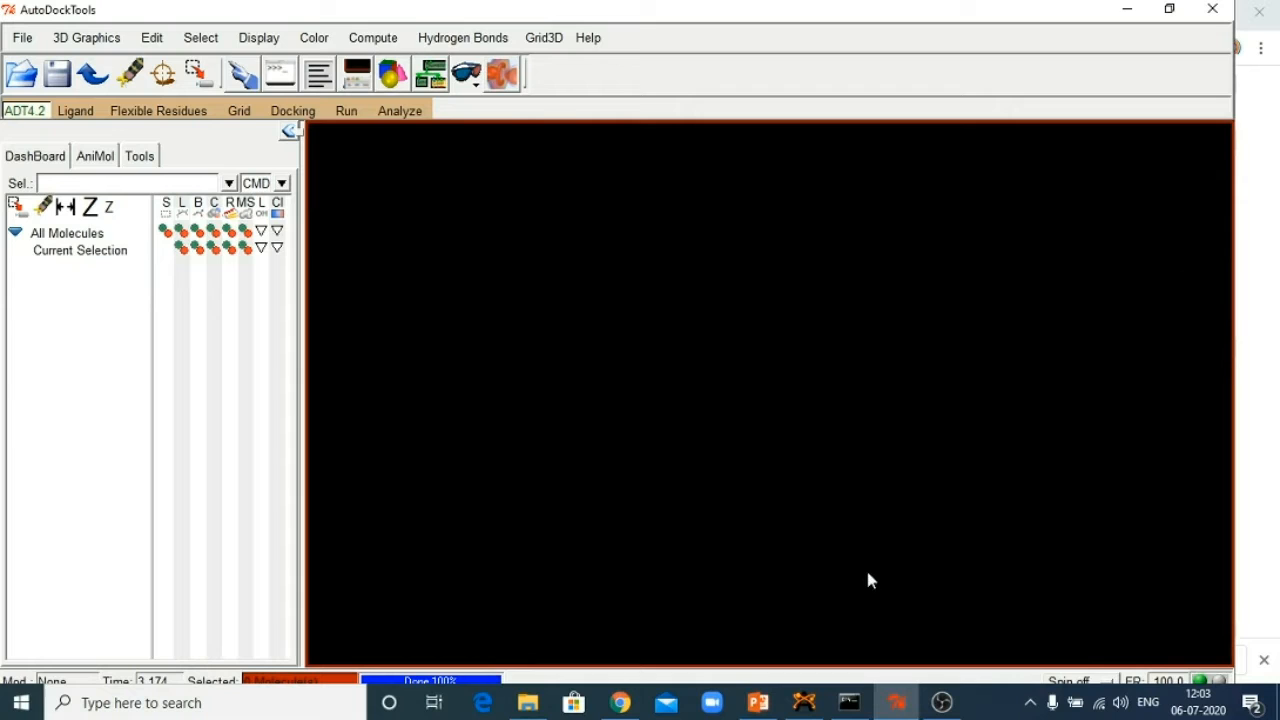
Switch to Avogadro, try to open DB00945.pdb from the Desktop, and minimize the program again.
click(805, 703)
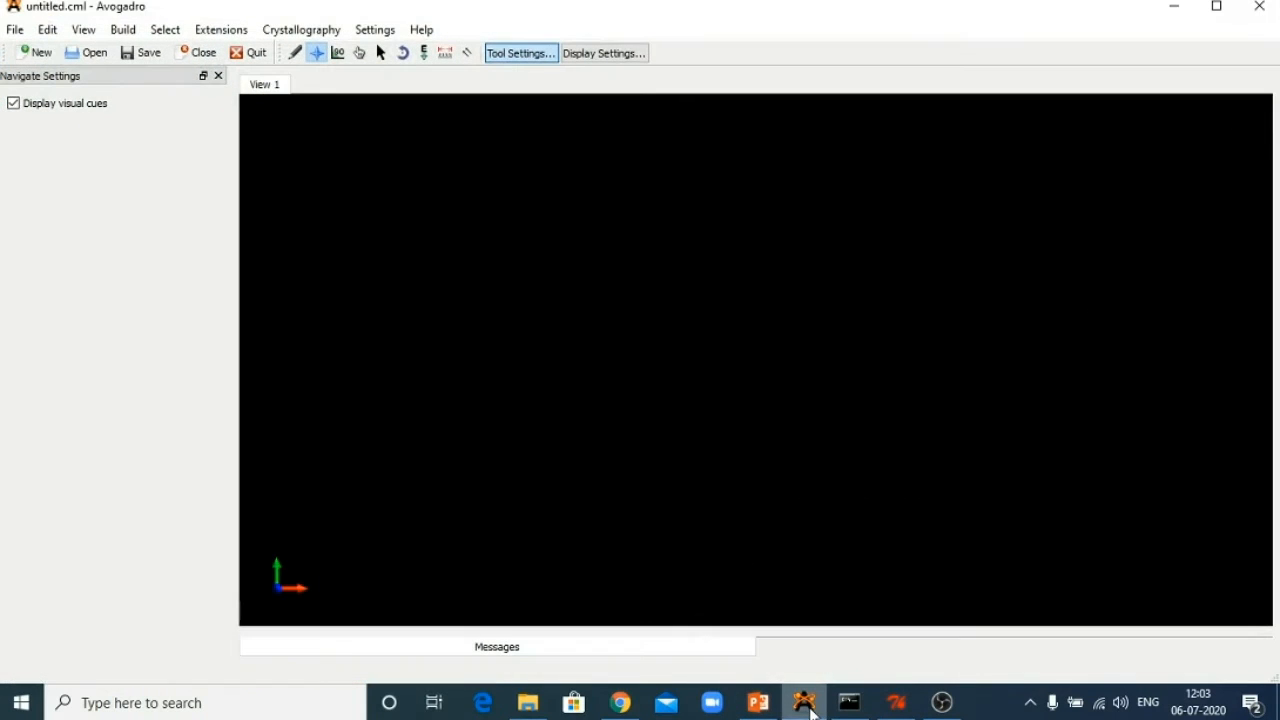
click(15, 32)
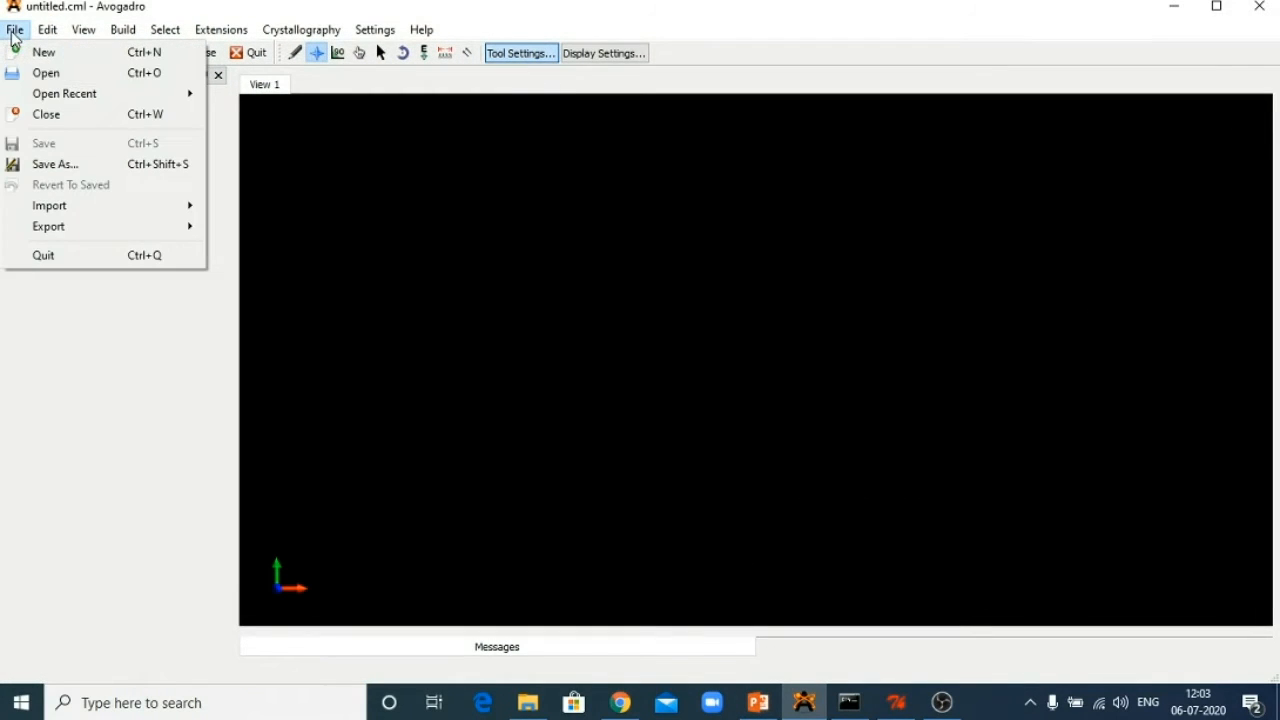
click(45, 74)
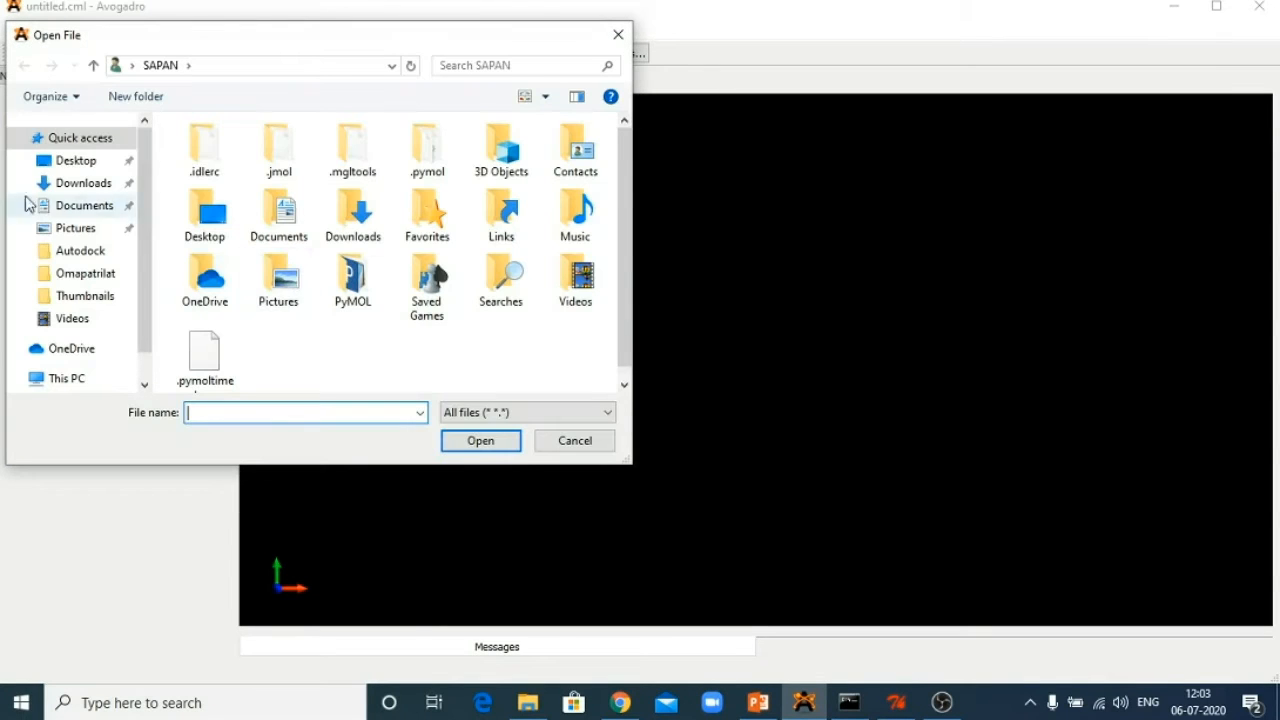
click(80, 161)
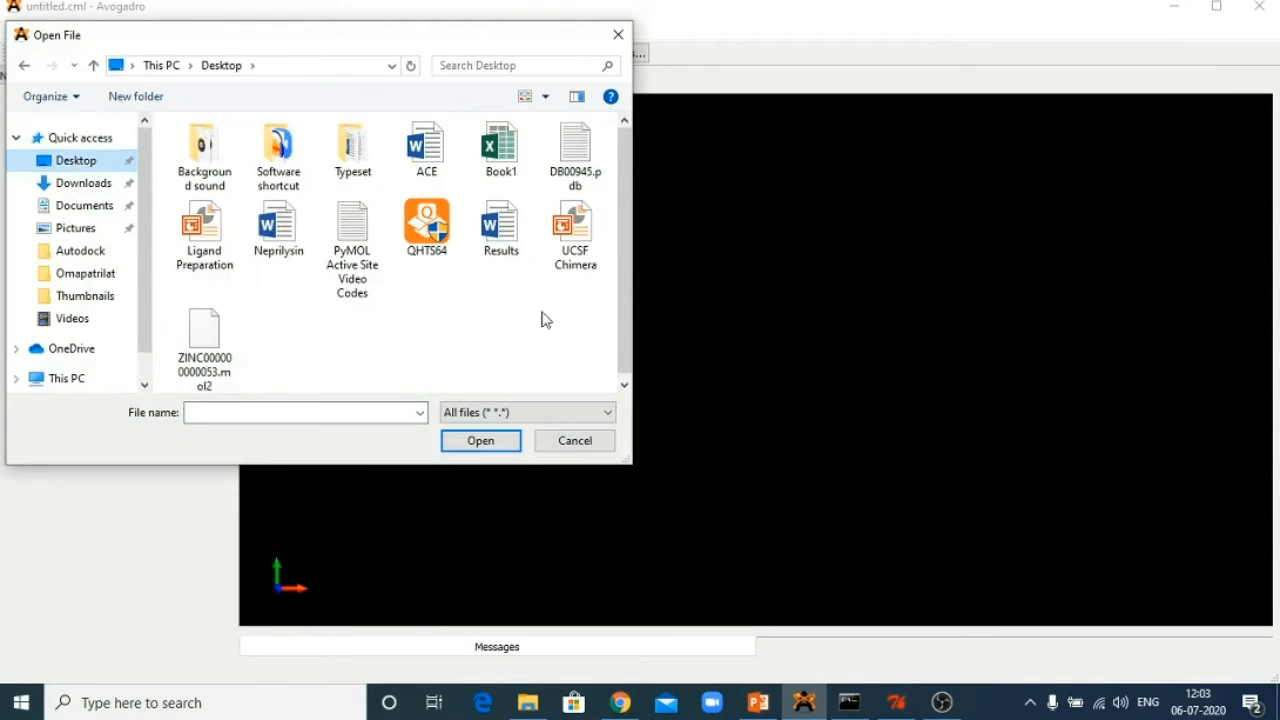
click(577, 152)
click(482, 441)
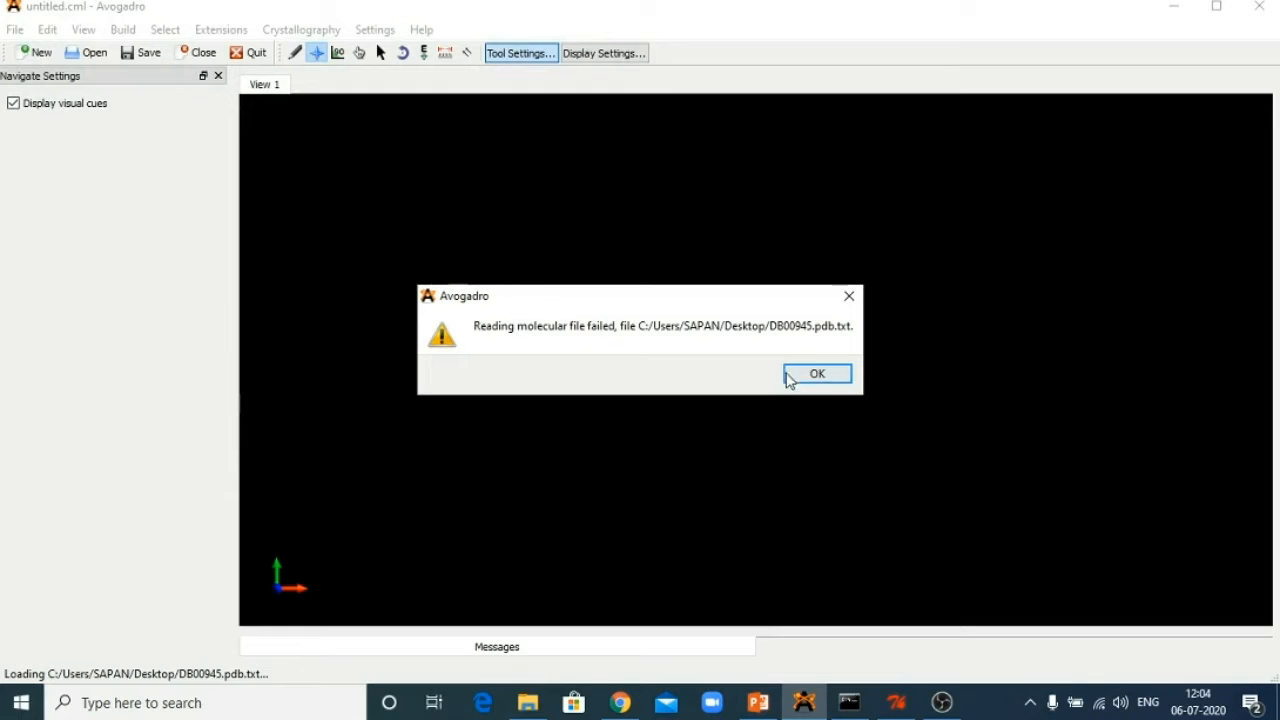
click(796, 379)
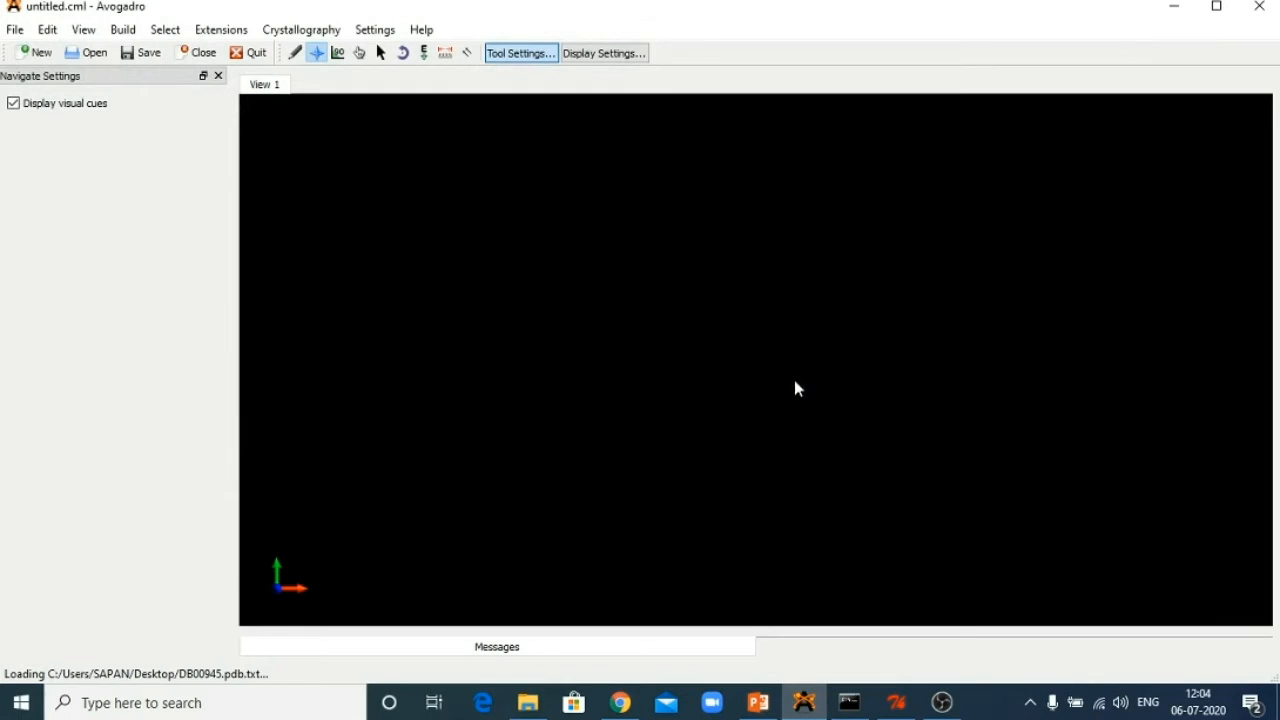
click(1188, 8)
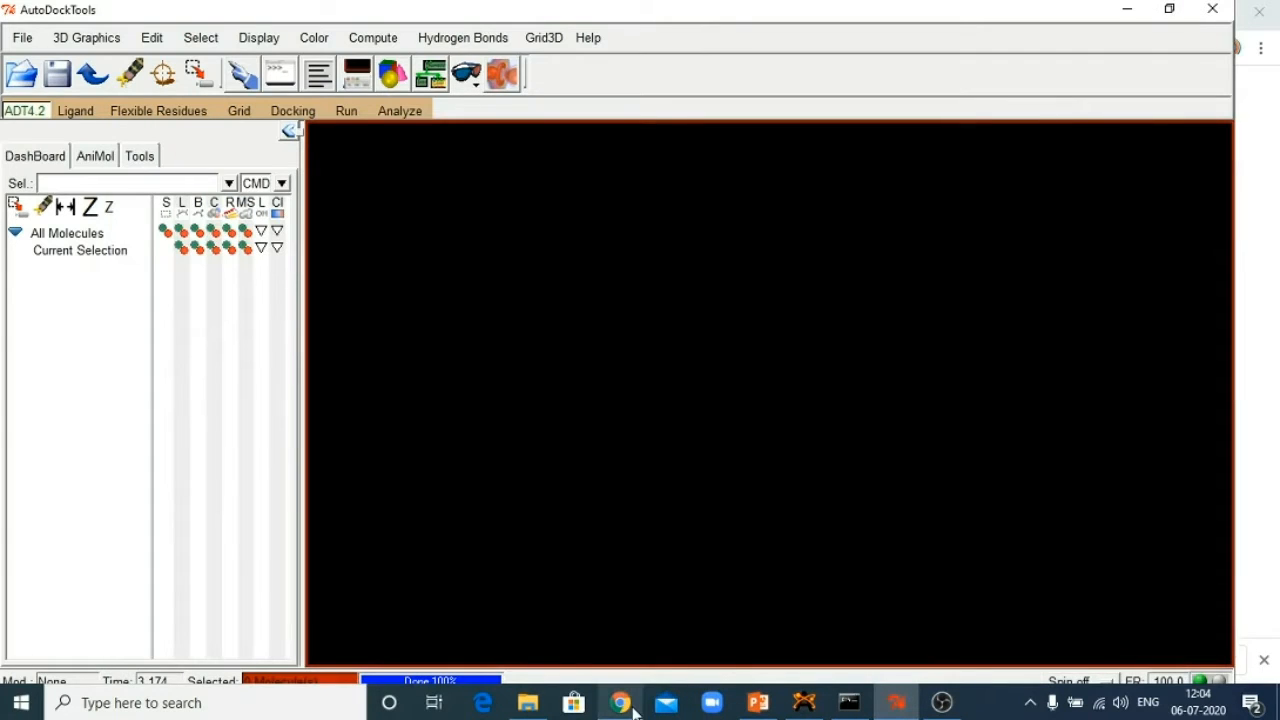
Switch to Chrome, return to DrugBank's Aspirin page and open the structure download in PDB format again.
click(628, 707)
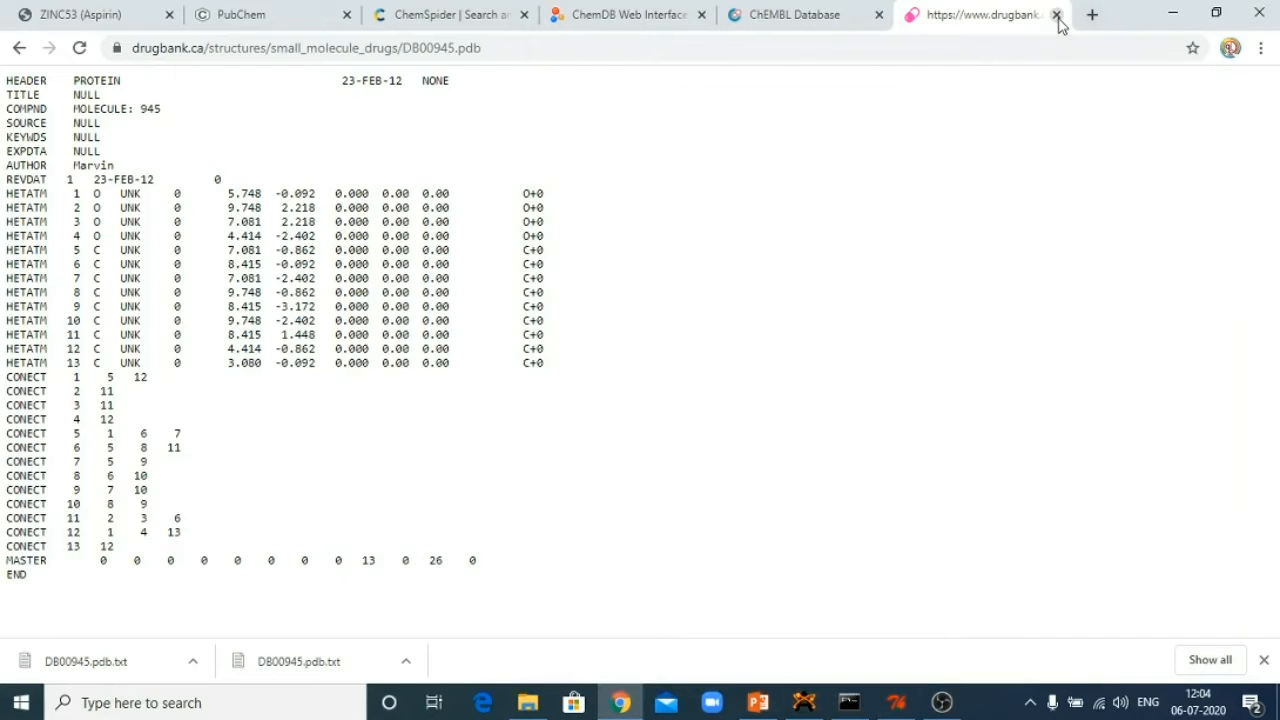
click(19, 48)
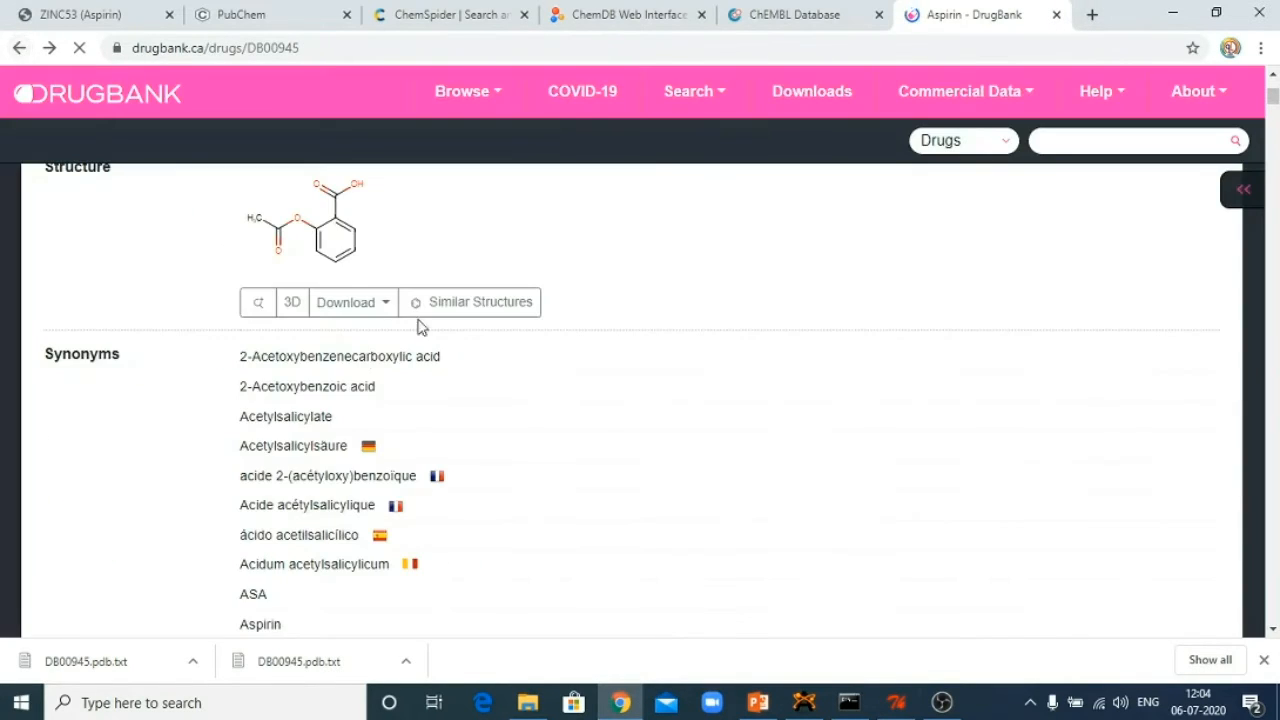
click(349, 306)
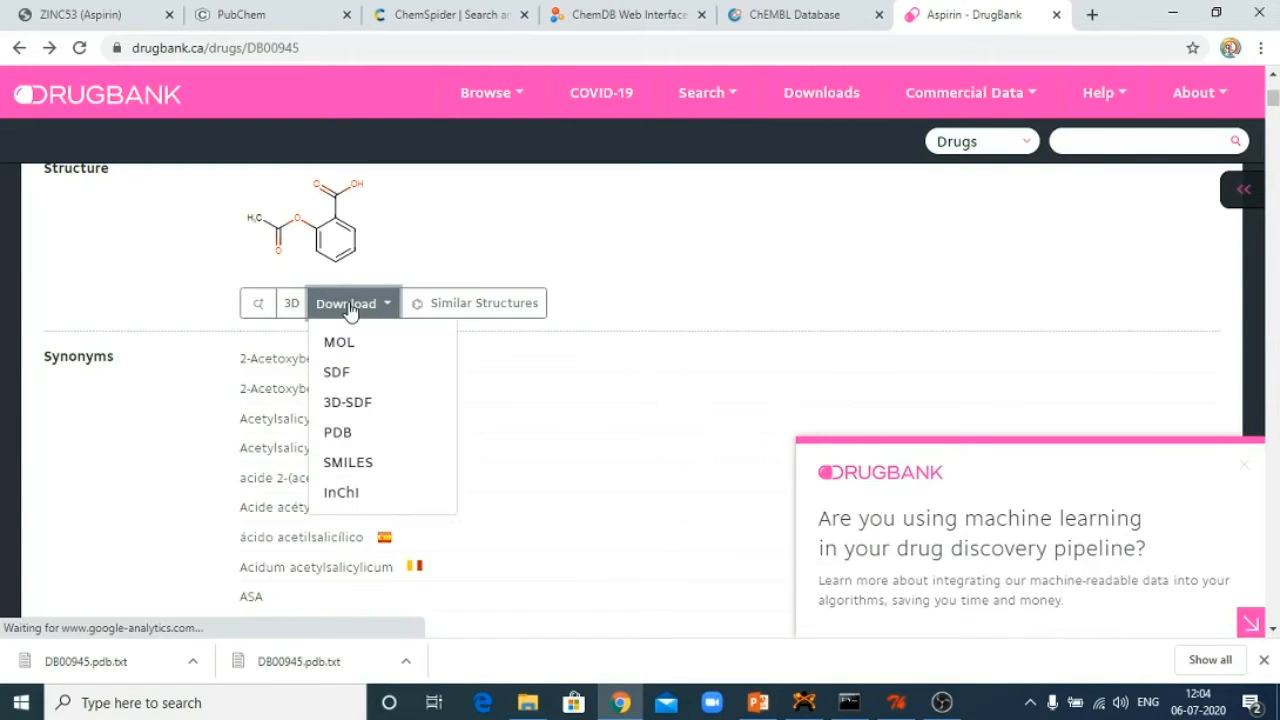
click(336, 438)
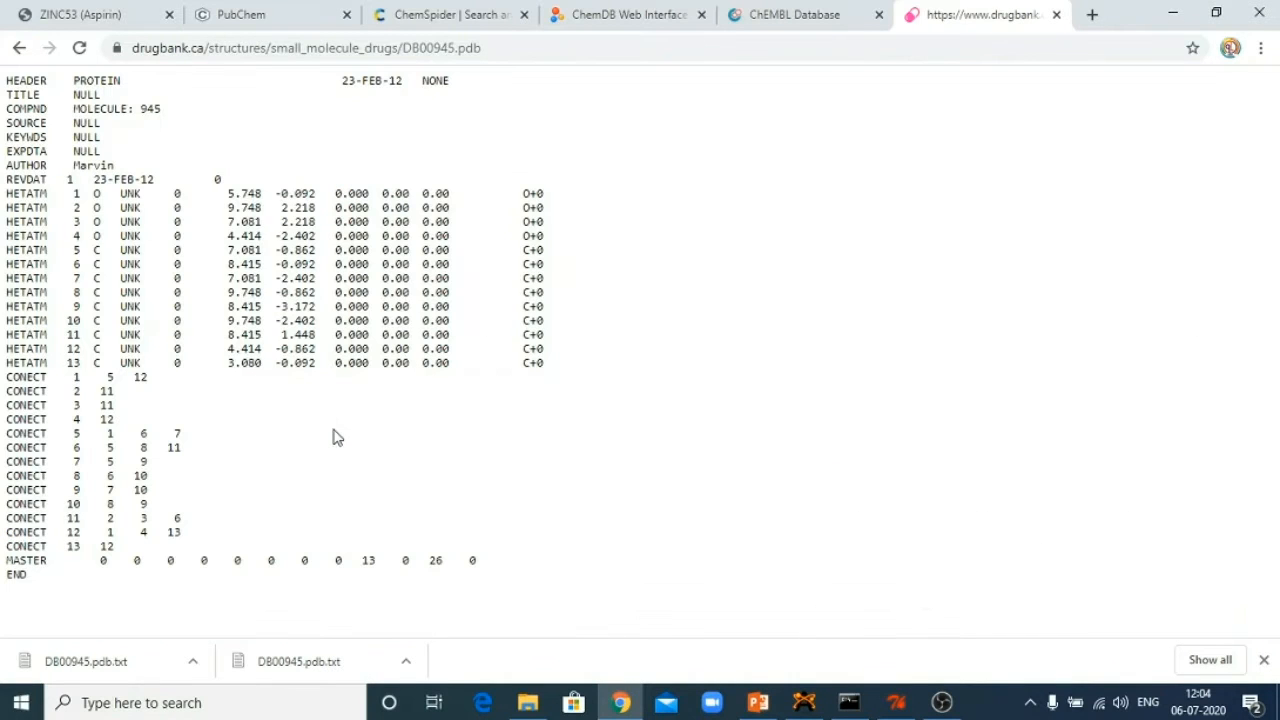
Save the PDB page to the Desktop as DB00945.pdb with the All Files type, replacing the existing file.
right_click(381, 236)
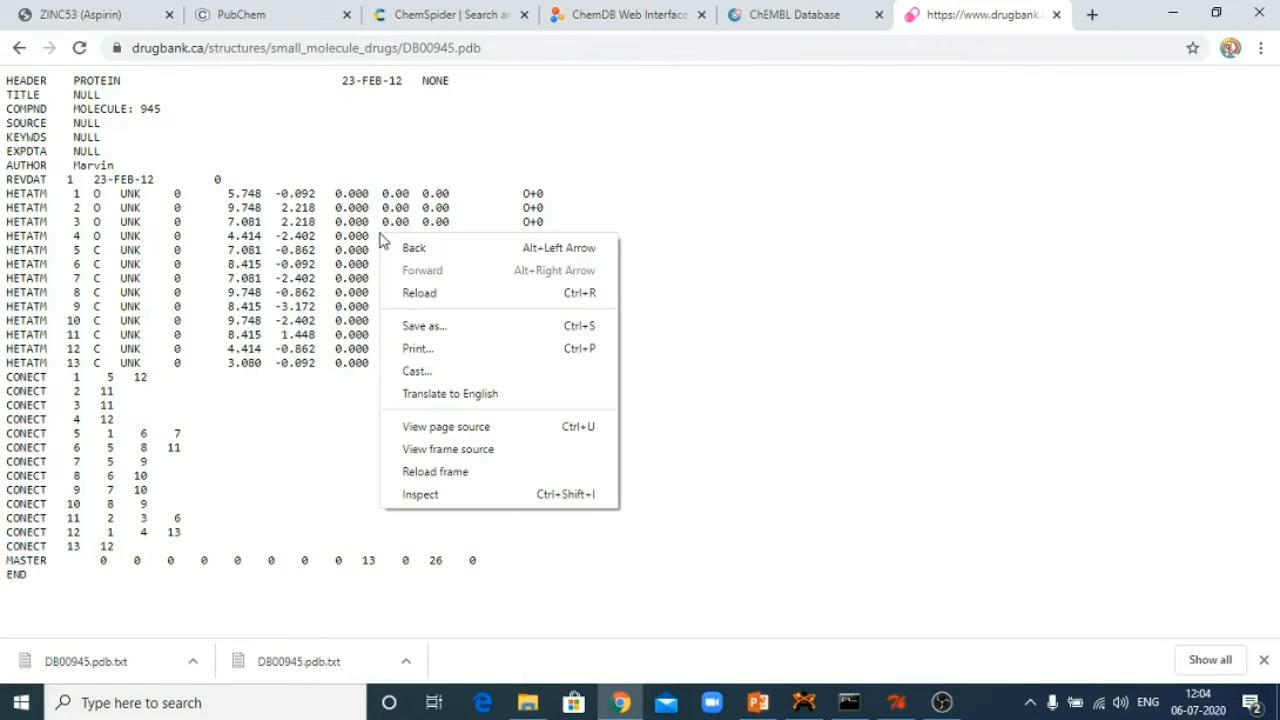
click(440, 325)
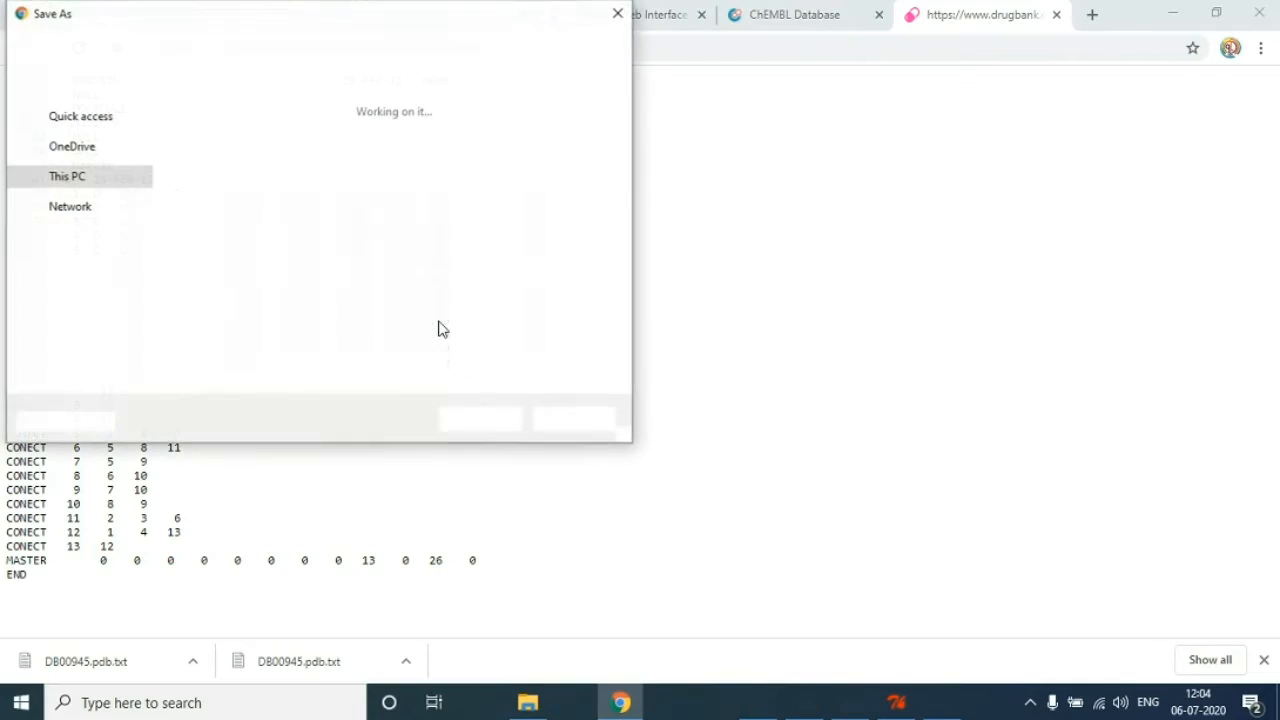
drag(143, 237, 143, 106)
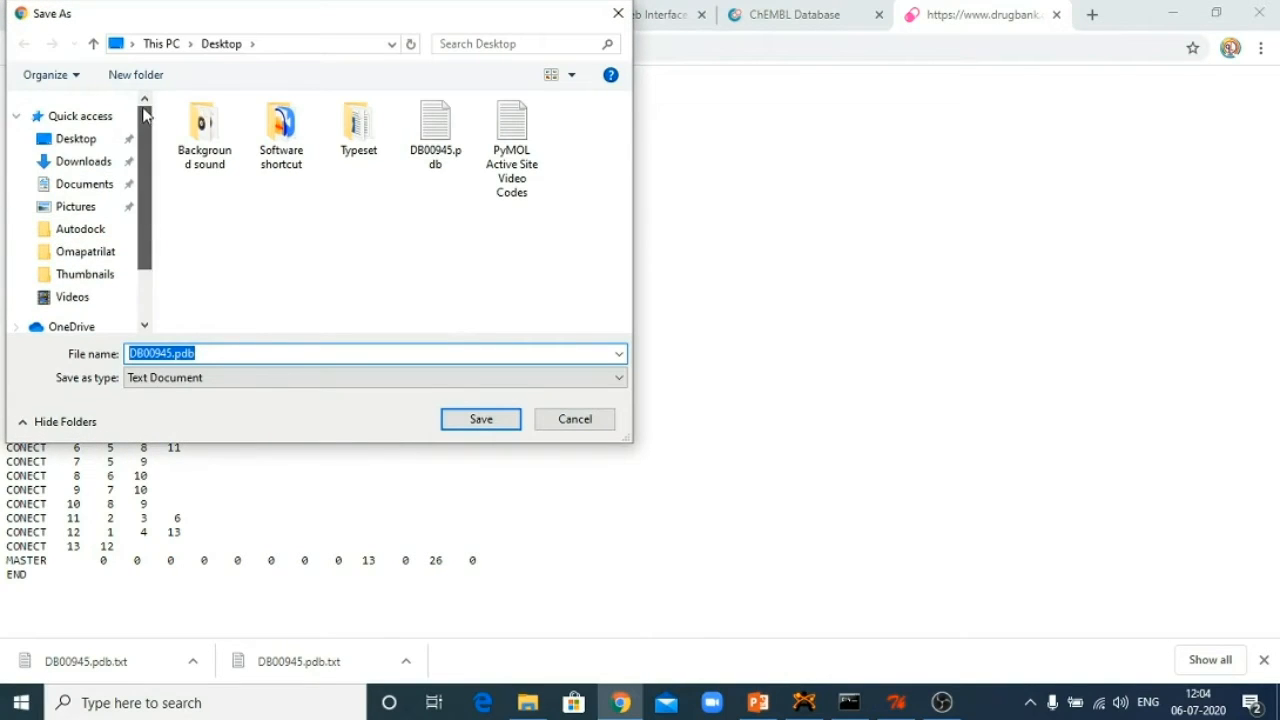
click(77, 140)
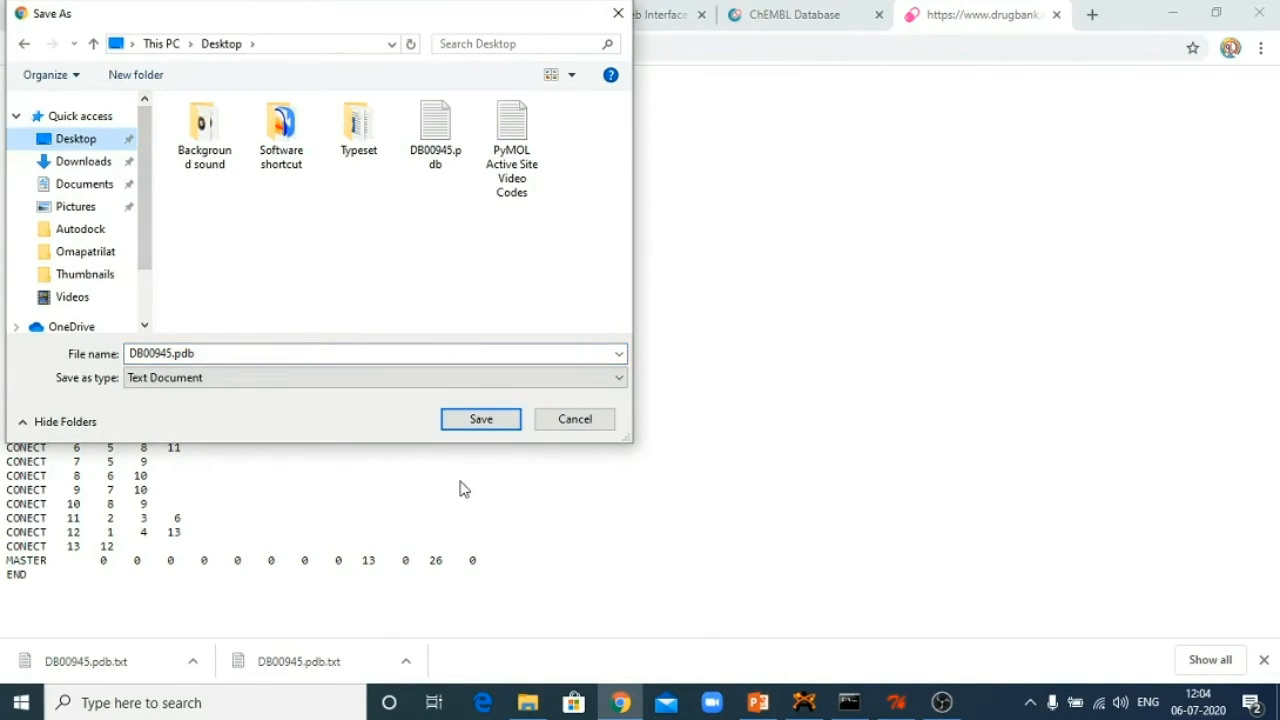
click(480, 381)
click(452, 412)
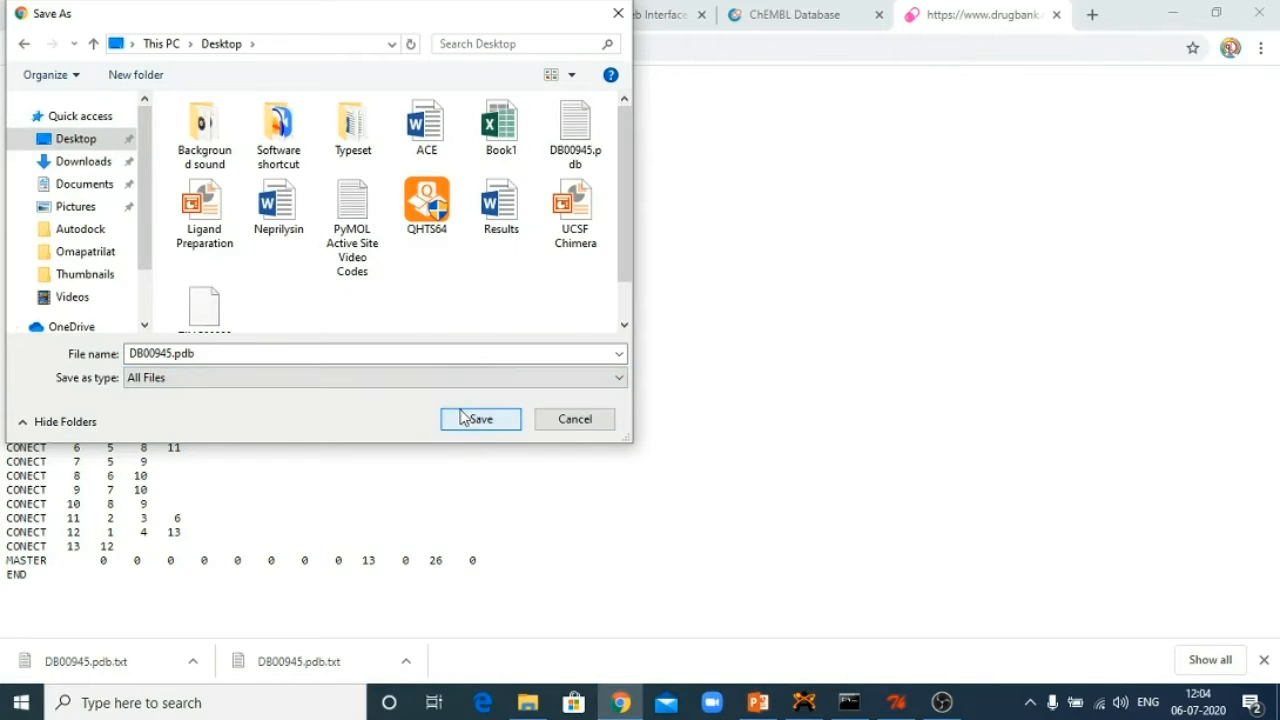
click(472, 424)
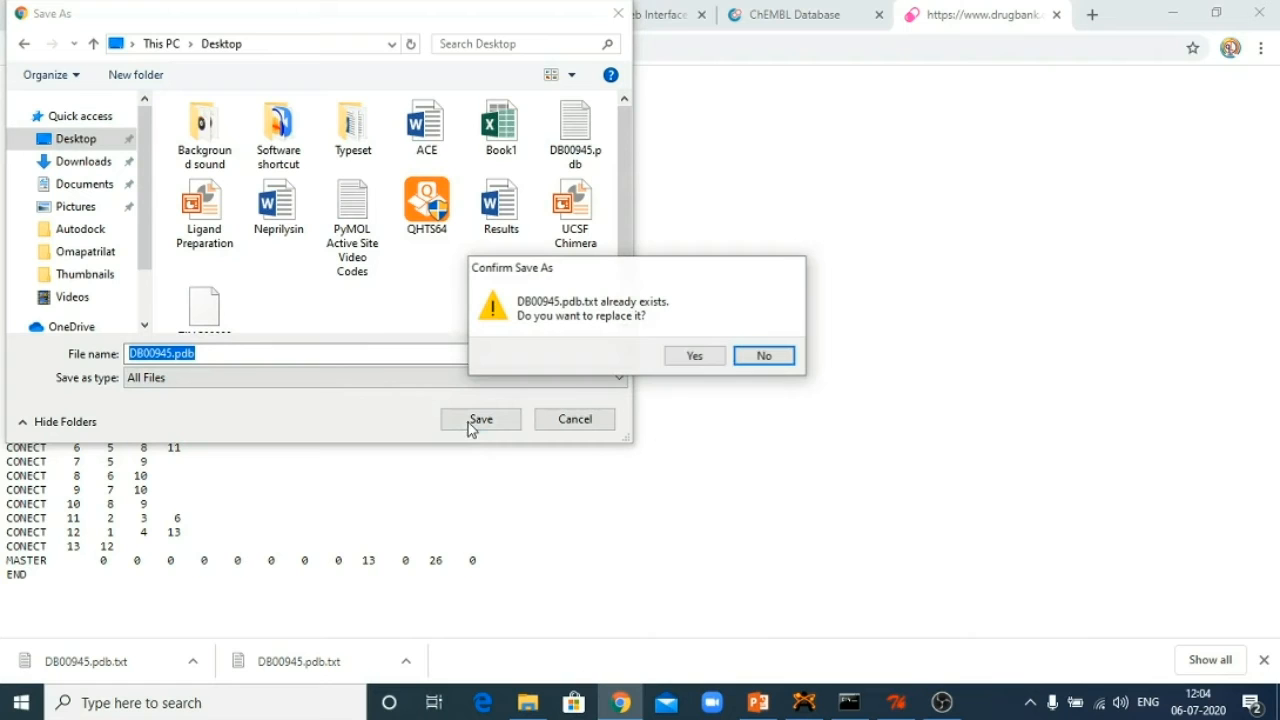
click(714, 359)
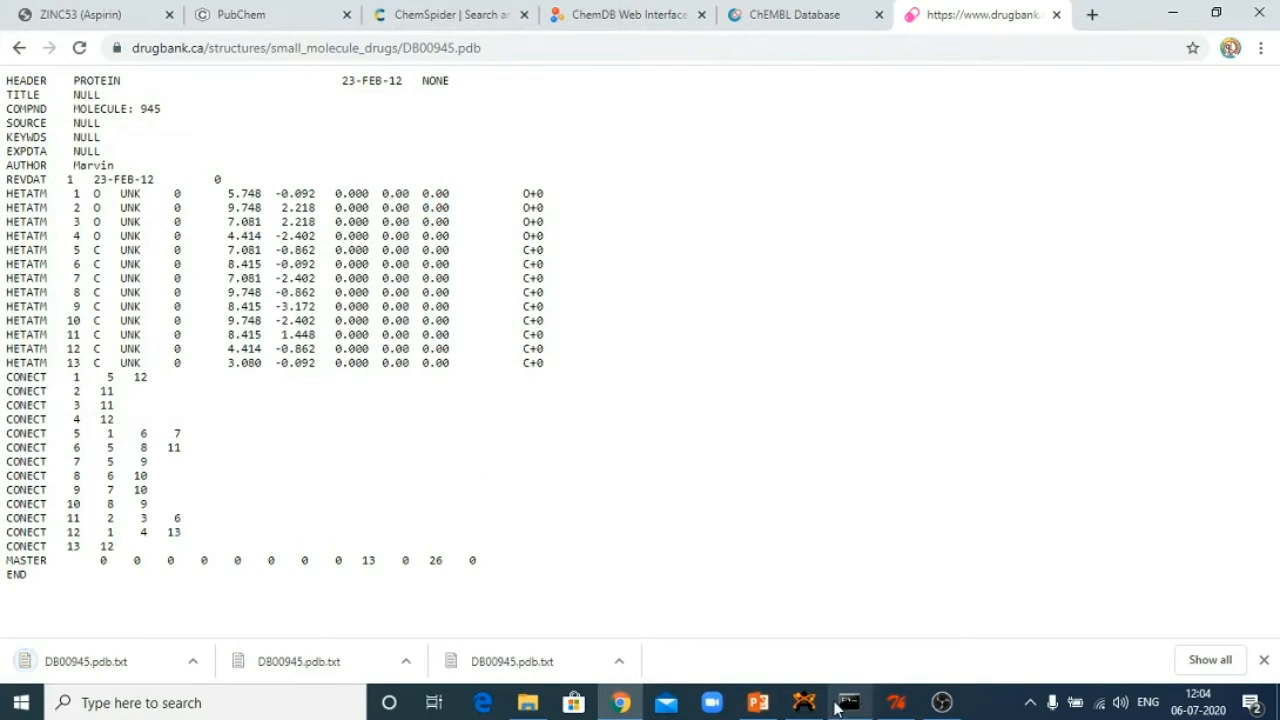
Switch to AutoDockTools and try to open the newly saved DB00945.pdb as the ligand, checking the PDB and all-files filters.
click(897, 708)
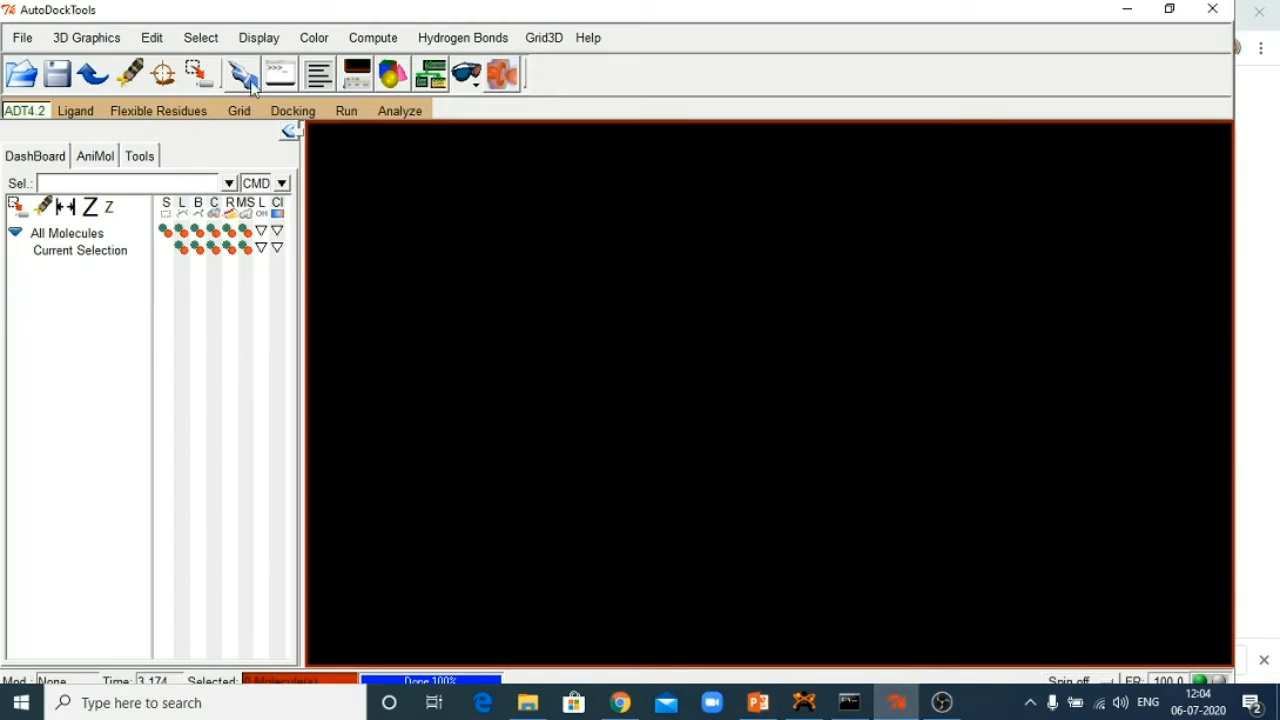
click(75, 111)
mouse_move(97, 160)
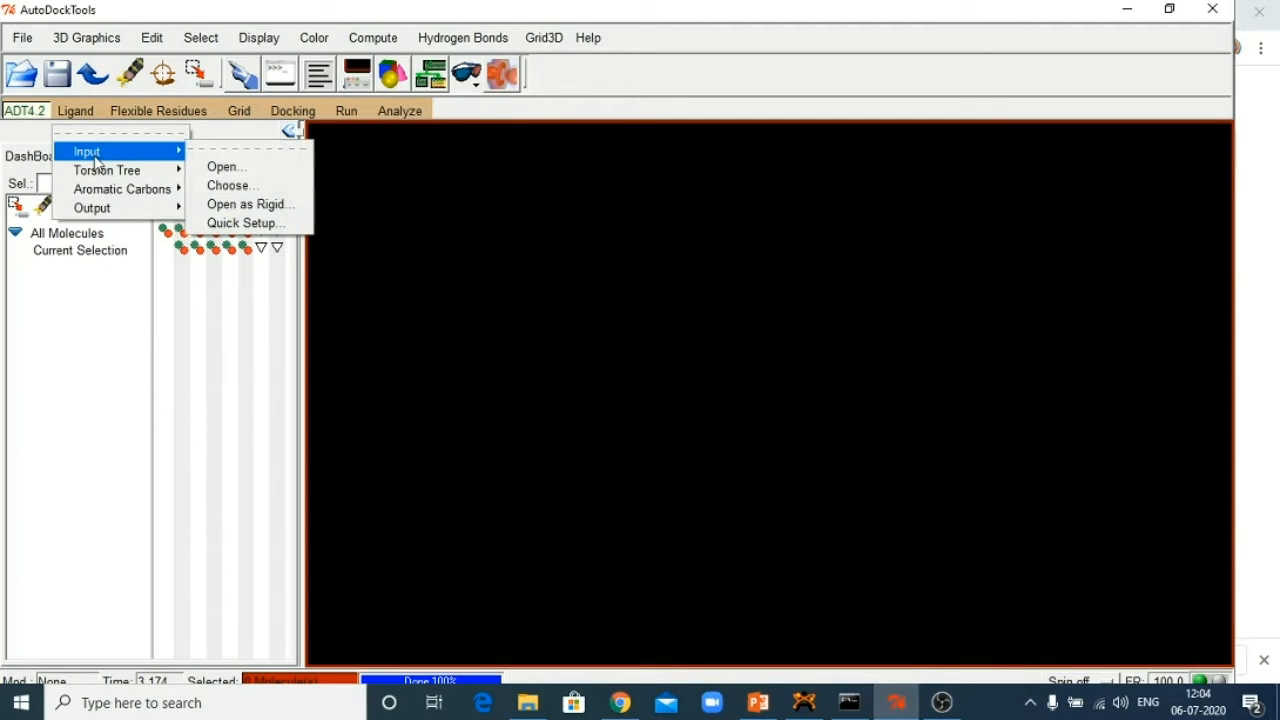
click(255, 168)
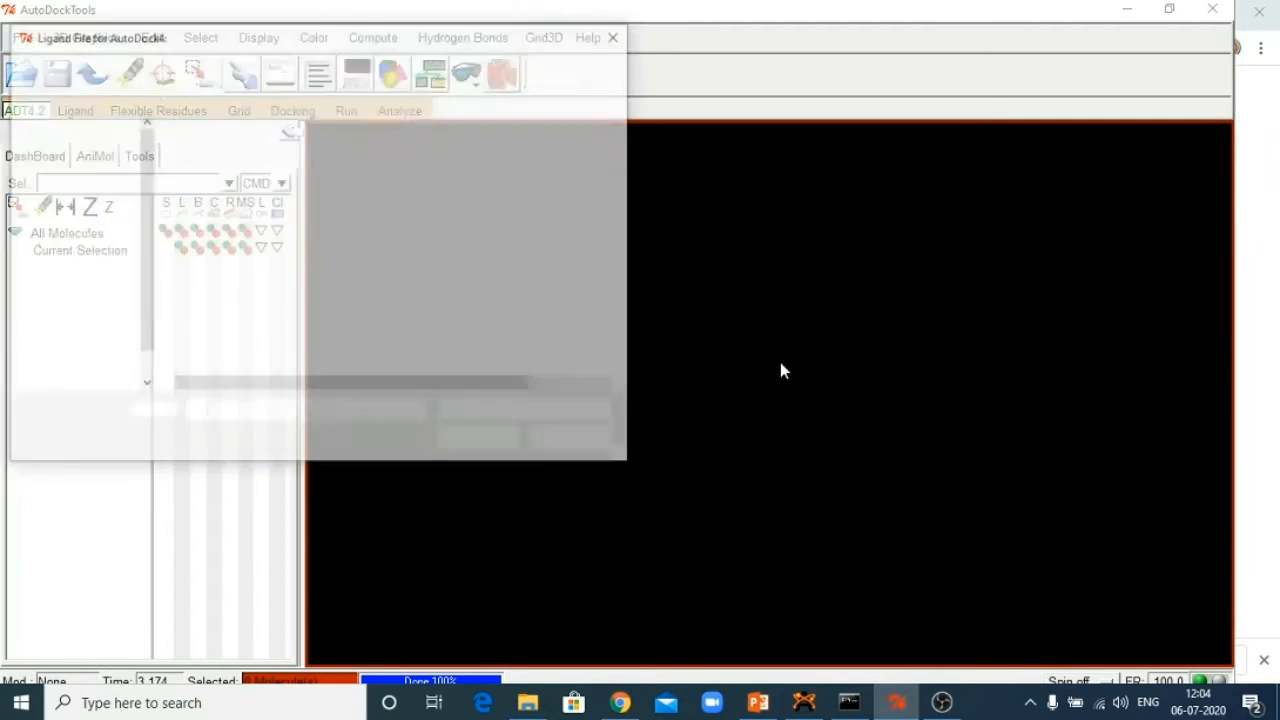
click(64, 162)
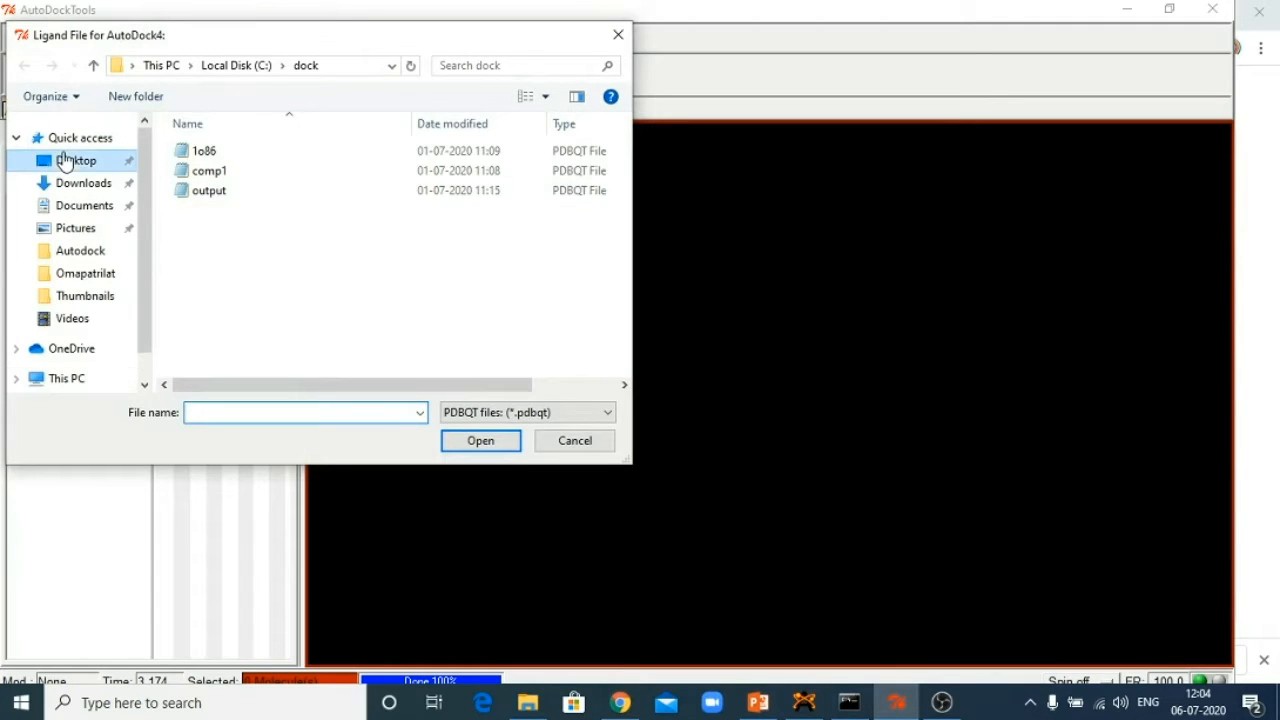
click(500, 413)
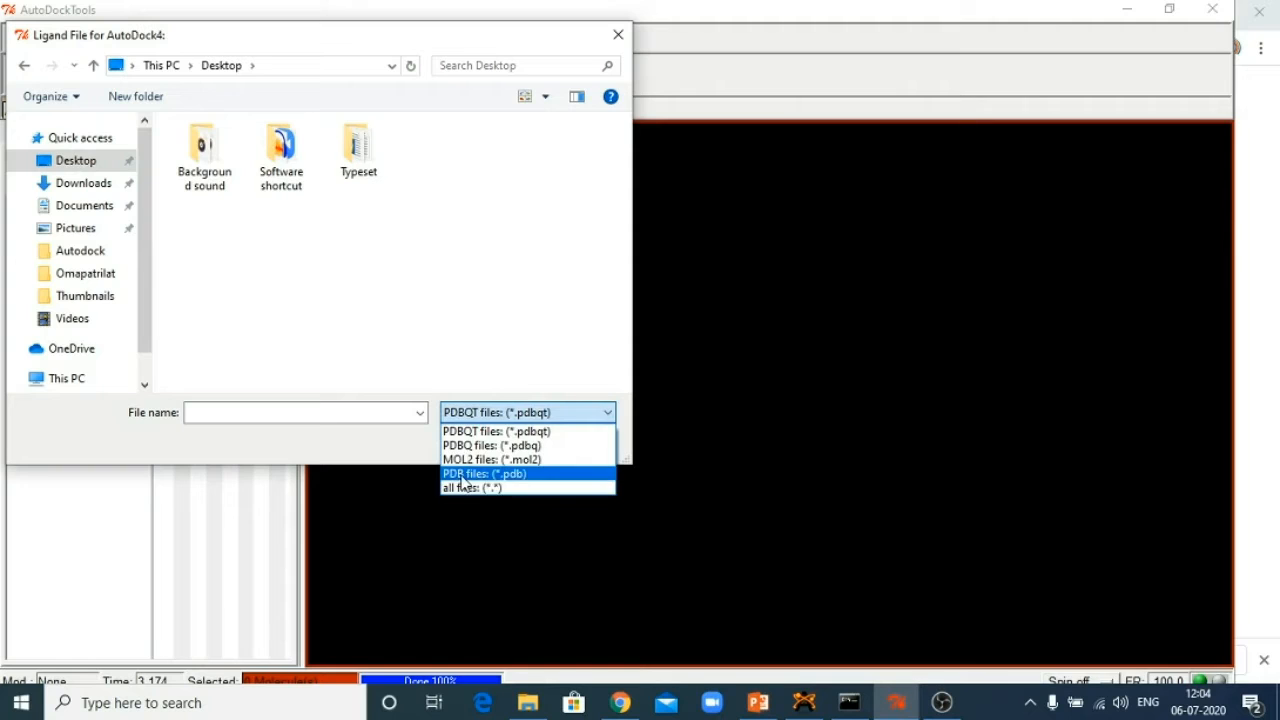
click(462, 474)
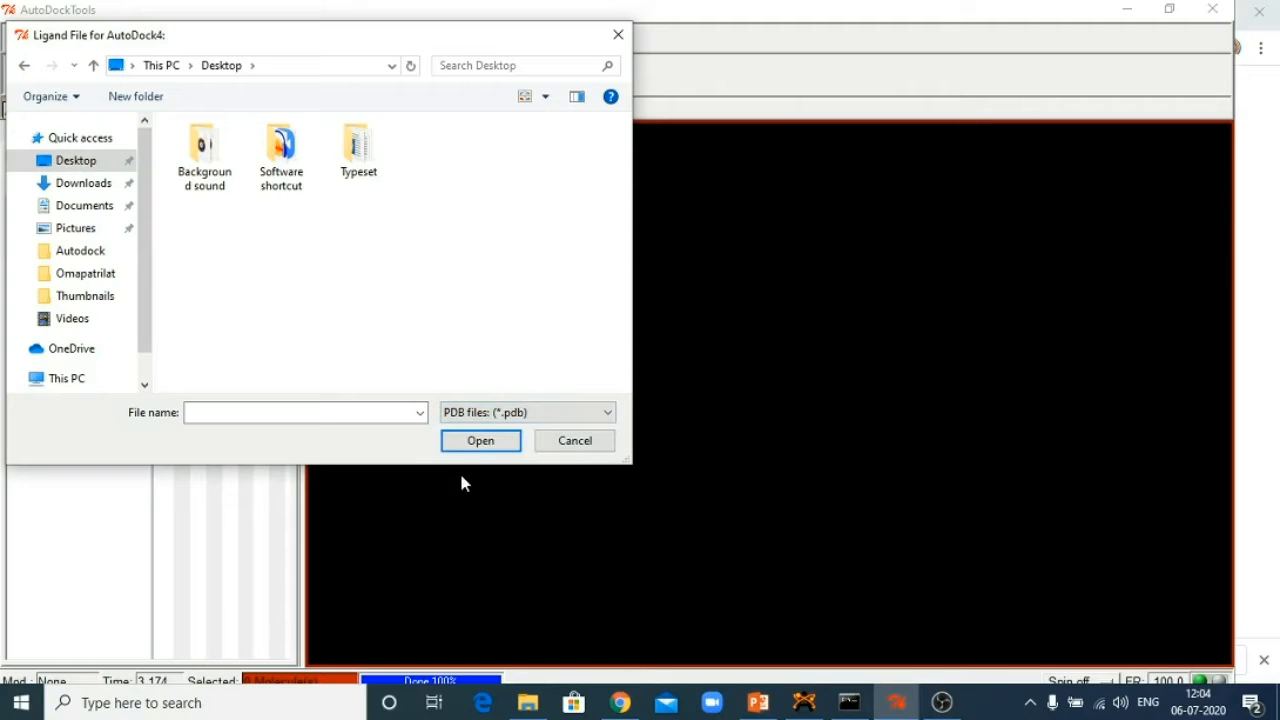
click(517, 412)
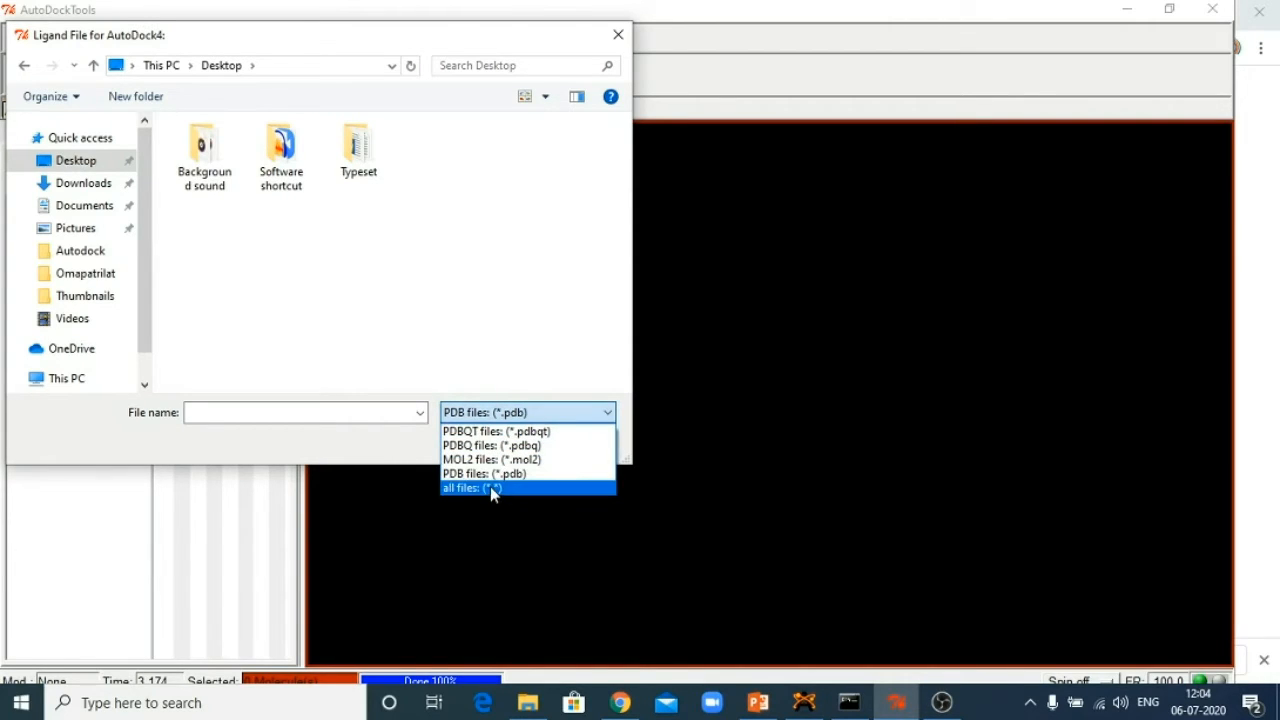
click(490, 487)
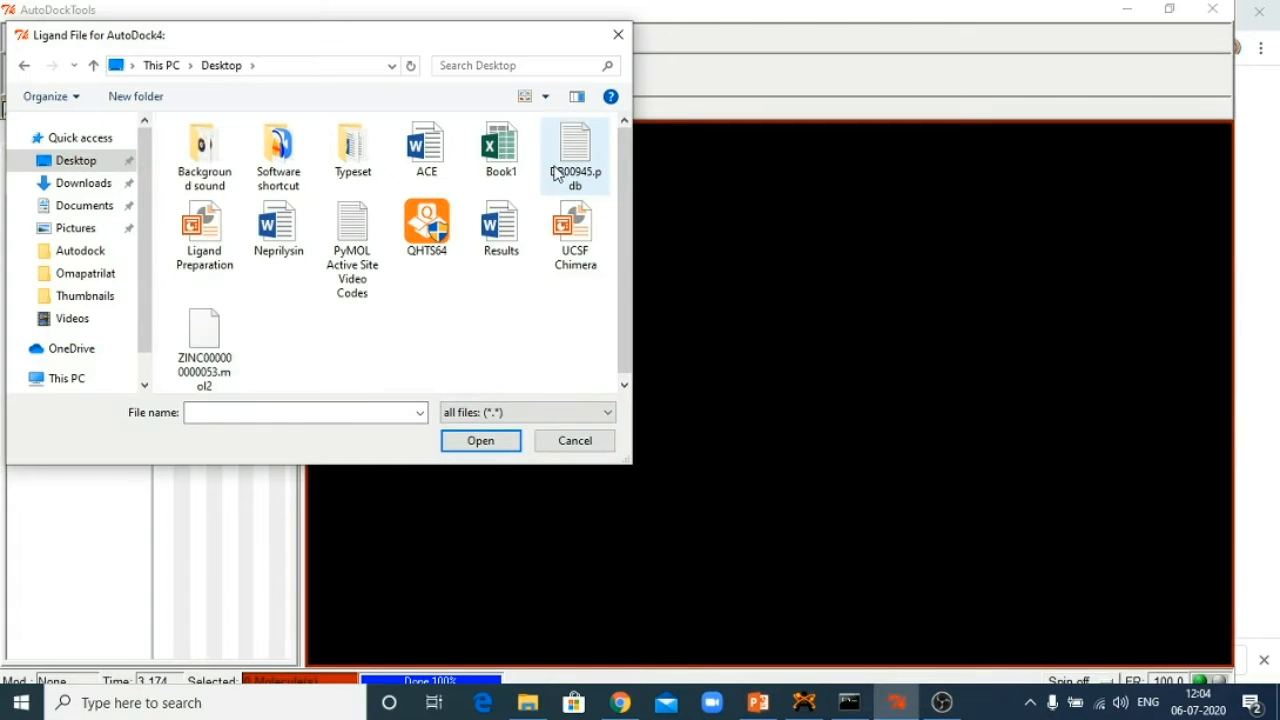
click(565, 160)
click(482, 441)
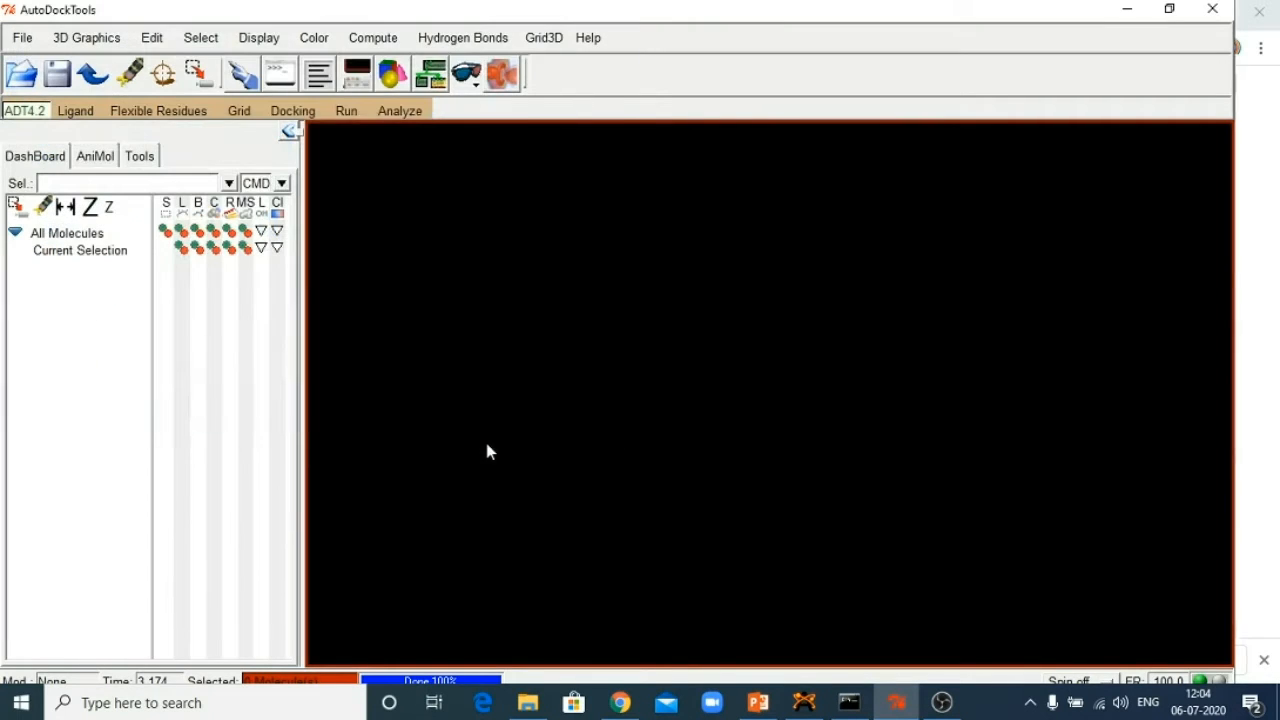
click(706, 413)
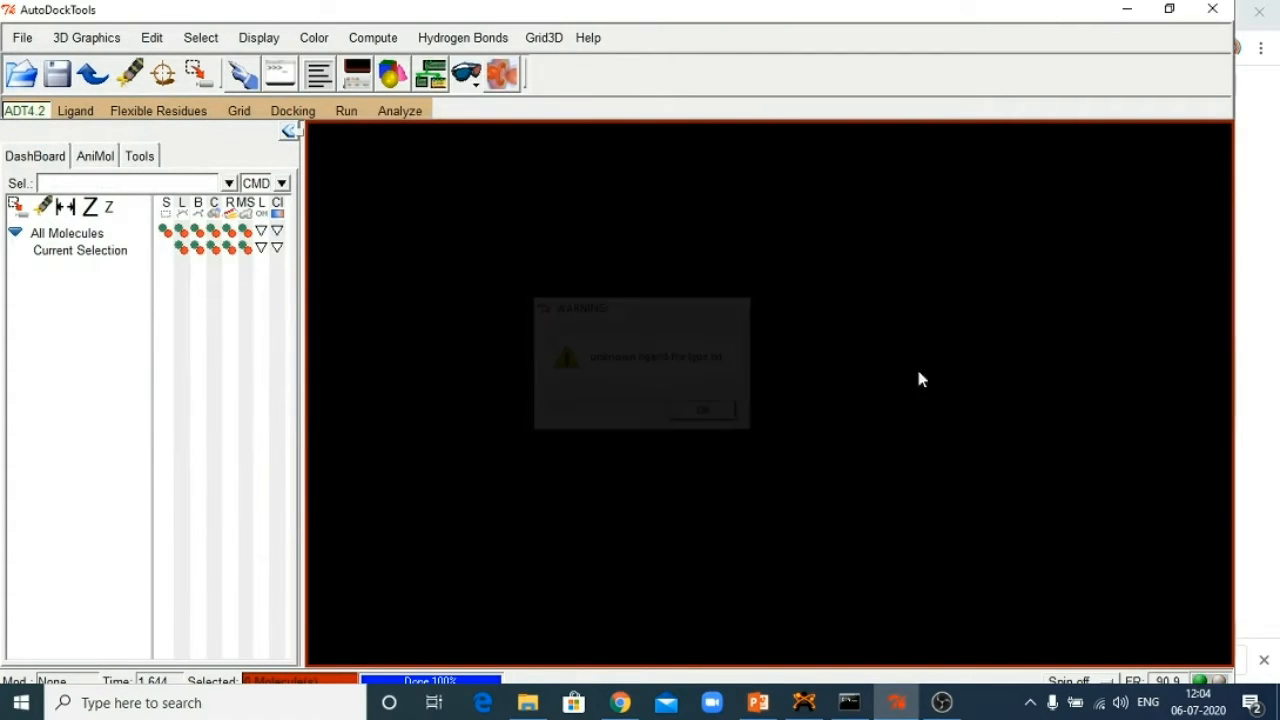
Go back to Chrome and open aspirin's structure download in SDF format from its DrugBank page.
click(1126, 9)
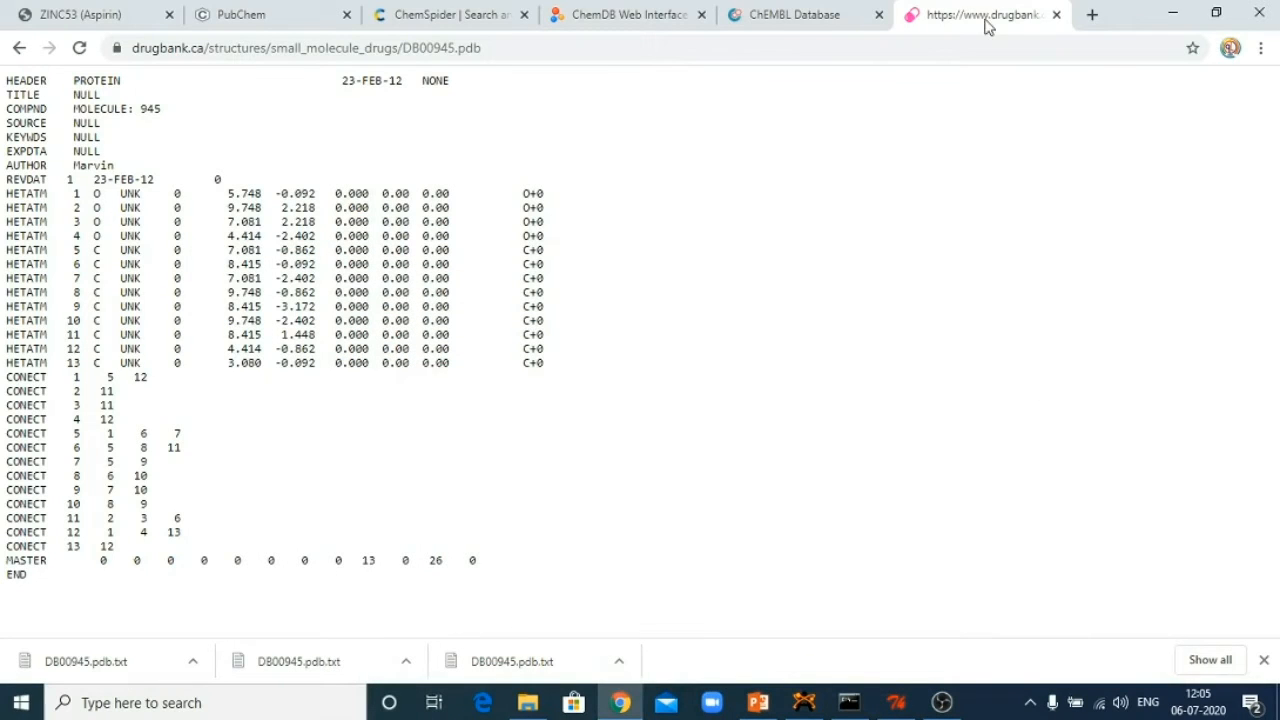
click(20, 48)
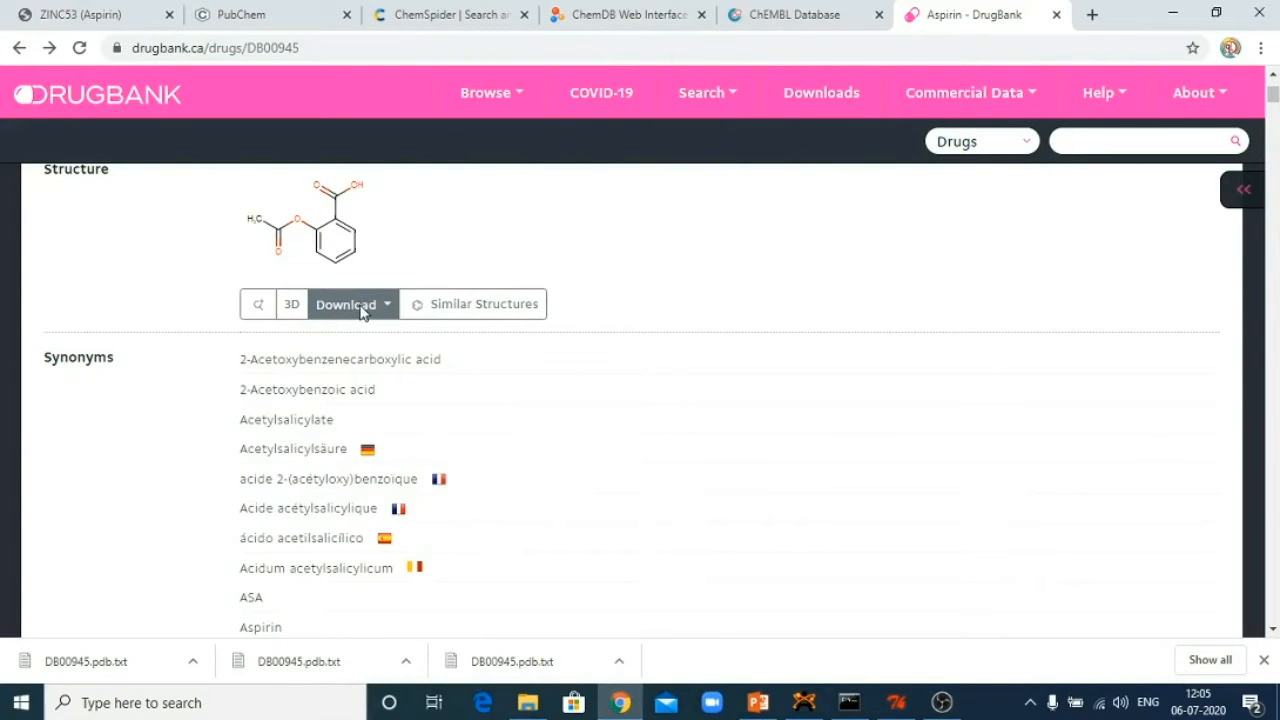
click(362, 308)
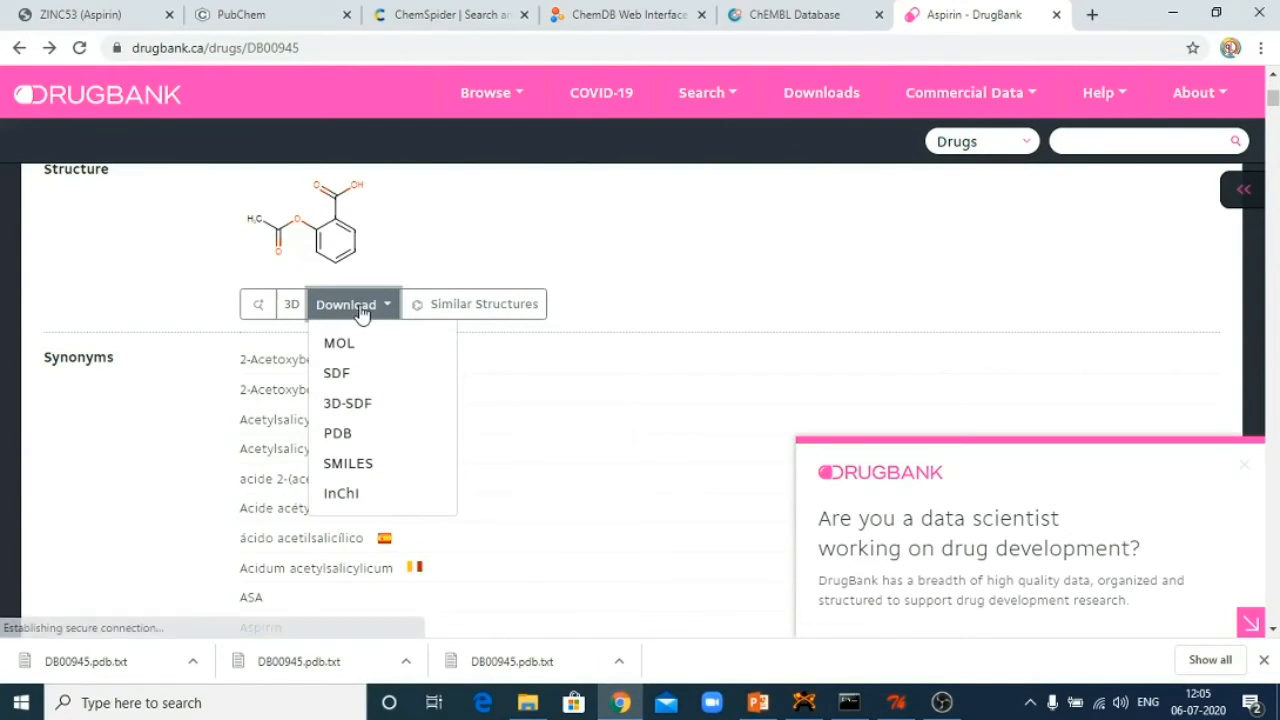
click(338, 376)
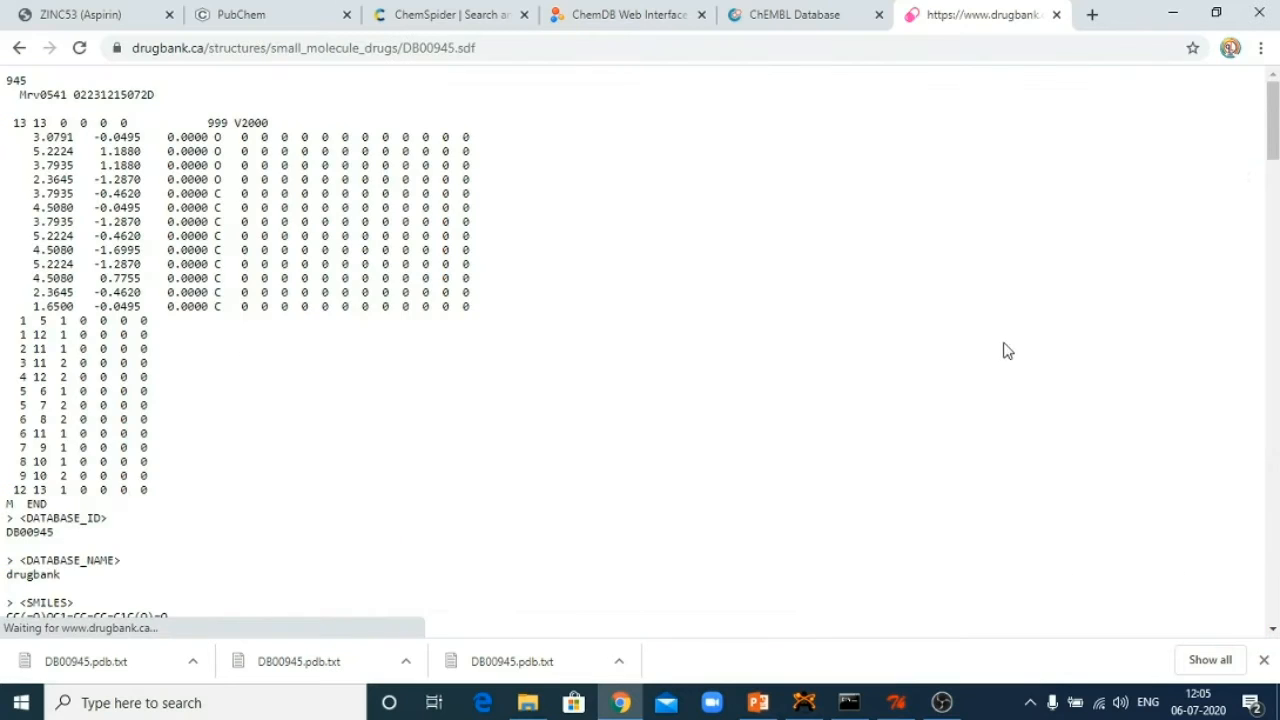
Save the aspirin SDF page to the Desktop as DB00945.sdf with the Text Document type.
right_click(336, 250)
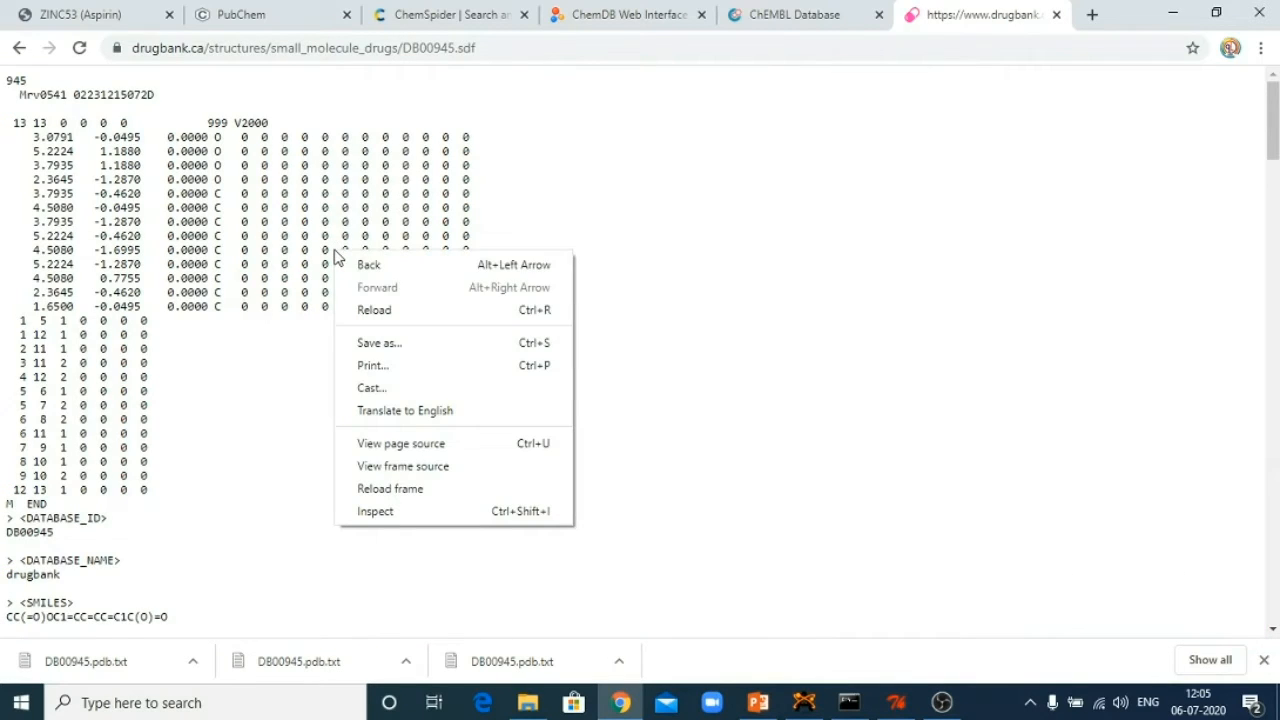
click(378, 343)
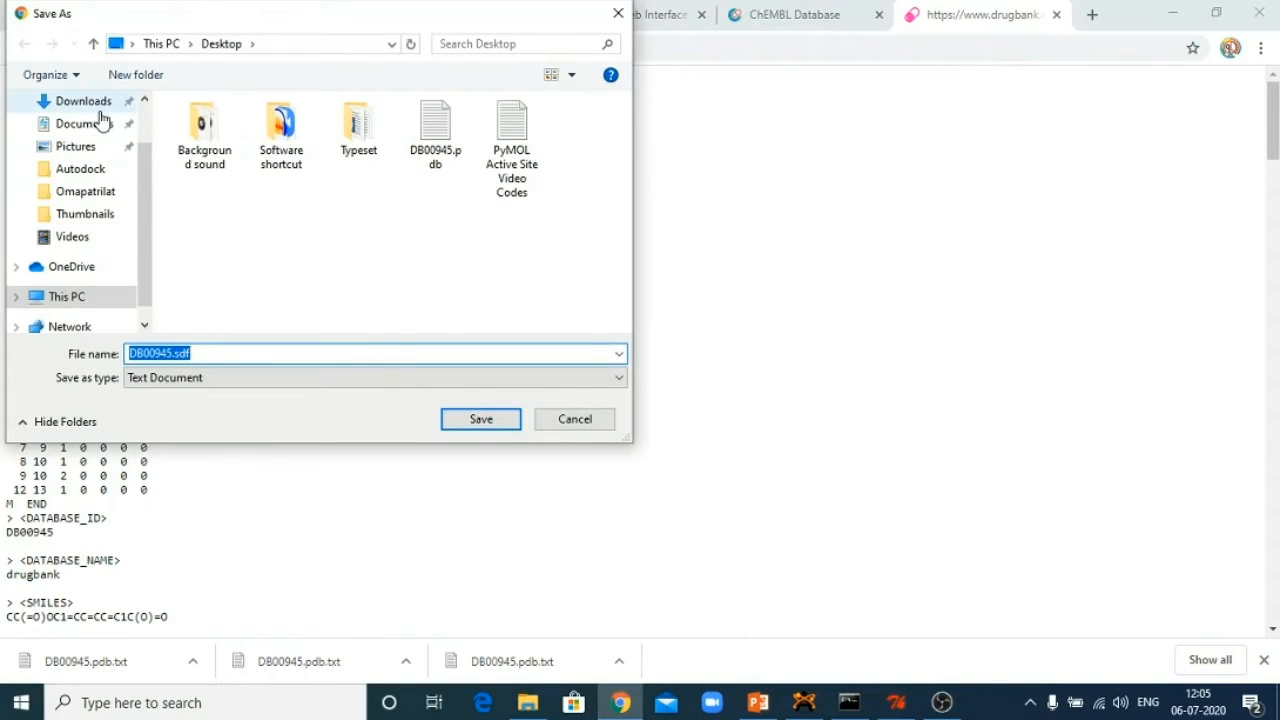
scroll(139, 118, up, 1)
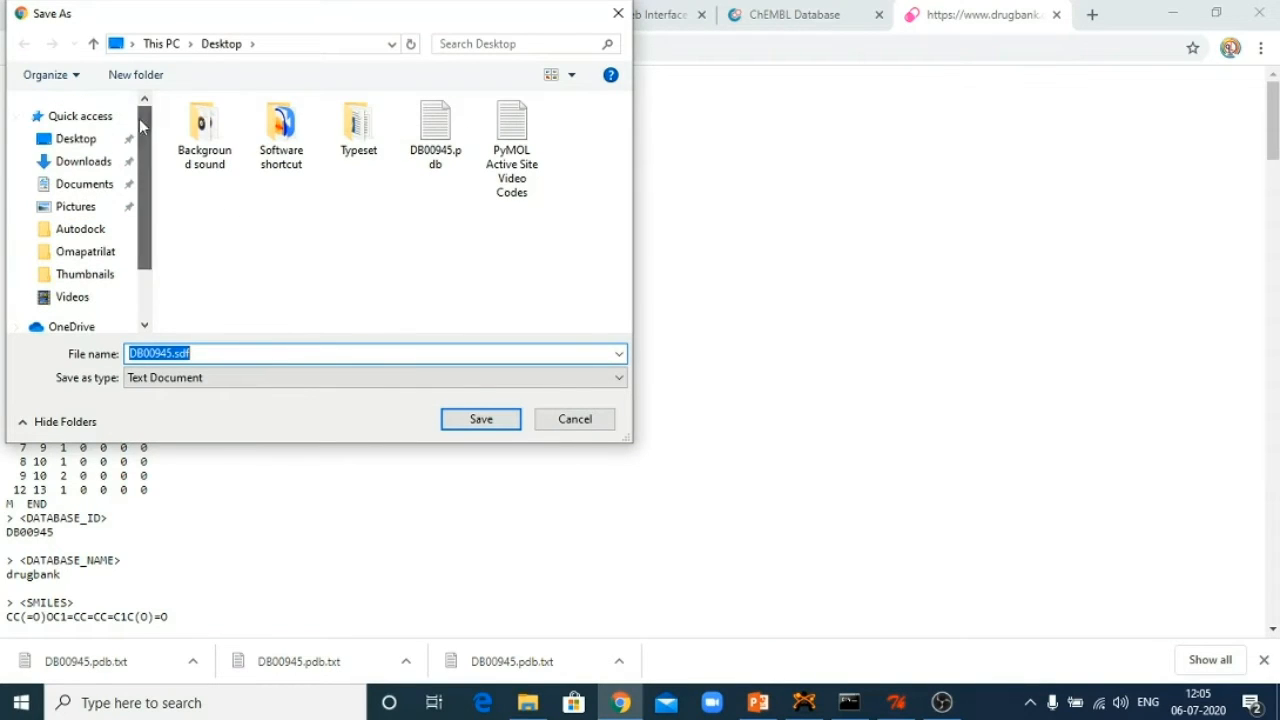
click(88, 142)
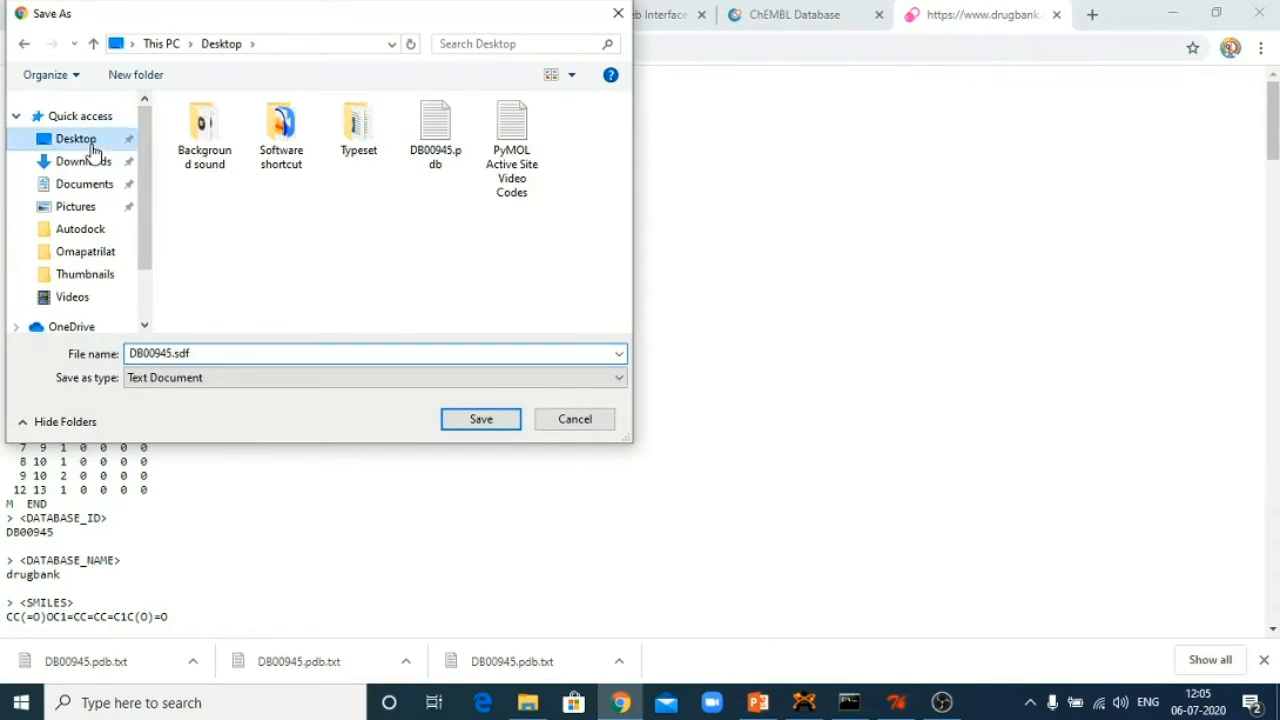
click(480, 421)
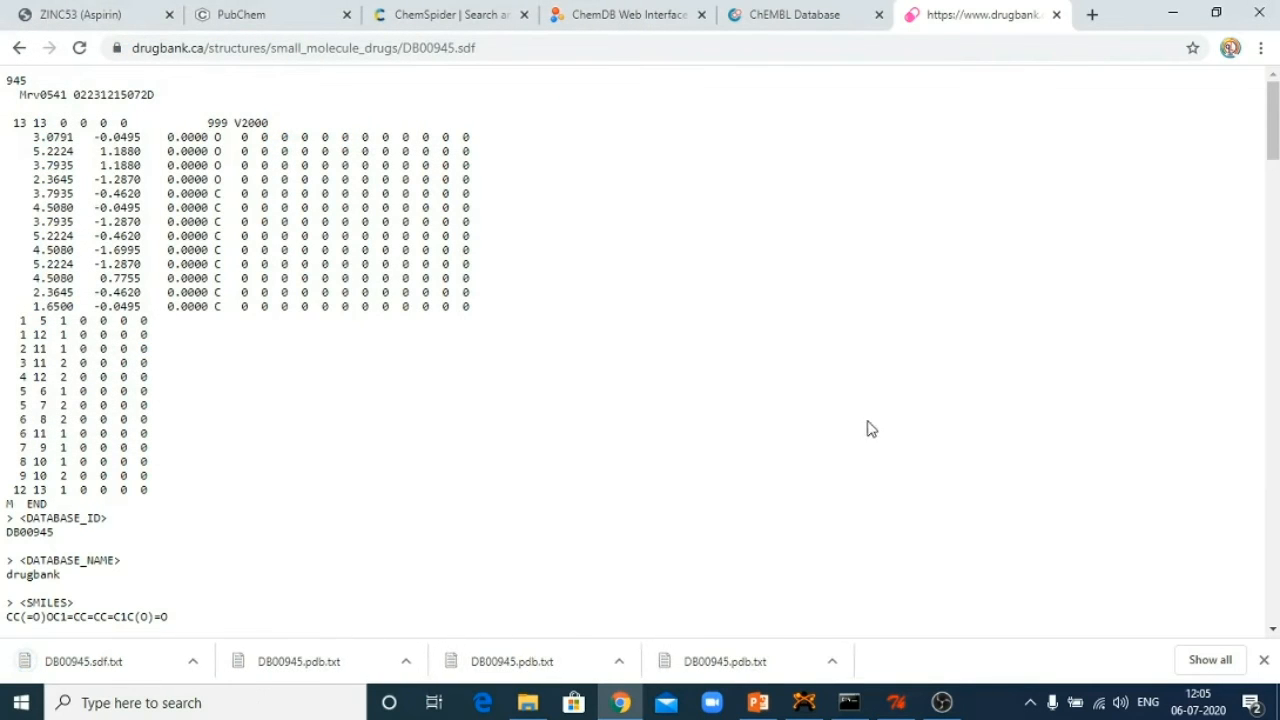
Switch to Avogadro and try to open the DB00945.sdf file from the Desktop.
click(806, 703)
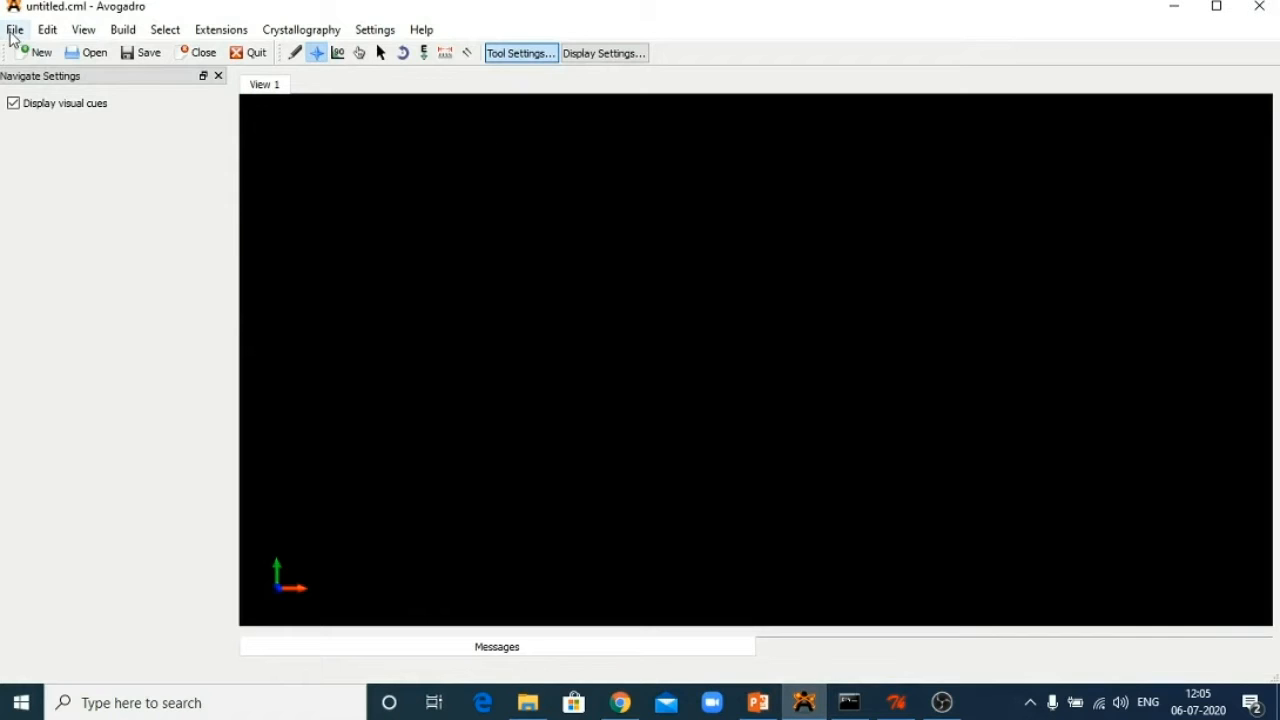
click(15, 30)
click(25, 71)
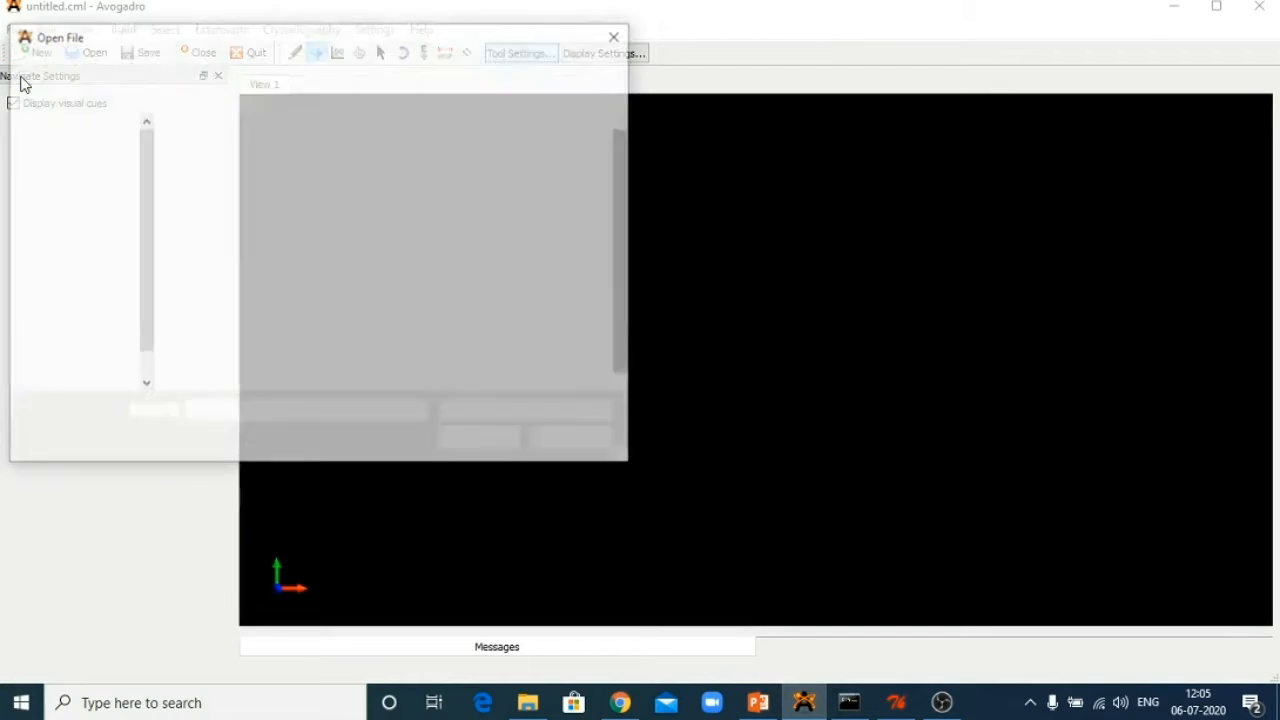
click(91, 168)
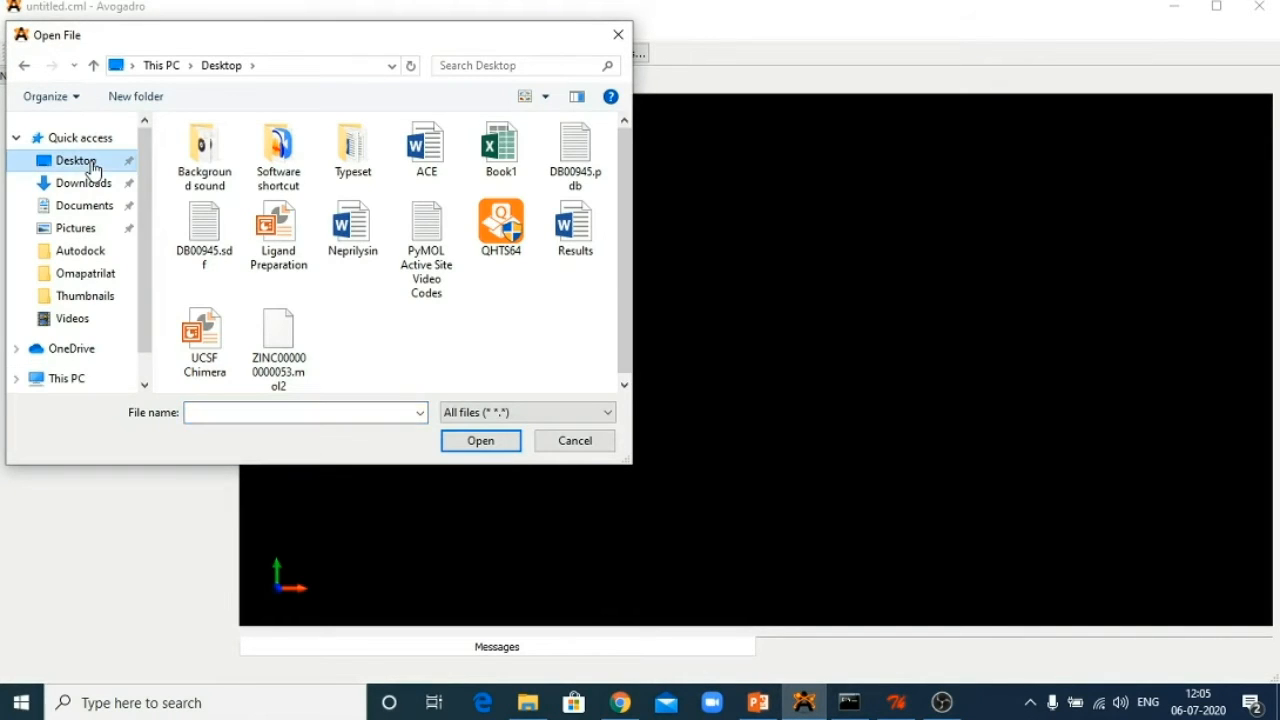
click(215, 222)
click(483, 442)
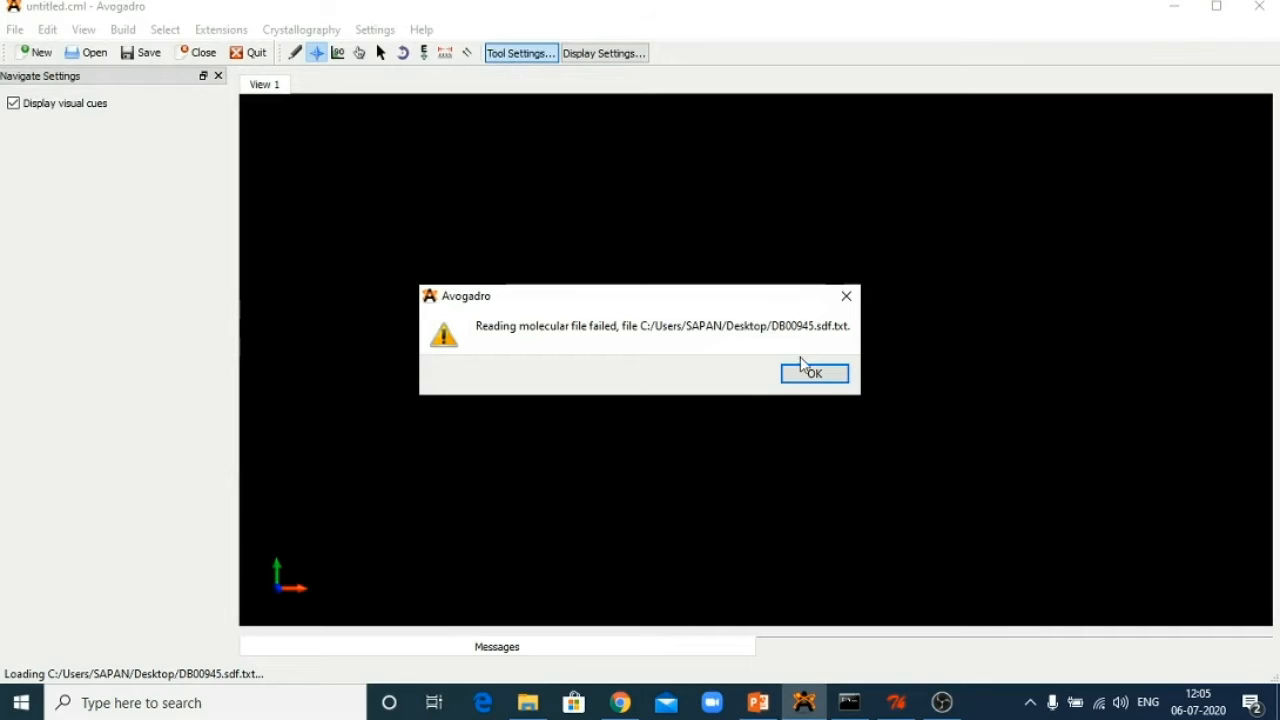
click(812, 373)
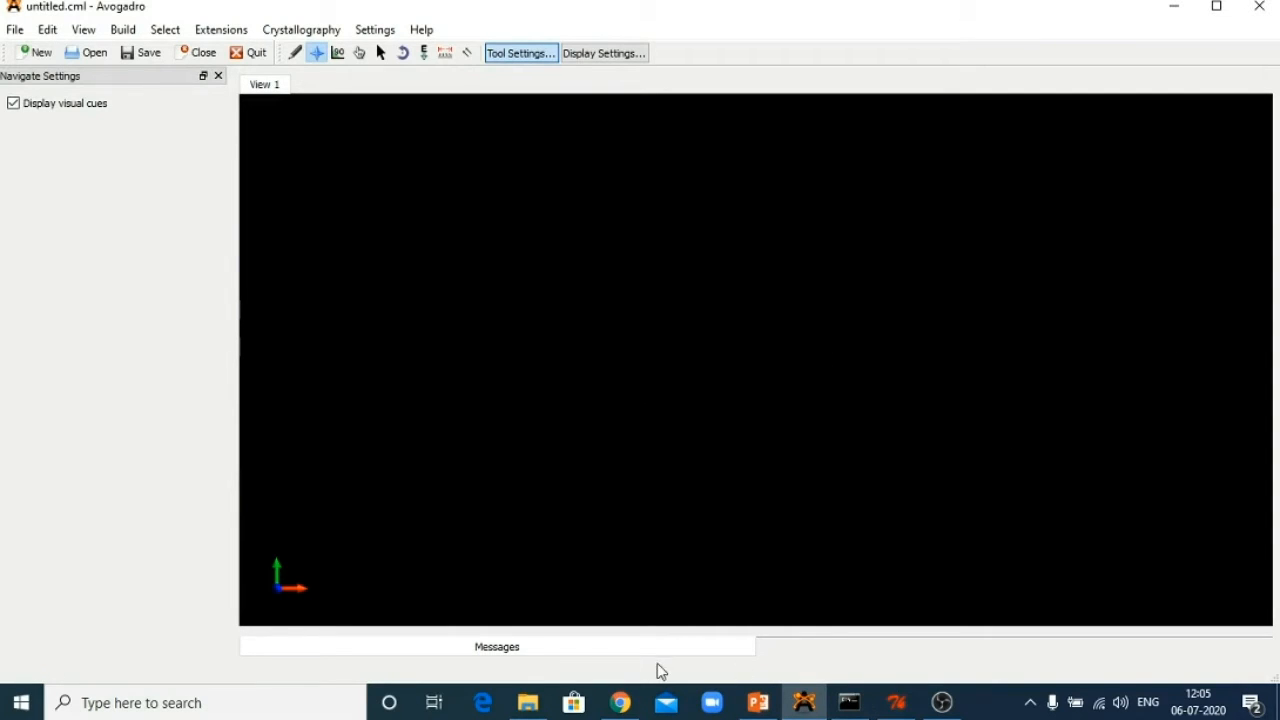
Return to DrugBank's Aspirin page in Chrome, find its SMILES entry by searching for "smile", and copy the SMILES string.
click(630, 708)
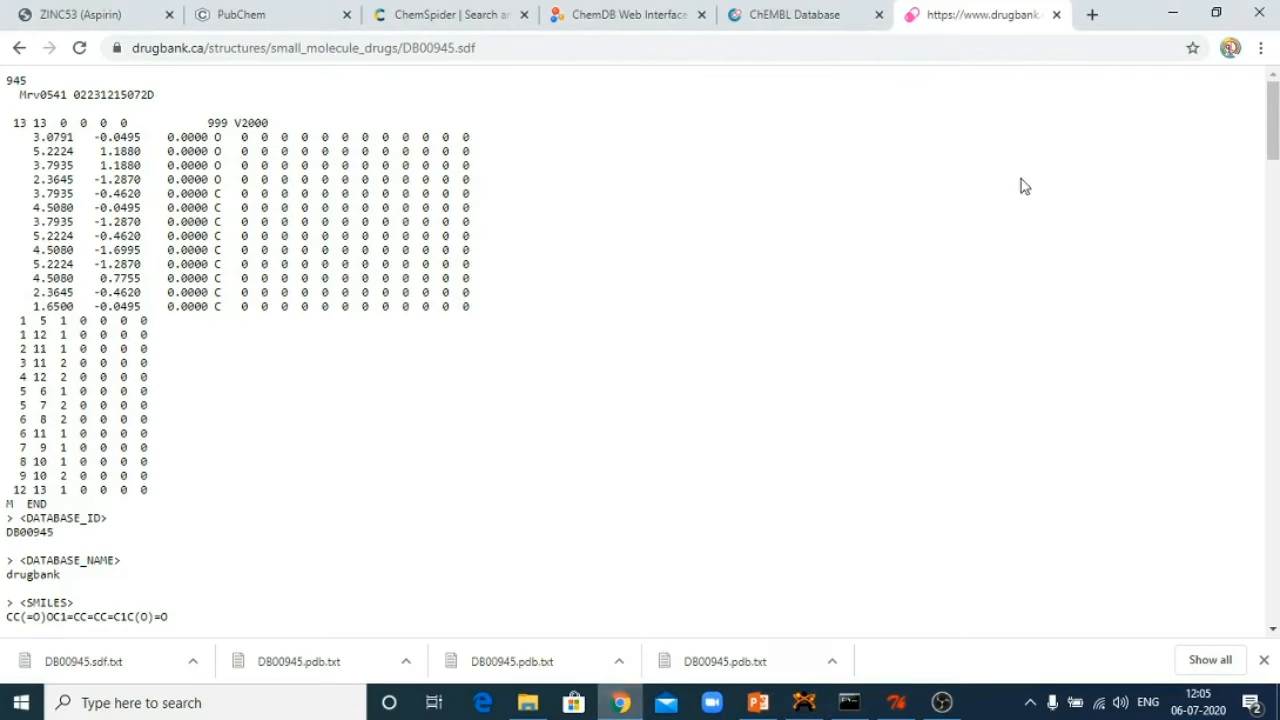
click(20, 48)
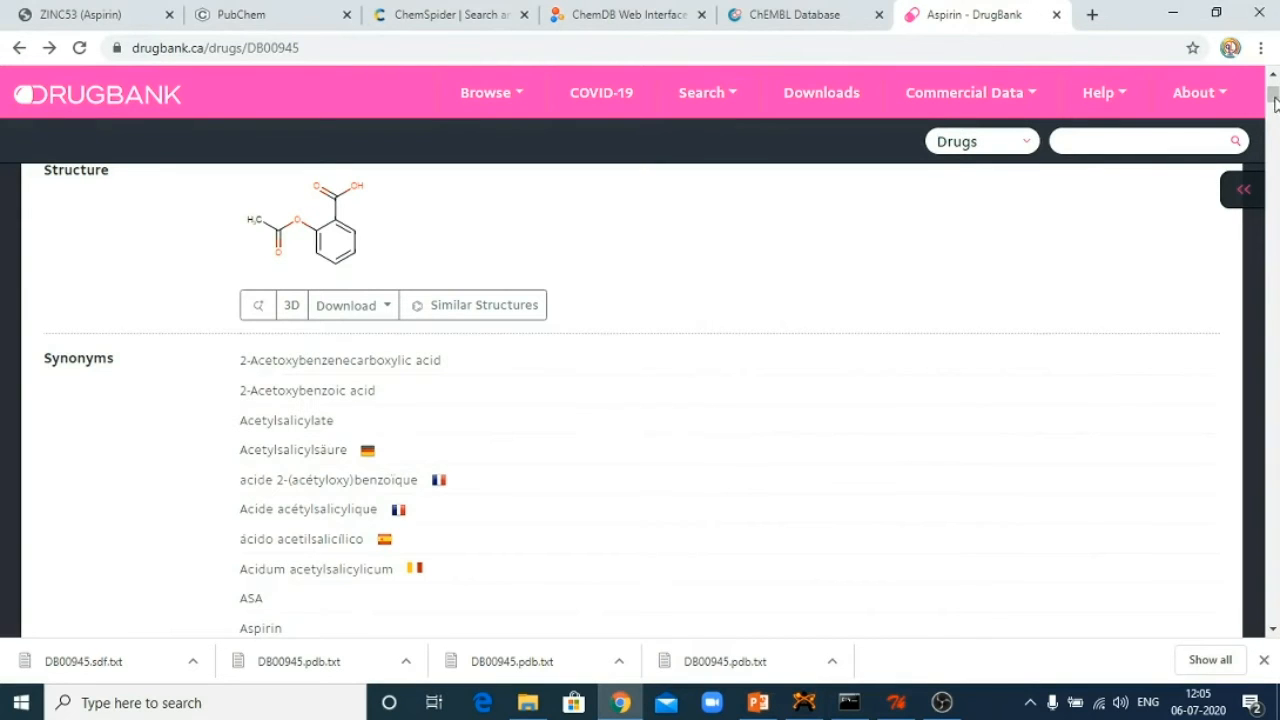
drag(1275, 98, 1278, 82)
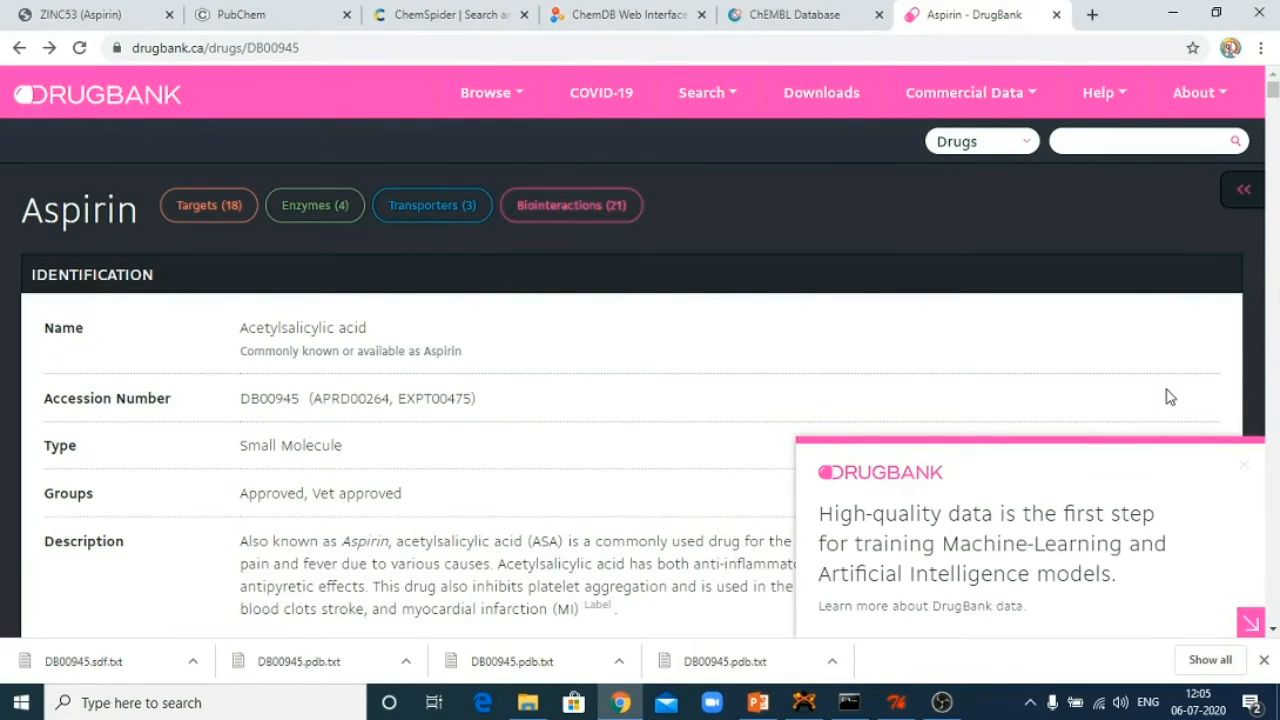
click(1264, 662)
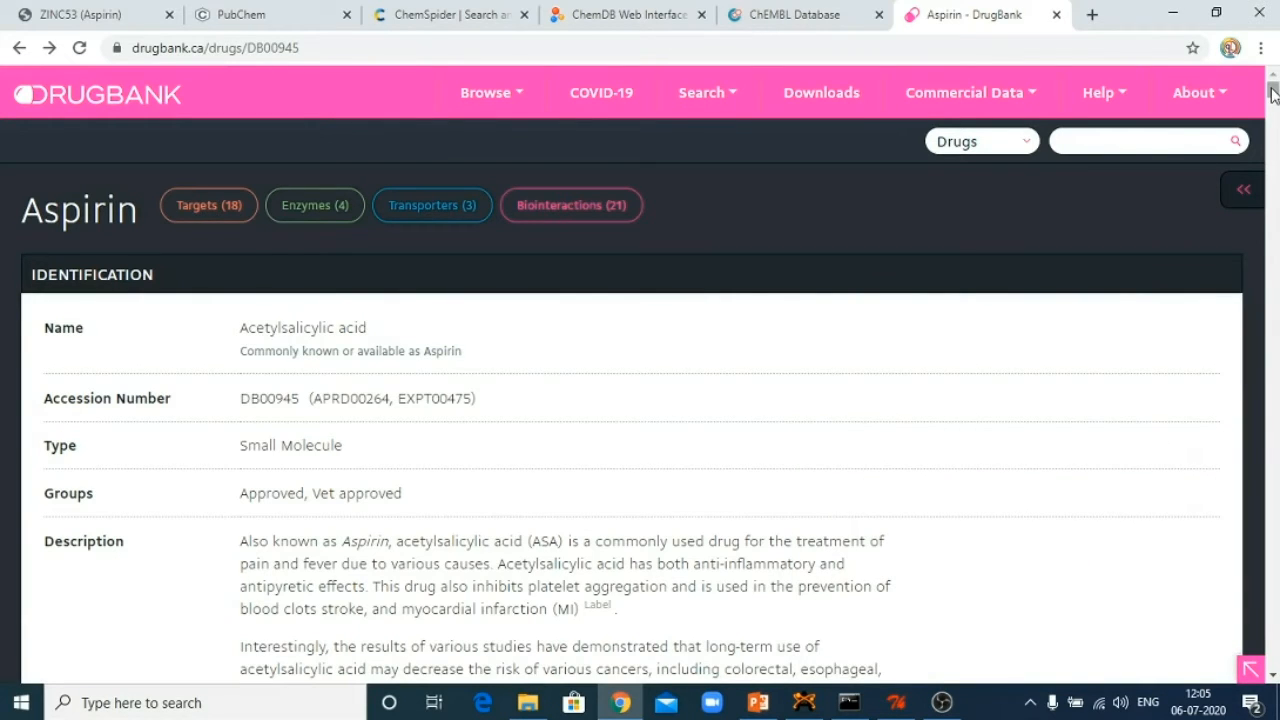
mouse_move(1272, 90)
mouse_down()
mouse_move(1273, 114)
mouse_move(1272, 97)
mouse_up()
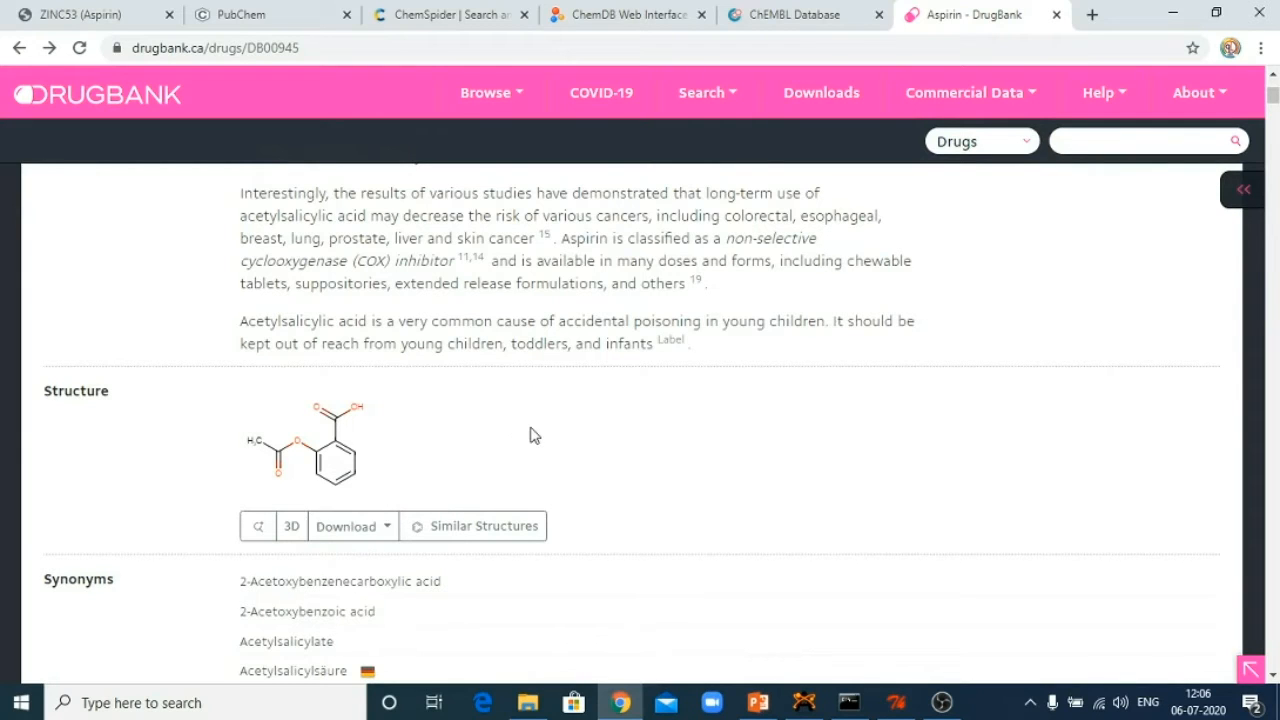
key(ctrl+f)
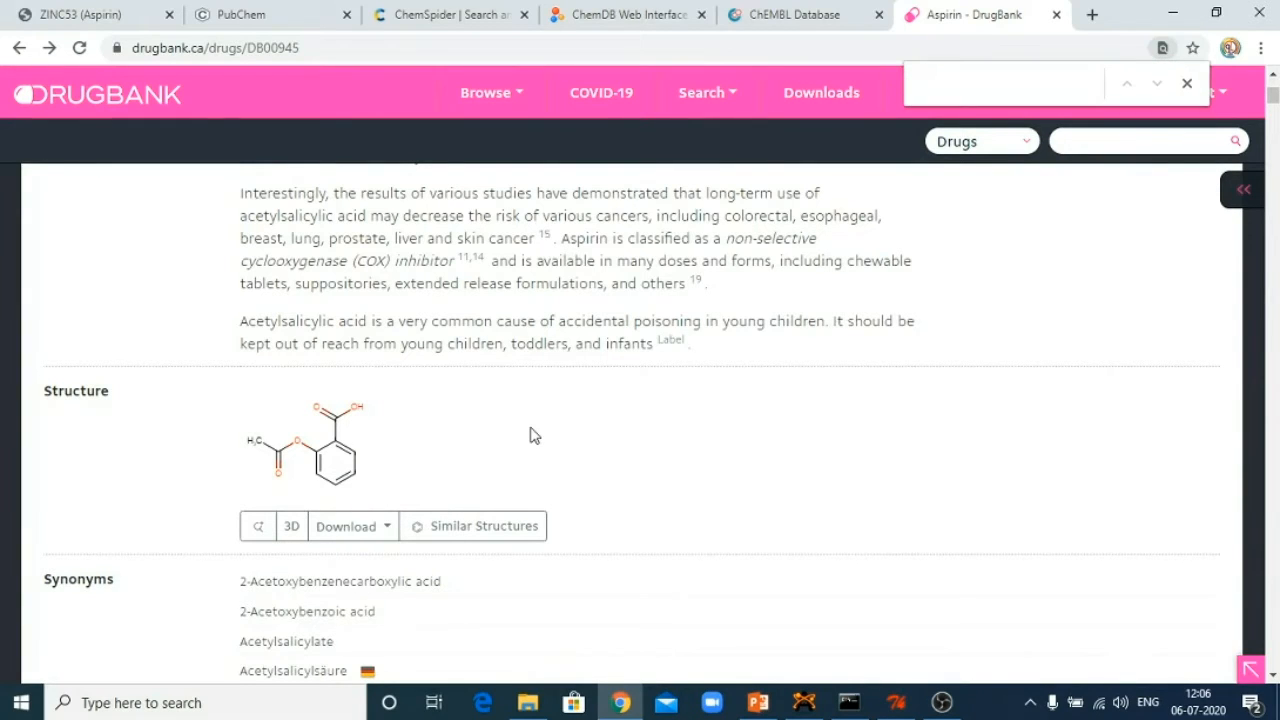
text(smile)
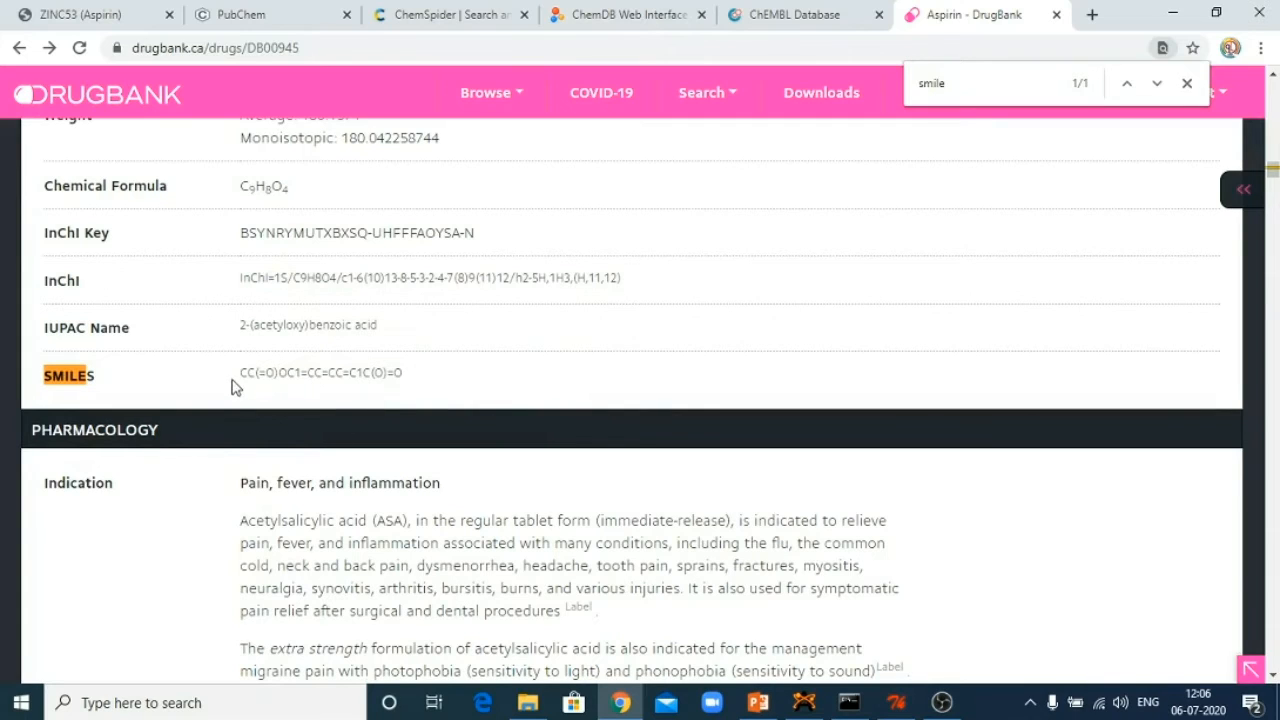
drag(288, 372, 417, 377)
key(ctrl+c)
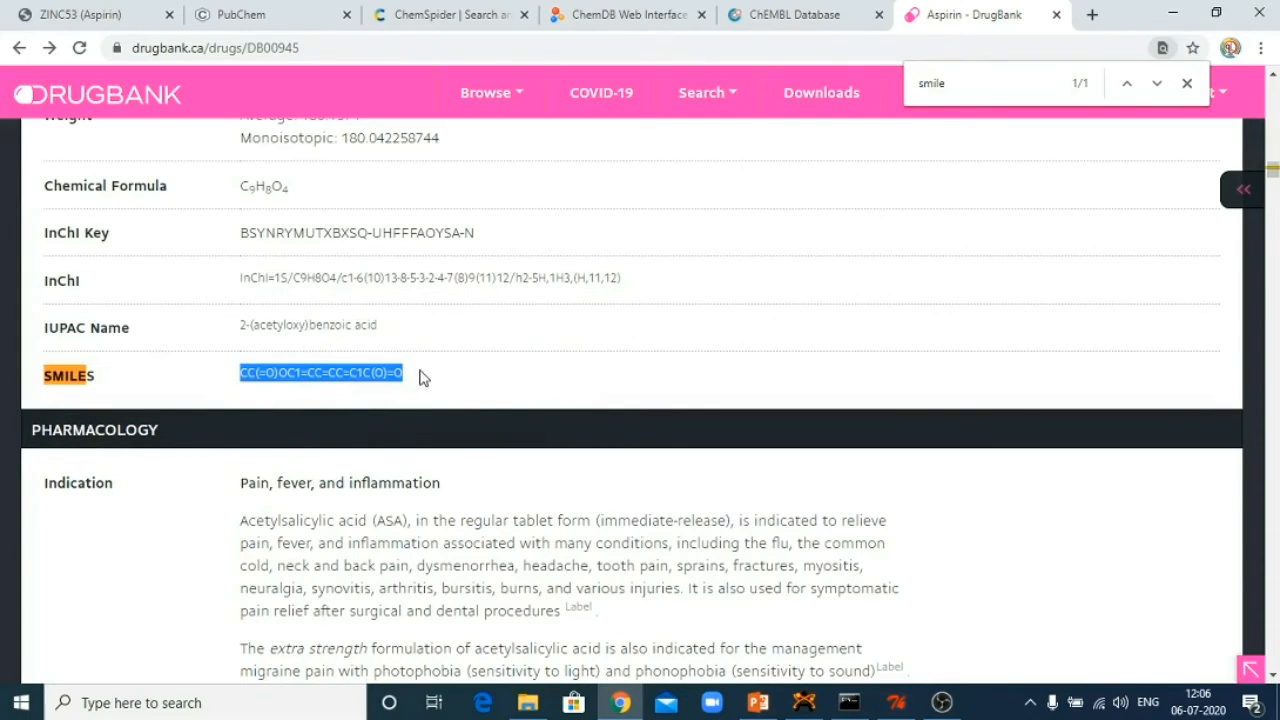
Switch to Avogadro and try to insert the copied SMILES fragment CC(=O)OC1=CC=CC=C1C(O)=O.
click(804, 702)
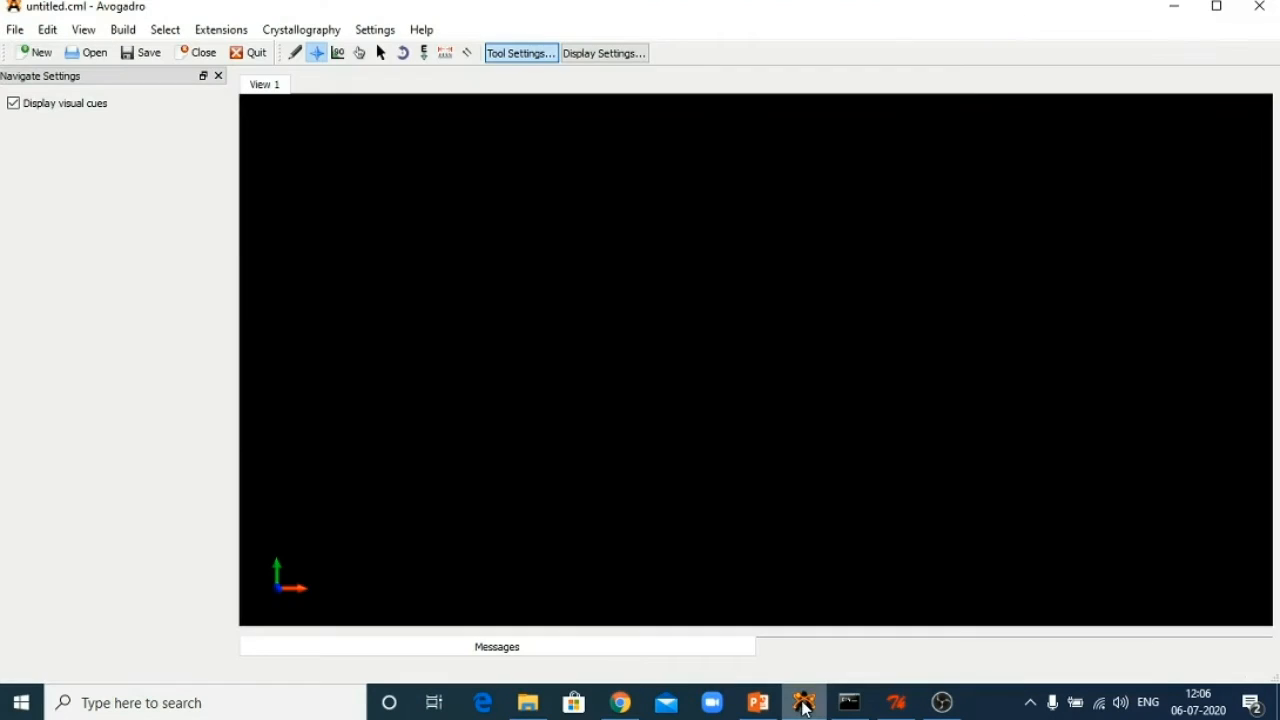
click(121, 31)
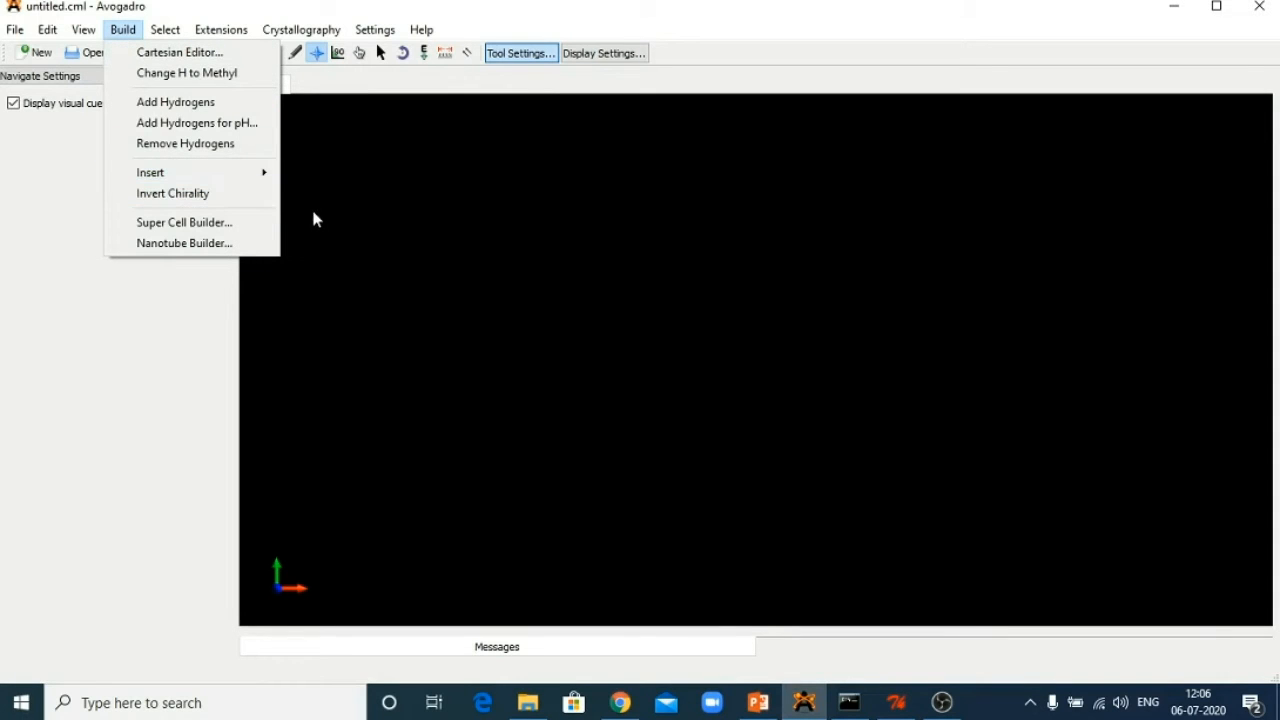
mouse_move(266, 175)
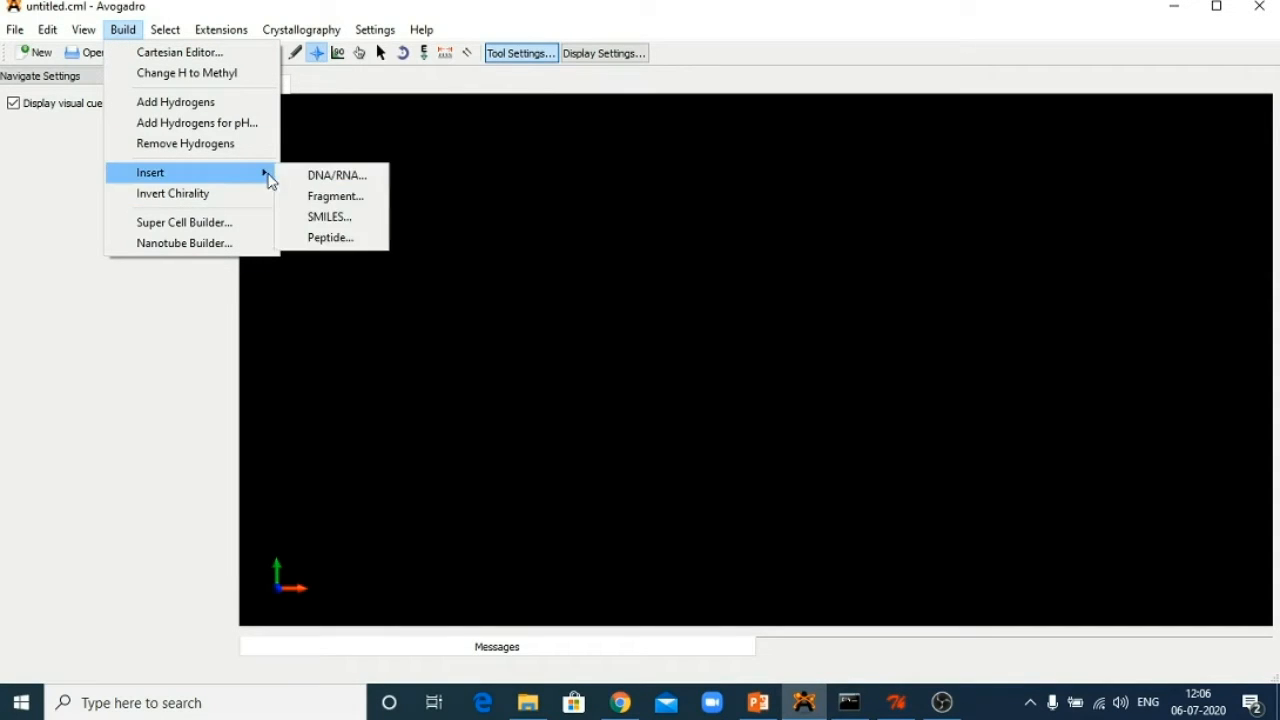
click(321, 217)
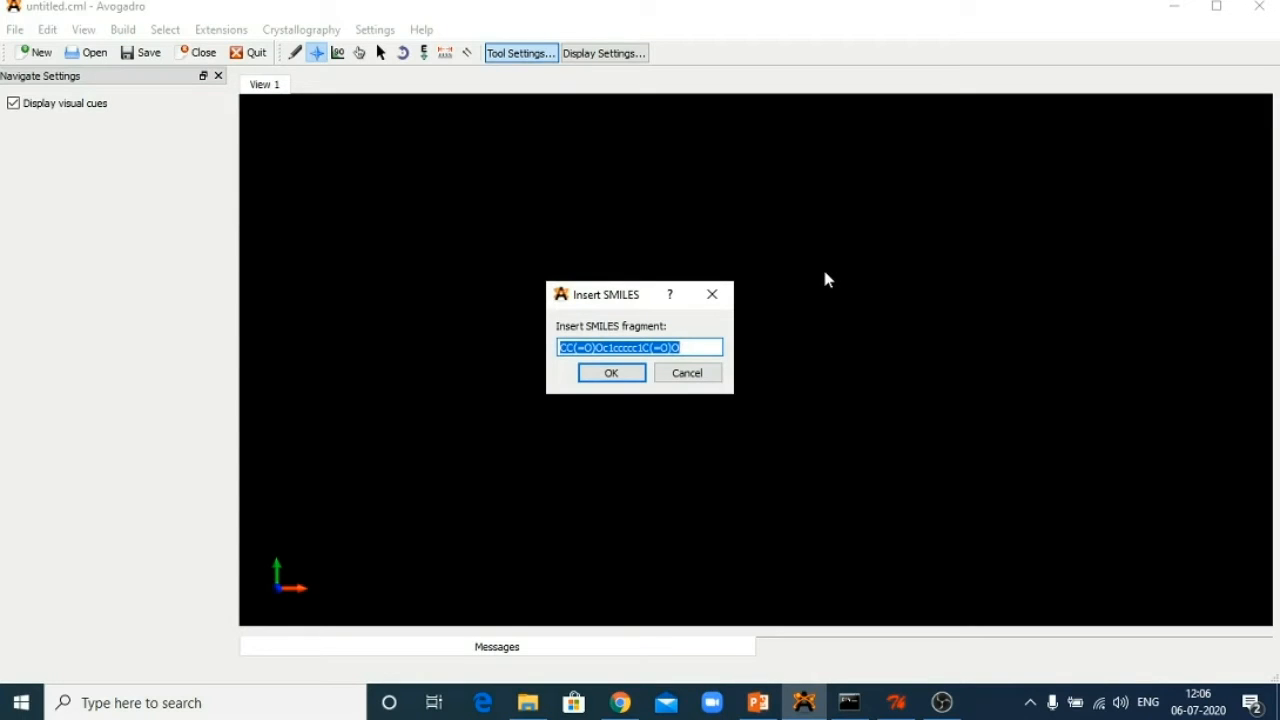
key(BackSpace)
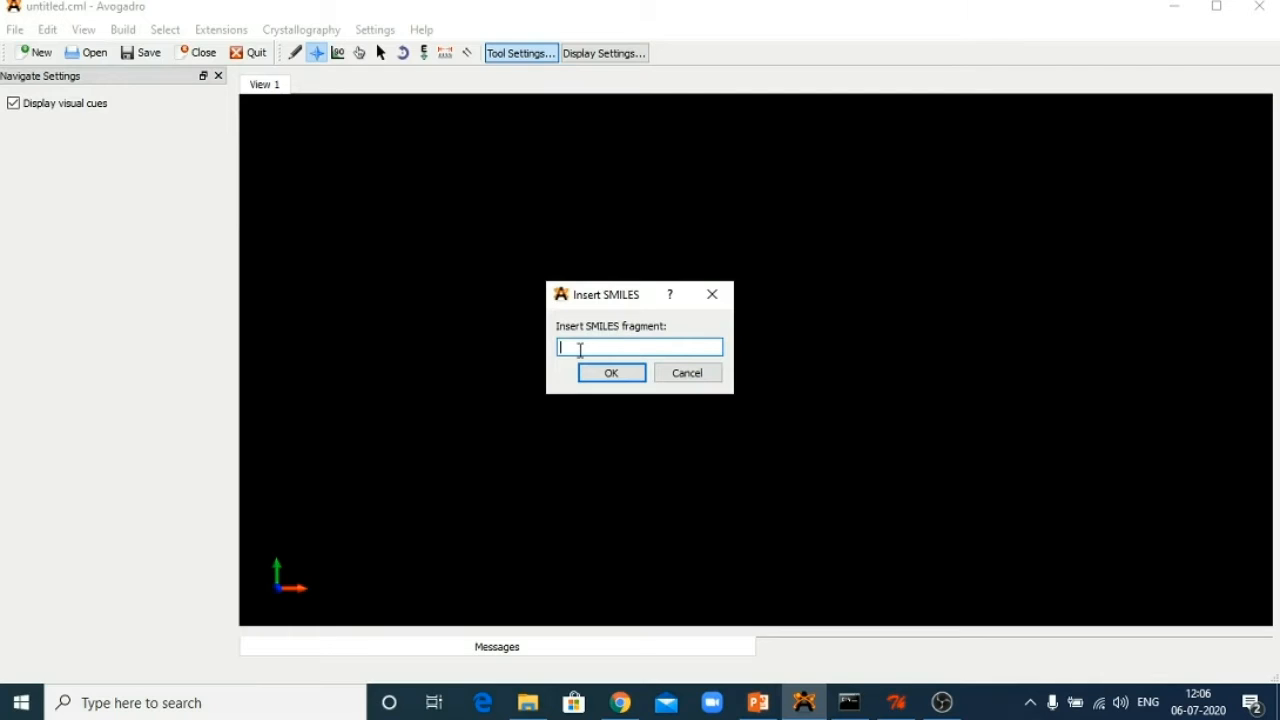
key(ctrl+v)
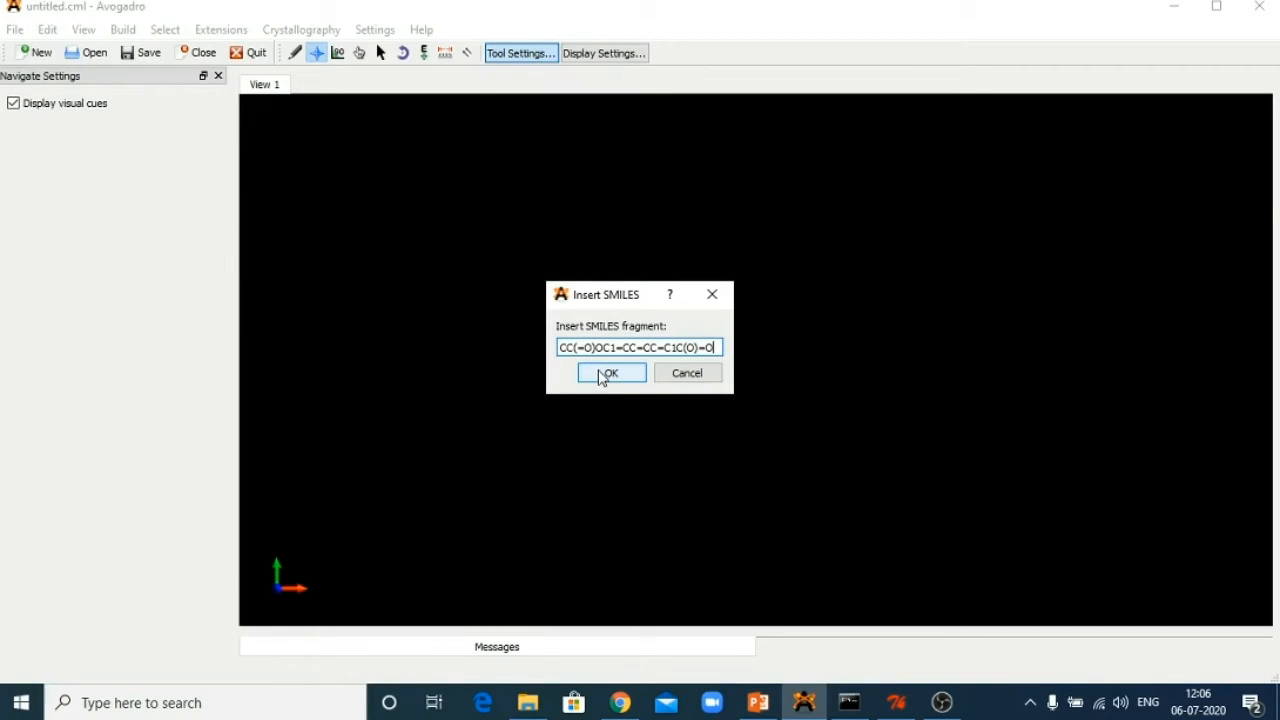
click(604, 374)
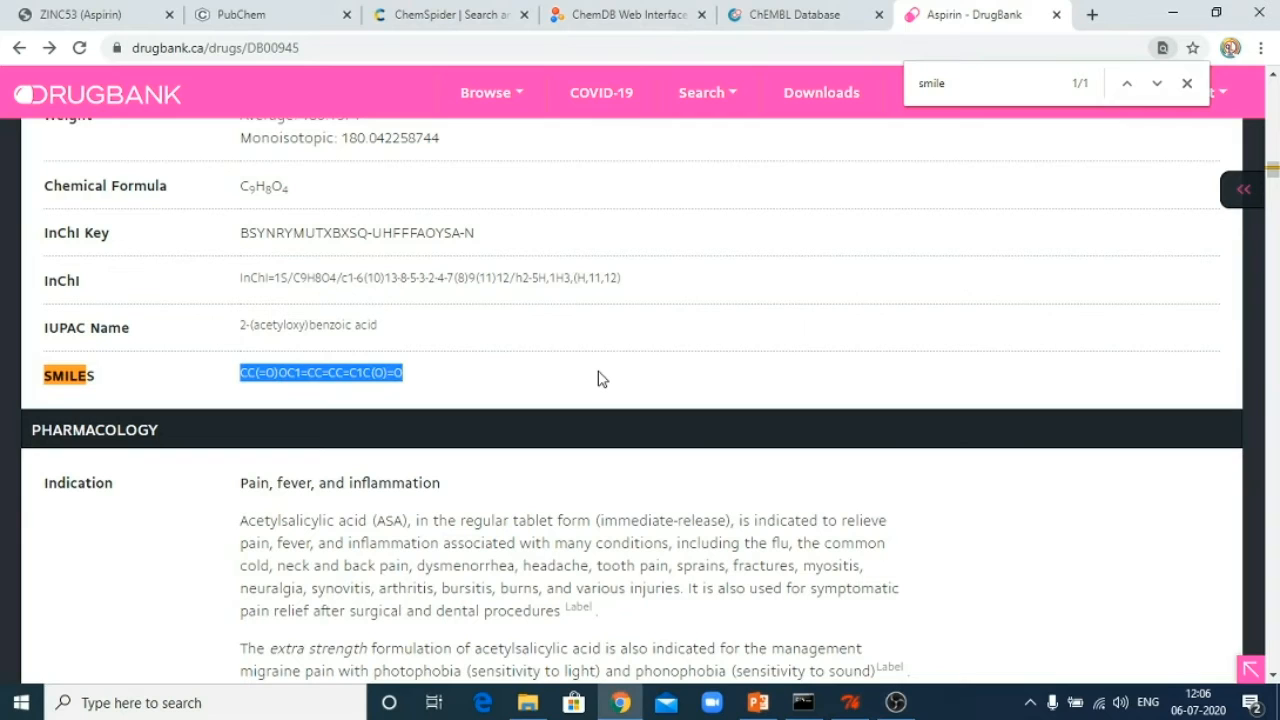
Relaunch Avogadro and build aspirin by inserting the SMILES fragment CC(=O)OC1=CC=CC=C1C(O)=O in place of the prefilled one.
click(168, 700)
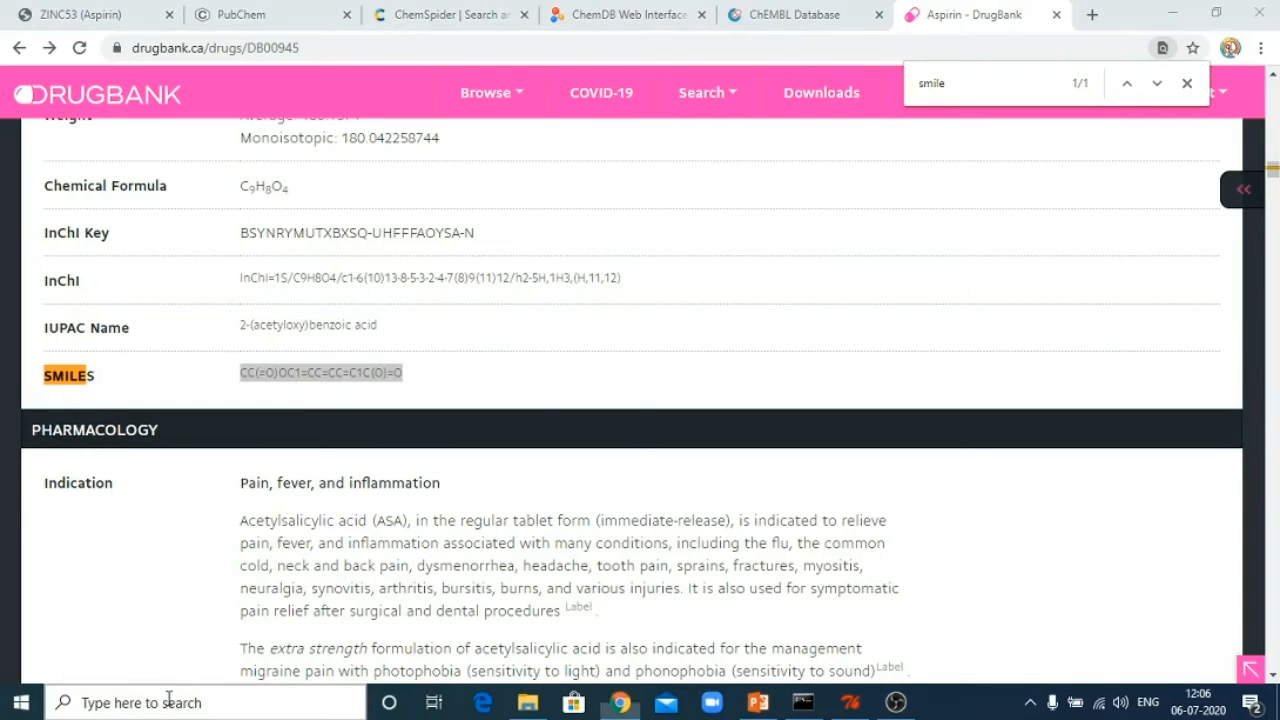
text(avo)
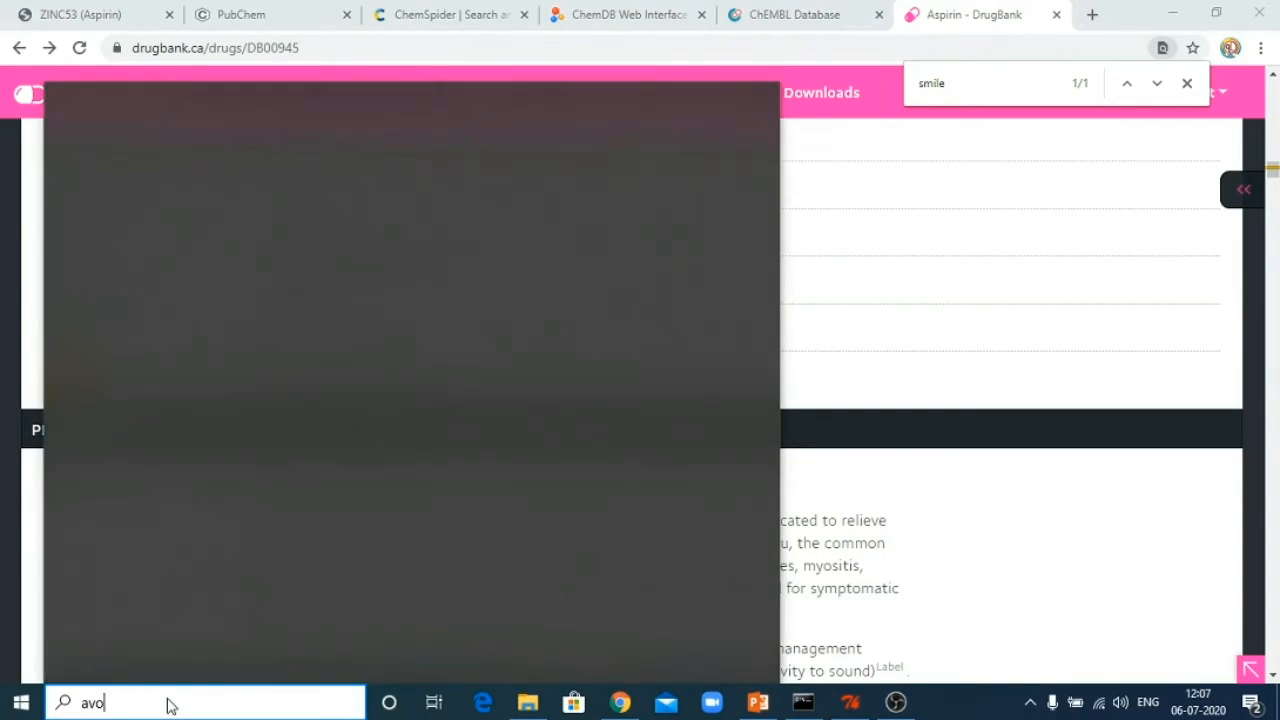
key(Return)
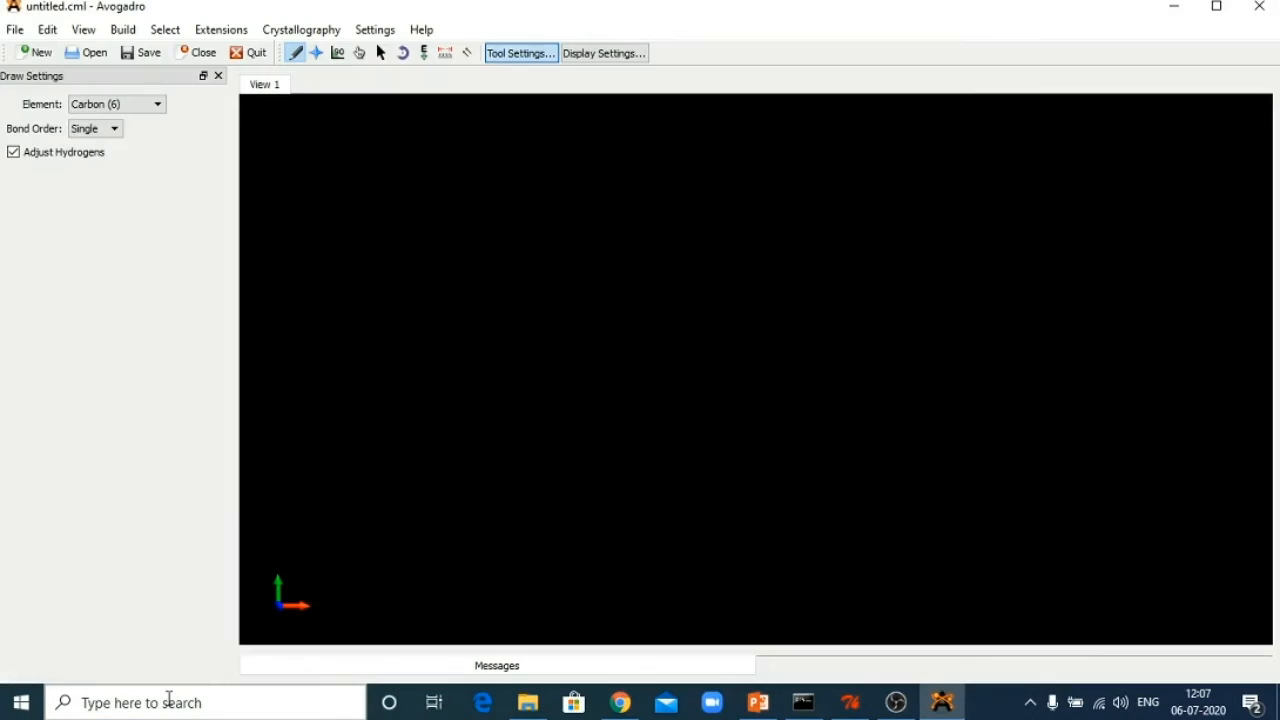
click(123, 31)
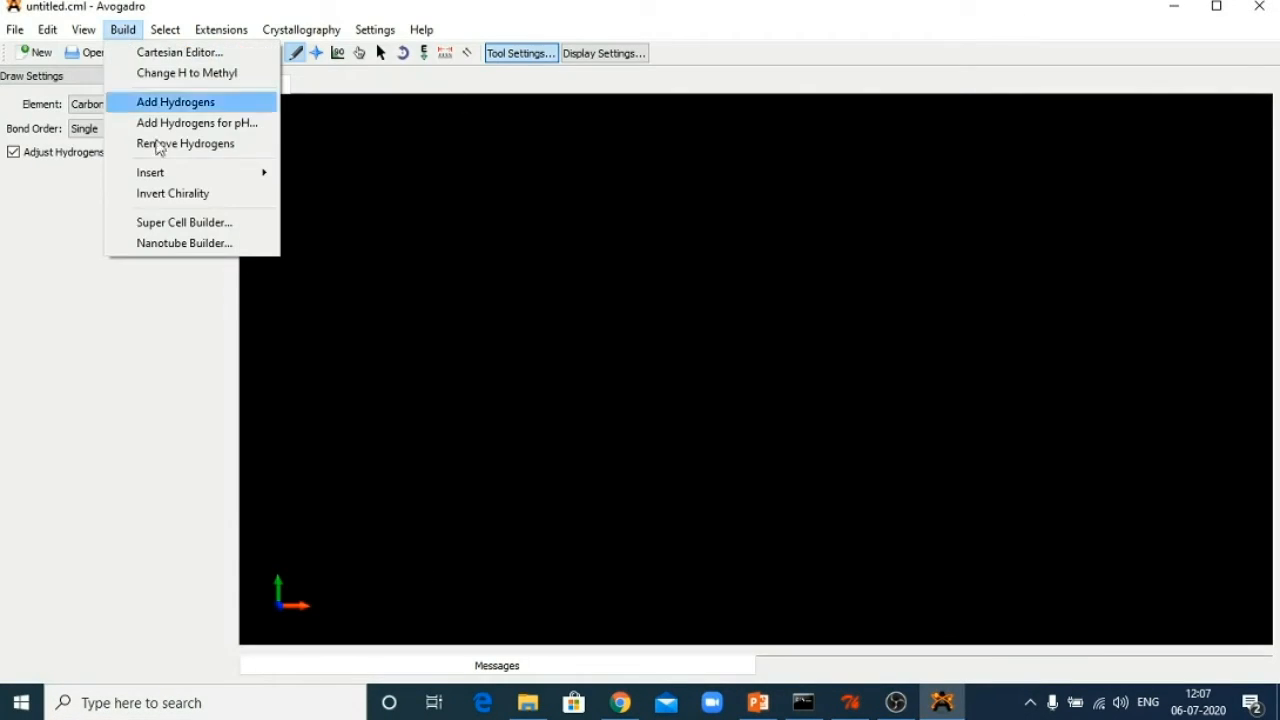
mouse_move(166, 174)
click(331, 217)
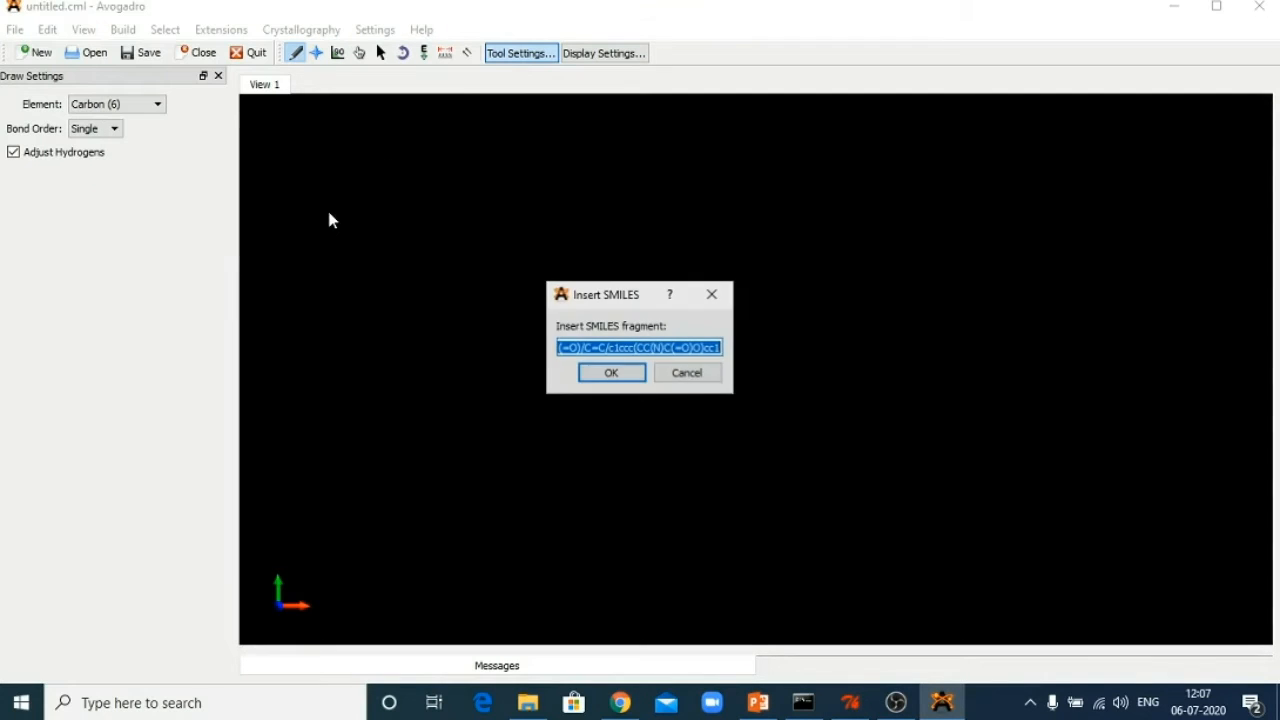
key(BackSpace)
key(ctrl+v)
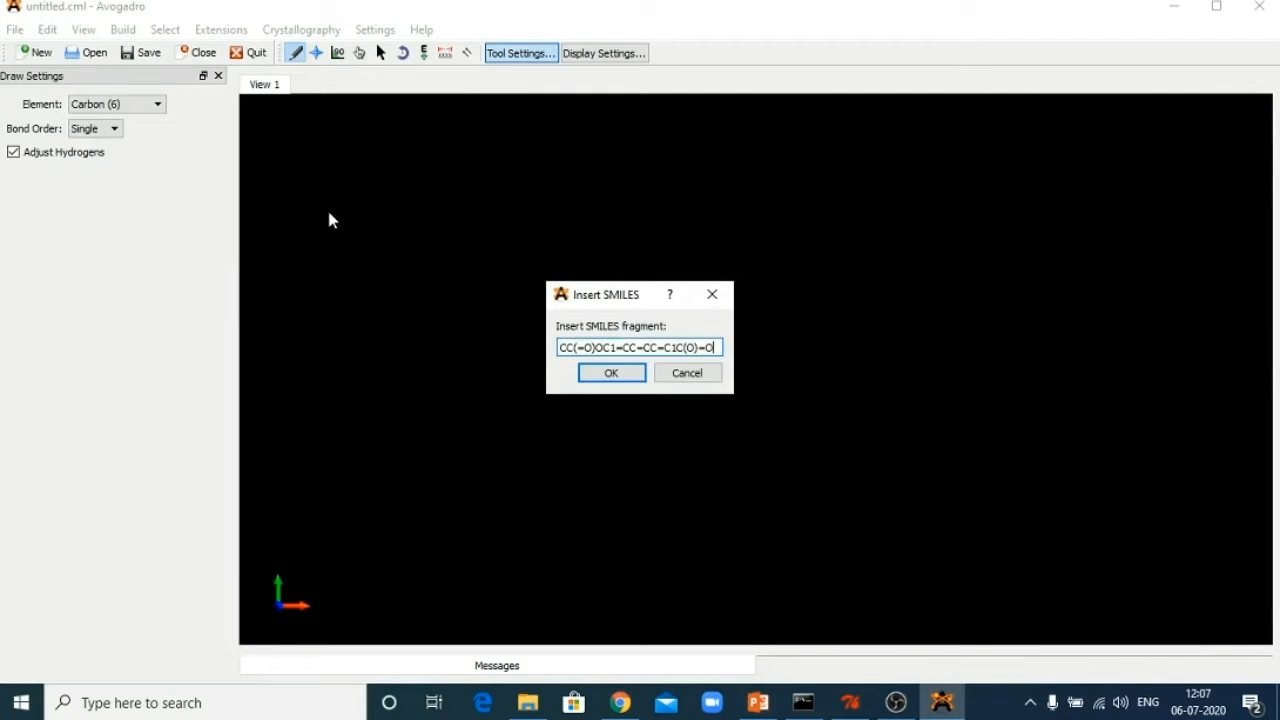
click(637, 376)
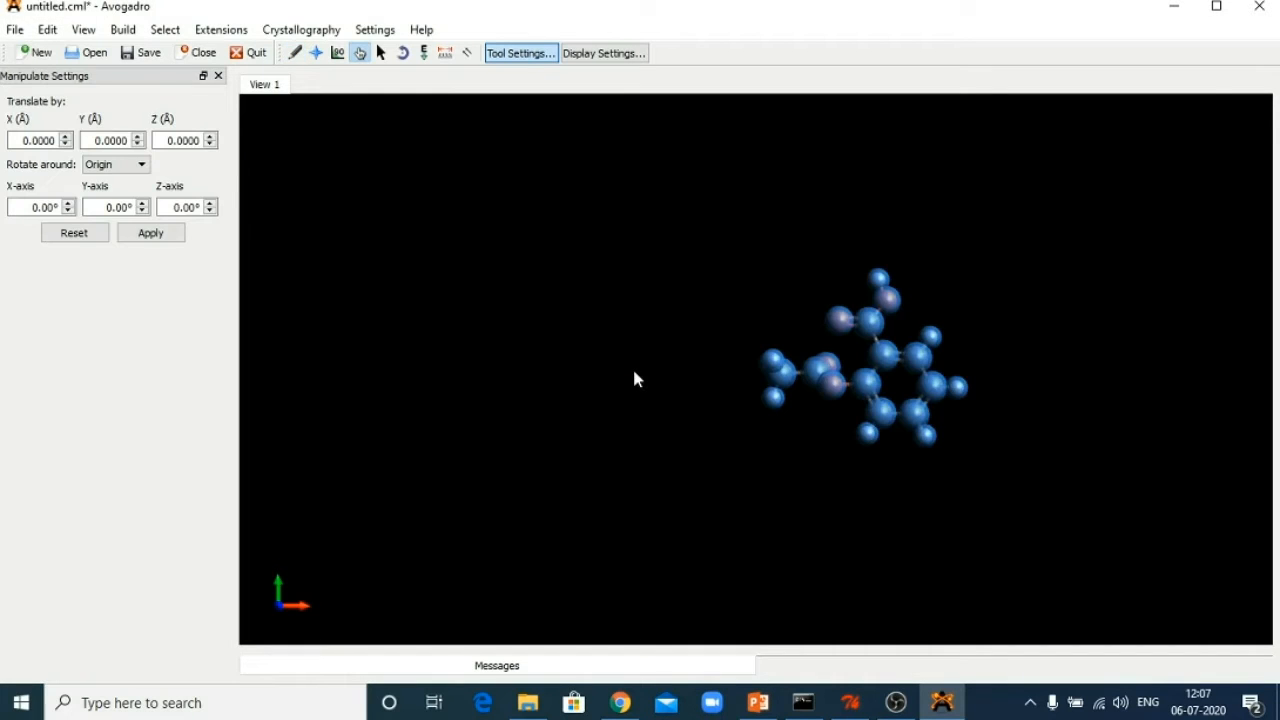
Move the inserted aspirin molecule to the middle of the view and rotate it so its ring faces the opposite side.
drag(1005, 348, 825, 375)
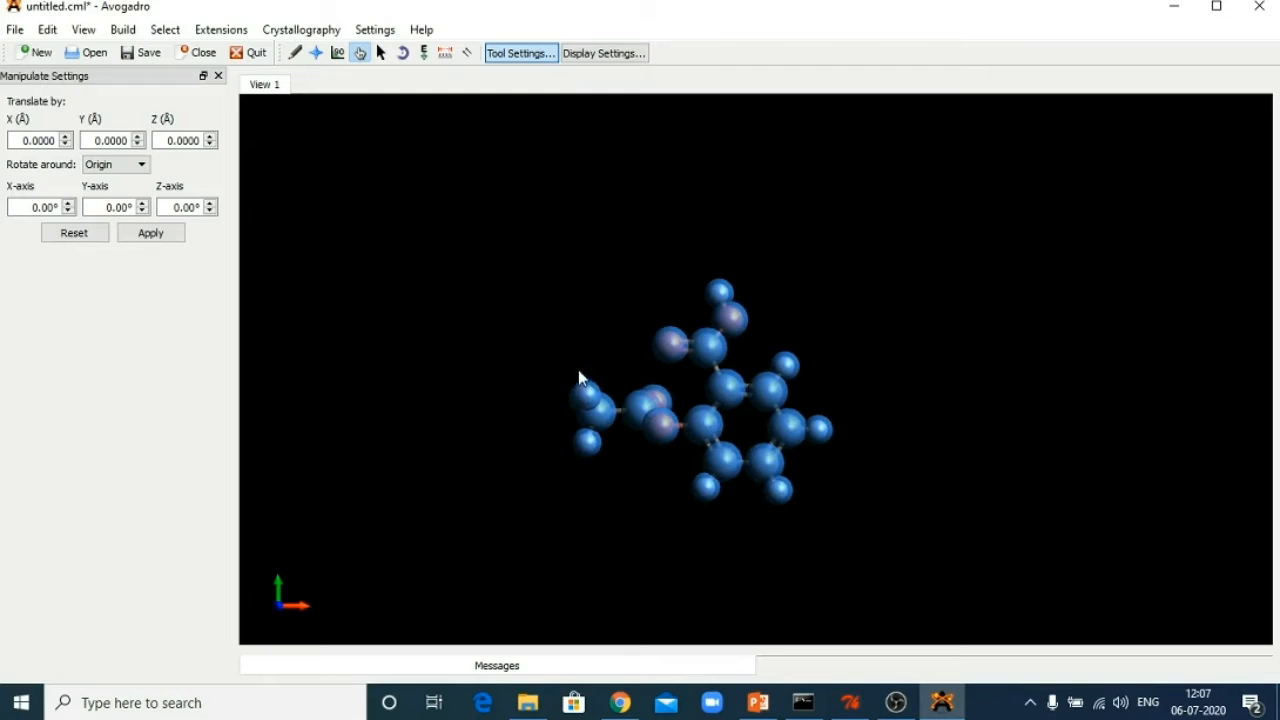
mouse_move(588, 365)
mouse_down()
mouse_move(594, 403)
mouse_move(596, 359)
mouse_up()
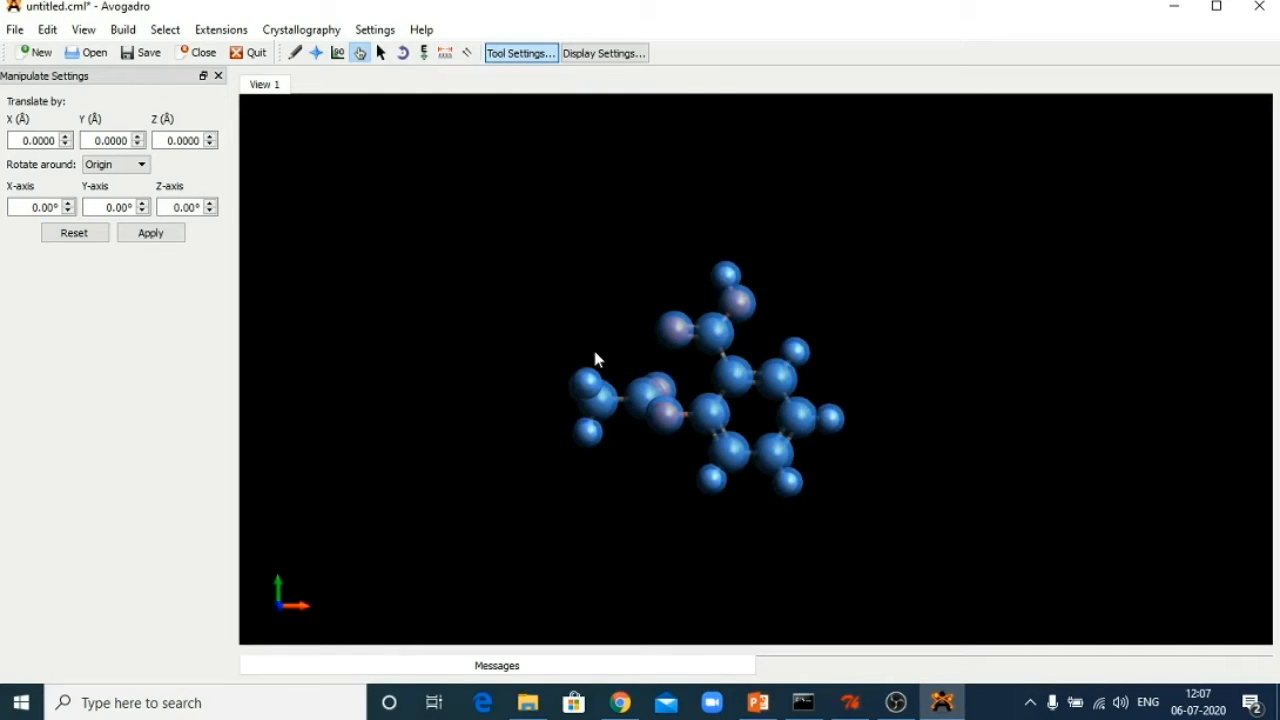
right_drag(782, 411, 409, 448)
right_drag(782, 474, 817, 474)
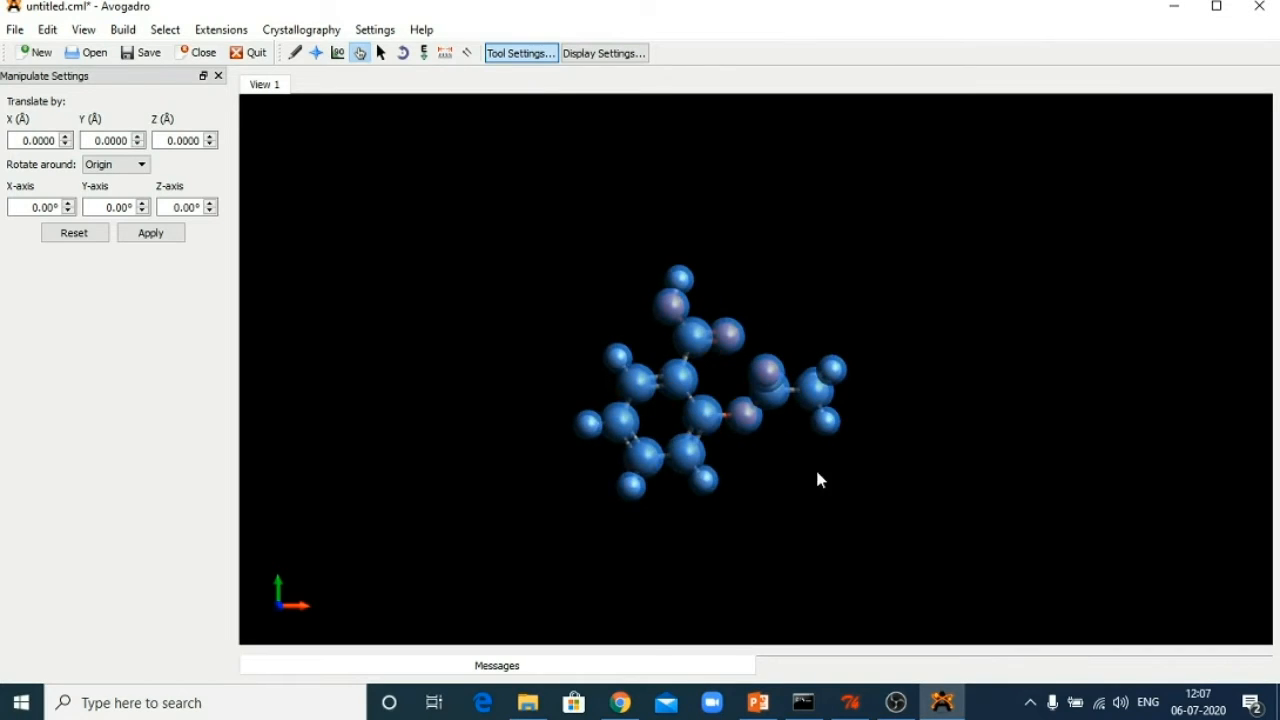
Save the aspirin molecule to the Desktop as aspirin in Sybyl Mol2 (*.mol2) format.
click(14, 32)
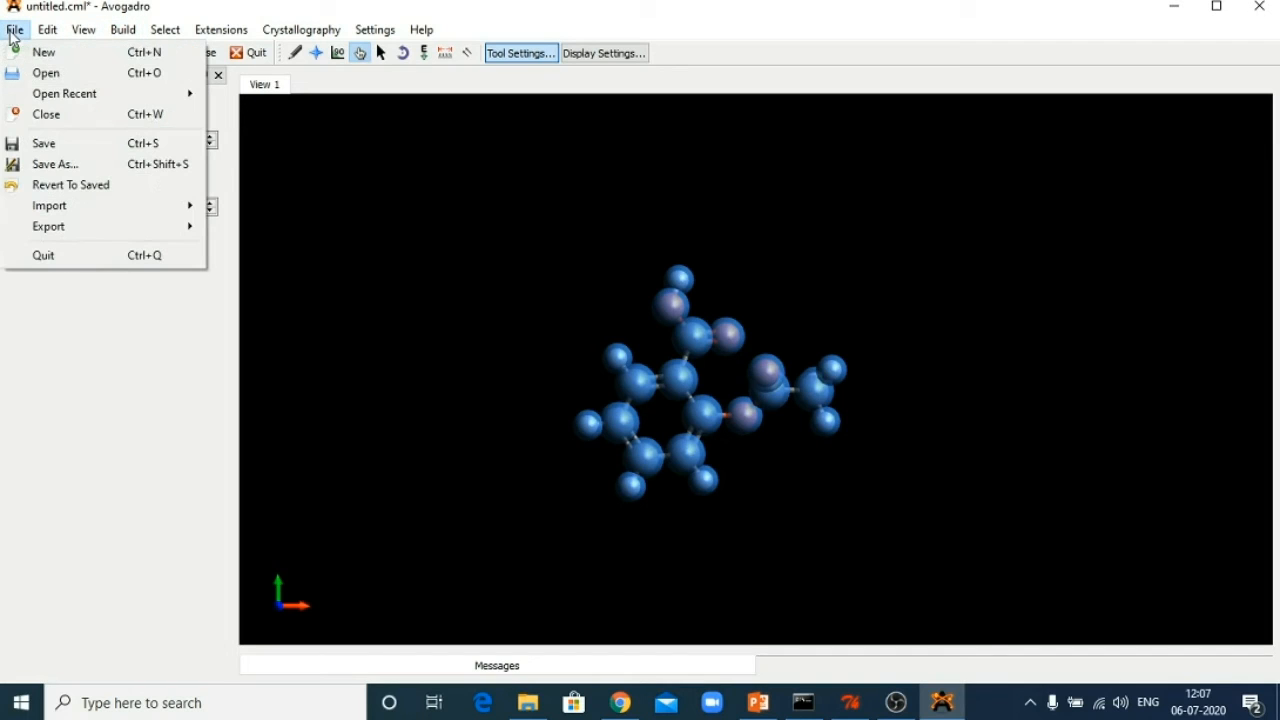
click(48, 166)
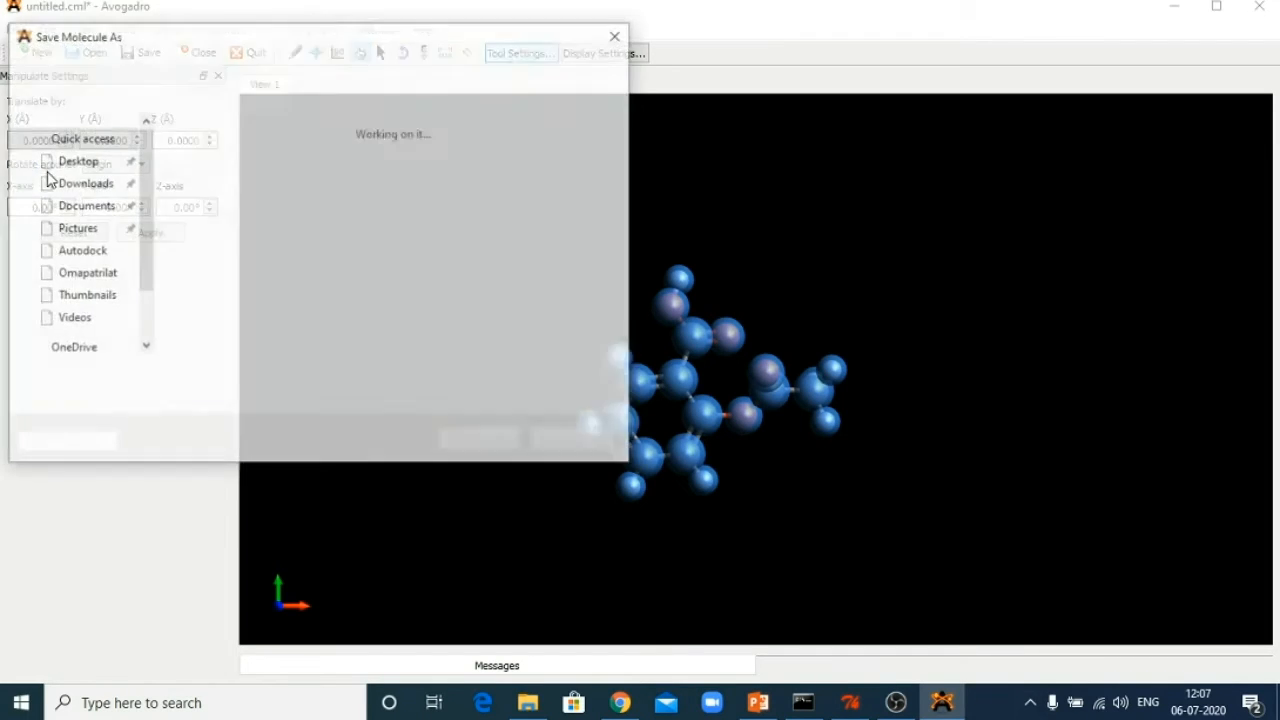
click(112, 162)
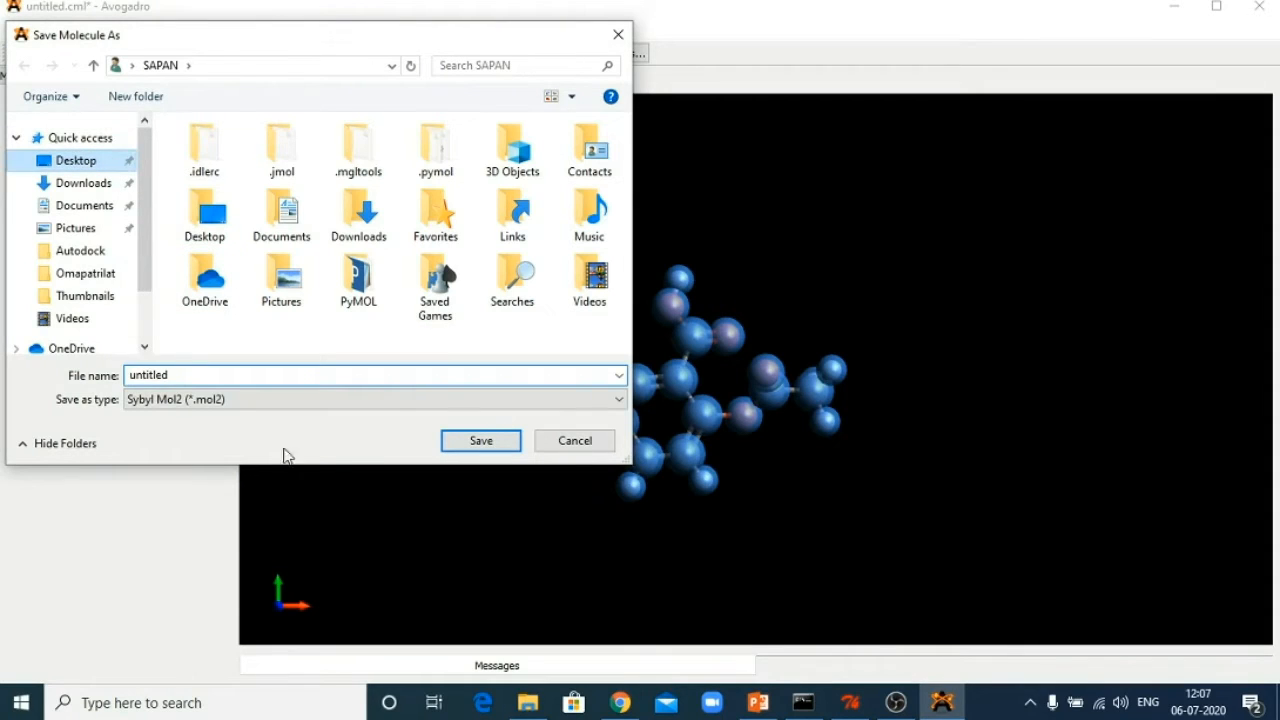
double_click(232, 369)
text(aspirin)
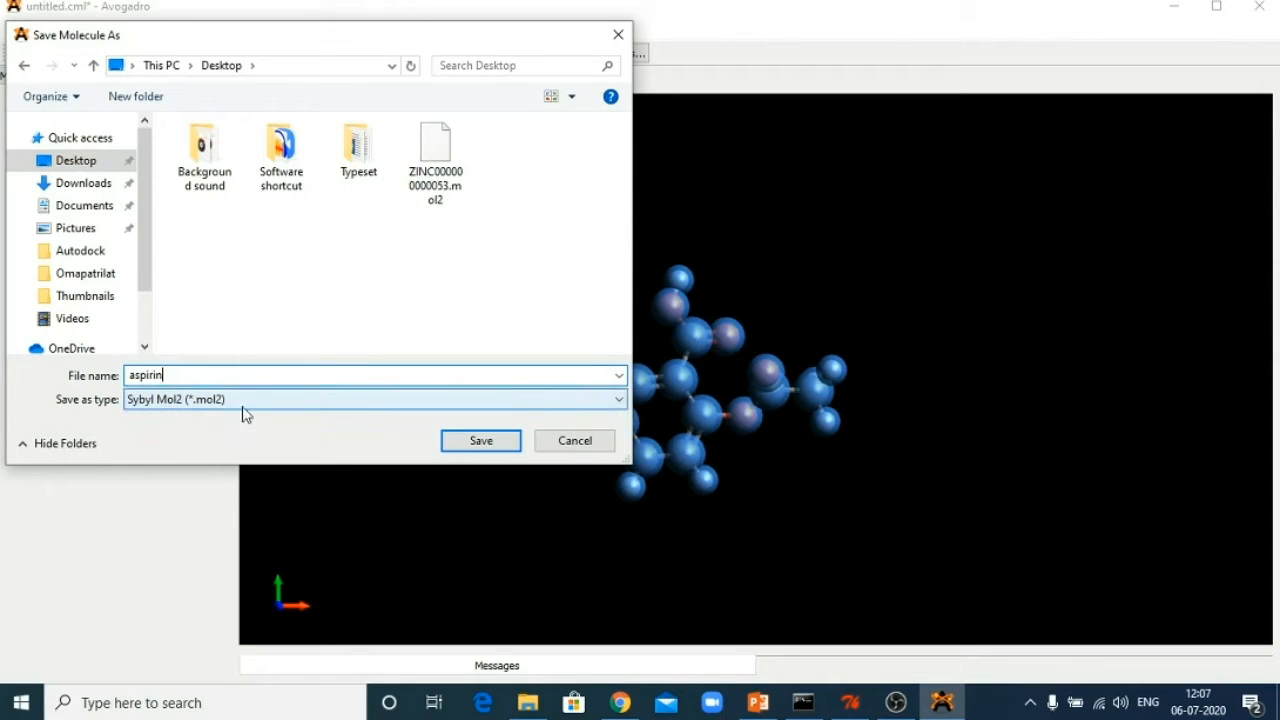
click(495, 444)
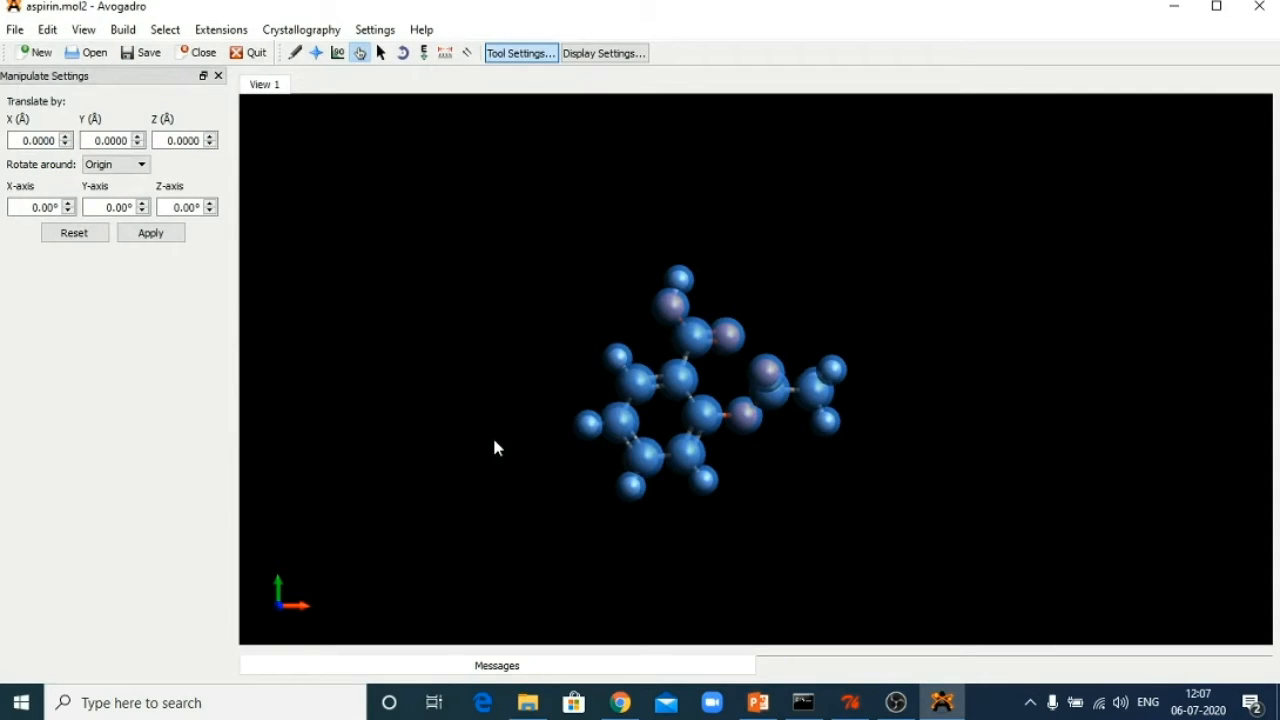
Switch to AutoDockTools, load aspirin.mol2 from the Desktop as the ligand by listing all file types, and dismiss the setup summary.
click(859, 713)
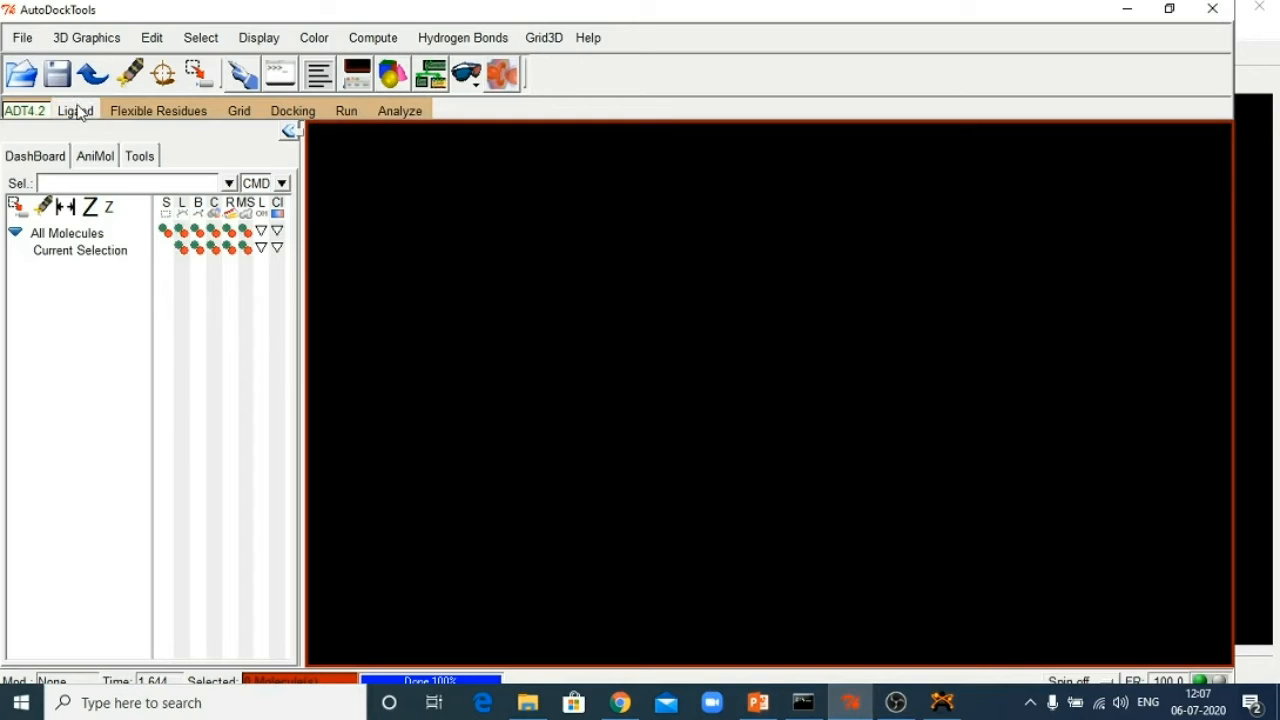
click(76, 110)
mouse_move(97, 155)
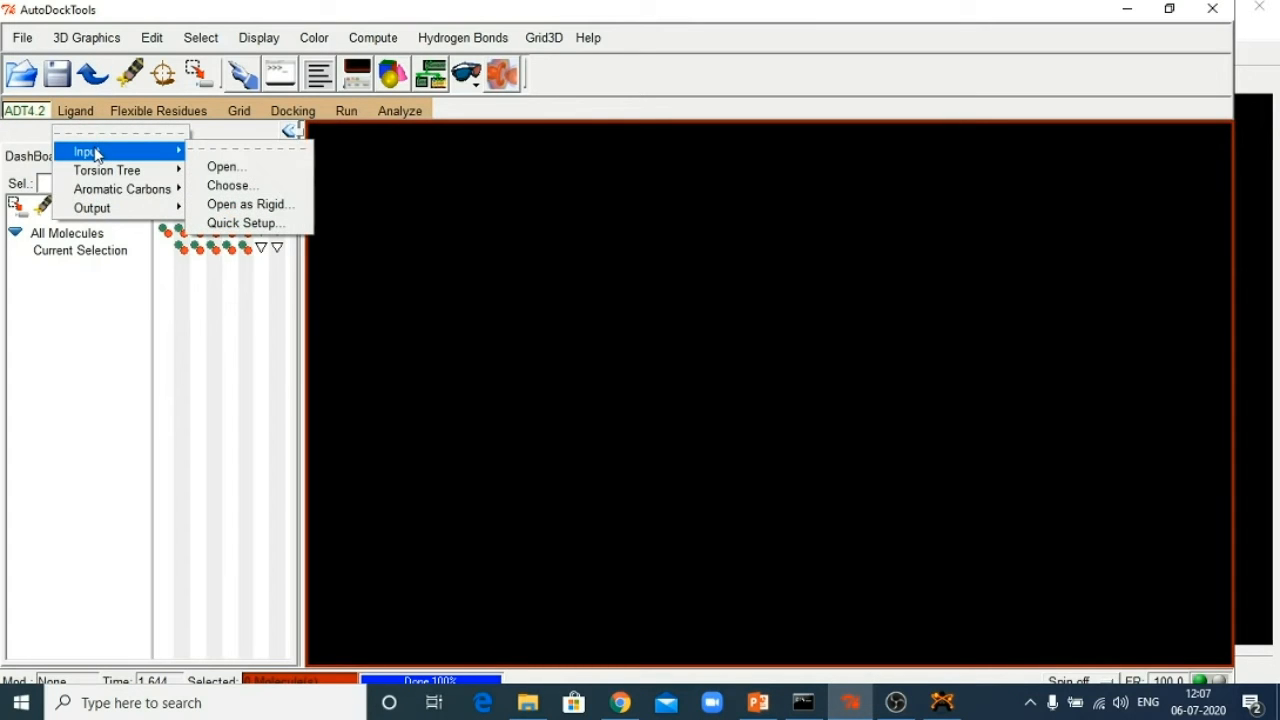
click(231, 168)
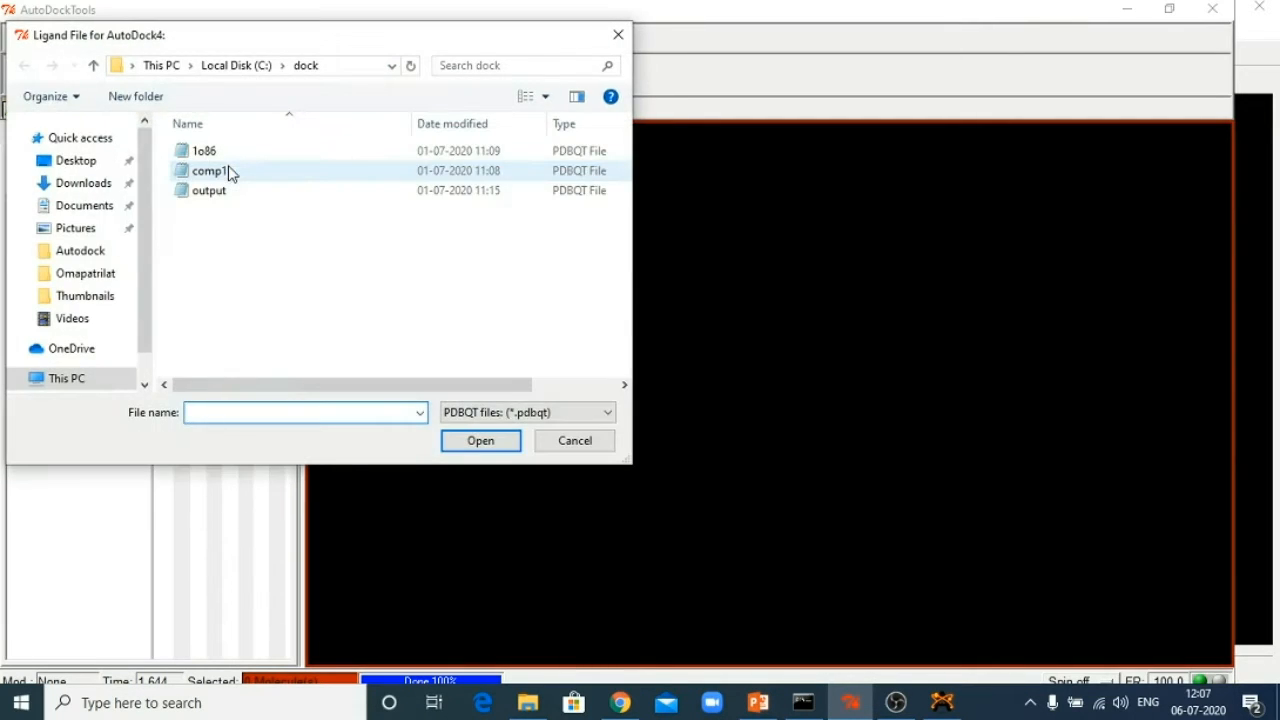
click(87, 163)
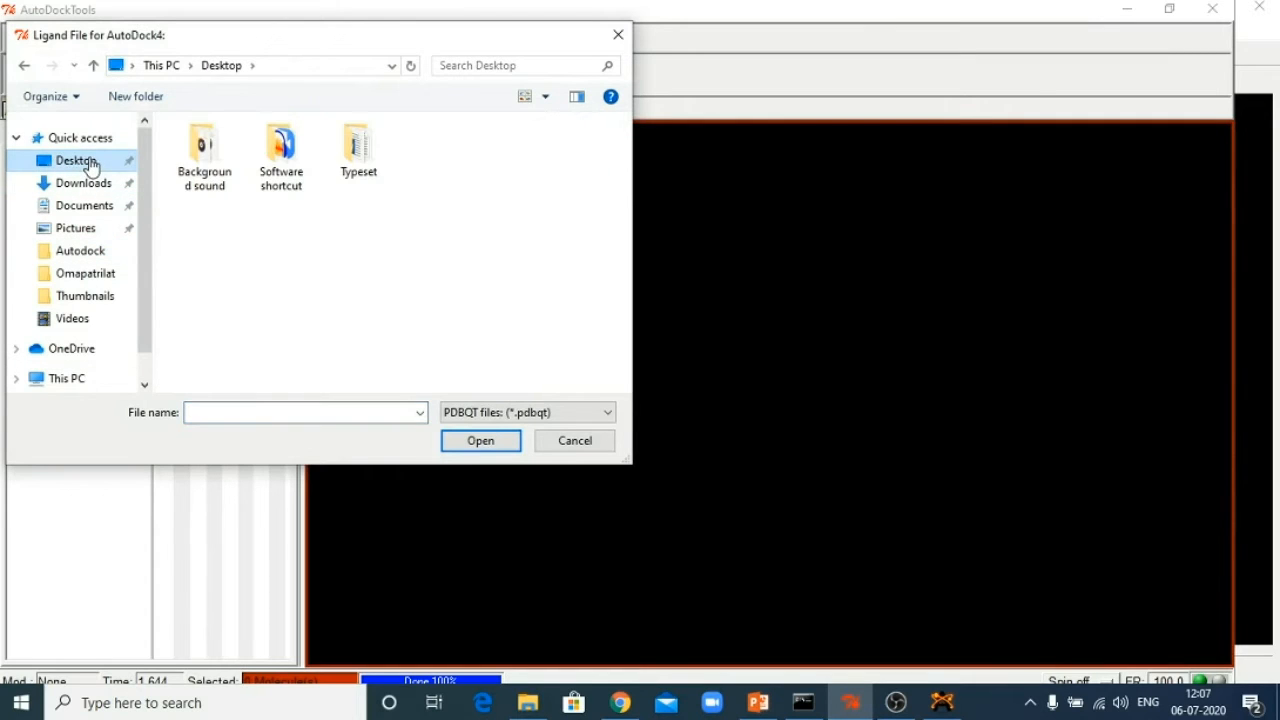
click(486, 412)
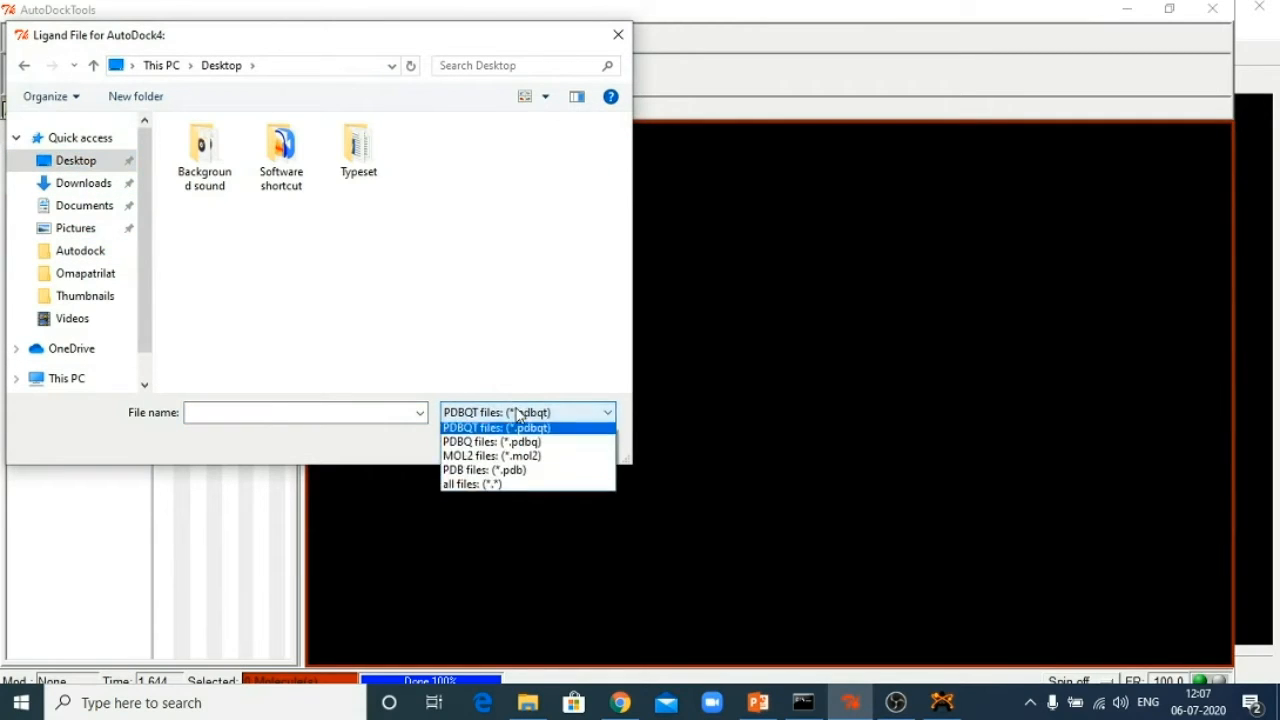
click(478, 488)
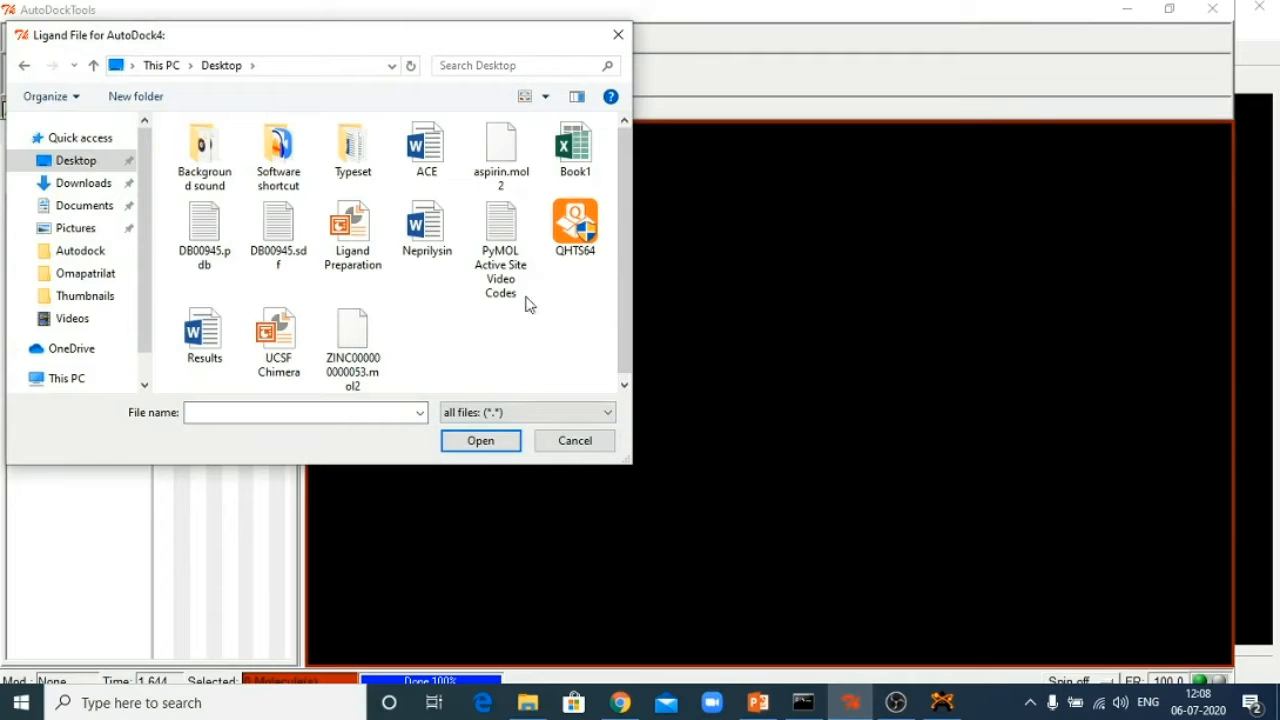
click(500, 150)
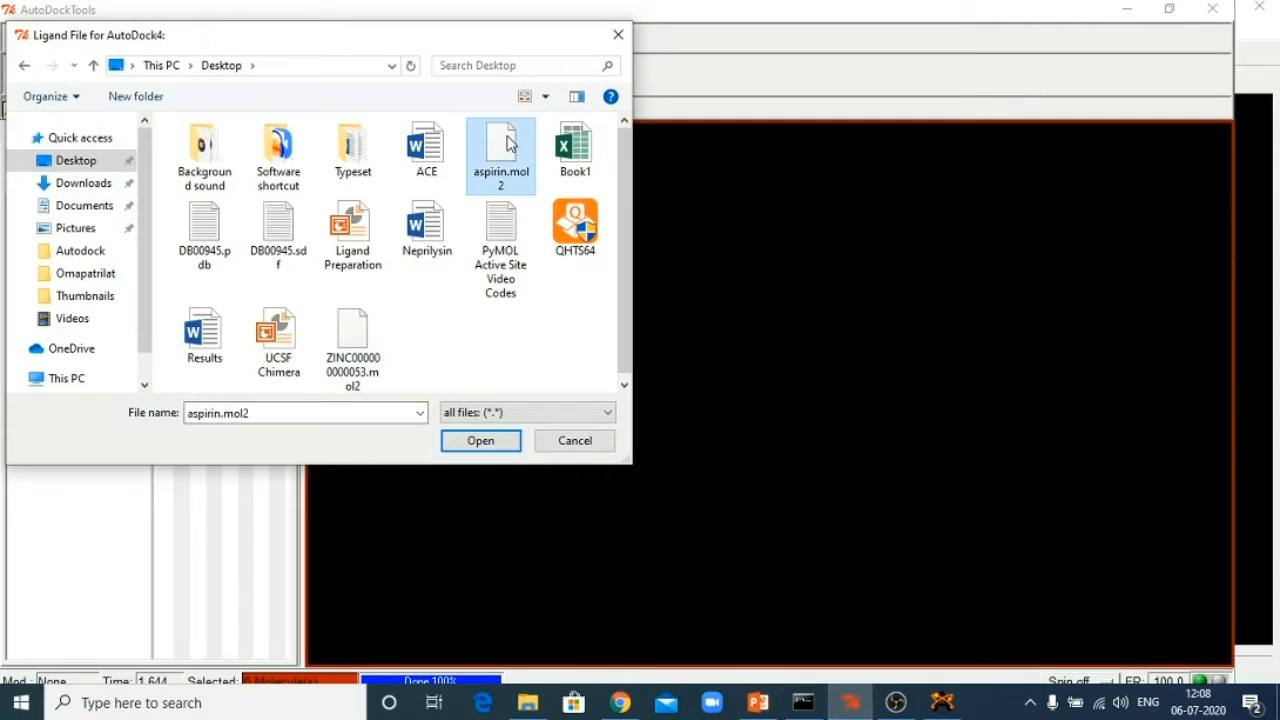
click(481, 441)
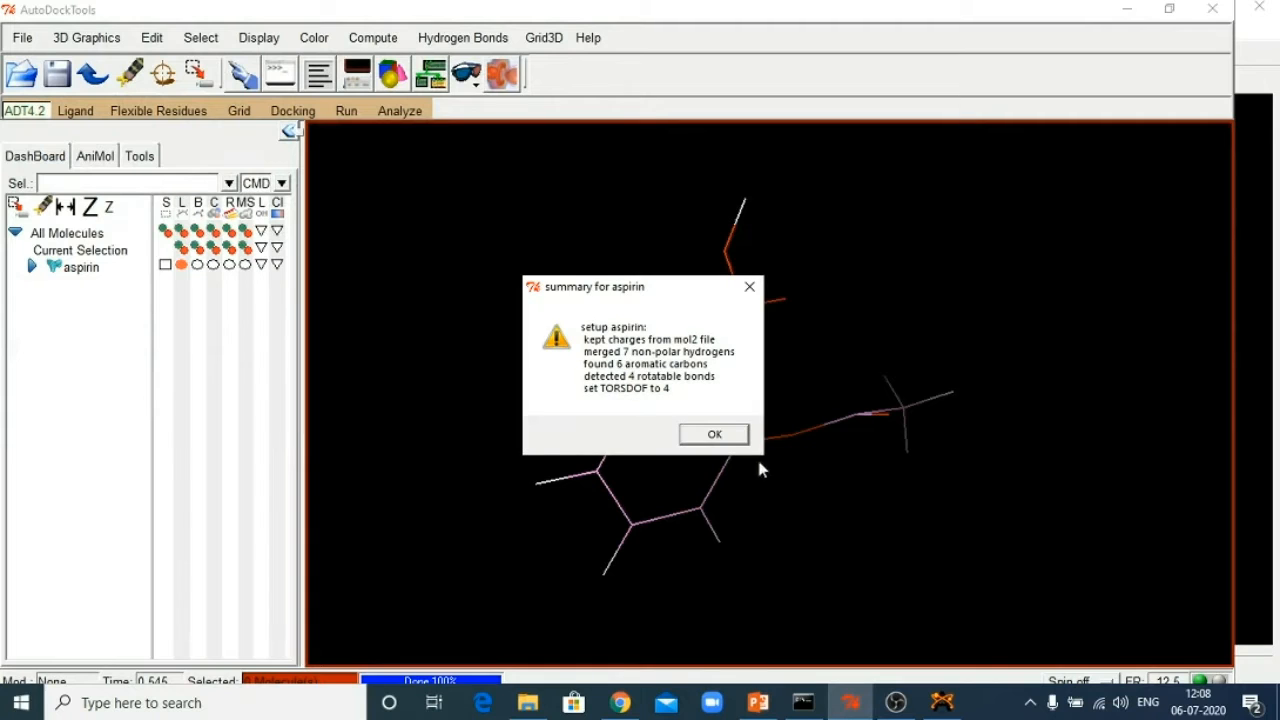
click(715, 436)
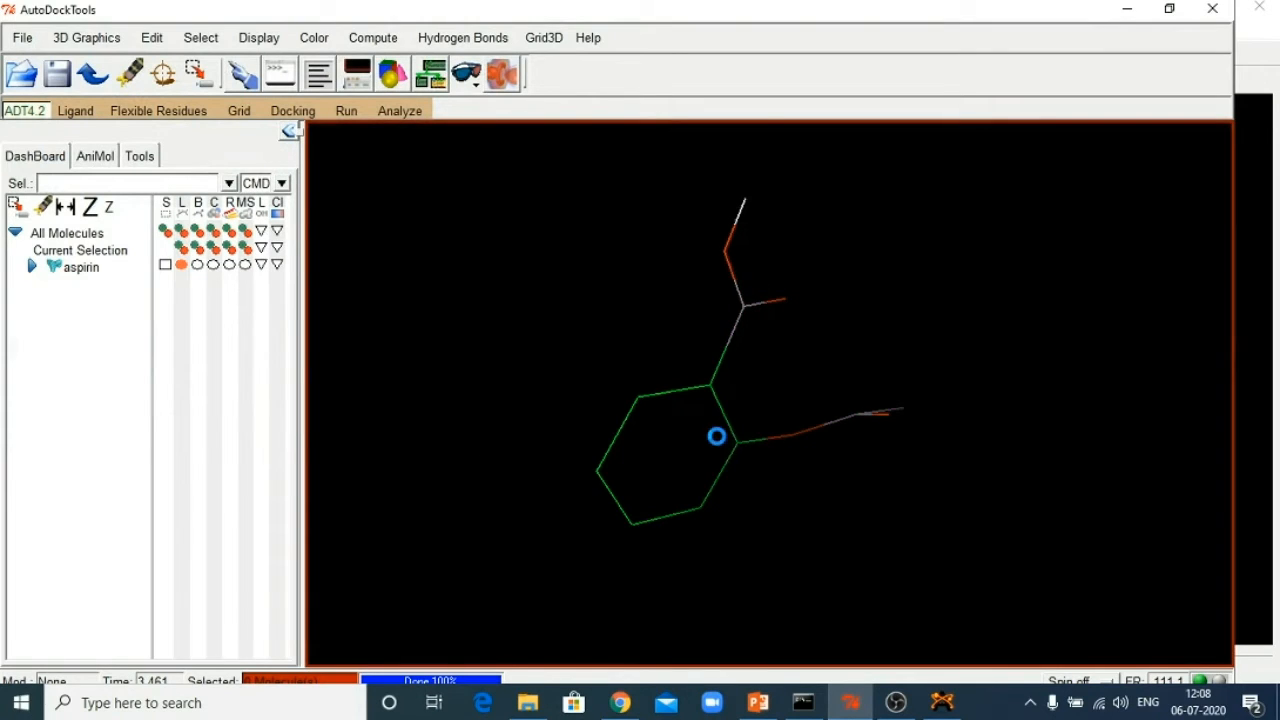
Rotate the loaded aspirin ligand to examine its structure from several angles.
drag(815, 388, 618, 327)
drag(842, 400, 786, 452)
drag(620, 342, 783, 399)
drag(666, 286, 860, 450)
drag(670, 347, 860, 485)
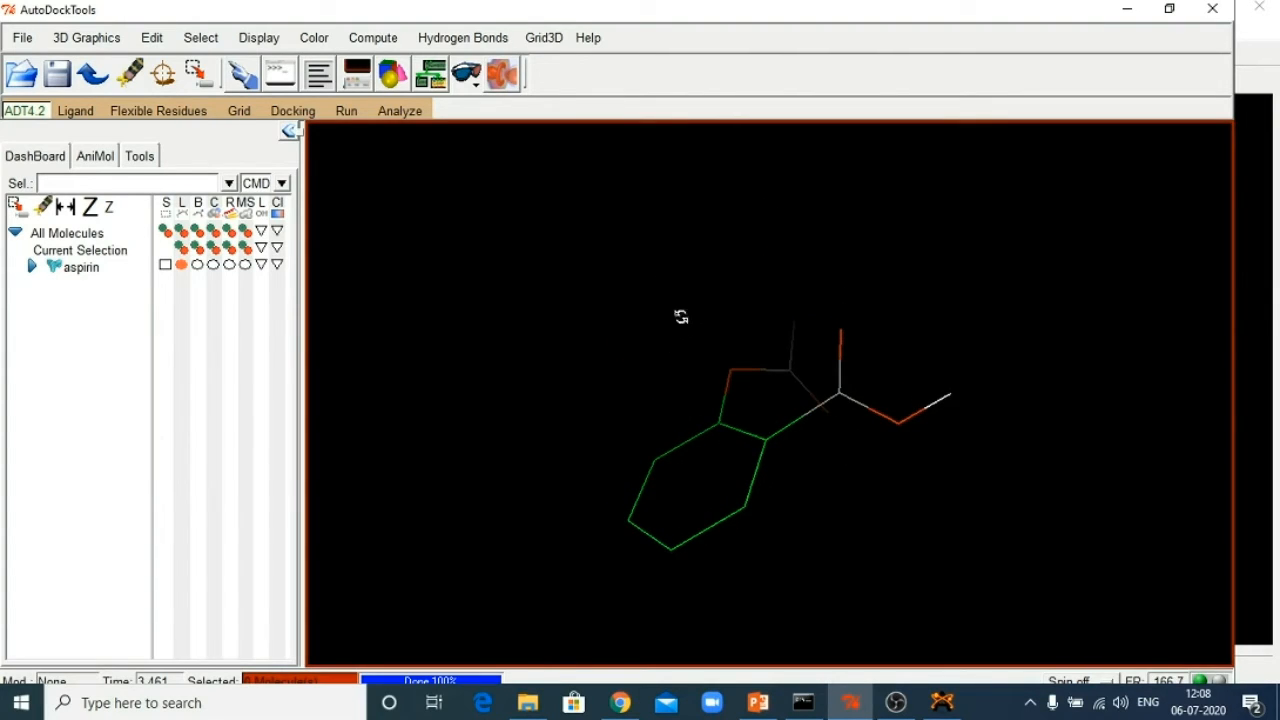
drag(681, 319, 835, 447)
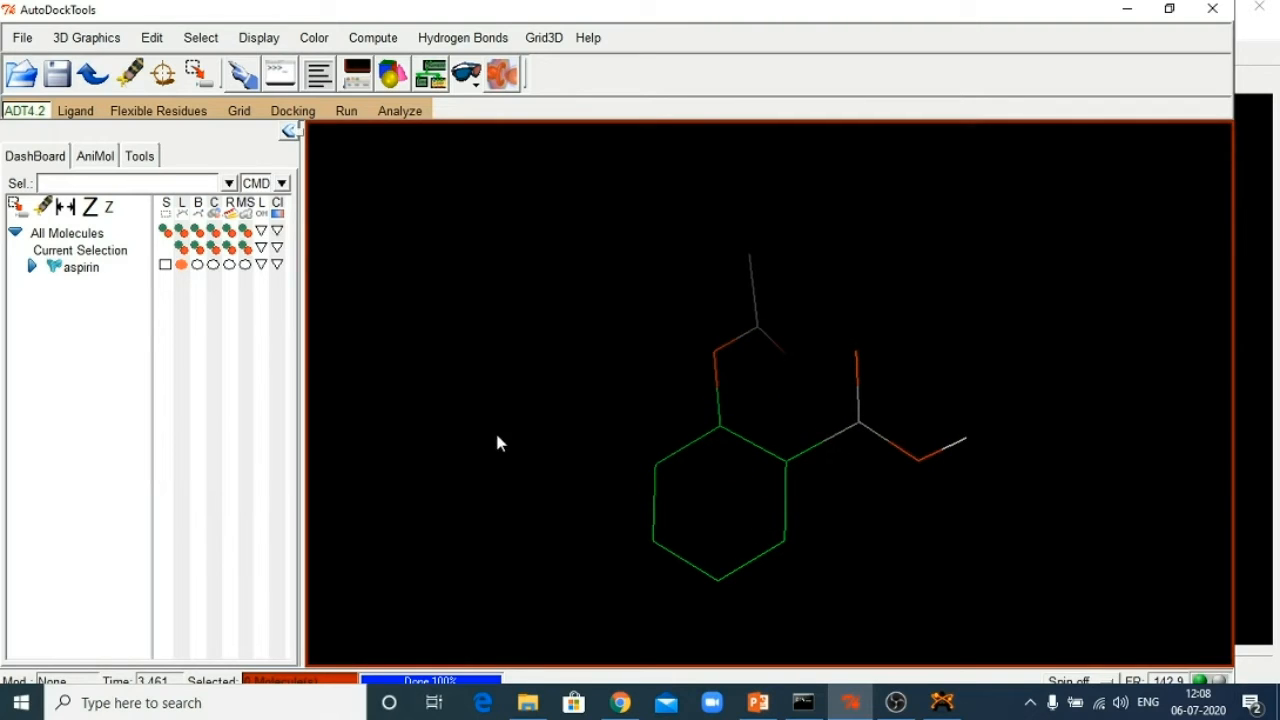
drag(527, 410, 651, 457)
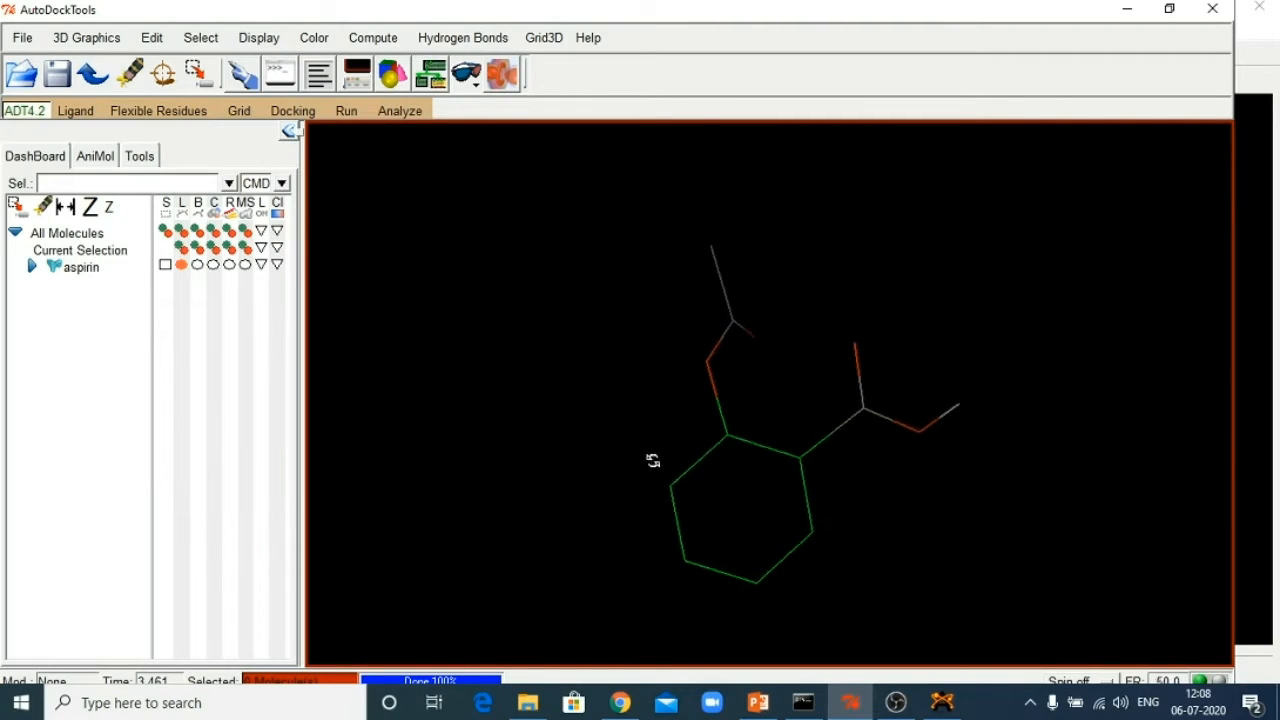
Review the aspirin ligand's rotatable bonds with the Torsion Tree's Choose Torsions command, then finish without altering them.
click(75, 110)
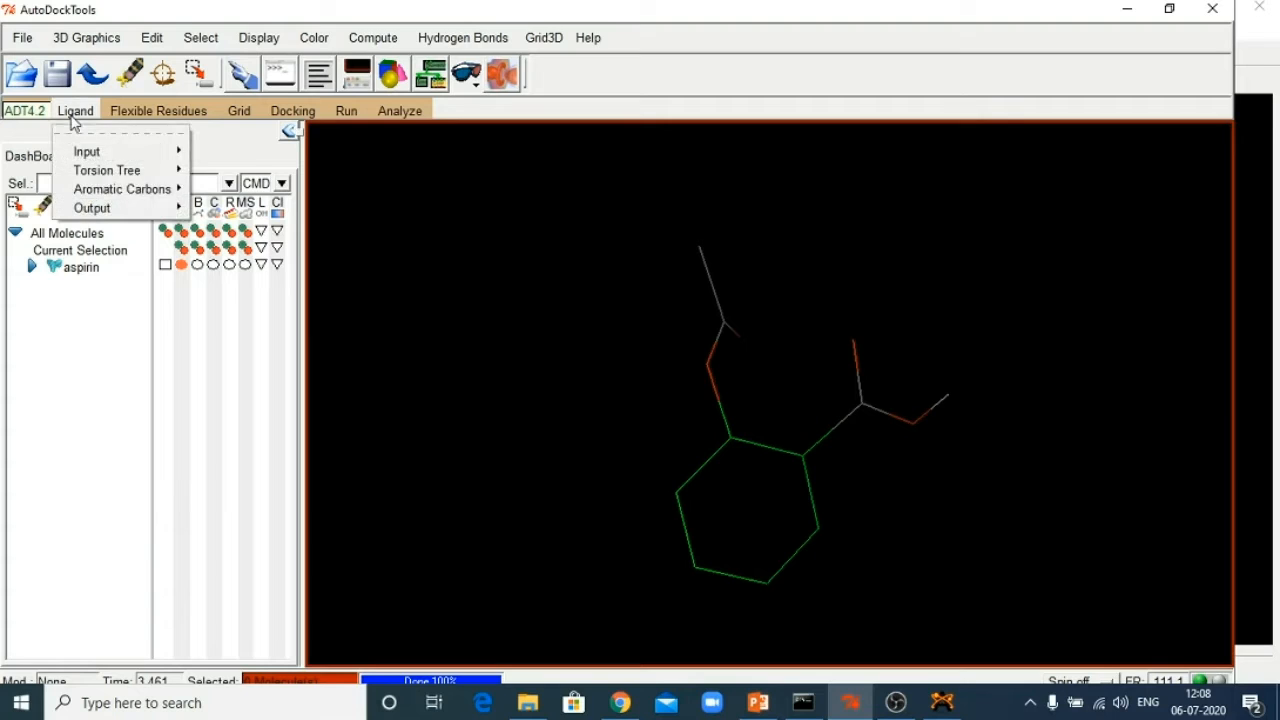
mouse_move(107, 172)
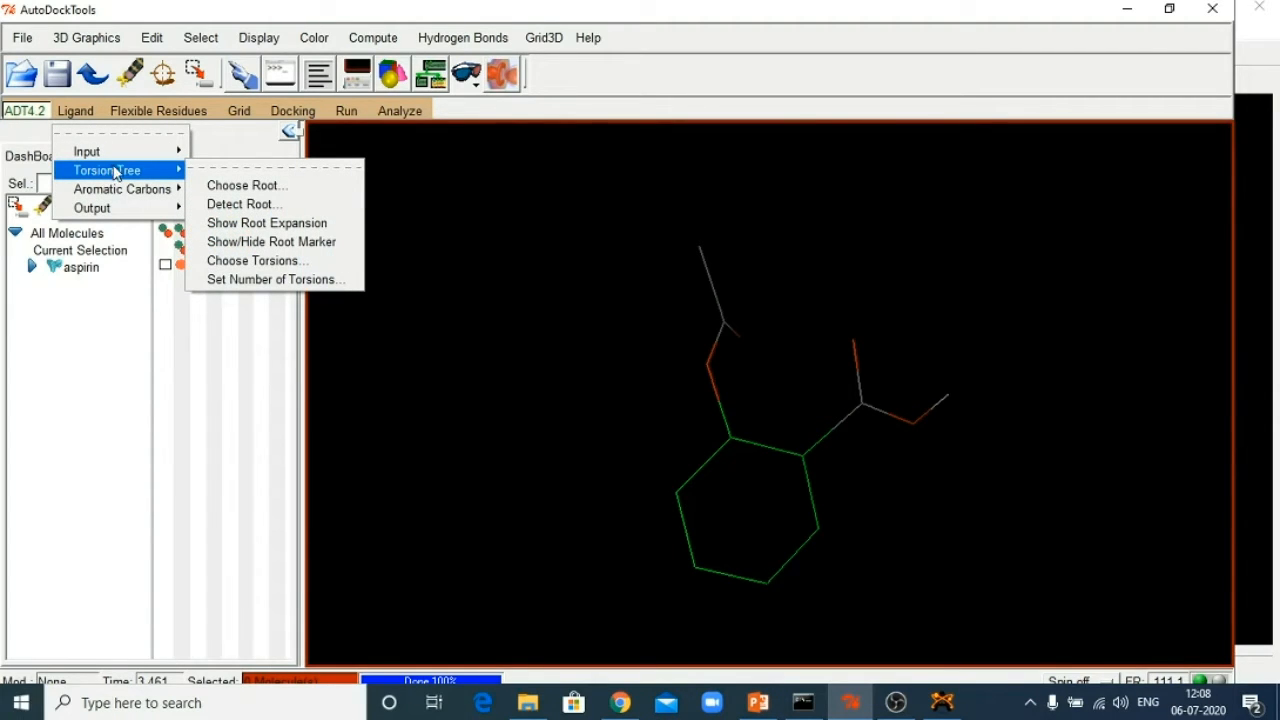
click(253, 260)
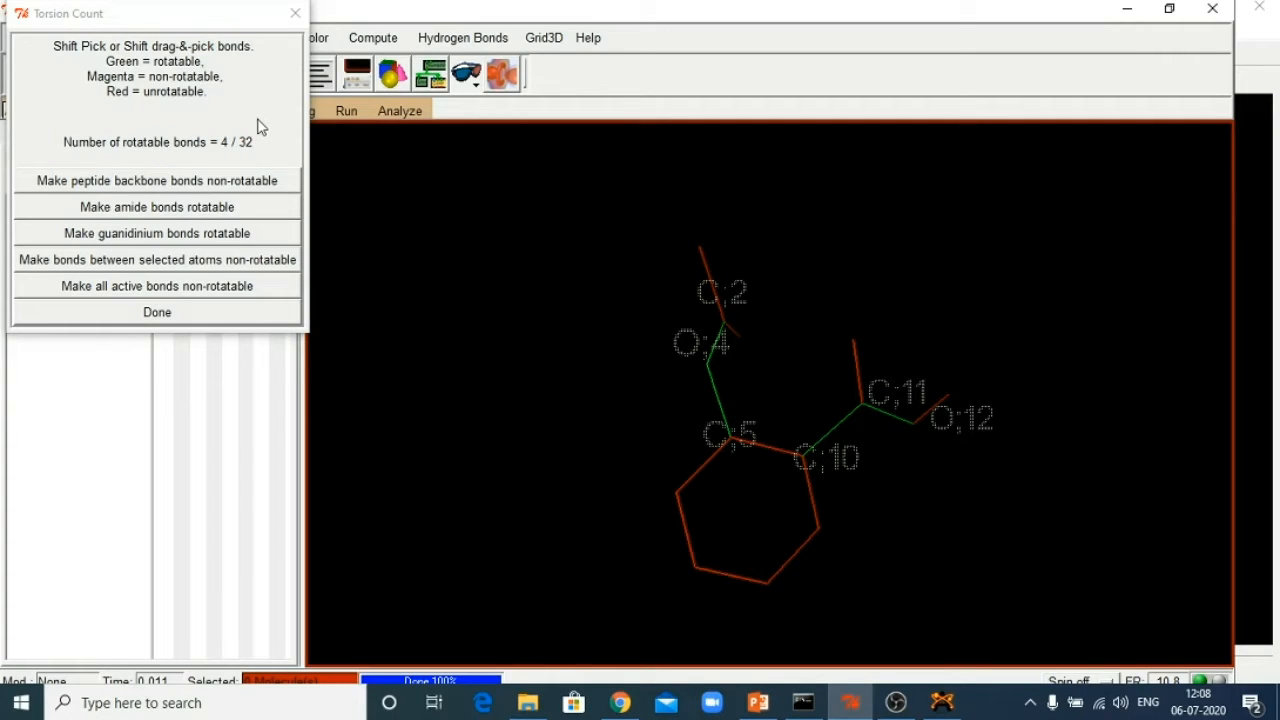
click(157, 313)
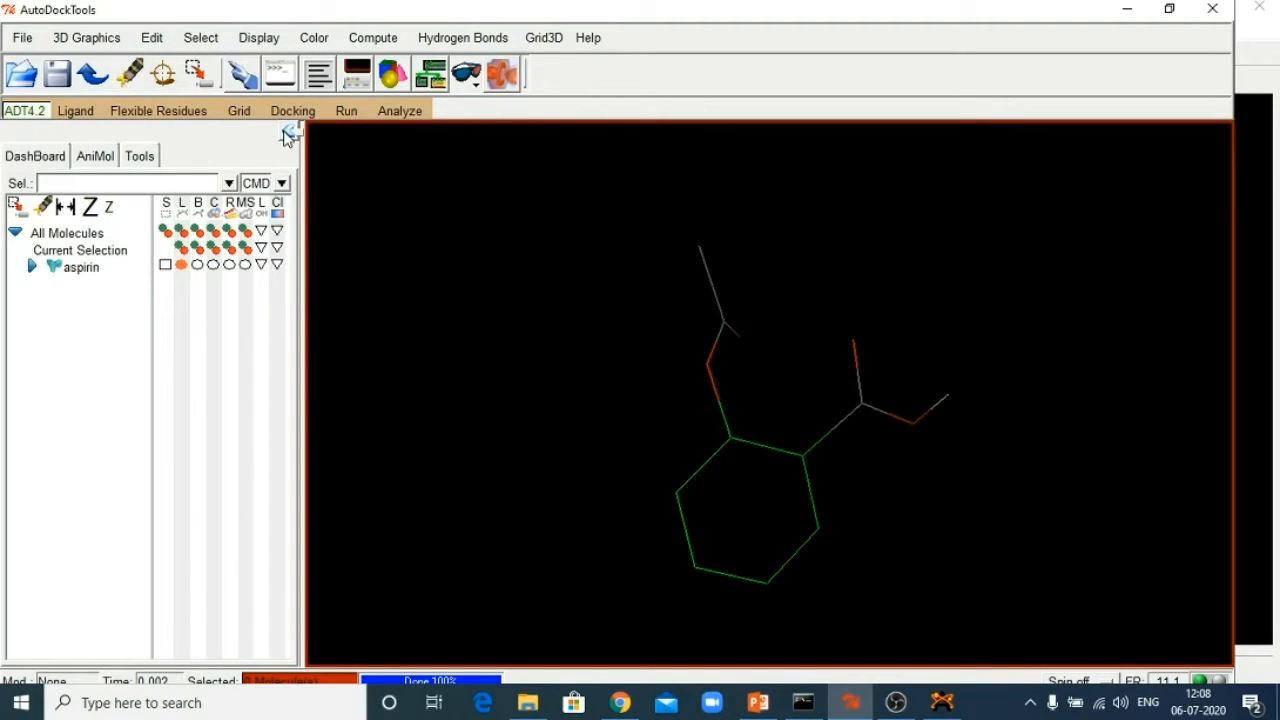
Switch to the Ligand Preparation presentation in PowerPoint and point out the Drug bank and PubChem entries on slide 2.
click(760, 703)
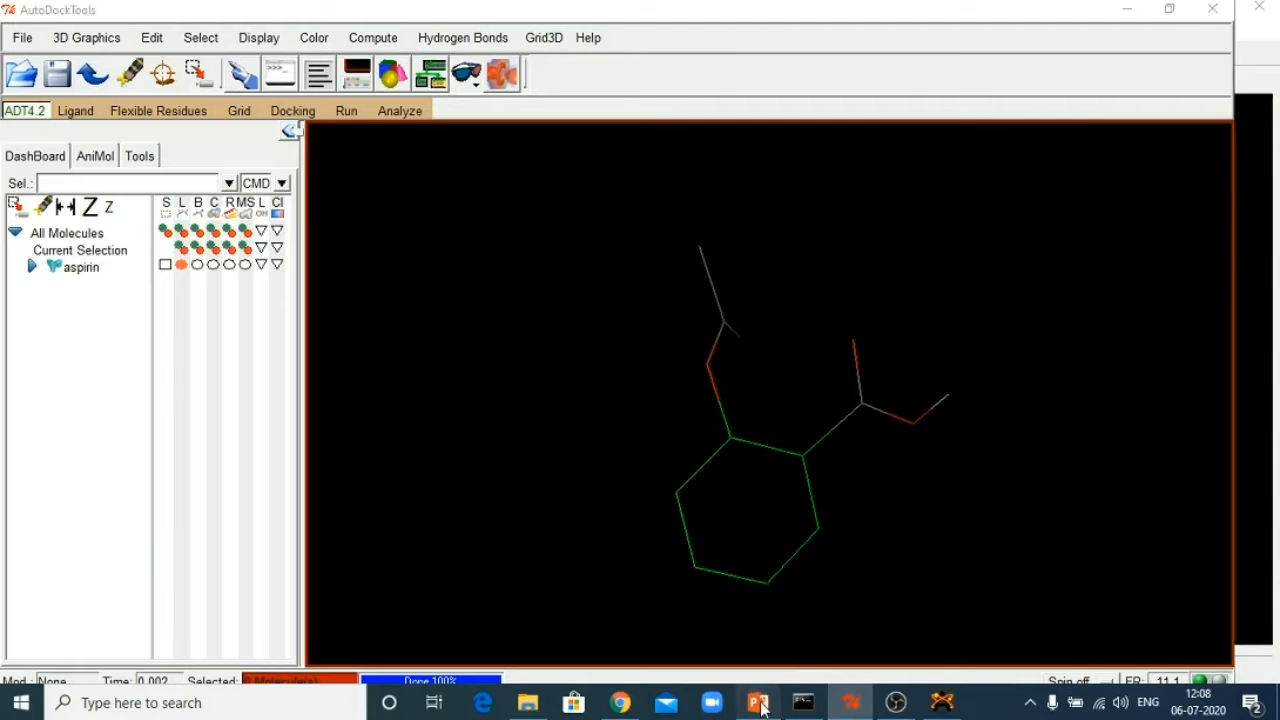
click(316, 374)
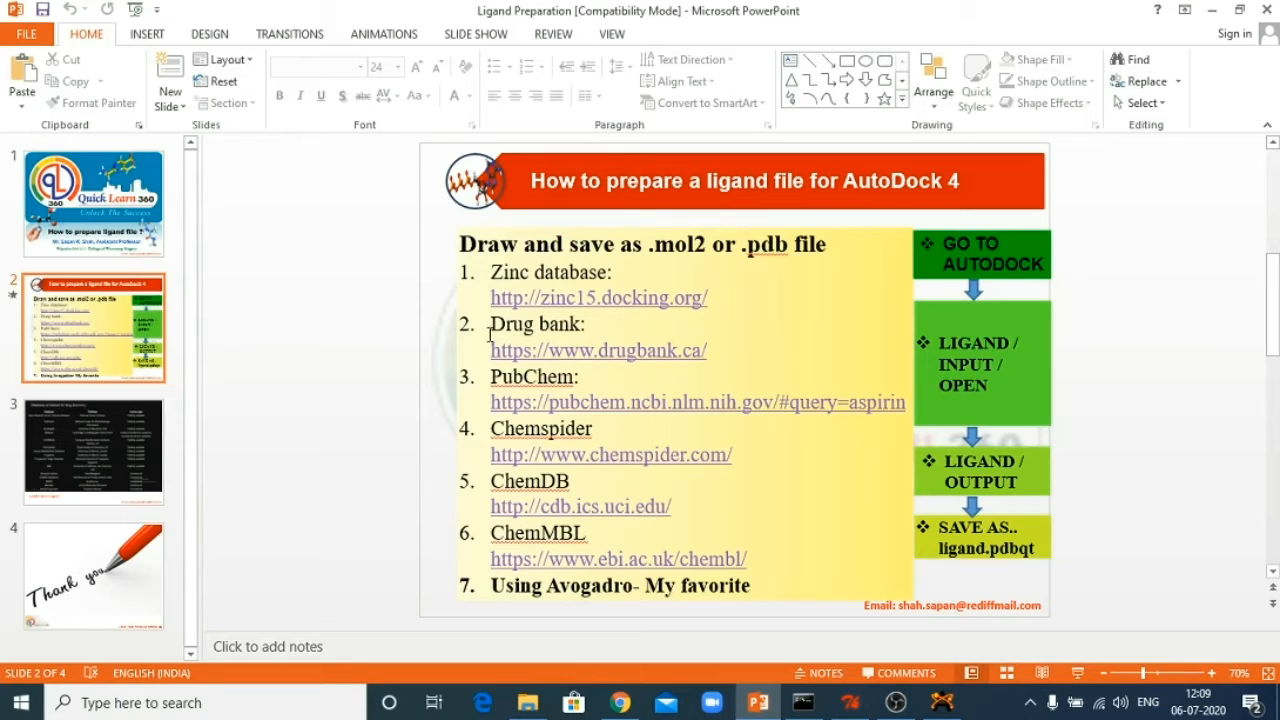
drag(491, 324, 633, 325)
click(305, 373)
drag(491, 377, 583, 381)
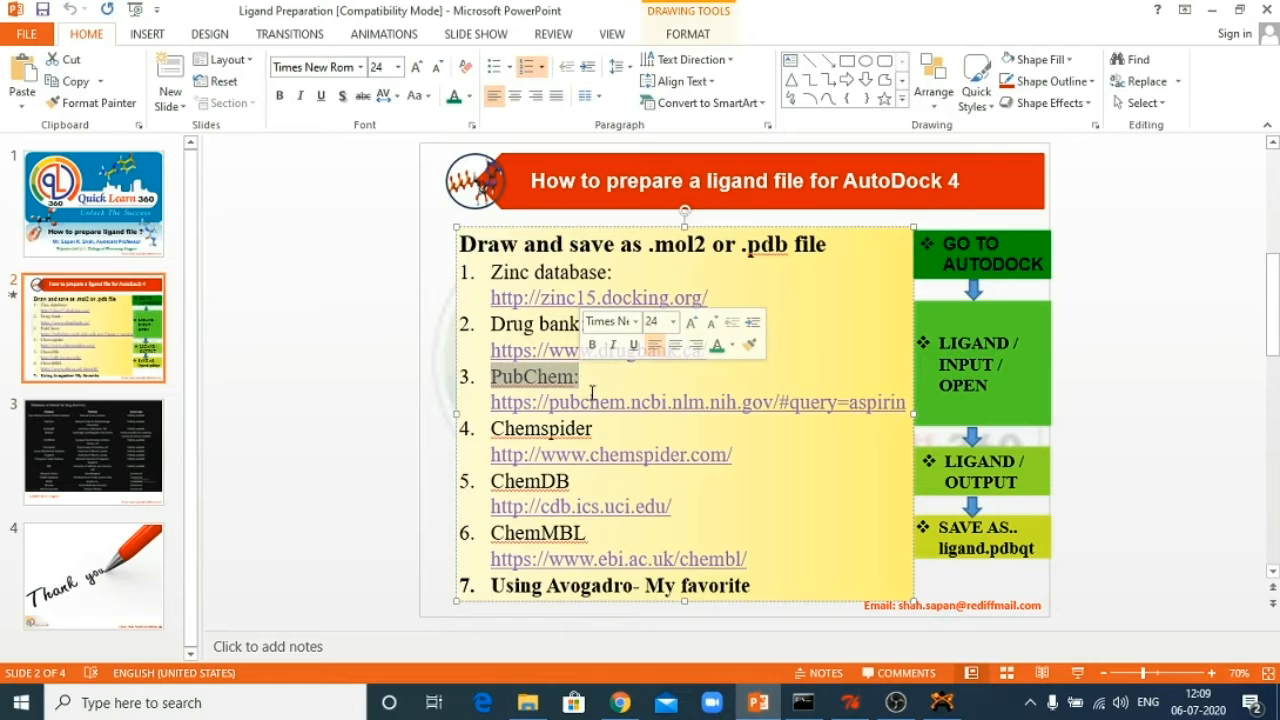
click(357, 426)
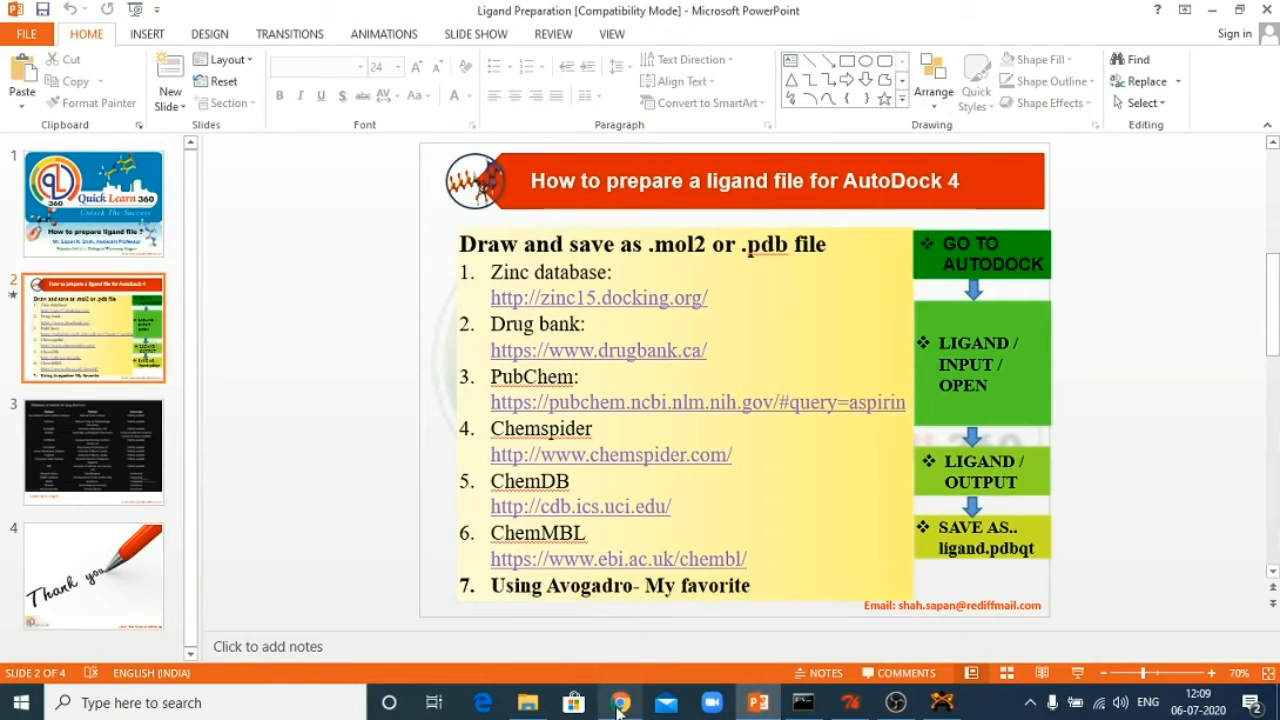
Switch to Chrome, search PubChem for aspirin, and open the best-match compound's summary page.
click(618, 705)
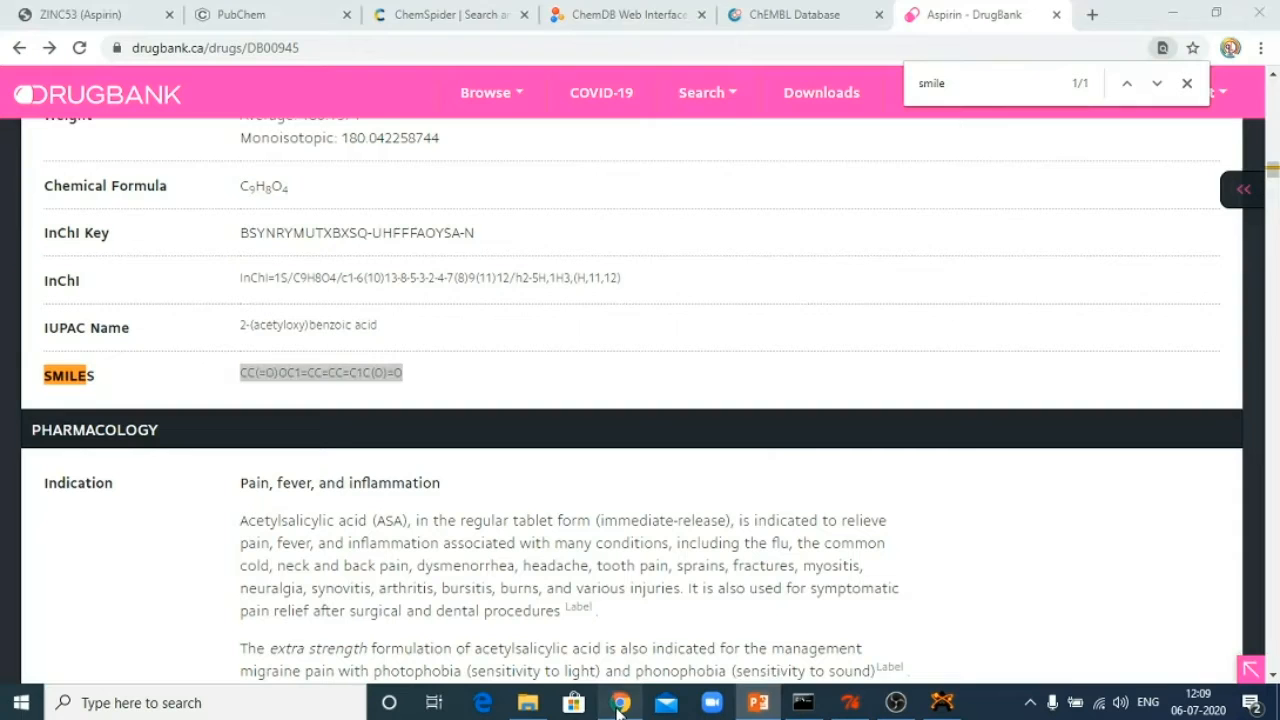
click(313, 10)
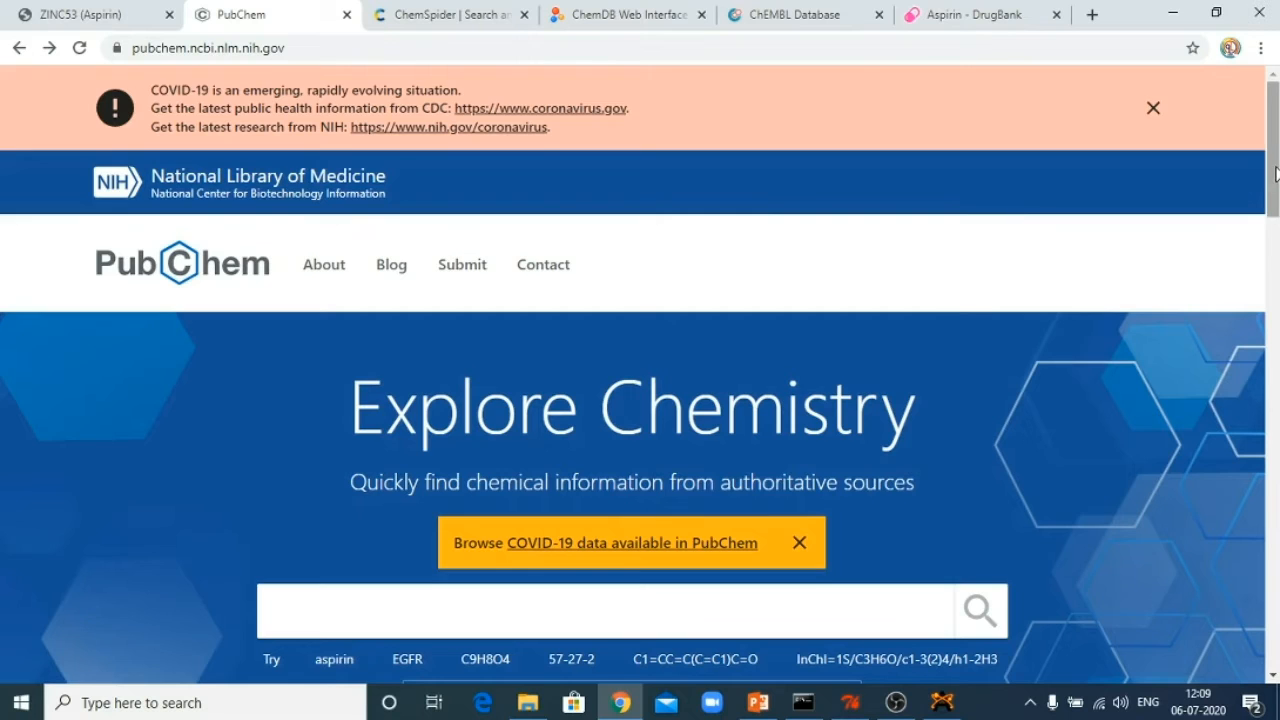
drag(1275, 175, 1277, 198)
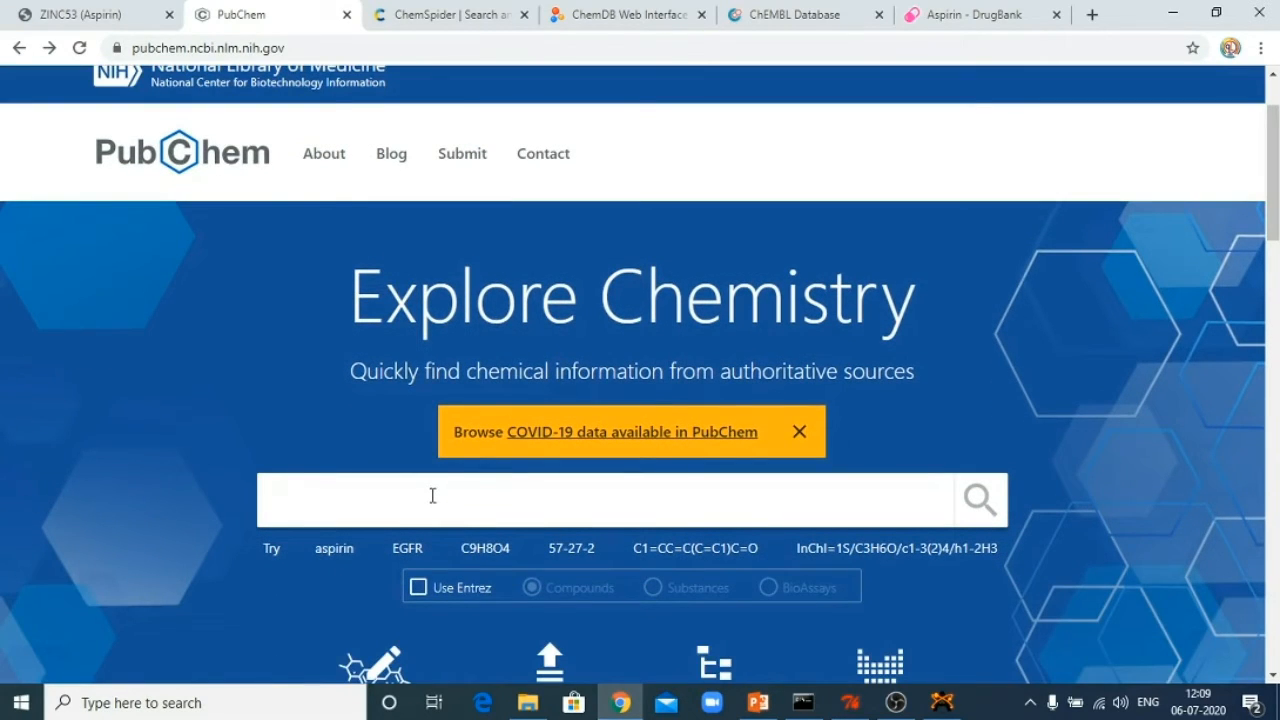
text(aspirin)
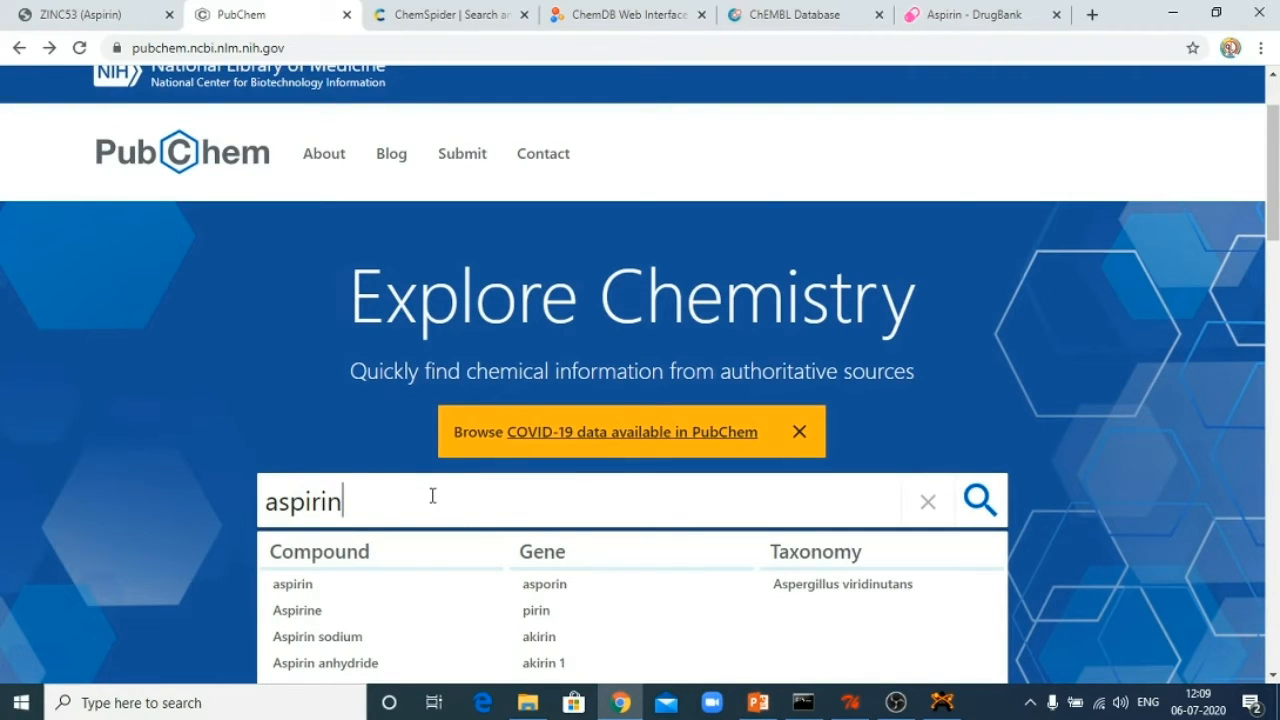
click(279, 590)
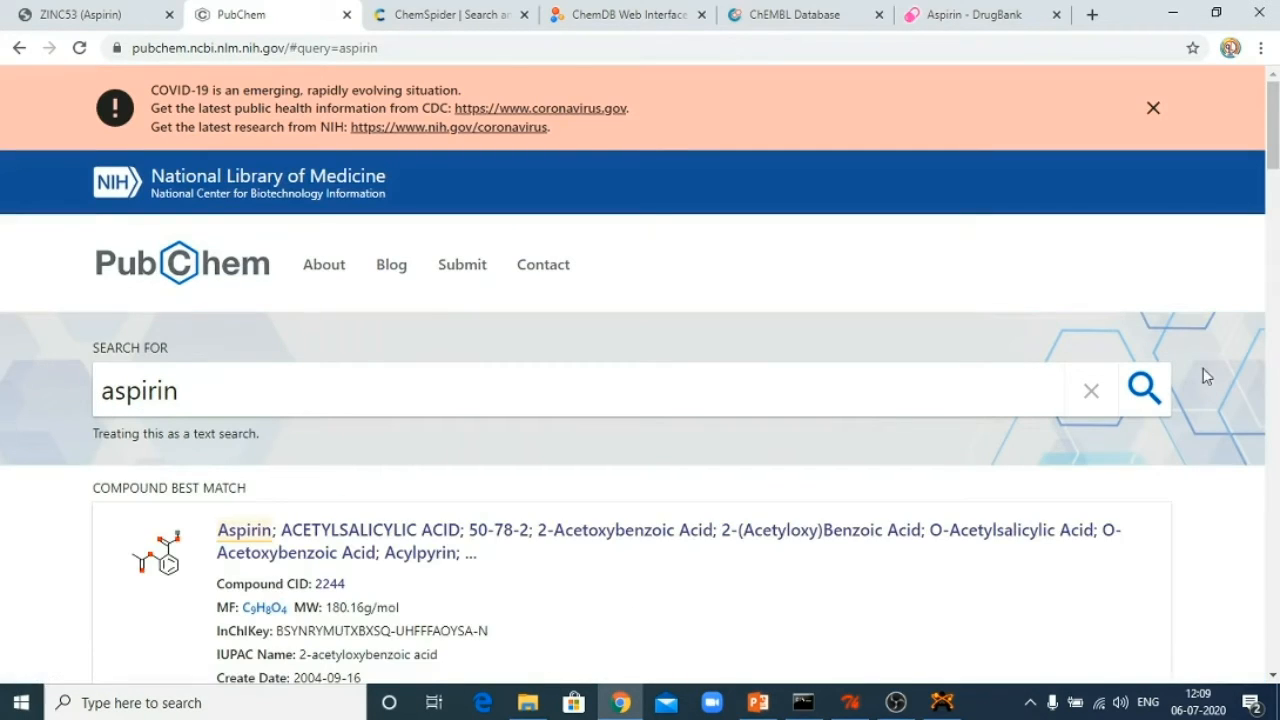
scroll(1258, 128, down, 2)
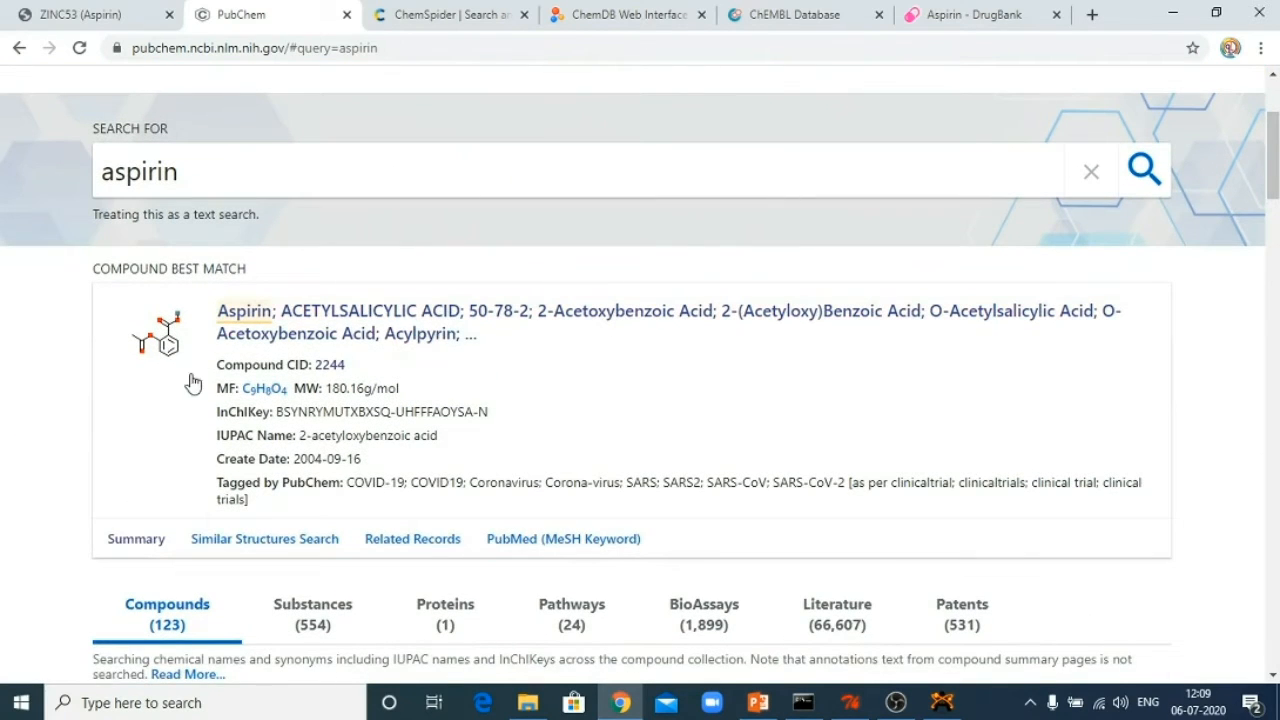
click(251, 321)
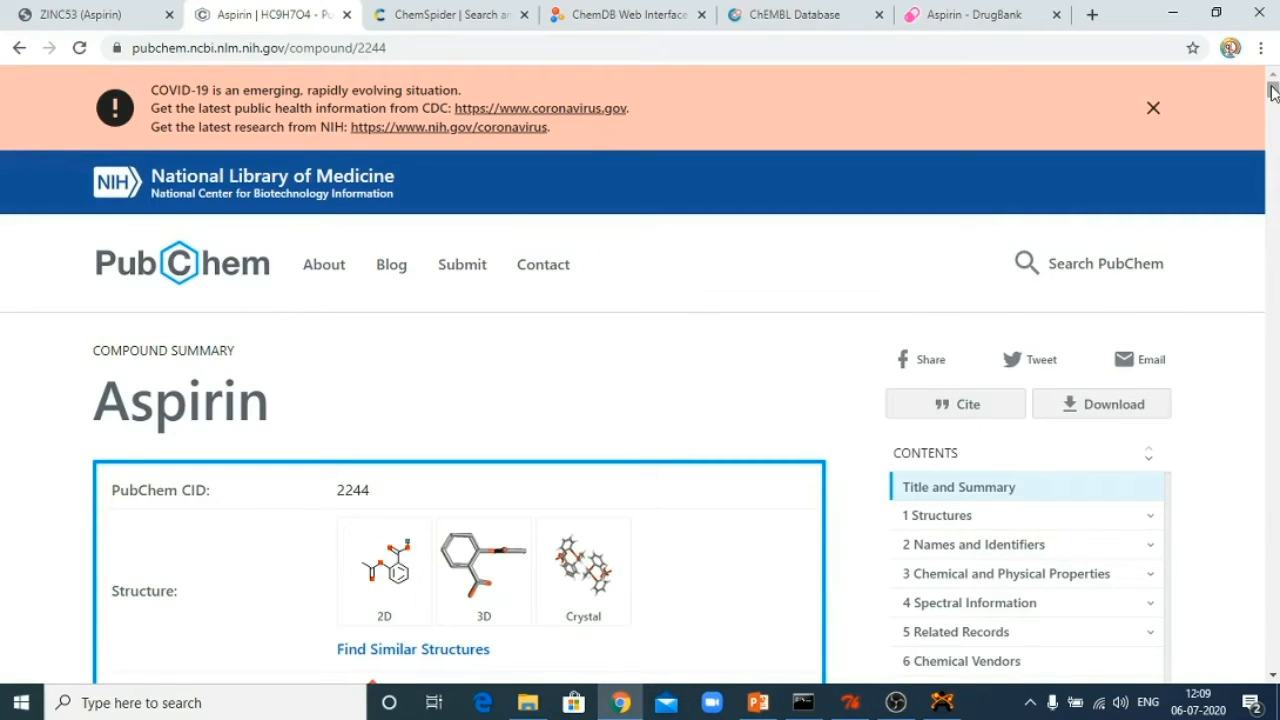
Look through PubChem's Aspirin page and its full contents list, then return to the compound summary.
drag(1273, 91, 1274, 302)
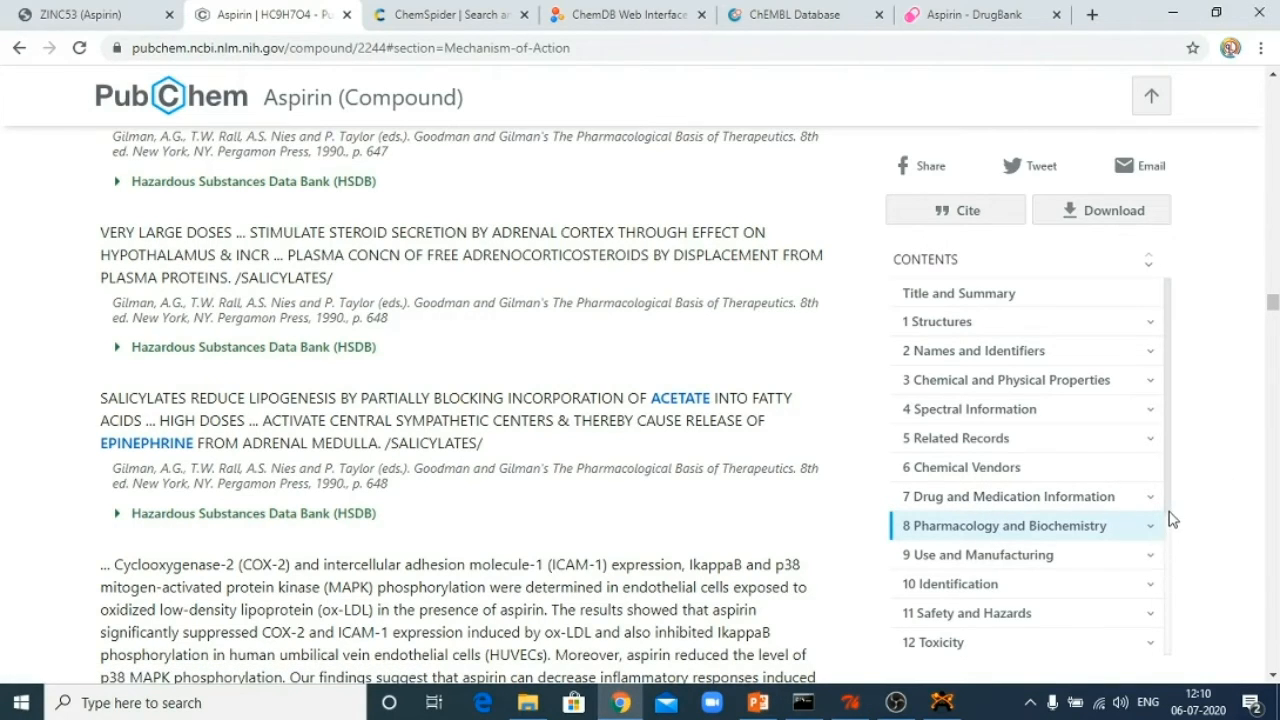
scroll(1170, 525, down, 1)
drag(1171, 532, 1175, 648)
scroll(1172, 597, down, 1)
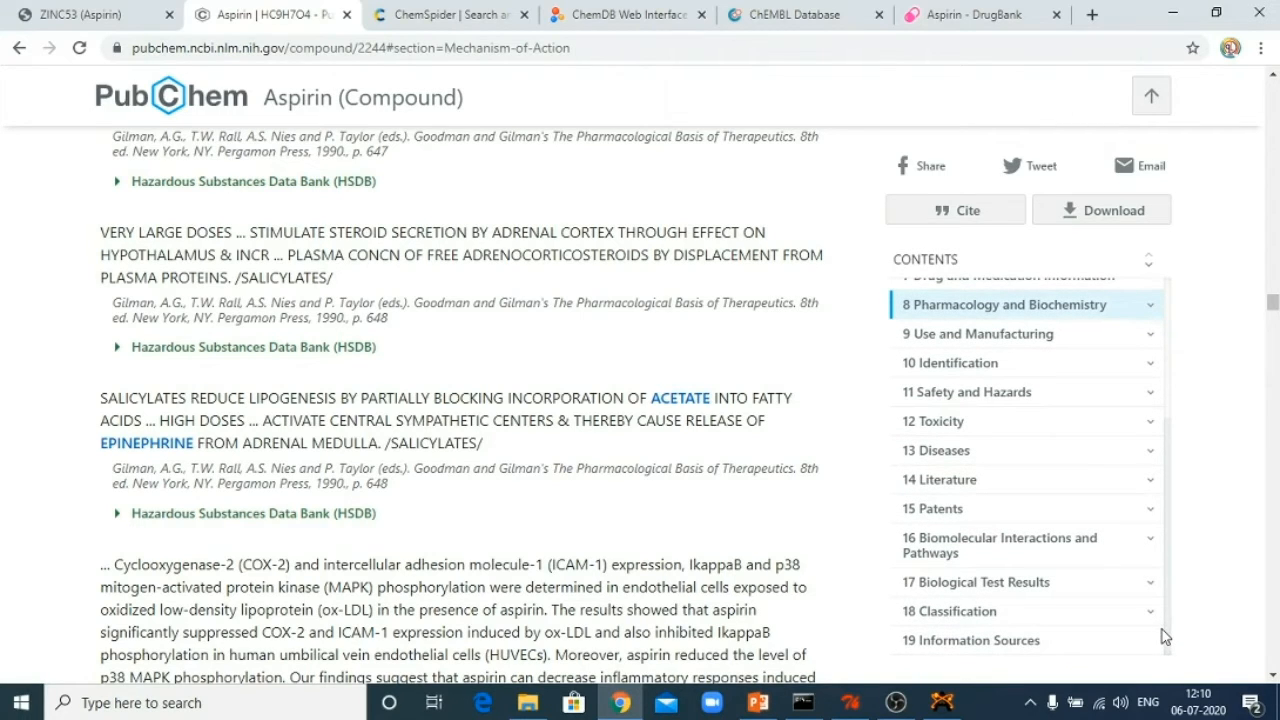
drag(1277, 300, 1277, 80)
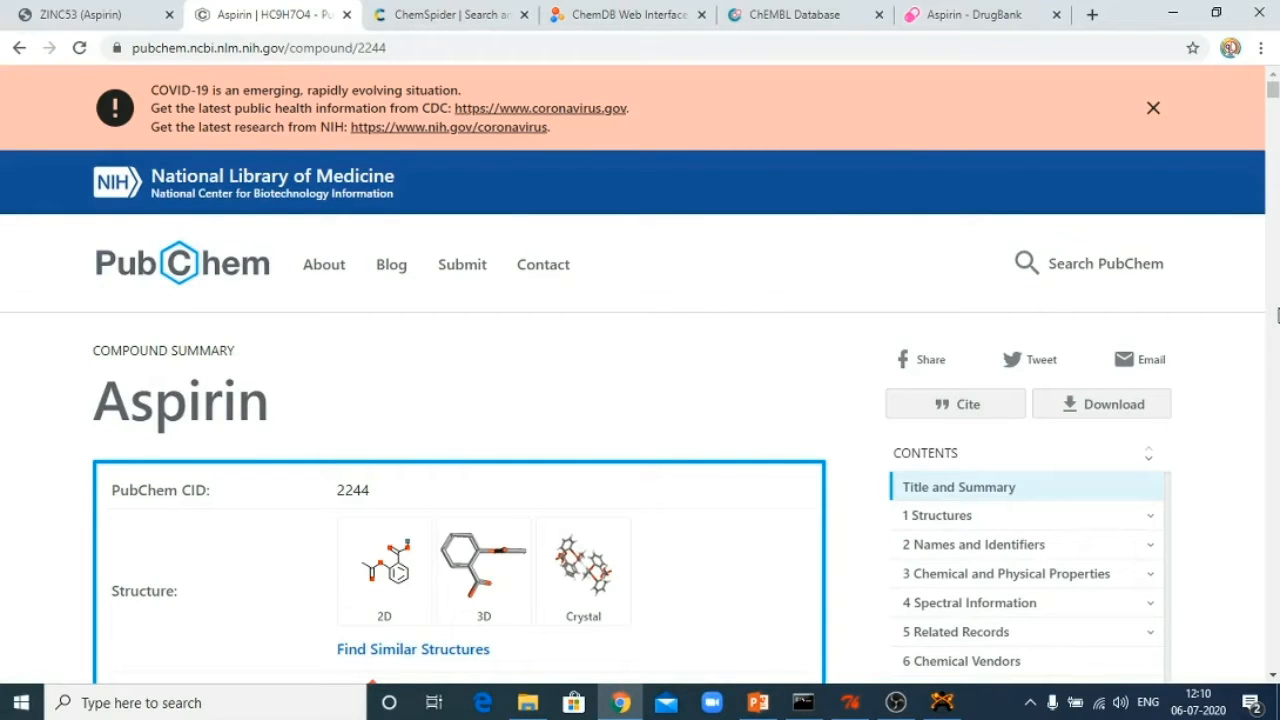
Search the Aspirin page for "smil" and highlight the Canonical SMILES string in section 2.1.4.
scroll(1238, 397, down, 3)
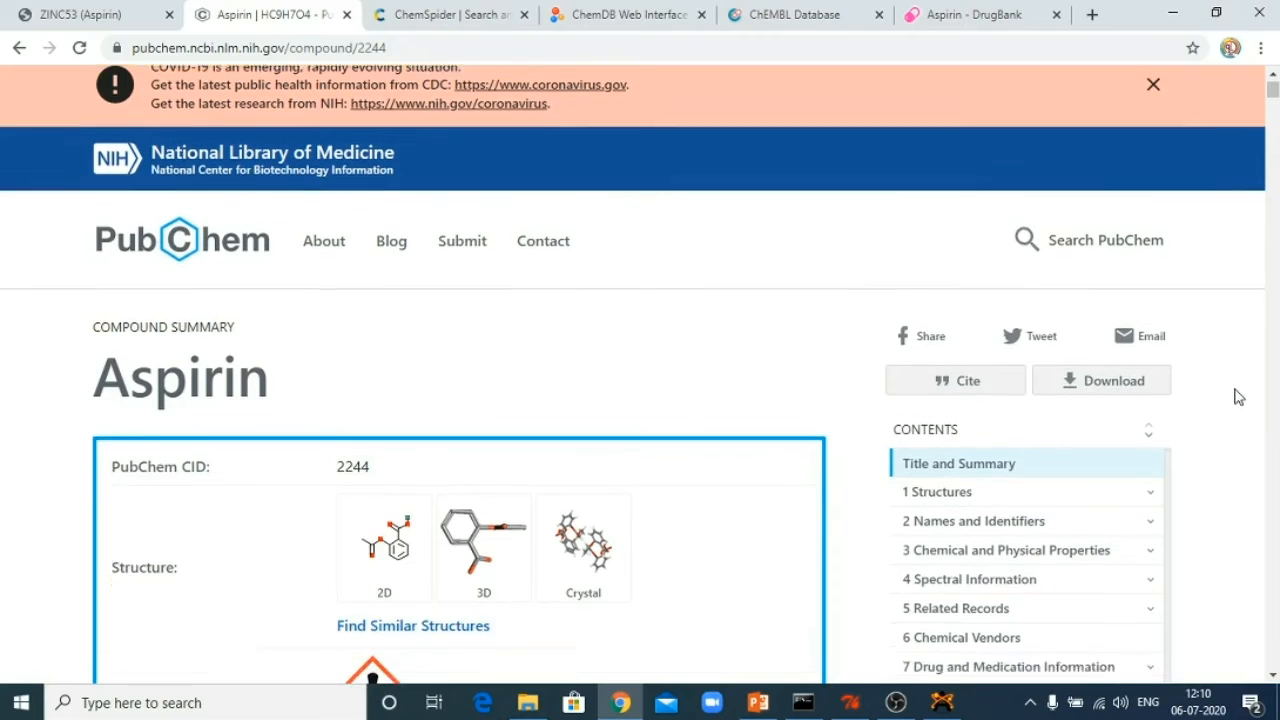
scroll(1238, 397, down, 2)
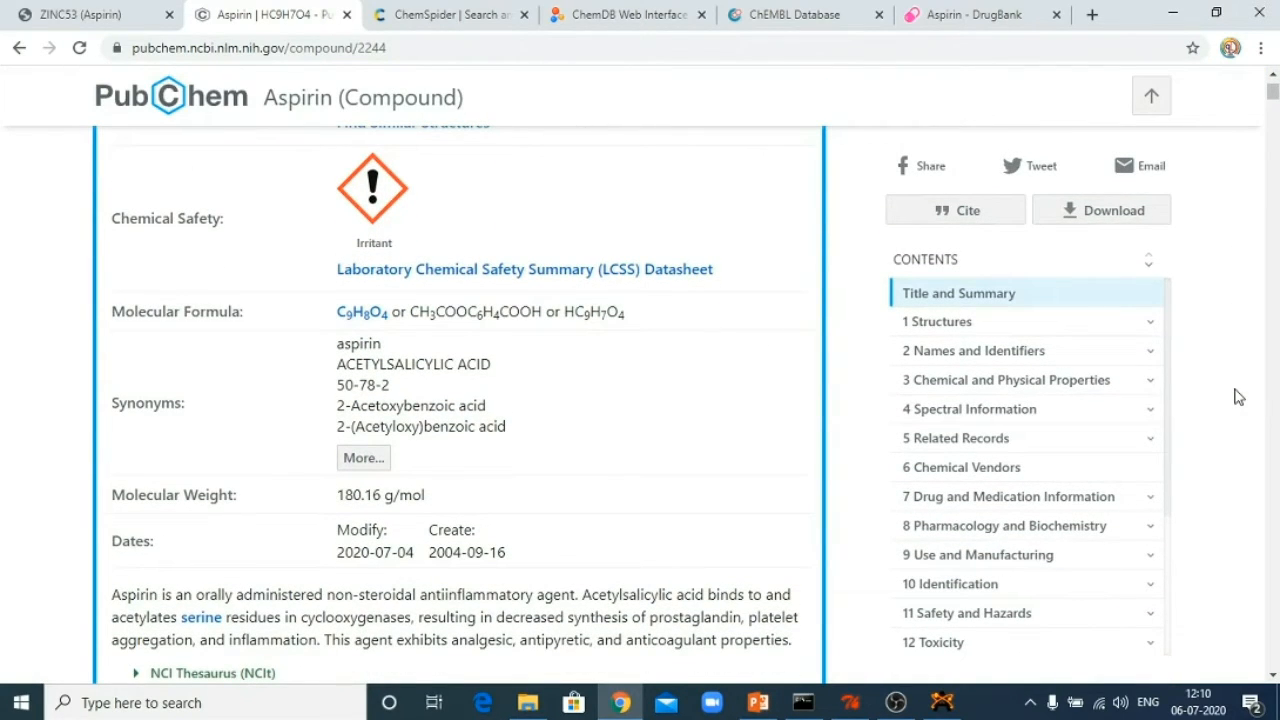
key(ctrl+f)
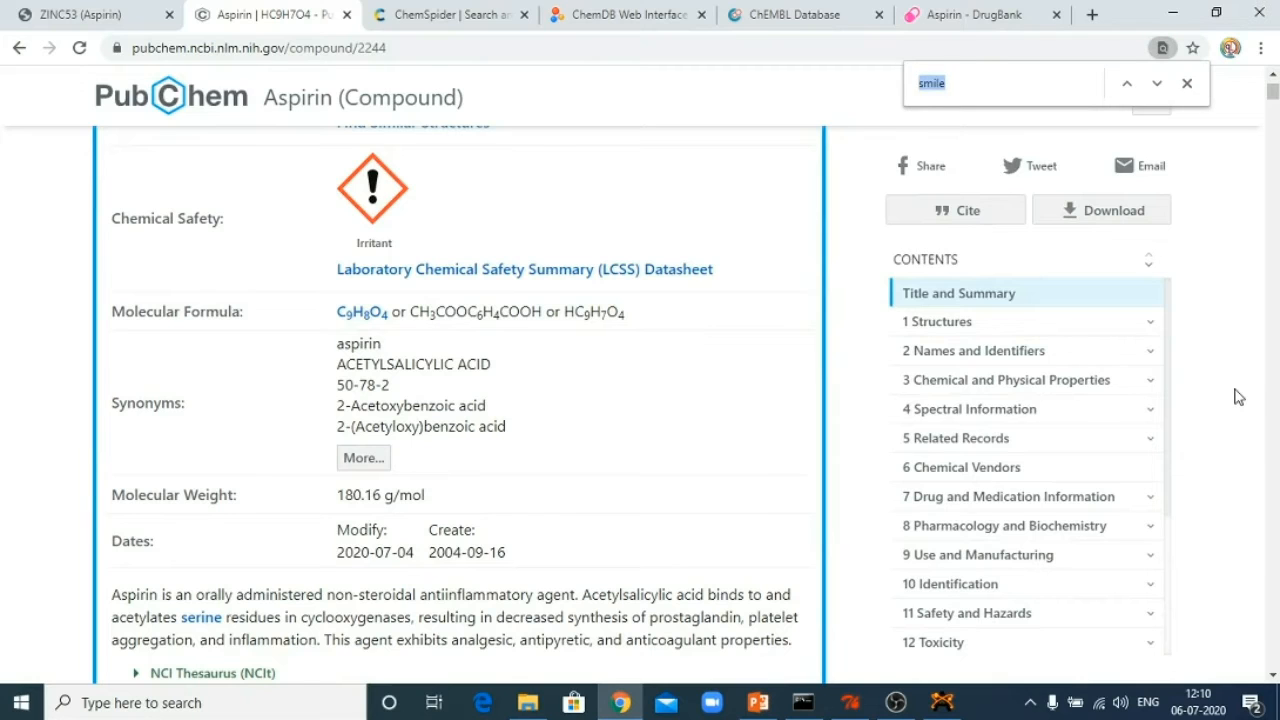
text(smil)
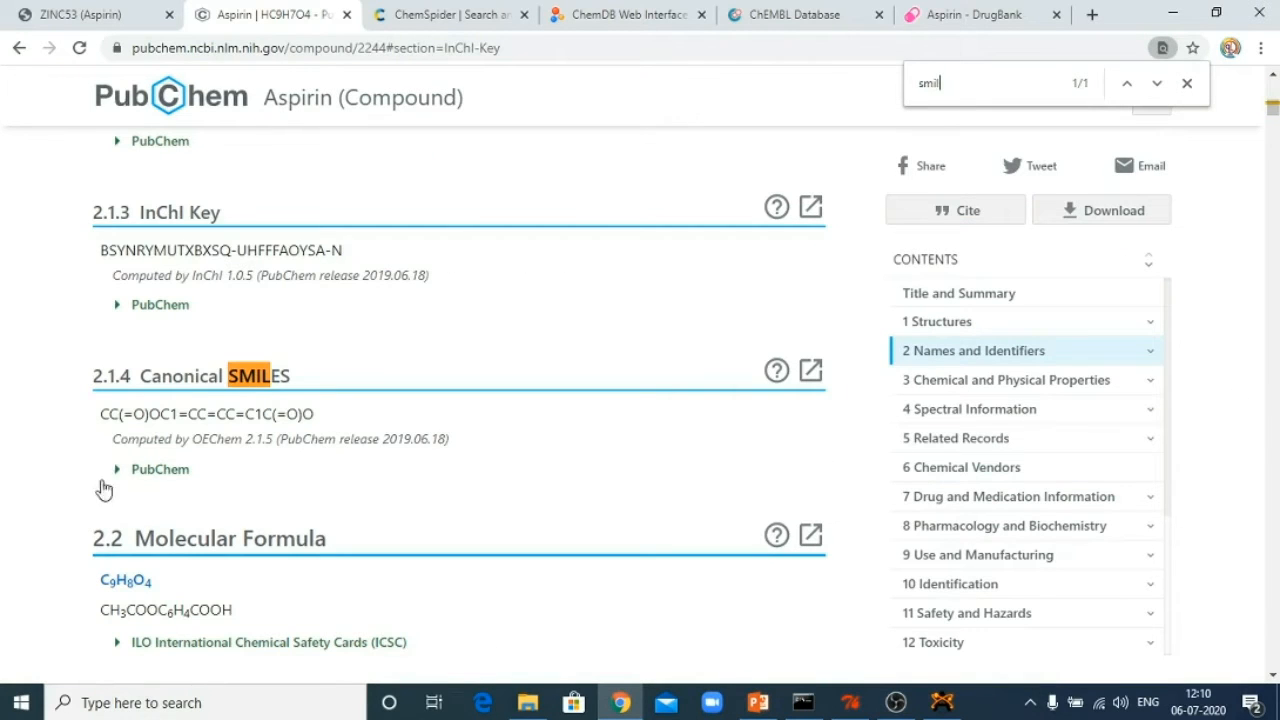
drag(101, 416, 338, 414)
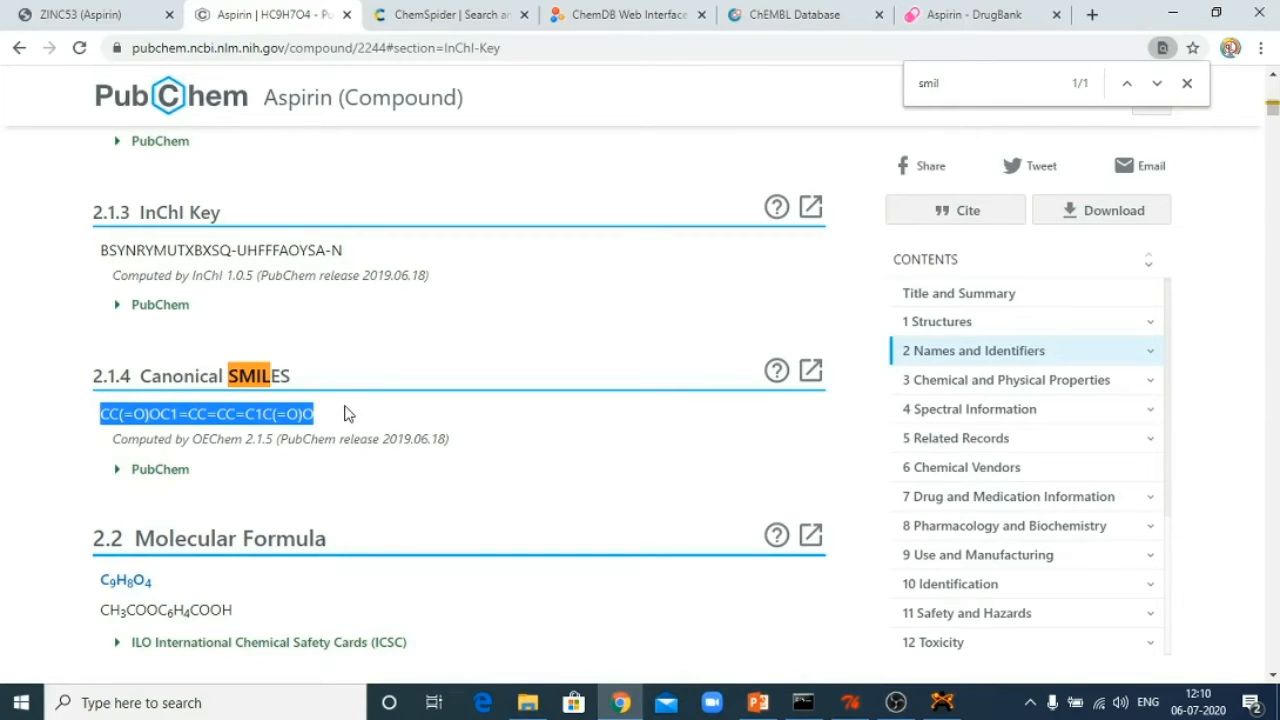
click(347, 414)
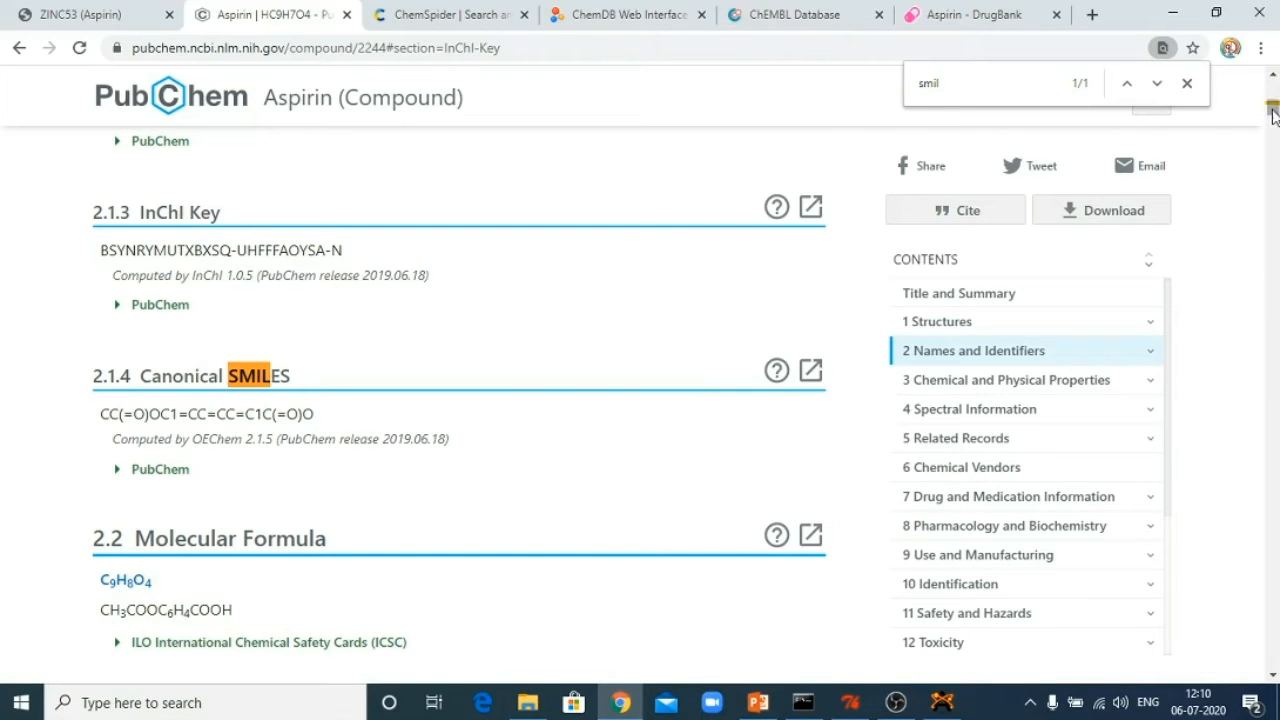
Download aspirin's 3D Conformer in SDF format from the compound summary, and close the page search and download options.
drag(1274, 109, 1276, 76)
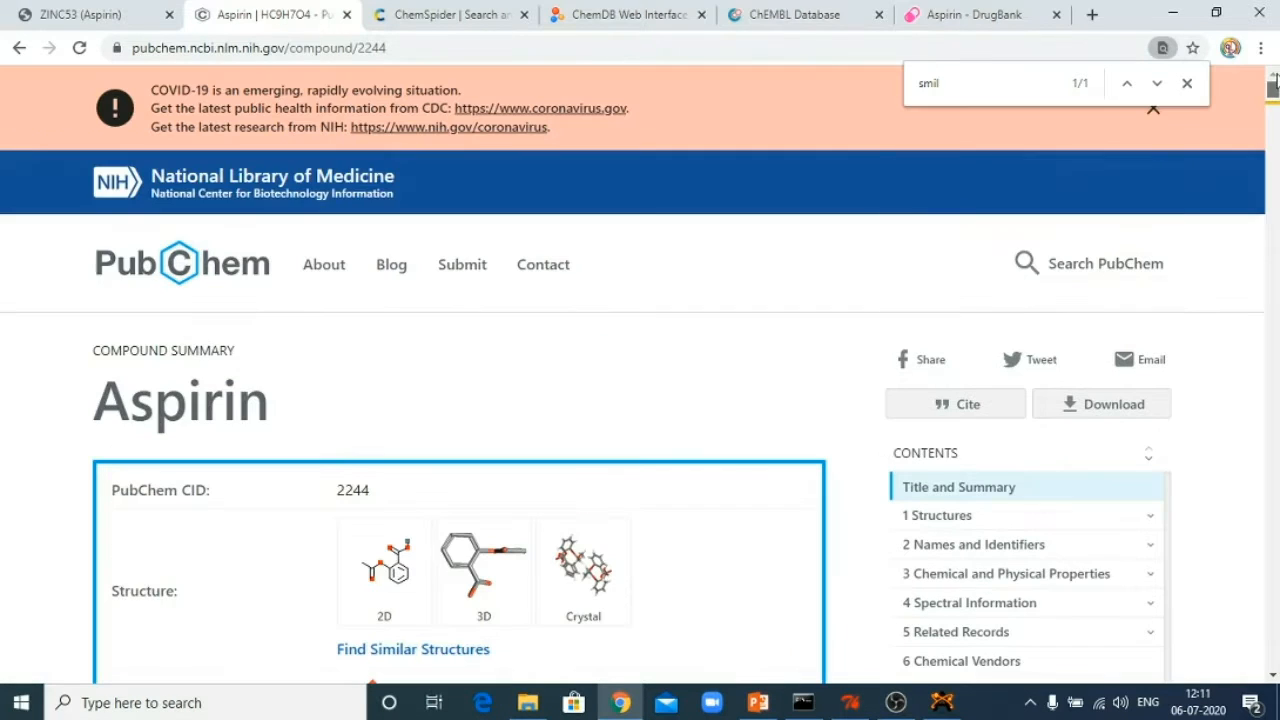
click(1088, 406)
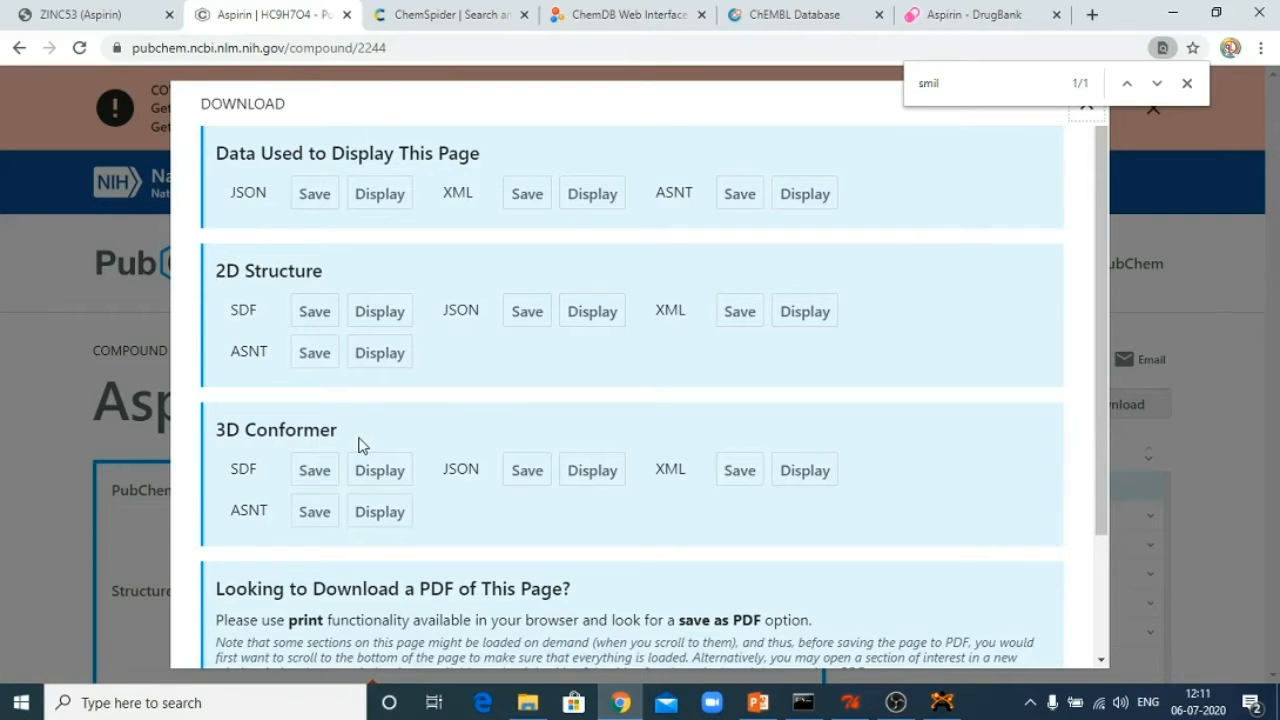
click(313, 475)
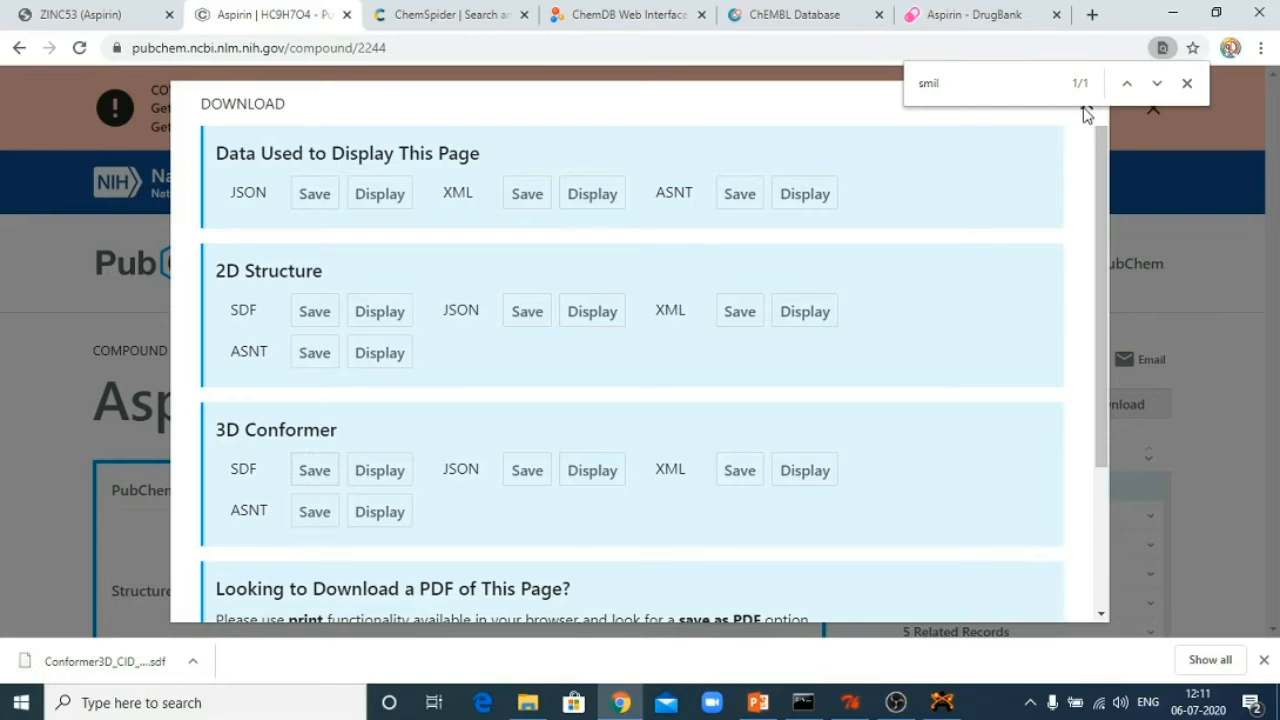
click(1187, 83)
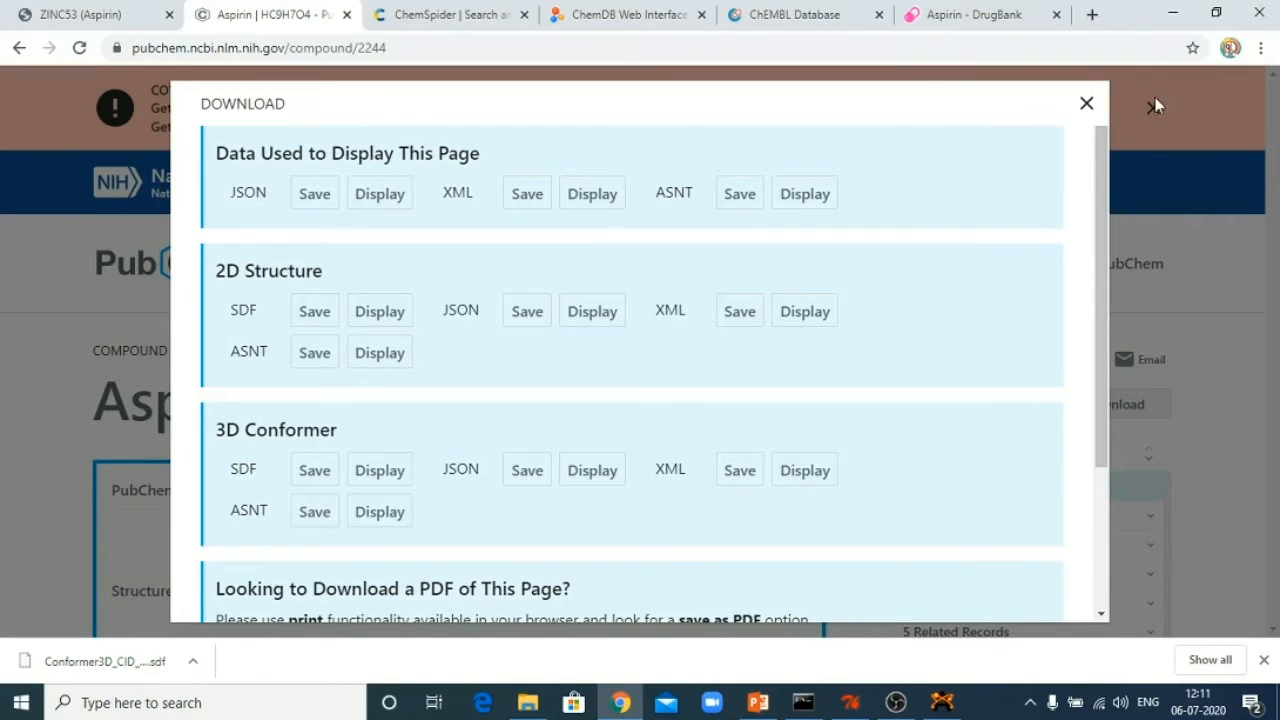
click(1087, 105)
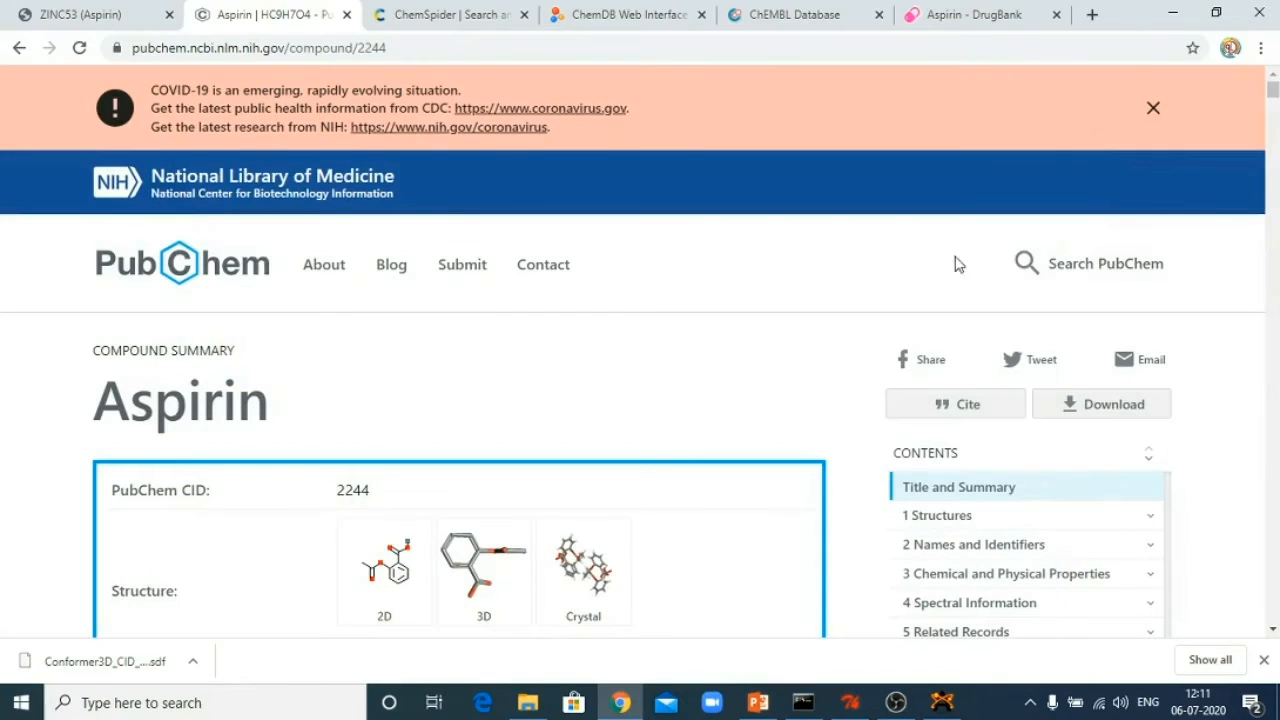
Switch to Avogadro, close aspirin.mol2, and open Conformer3D_CID_2244.sdf from the Downloads folder.
click(940, 703)
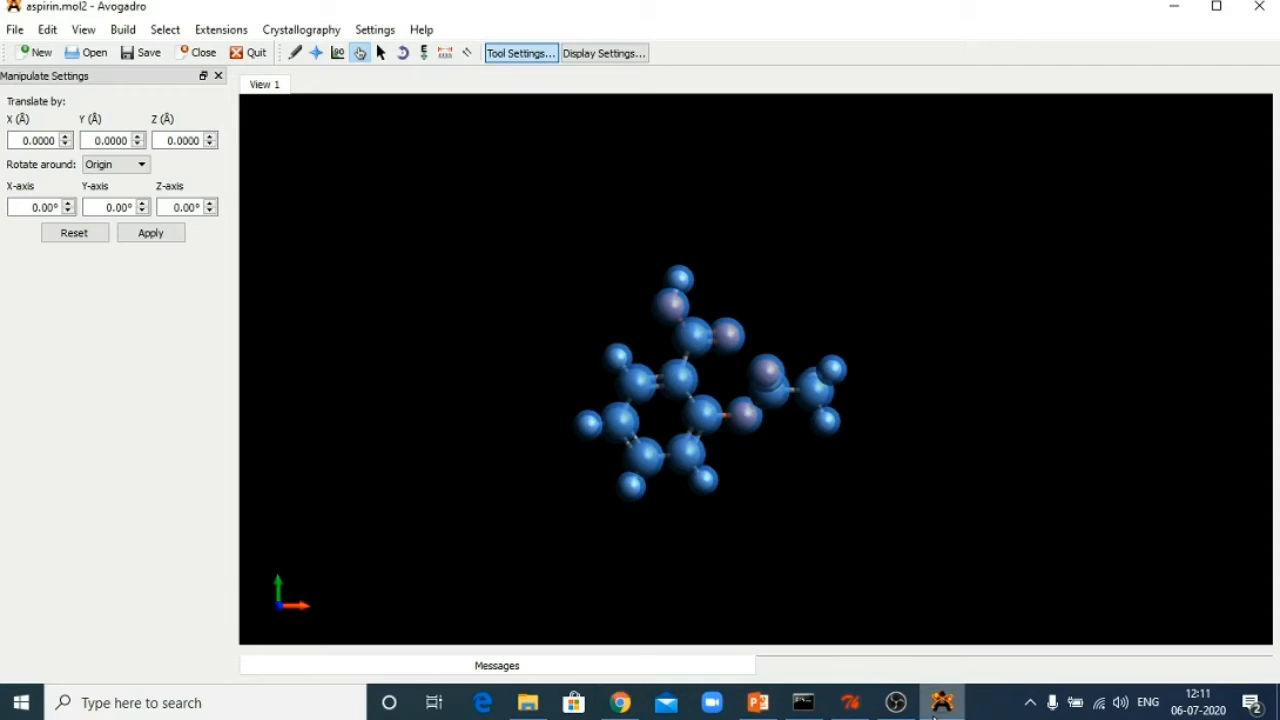
click(202, 58)
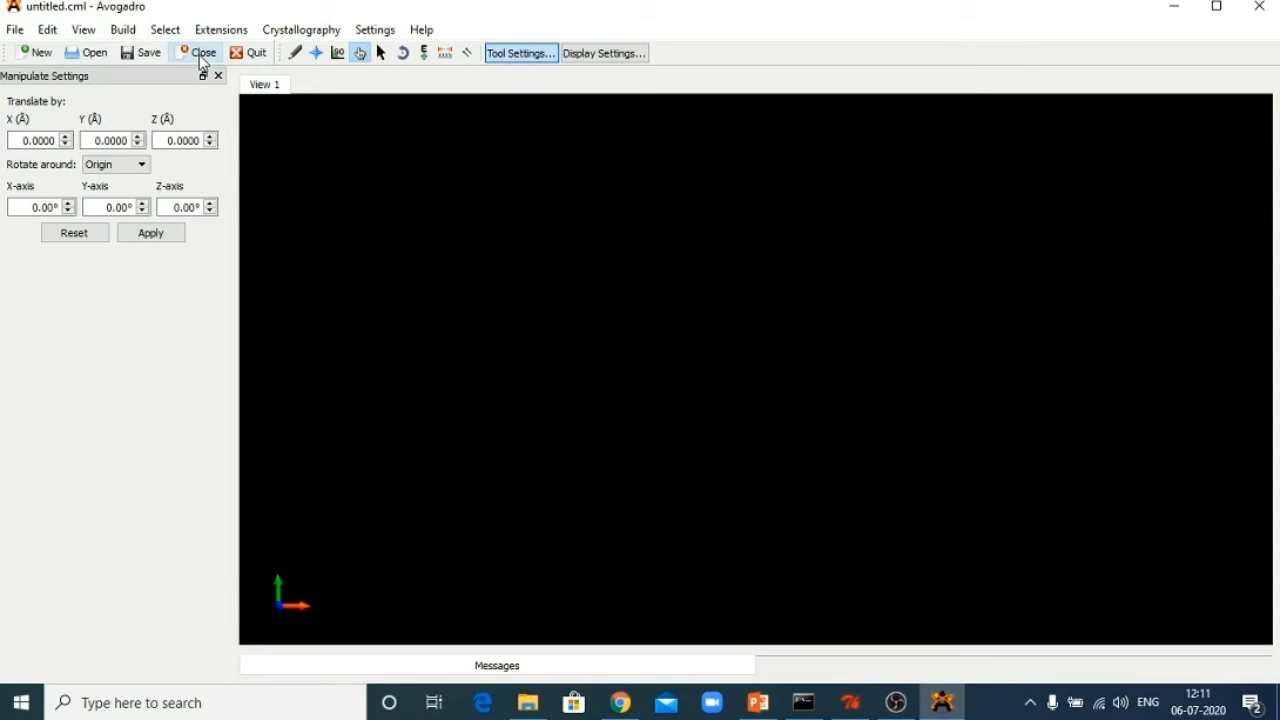
click(15, 30)
click(37, 76)
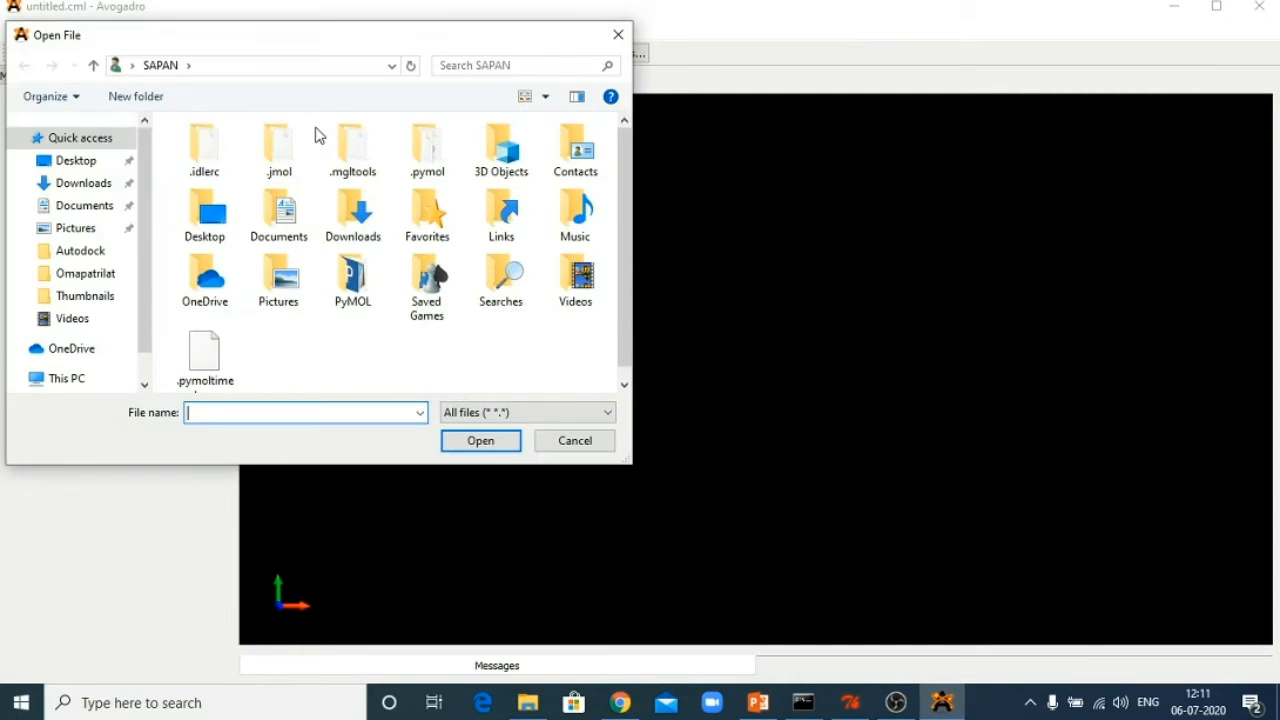
click(90, 184)
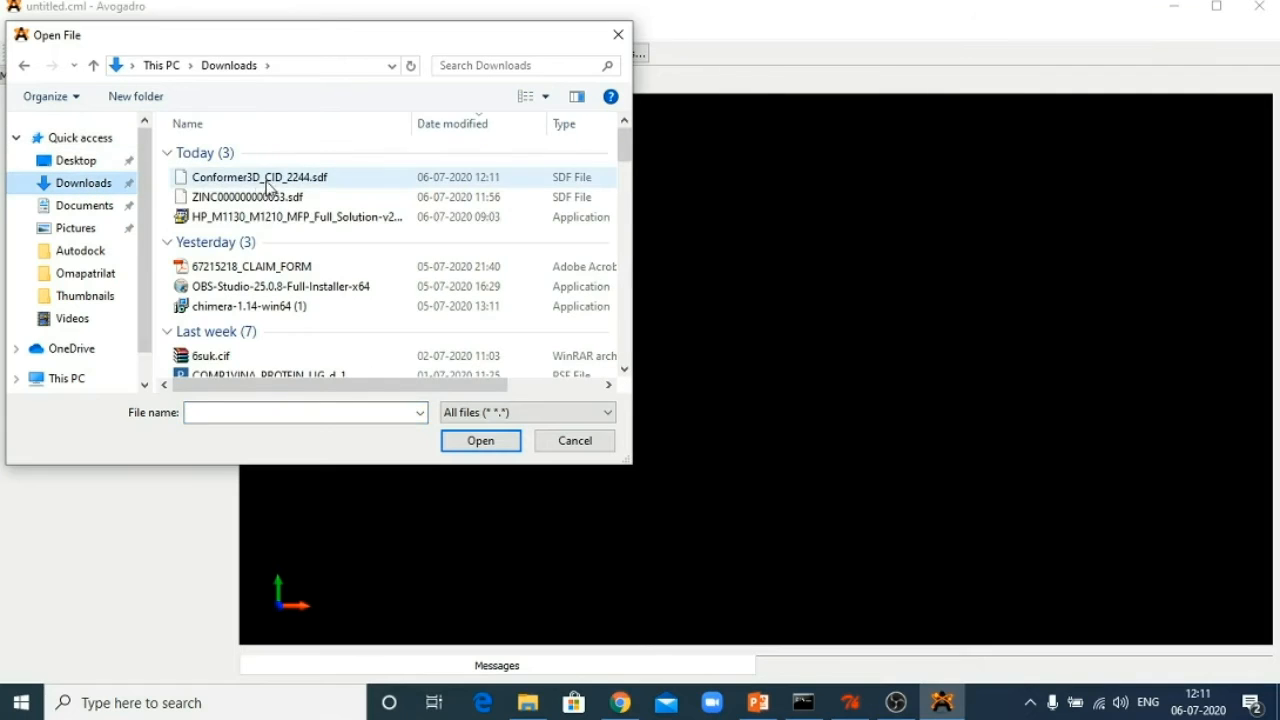
click(268, 184)
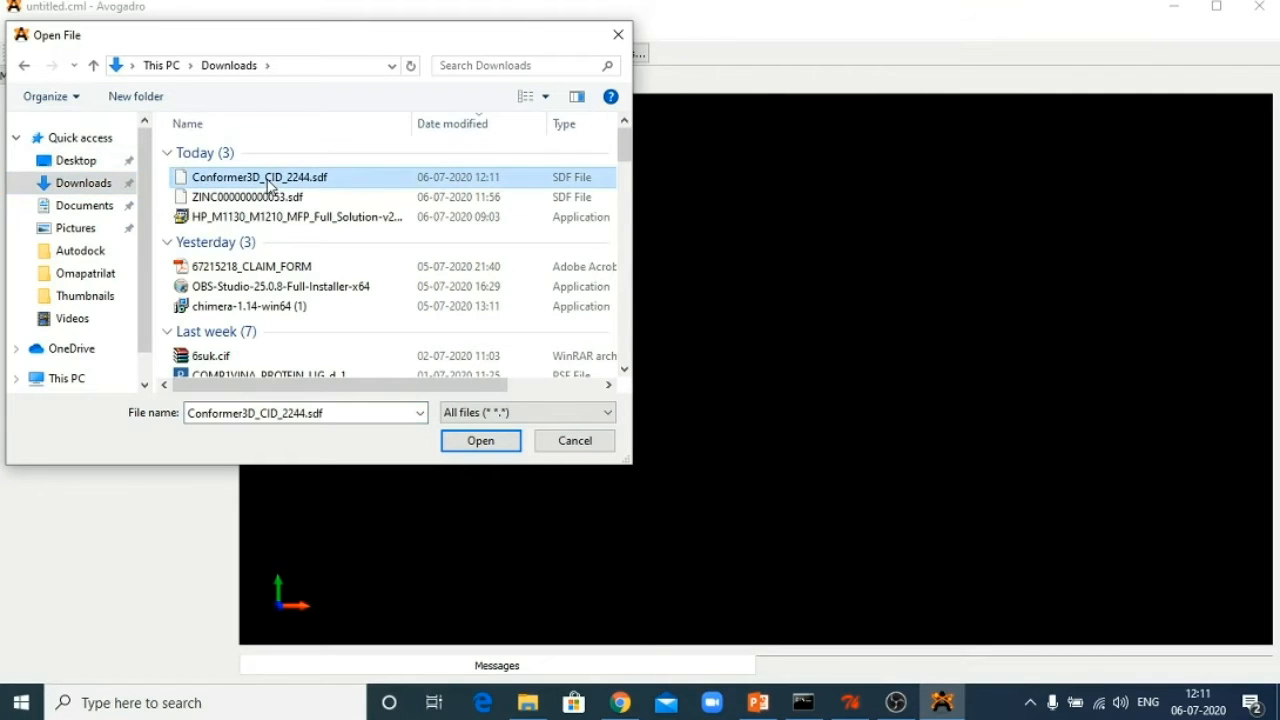
click(480, 441)
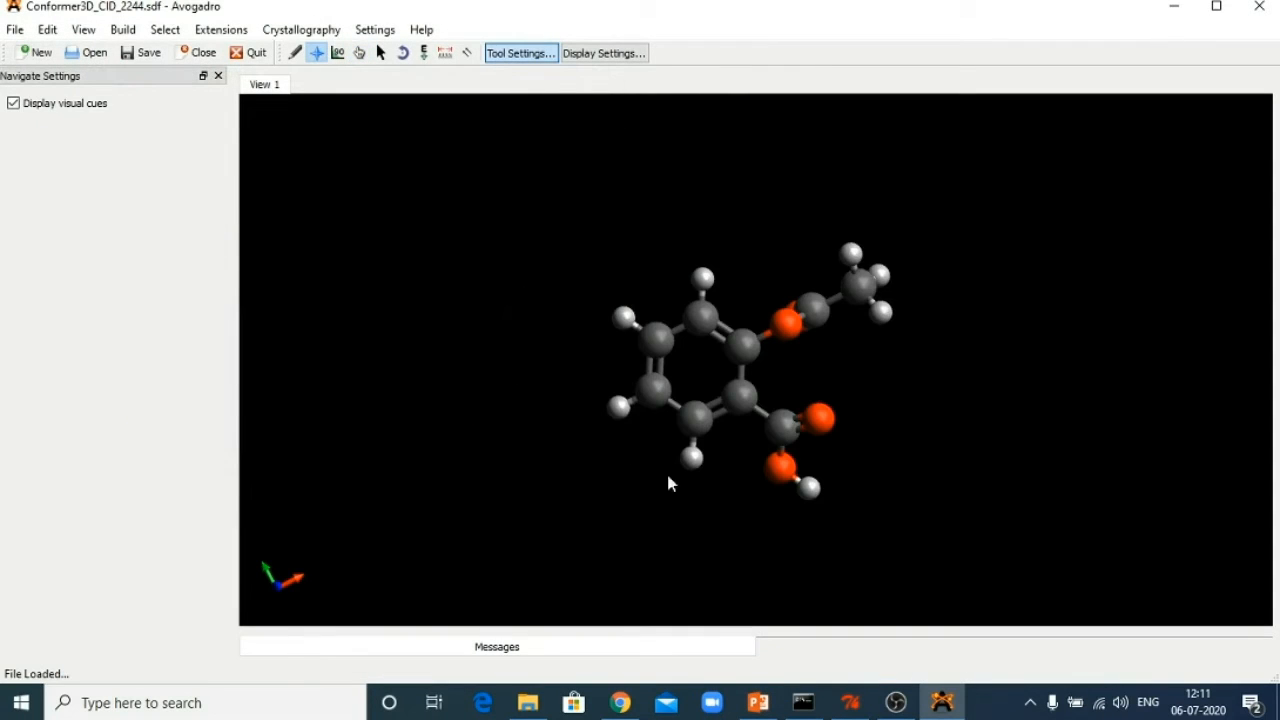
drag(895, 416, 850, 450)
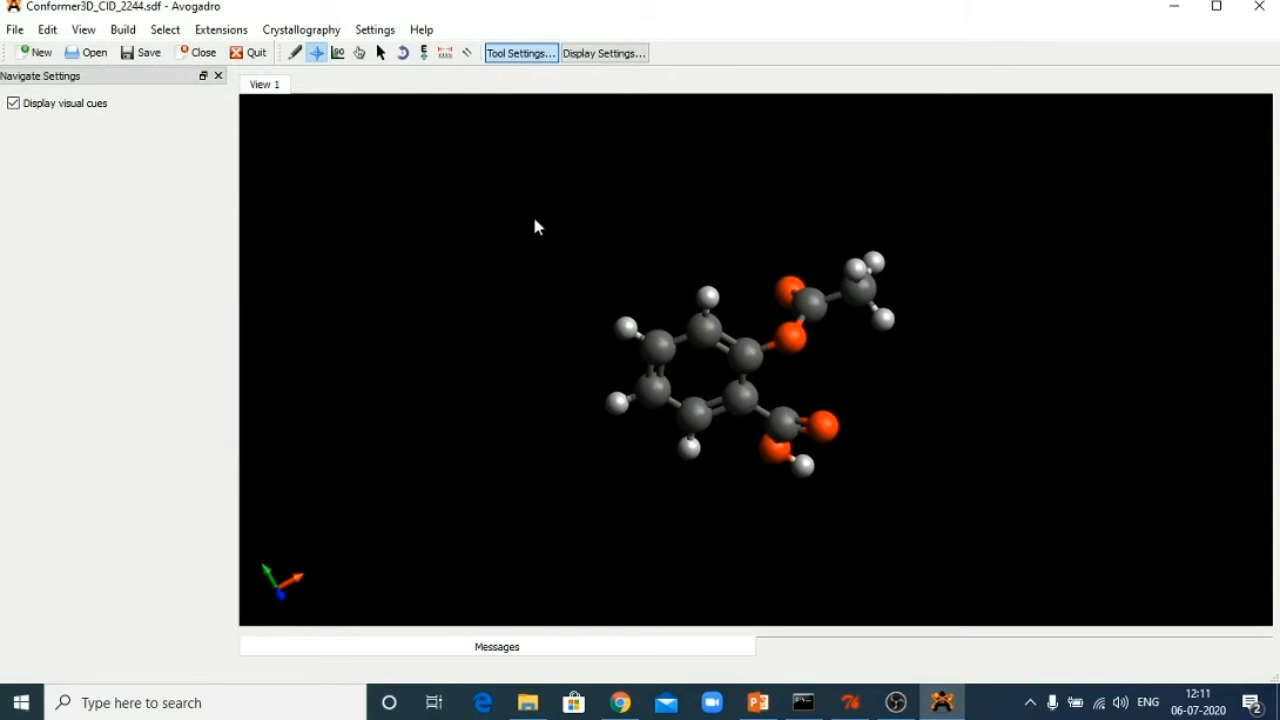
Save the molecule to the Desktop as Conformer3D_CID_2244 in Sybyl Mol2 format, and close it.
click(16, 30)
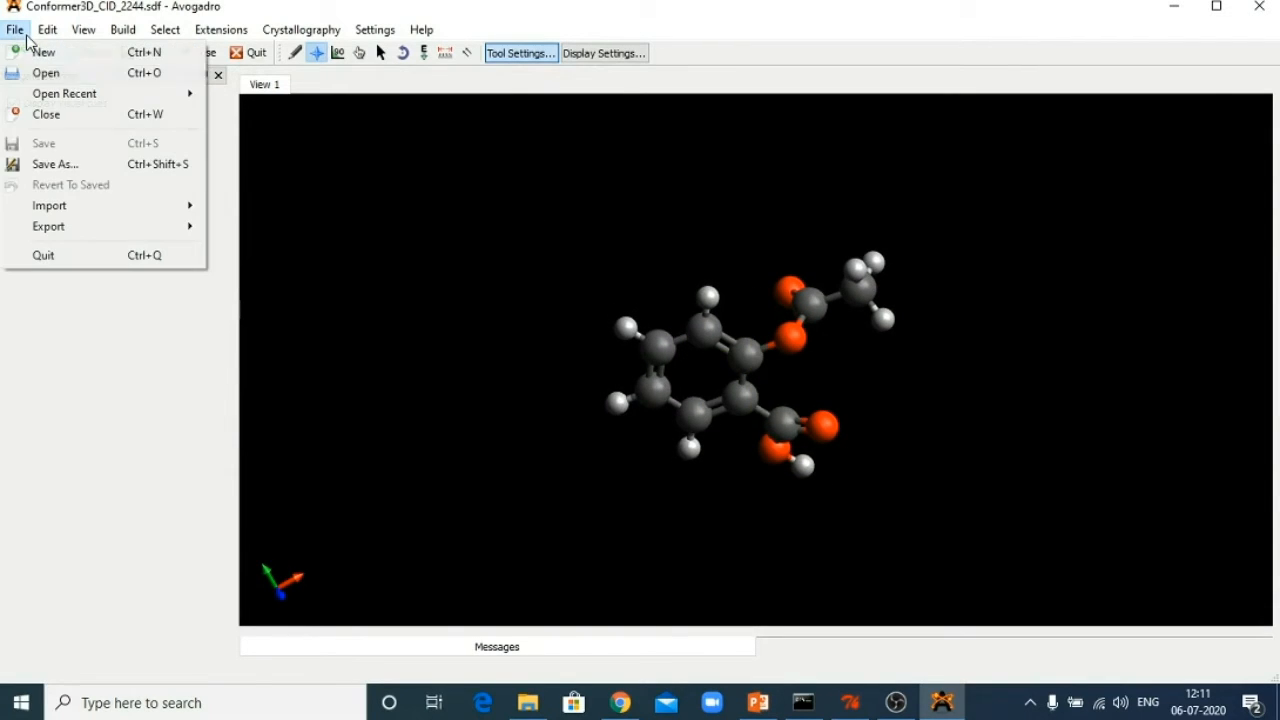
click(52, 165)
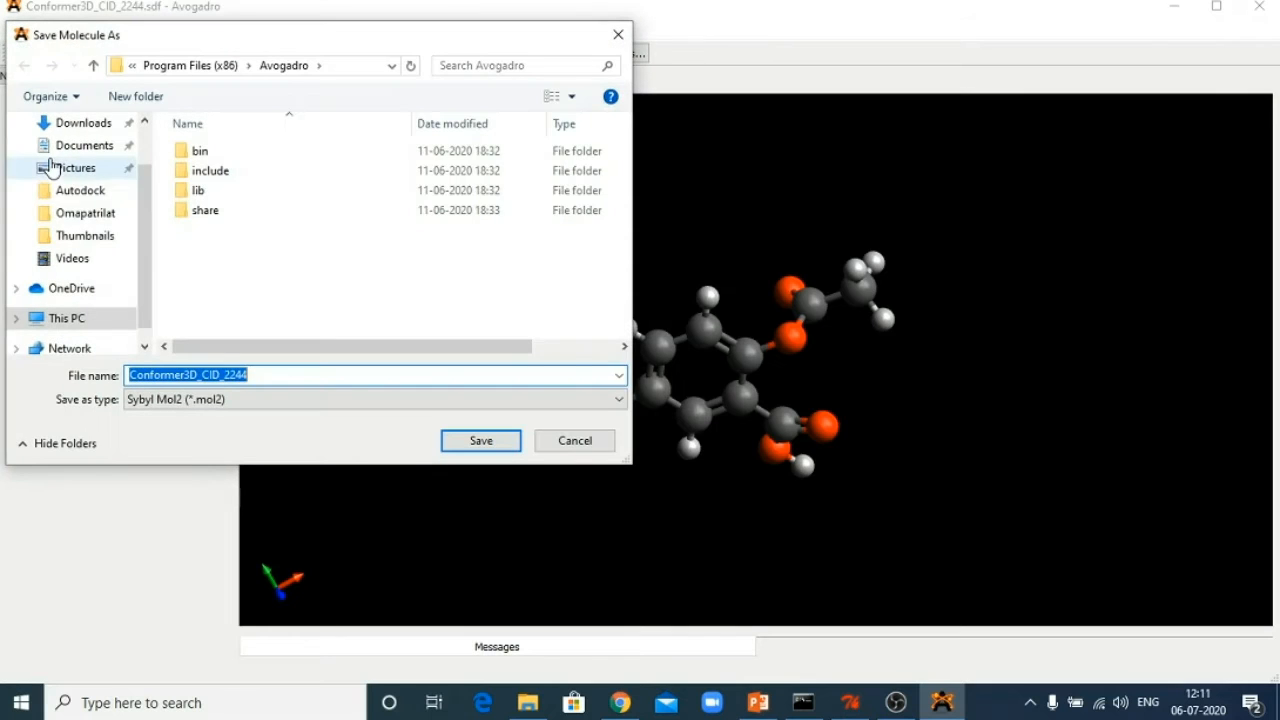
scroll(141, 191, up, 2)
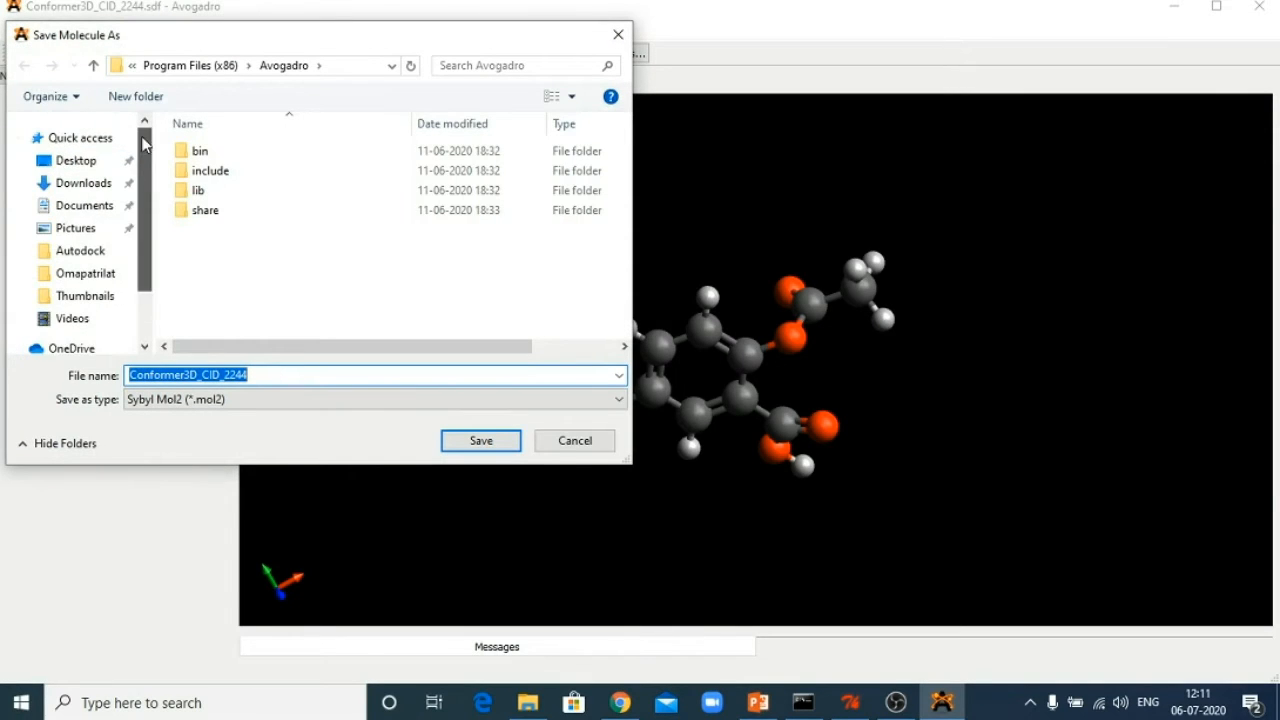
click(60, 161)
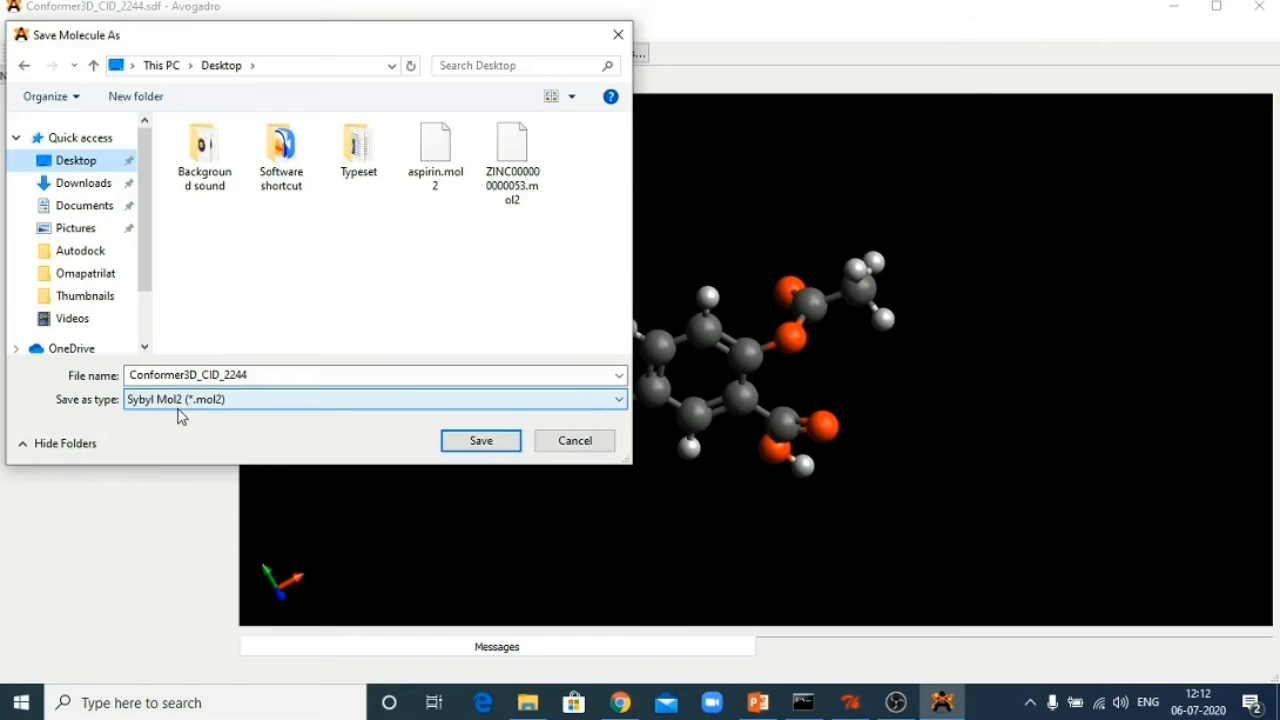
click(478, 443)
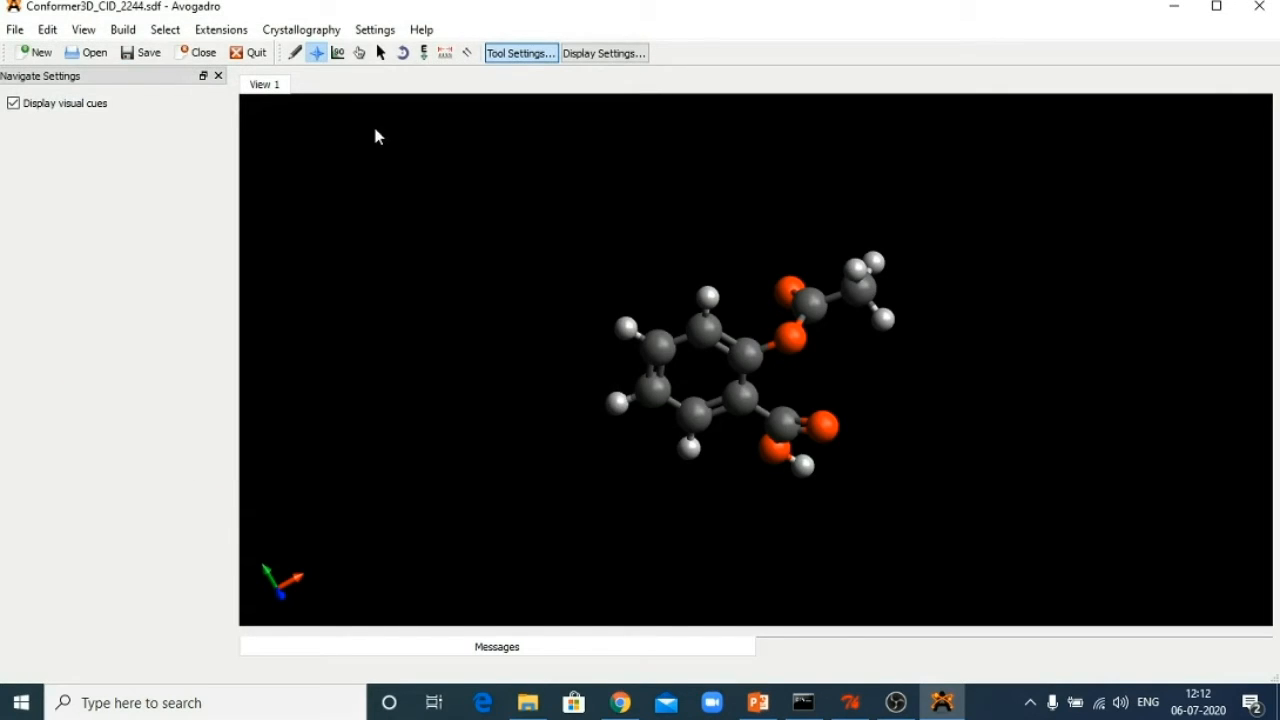
click(197, 52)
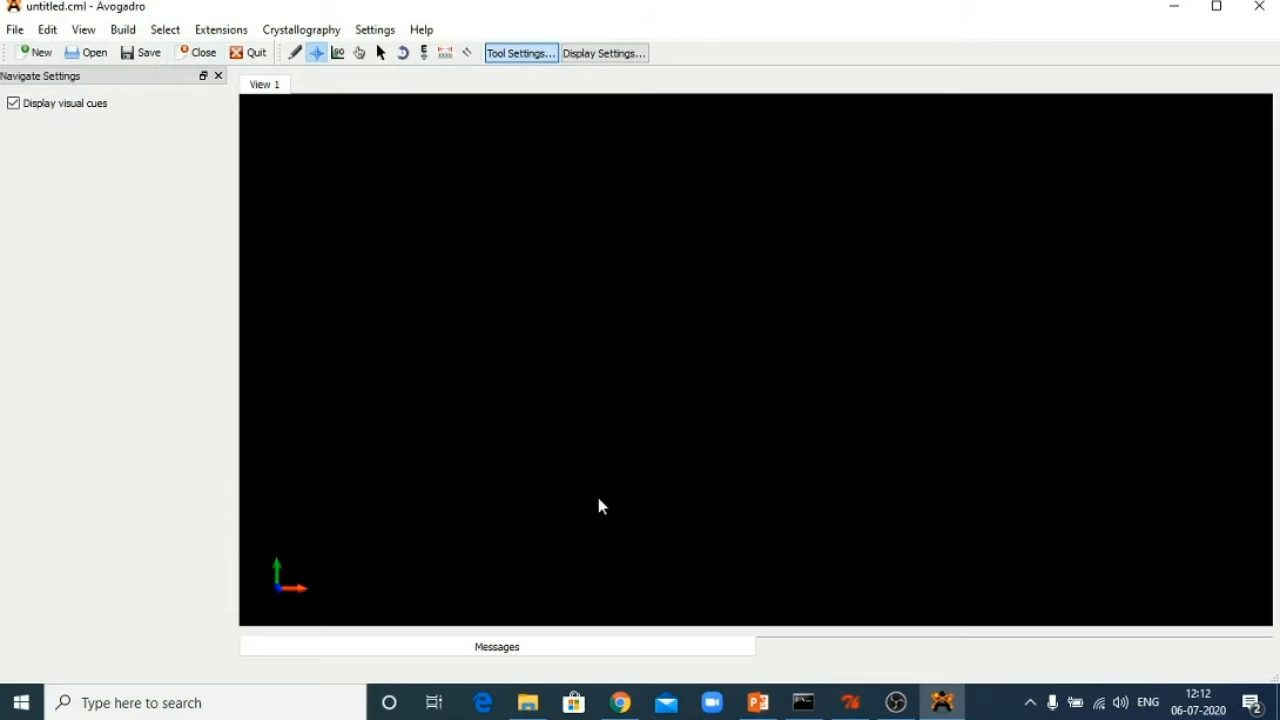
Switch to AutoDockTools and delete the aspirin molecule from the workspace.
click(850, 703)
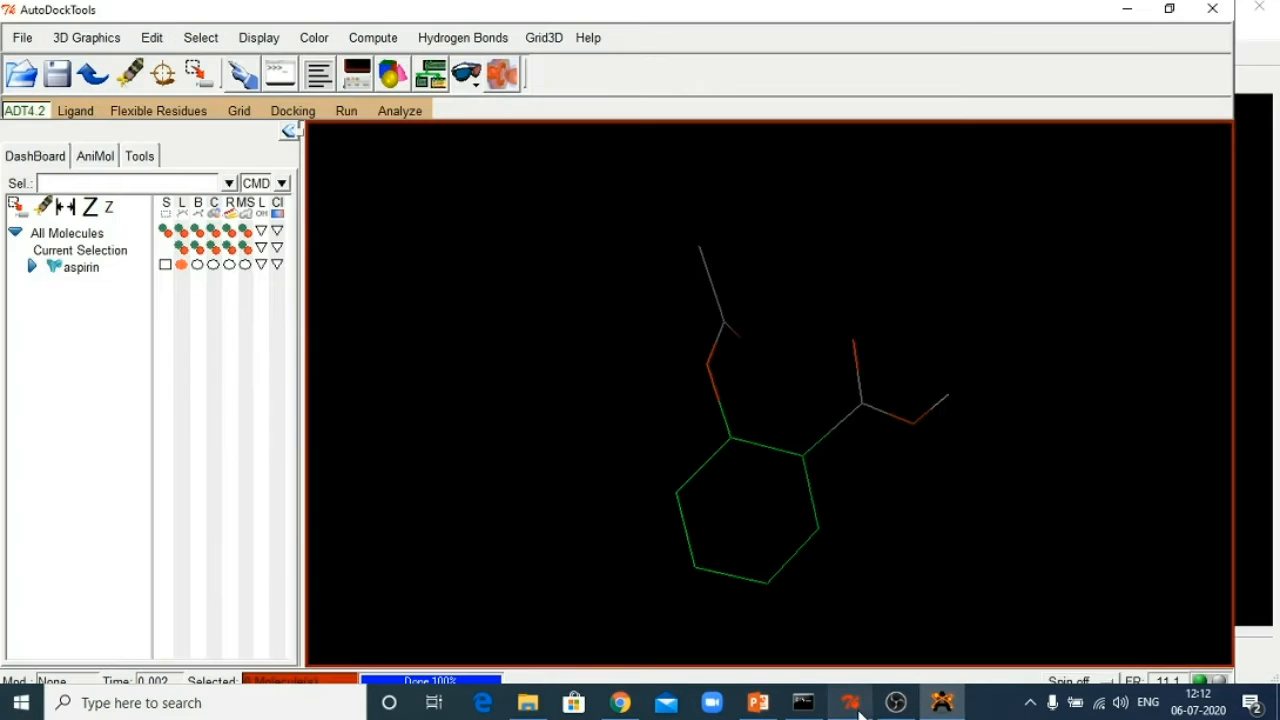
click(75, 269)
right_click(74, 270)
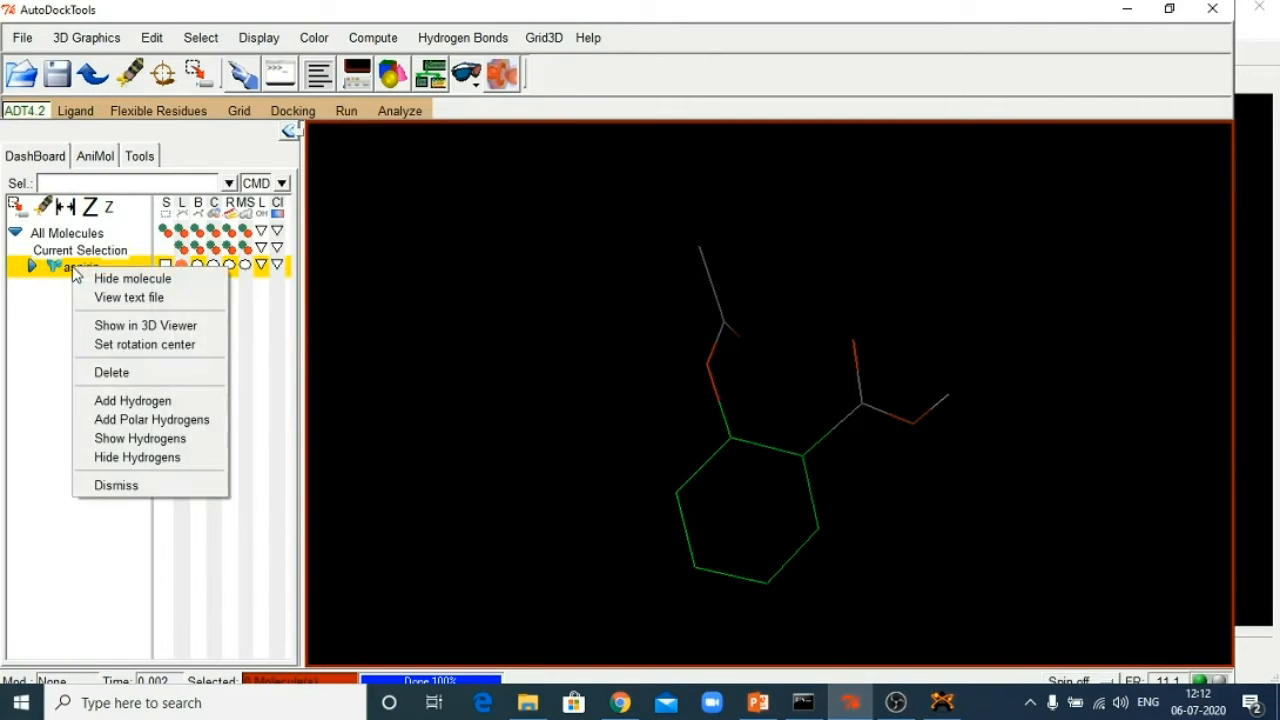
click(113, 373)
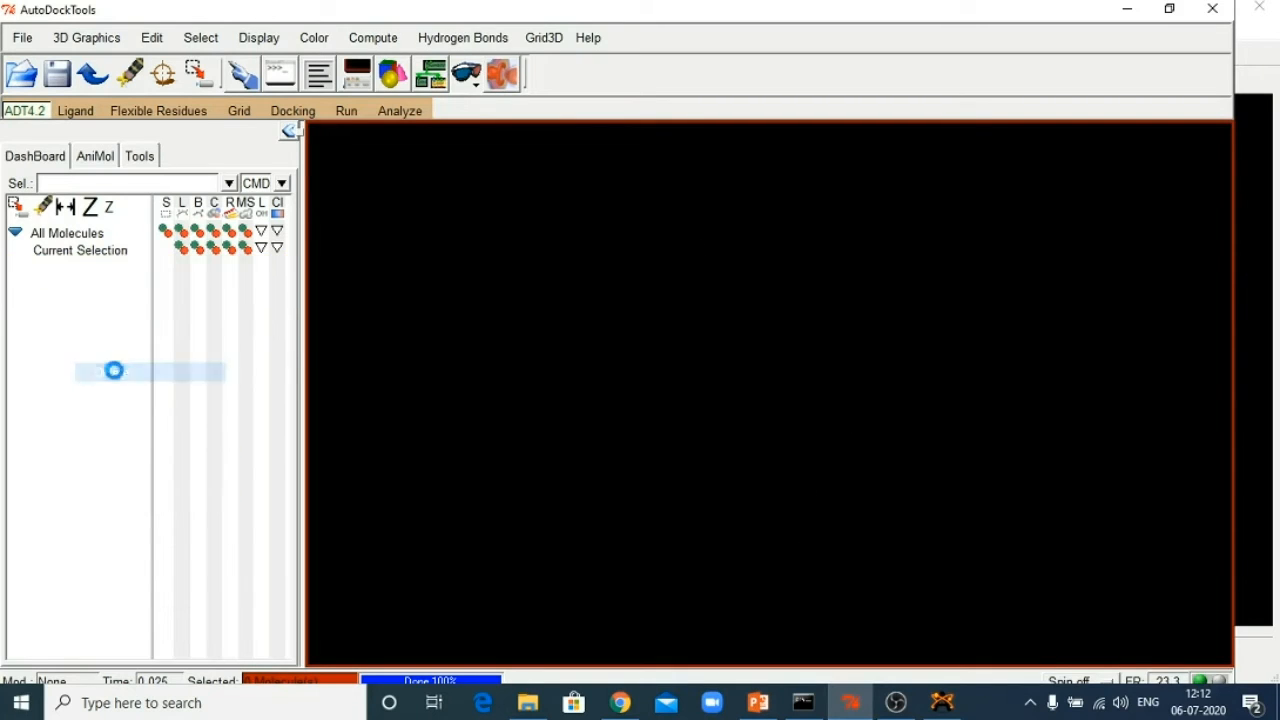
Start opening a ligand input file for AutoDock4 and browse to the Desktop folder.
click(70, 111)
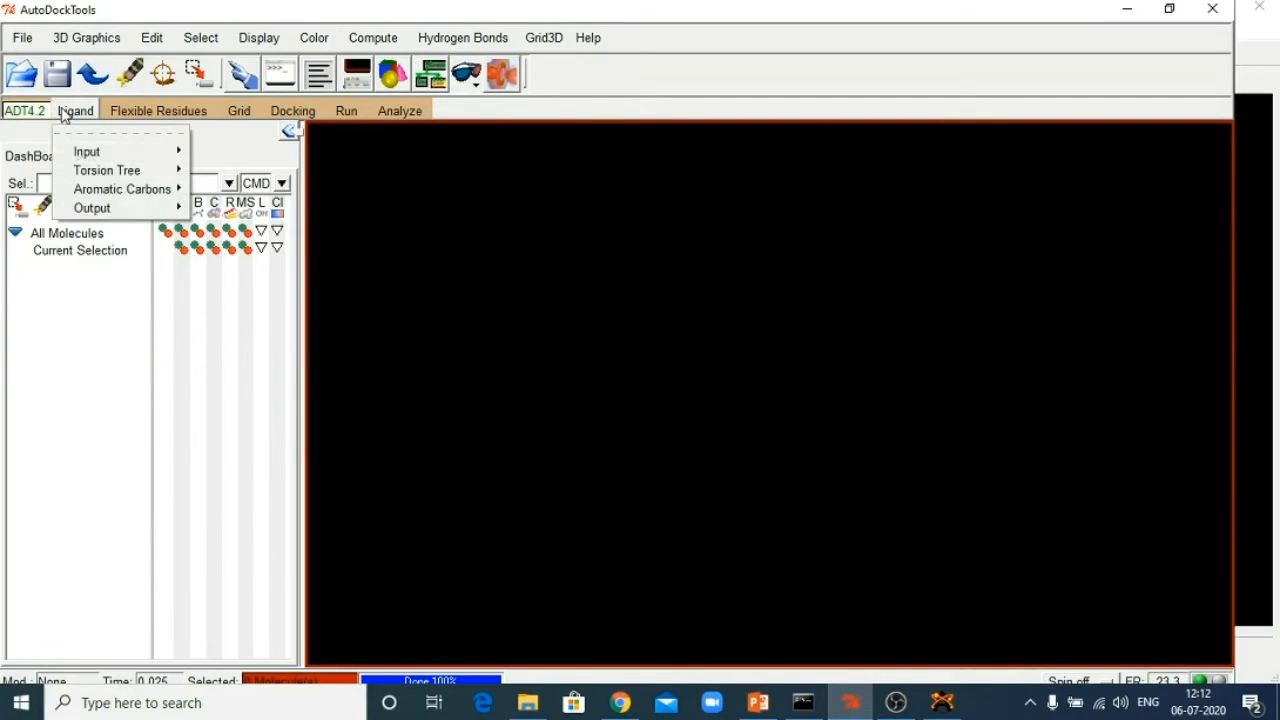
mouse_move(100, 151)
click(229, 166)
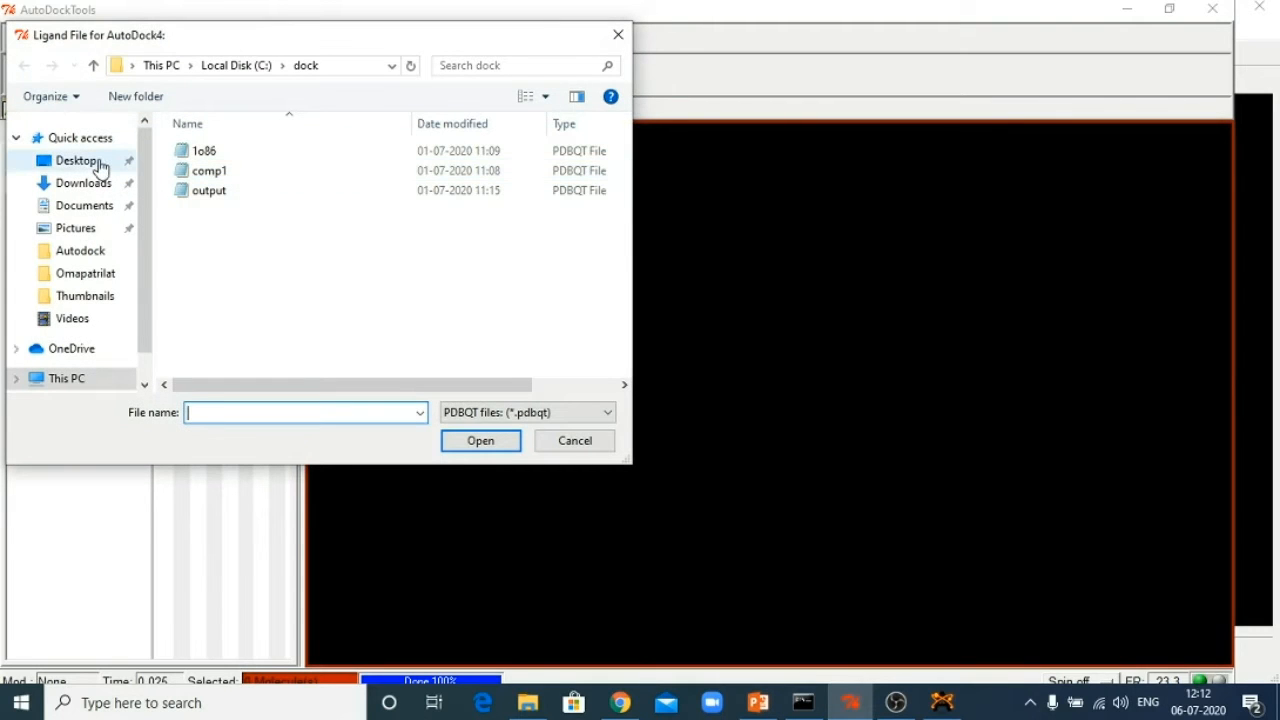
click(98, 162)
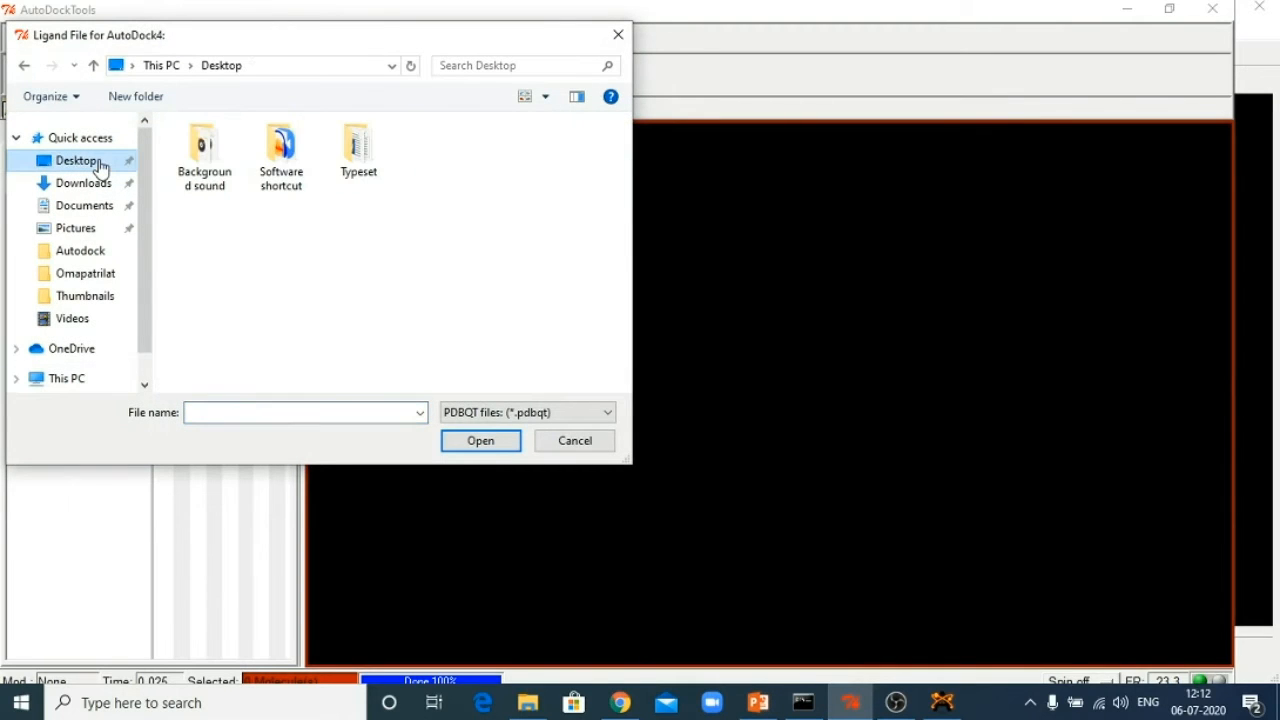
Try to open Conformer3D_CID_2244.sdf from the Desktop as the ligand, with all file types shown.
click(484, 414)
click(470, 488)
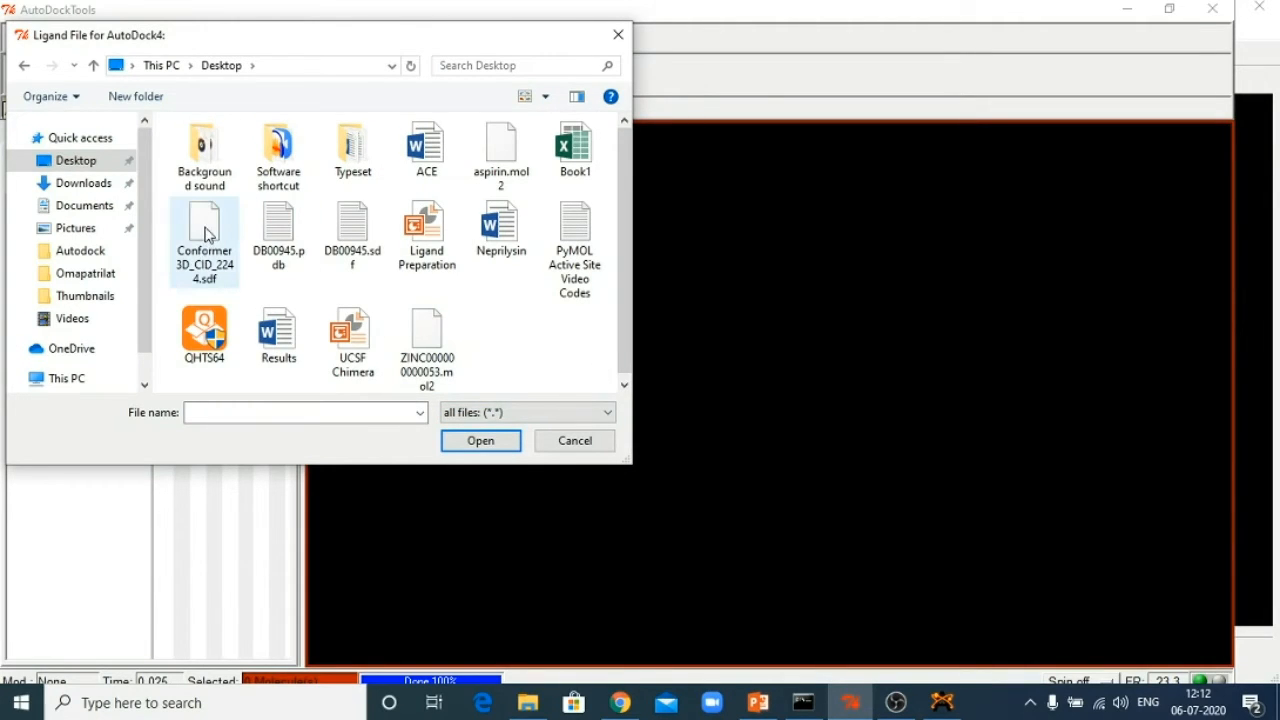
click(204, 240)
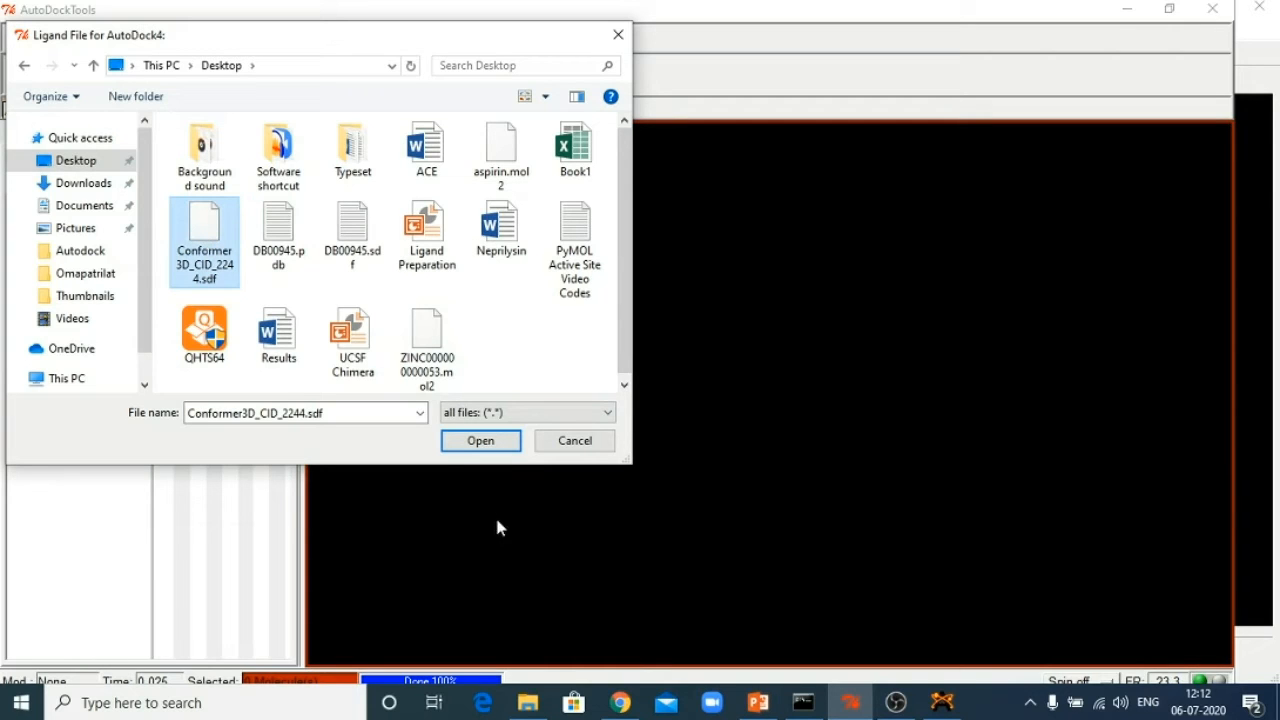
click(489, 443)
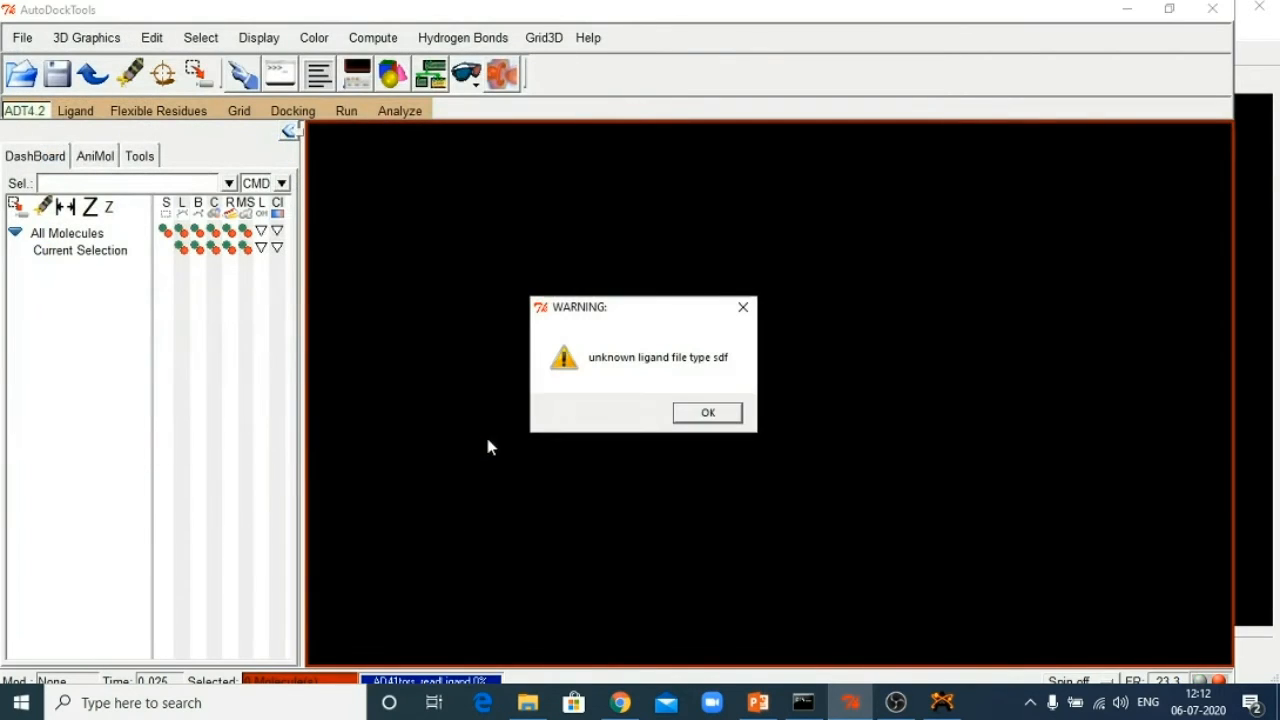
click(700, 413)
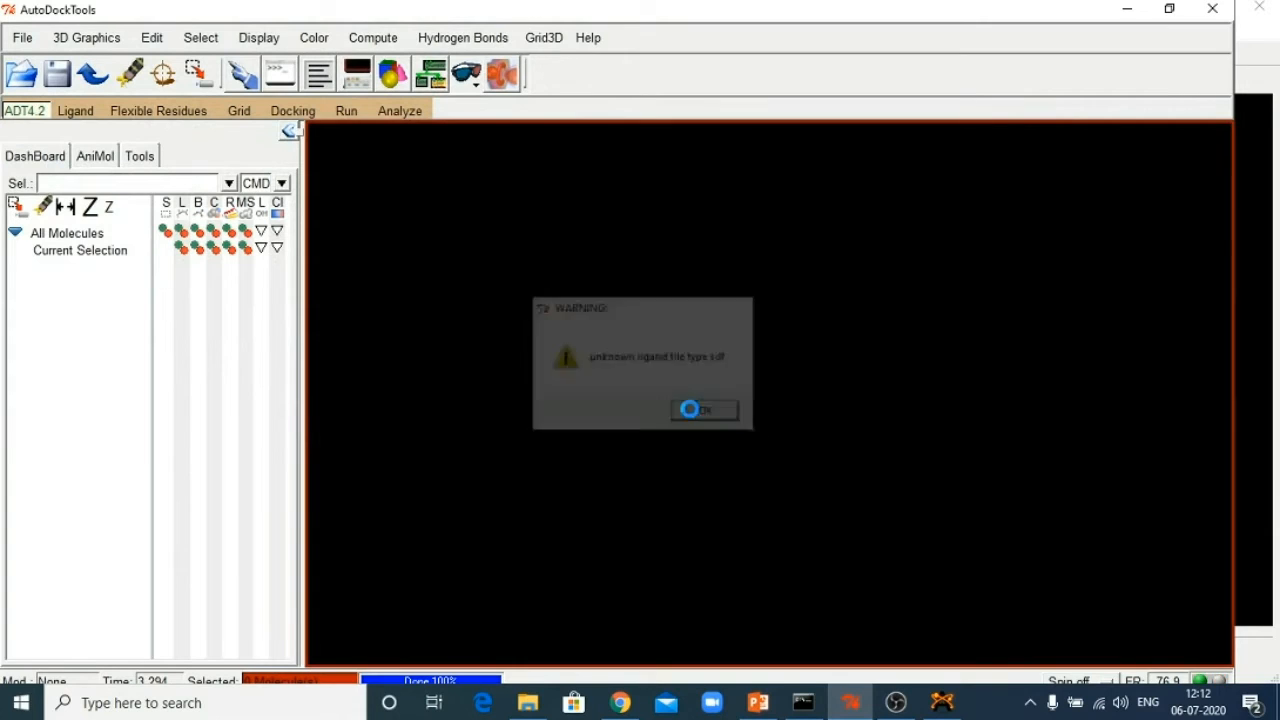
click(66, 111)
mouse_move(88, 153)
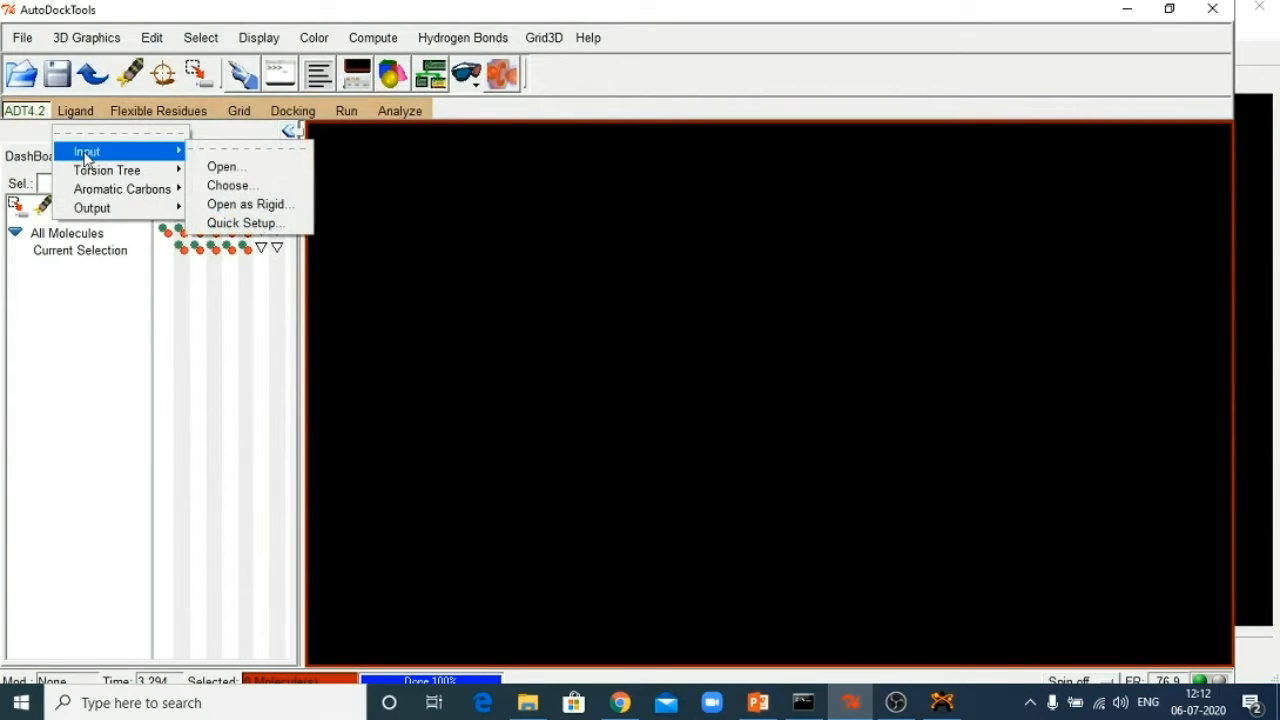
click(225, 170)
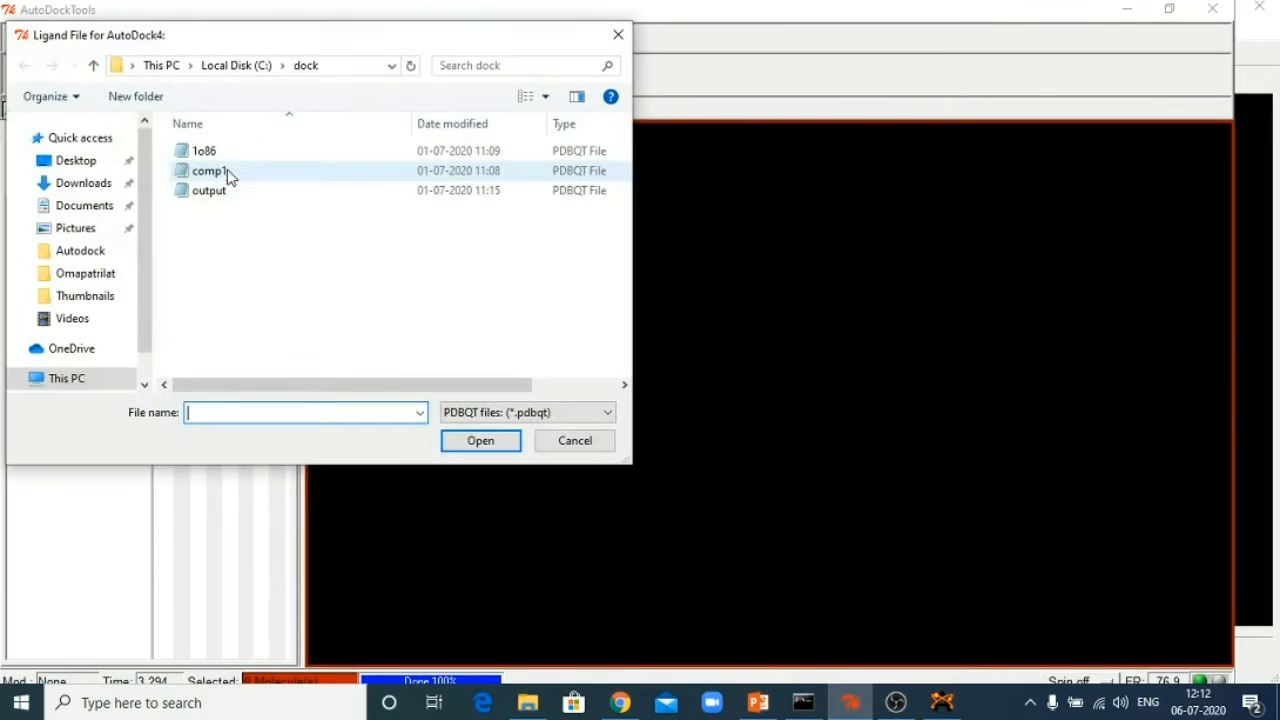
click(515, 413)
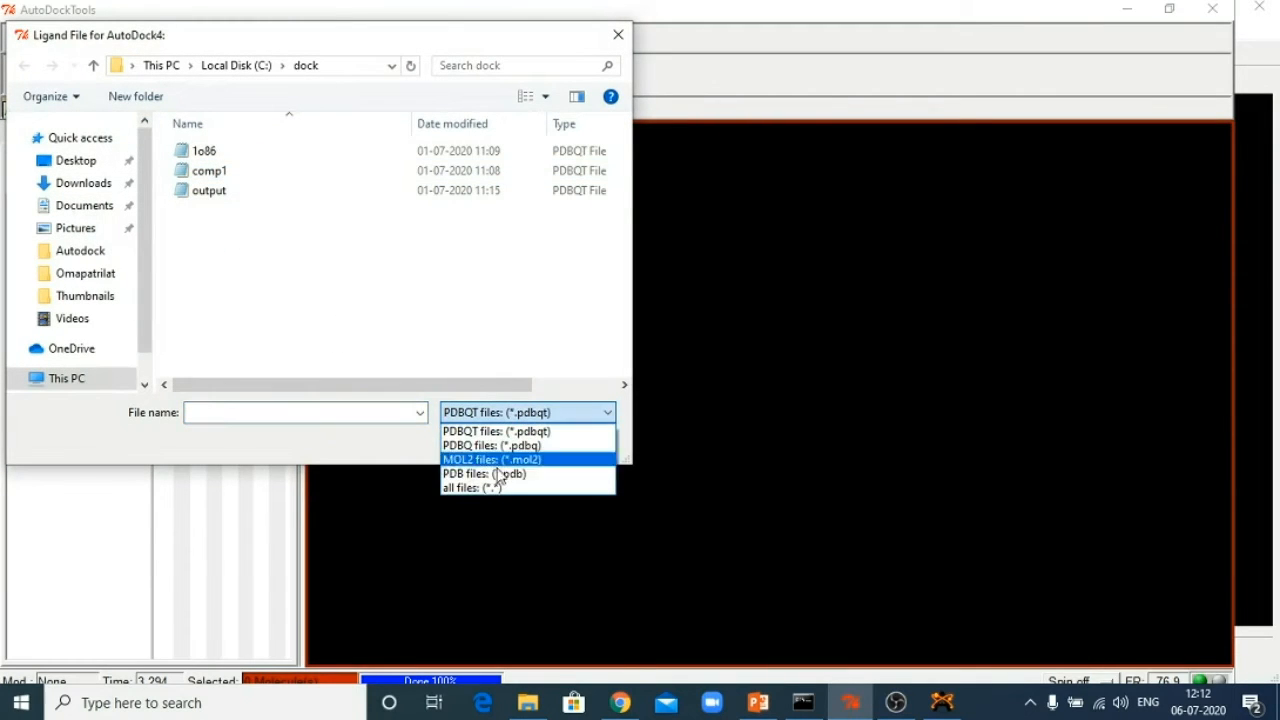
click(485, 487)
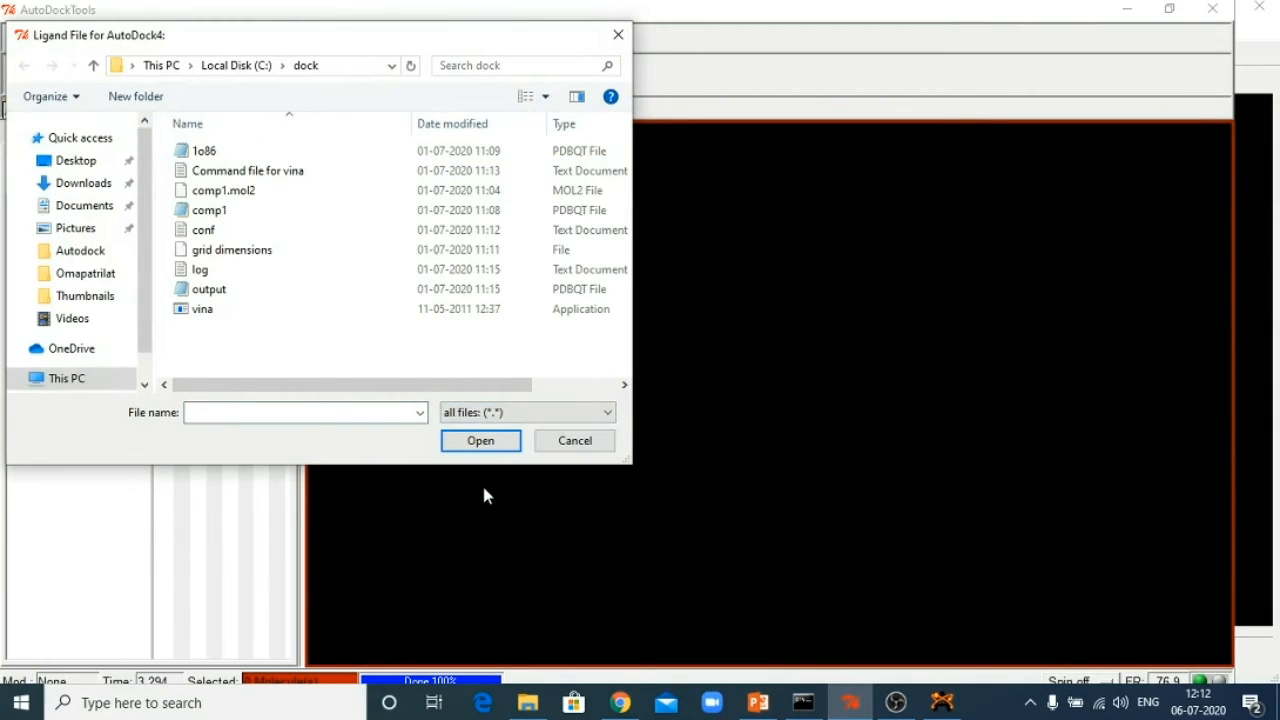
click(80, 162)
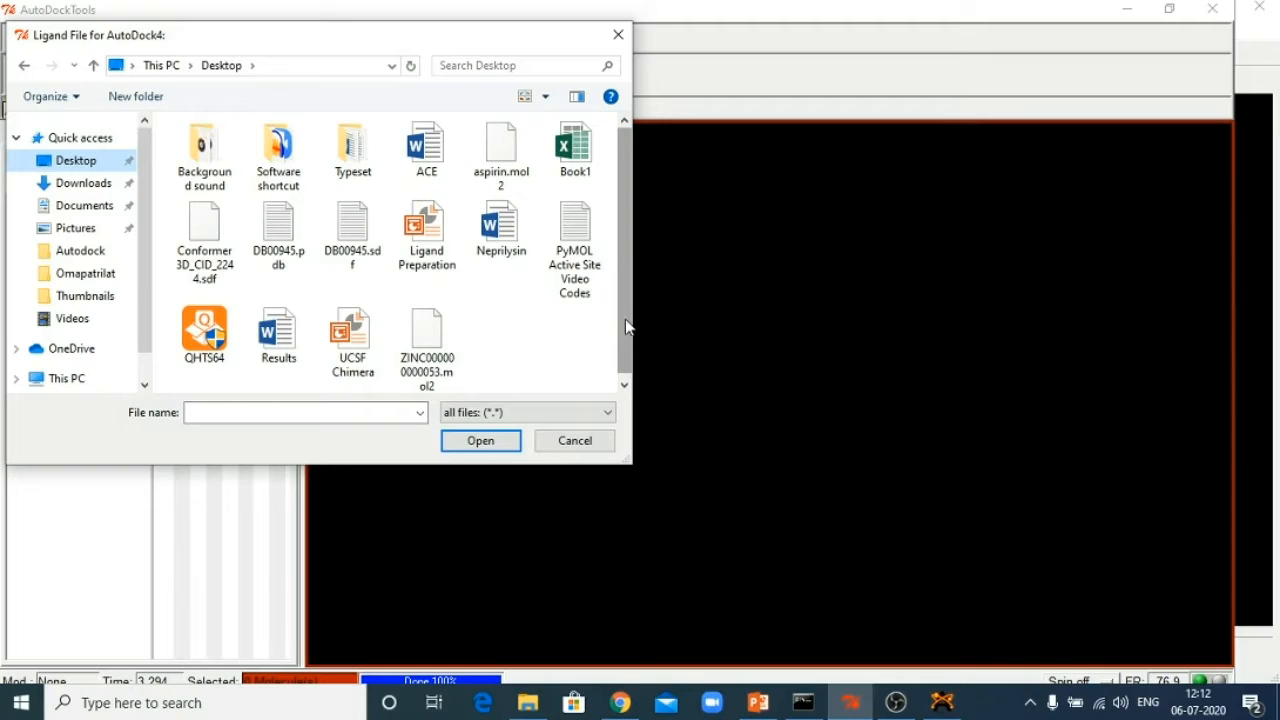
drag(627, 326, 624, 363)
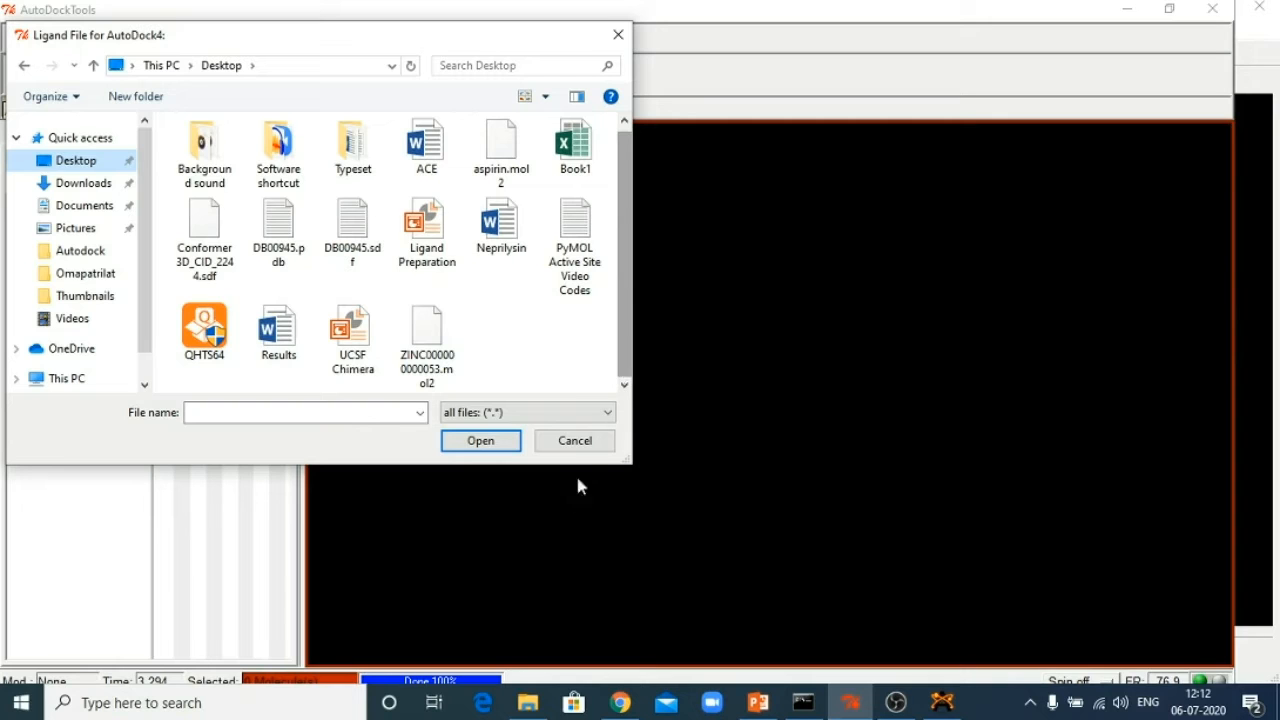
click(591, 444)
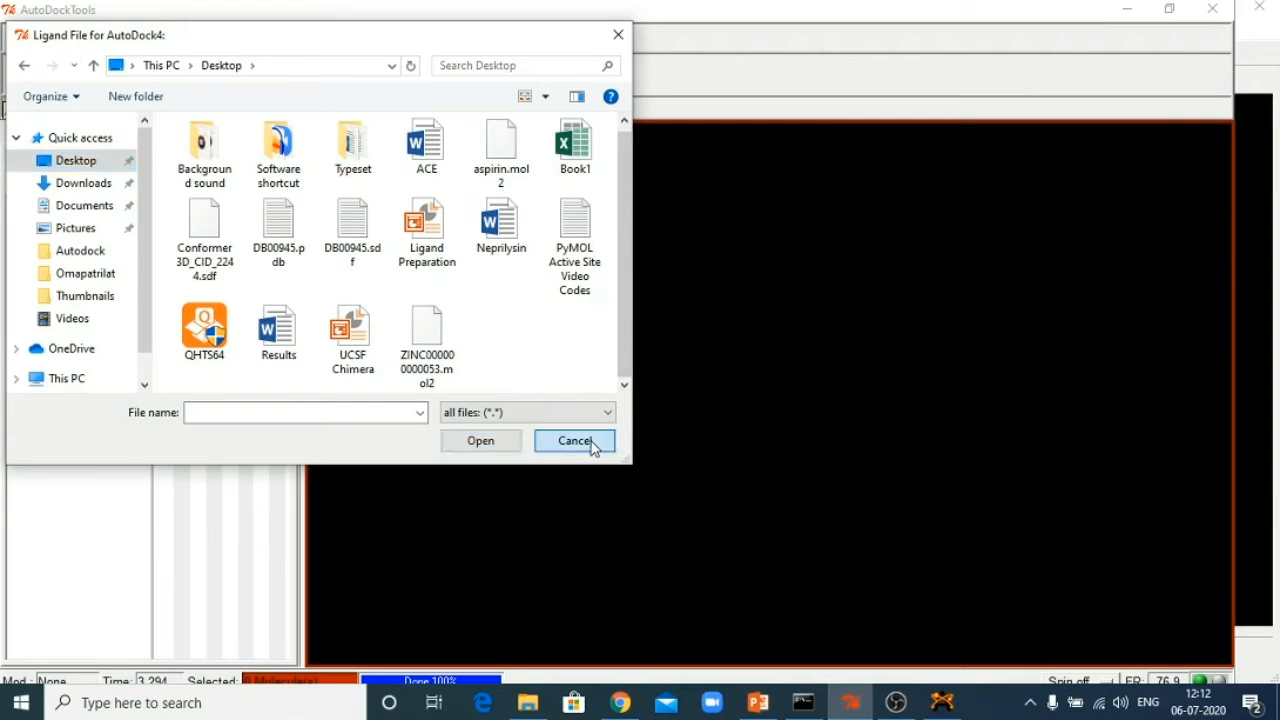
Switch to Avogadro and open Conformer3D_CID_2244.sdf from the Downloads folder.
click(945, 704)
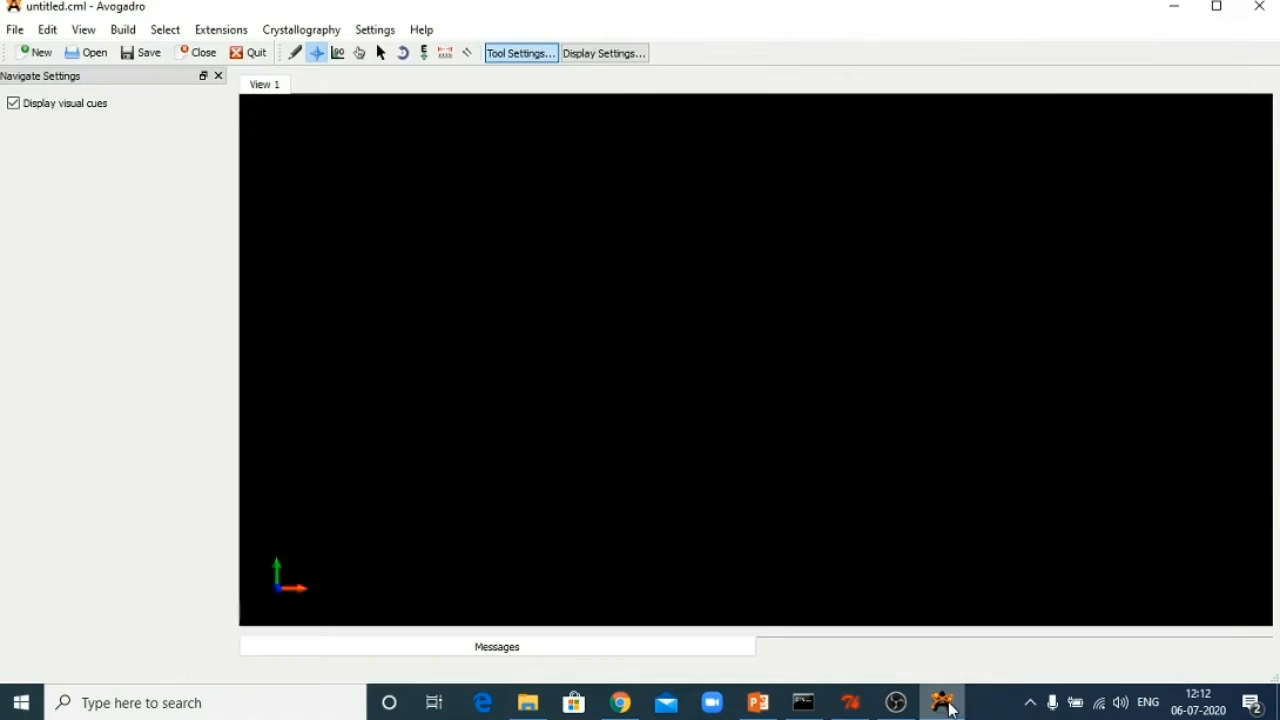
click(123, 30)
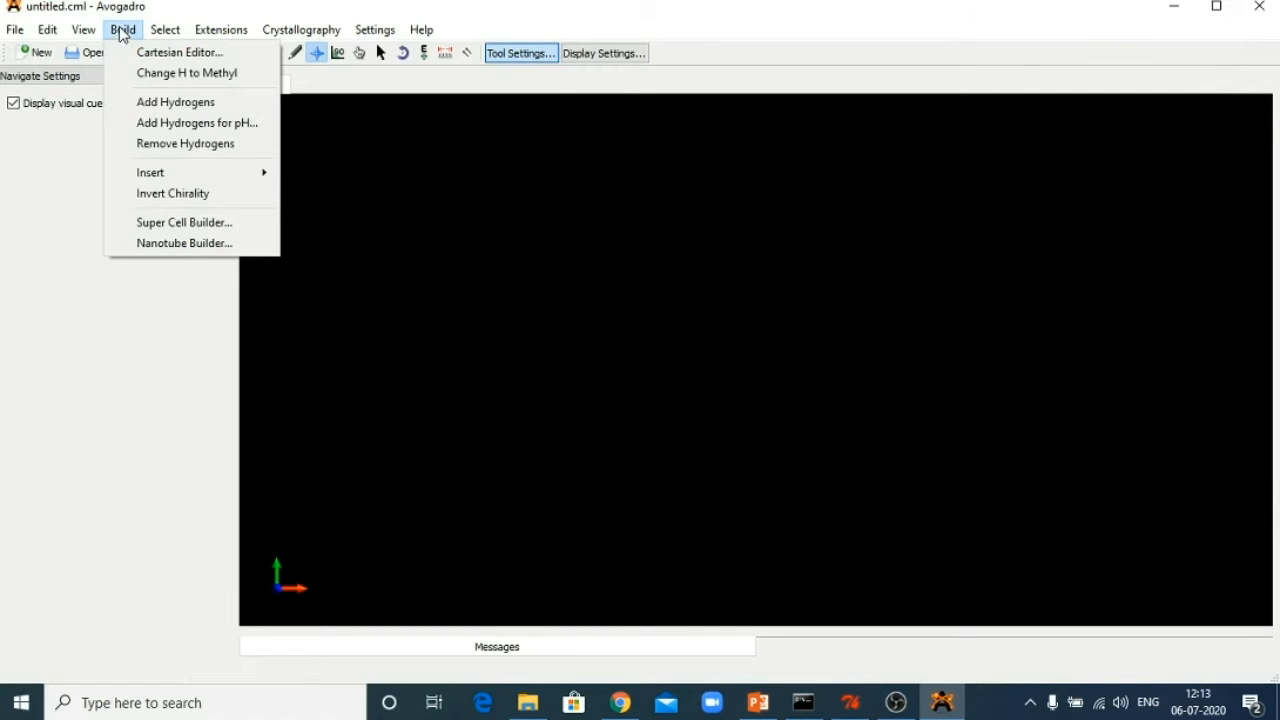
click(6, 34)
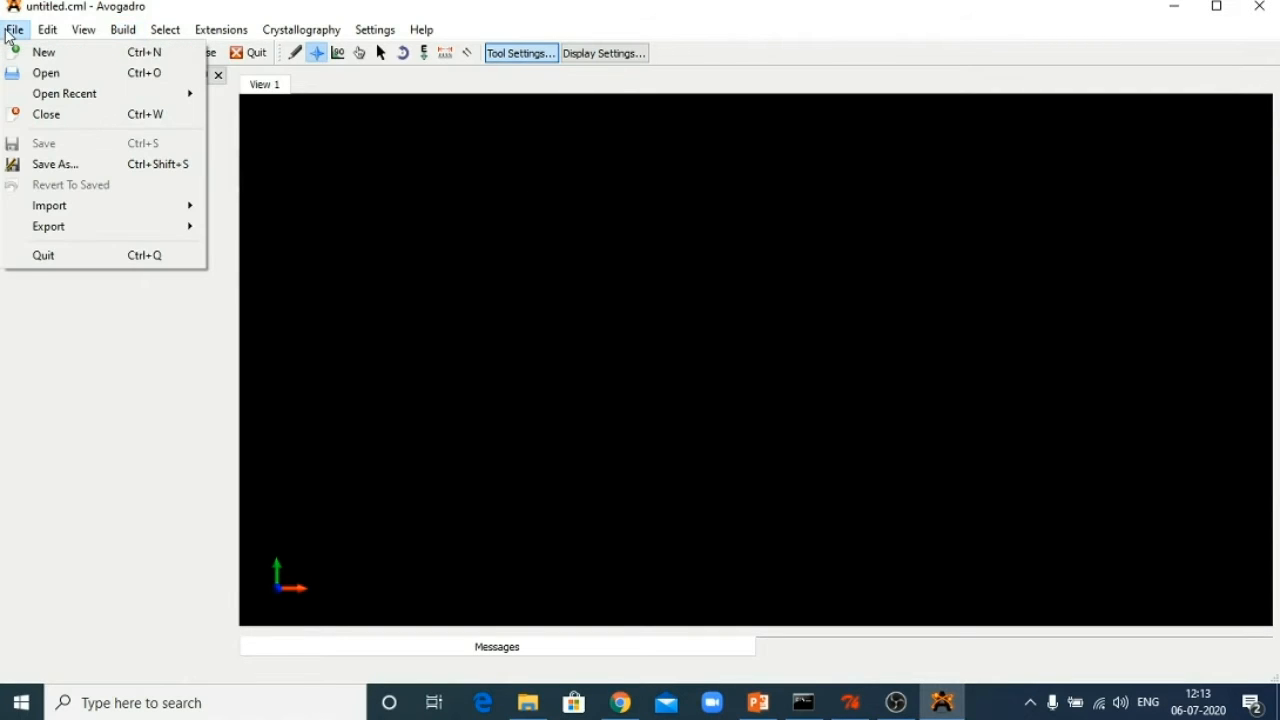
click(40, 73)
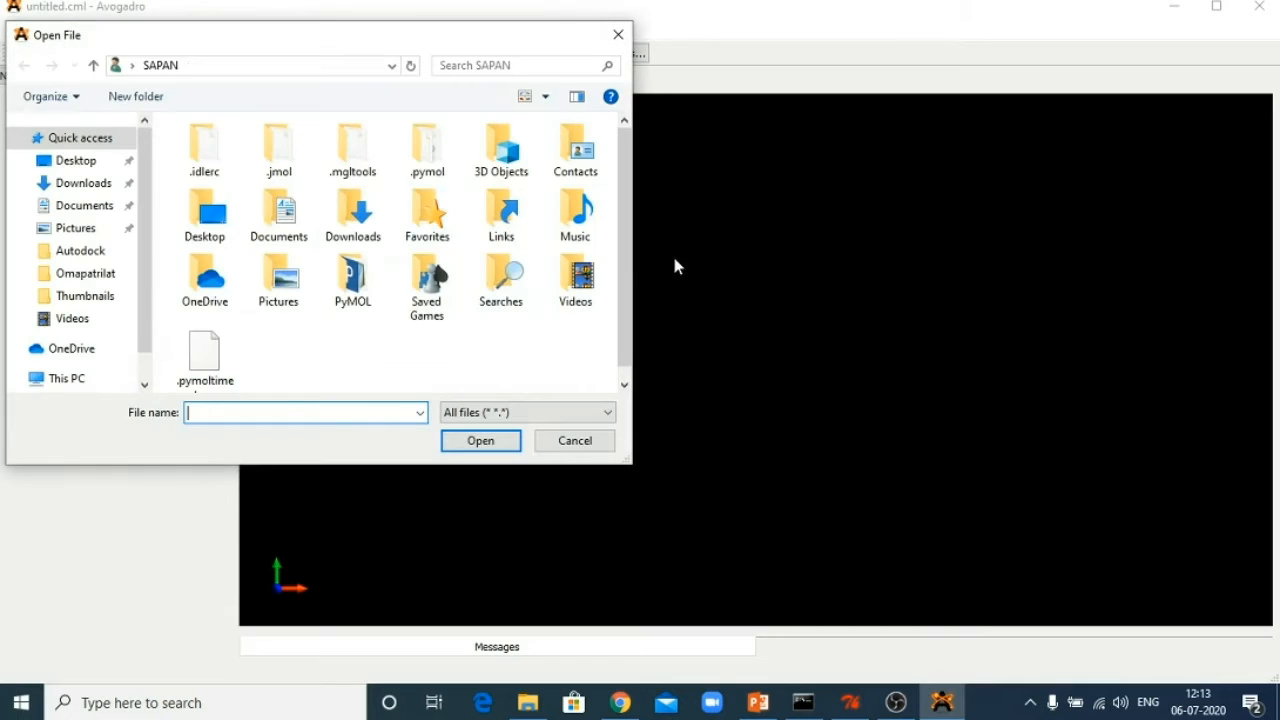
click(74, 183)
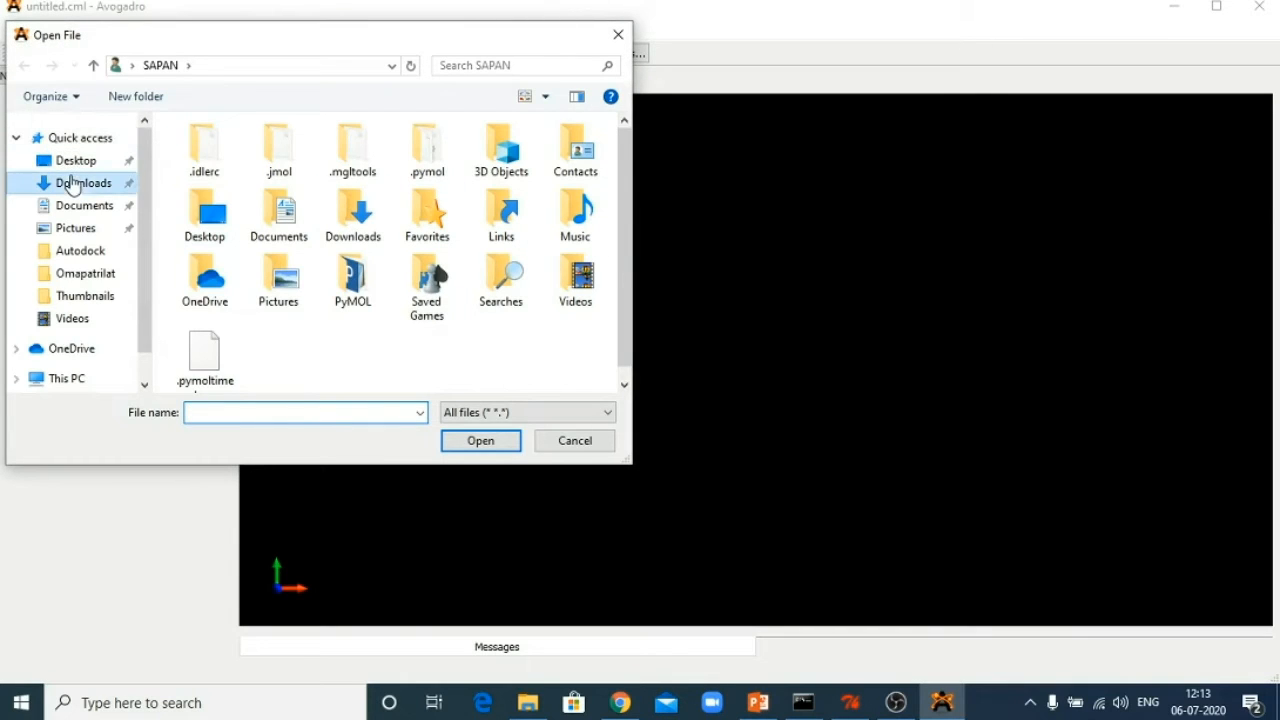
click(235, 177)
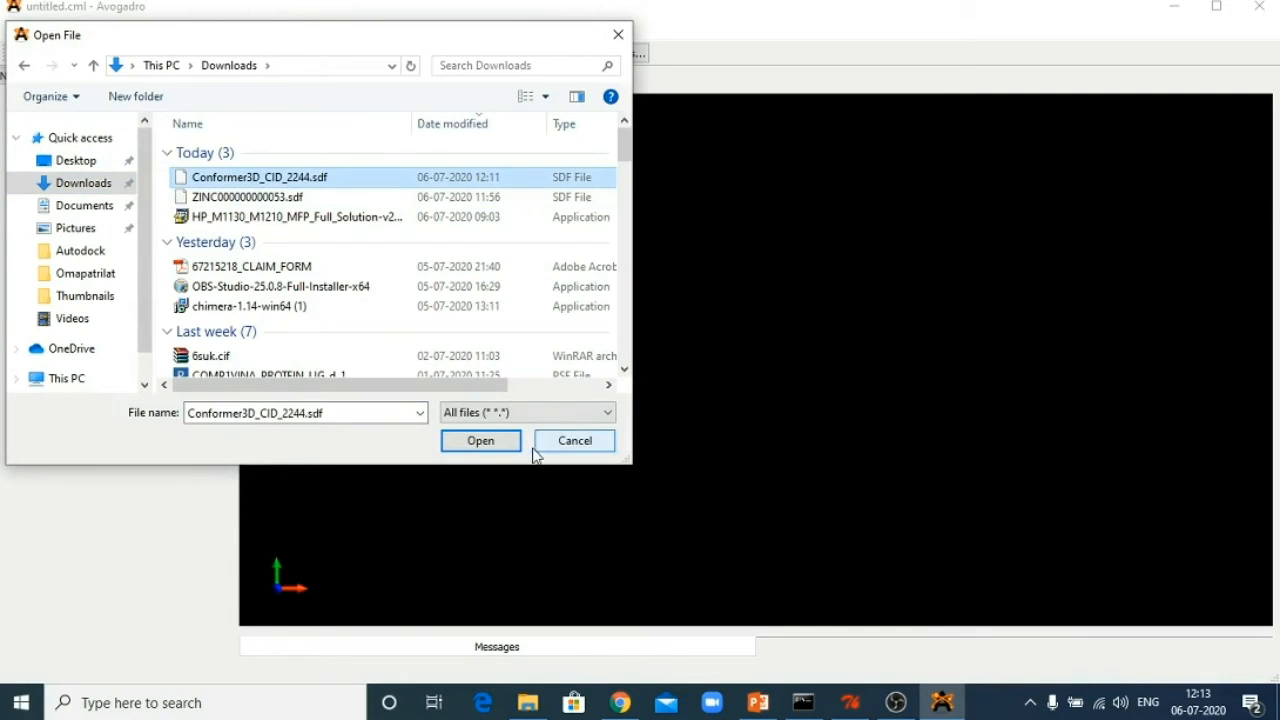
click(480, 440)
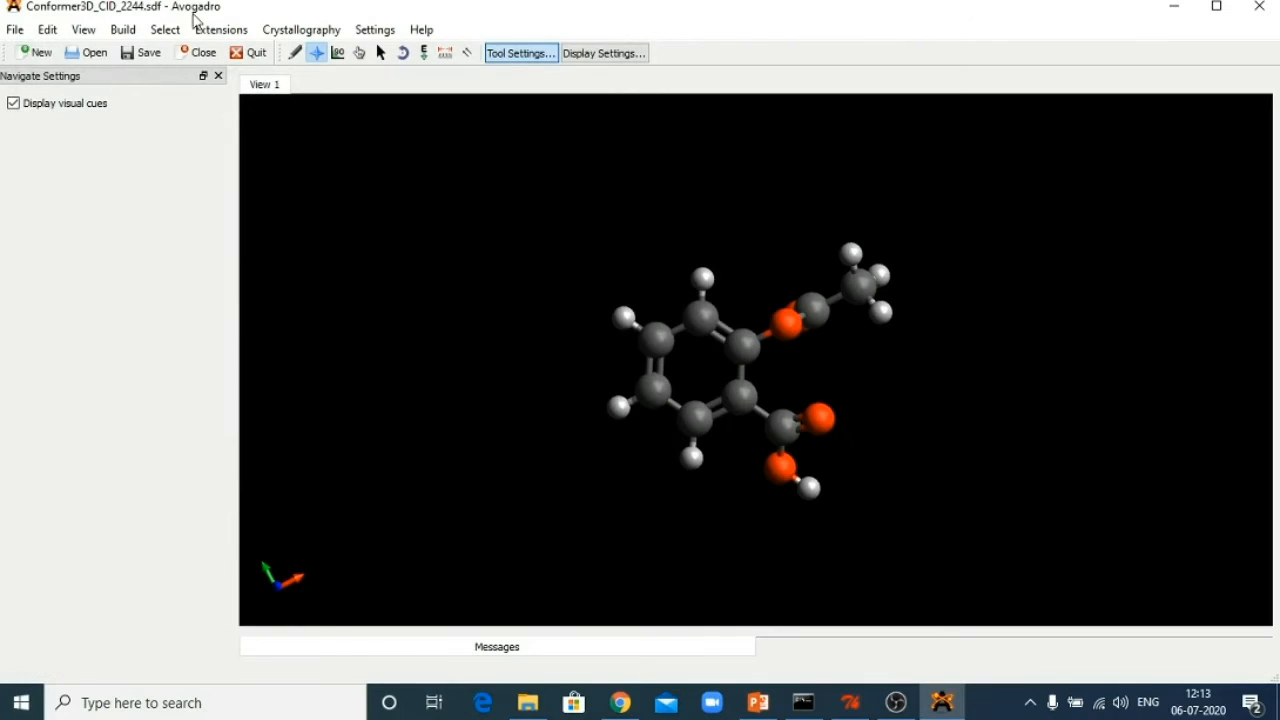
Try to save the molecule to the Desktop in Sybyl Mol2 format as Conformer3D_CID_2244, replacing the existing file.
click(15, 29)
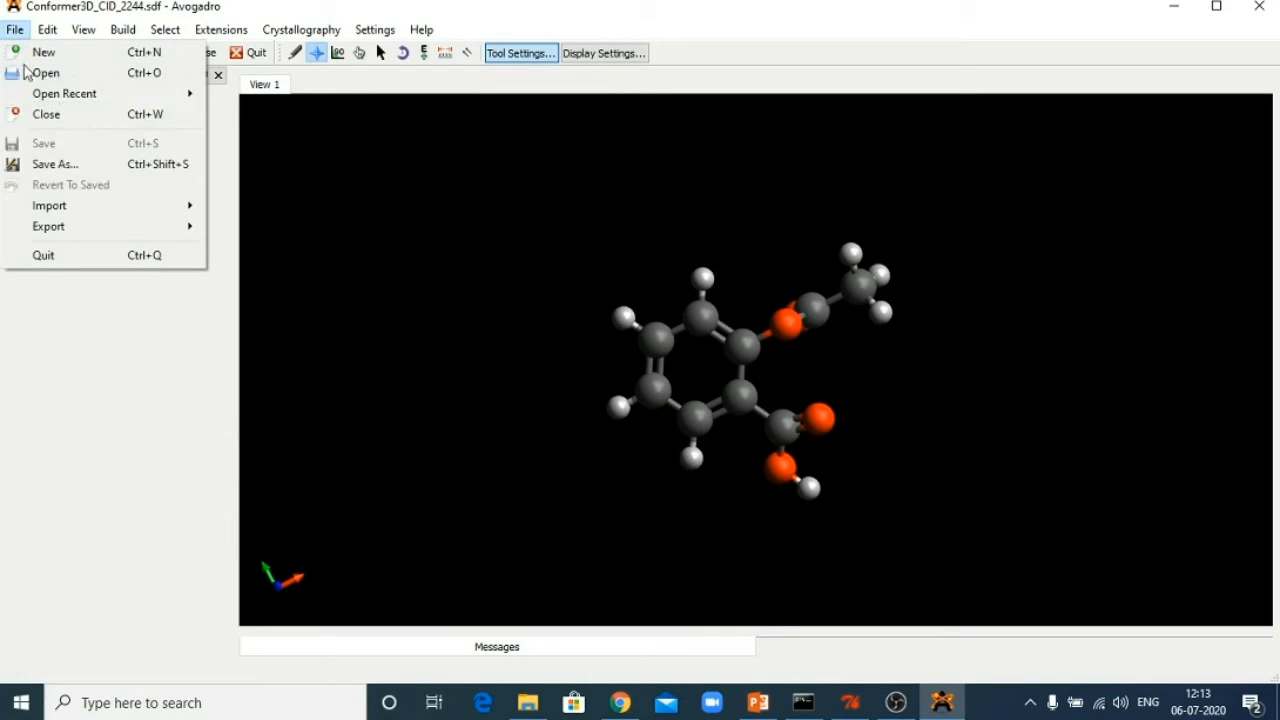
click(55, 164)
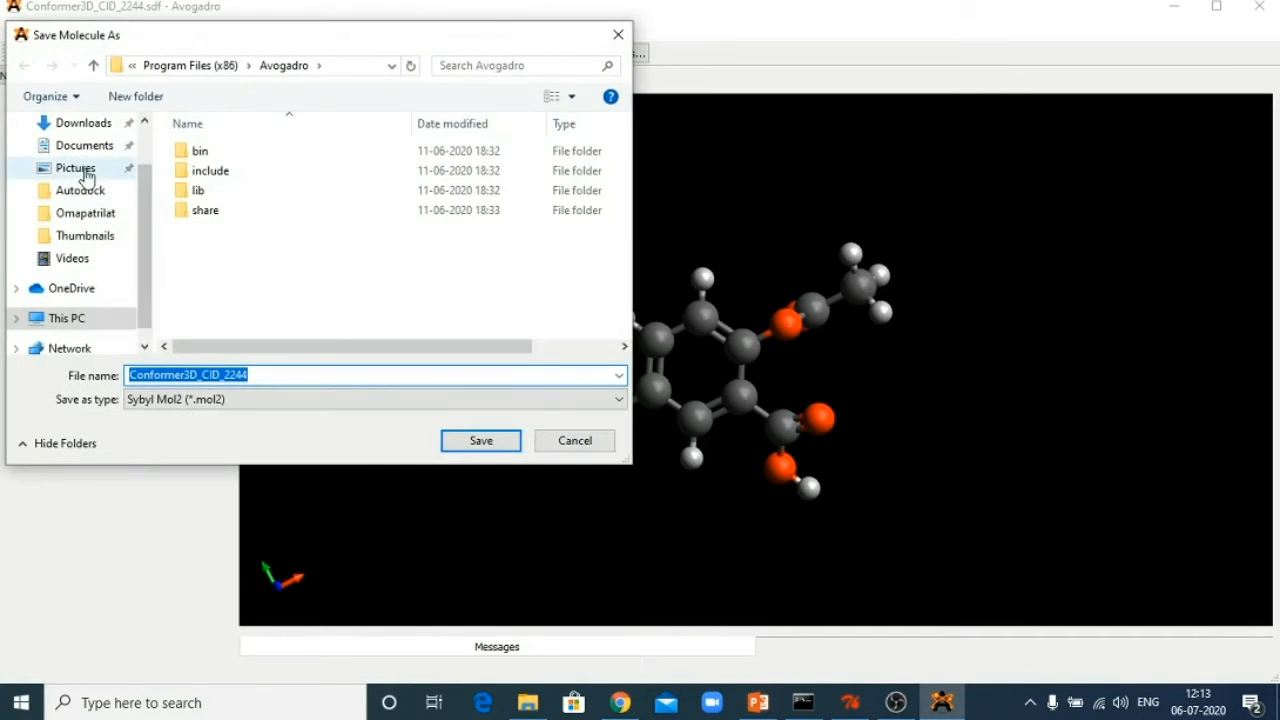
drag(148, 201, 147, 157)
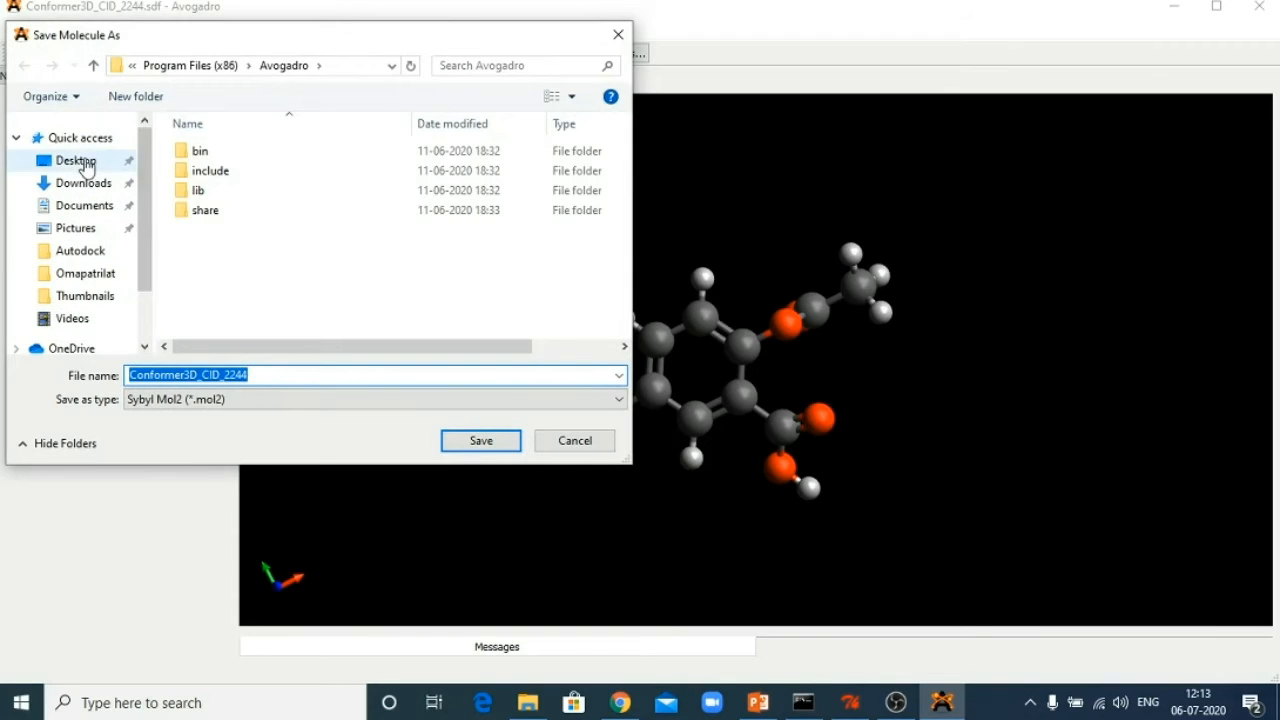
click(86, 165)
click(308, 374)
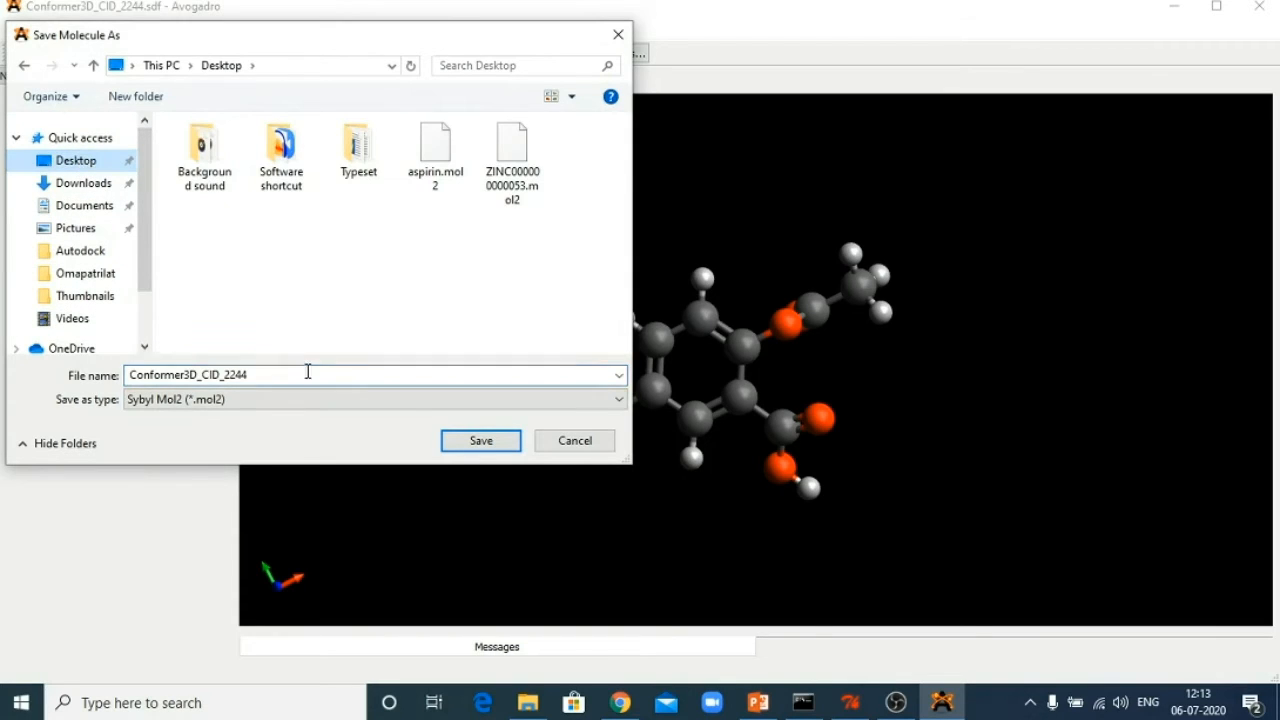
click(480, 446)
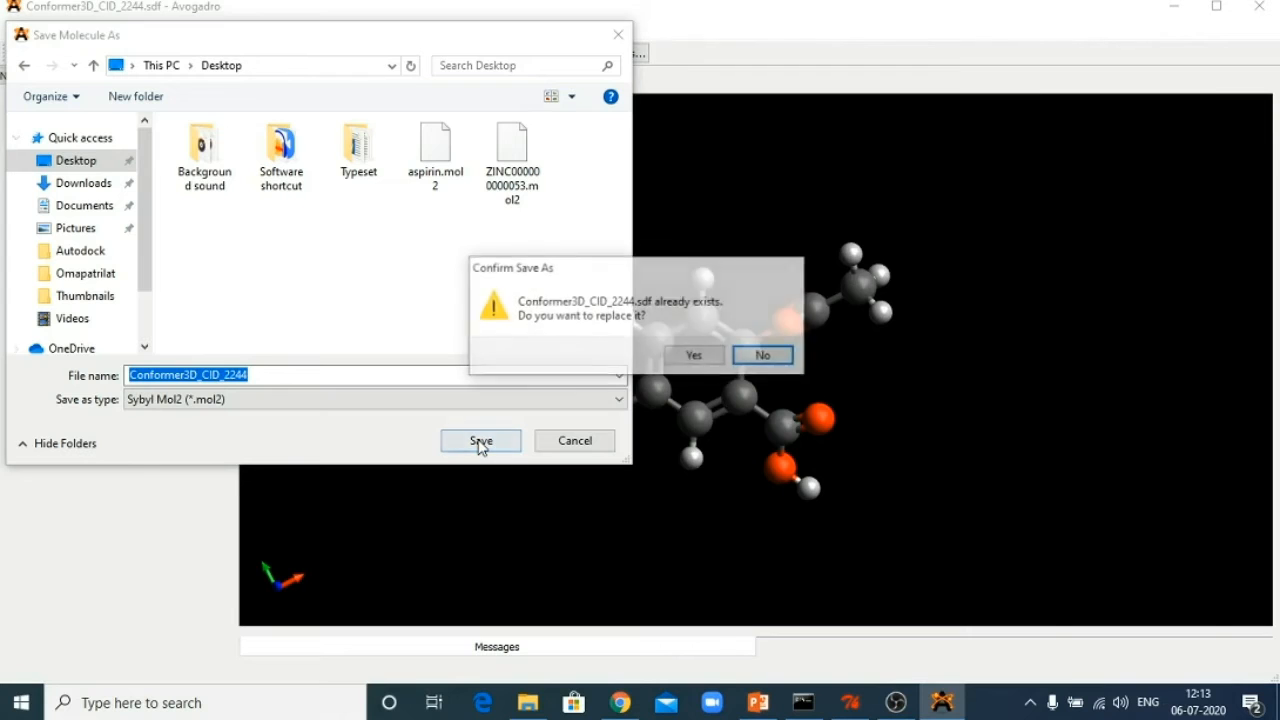
click(706, 358)
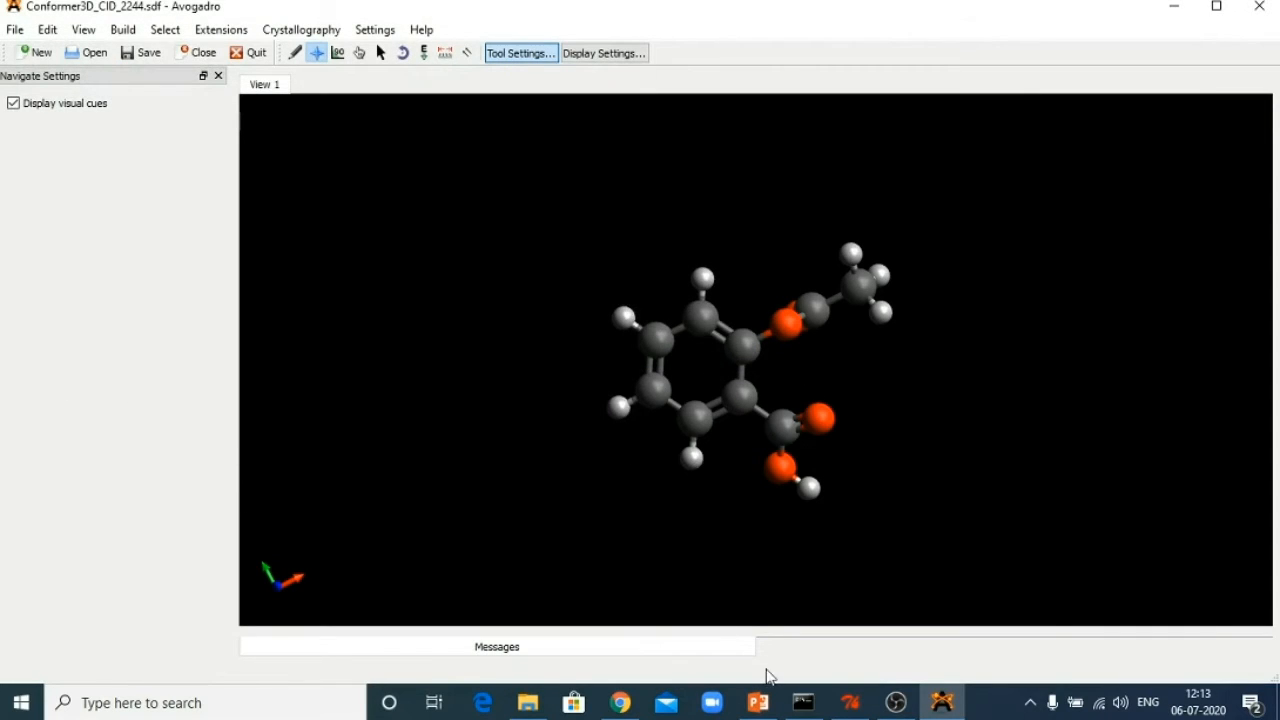
Switch to AutoDockTools and check the Desktop for the converted ligand among all files and MOL2 files, leaving without opening one.
click(850, 703)
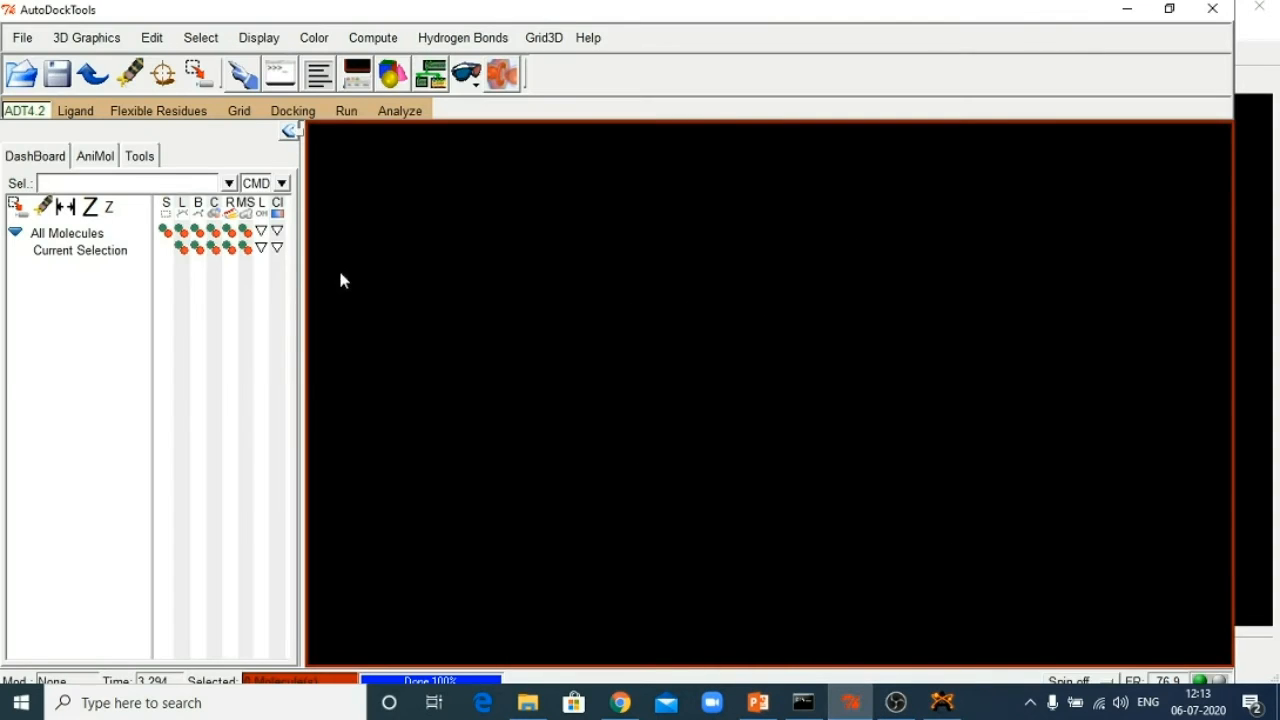
click(75, 111)
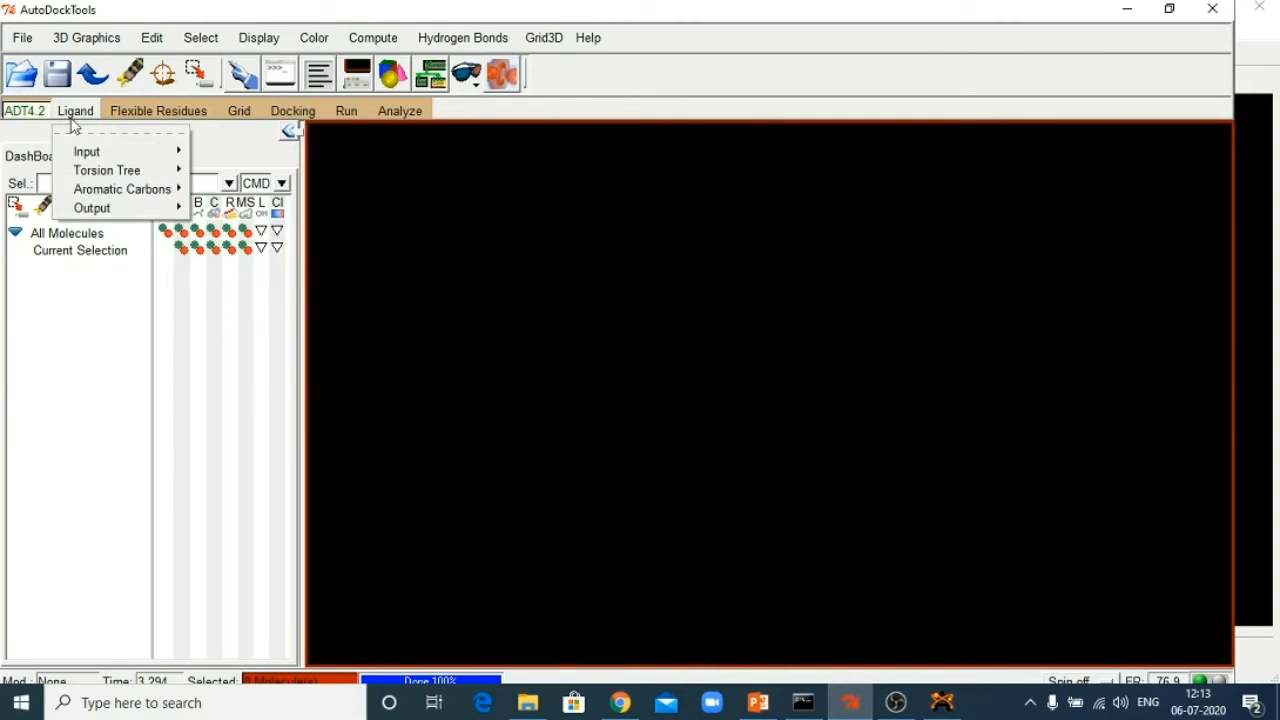
mouse_move(88, 151)
click(210, 166)
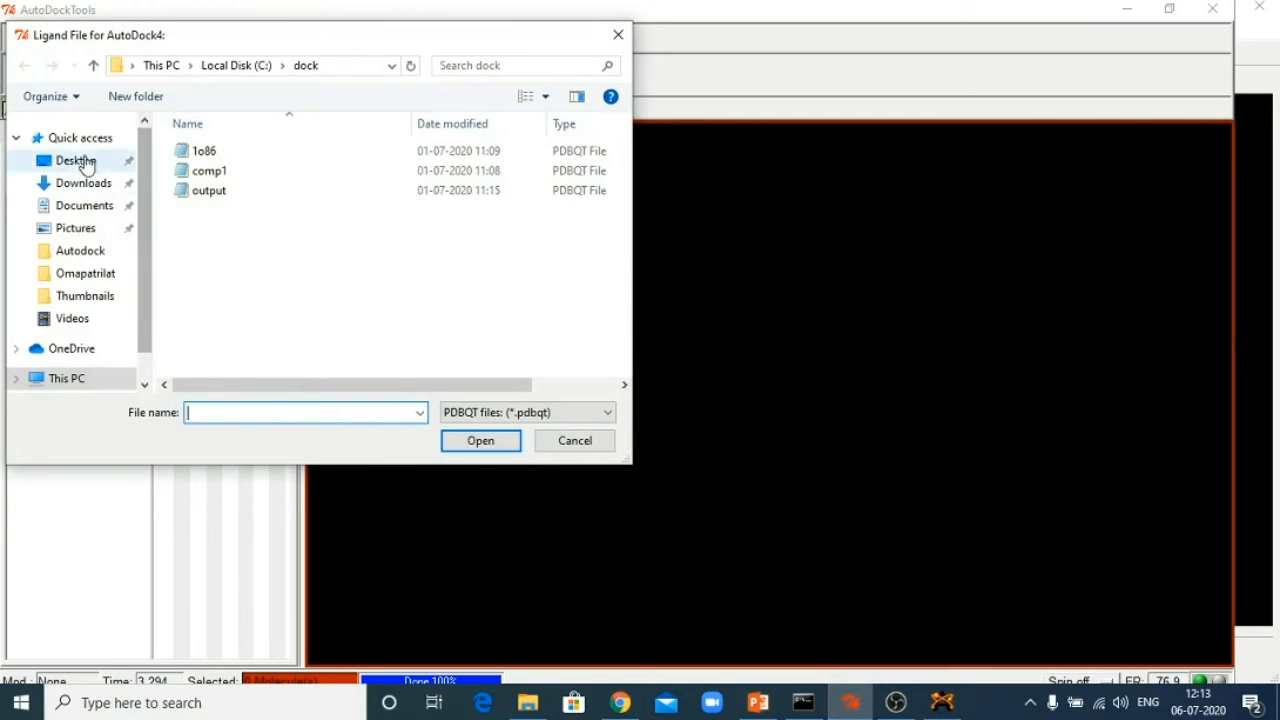
click(85, 161)
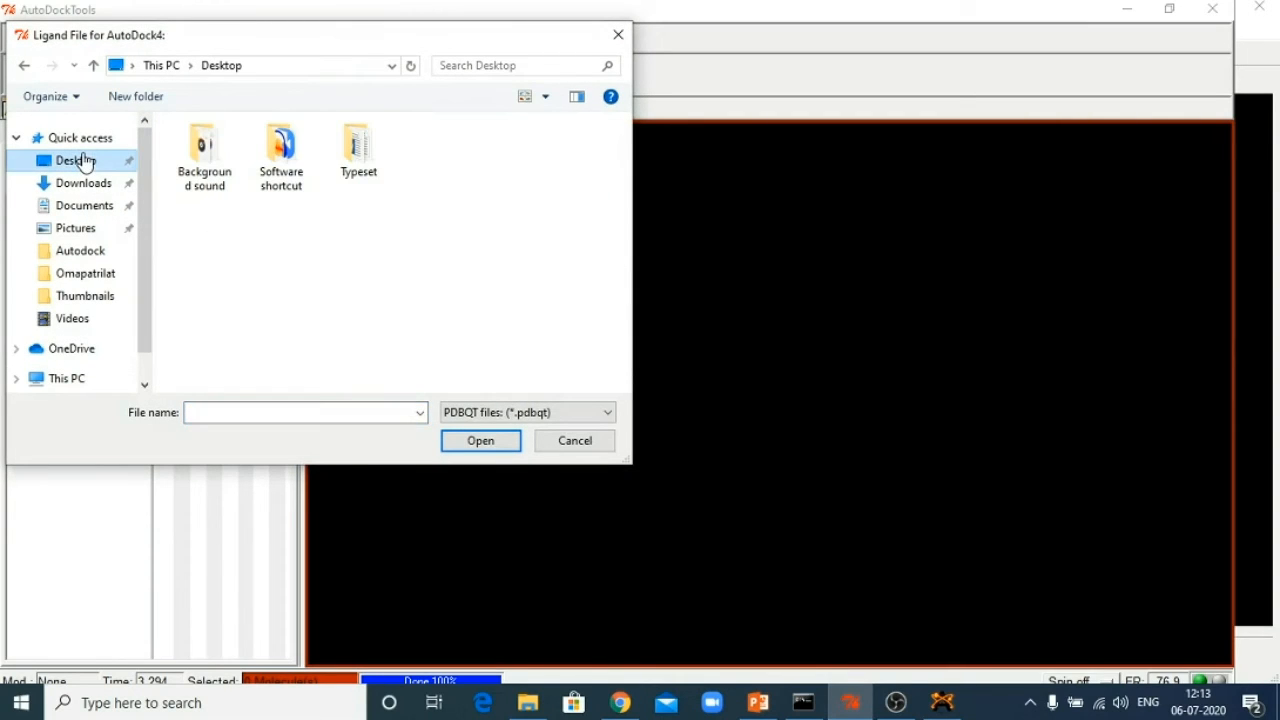
click(524, 421)
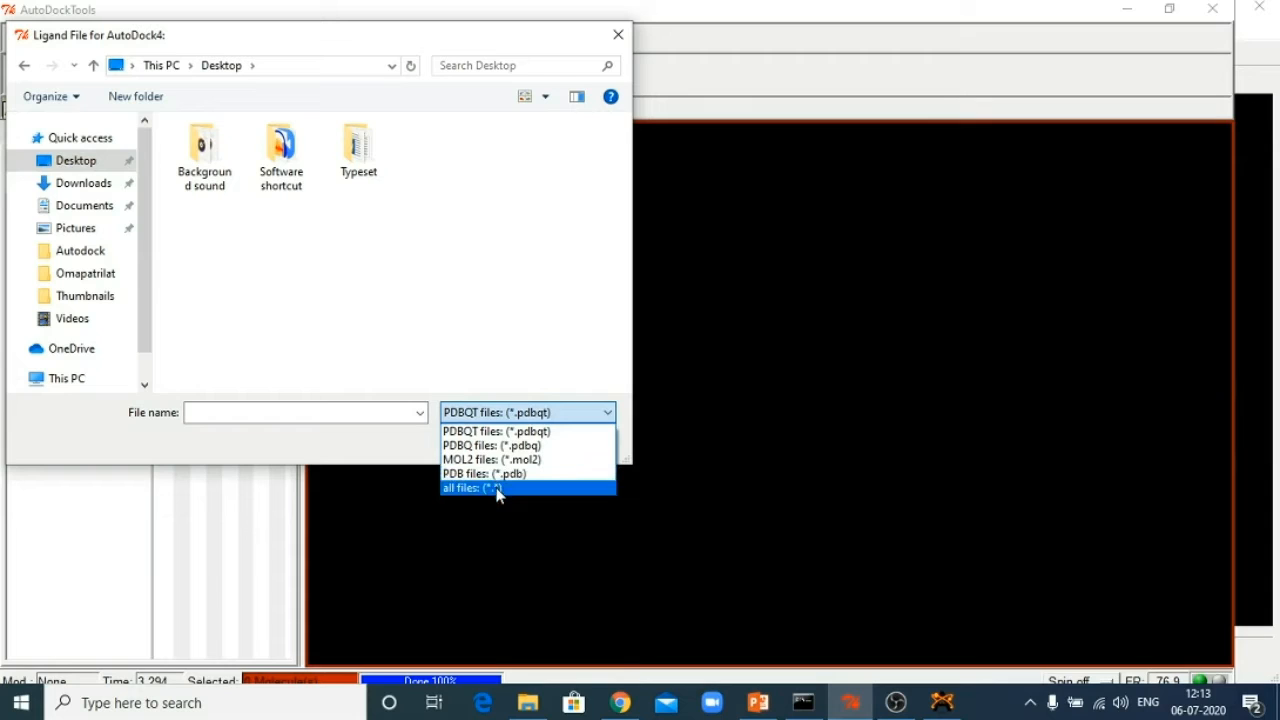
click(498, 490)
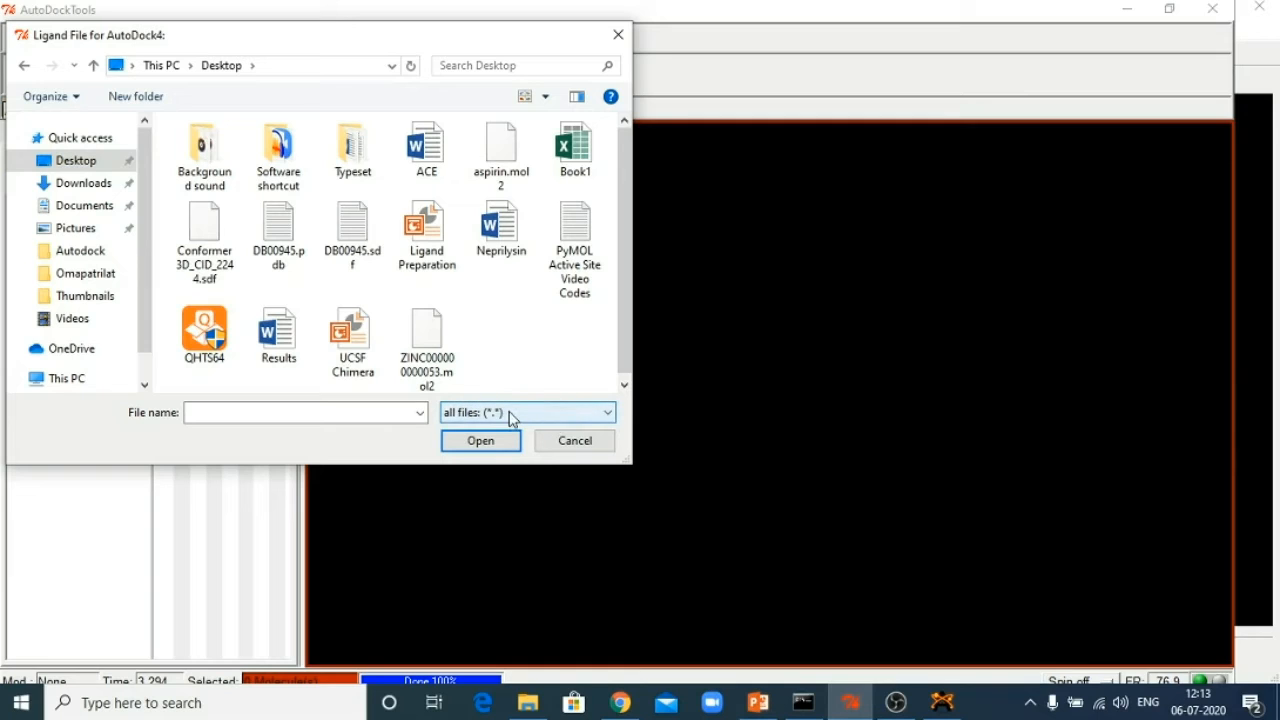
click(508, 415)
click(490, 460)
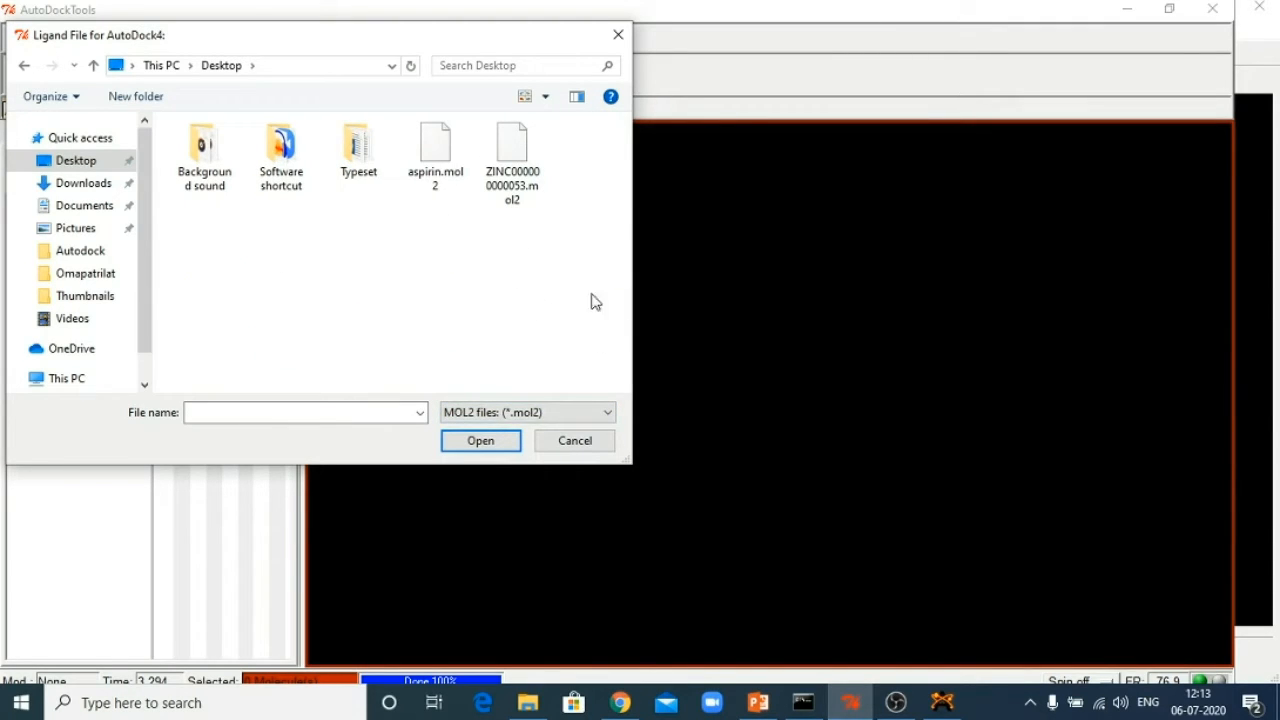
click(574, 441)
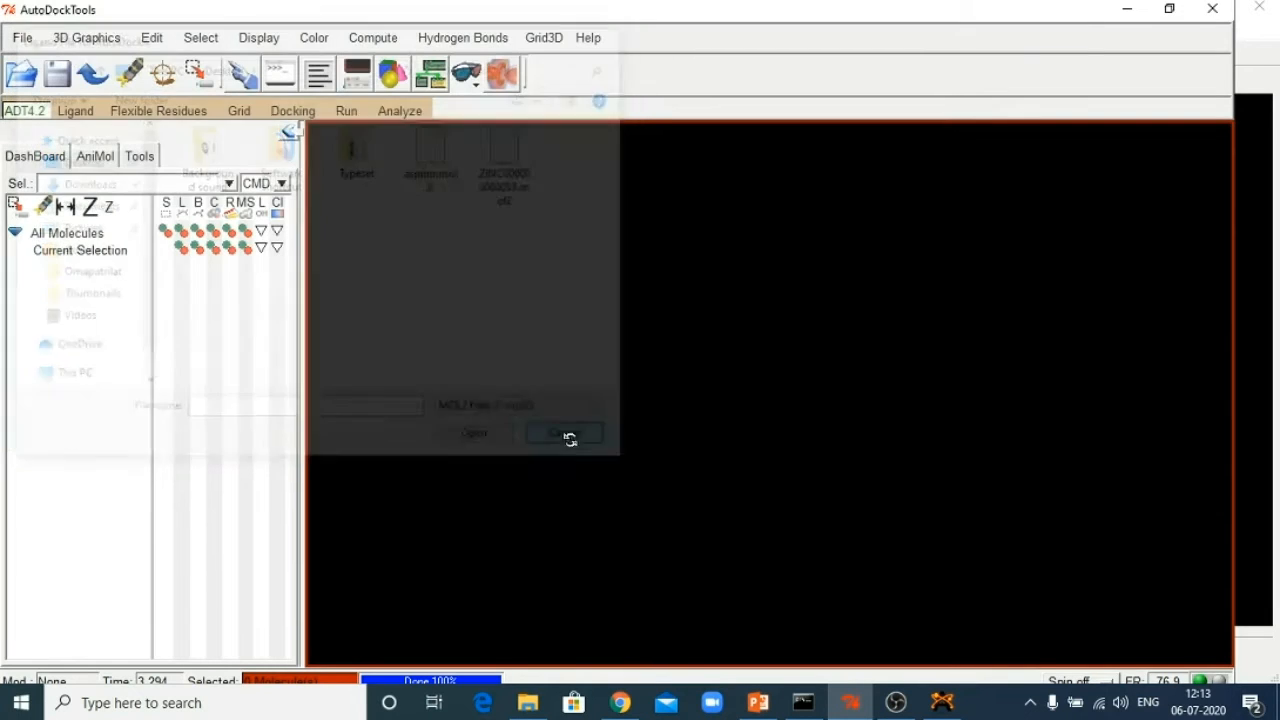
Switch to Avogadro and save the molecule to the Desktop as aspirin2 in Sybyl Mol2 format.
click(943, 705)
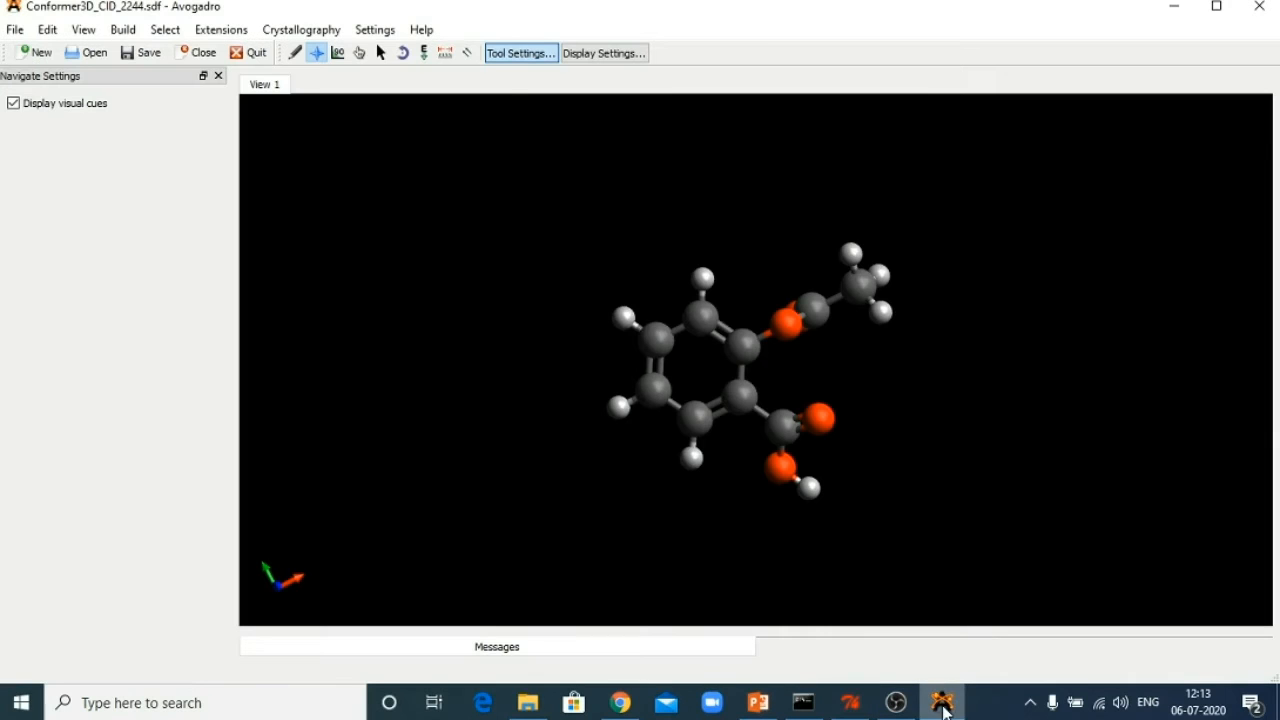
click(15, 35)
click(76, 168)
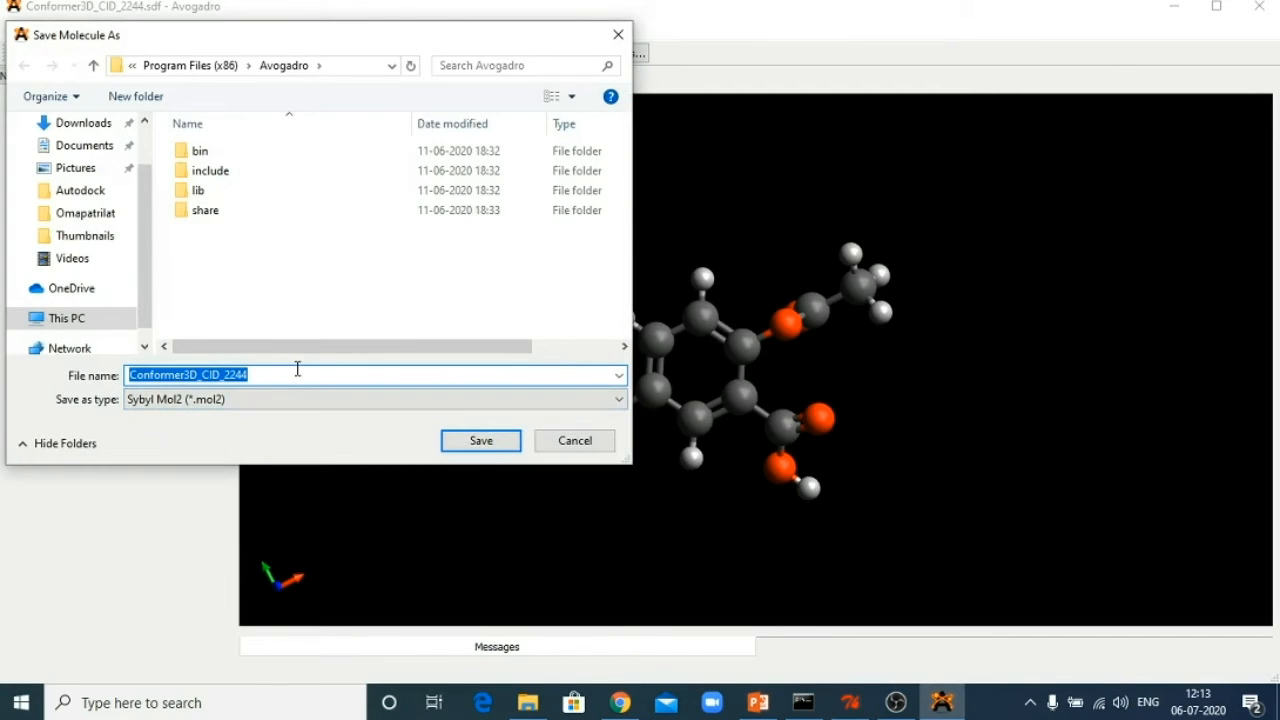
text(aspirin2)
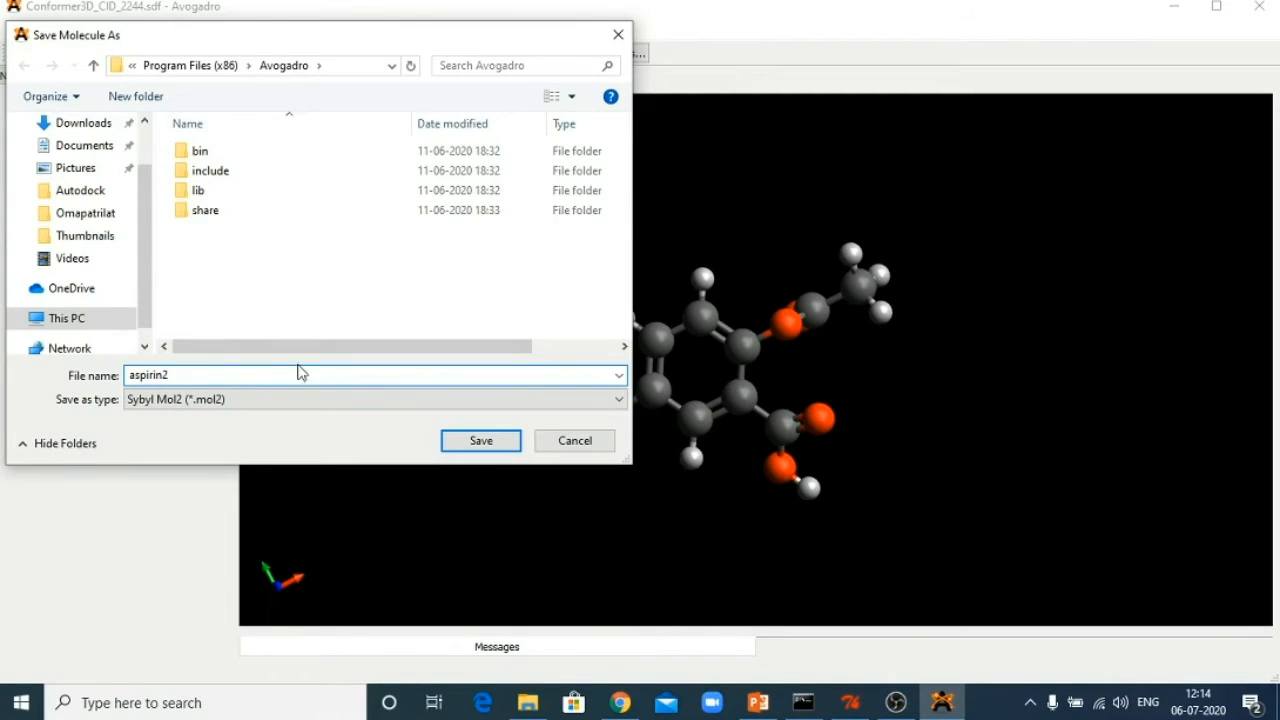
drag(149, 266, 153, 190)
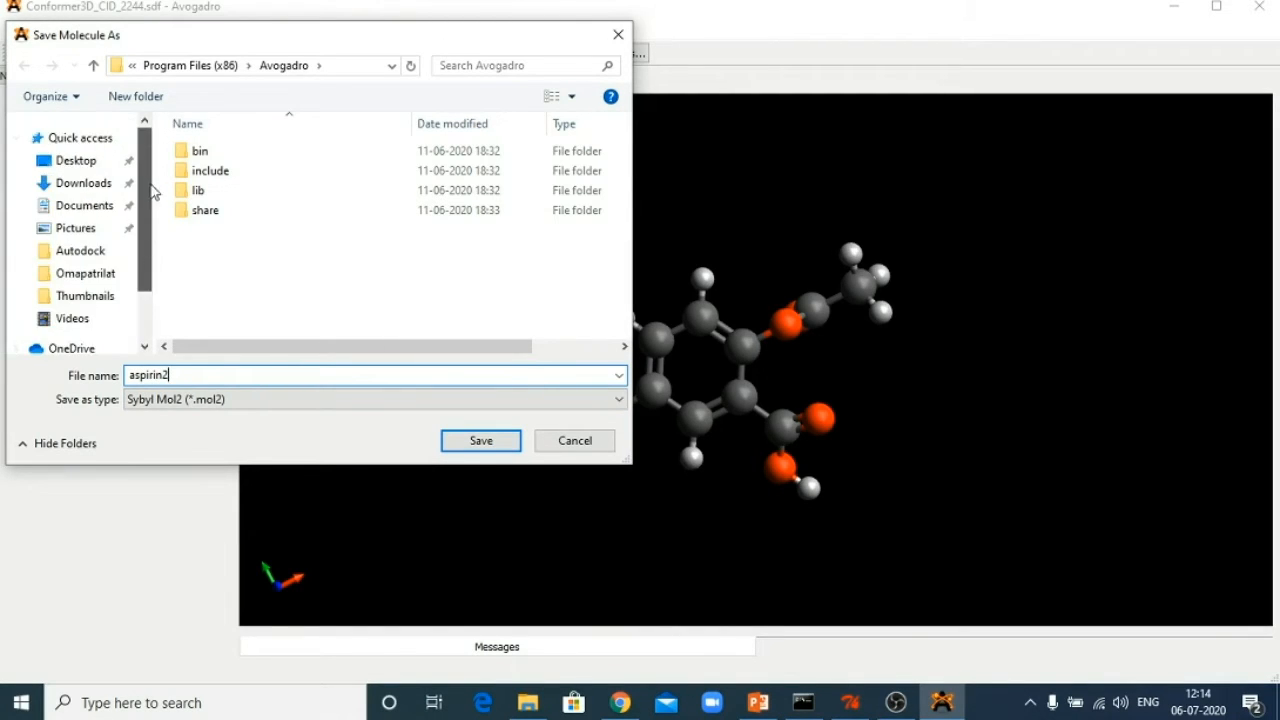
click(76, 160)
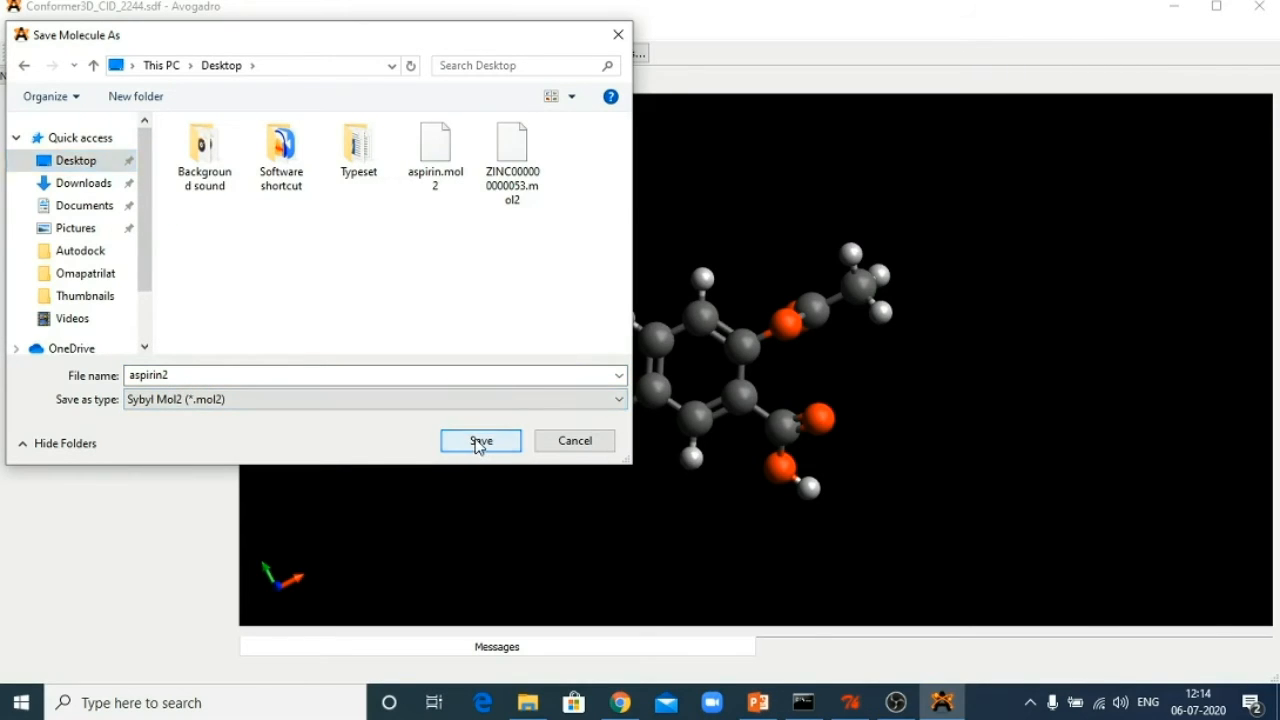
click(480, 441)
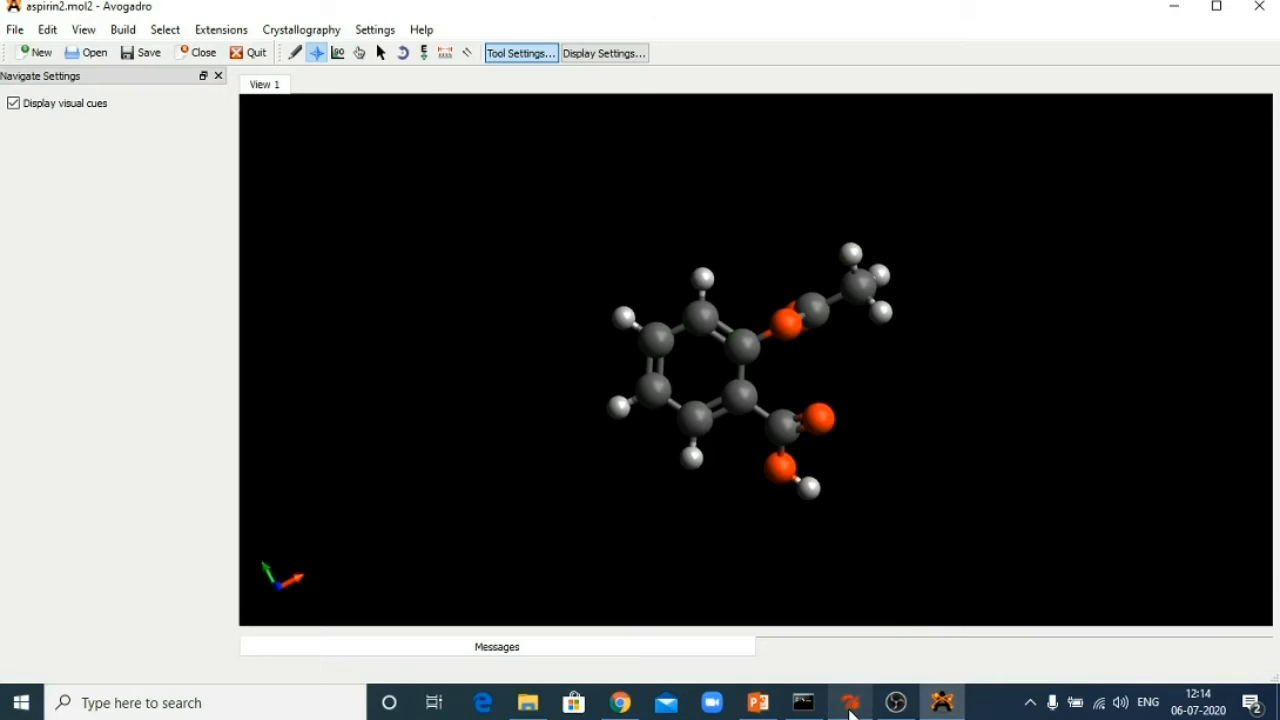
Switch to AutoDockTools and open aspirin2.mol2 from the Desktop as the ligand, accepting the setup summary.
click(851, 703)
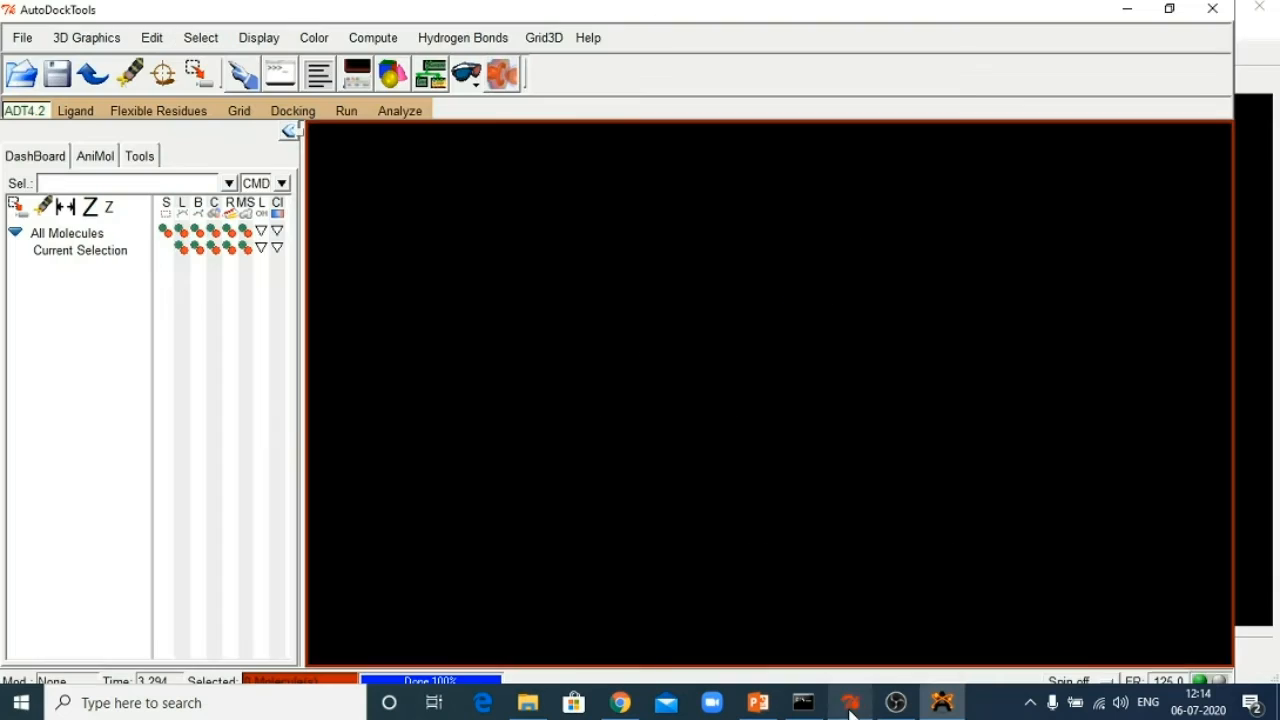
click(72, 111)
mouse_move(95, 153)
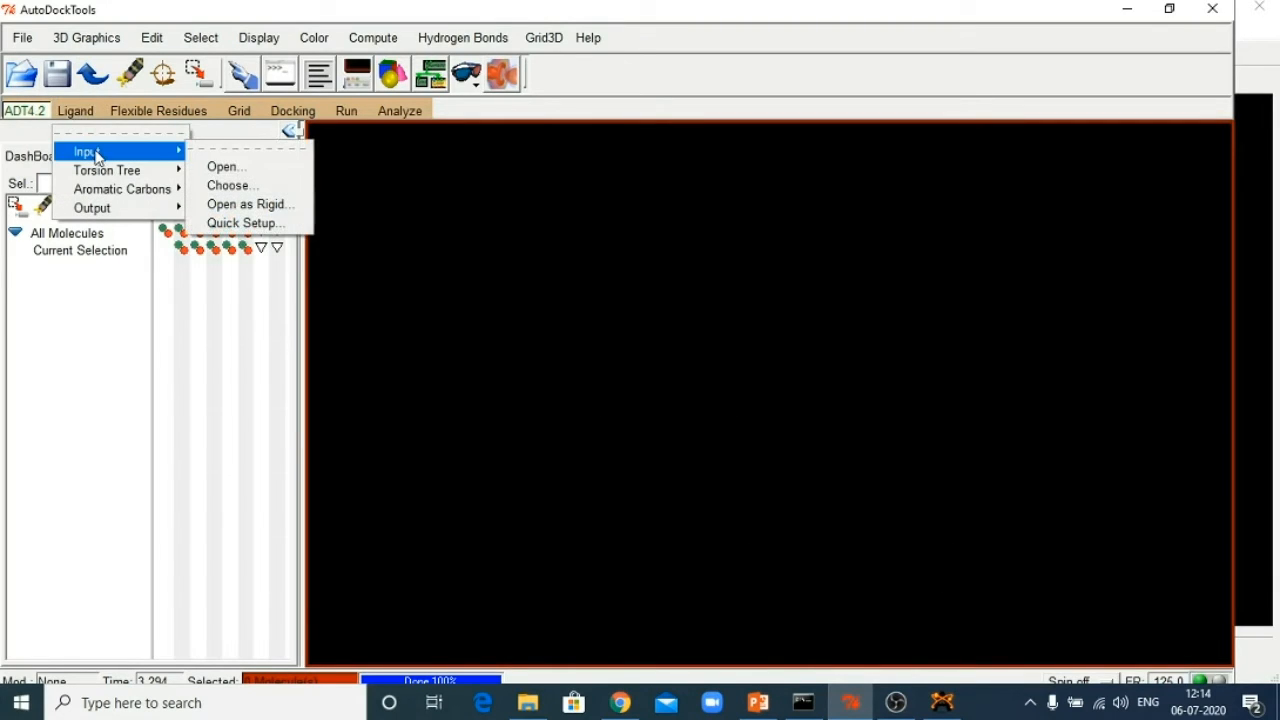
click(250, 167)
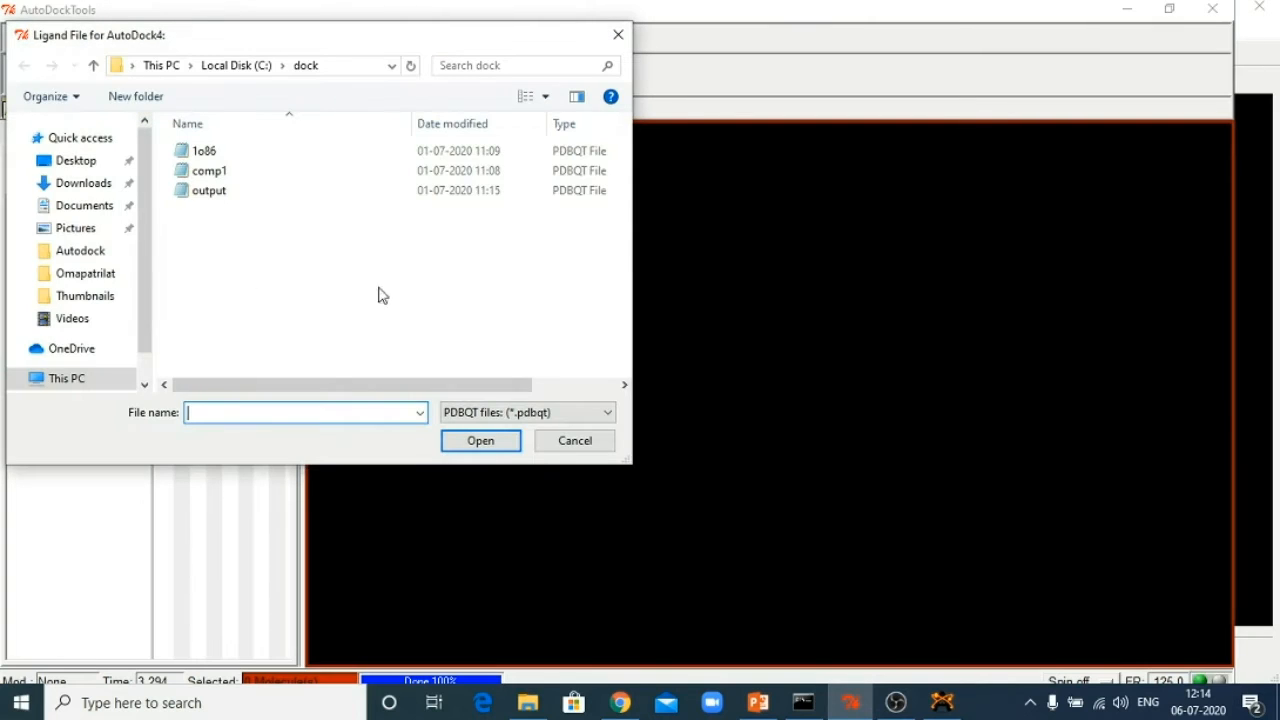
click(77, 161)
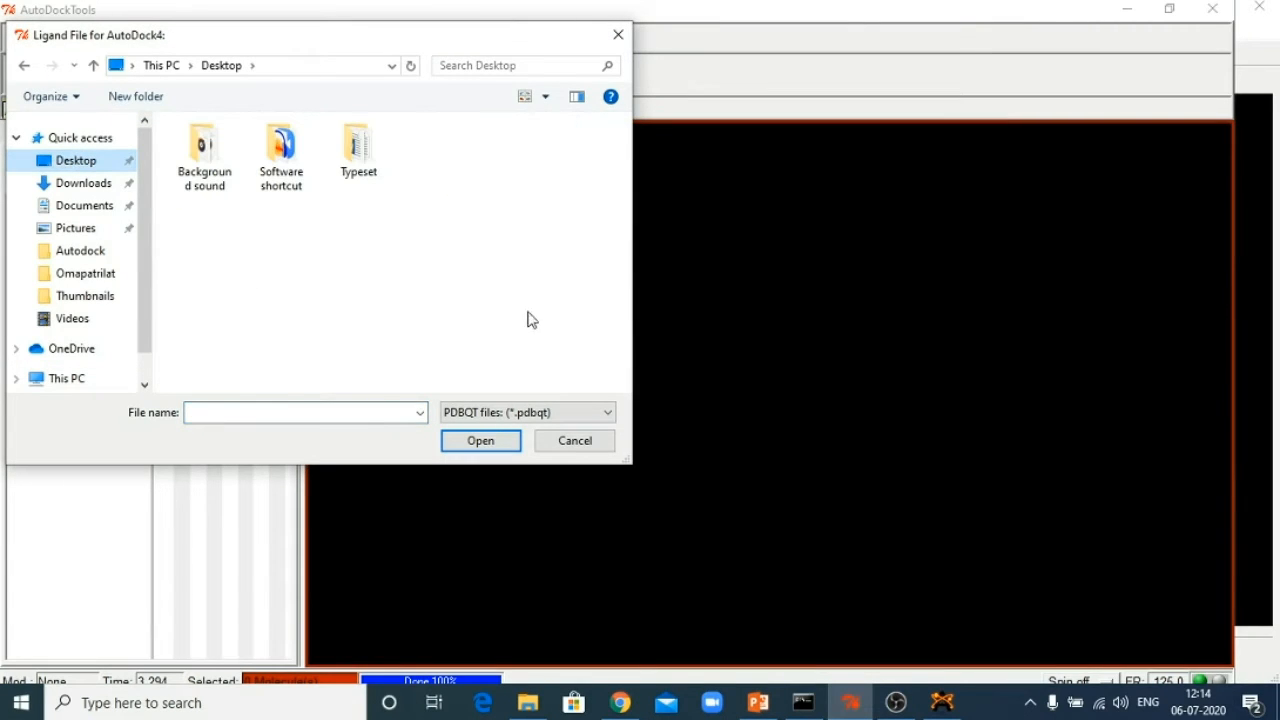
click(466, 417)
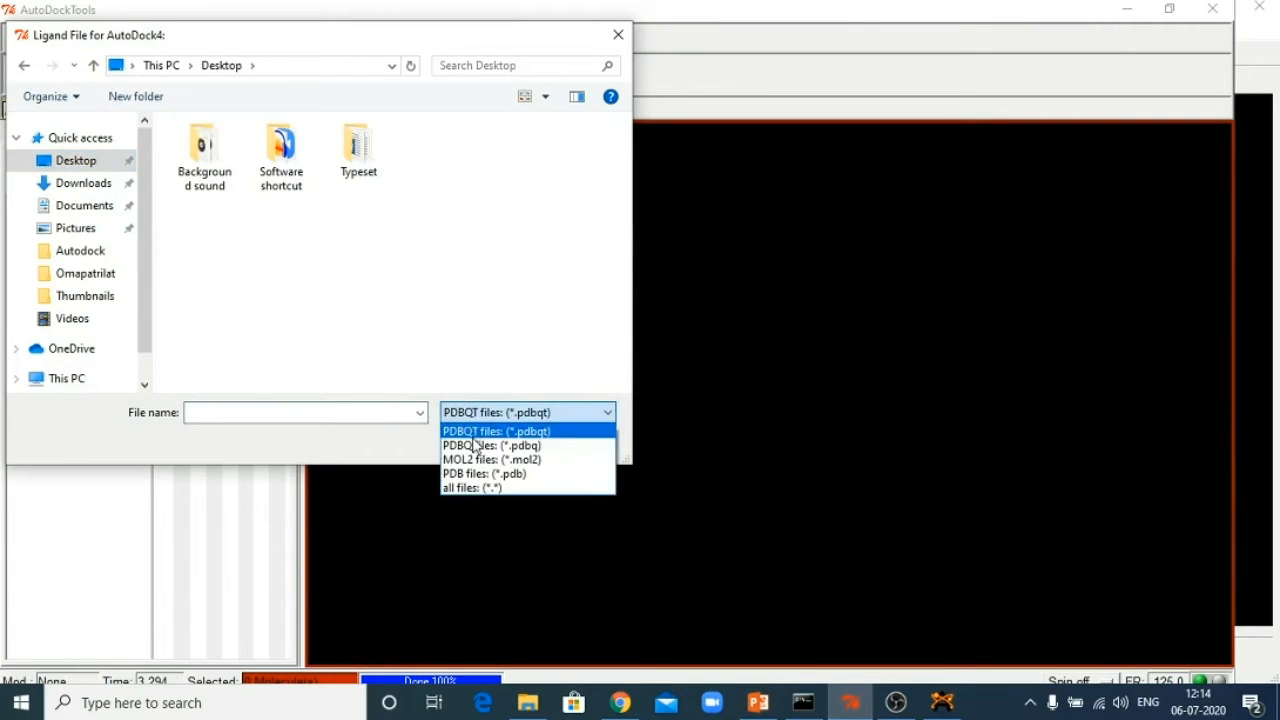
click(476, 456)
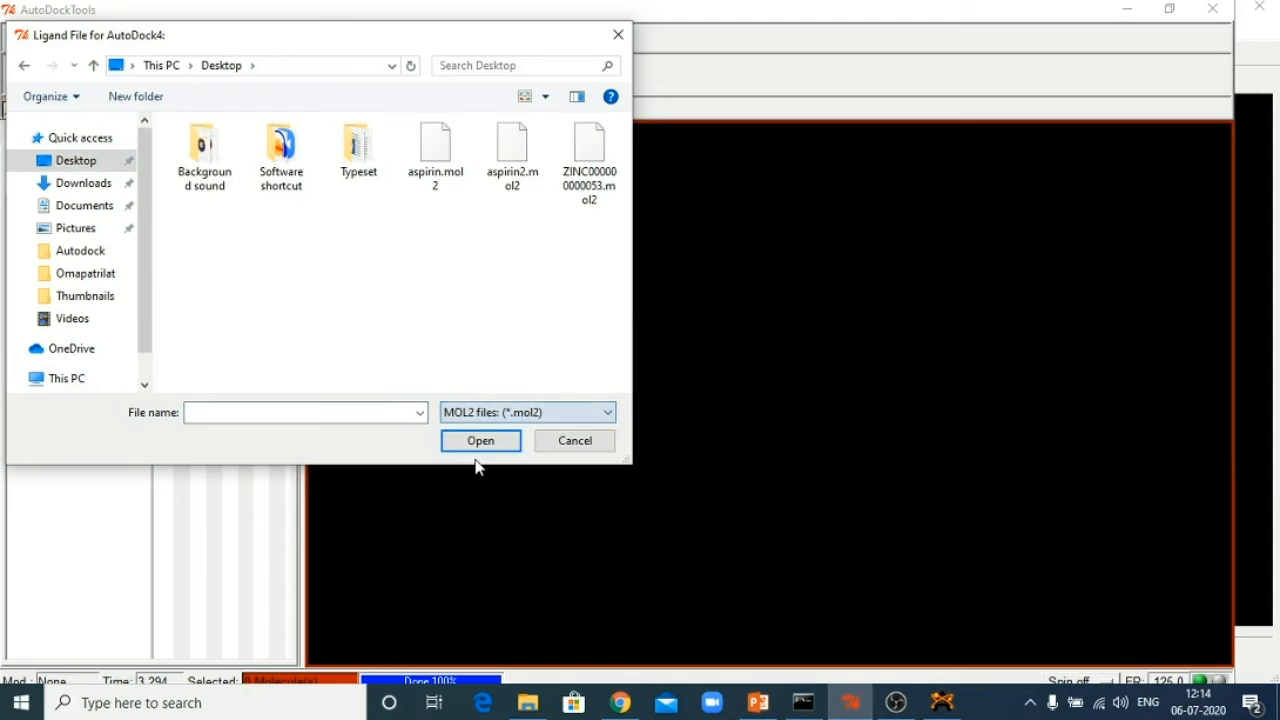
click(505, 165)
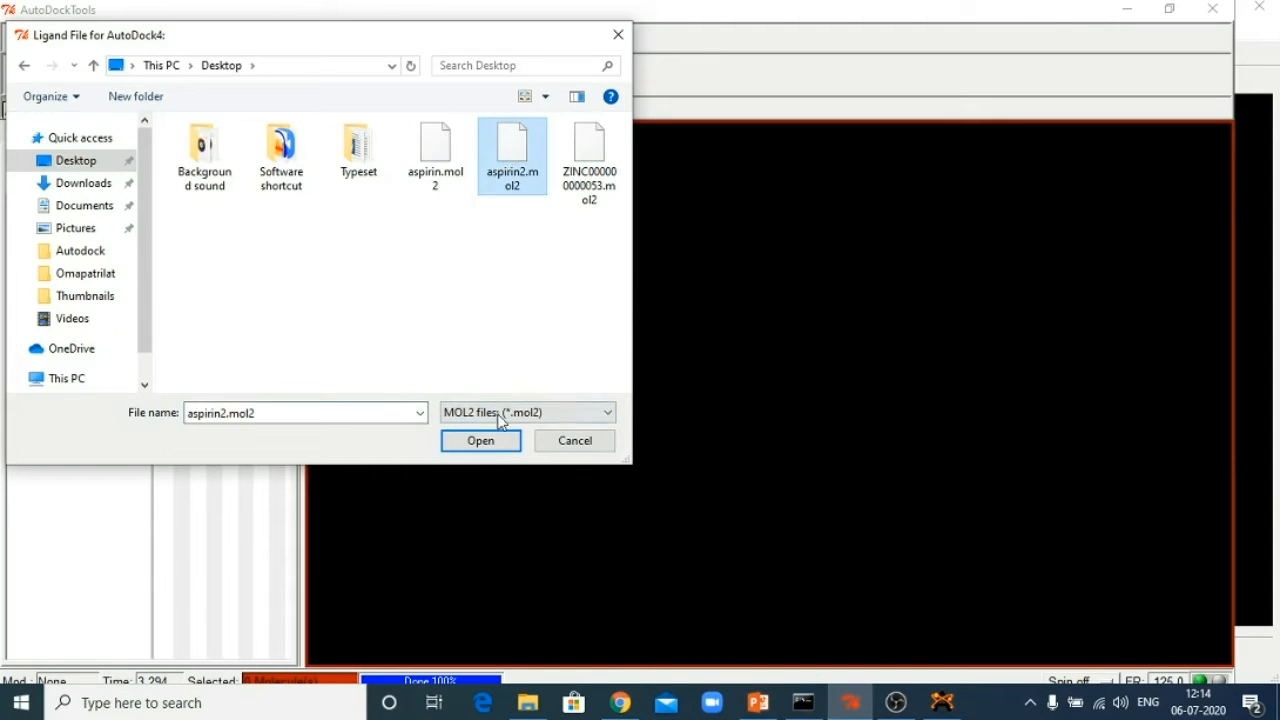
click(477, 443)
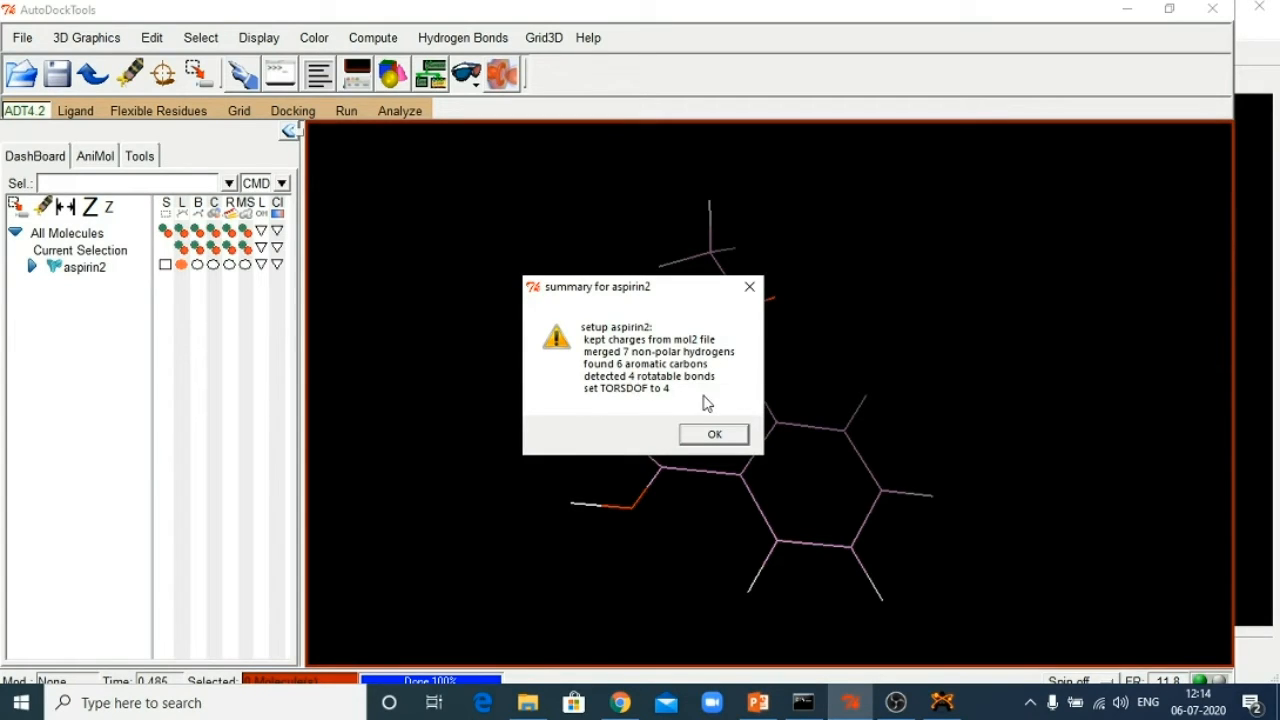
click(714, 432)
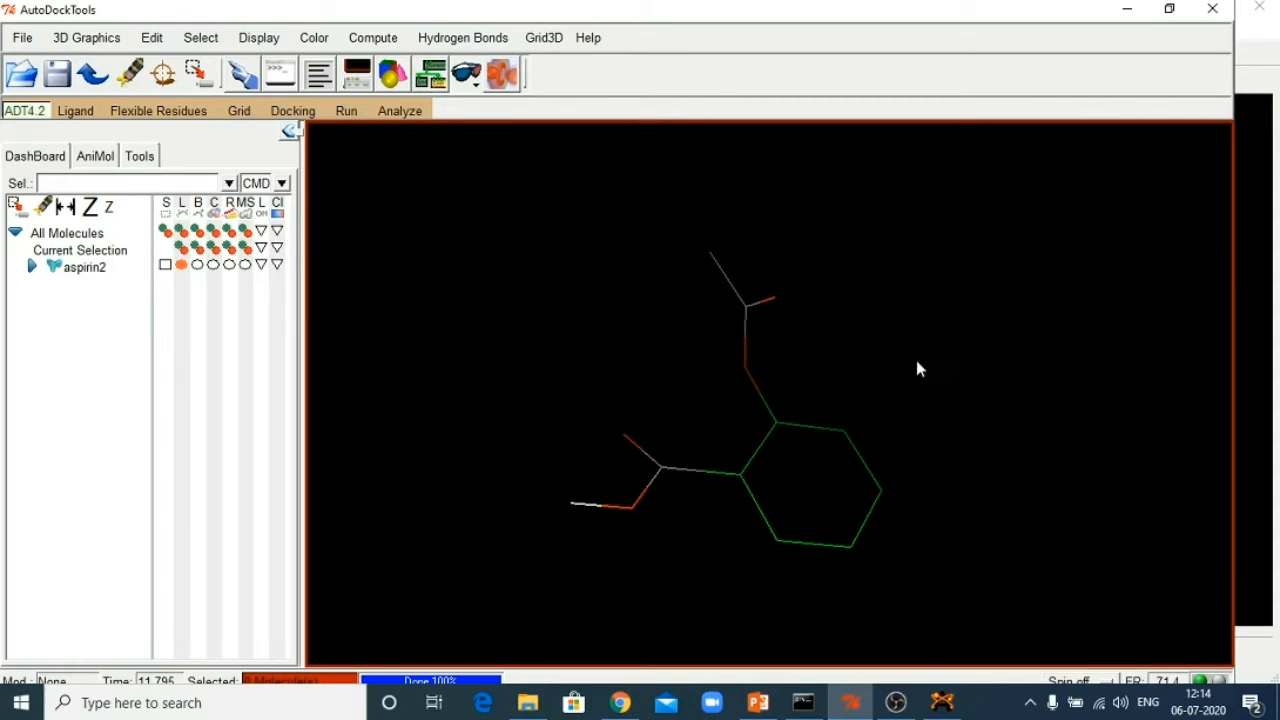
Examine the aspirin2 ligand's structure from several angles in the 3D viewer.
drag(851, 372, 882, 495)
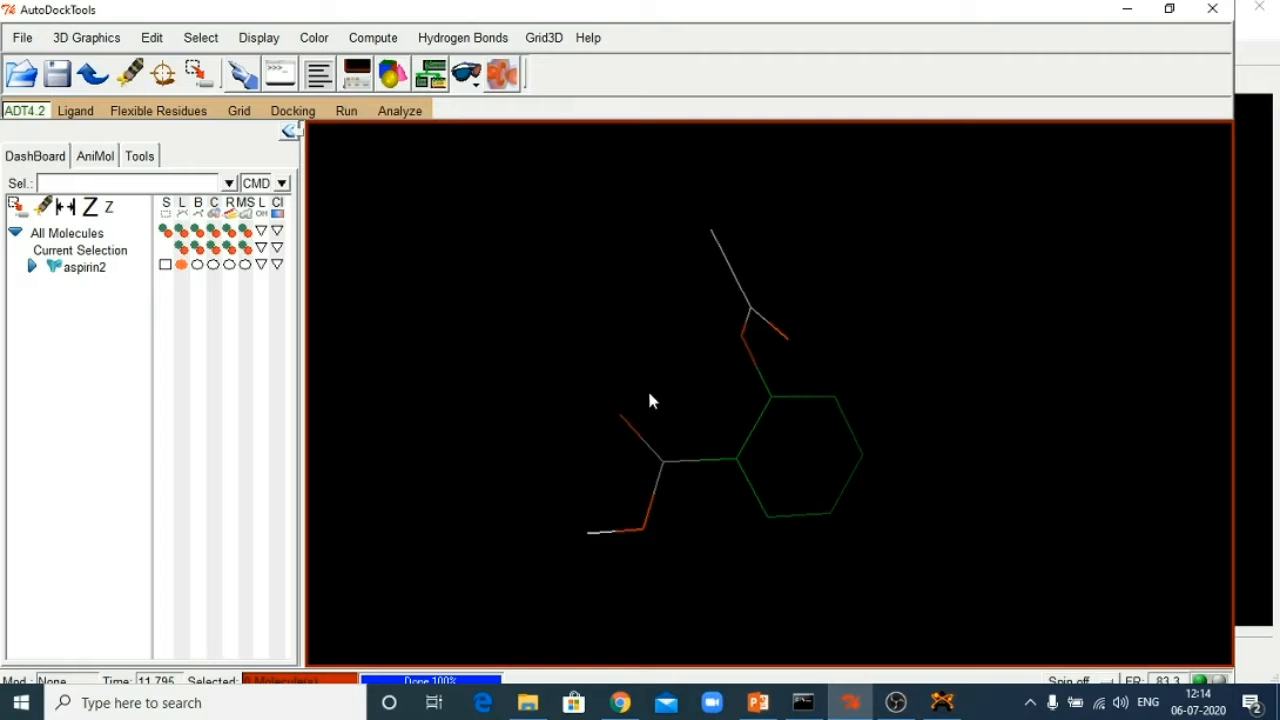
drag(651, 400, 817, 425)
drag(591, 386, 935, 393)
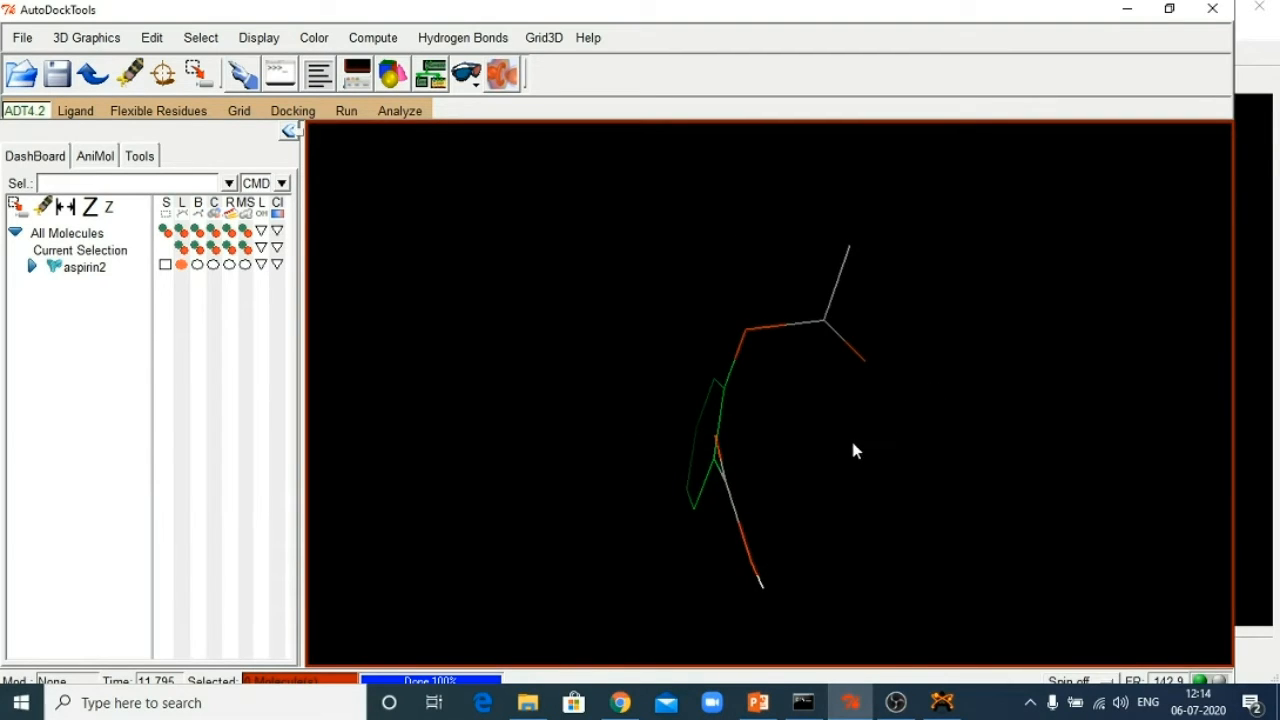
drag(851, 449, 588, 402)
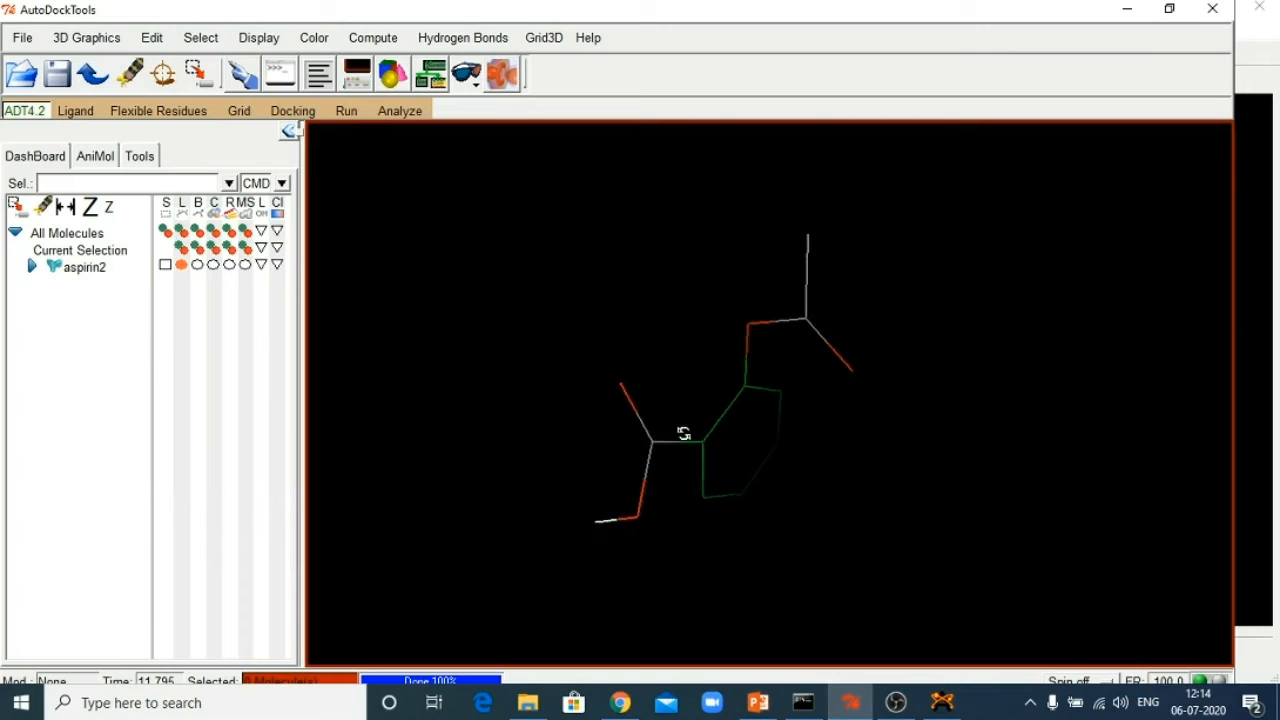
drag(683, 434, 632, 403)
drag(857, 471, 771, 474)
drag(906, 480, 605, 470)
drag(684, 528, 900, 407)
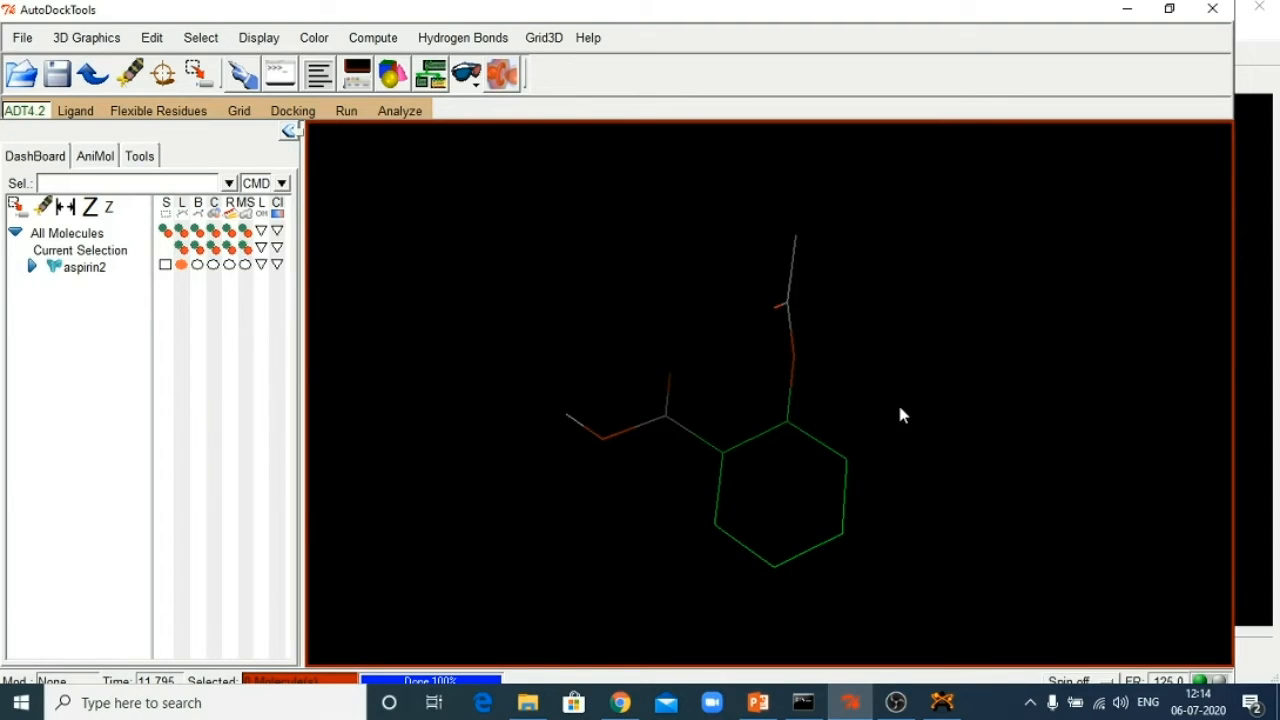
Delete the aspirin2 molecule from the workspace.
click(88, 272)
right_click(88, 272)
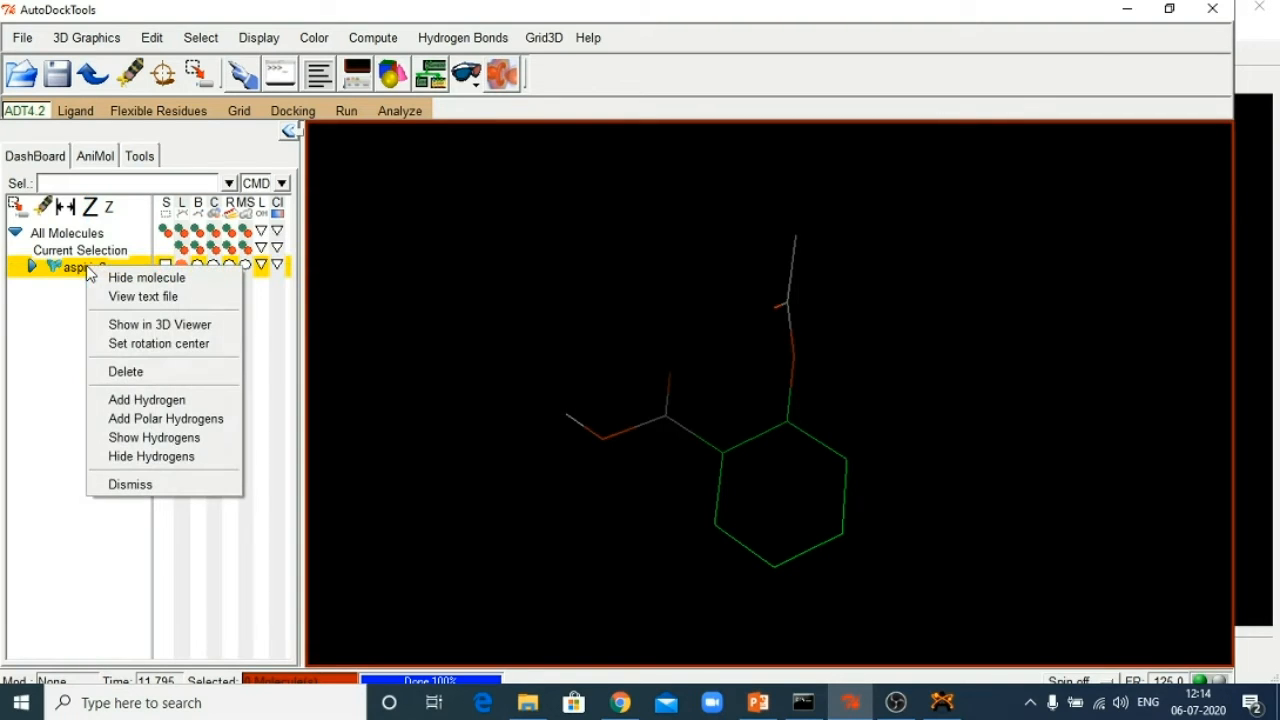
click(121, 372)
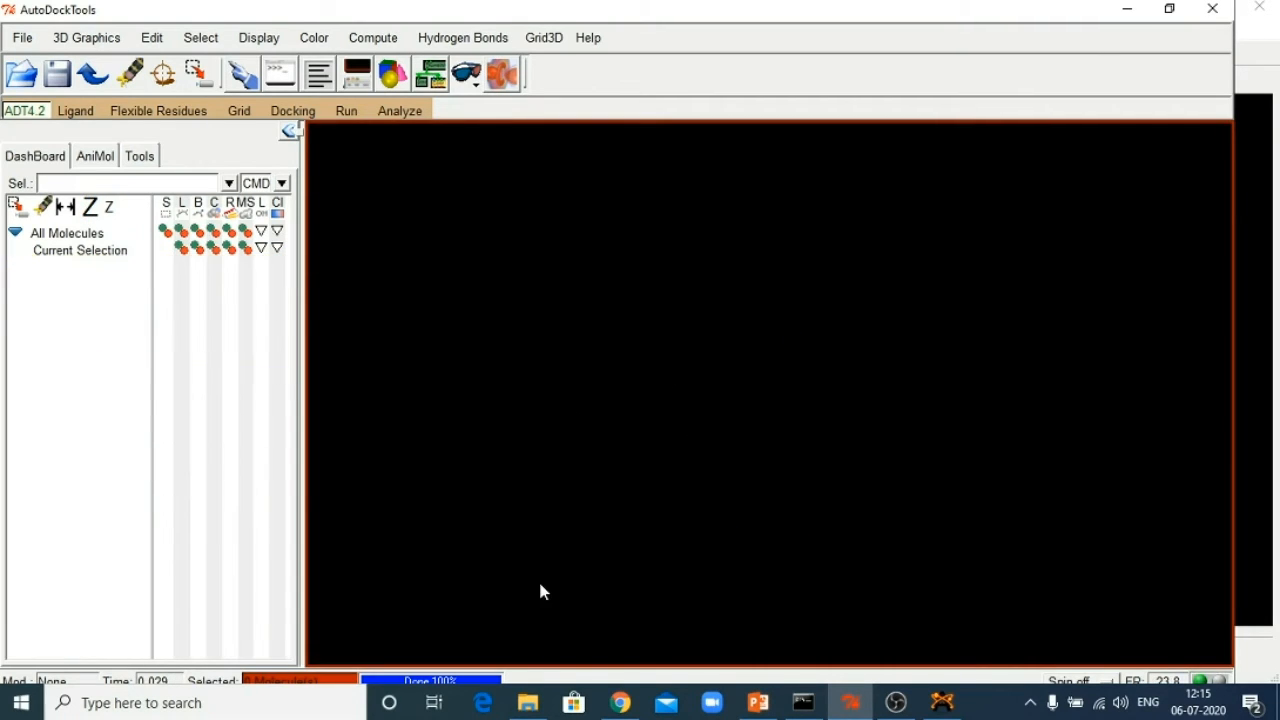
Switch to Chrome and search ChemSpider for aspirin.
click(758, 702)
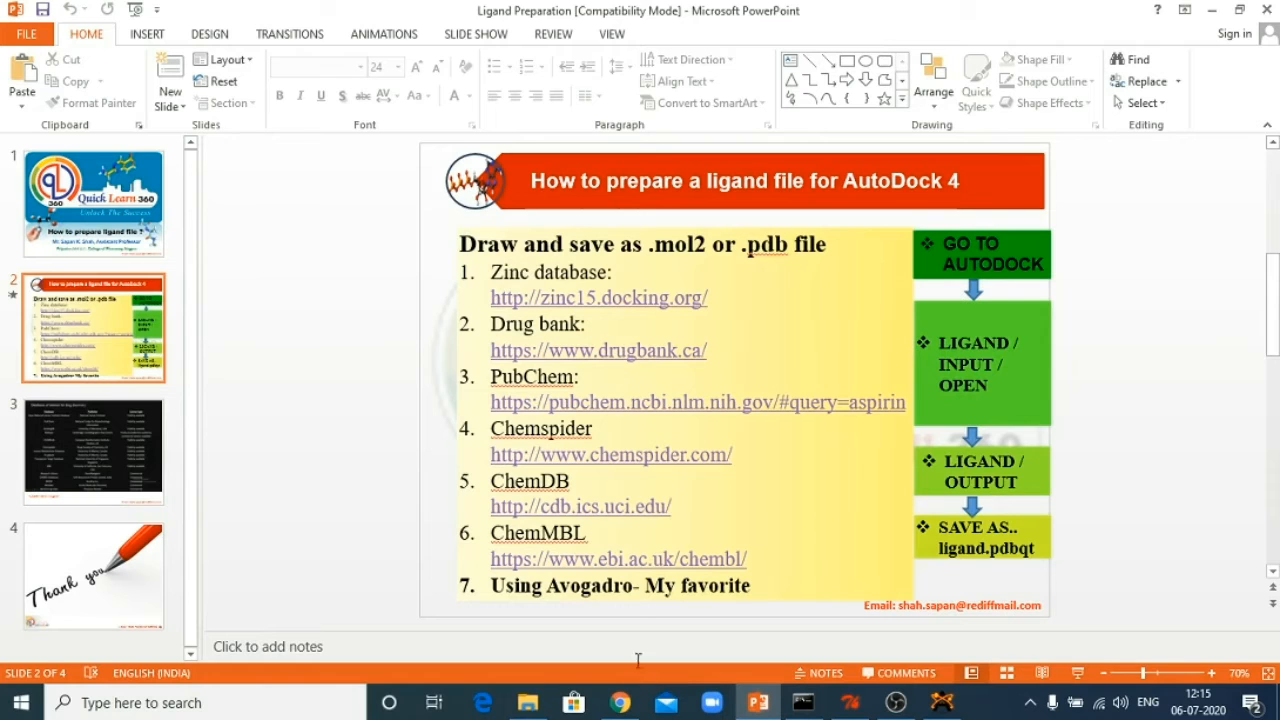
click(615, 704)
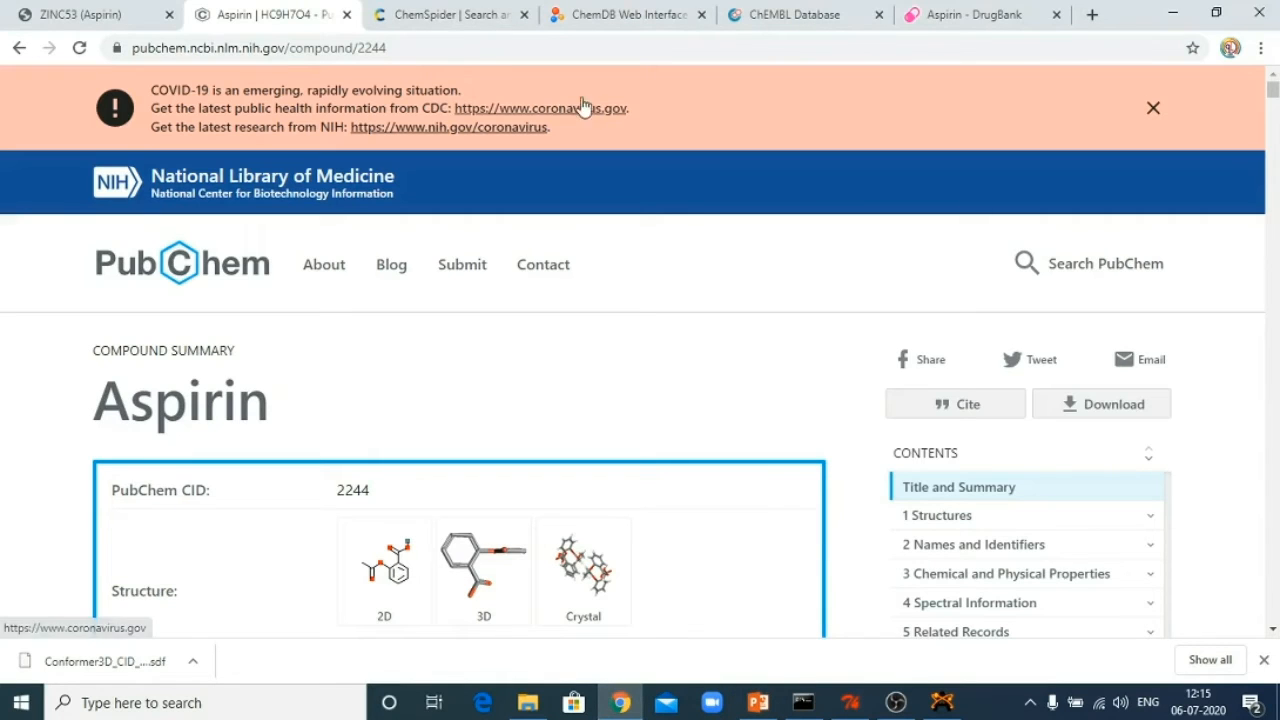
click(455, 16)
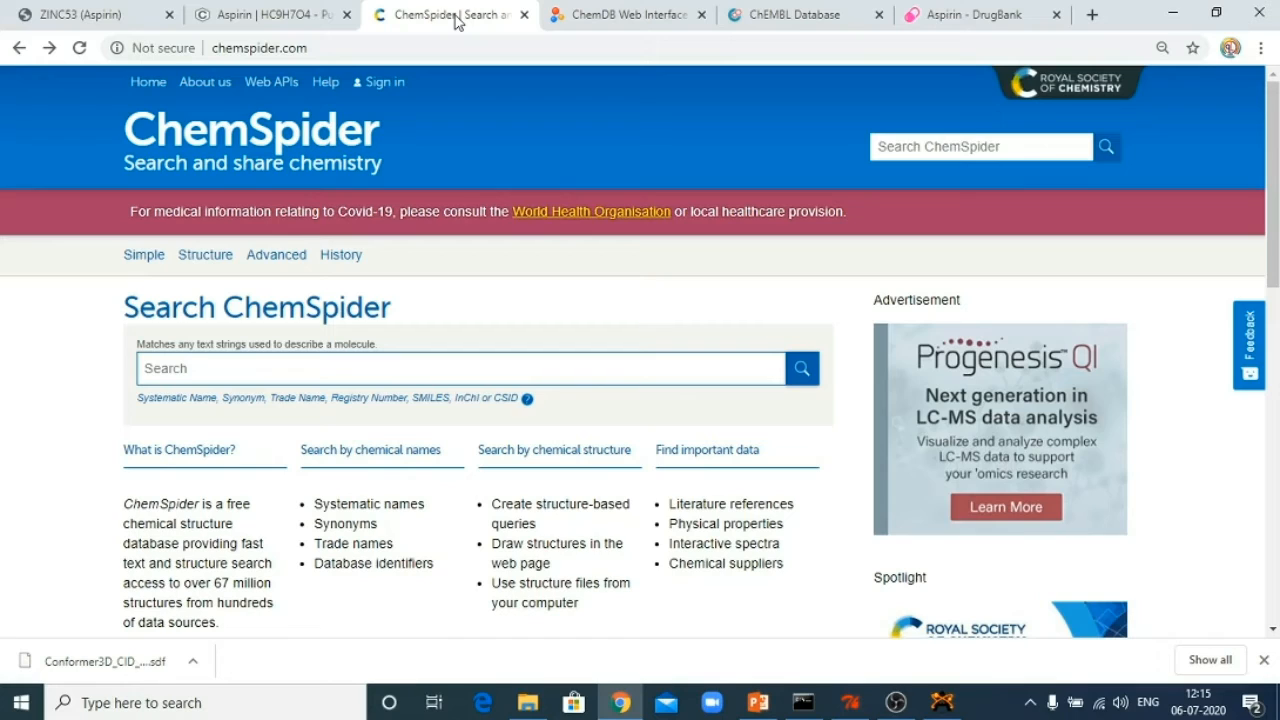
click(203, 373)
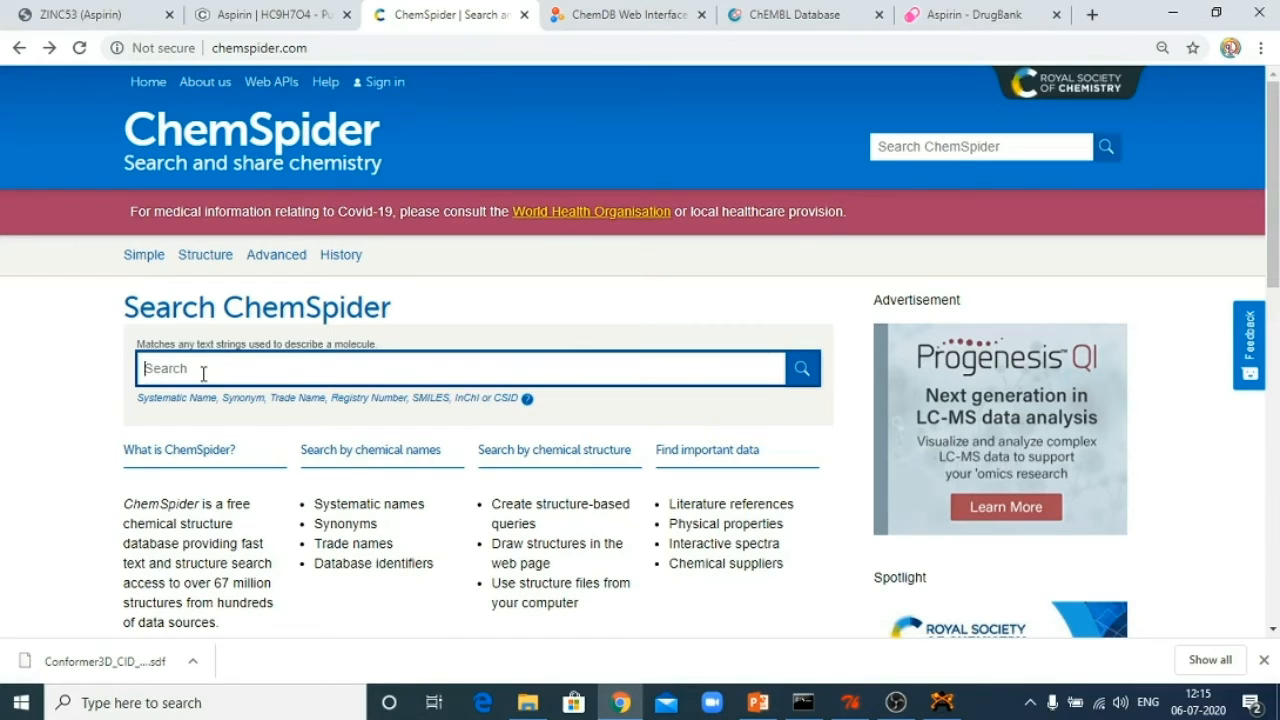
text(aspirin)
key(Return)
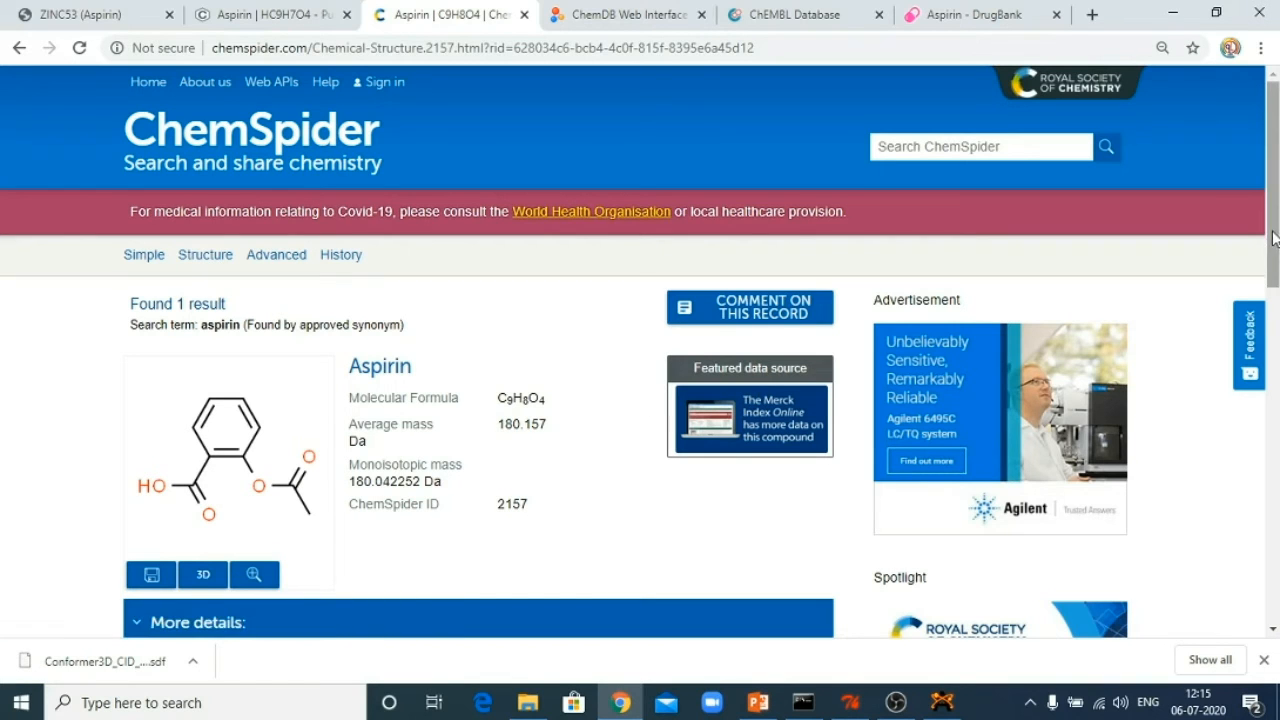
Download the aspirin structure file 2157.mol from its ChemSpider record.
drag(1274, 241, 1276, 263)
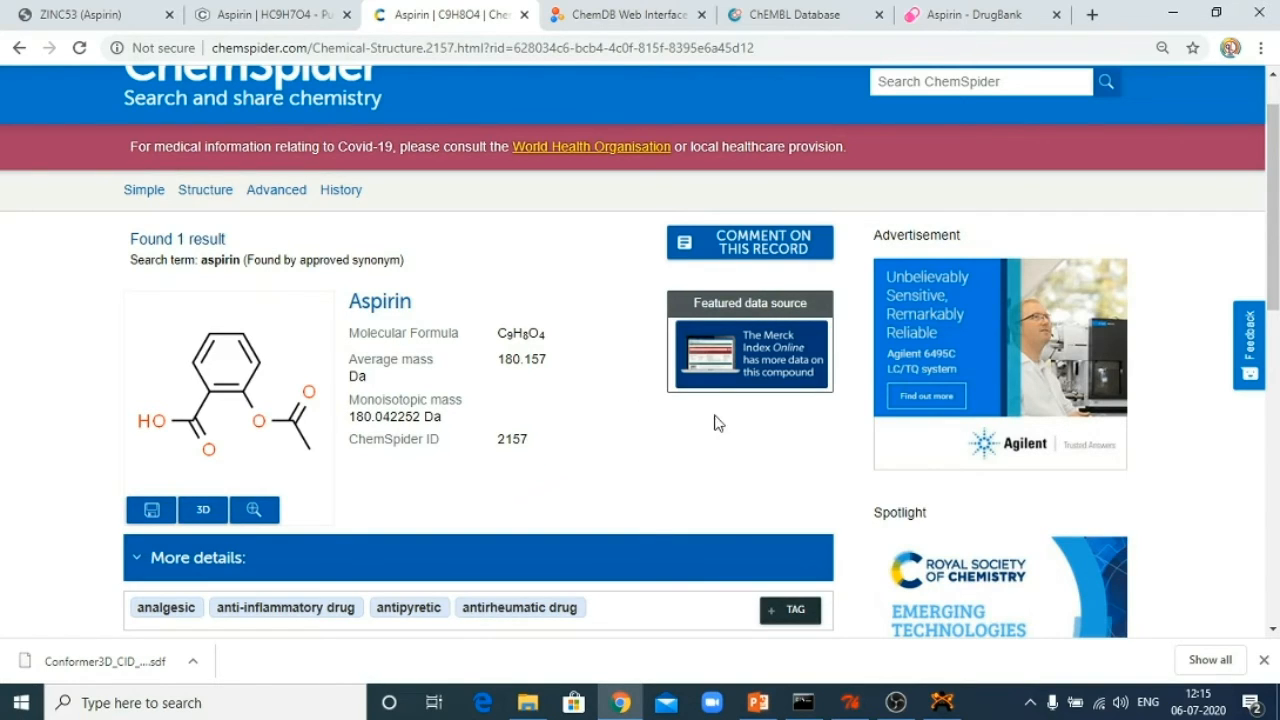
drag(1277, 277, 1277, 313)
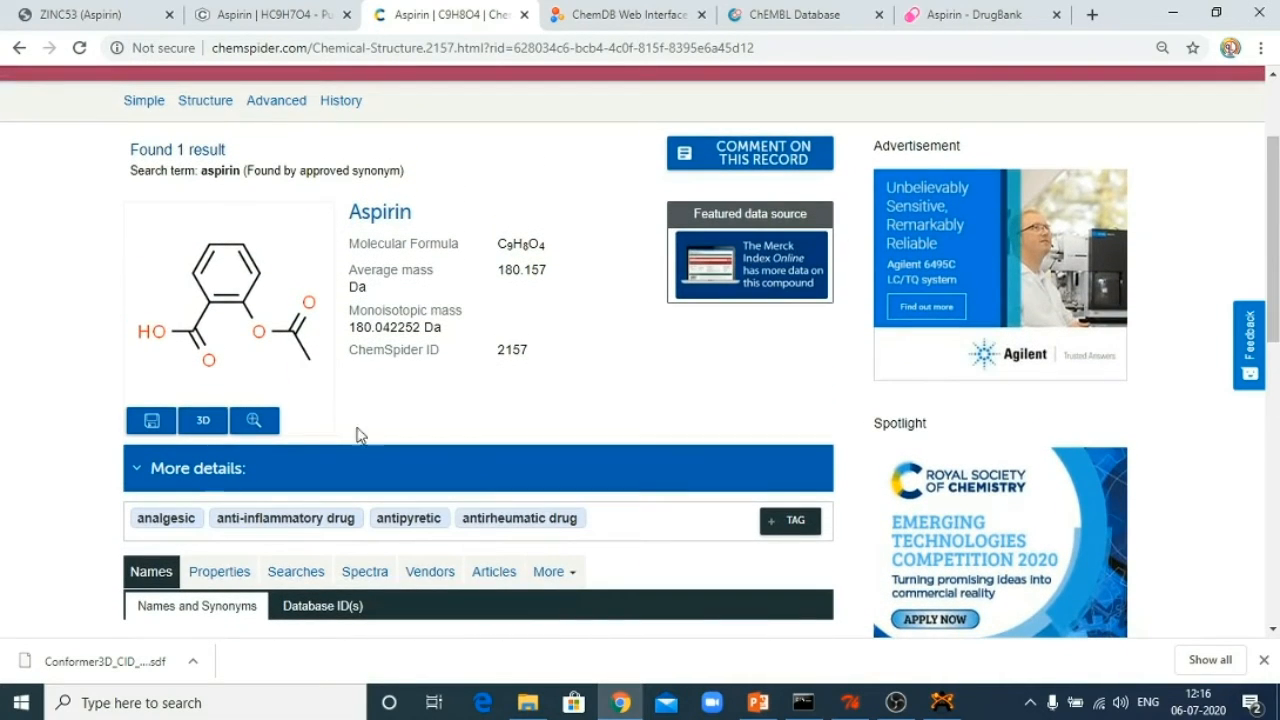
click(151, 421)
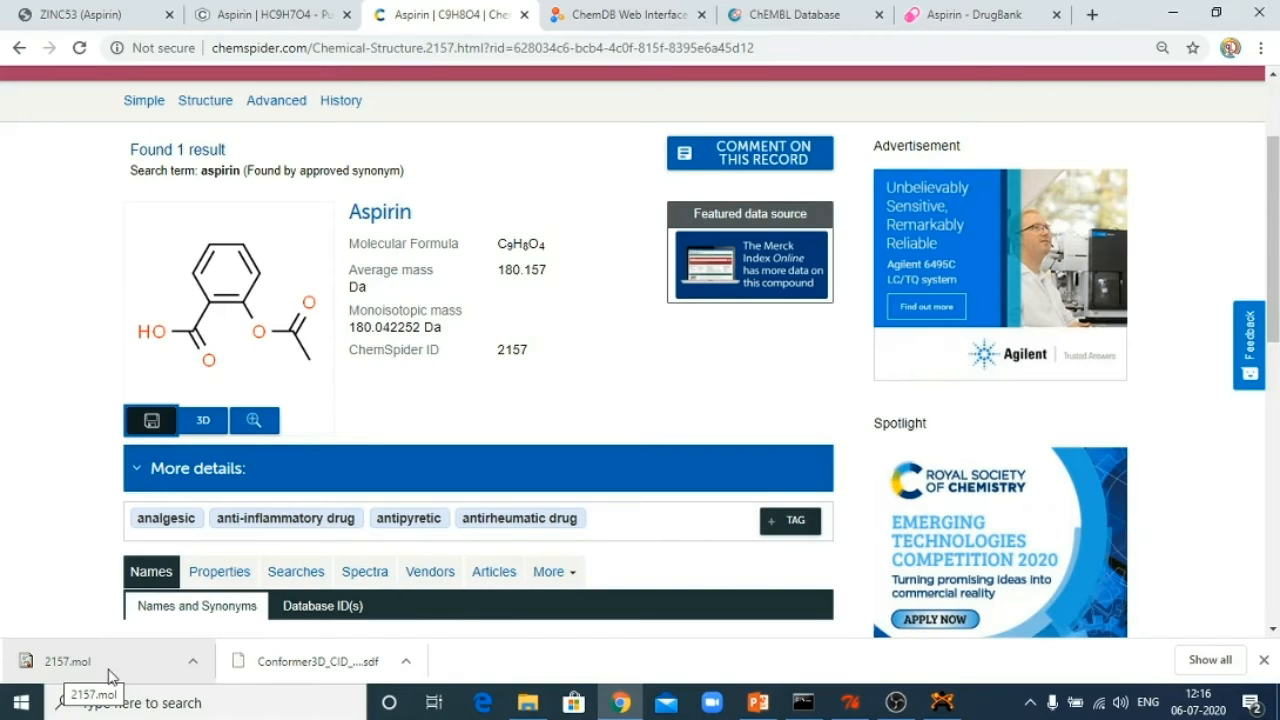
Switch to AutoDockTools and try to open the 2157 MOL file from Downloads as the ligand, showing all file types.
click(849, 705)
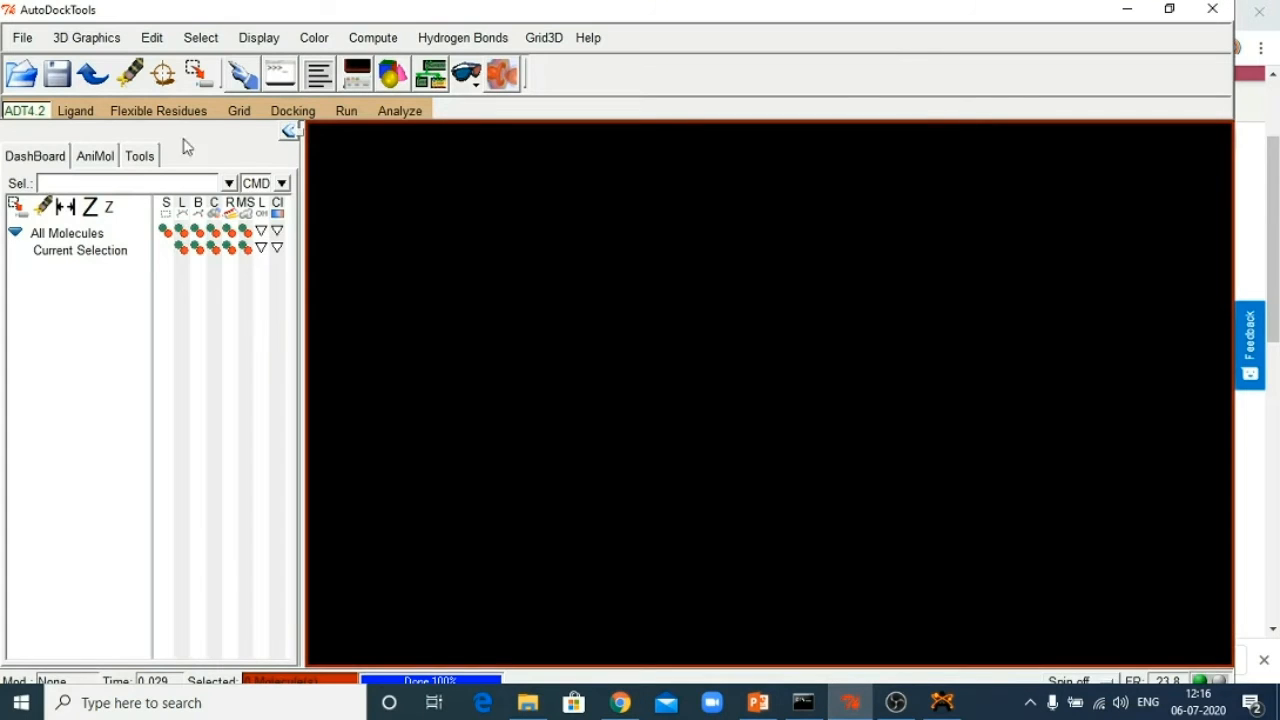
click(85, 117)
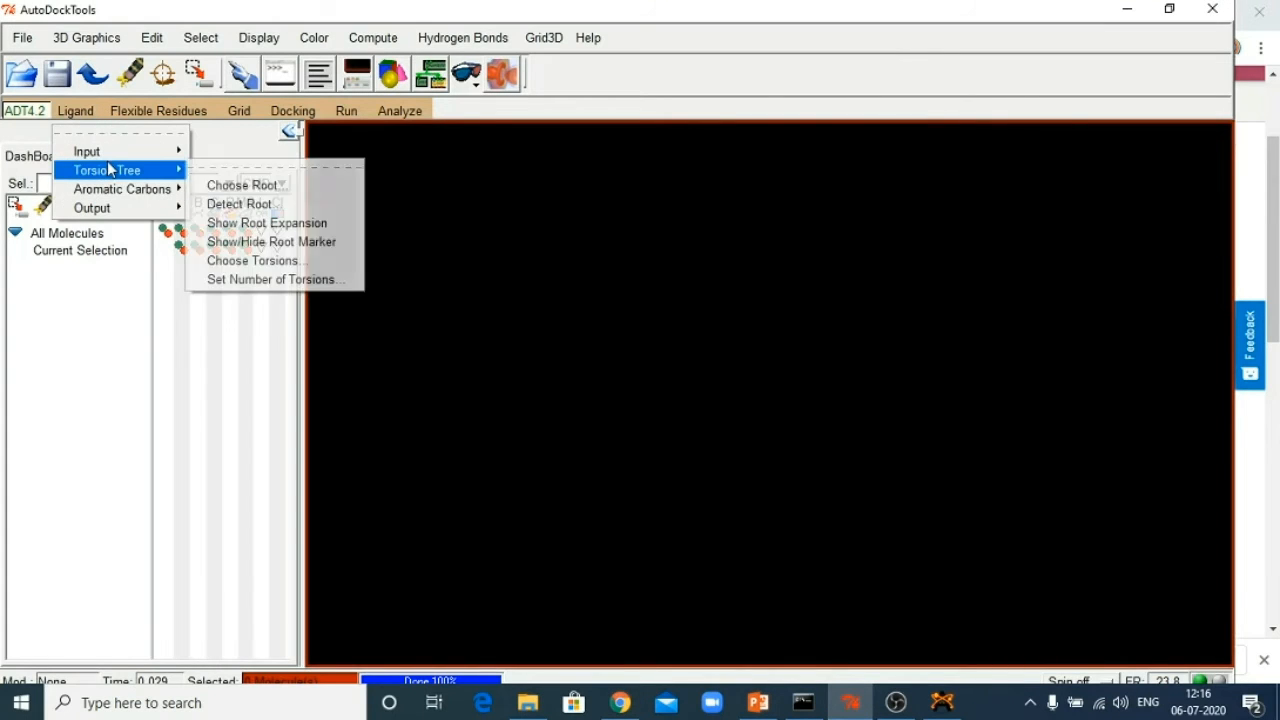
mouse_move(112, 160)
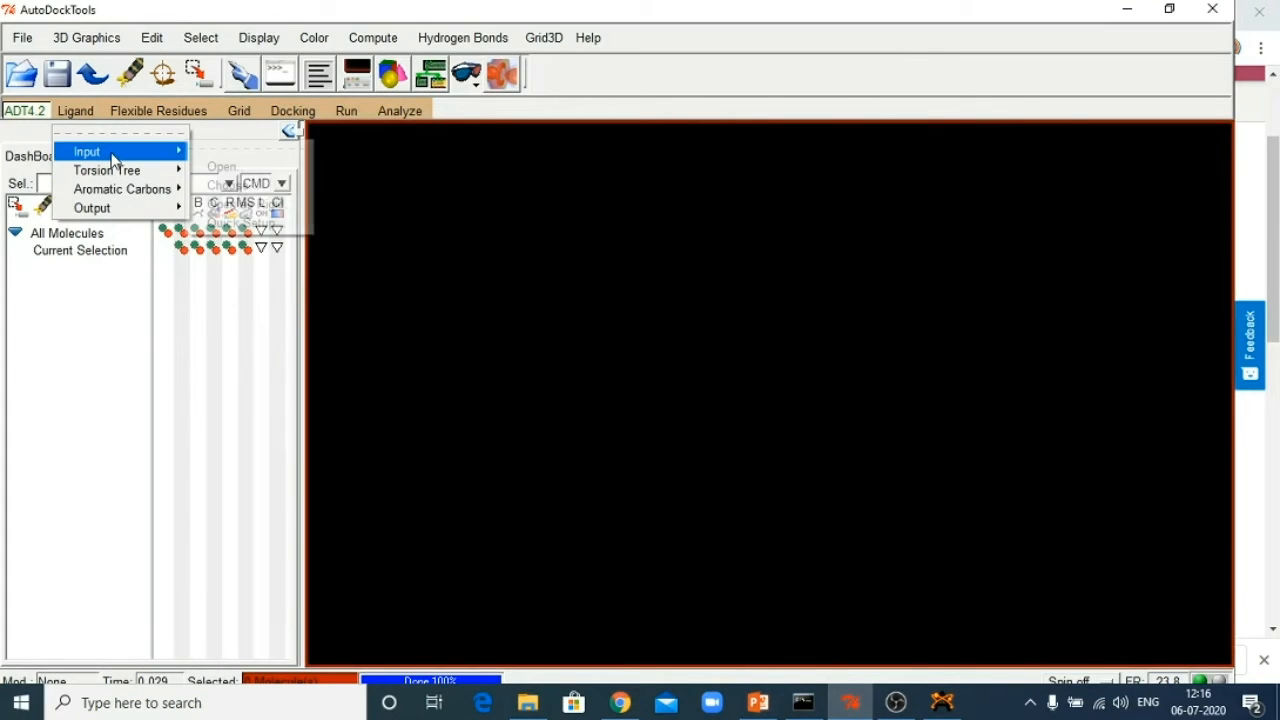
click(251, 167)
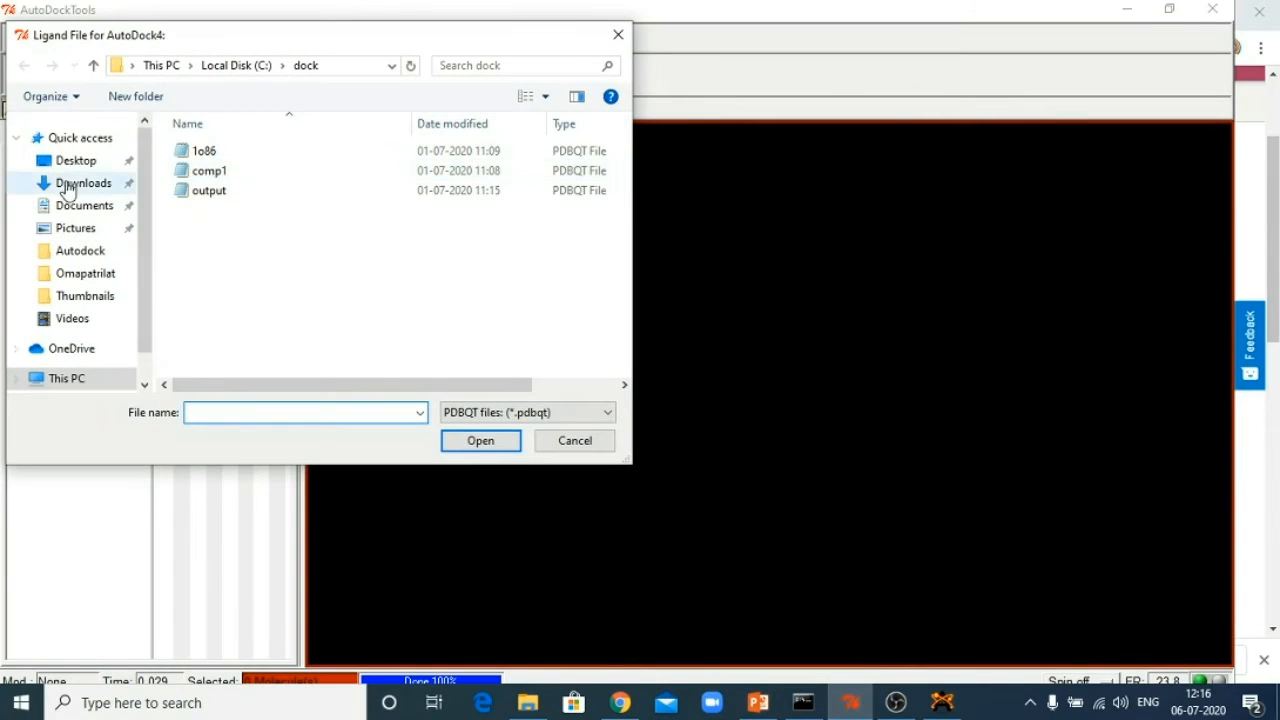
click(77, 182)
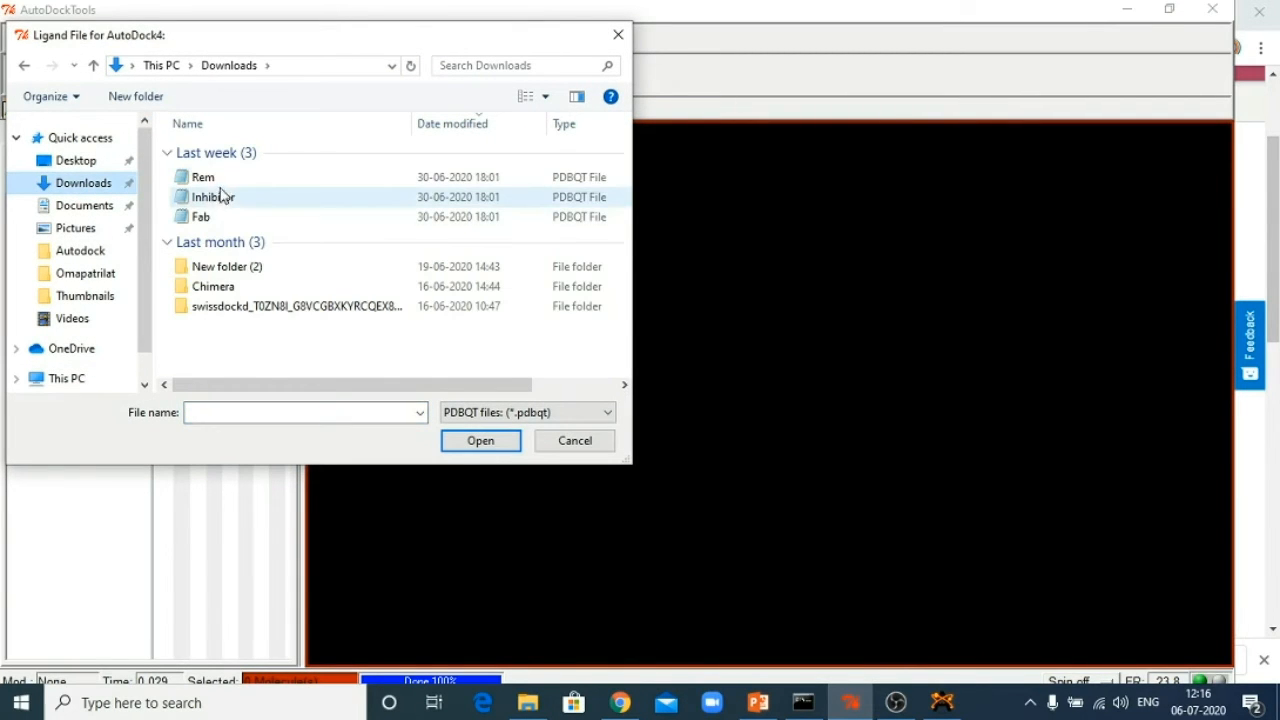
click(474, 412)
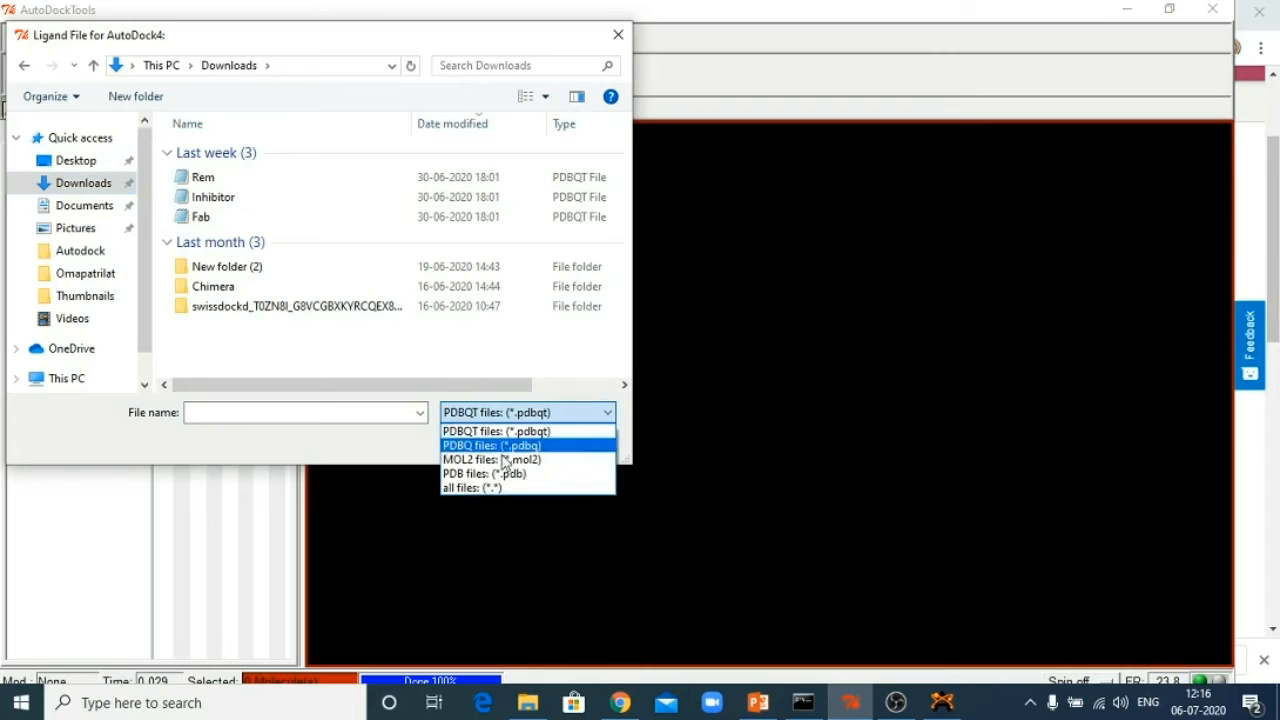
click(480, 488)
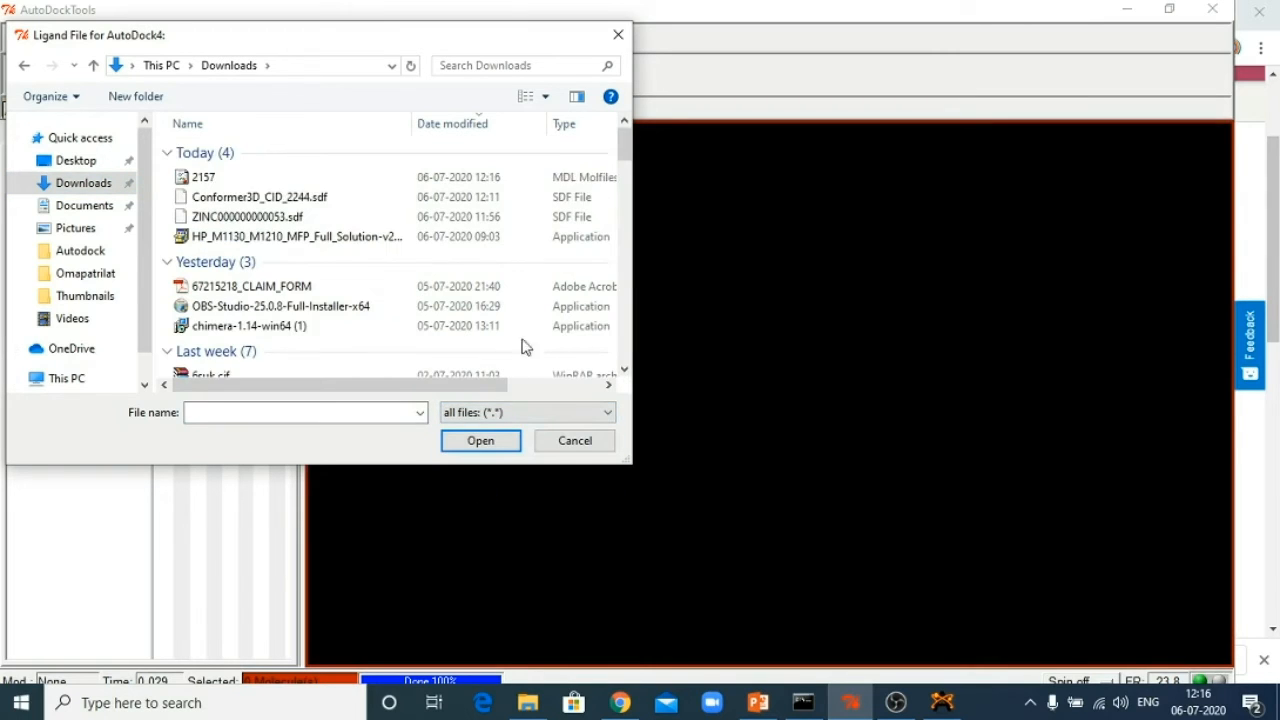
click(235, 183)
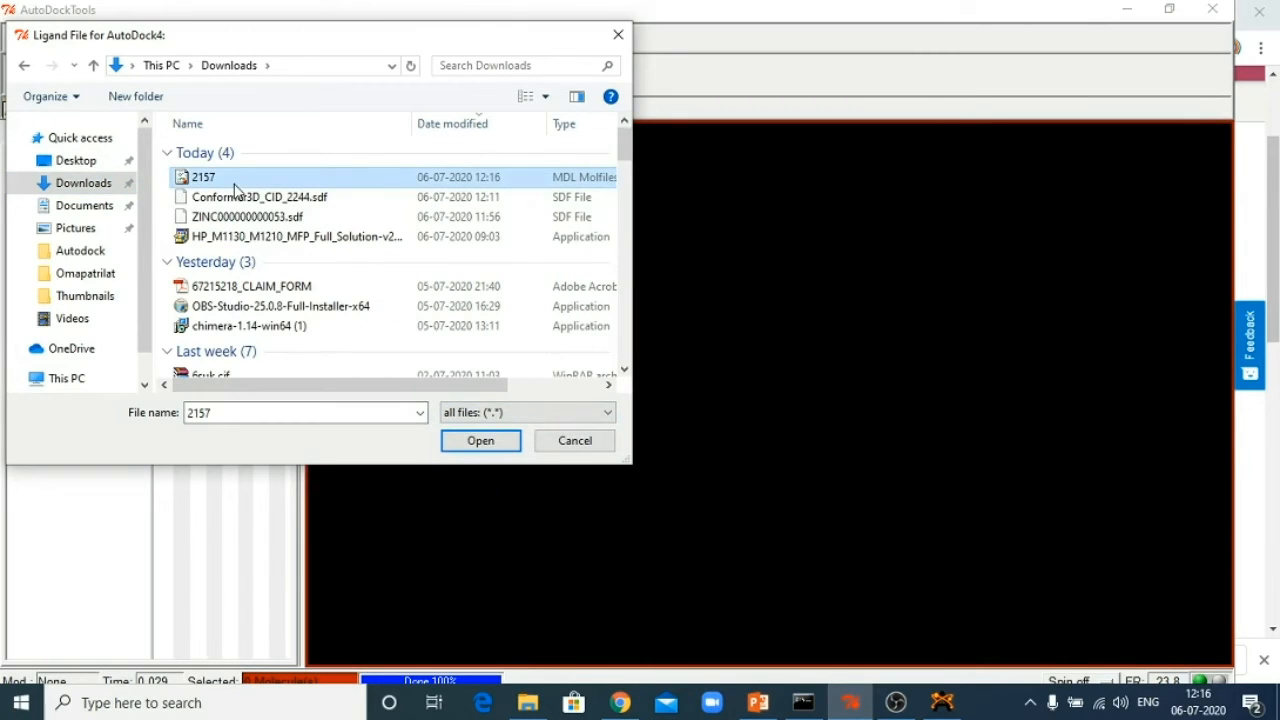
click(468, 440)
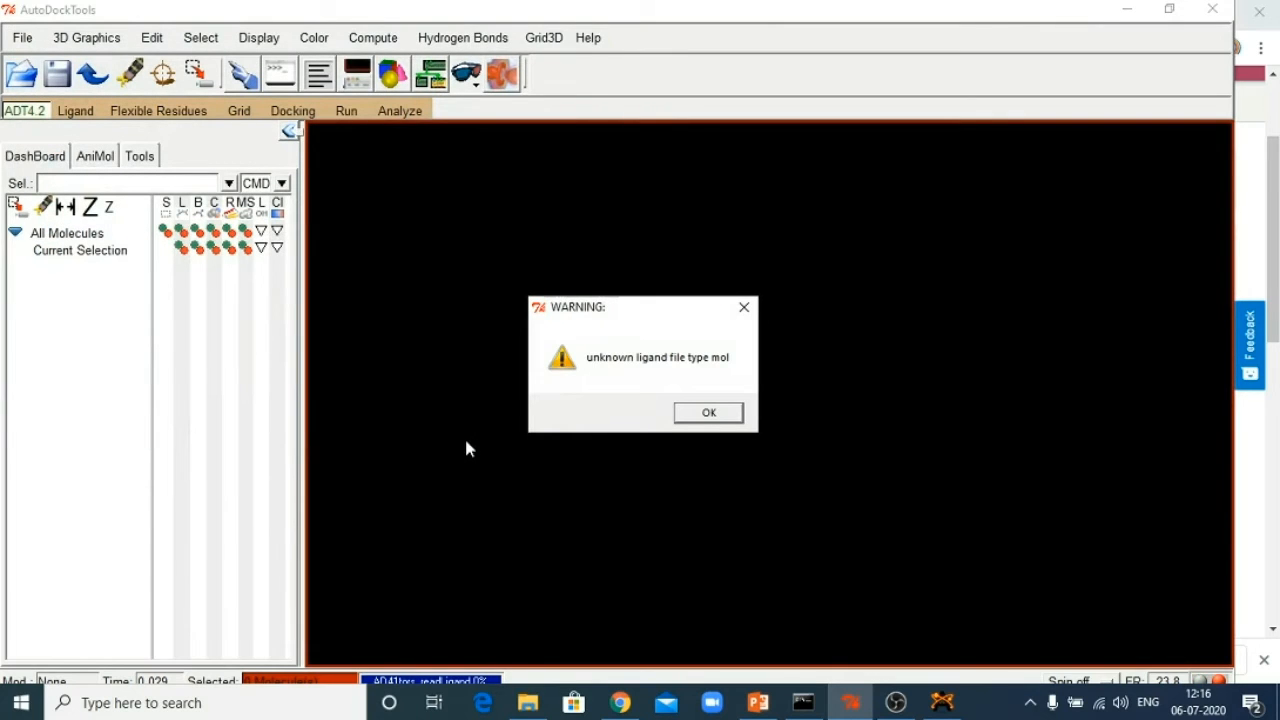
click(706, 415)
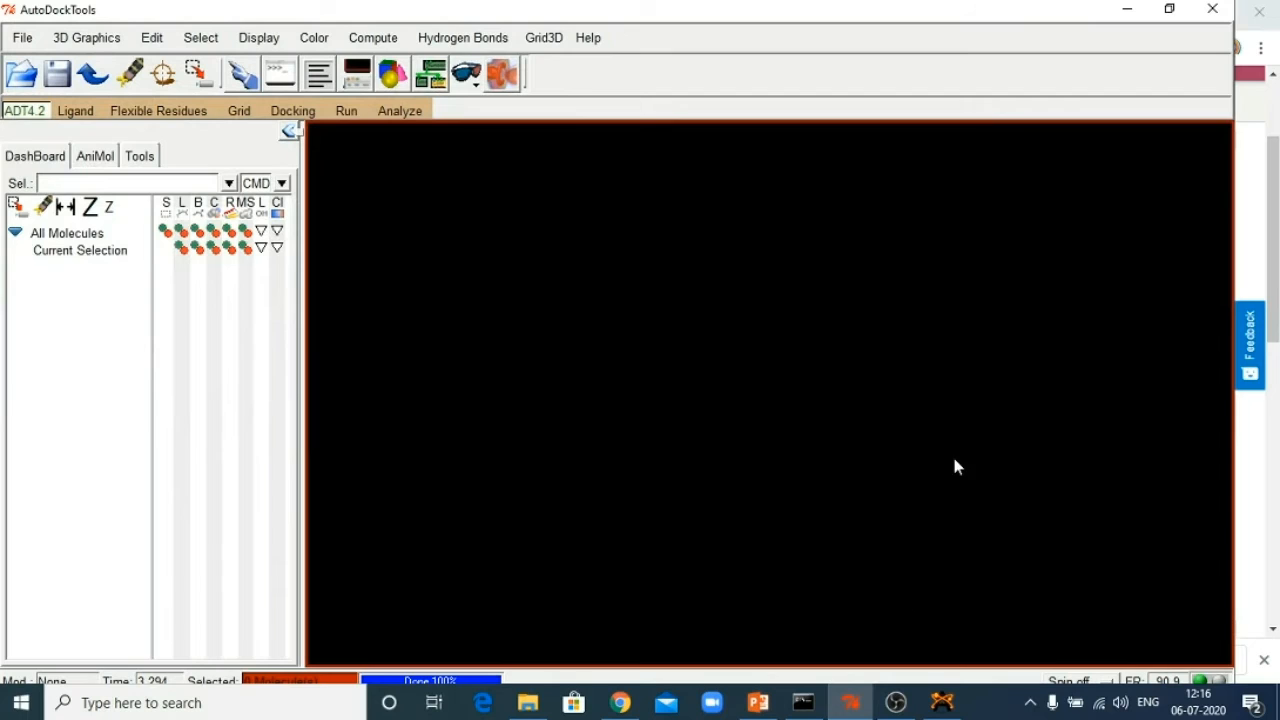
Switch to Avogadro, close the aspirin2 molecule, and open 2157.mol from Downloads, letting the program build a rough geometry.
click(942, 702)
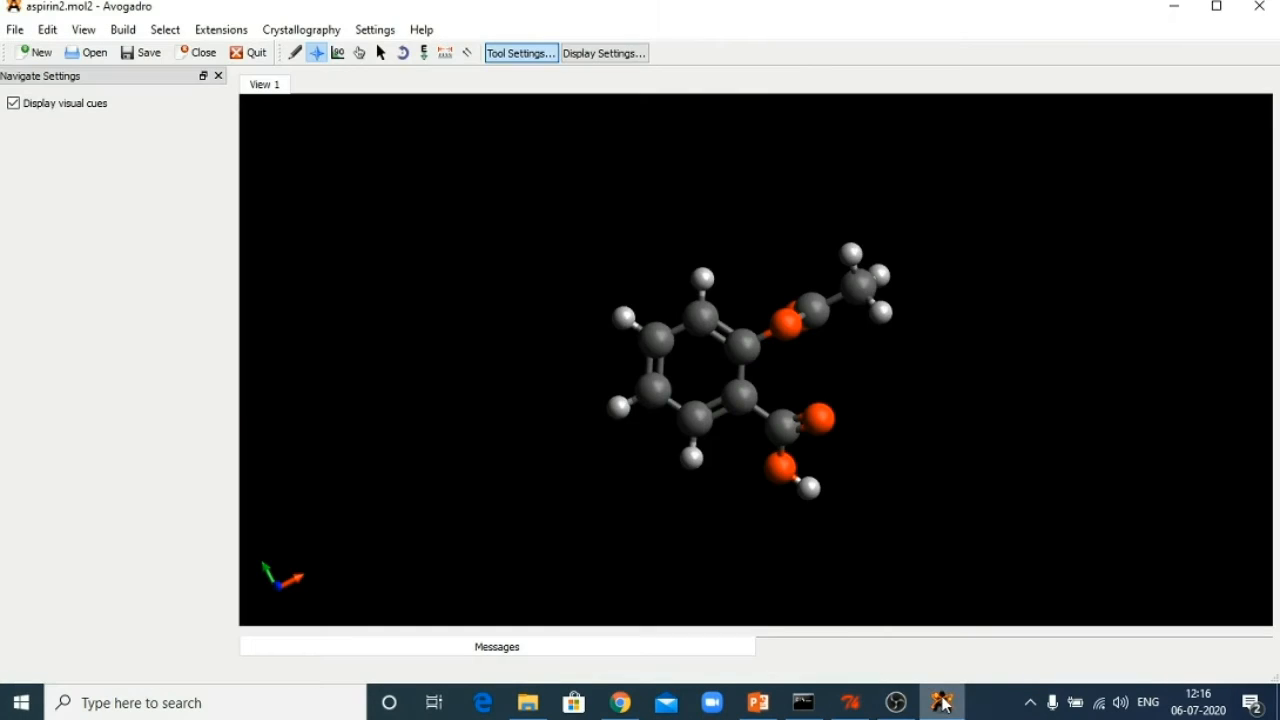
click(198, 52)
click(15, 30)
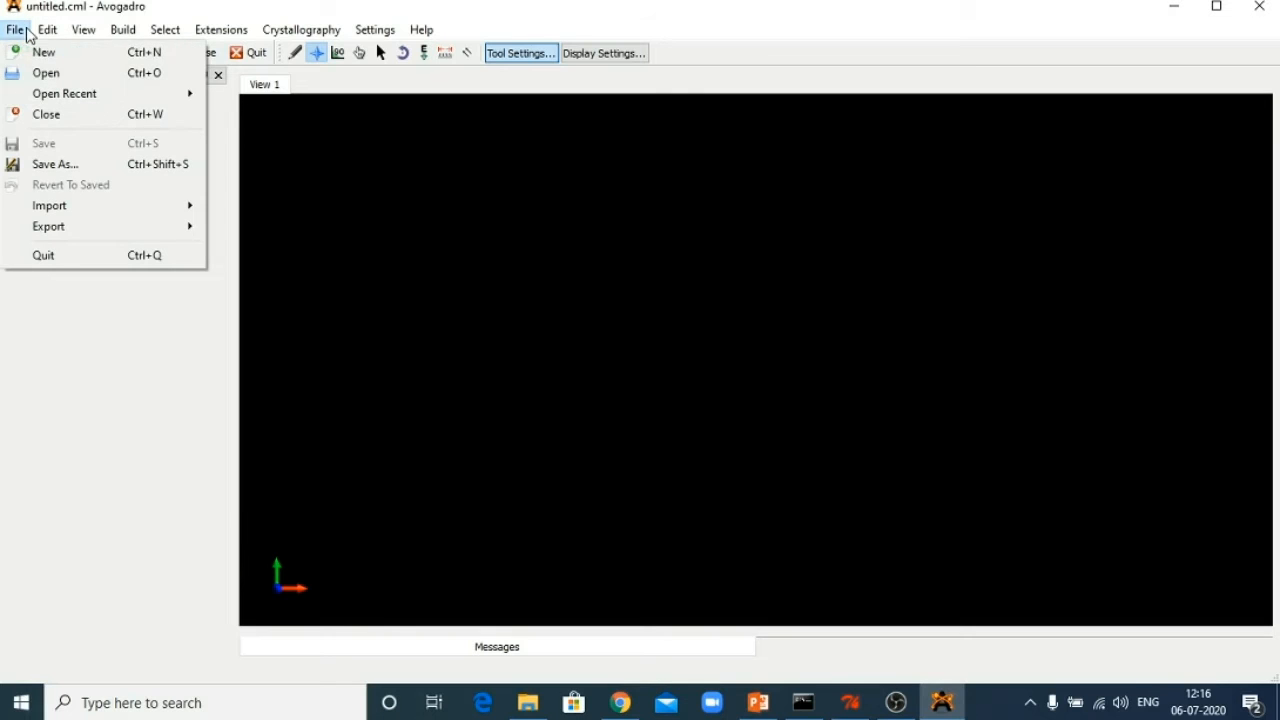
click(40, 76)
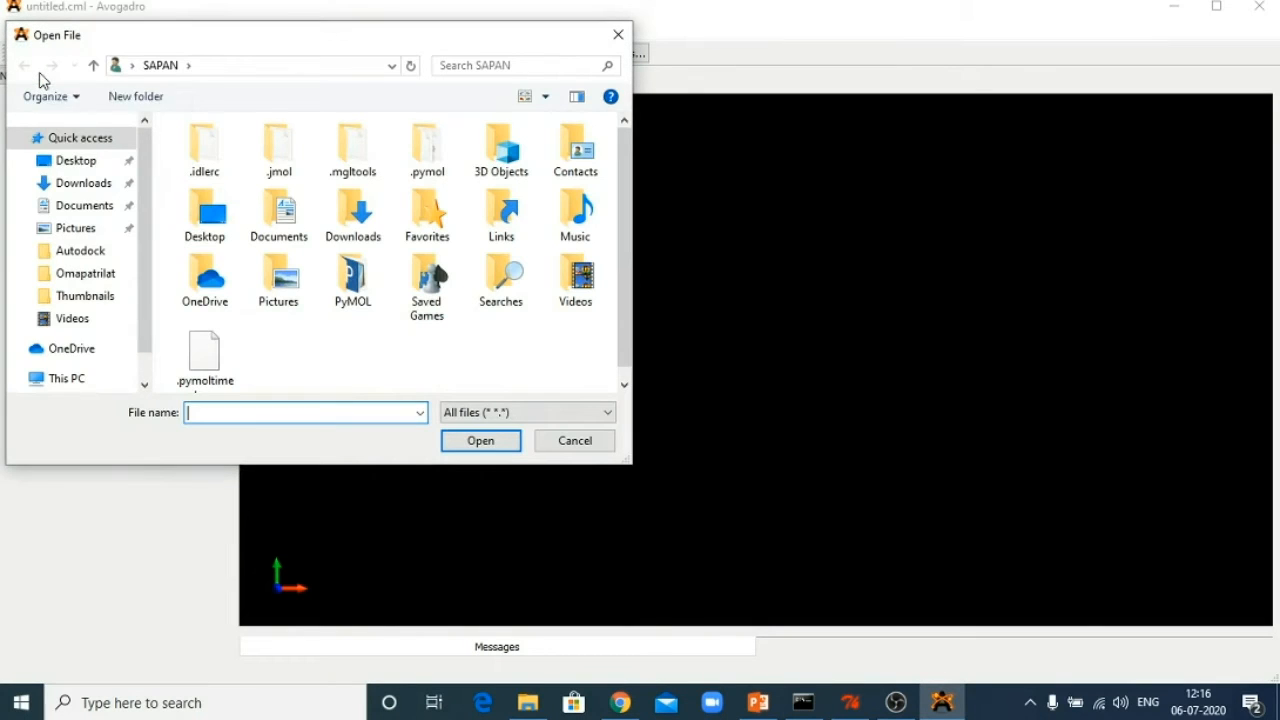
click(65, 187)
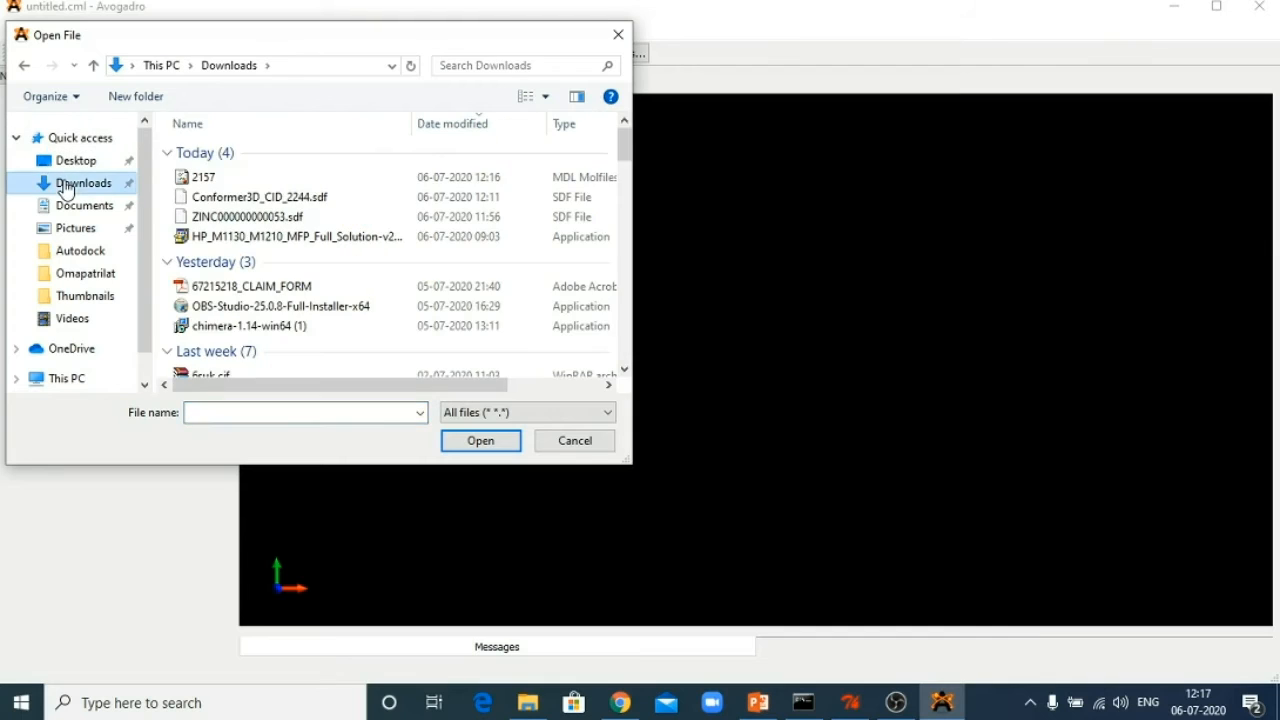
click(204, 179)
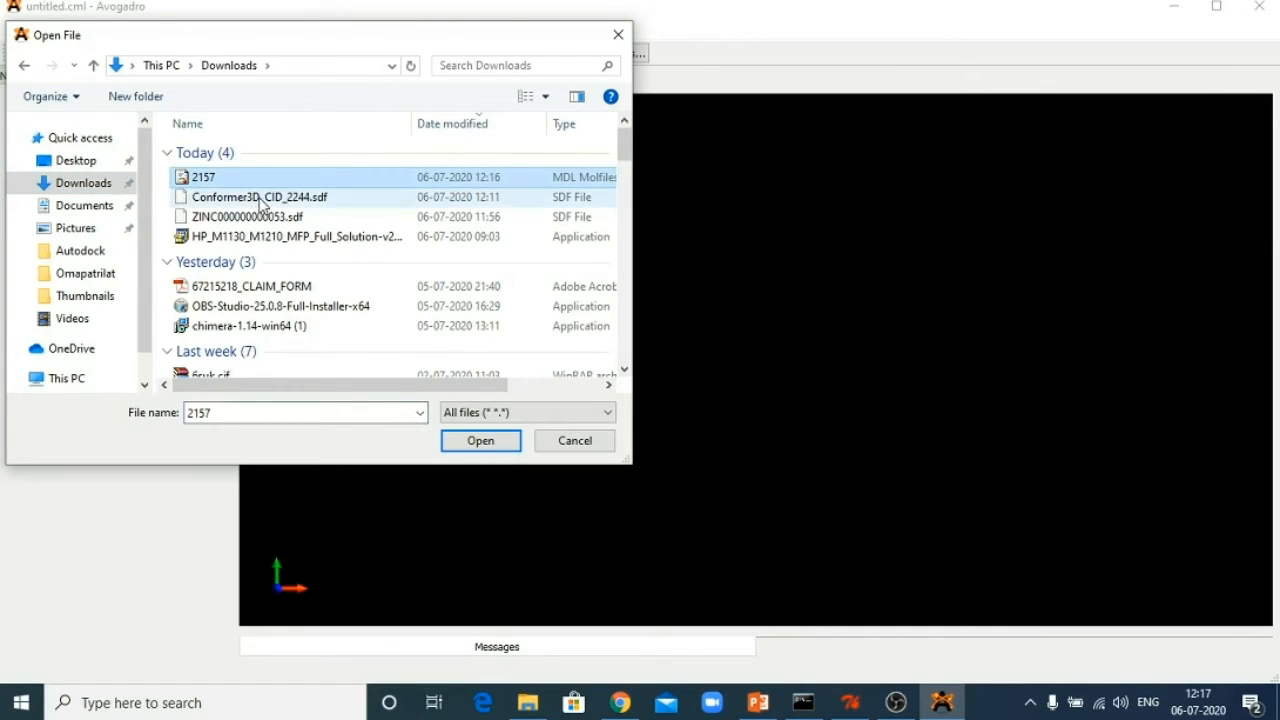
click(471, 449)
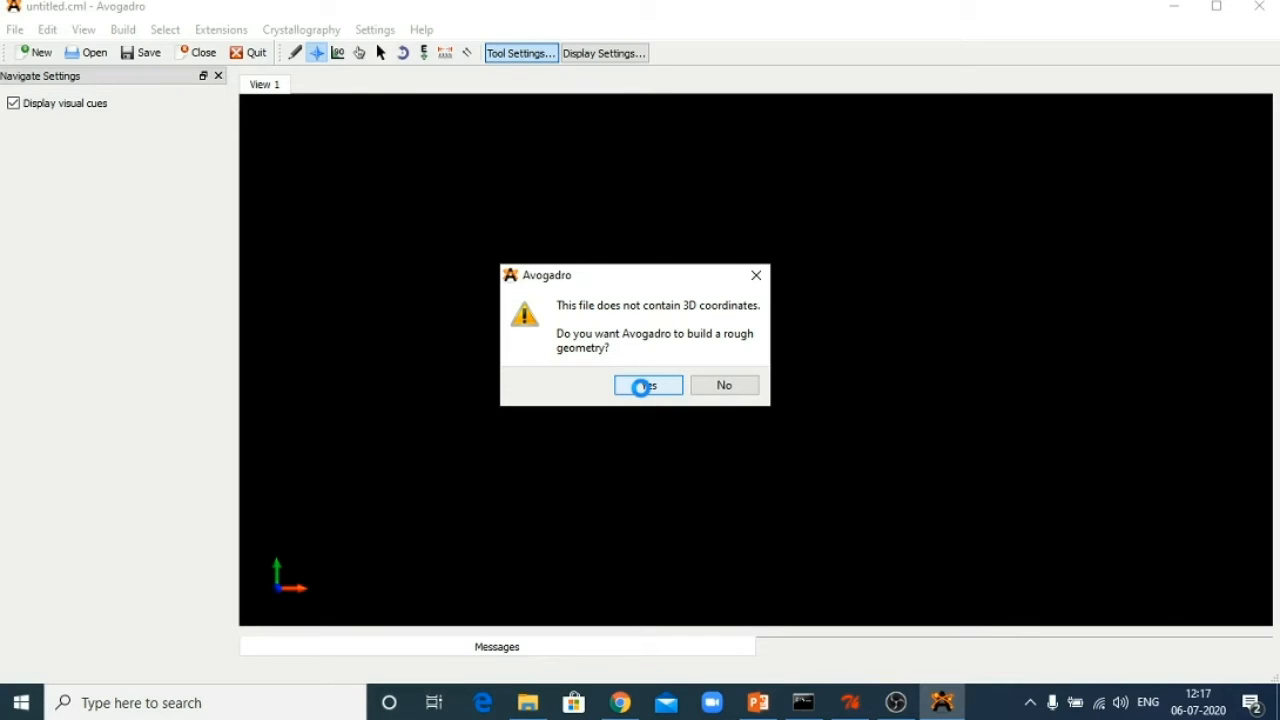
click(645, 386)
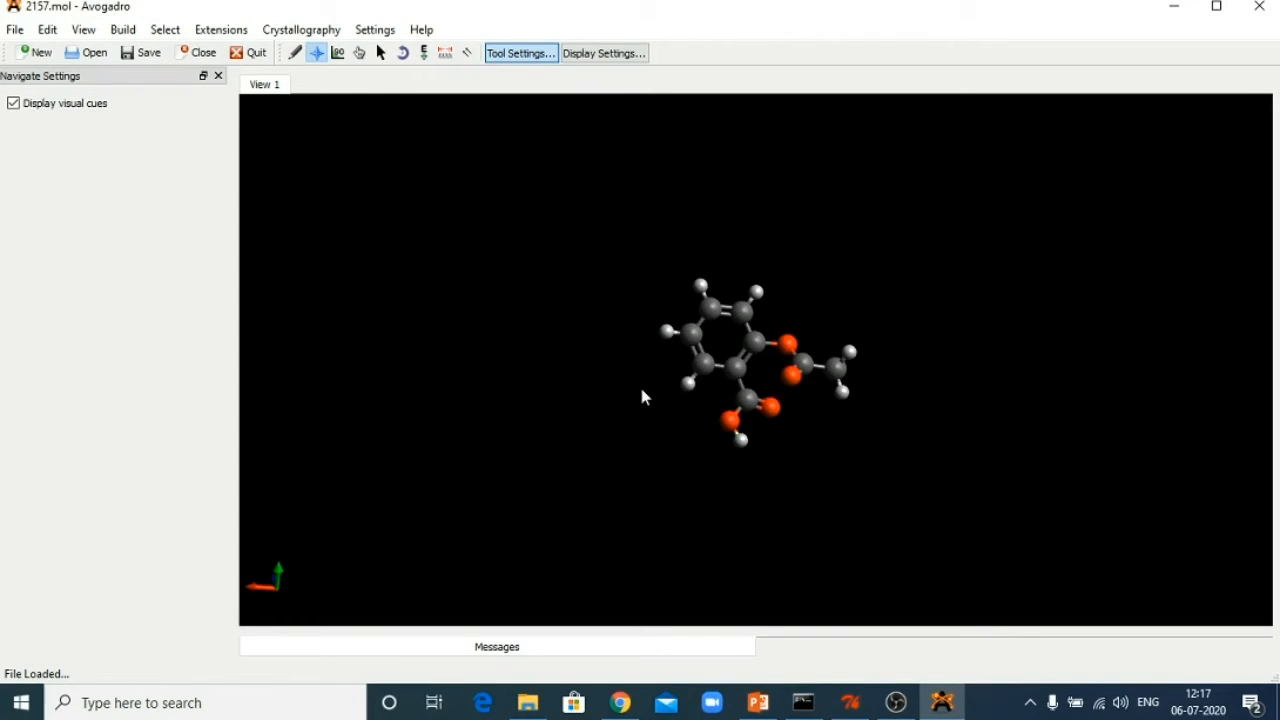
Save the molecule to the Desktop as aspirin3 in Sybyl Mol2 format.
drag(826, 320, 757, 396)
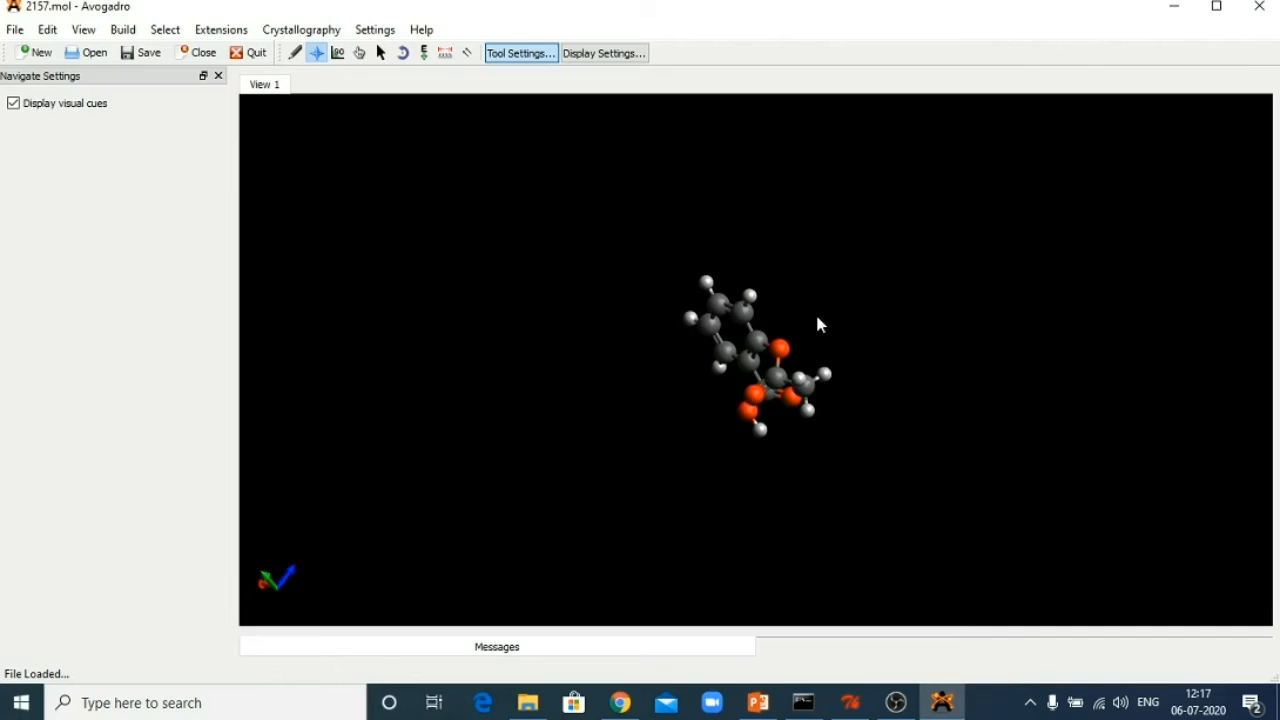
right_drag(815, 311, 696, 424)
drag(750, 303, 788, 314)
right_drag(629, 316, 657, 341)
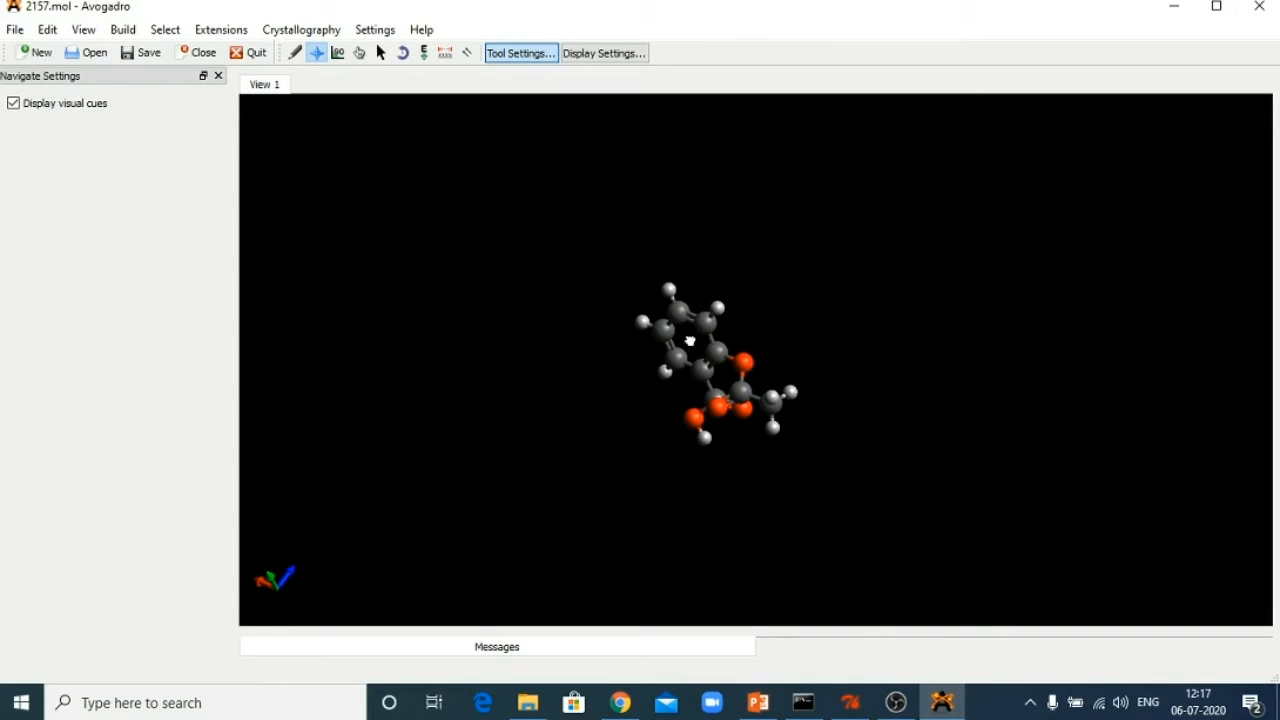
click(15, 29)
click(49, 165)
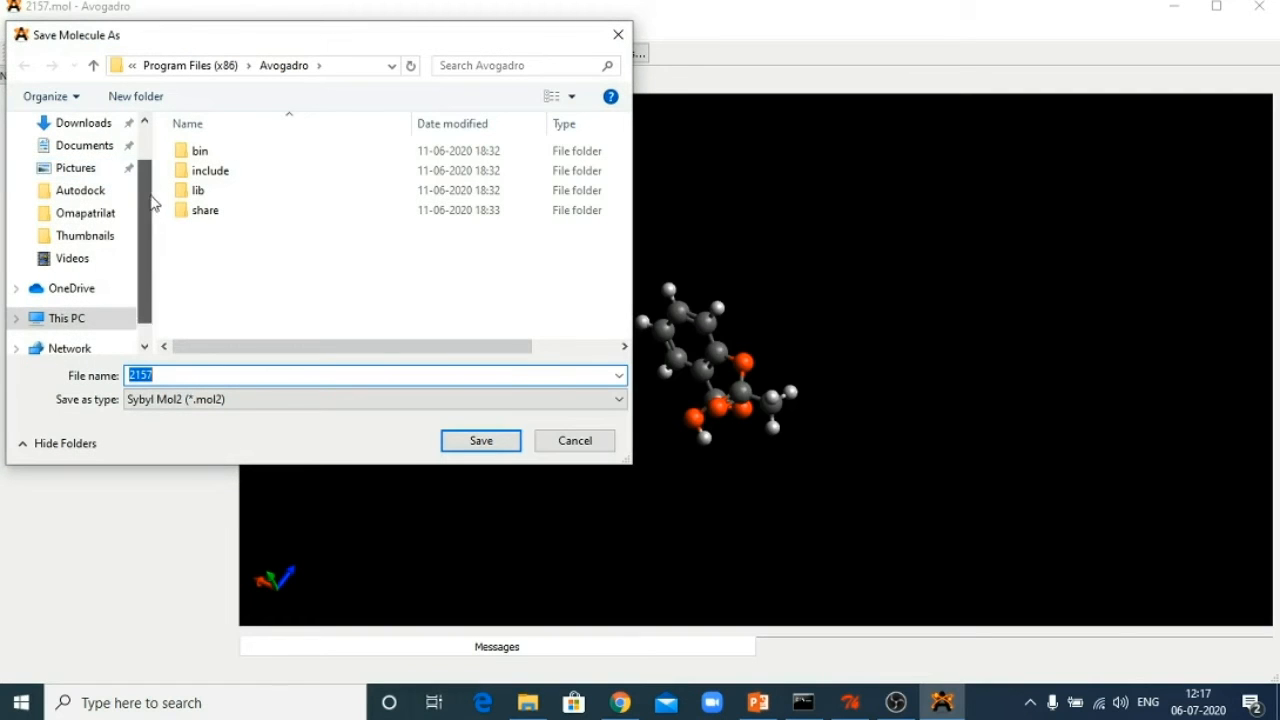
scroll(151, 197, up, 1)
click(100, 166)
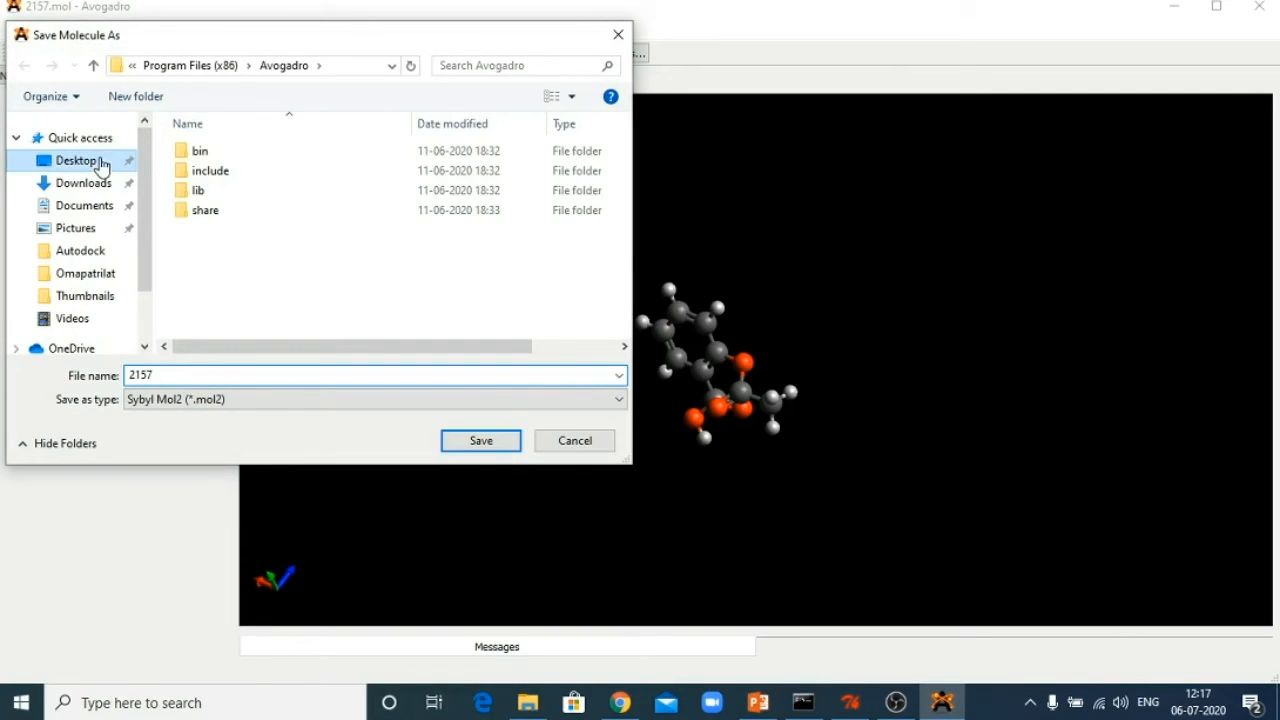
double_click(177, 372)
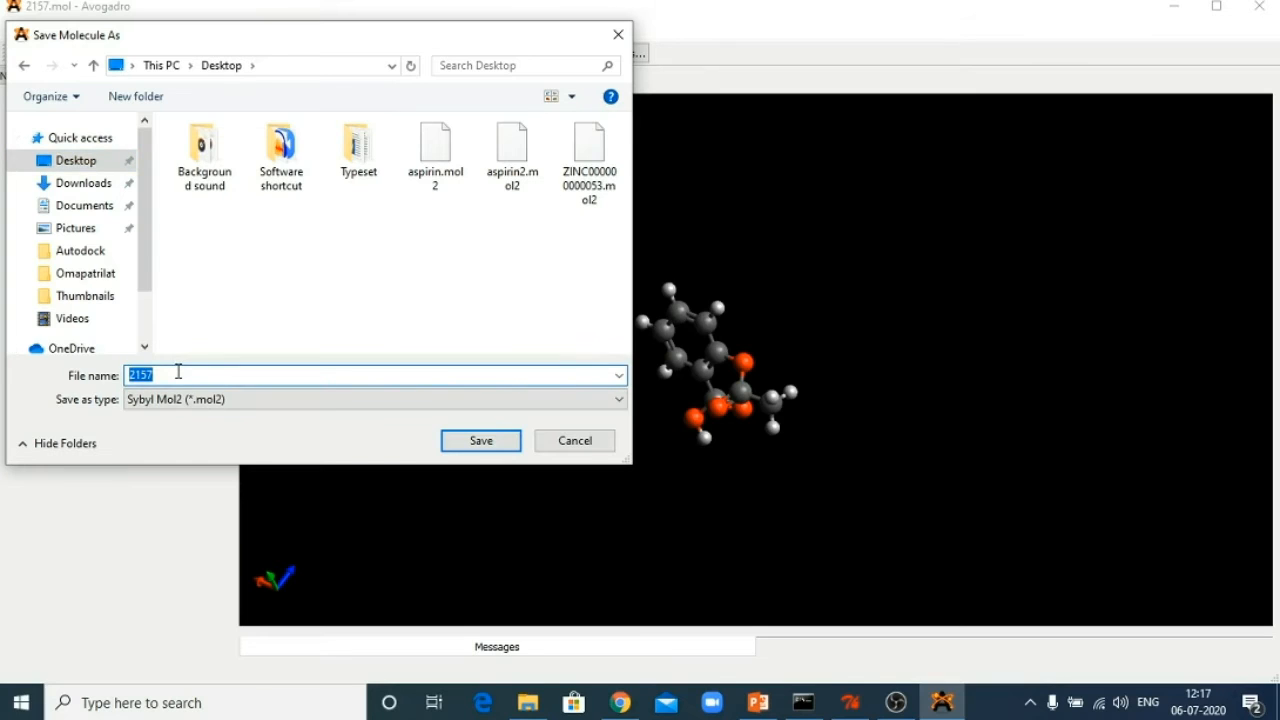
text(aspirin)
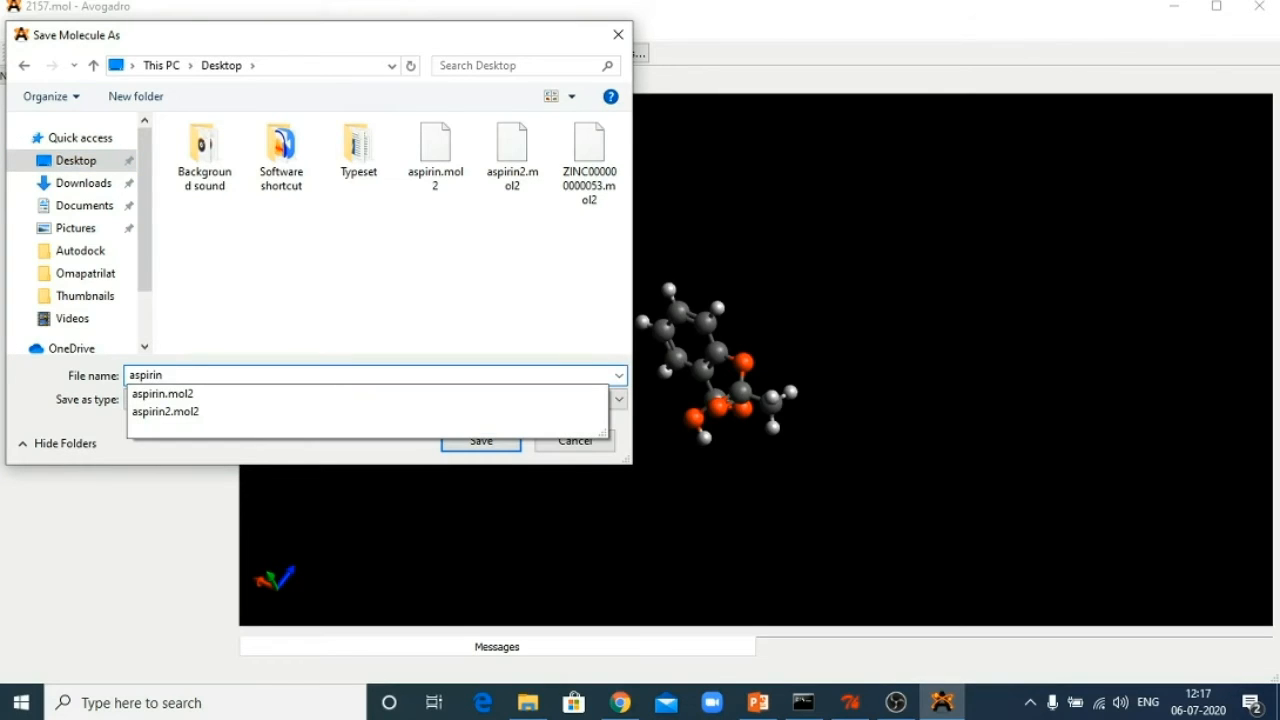
text(3)
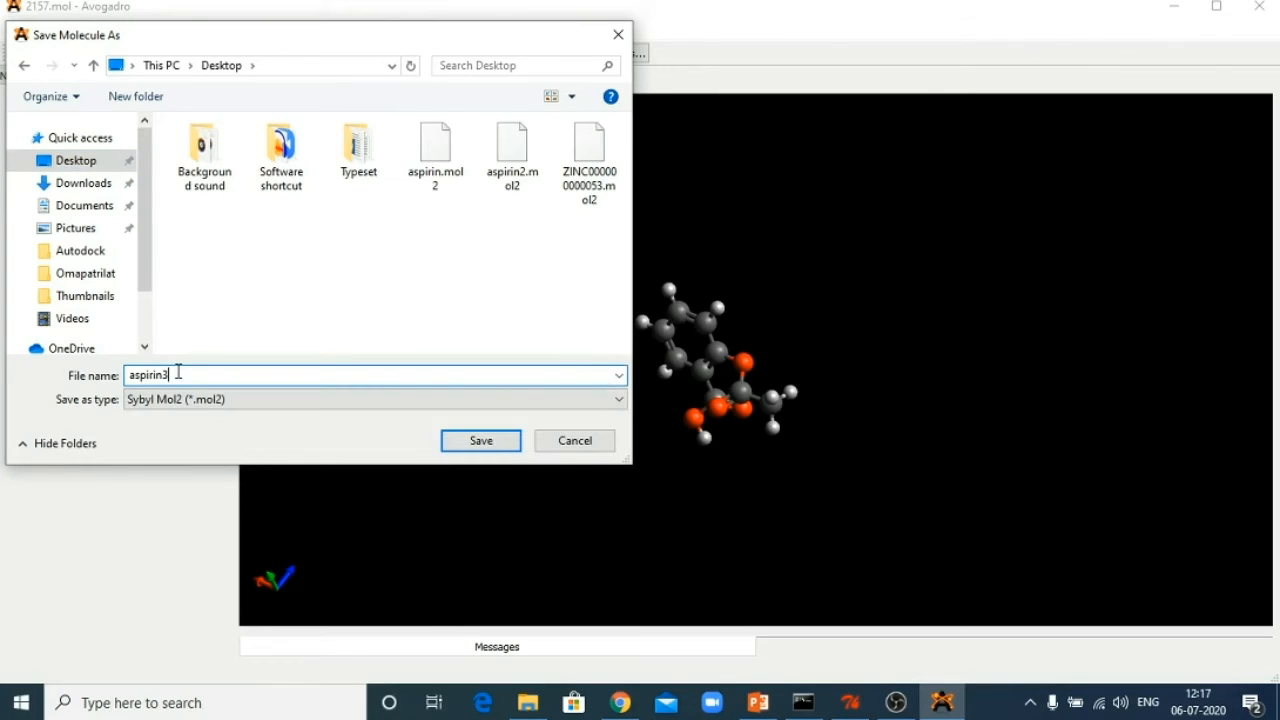
click(484, 441)
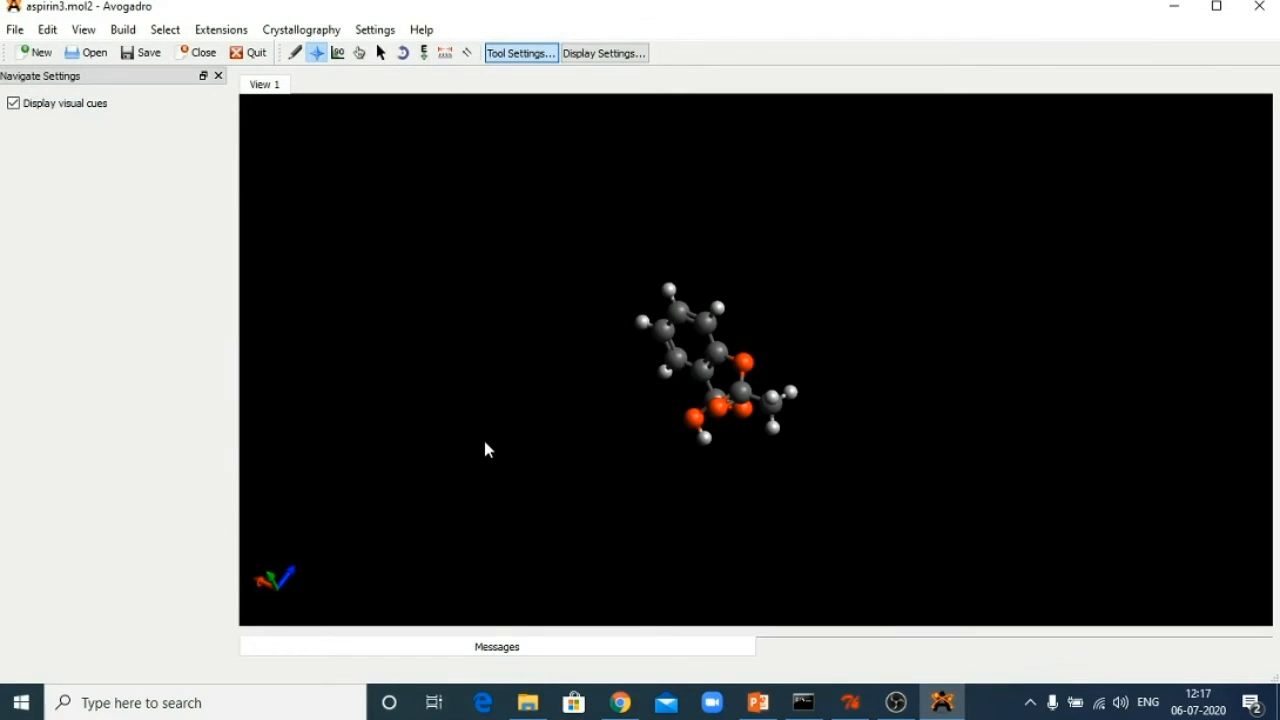
Switch to AutoDockTools, open aspirin3.mol2 from the Desktop as the ligand, and accept its setup summary.
click(850, 703)
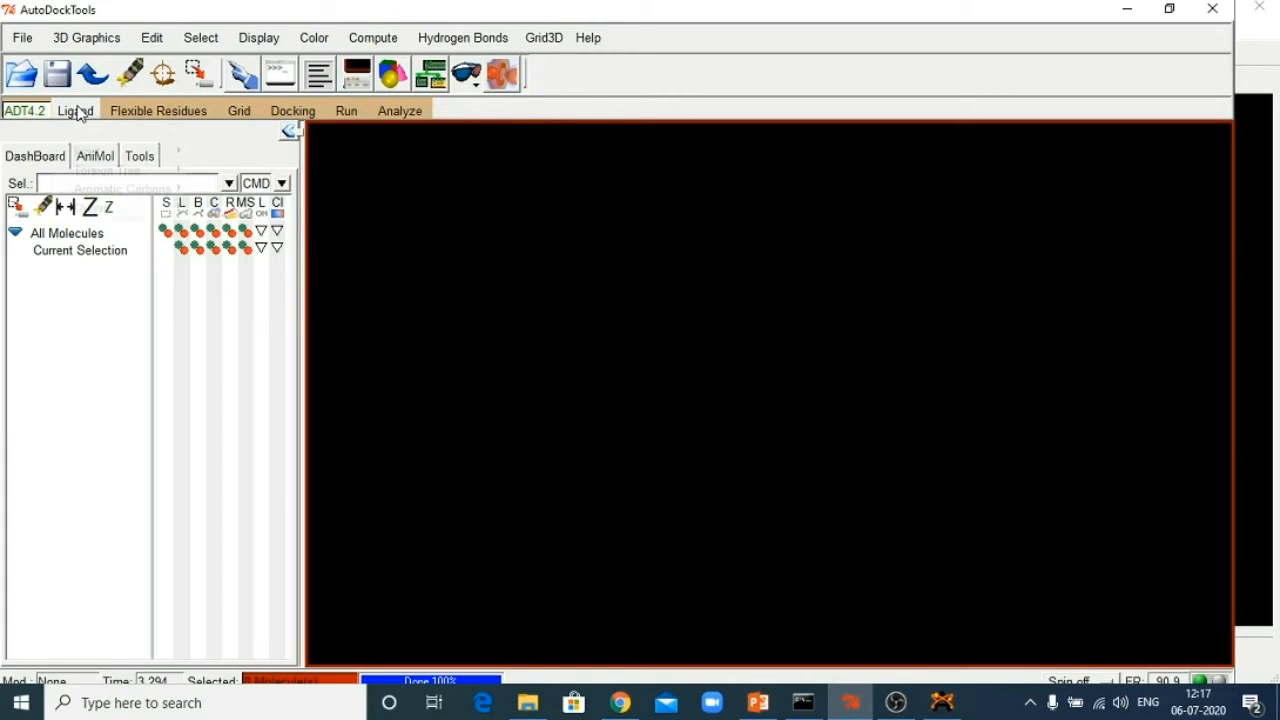
click(78, 111)
mouse_move(98, 155)
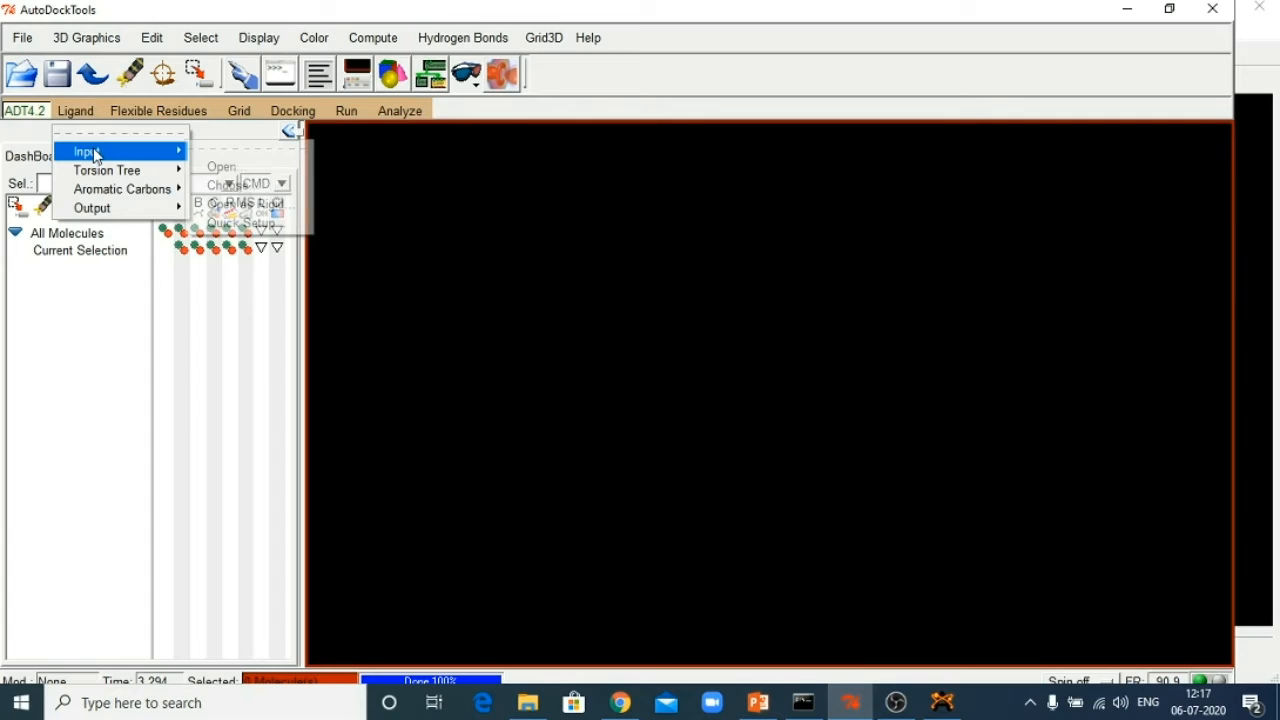
click(216, 167)
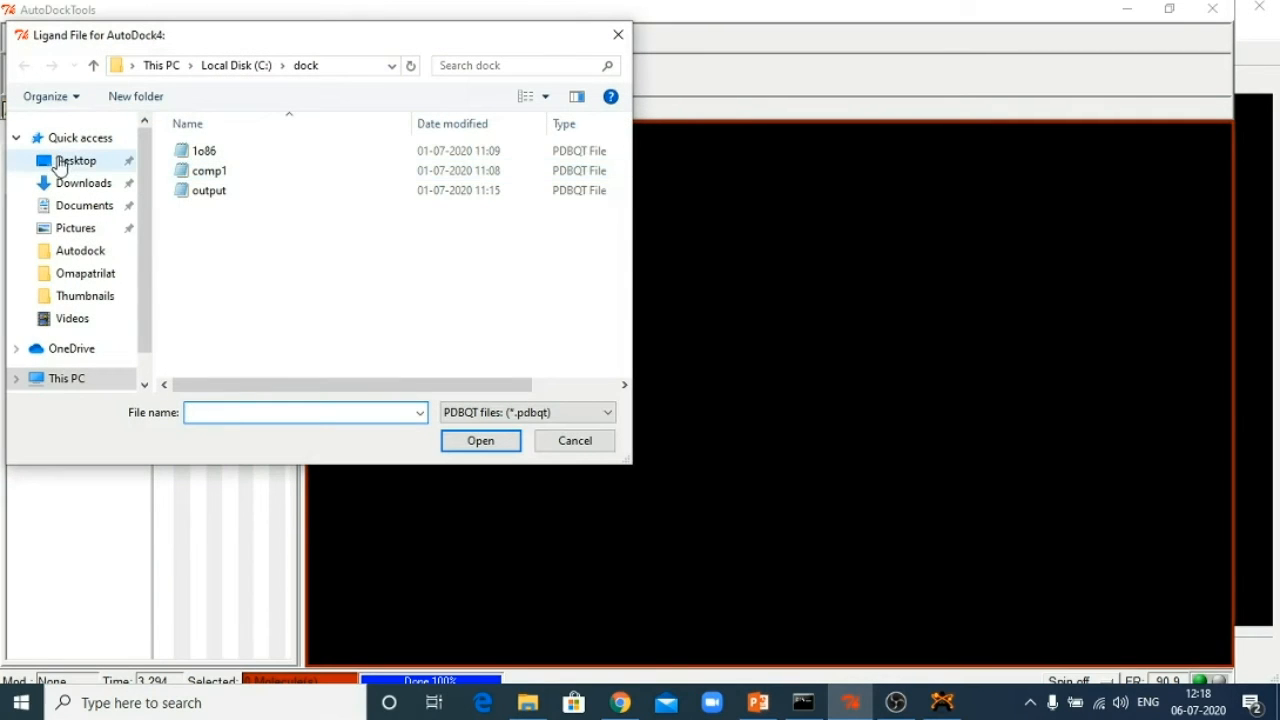
click(62, 165)
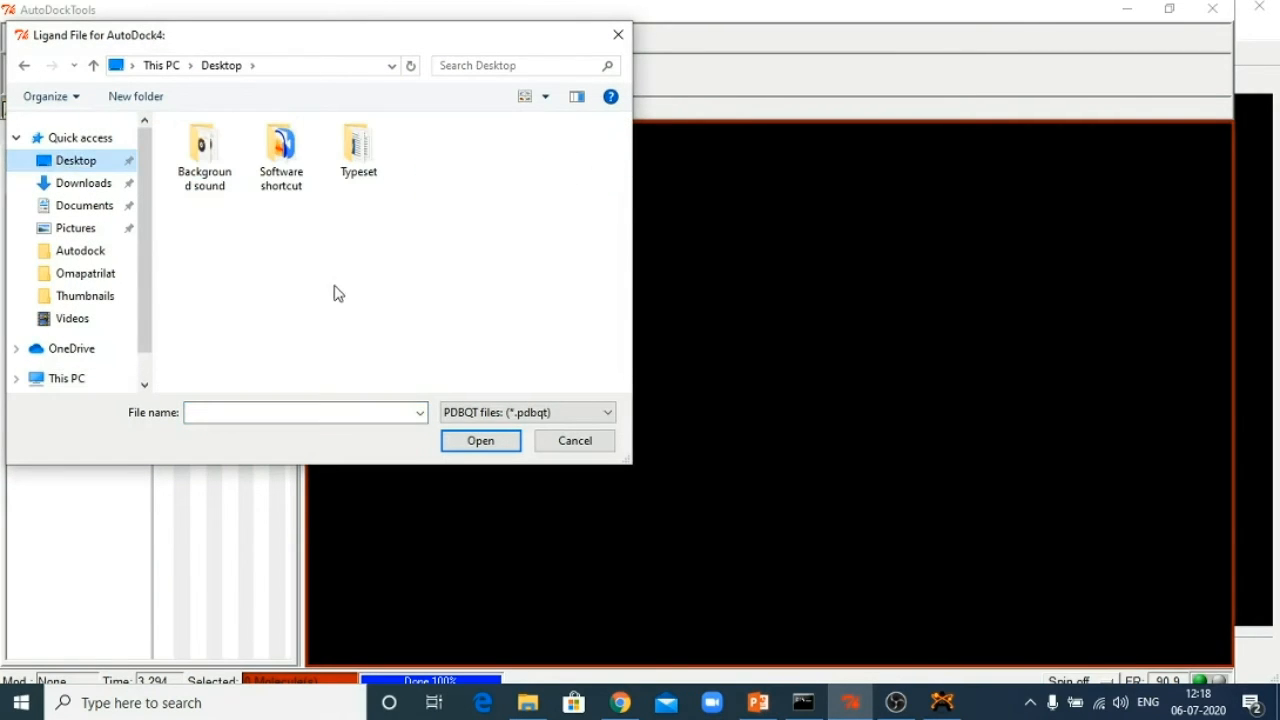
click(316, 413)
text(as)
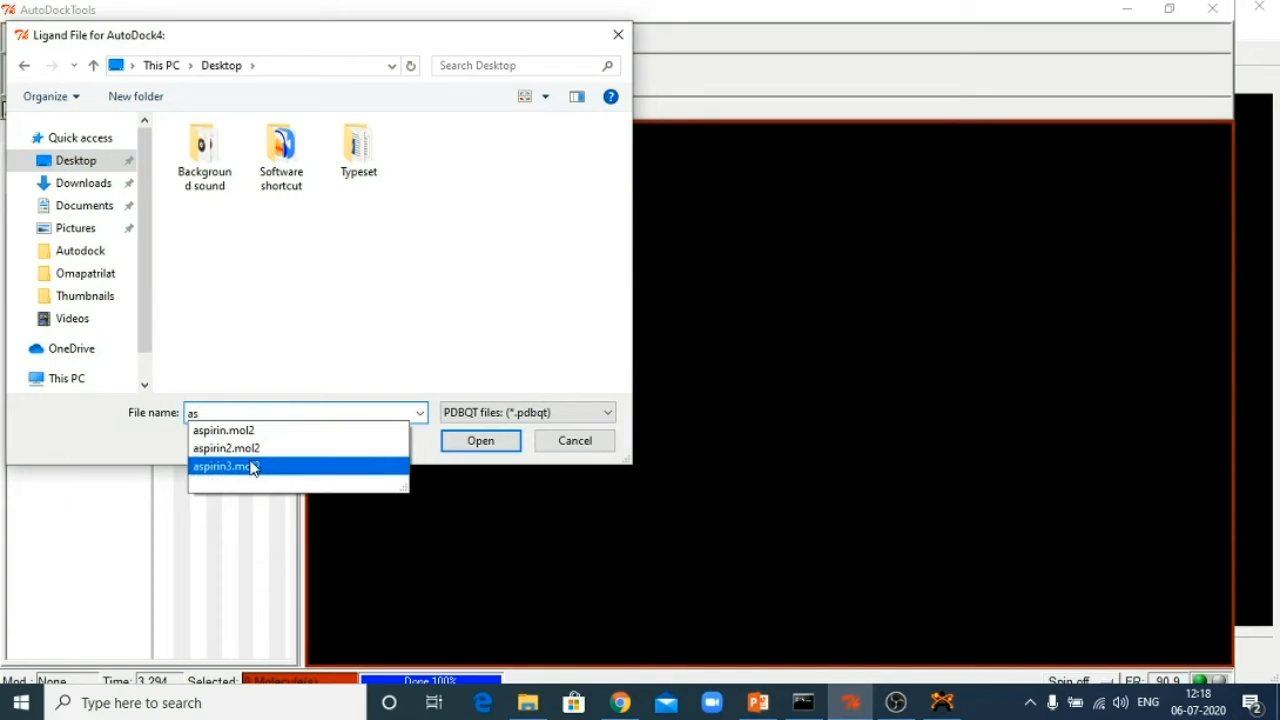
click(250, 466)
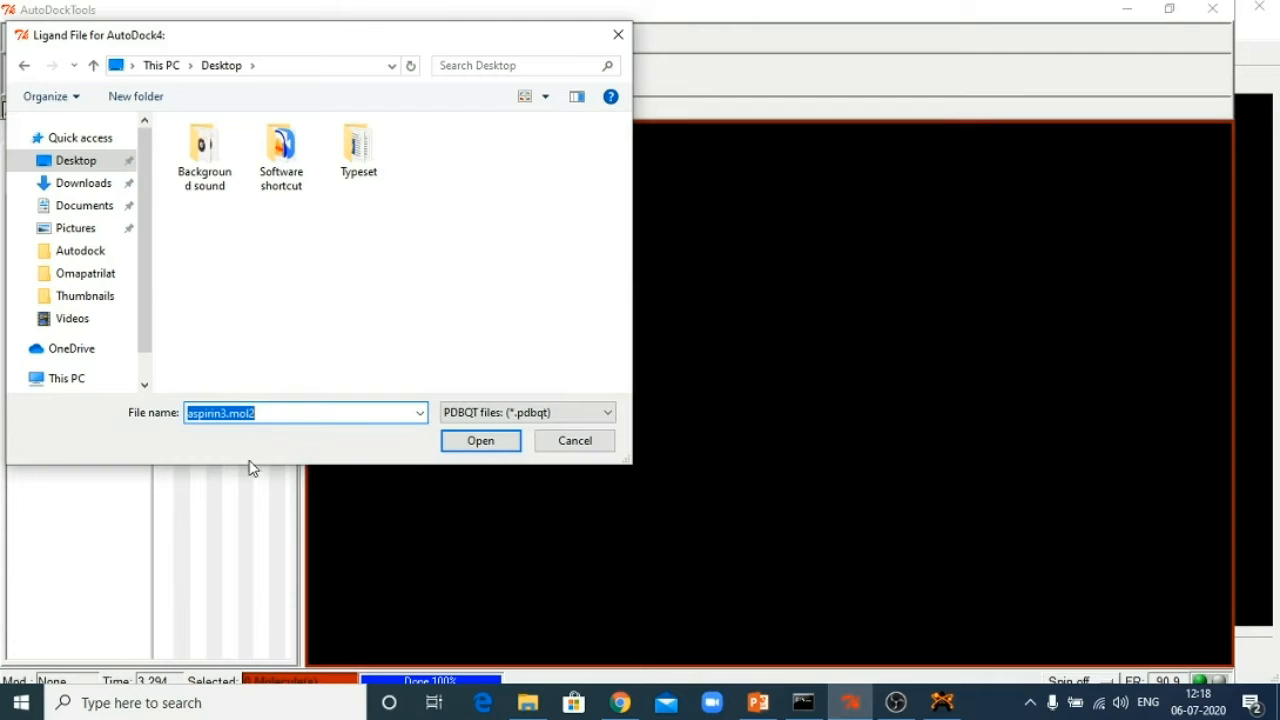
click(459, 445)
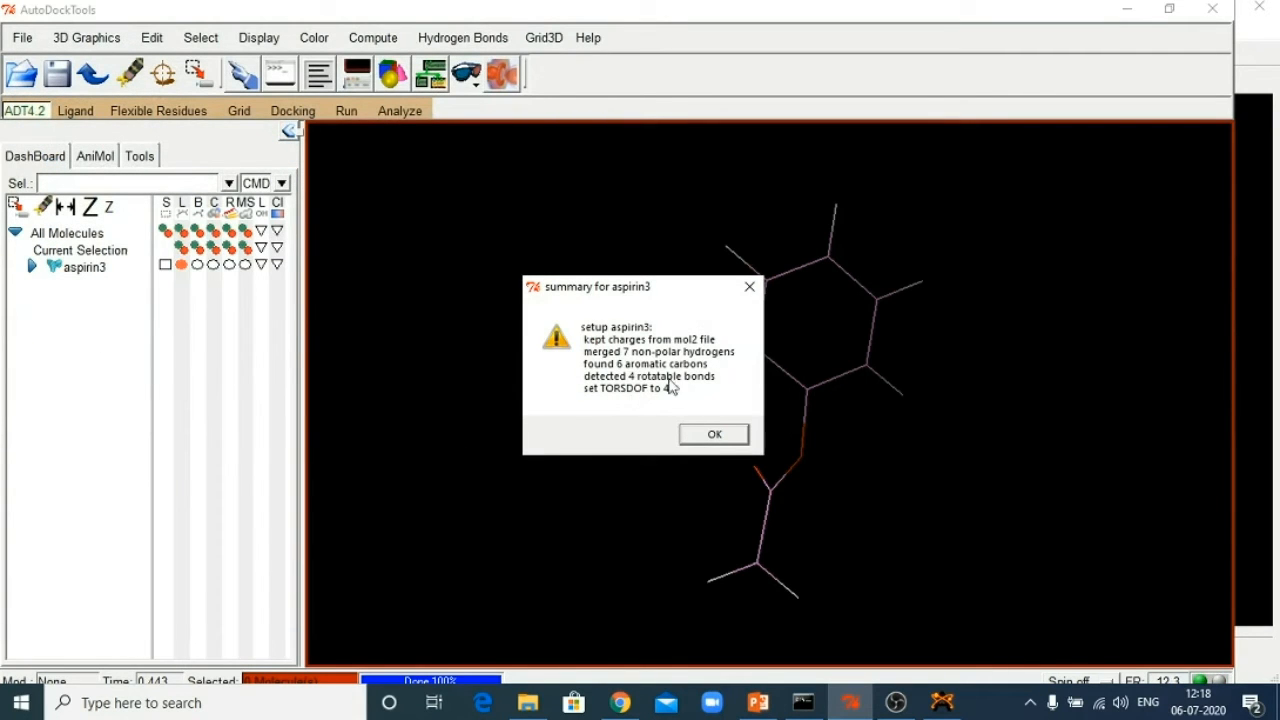
click(711, 437)
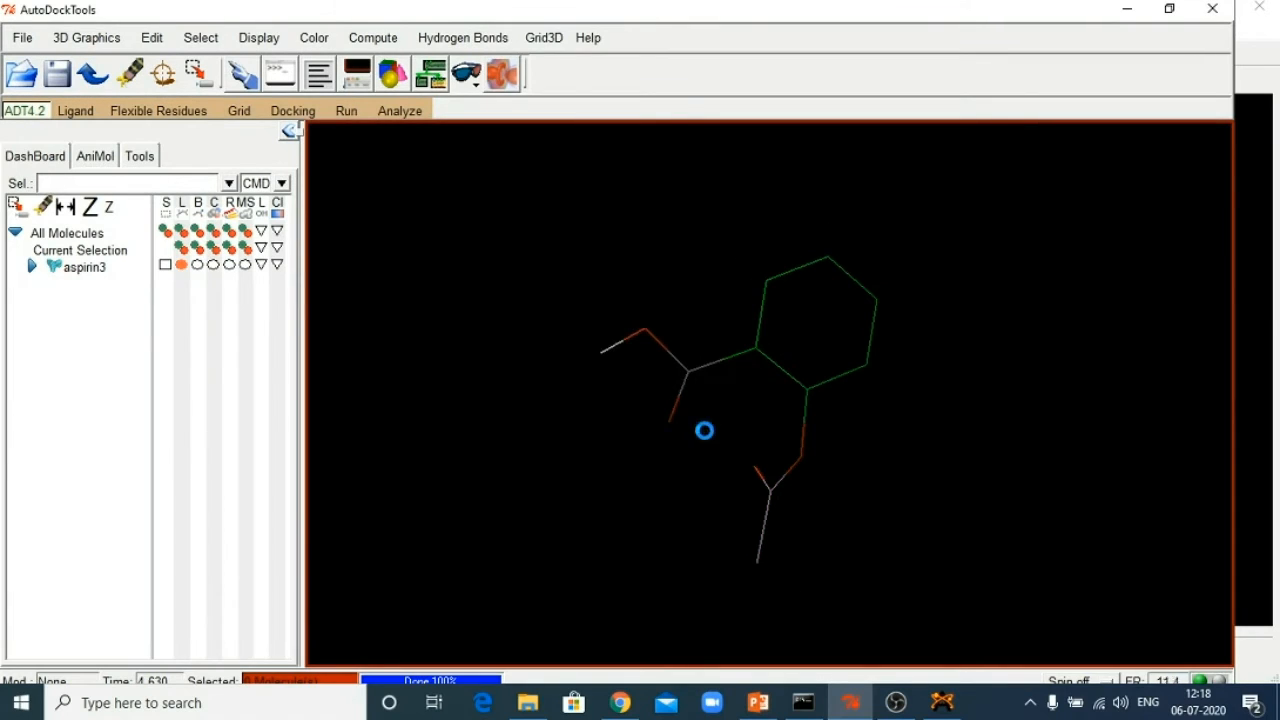
Examine the aspirin3 ligand's structure from different angles in the 3D viewer.
drag(938, 418, 810, 396)
drag(723, 298, 615, 430)
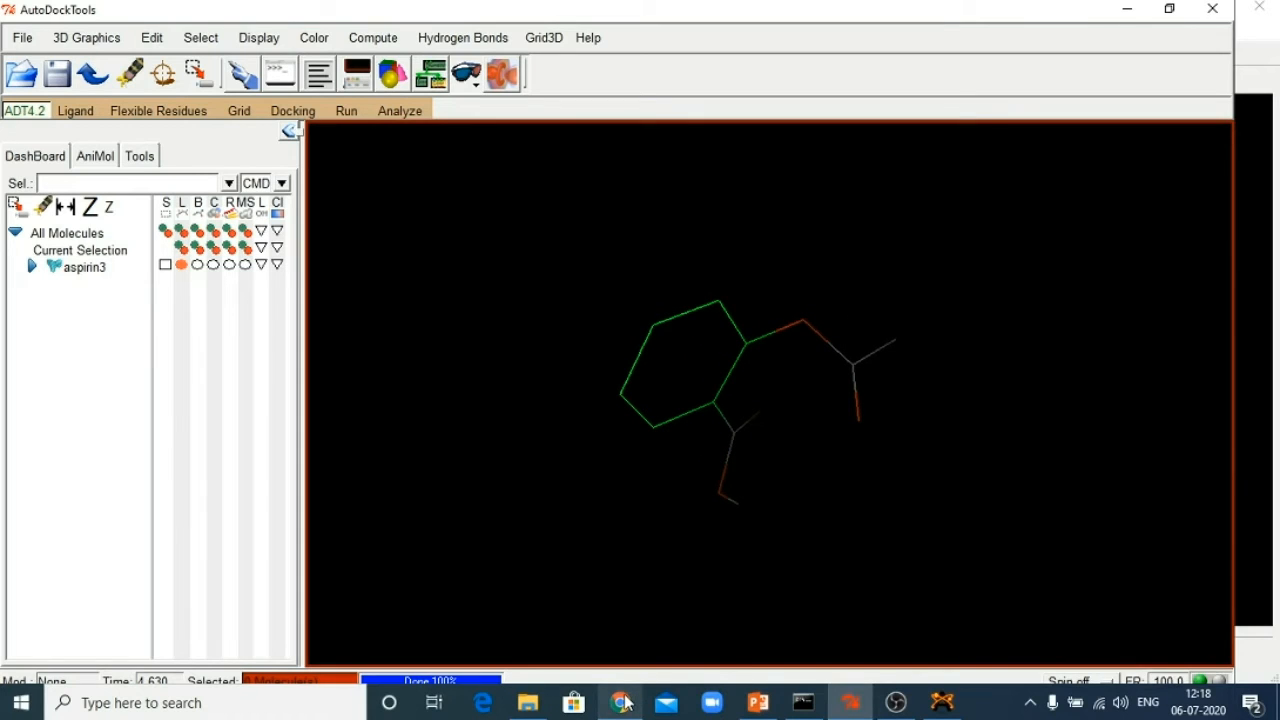
mouse_move(625, 700)
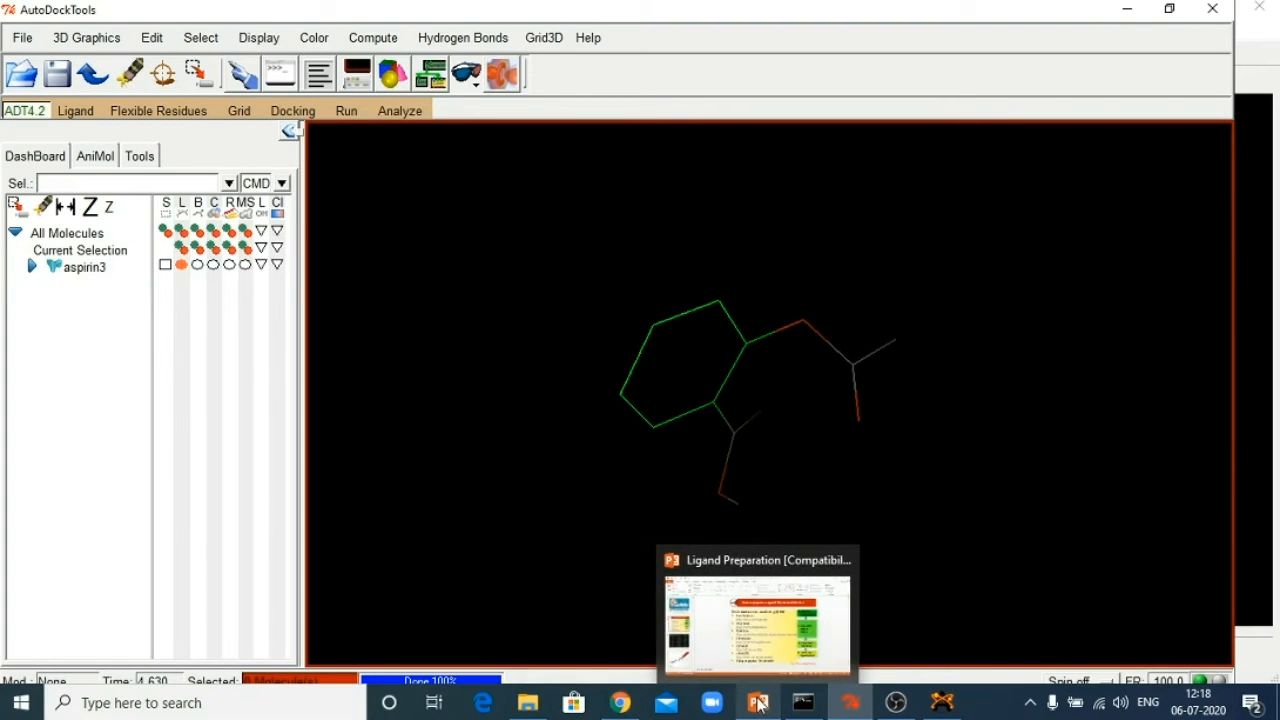
Review the database list on the Ligand Preparation slide, and switch to Chrome to look through the 2-acetoxybenzoic acid record on ChemDB, including Experimental Annotations.
click(758, 614)
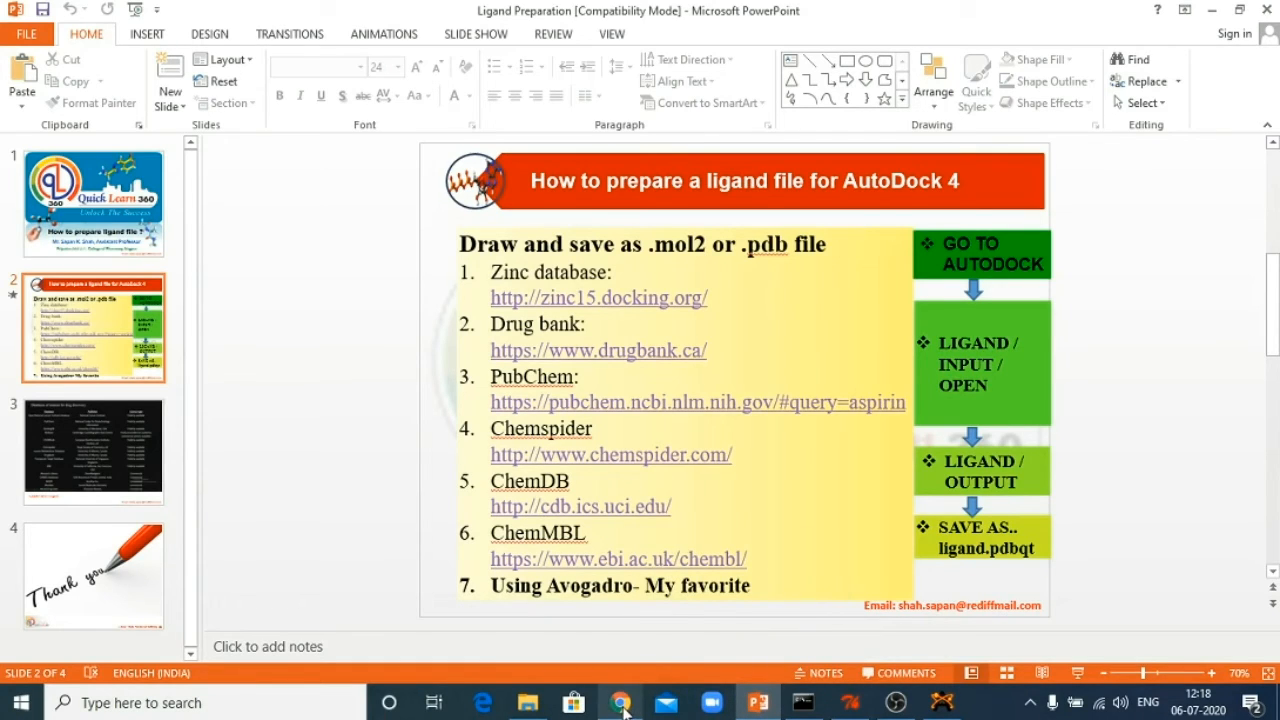
mouse_move(622, 705)
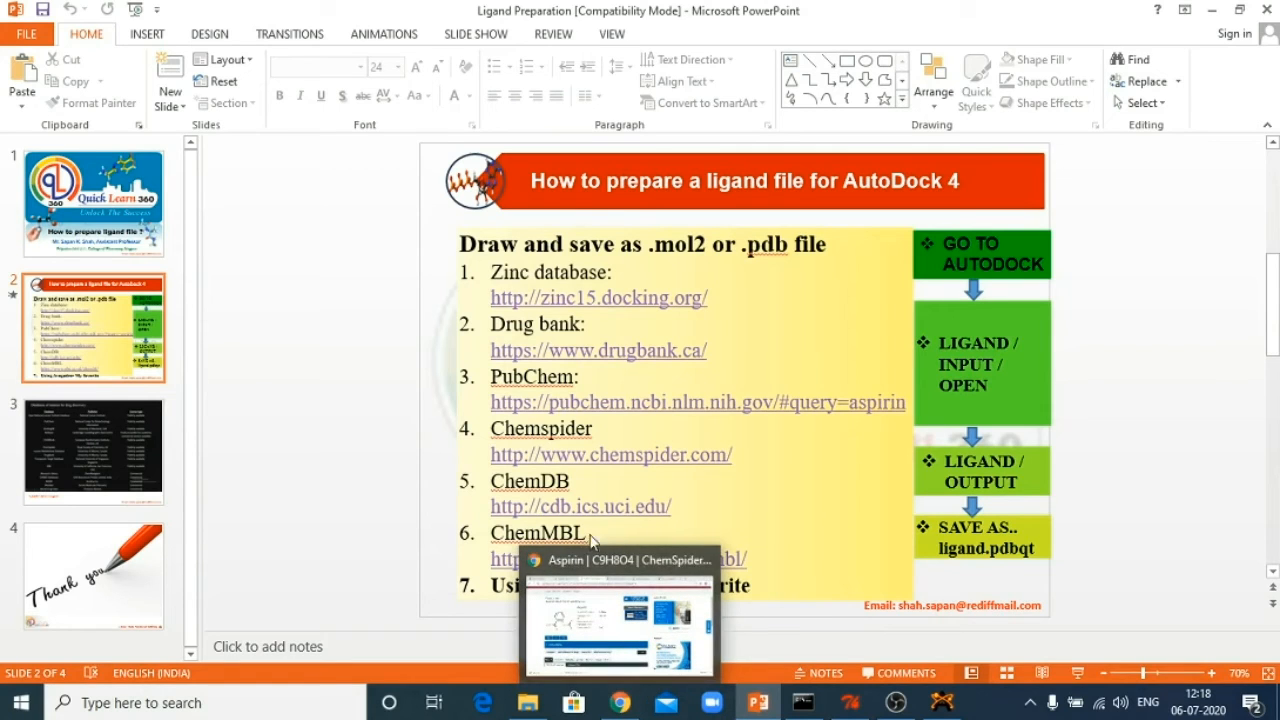
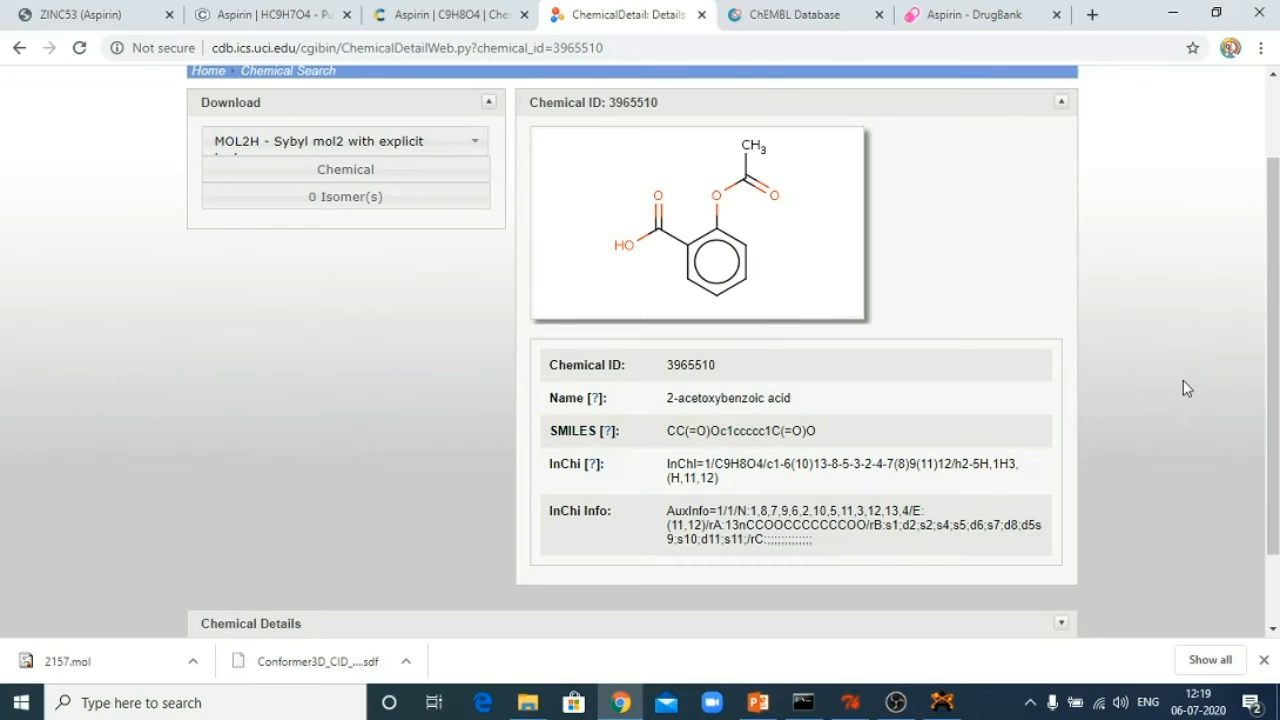
drag(1273, 375, 1273, 442)
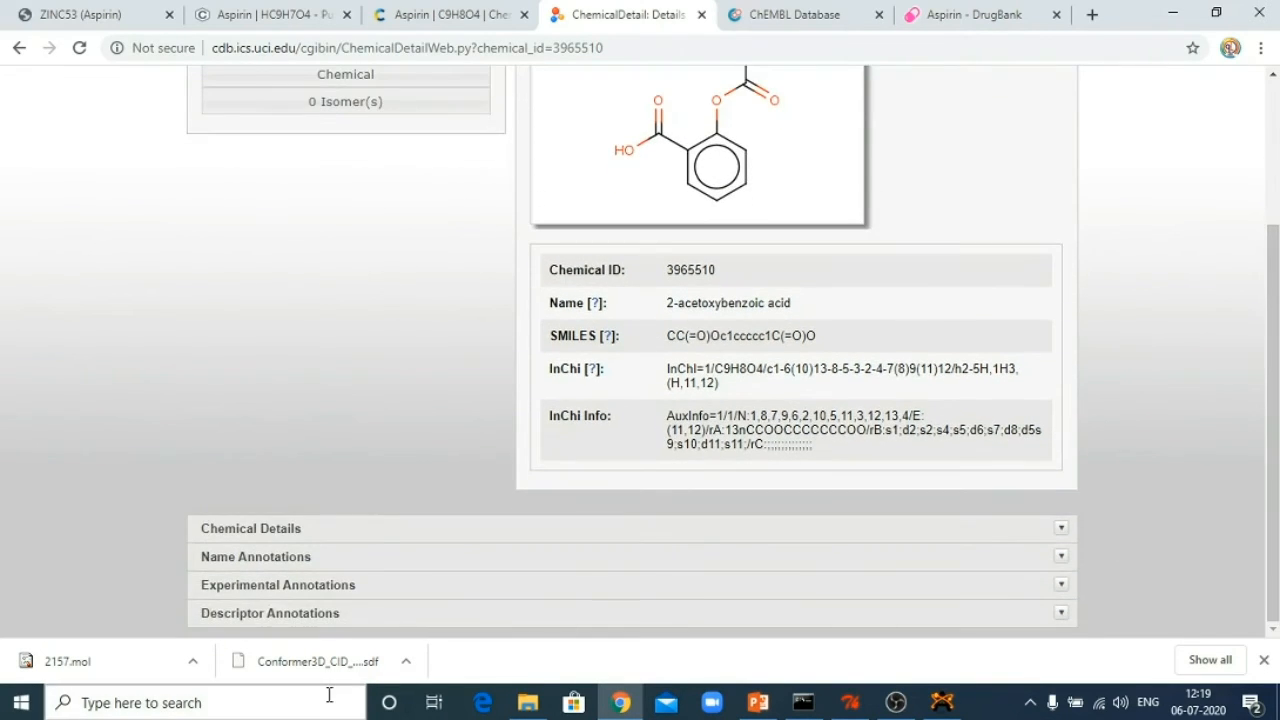
click(256, 588)
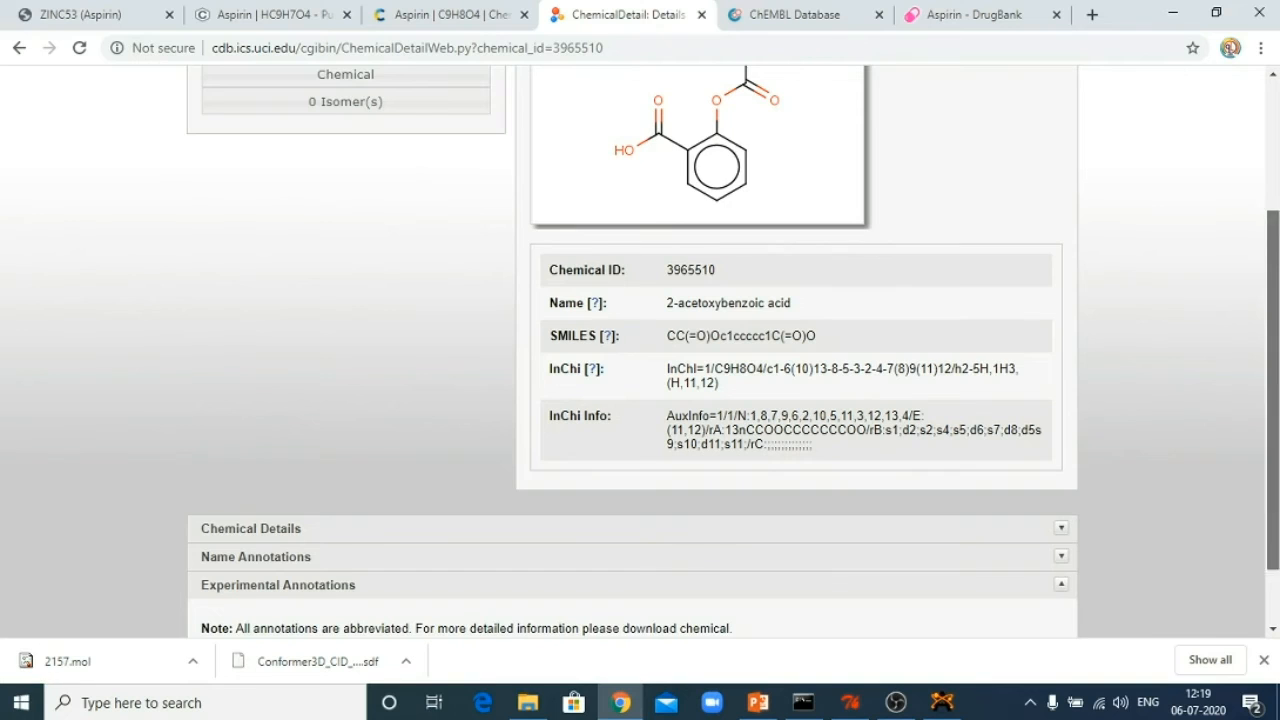
mouse_move(1273, 400)
mouse_down()
mouse_move(1273, 452)
mouse_move(1273, 258)
mouse_up()
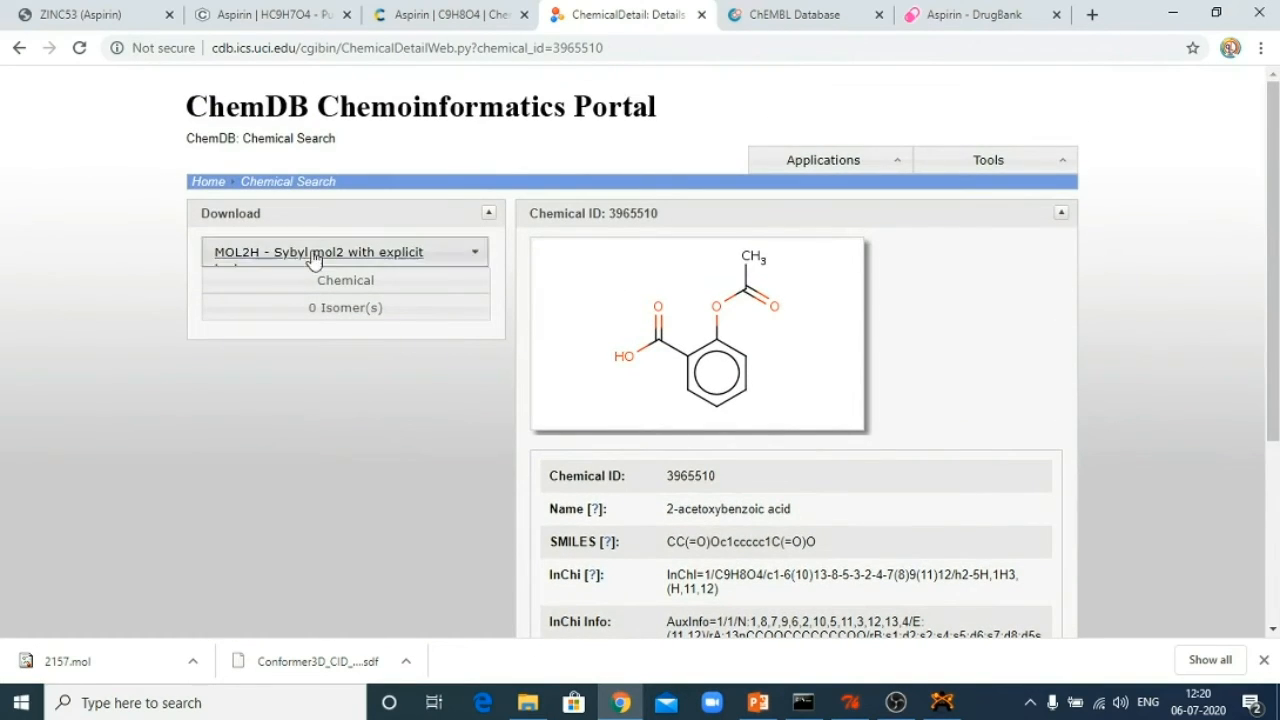
Download the chemical from ChemDB in the PDB - Protein Databank PDB file format.
click(453, 255)
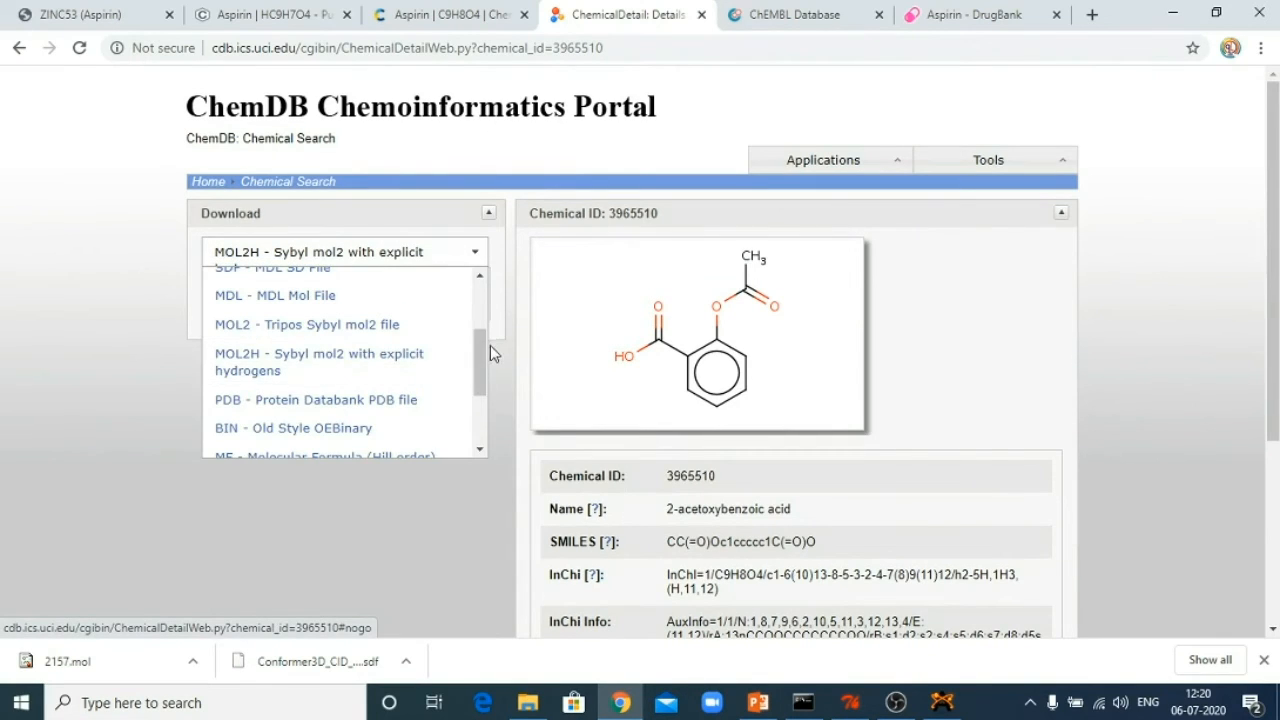
drag(488, 345, 469, 364)
click(358, 342)
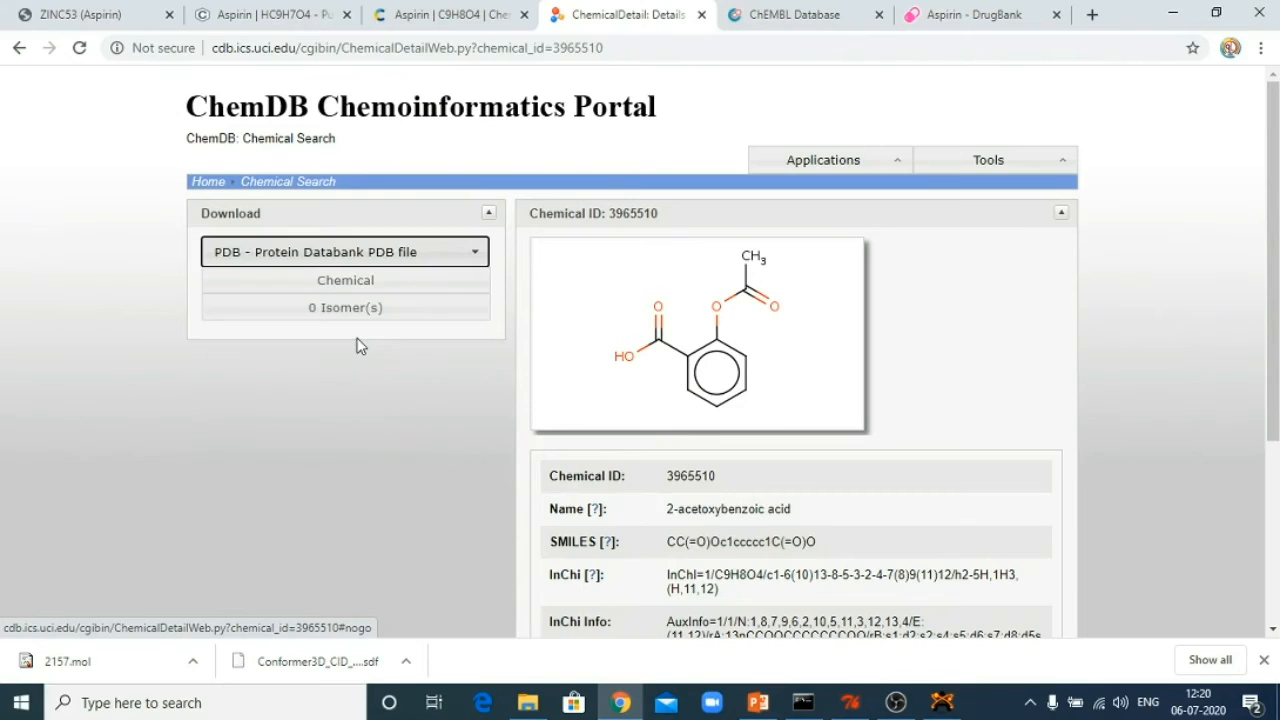
click(345, 281)
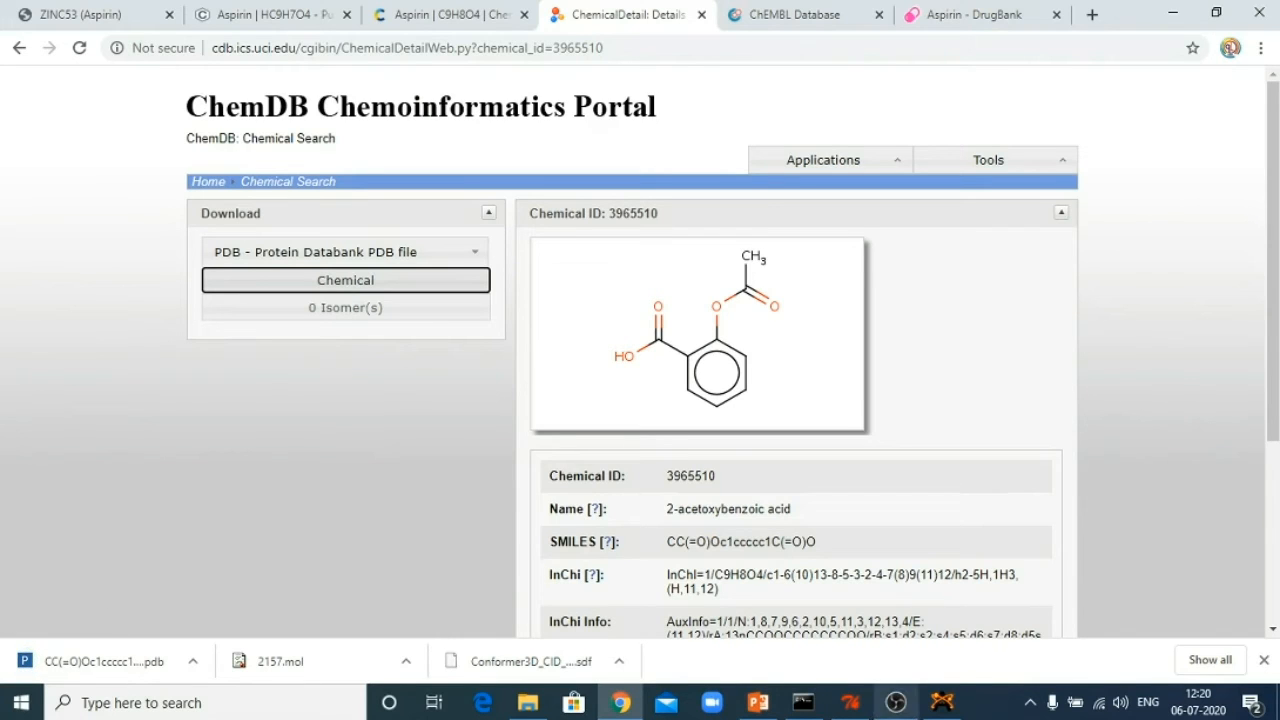
Switch to AutoDockTools and delete the aspirin3 molecule.
click(850, 702)
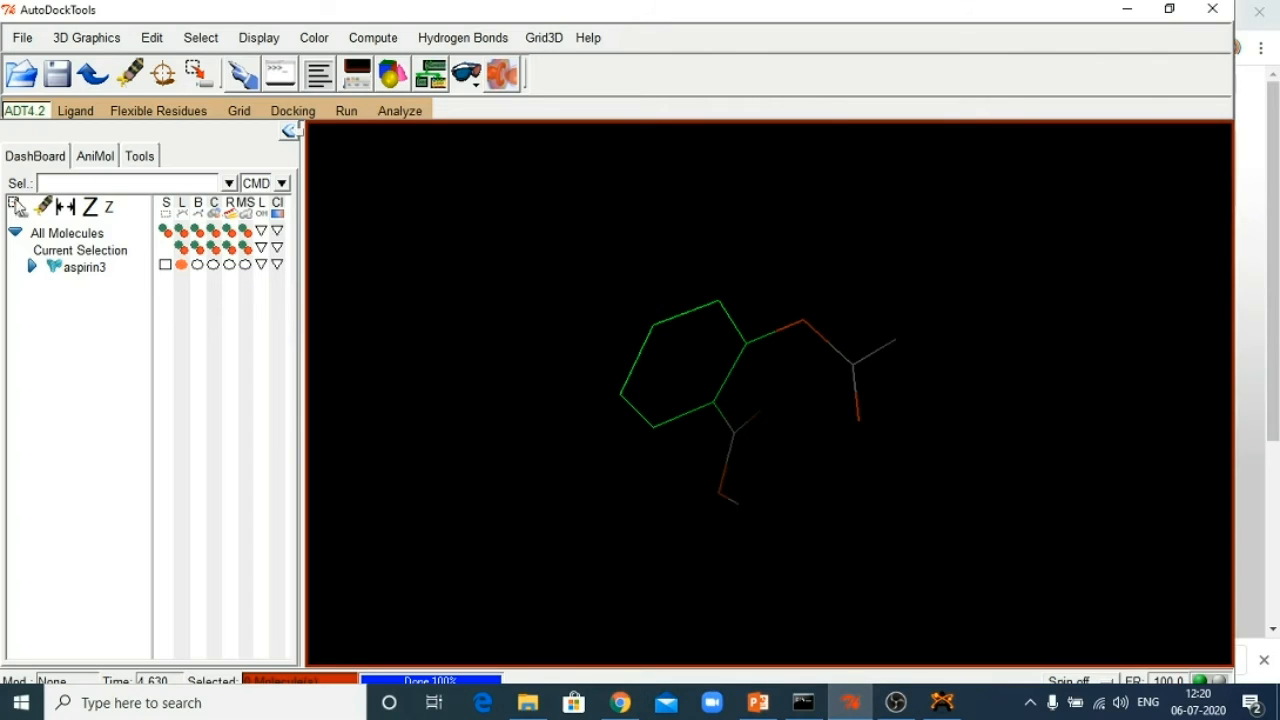
right_click(72, 266)
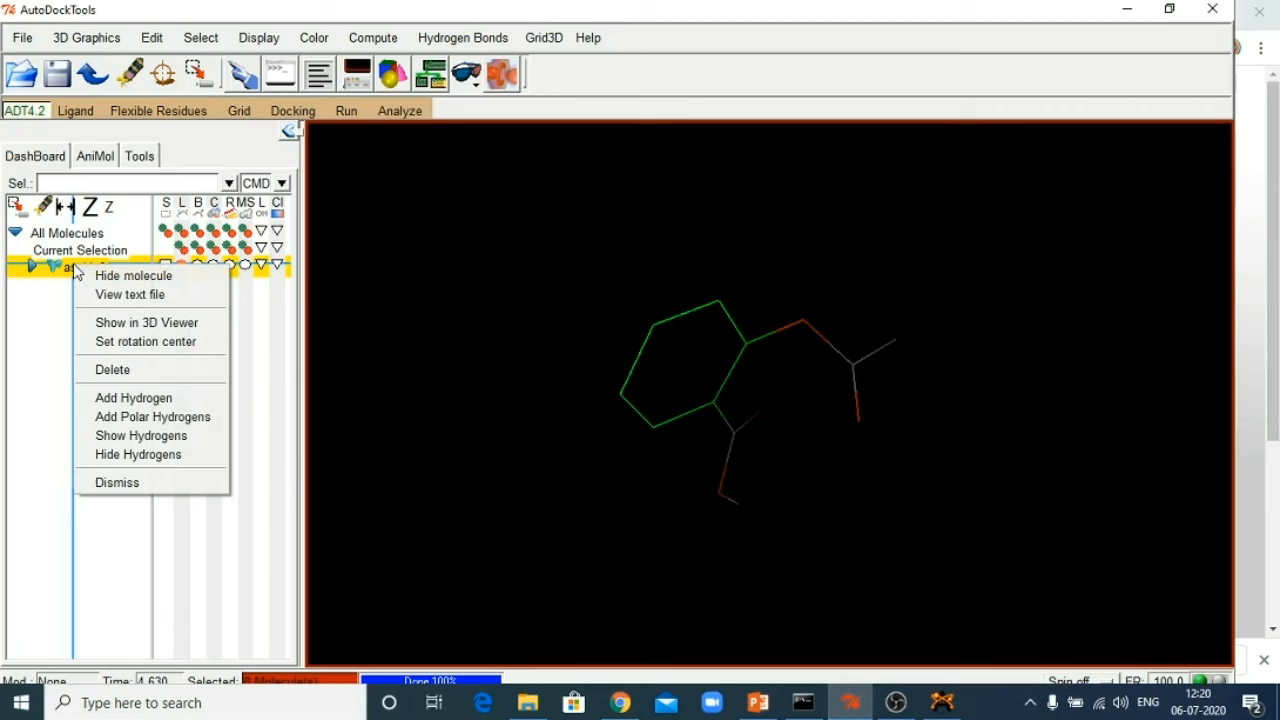
click(138, 369)
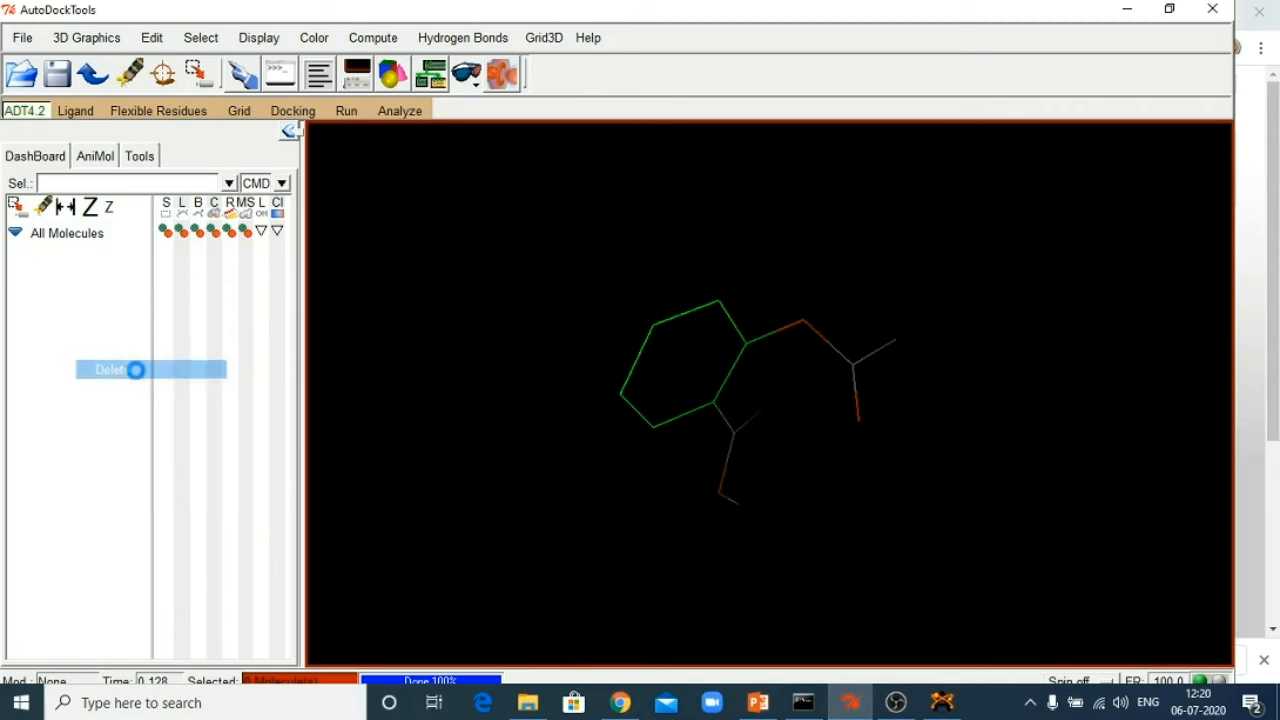
Try to open the CC(=O)Oc1ccccc1C(=O)O PDB file from Downloads as the ligand, showing all file types, and close the Python Shell.
click(76, 111)
mouse_move(92, 146)
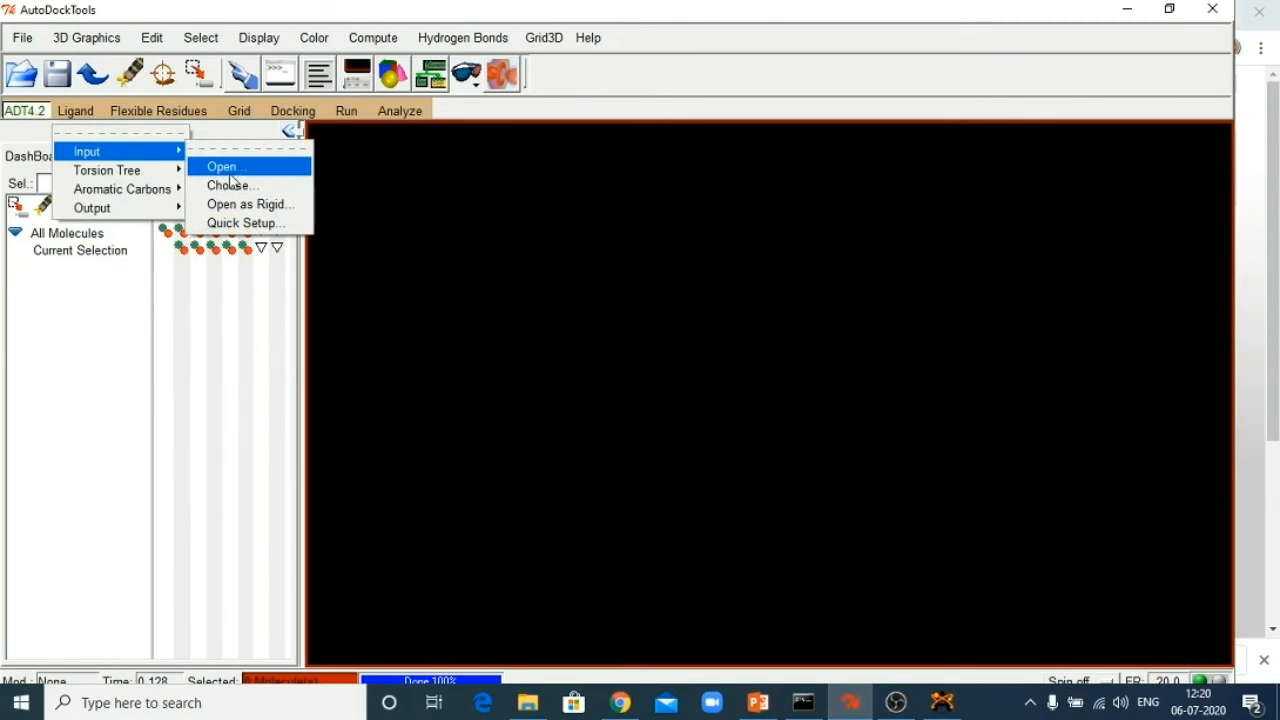
click(230, 168)
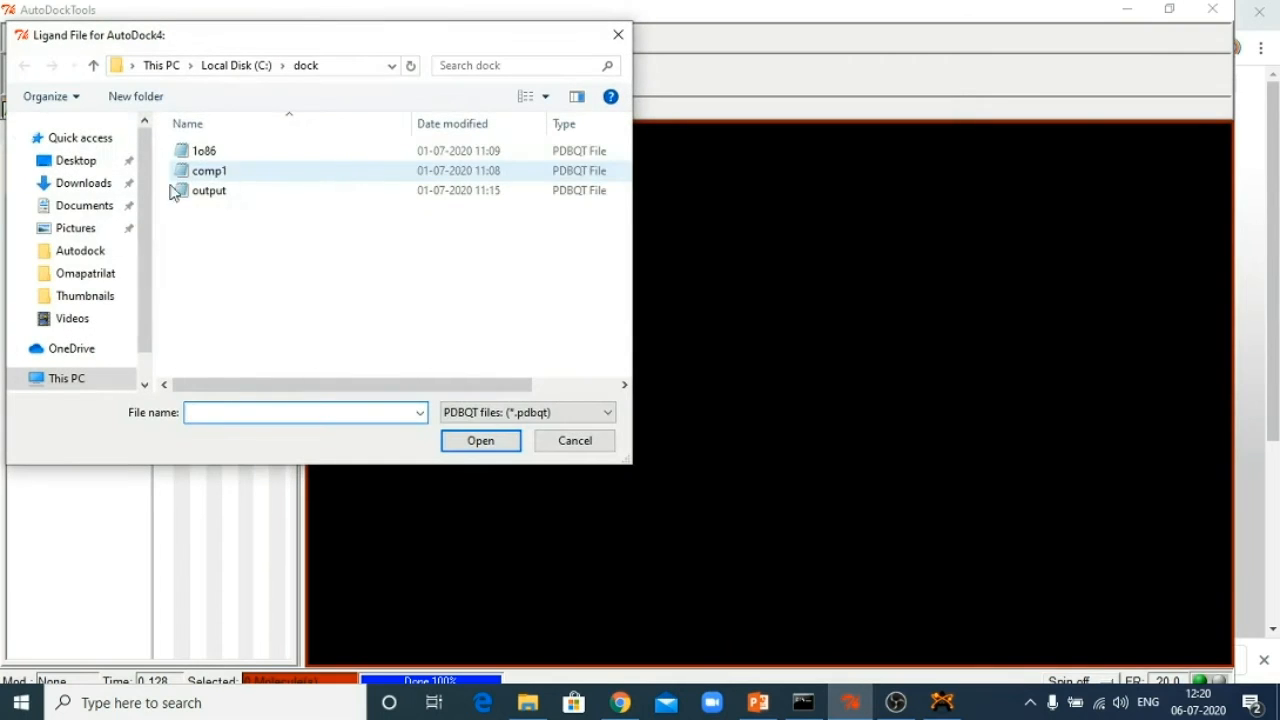
click(65, 185)
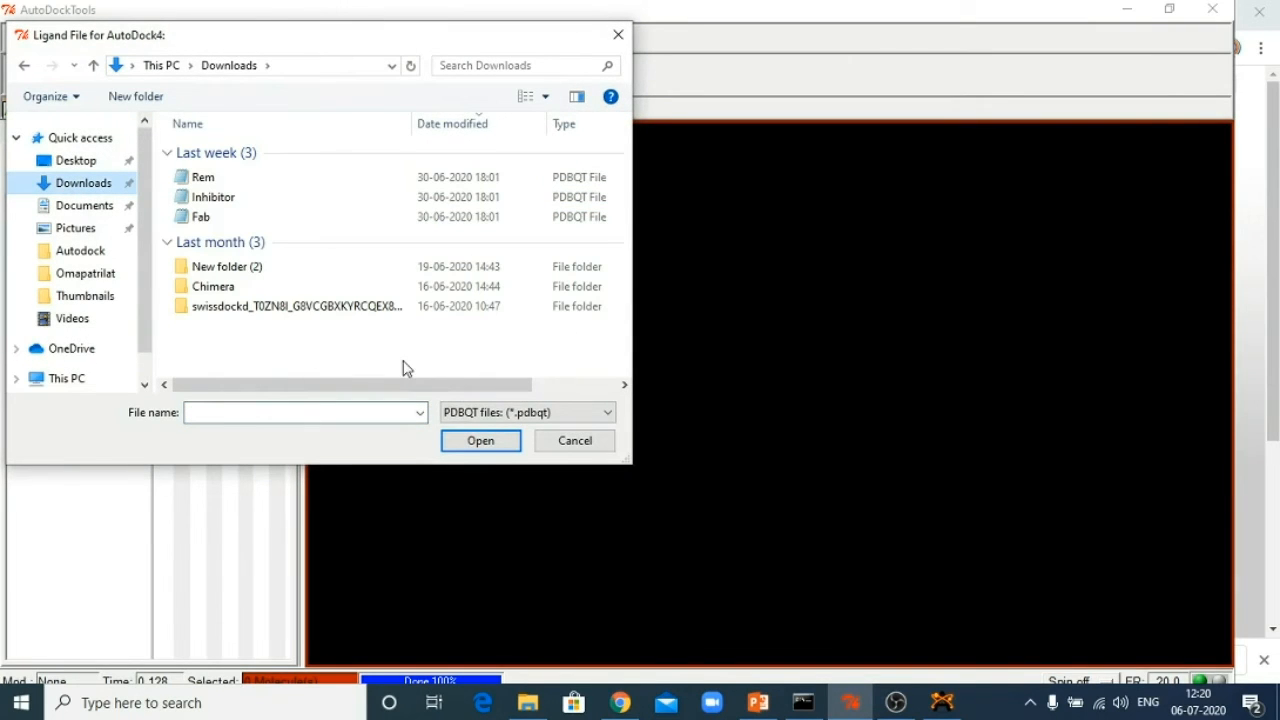
click(500, 413)
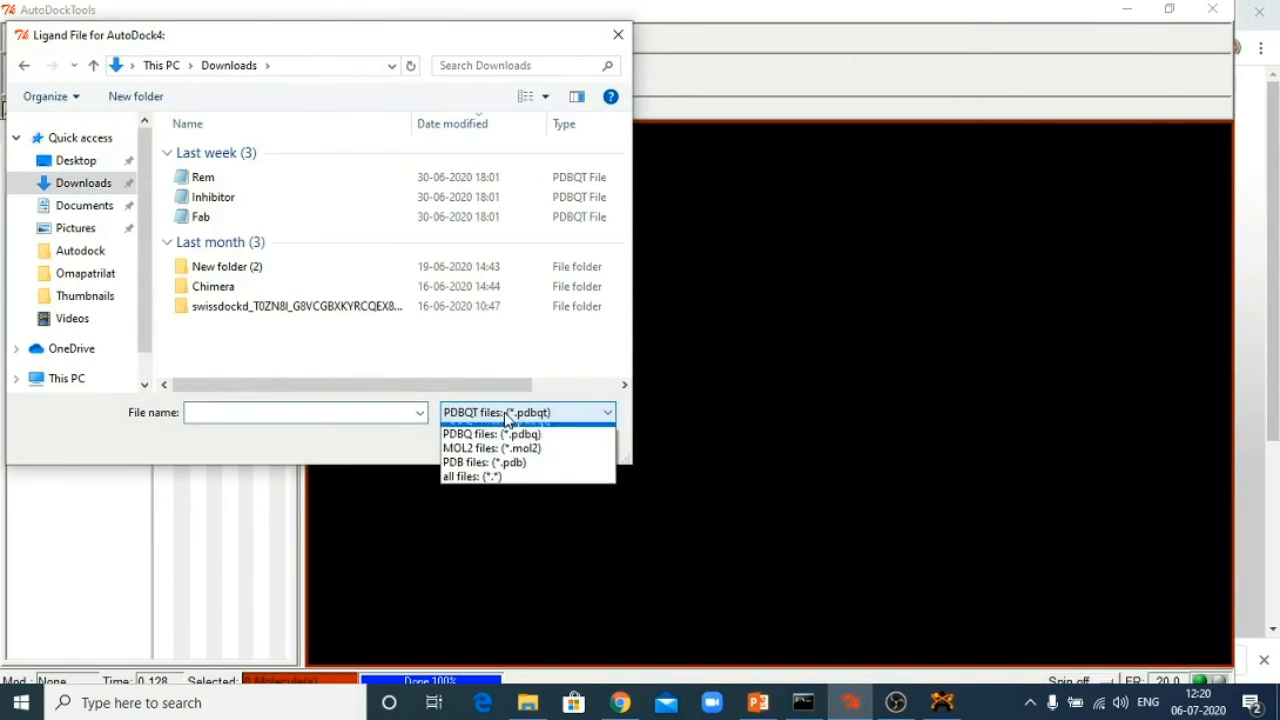
click(484, 487)
click(228, 179)
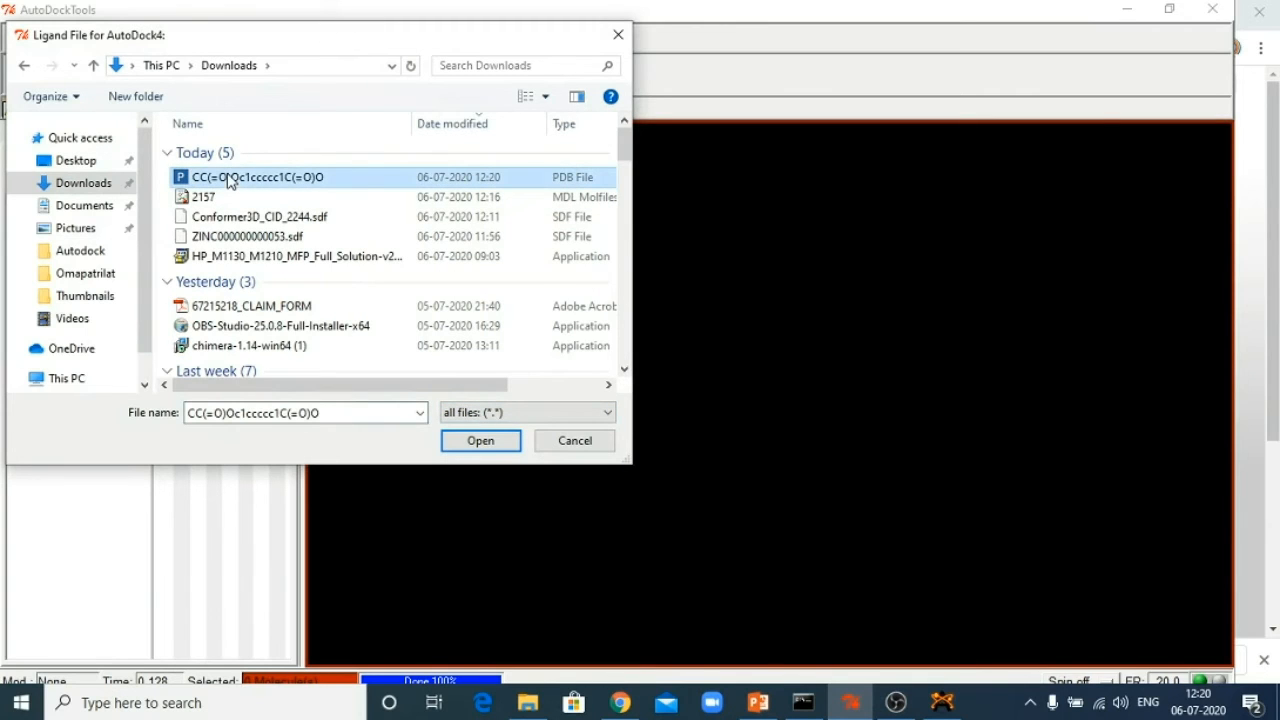
click(469, 445)
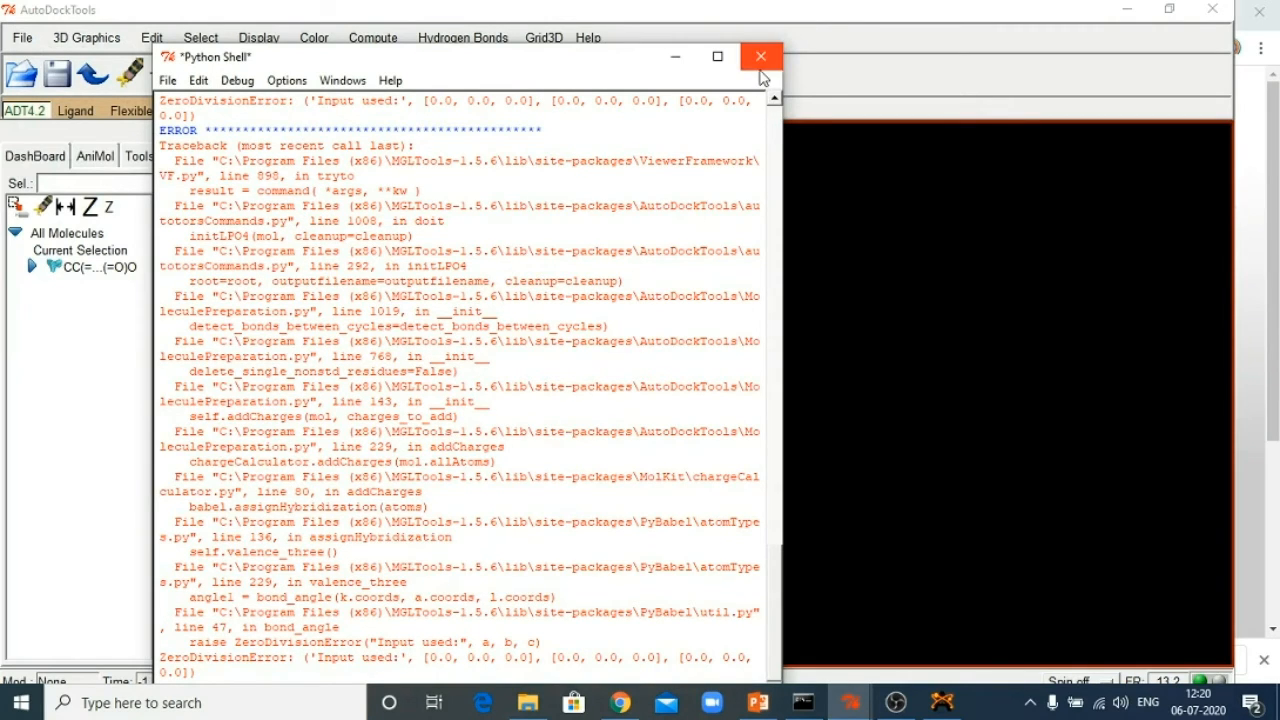
click(760, 57)
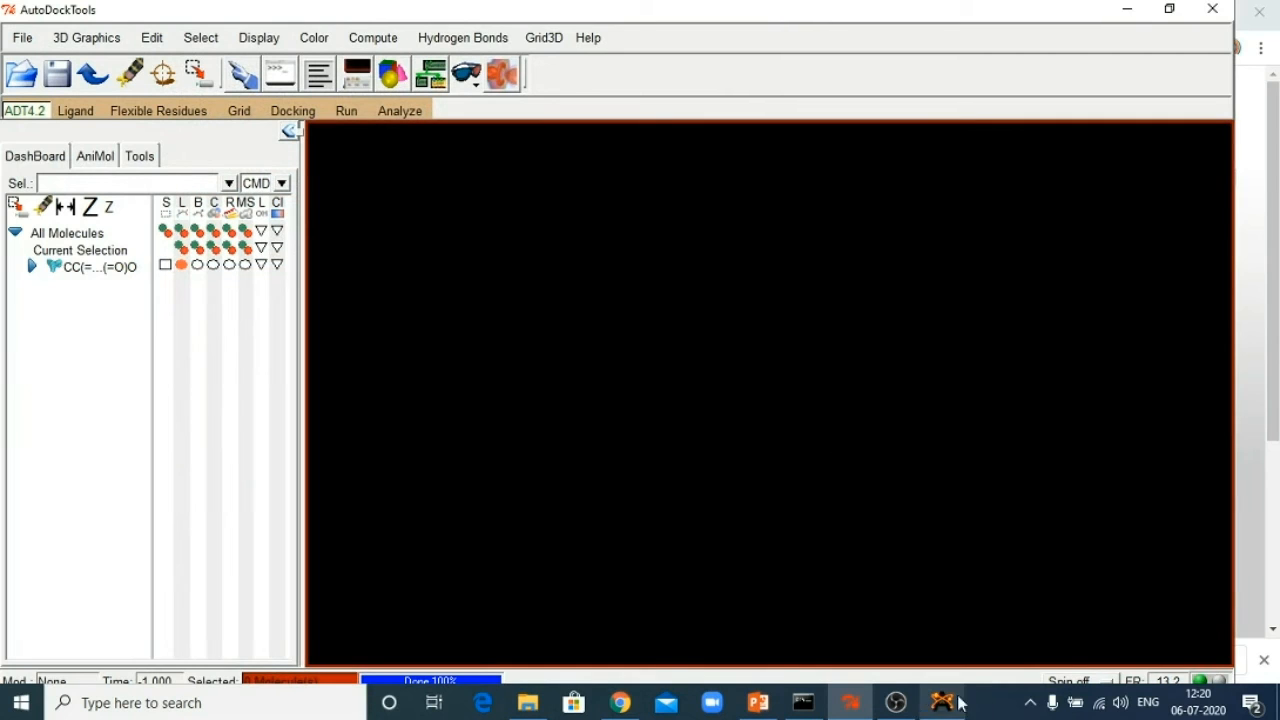
Switch to Chrome and copy the SMILES string of 2-acetoxybenzoic acid from the ChemDB record.
mouse_move(762, 700)
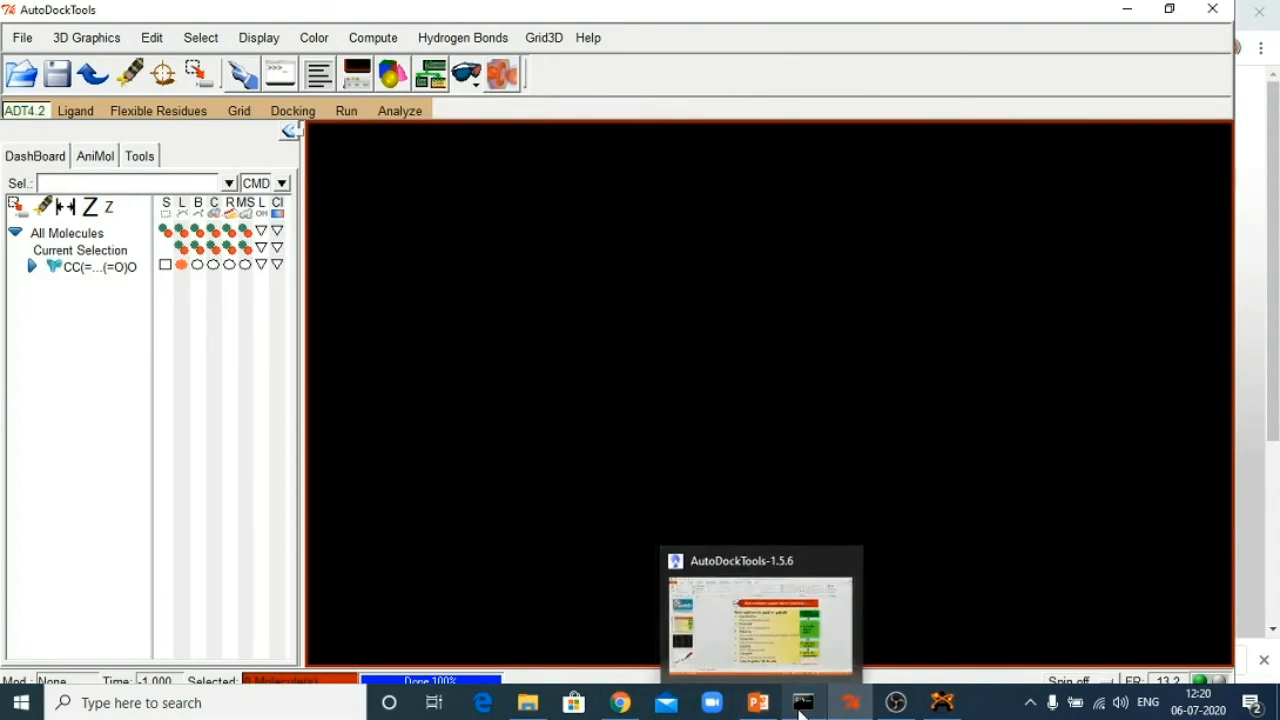
click(622, 705)
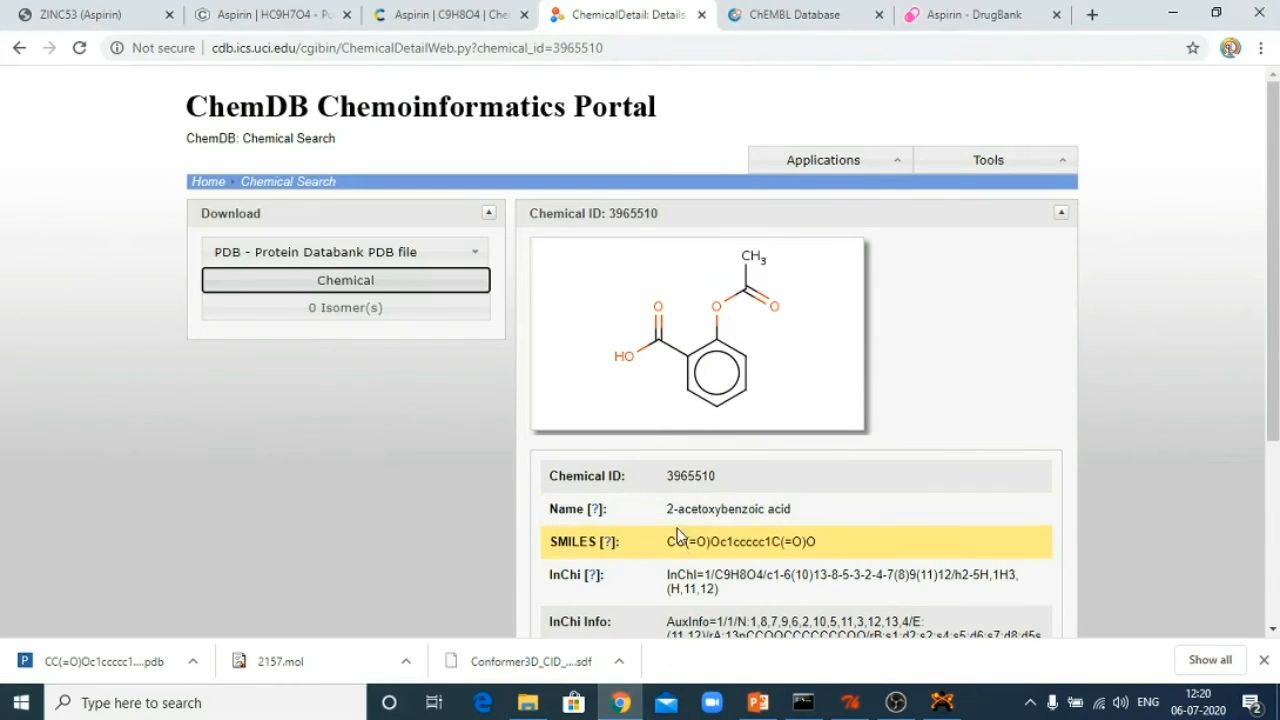
drag(671, 541, 791, 548)
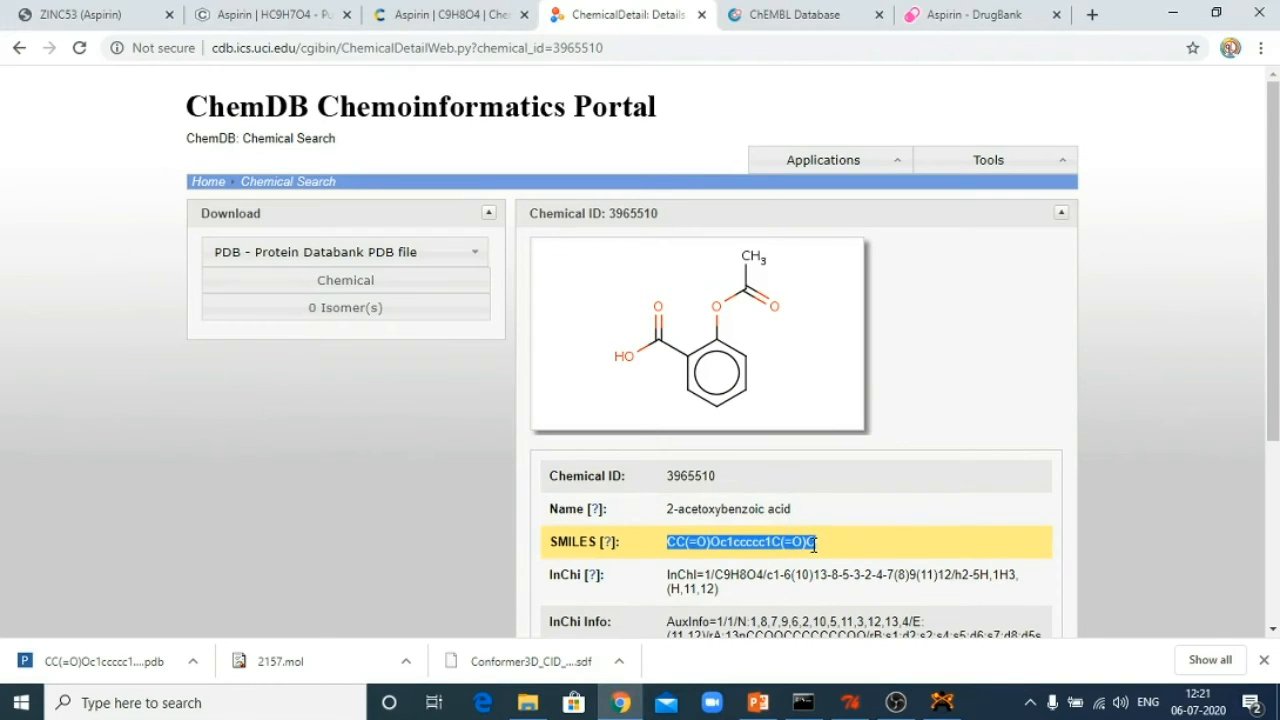
Switch to Avogadro, close the aspirin3 molecule, and insert the SMILES fragment CC(=O)Oc1ccccc1C(=O)O.
click(941, 702)
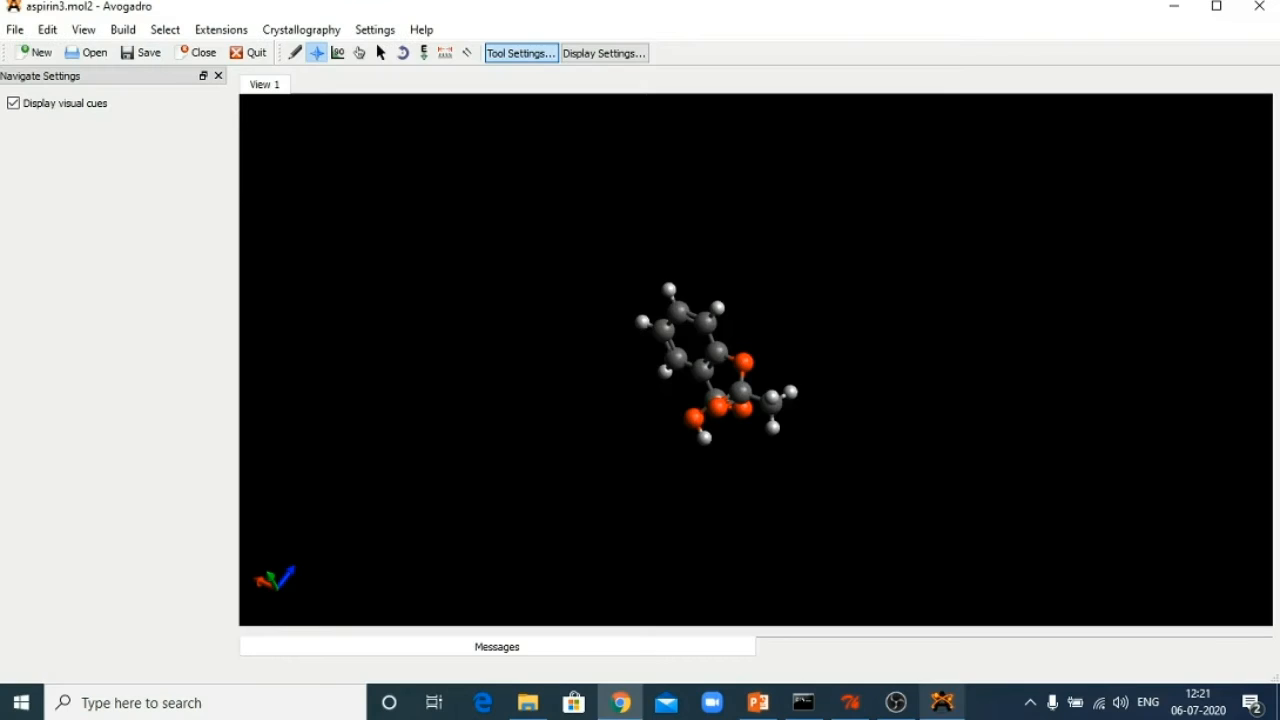
click(185, 52)
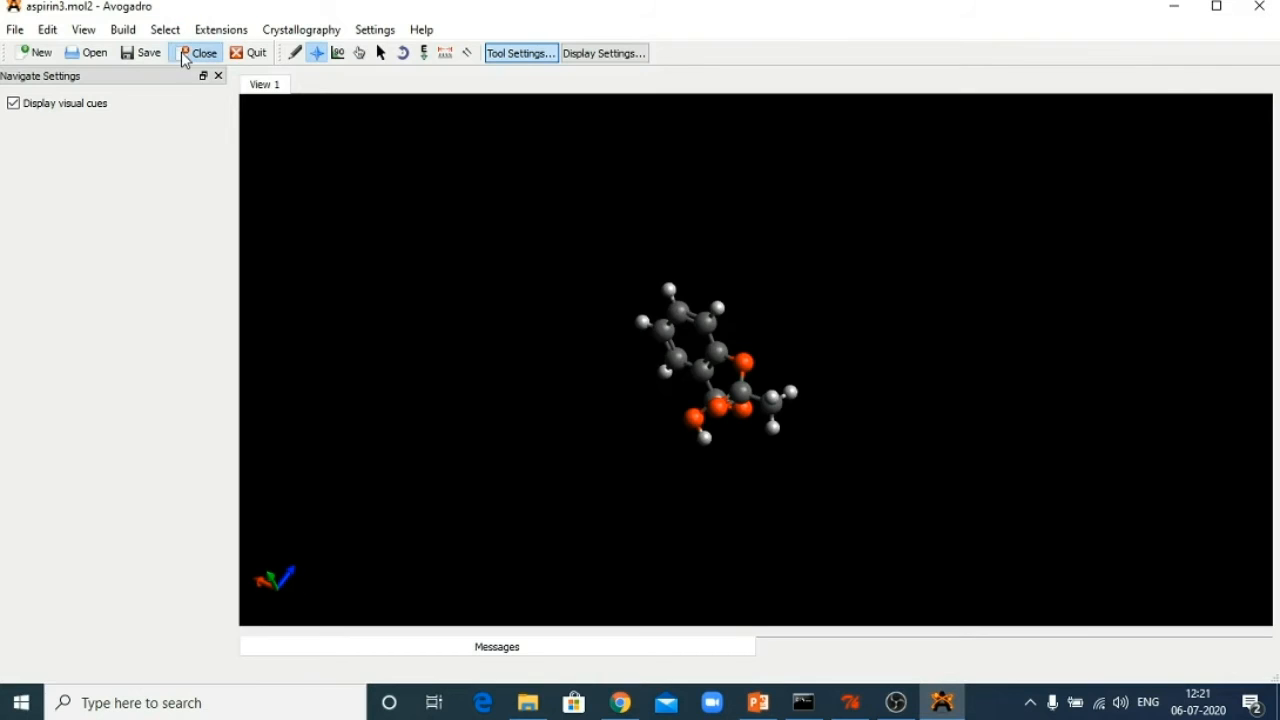
click(15, 31)
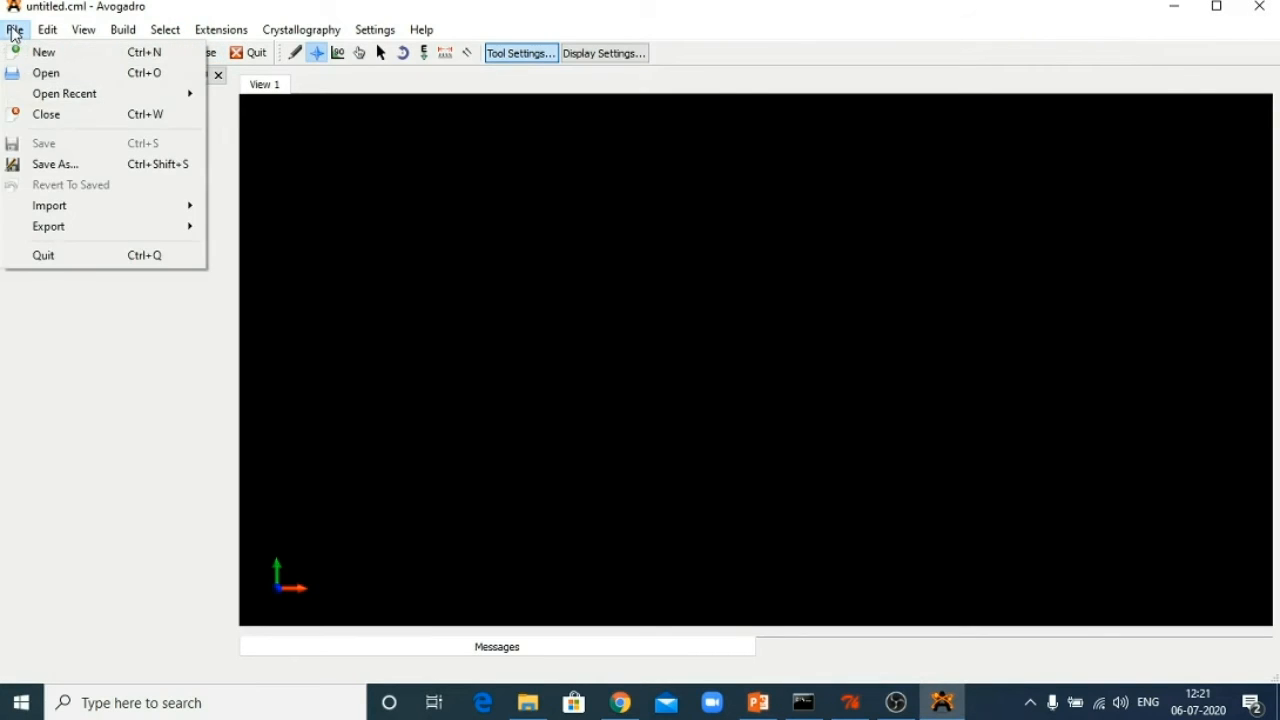
mouse_move(120, 31)
mouse_move(170, 175)
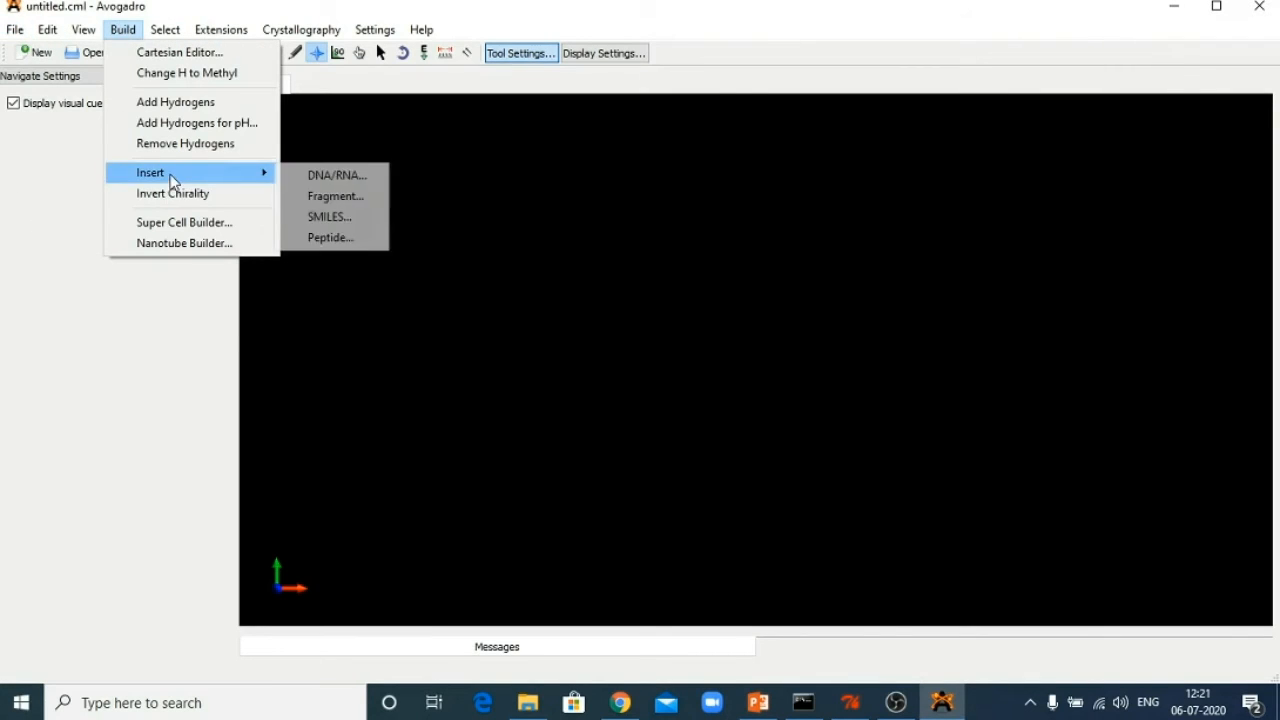
click(330, 217)
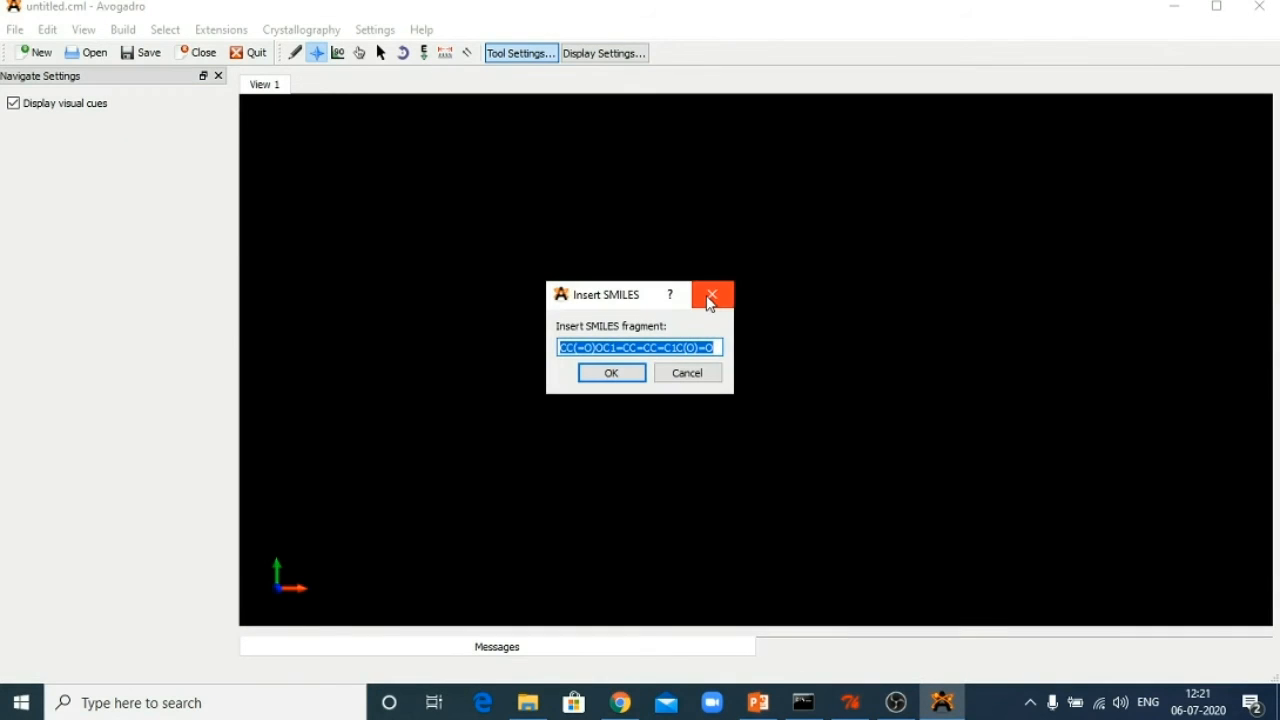
key(BackSpace)
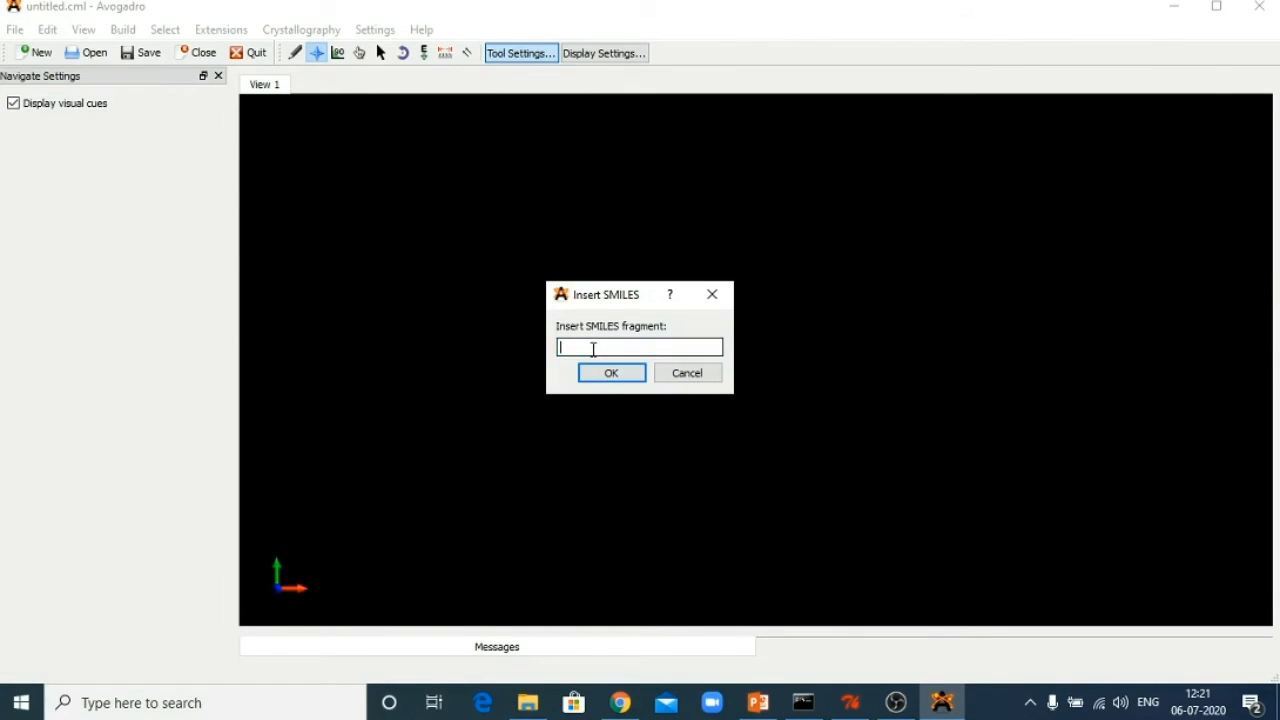
text(CC(=O)Oc1ccccc1C(=O)O)
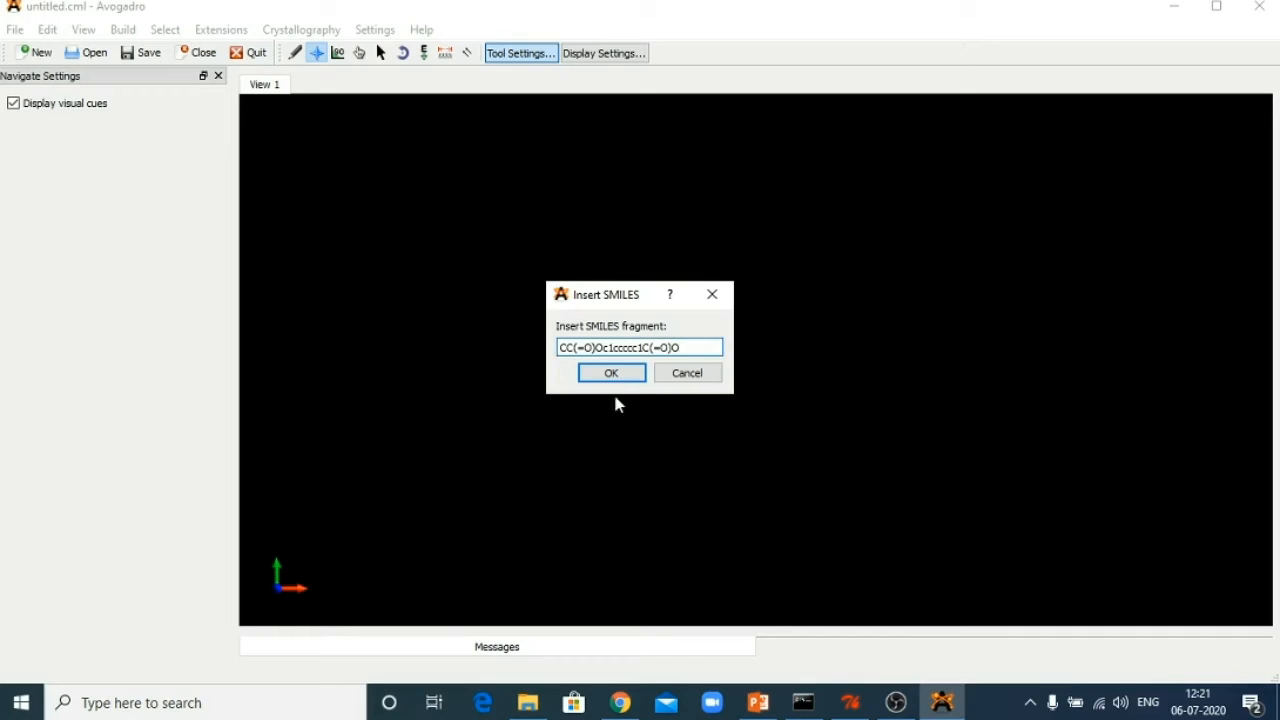
click(611, 373)
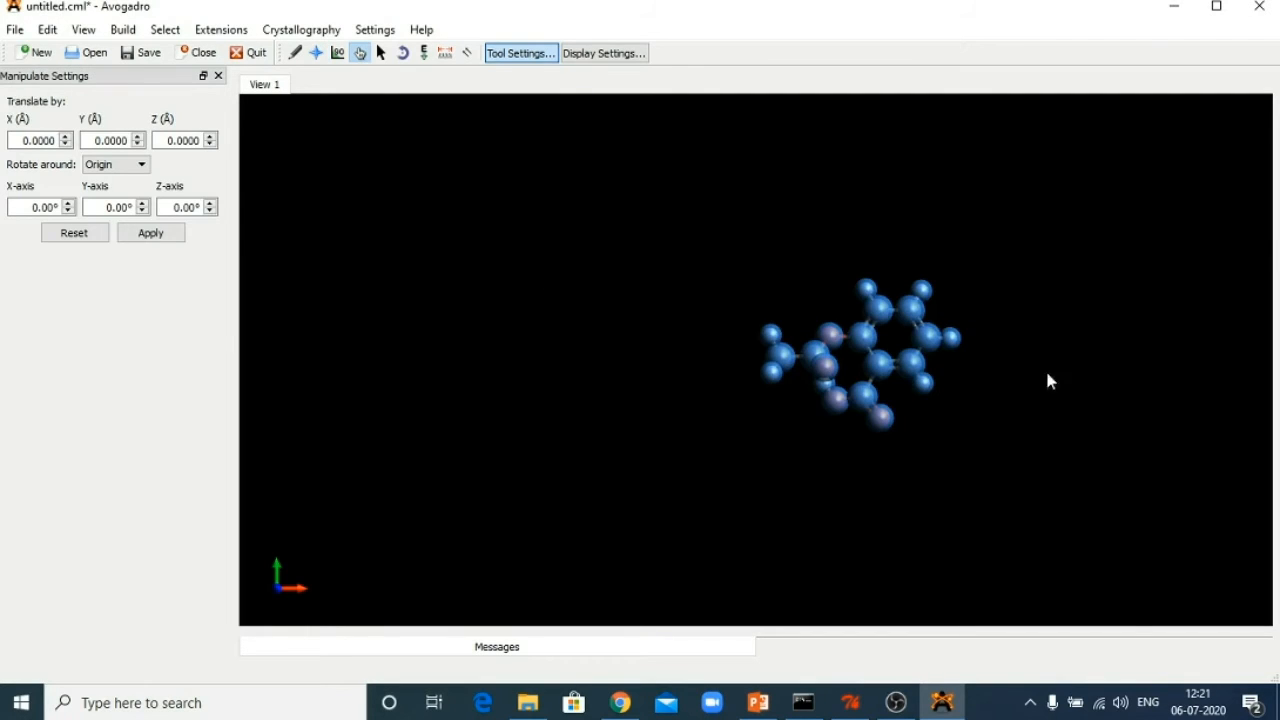
Move the inserted molecule to the middle of the view and rotate it so the benzene ring sits above the acetyl group.
drag(924, 261, 731, 263)
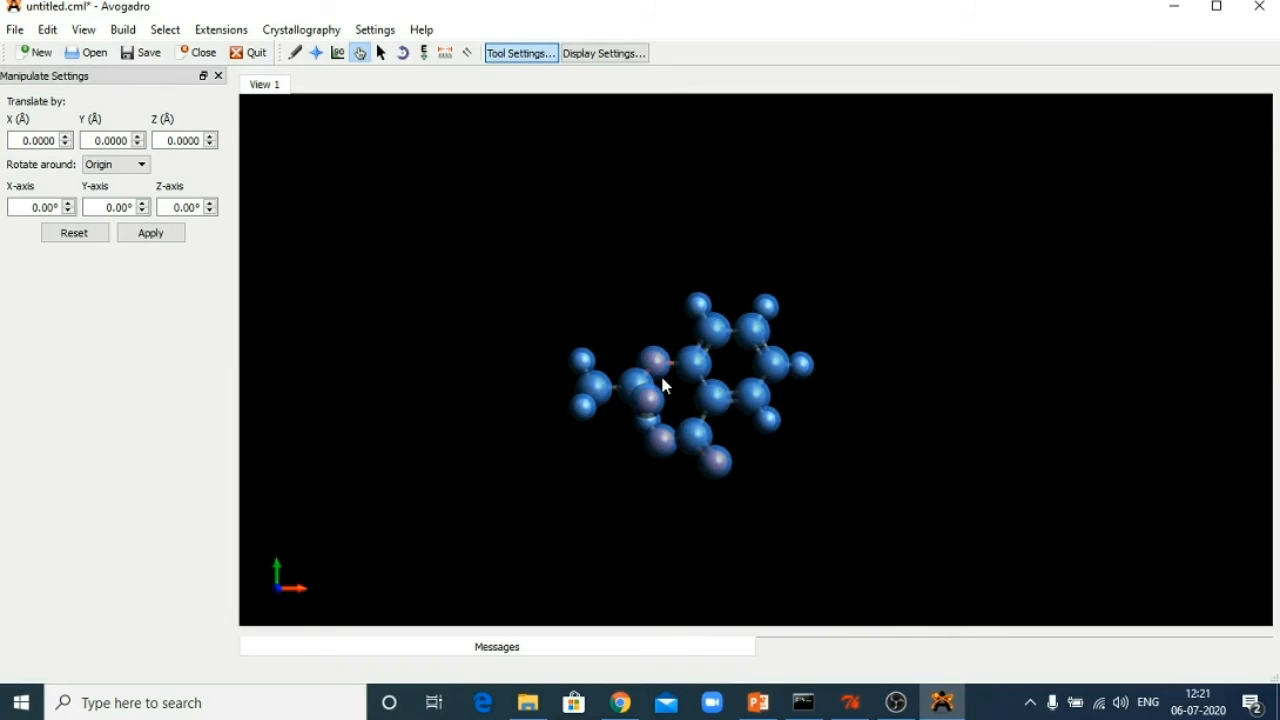
drag(614, 327, 680, 336)
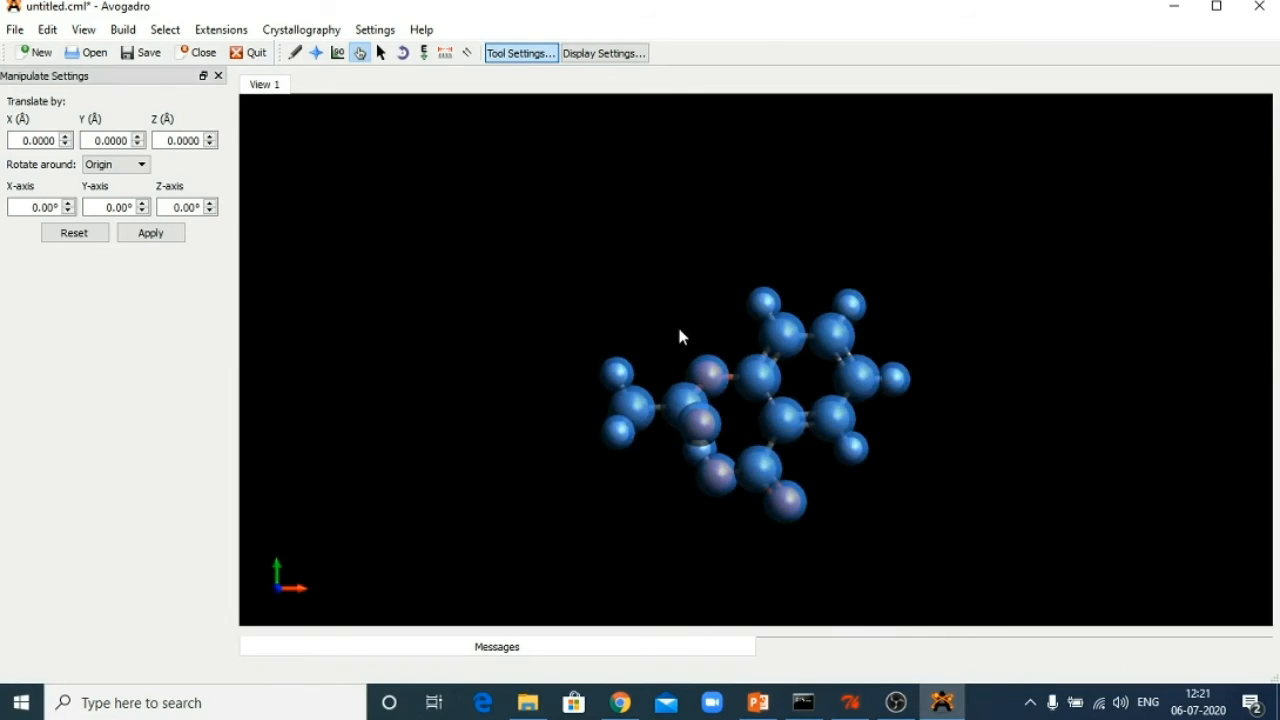
mouse_move(930, 478)
mouse_down()
mouse_move(835, 495)
mouse_move(946, 481)
mouse_up()
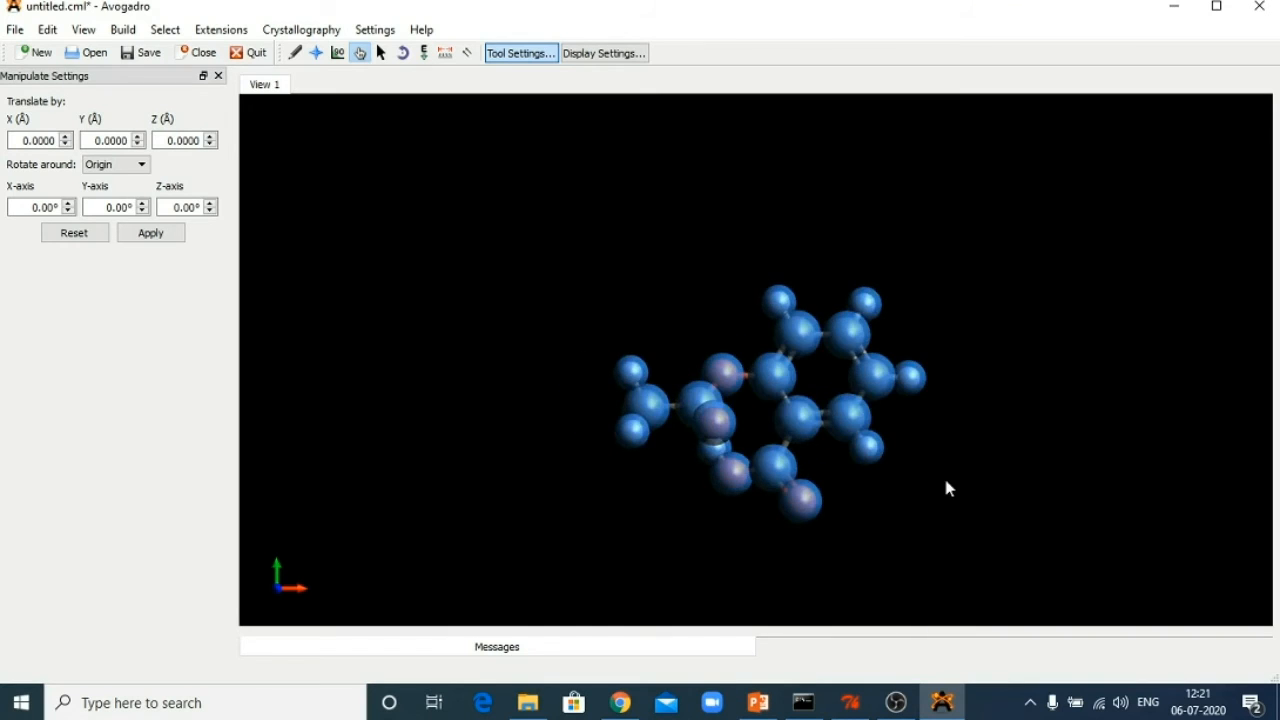
right_drag(946, 481, 921, 168)
right_drag(607, 324, 679, 478)
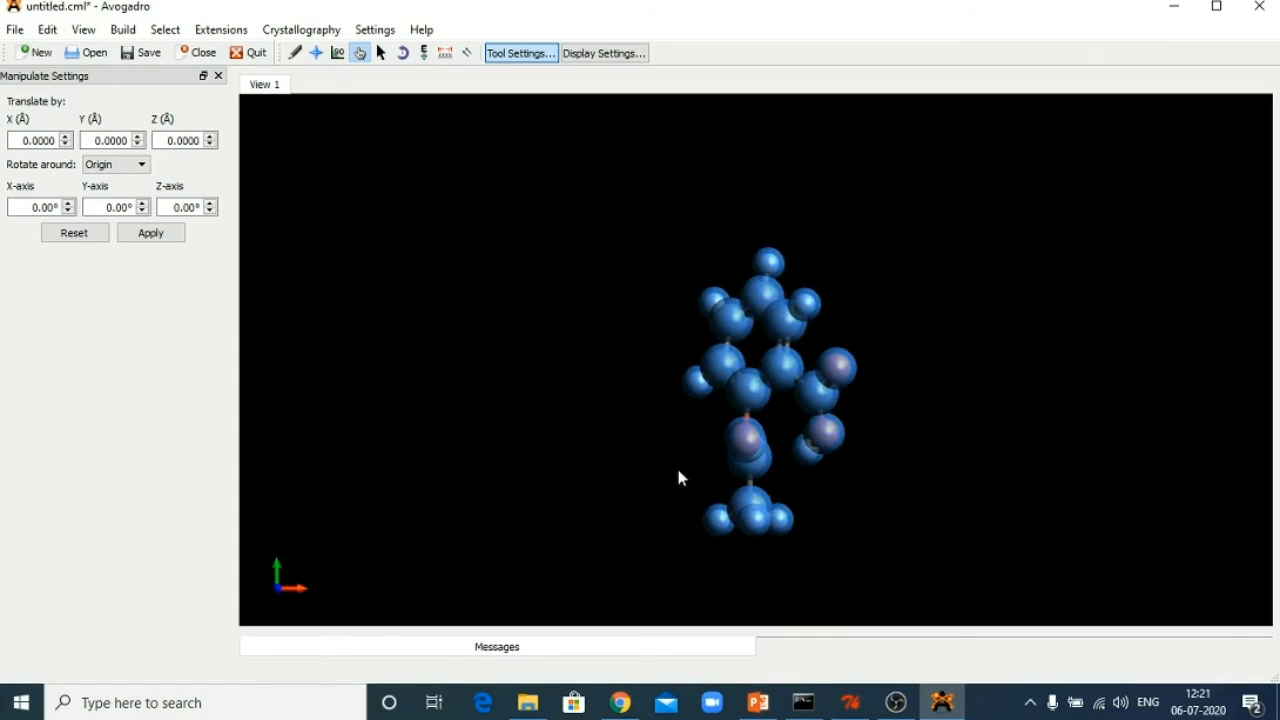
right_drag(711, 401, 668, 412)
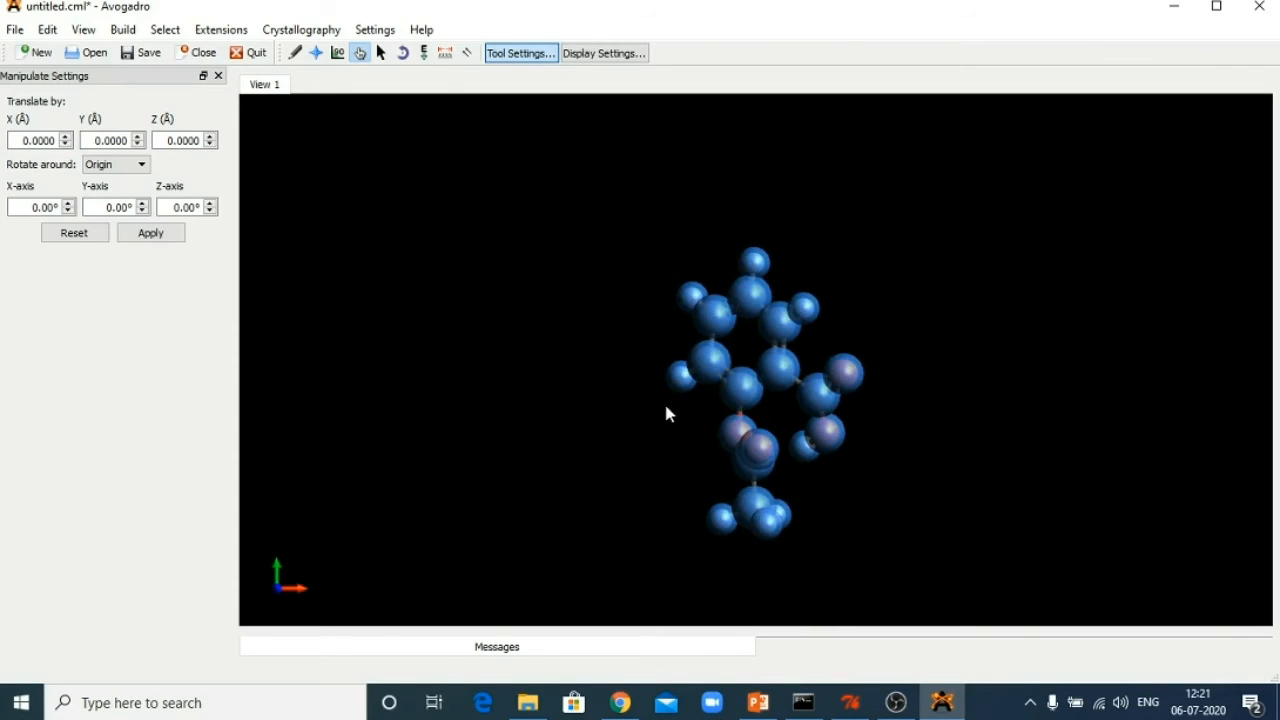
Save the molecule to the Desktop as aspirin4 in Sybyl Mol2 format.
click(14, 29)
click(60, 172)
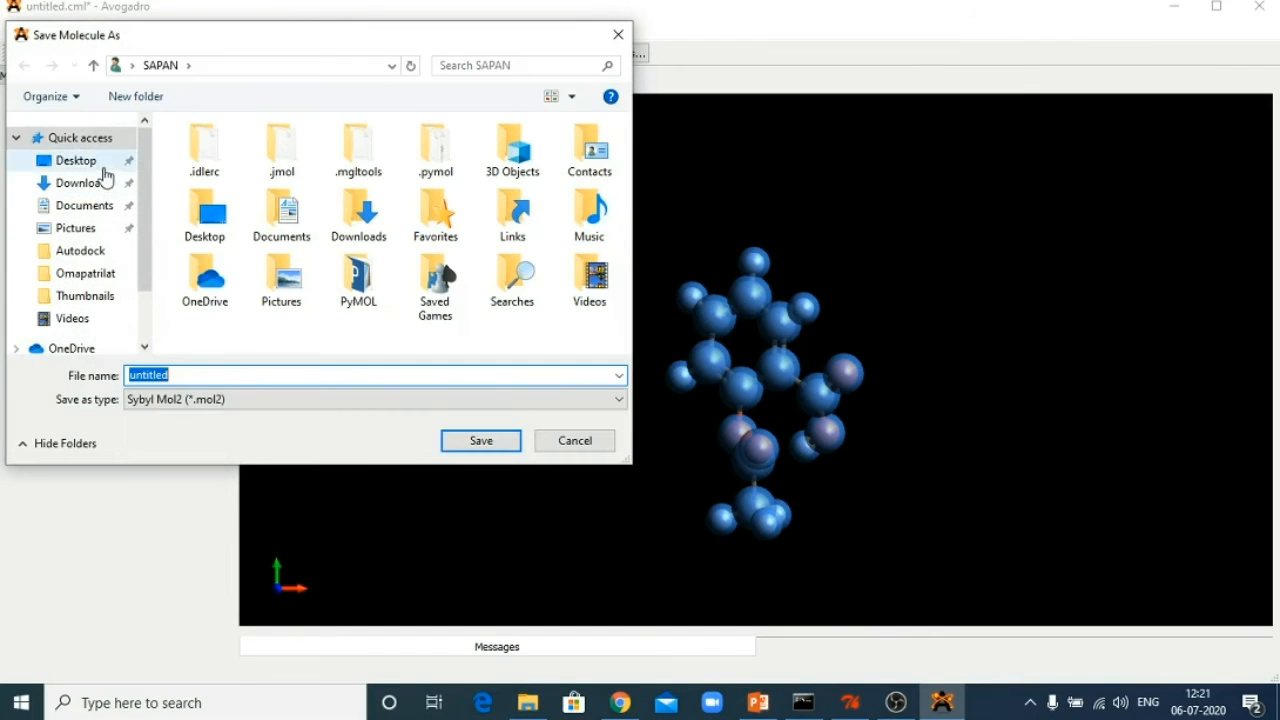
click(104, 166)
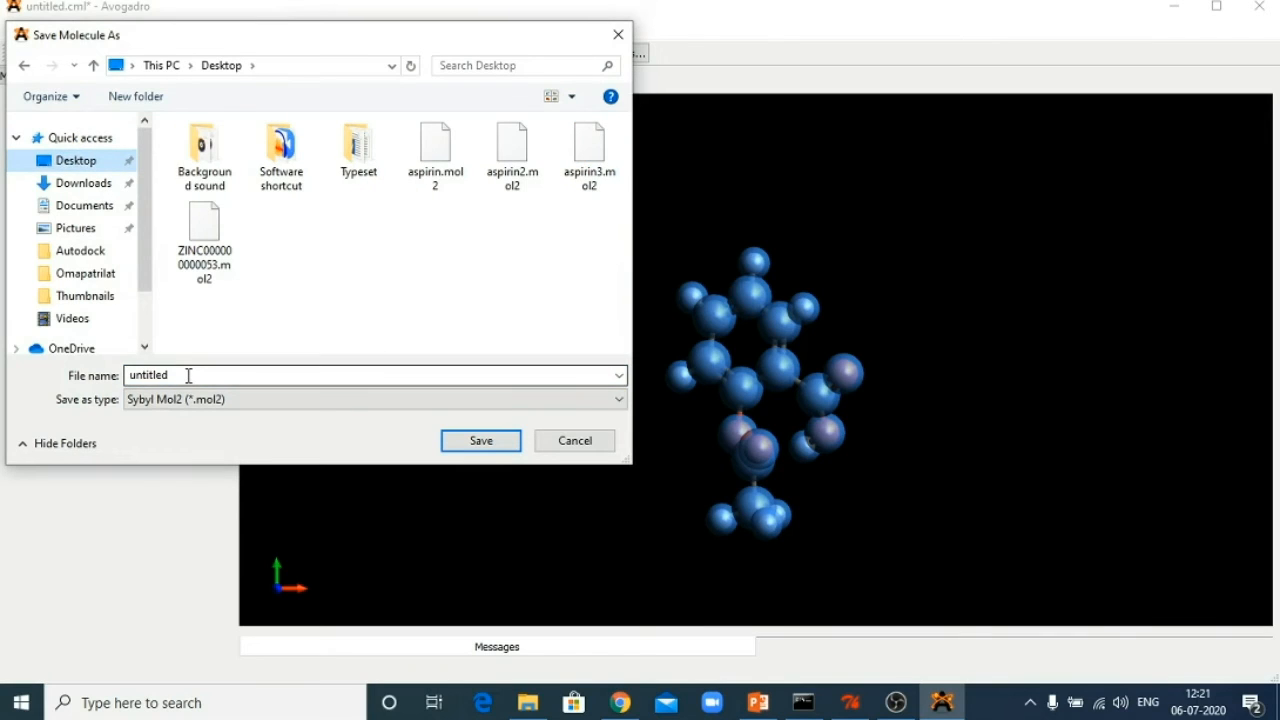
click(188, 376)
text(aspi)
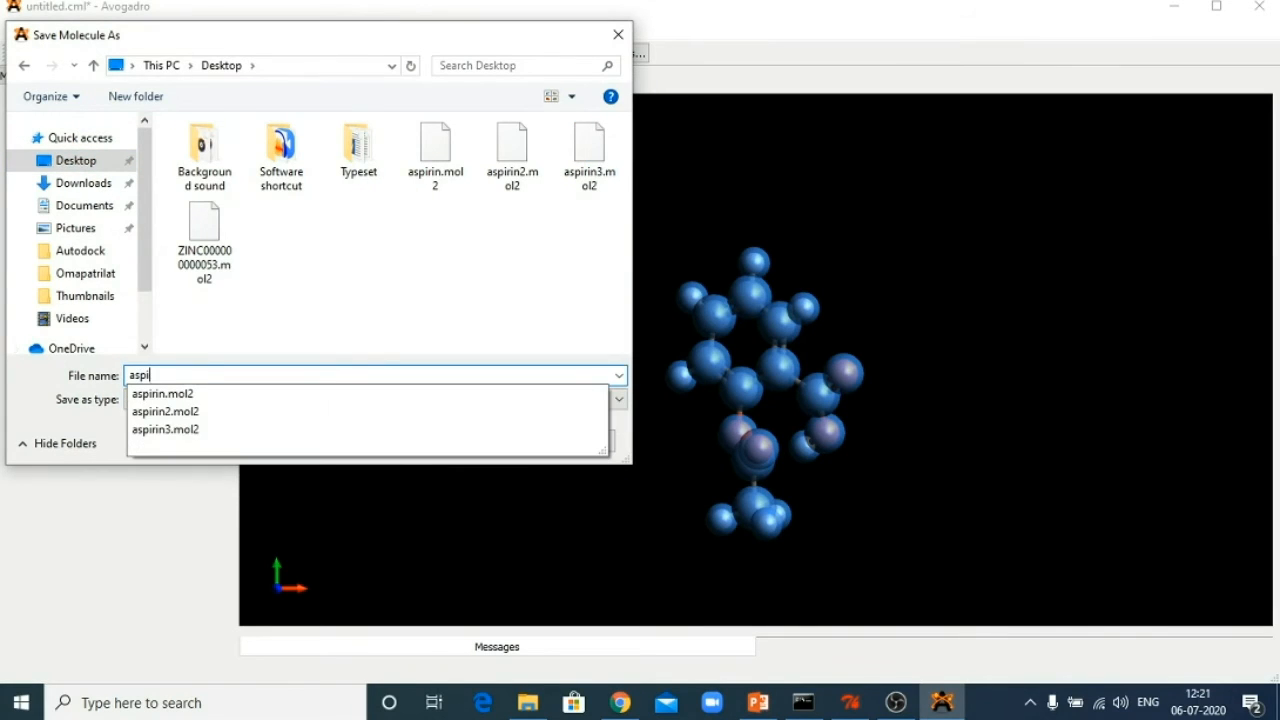
text(rin4)
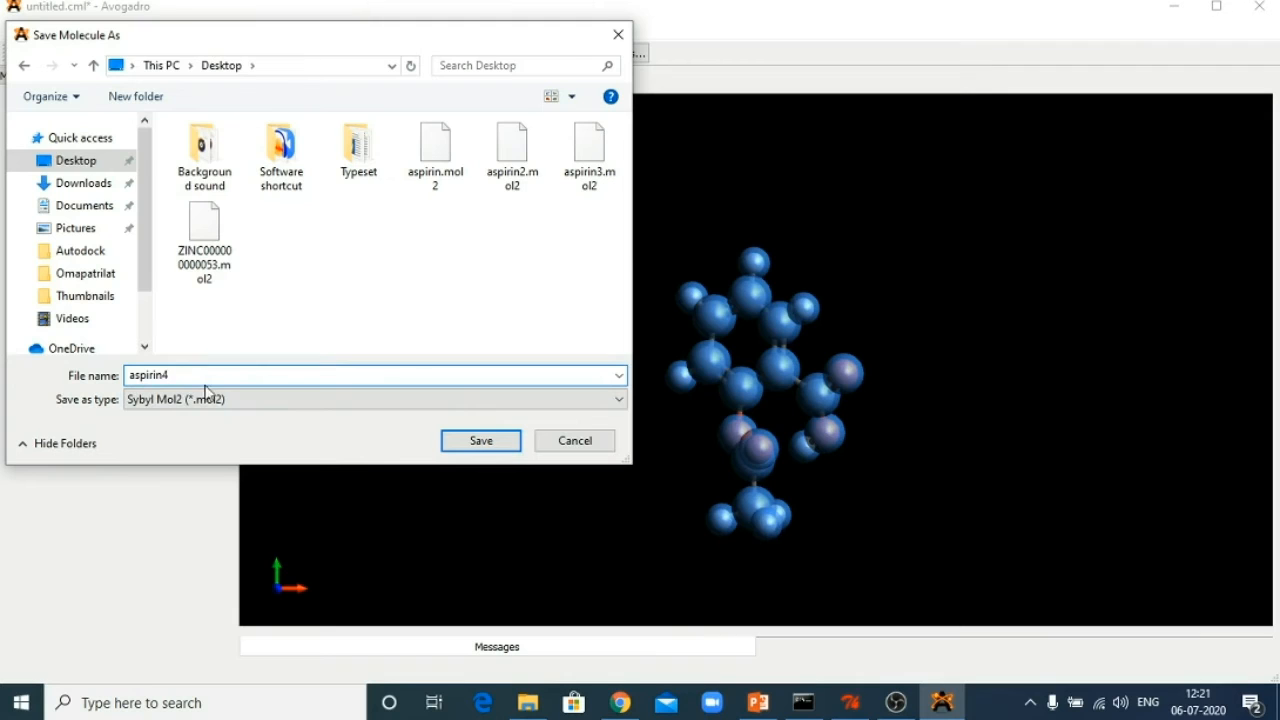
click(466, 441)
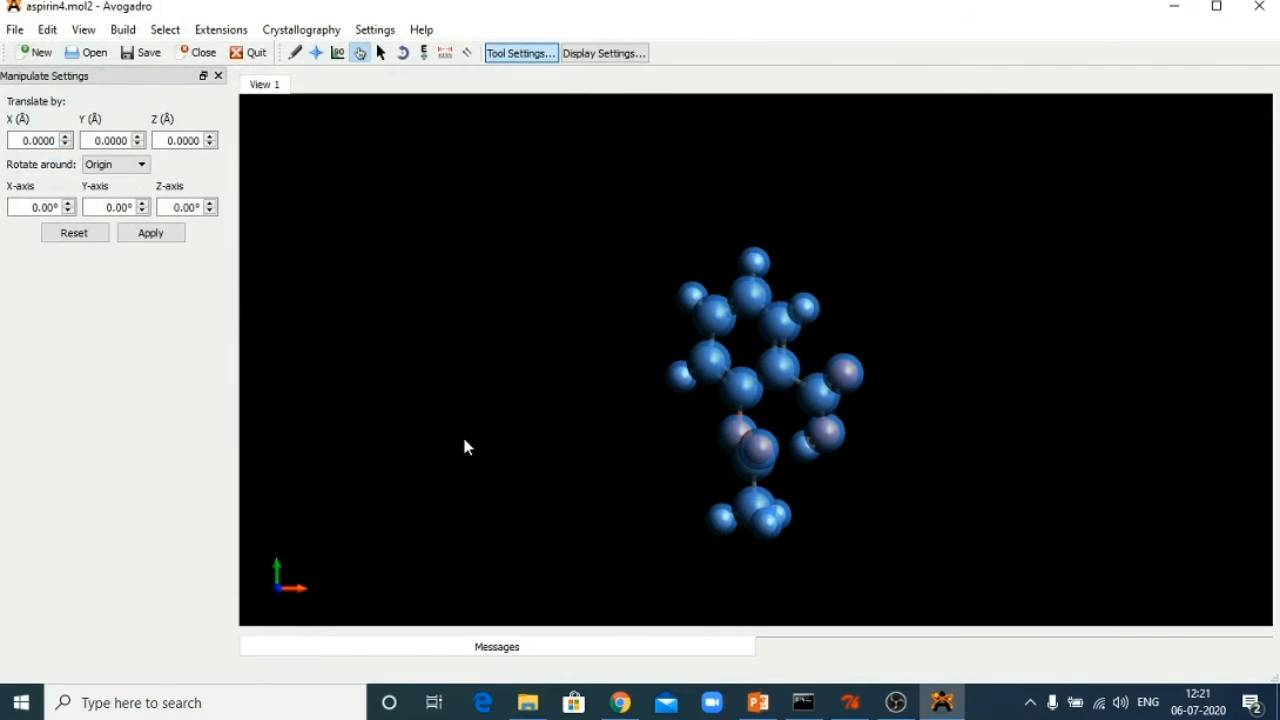
Switch to AutoDockTools, open aspirin4.mol2 from the Desktop as the ligand, dismiss its setup summary, and rotate the molecule for inspection.
click(850, 702)
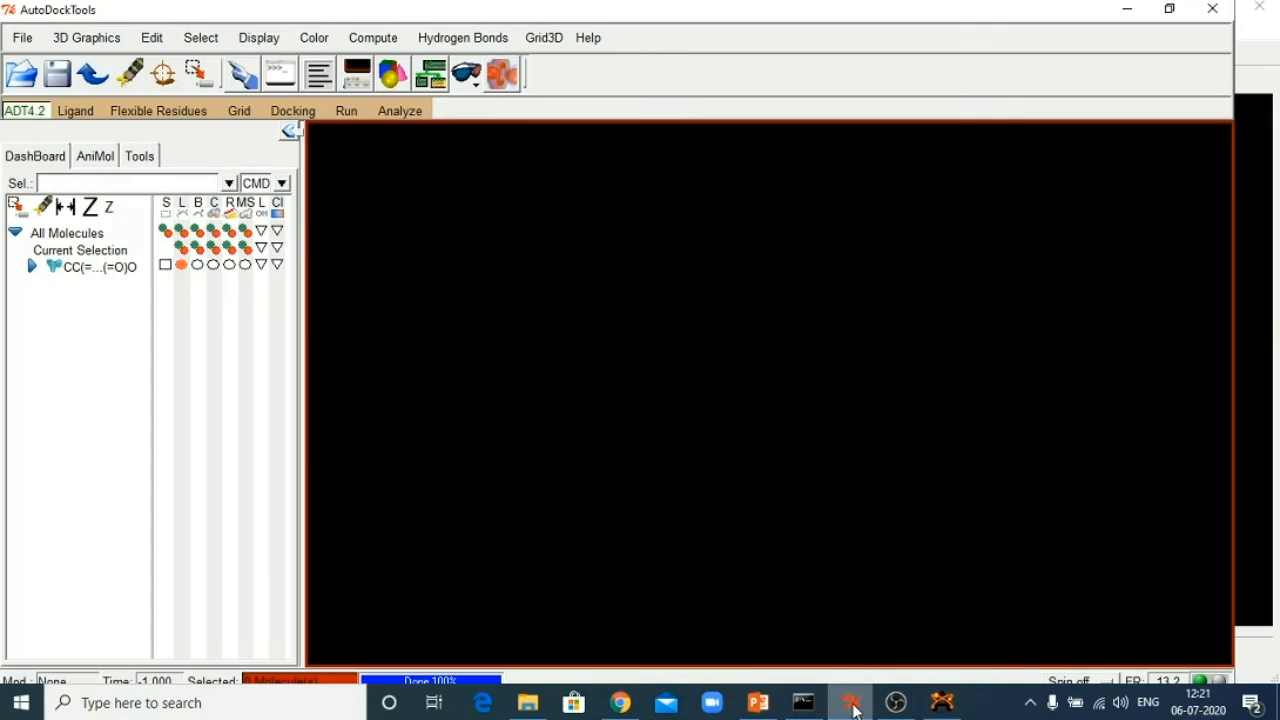
click(75, 110)
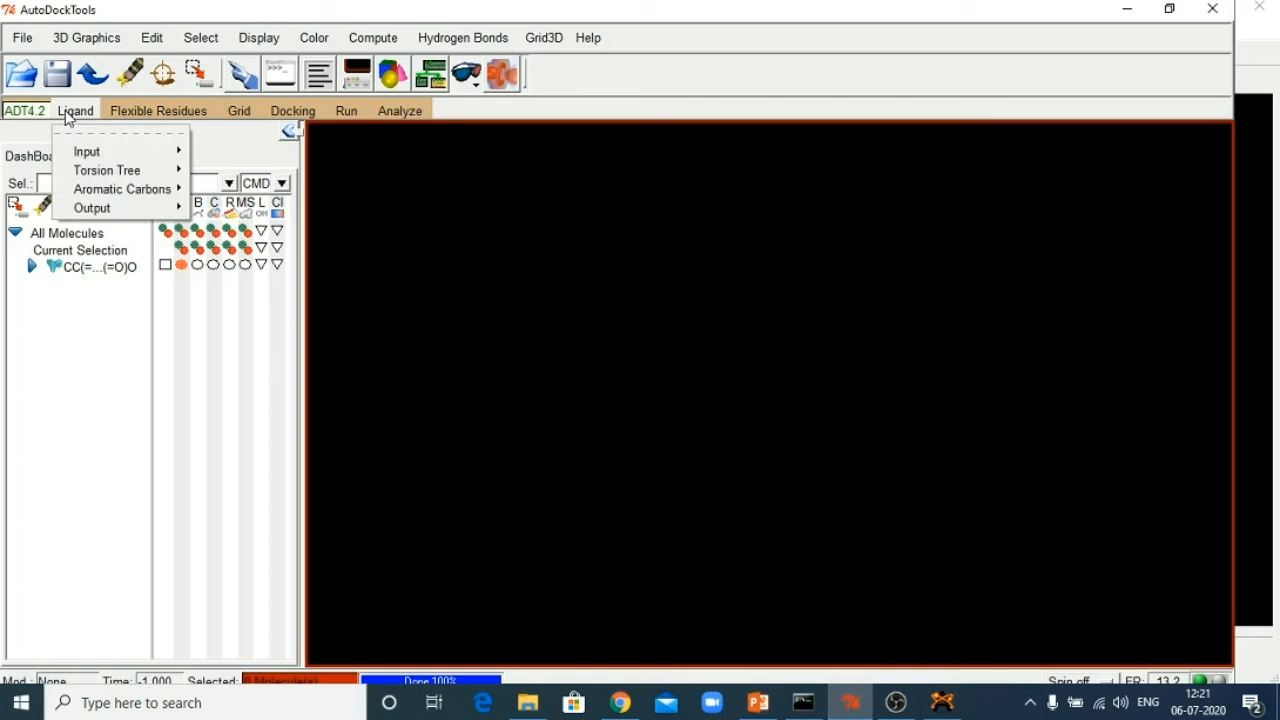
mouse_move(104, 168)
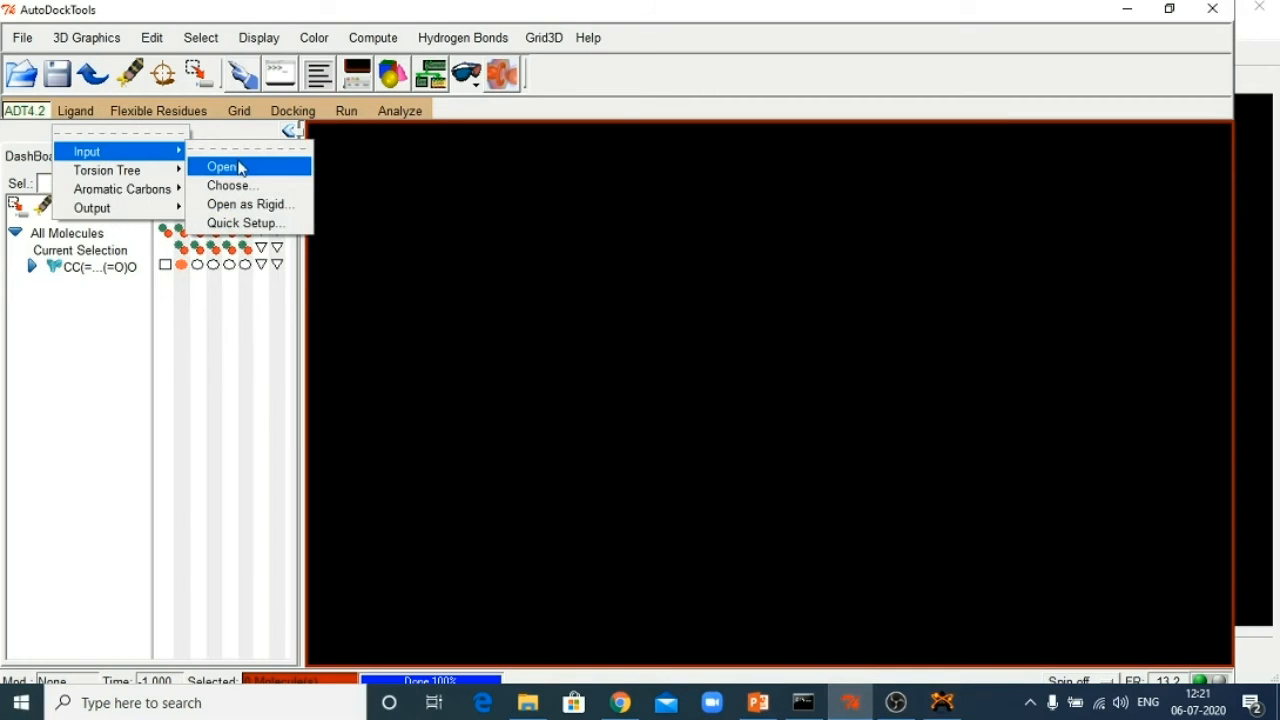
click(240, 173)
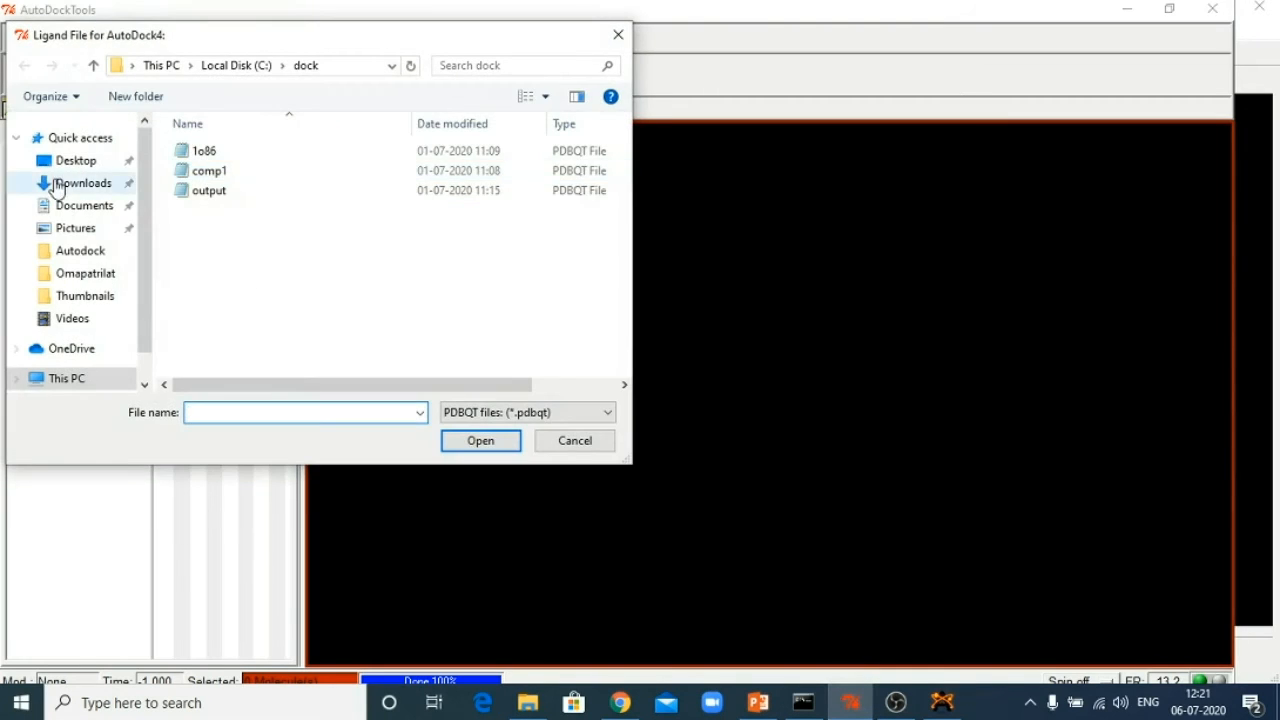
click(75, 163)
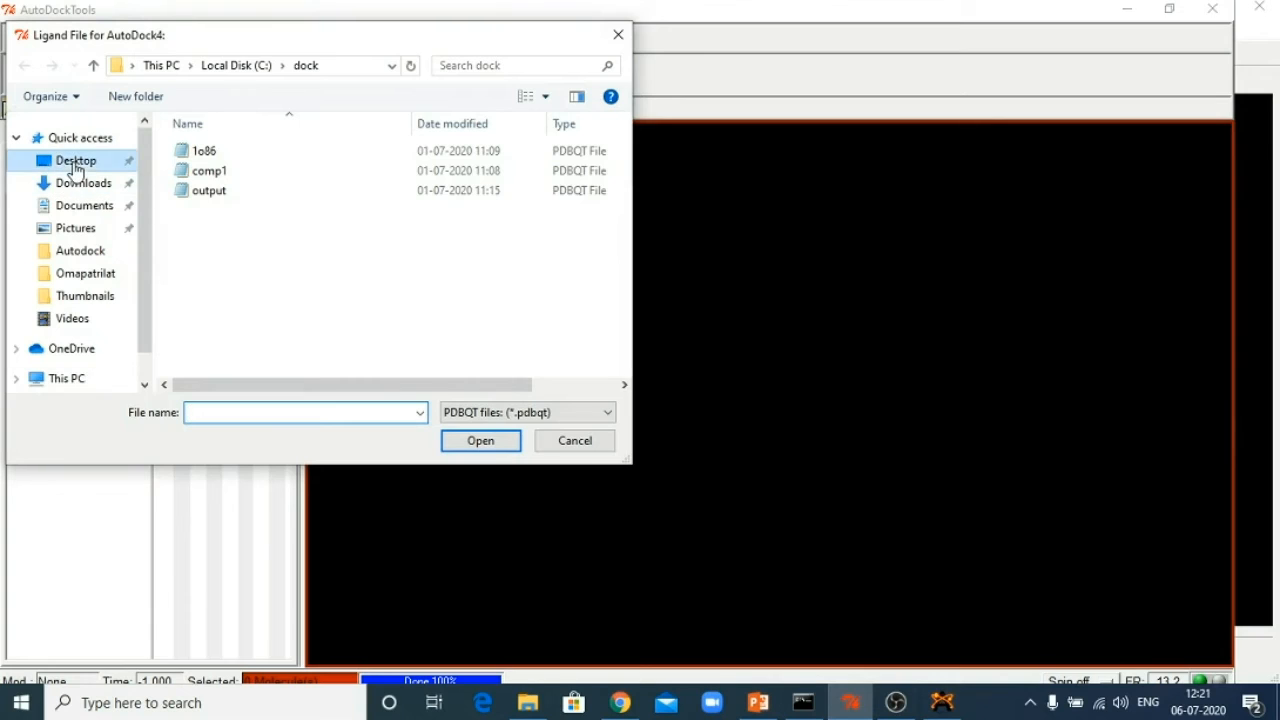
click(331, 413)
text(a)
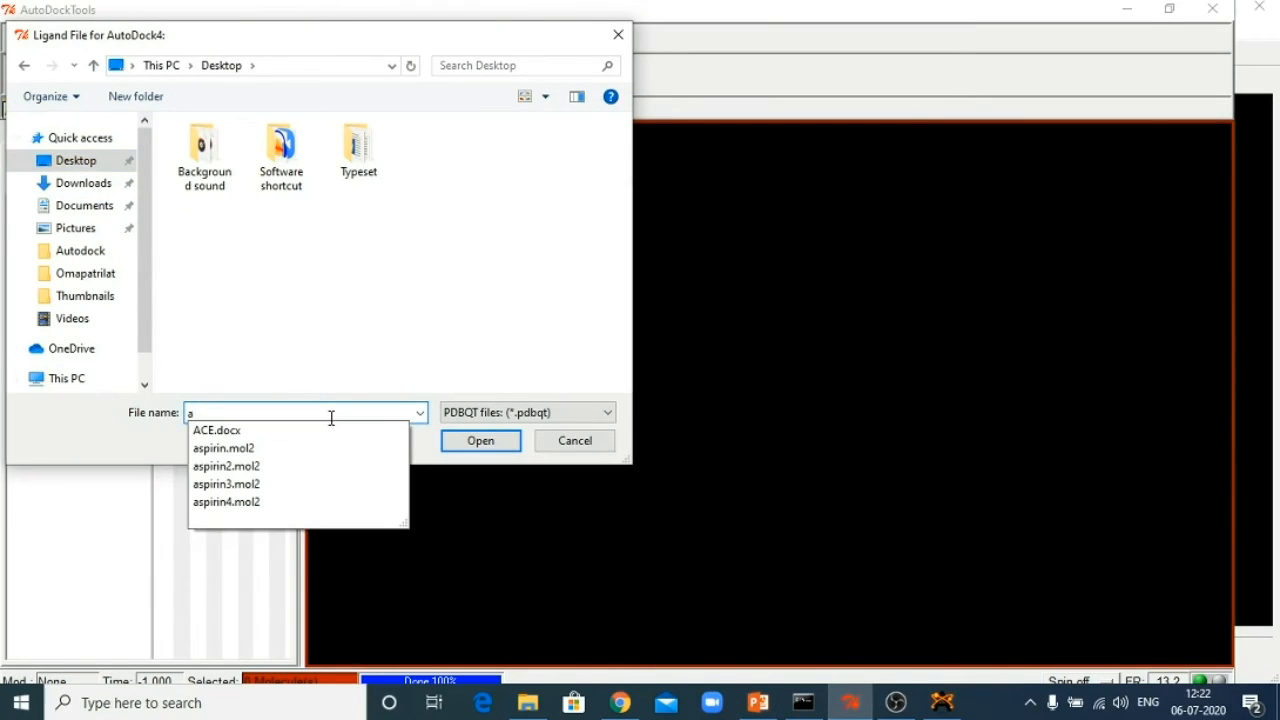
click(240, 502)
click(481, 443)
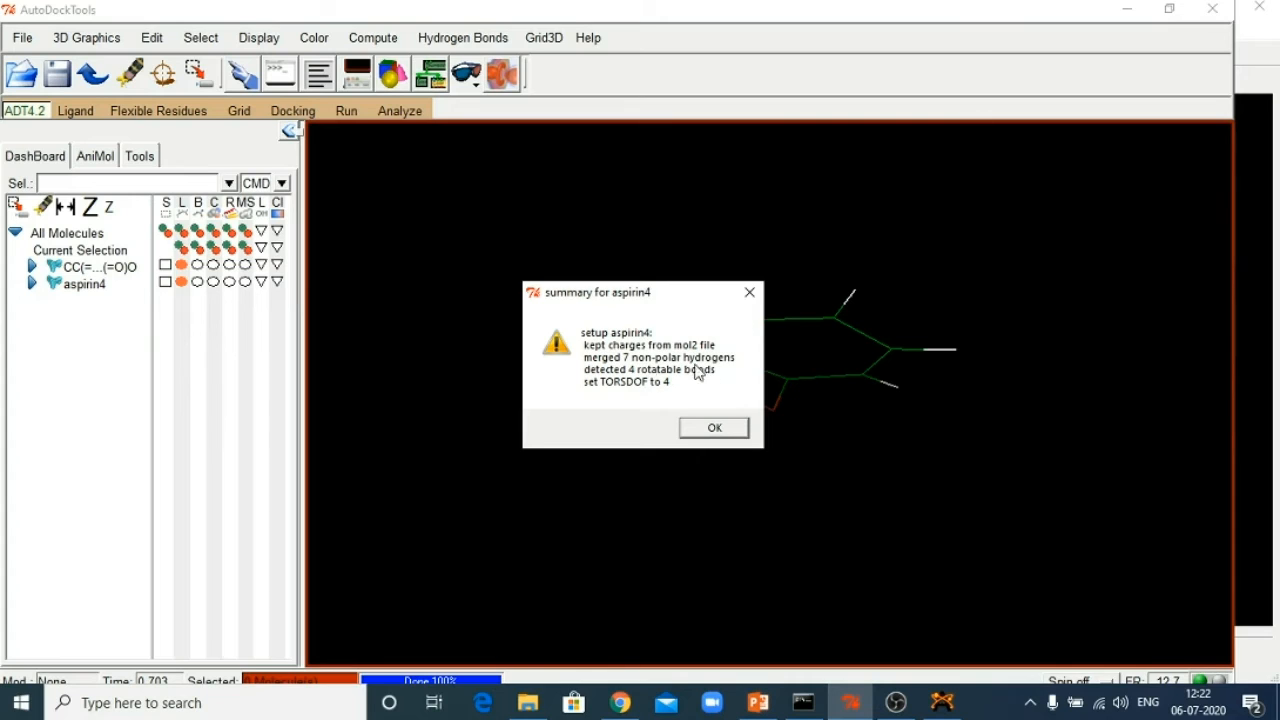
click(686, 436)
drag(835, 256, 669, 511)
drag(895, 446, 834, 494)
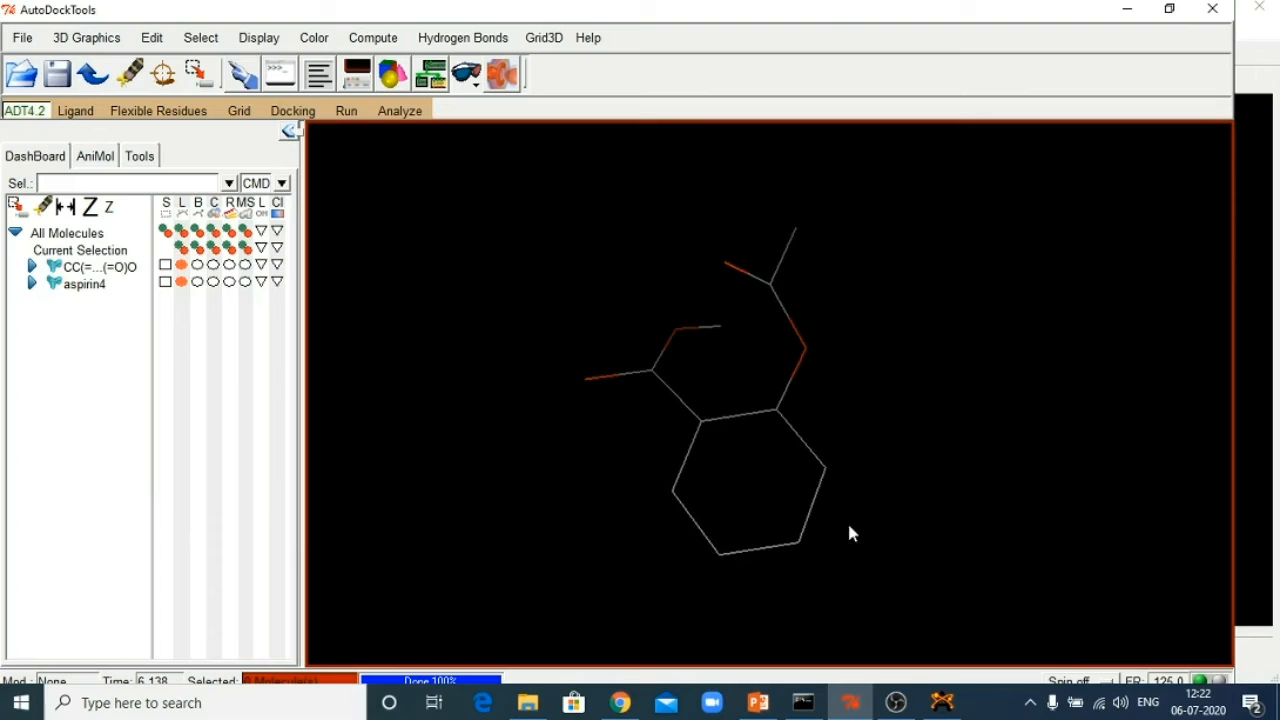
Check the database list on the PowerPoint slide, switch to Chrome, and bring up the ChEMBL home page.
click(758, 703)
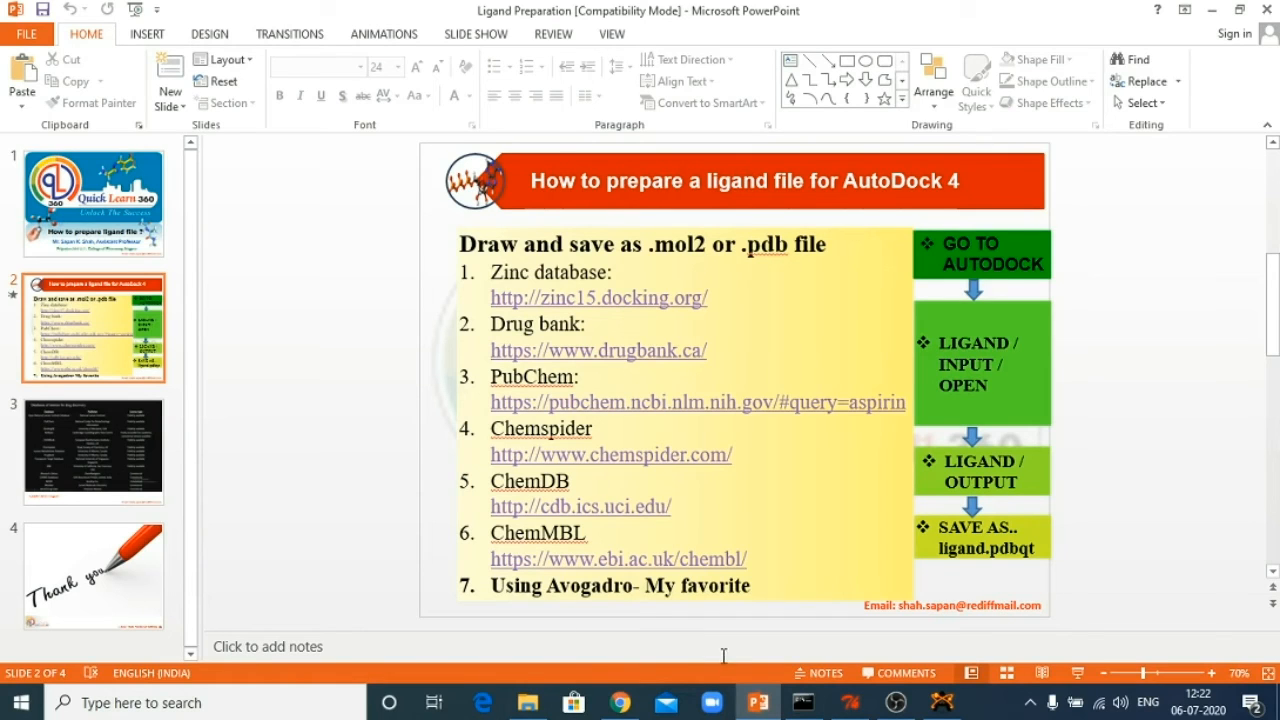
click(618, 703)
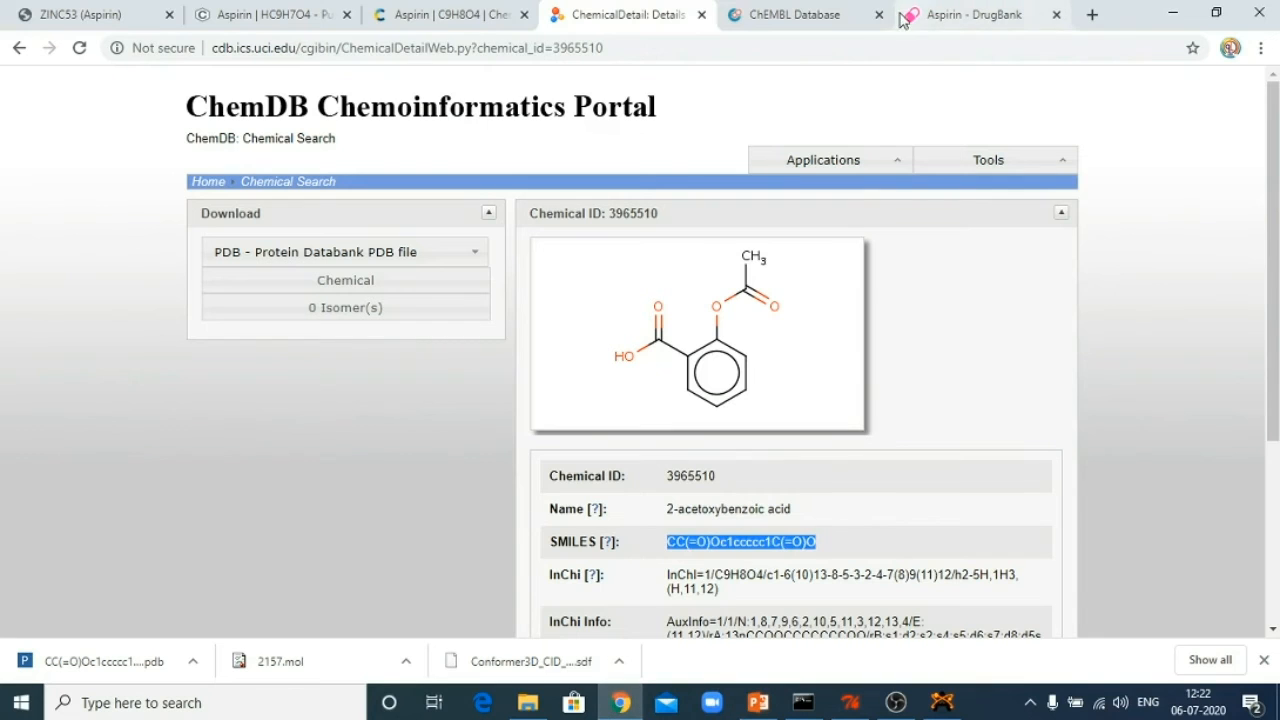
click(833, 10)
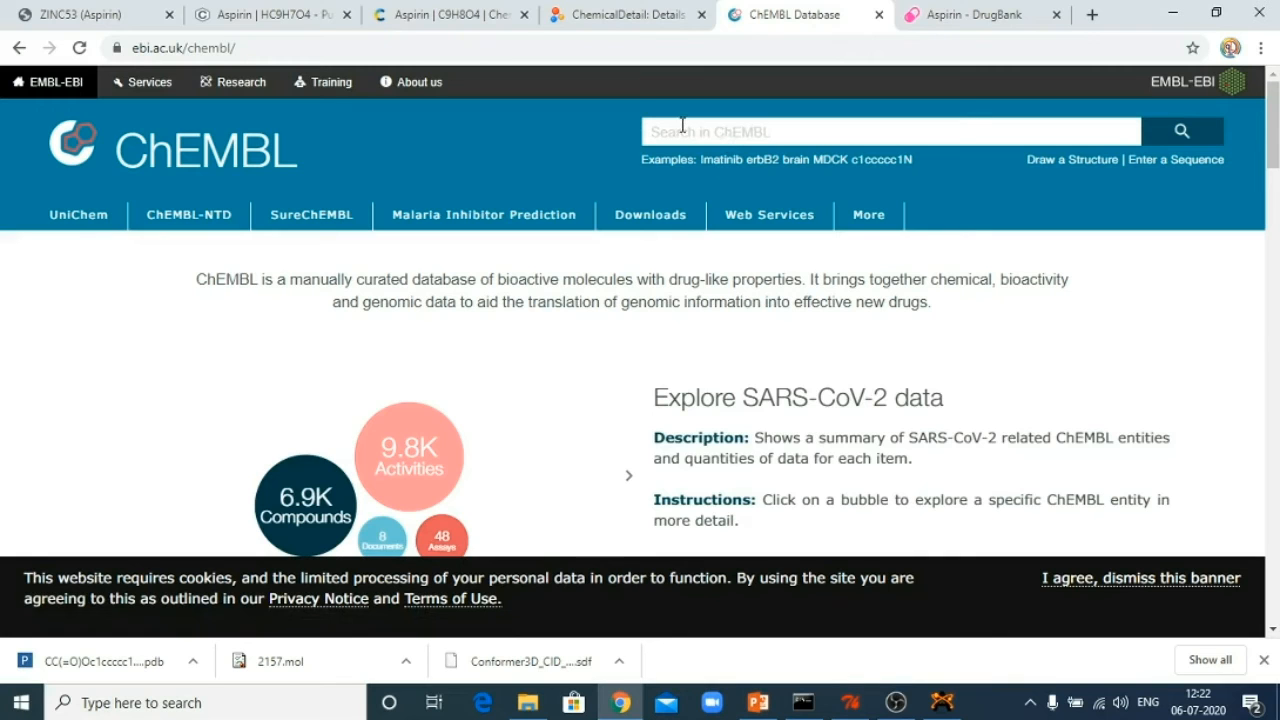
mouse_move(1275, 144)
mouse_down()
mouse_move(1277, 215)
mouse_move(1277, 163)
mouse_up()
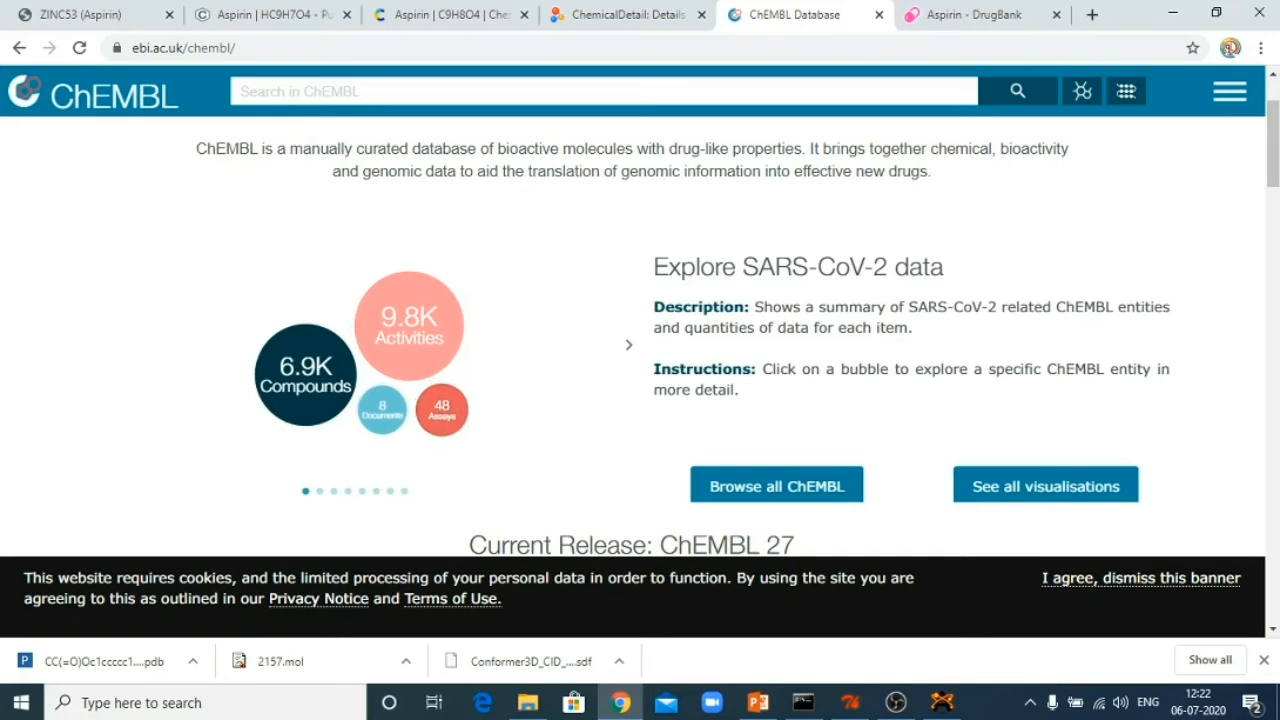
scroll(1274, 90, up, 2)
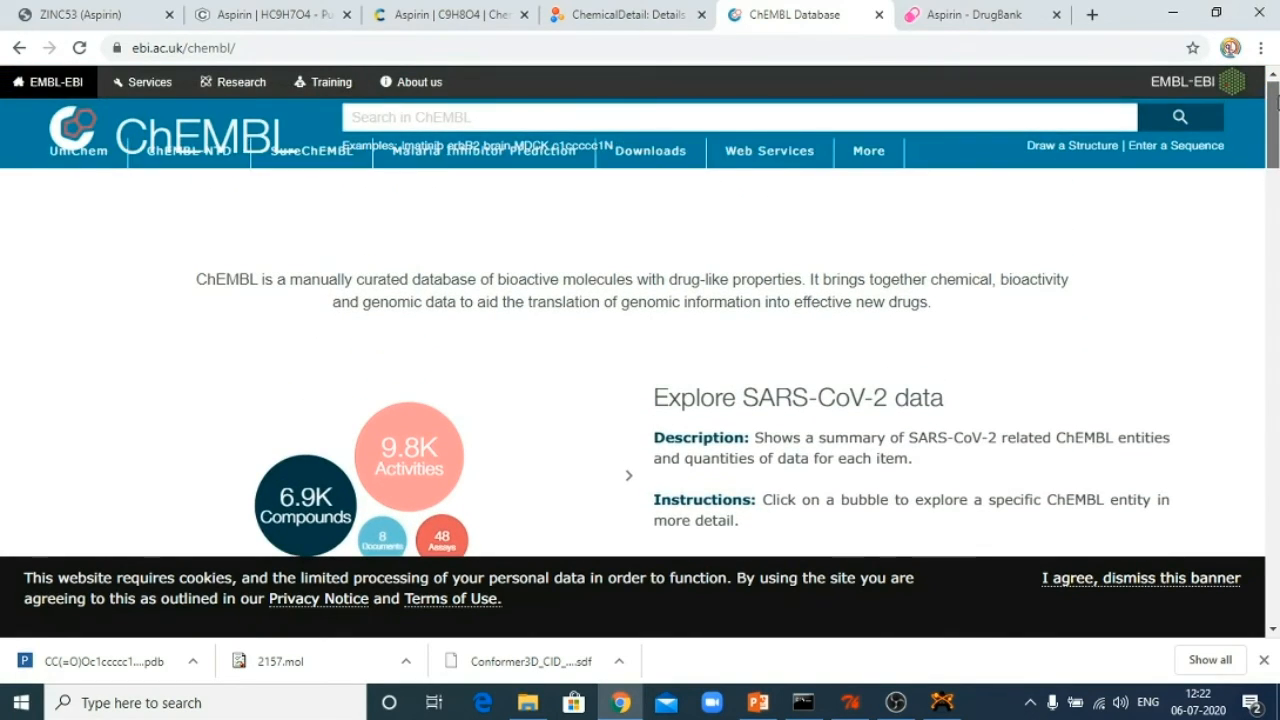
Look through the EMBL-EBI About us and Contact us pages and return to the ChEMBL home page.
click(420, 85)
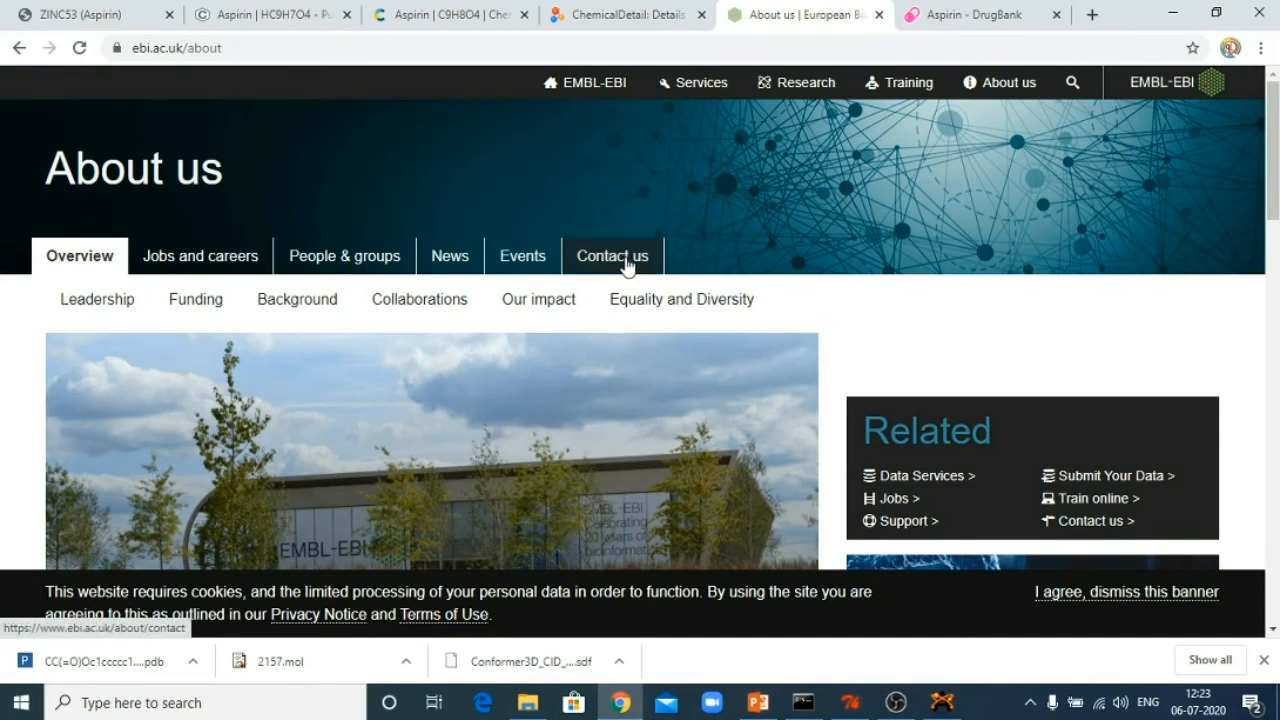
click(626, 263)
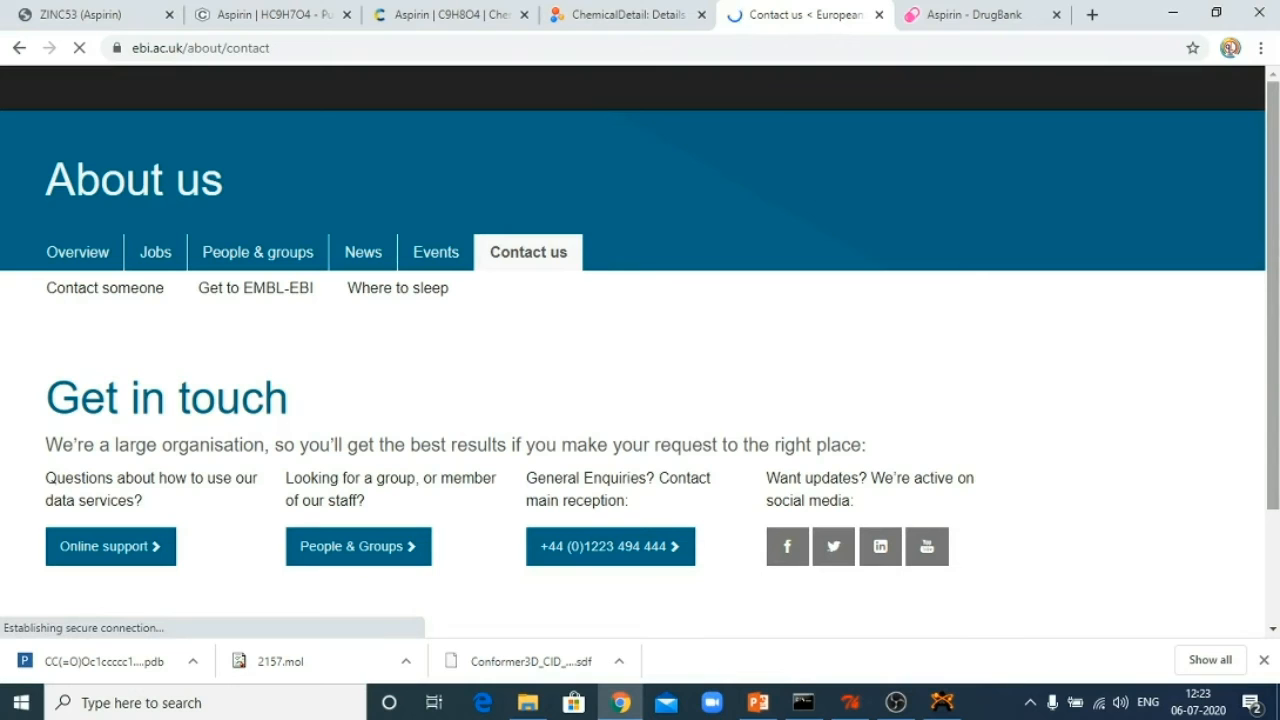
drag(1273, 200, 1276, 258)
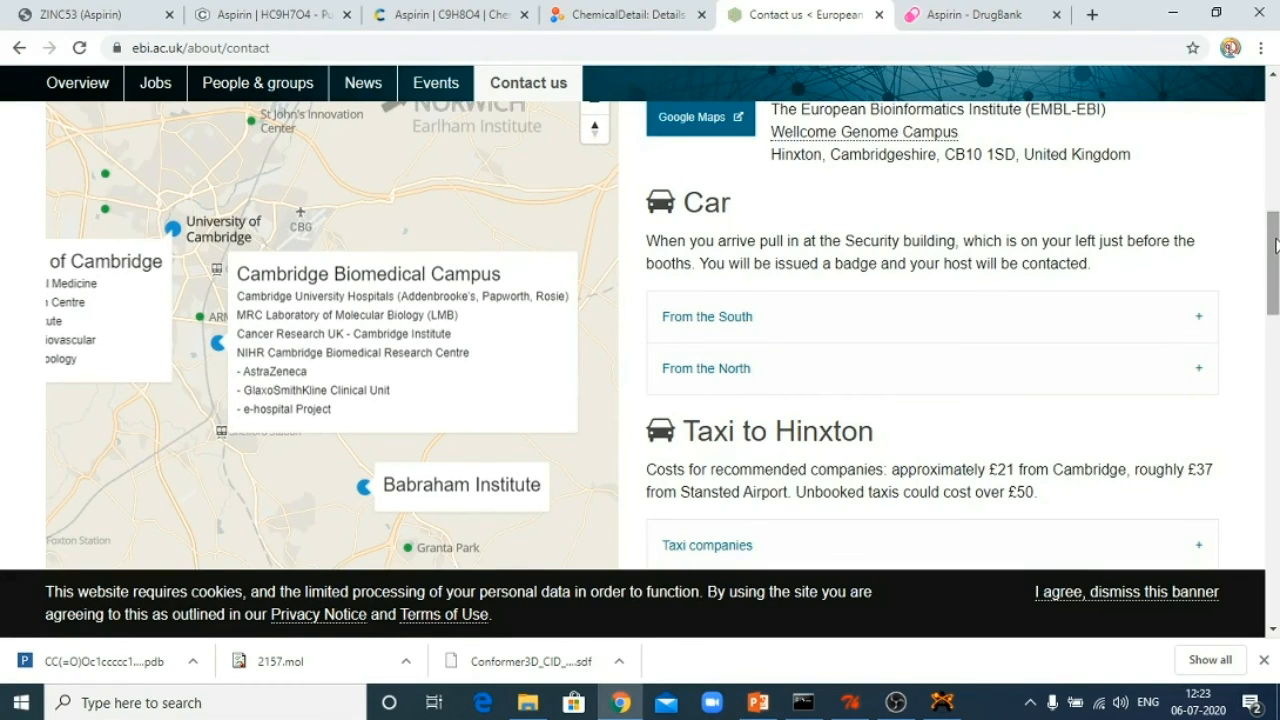
drag(1277, 246, 1275, 108)
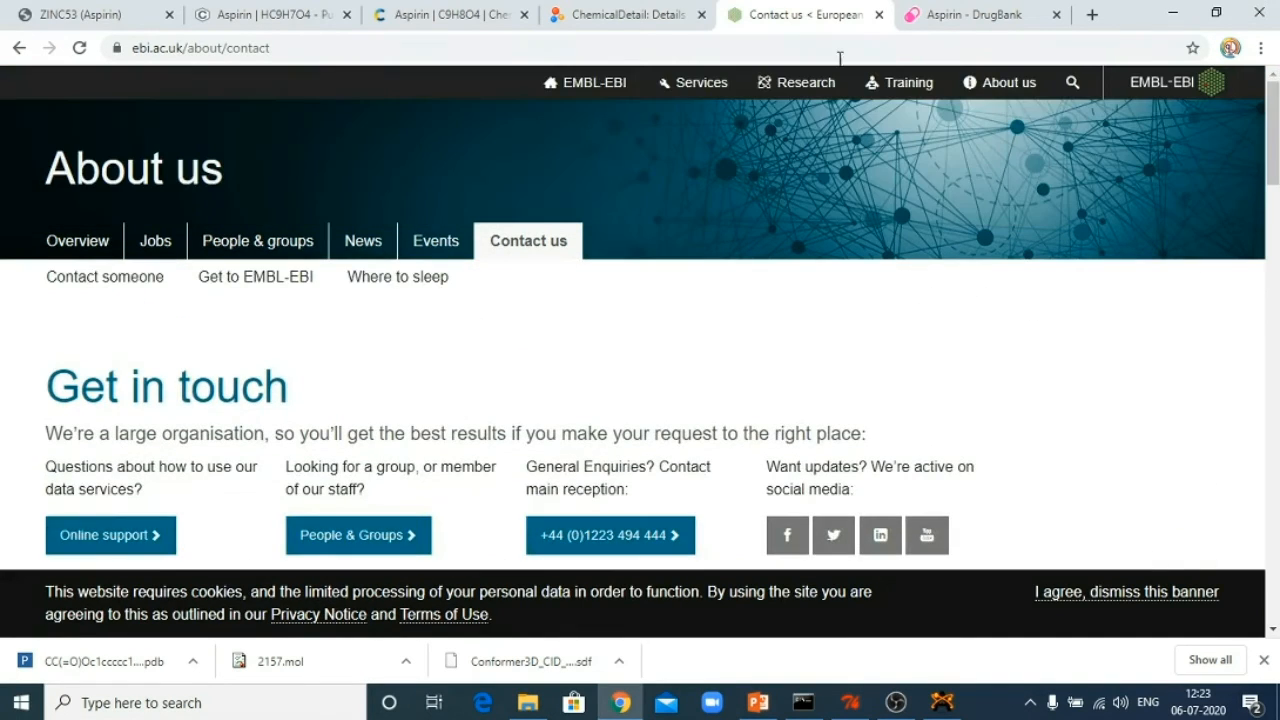
click(18, 48)
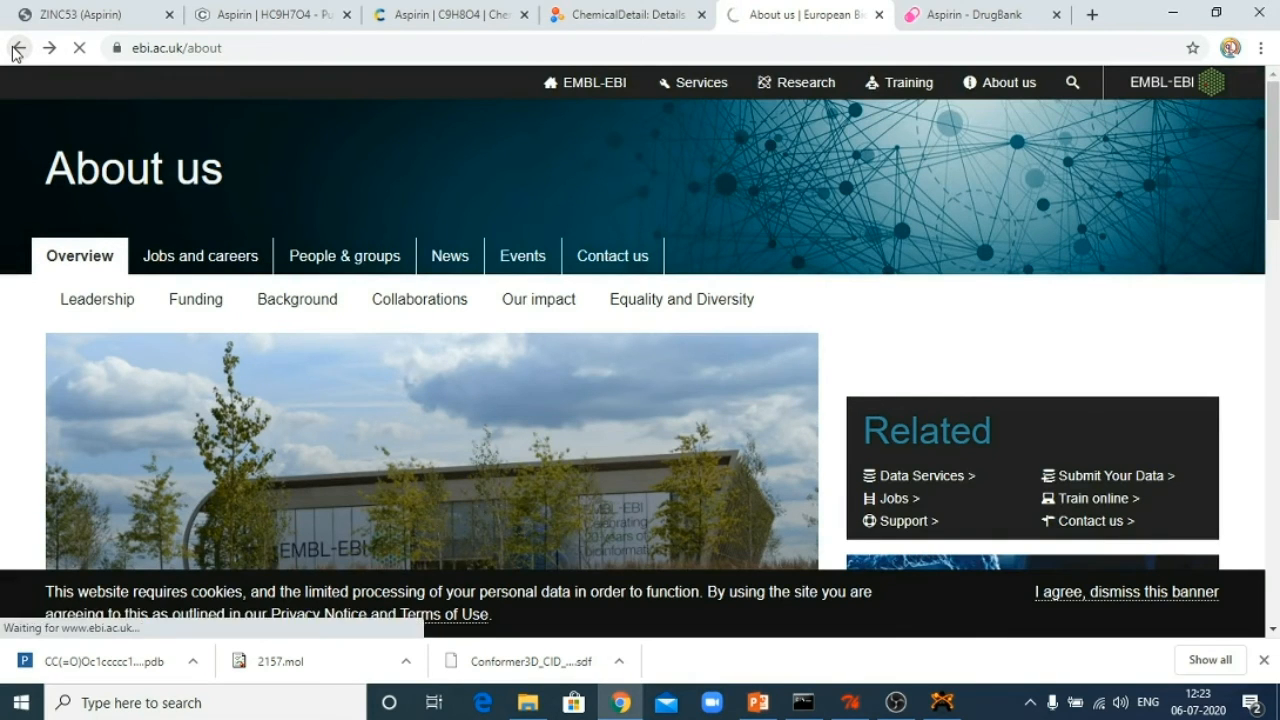
click(17, 48)
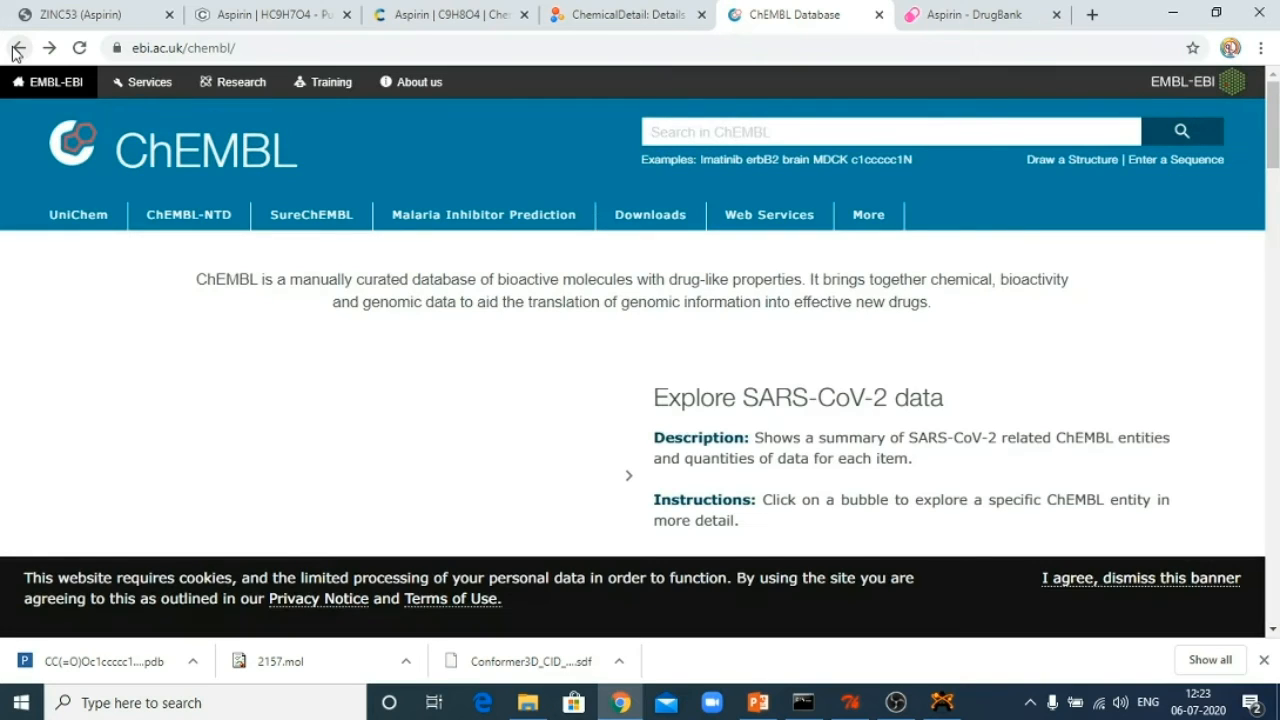
Search ChEMBL for aspirin and open the compound report card of CHEMBL25.
click(708, 134)
text(a)
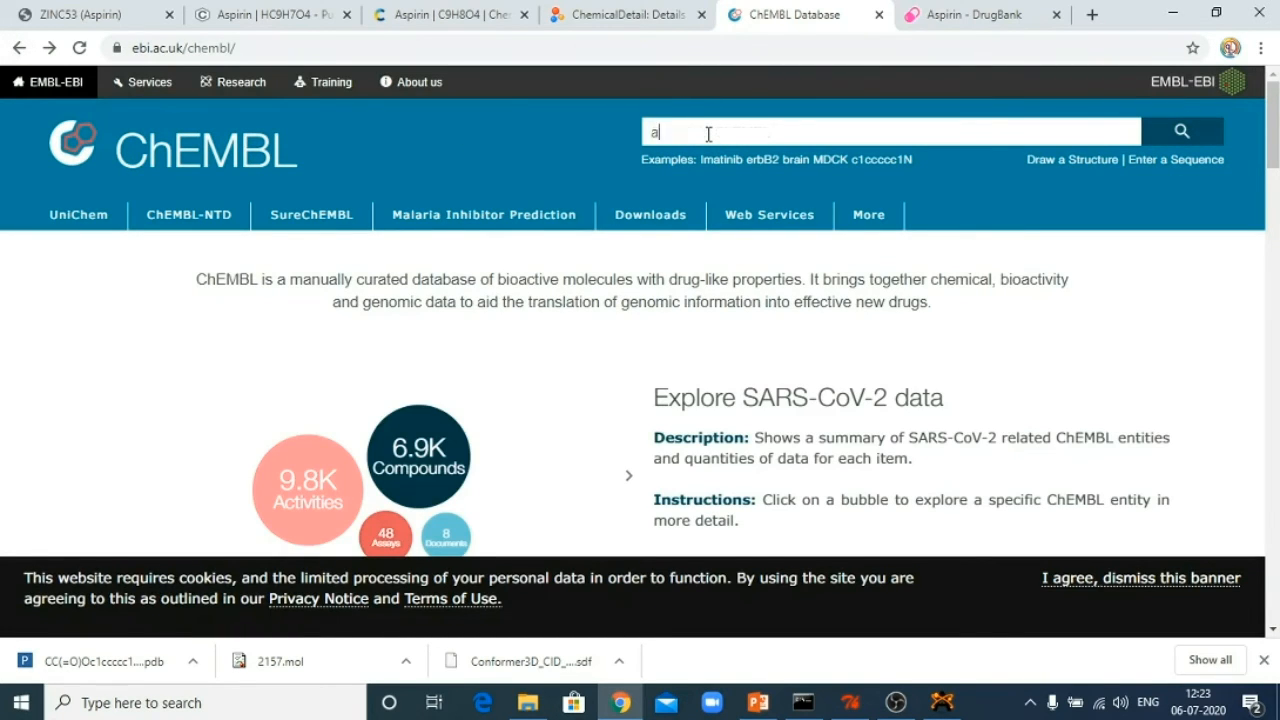
text(spirin)
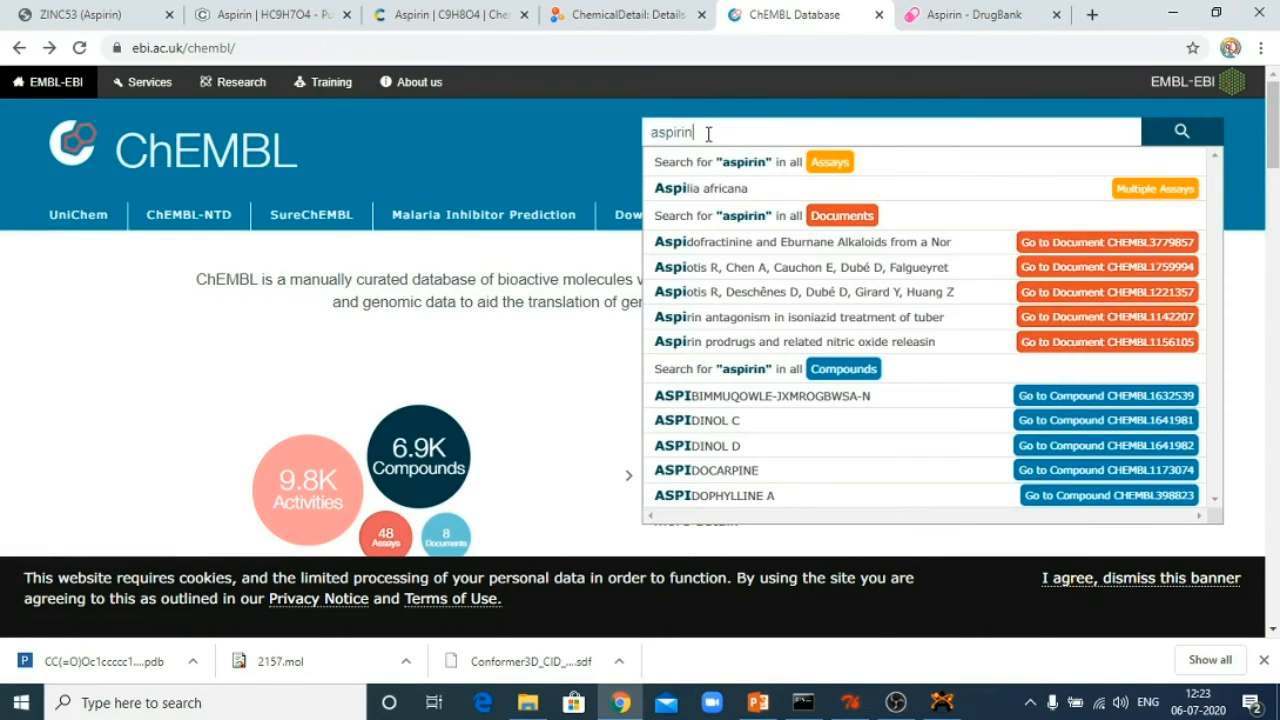
key(Return)
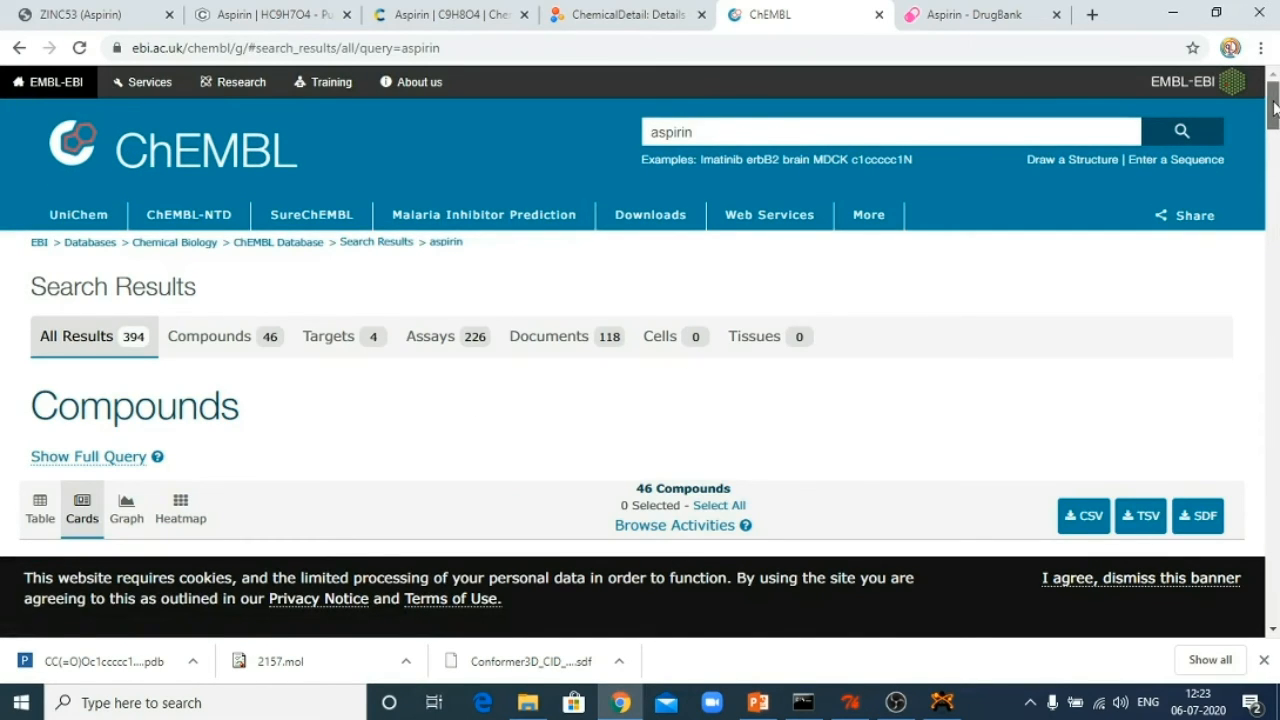
drag(1274, 108, 1277, 145)
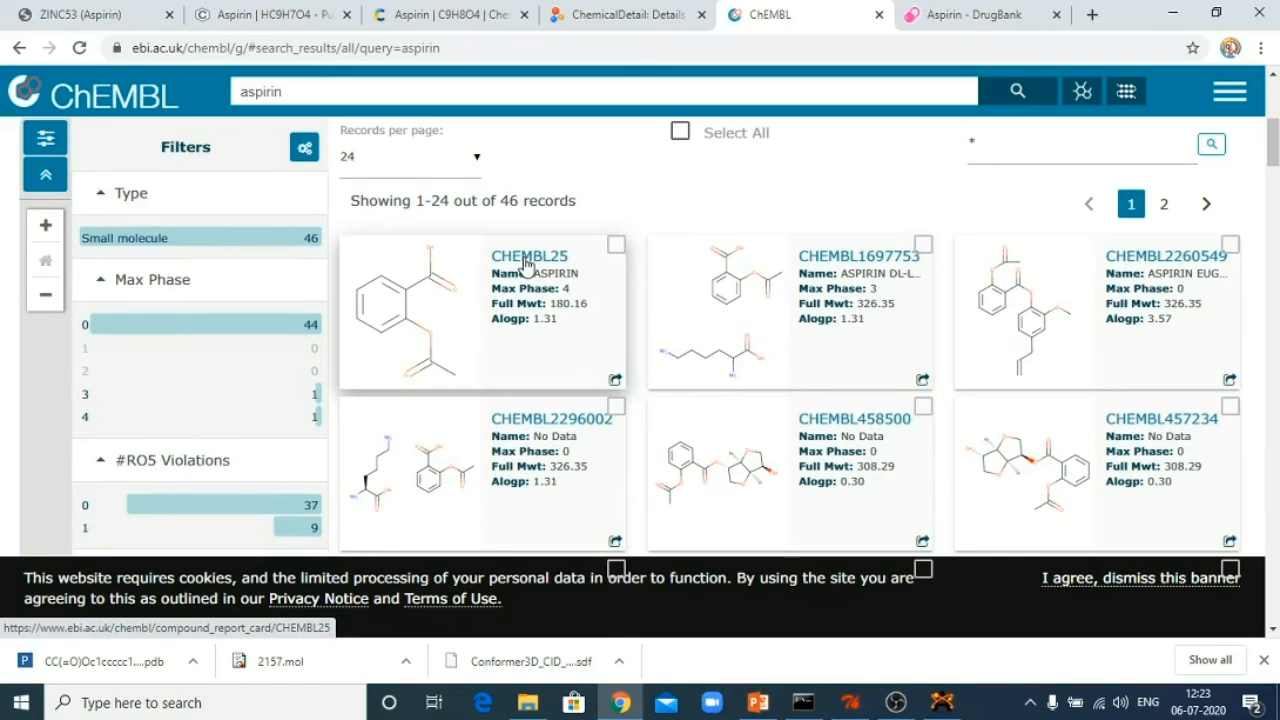
click(527, 263)
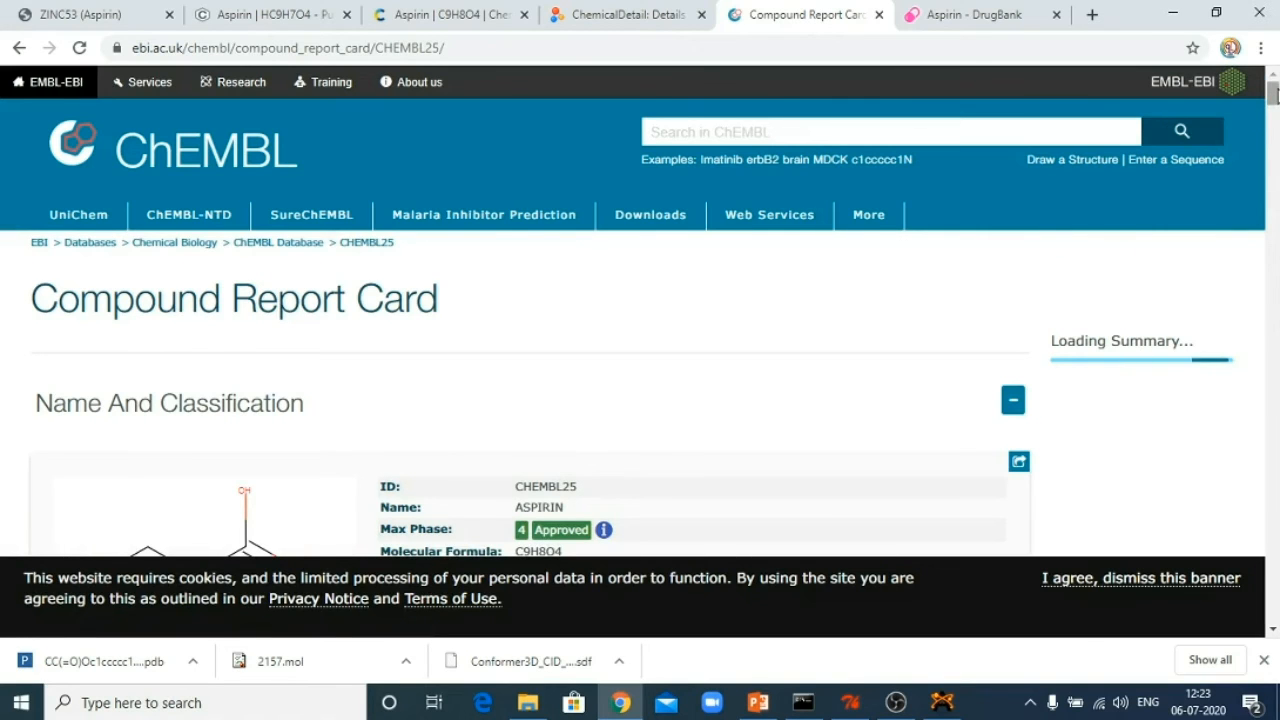
Look over the CHEMBL25 report card and open the raw molfile from its Representations section.
drag(1276, 93, 1275, 231)
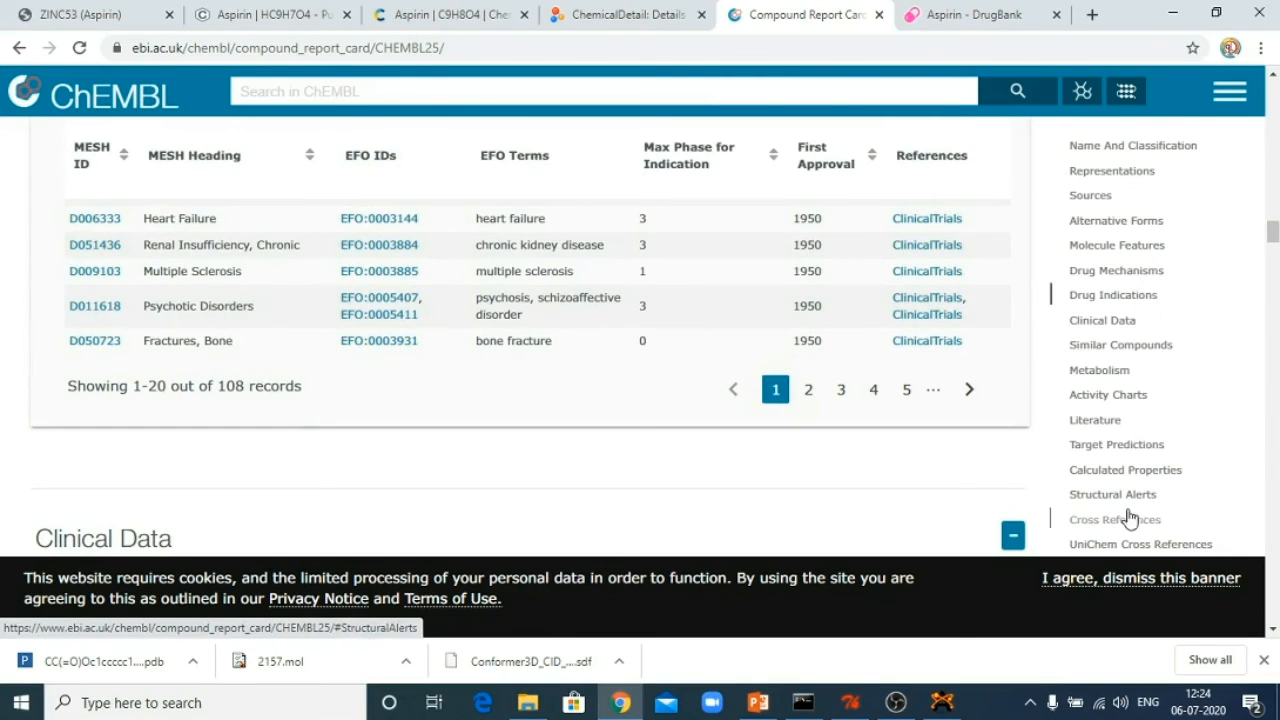
drag(1275, 238, 1275, 113)
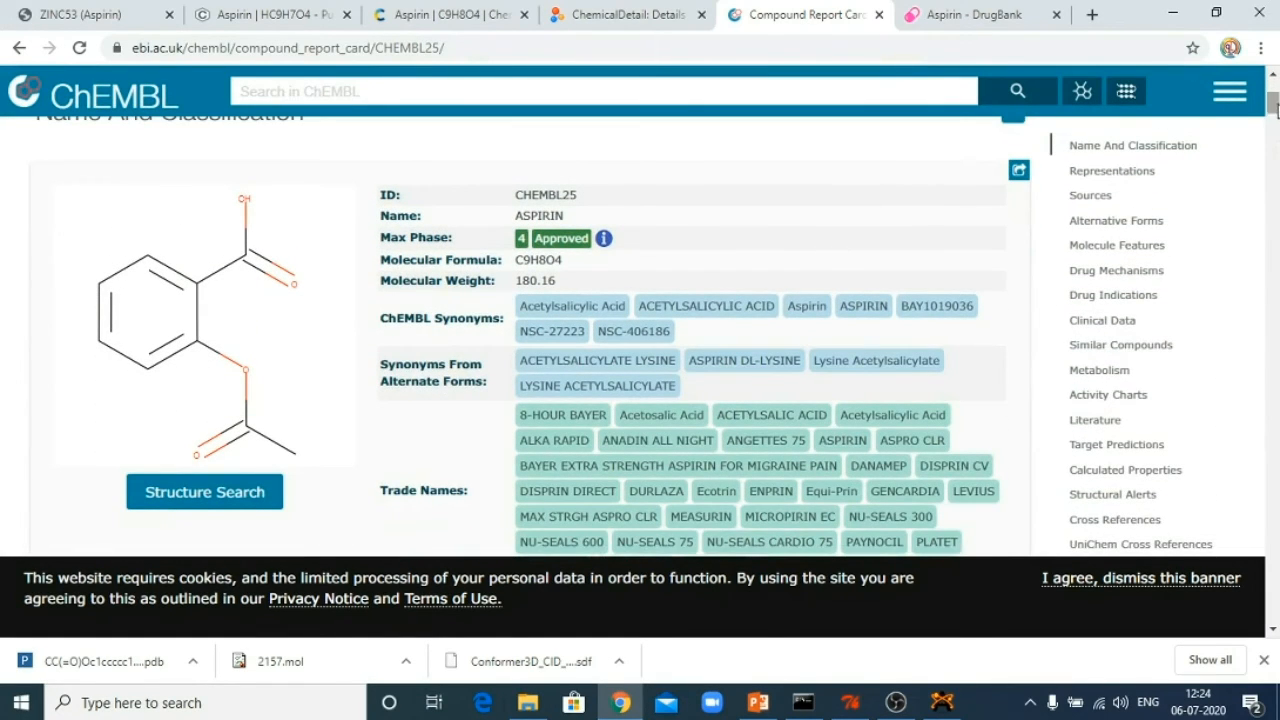
drag(1276, 110, 1275, 95)
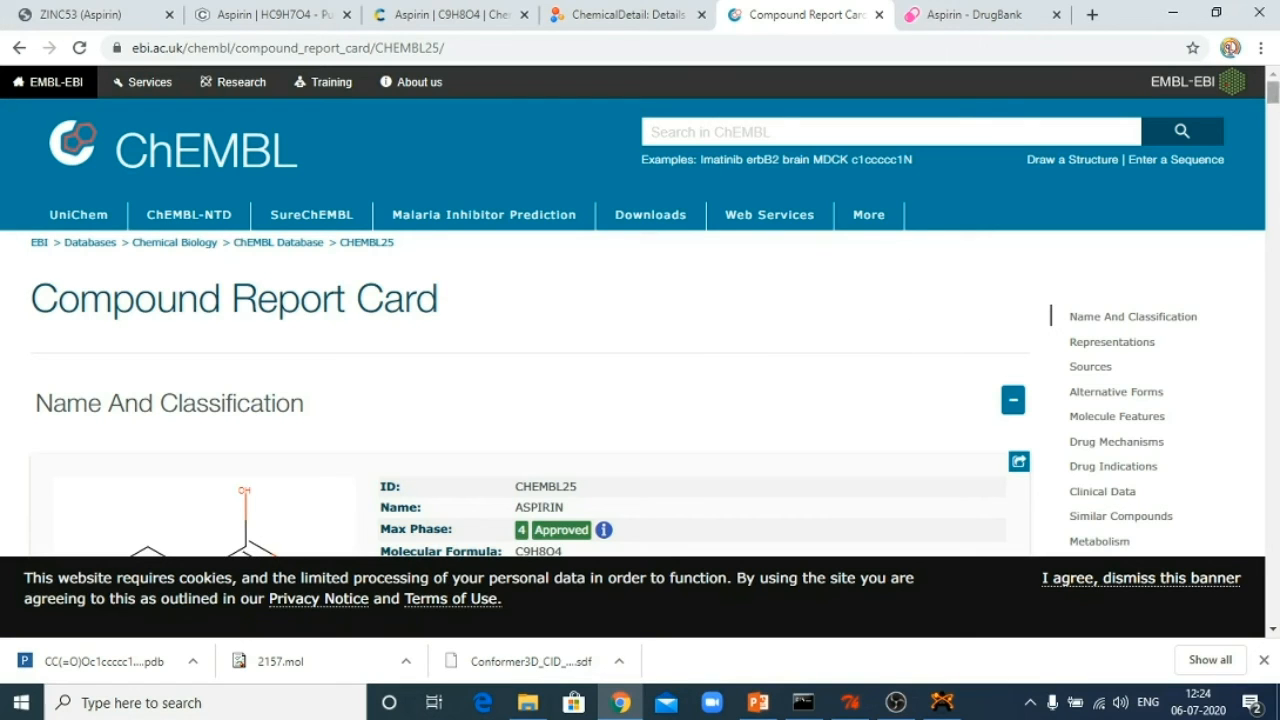
drag(1275, 95, 1275, 131)
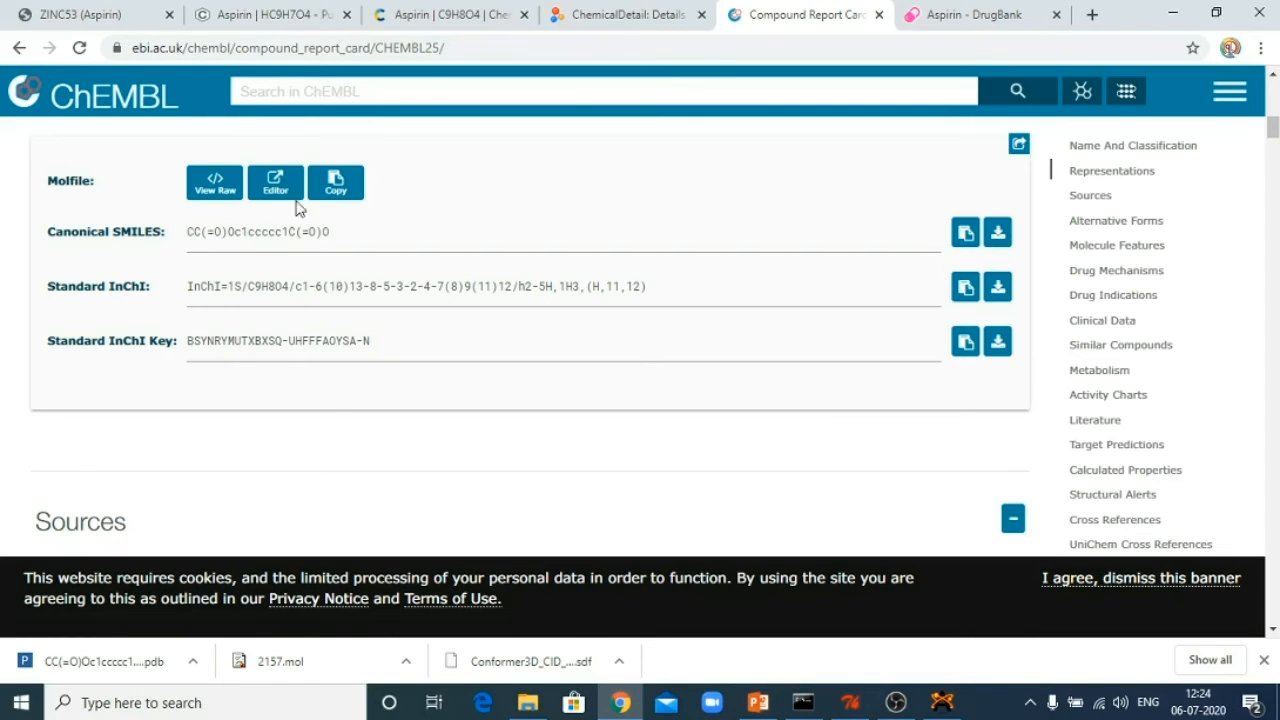
click(217, 186)
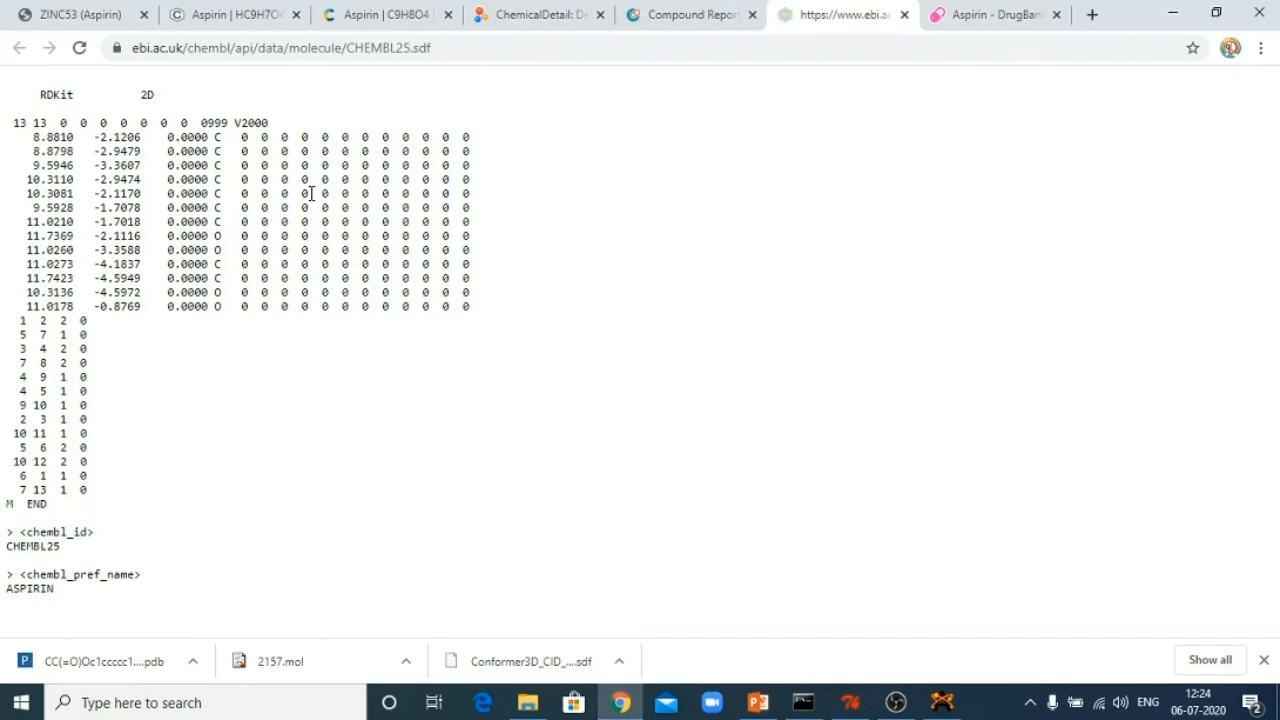
Save the raw molfile page to the Desktop as CHEMBL25.sdf.
right_click(311, 194)
click(369, 287)
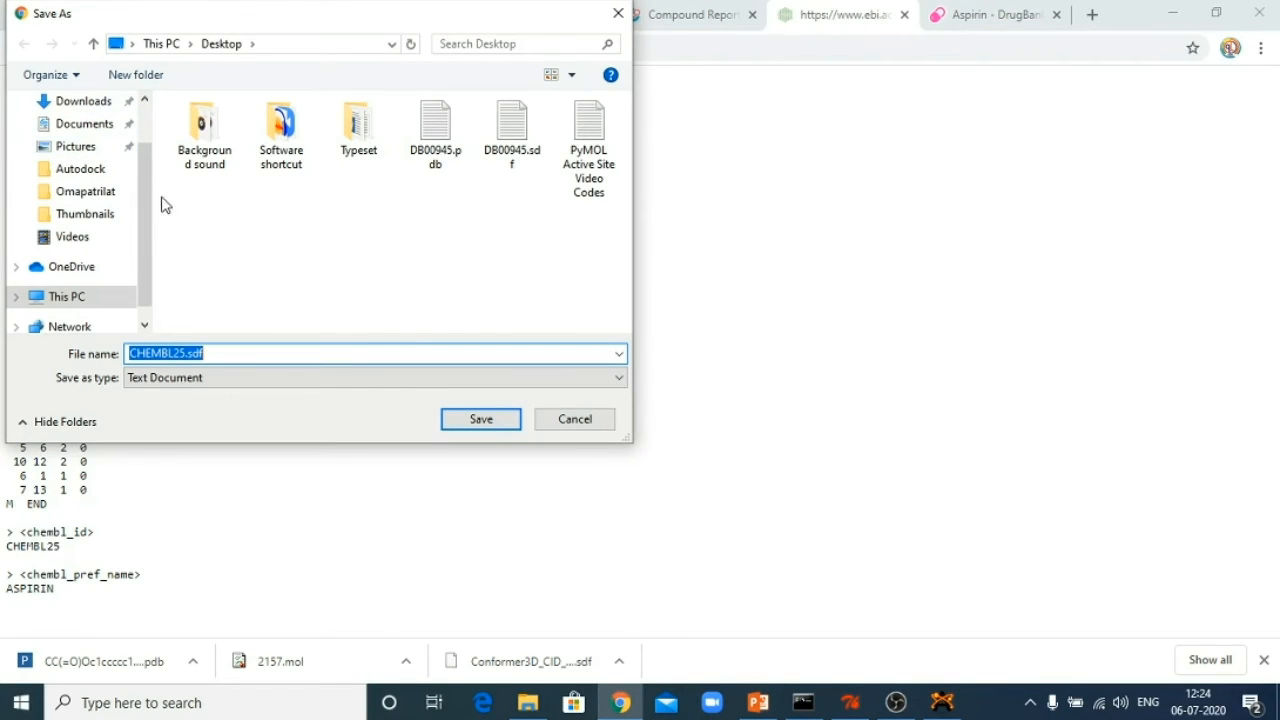
click(483, 422)
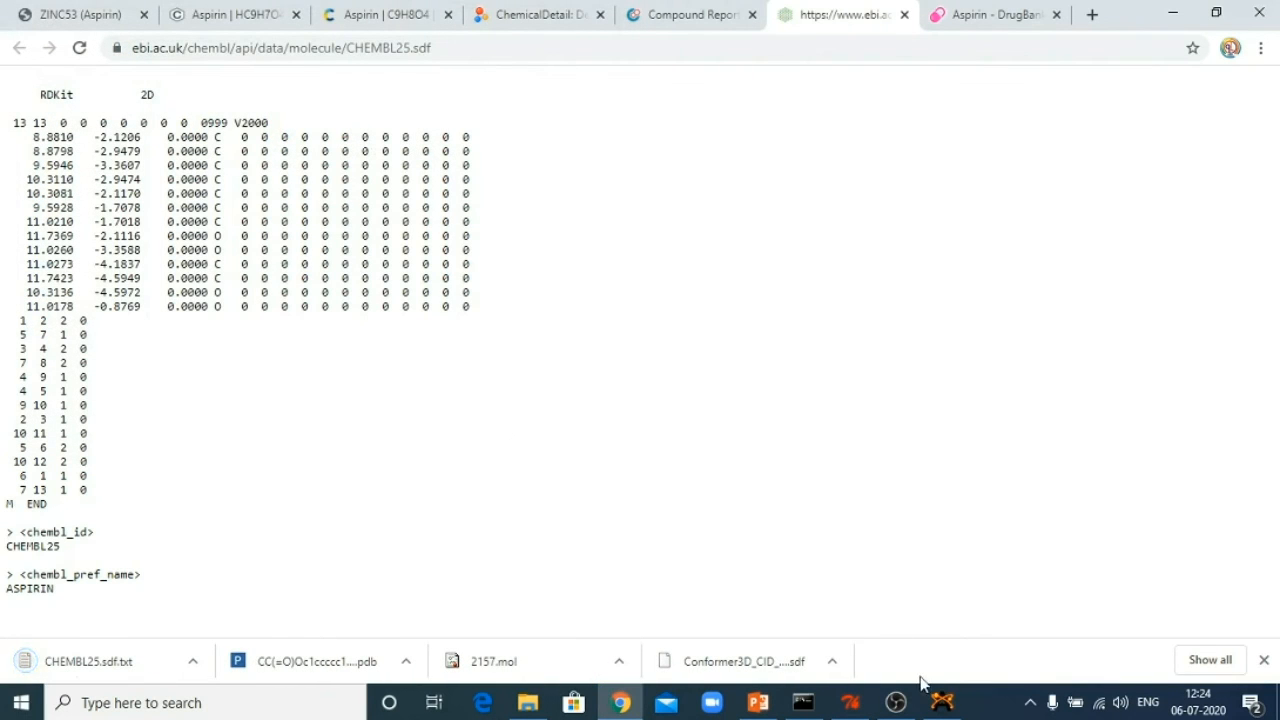
Switch to Avogadro, close aspirin4.mol2, and browse the Downloads folder for the saved CHEMBL25 file.
click(940, 703)
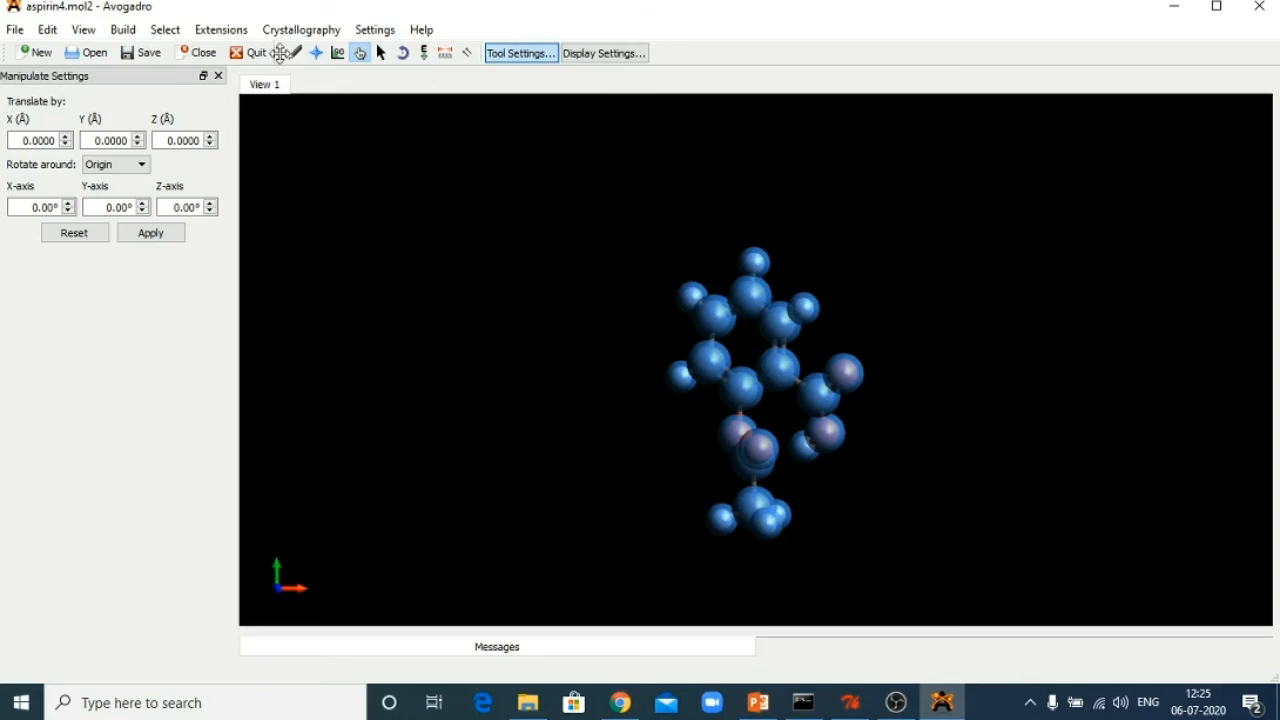
click(198, 60)
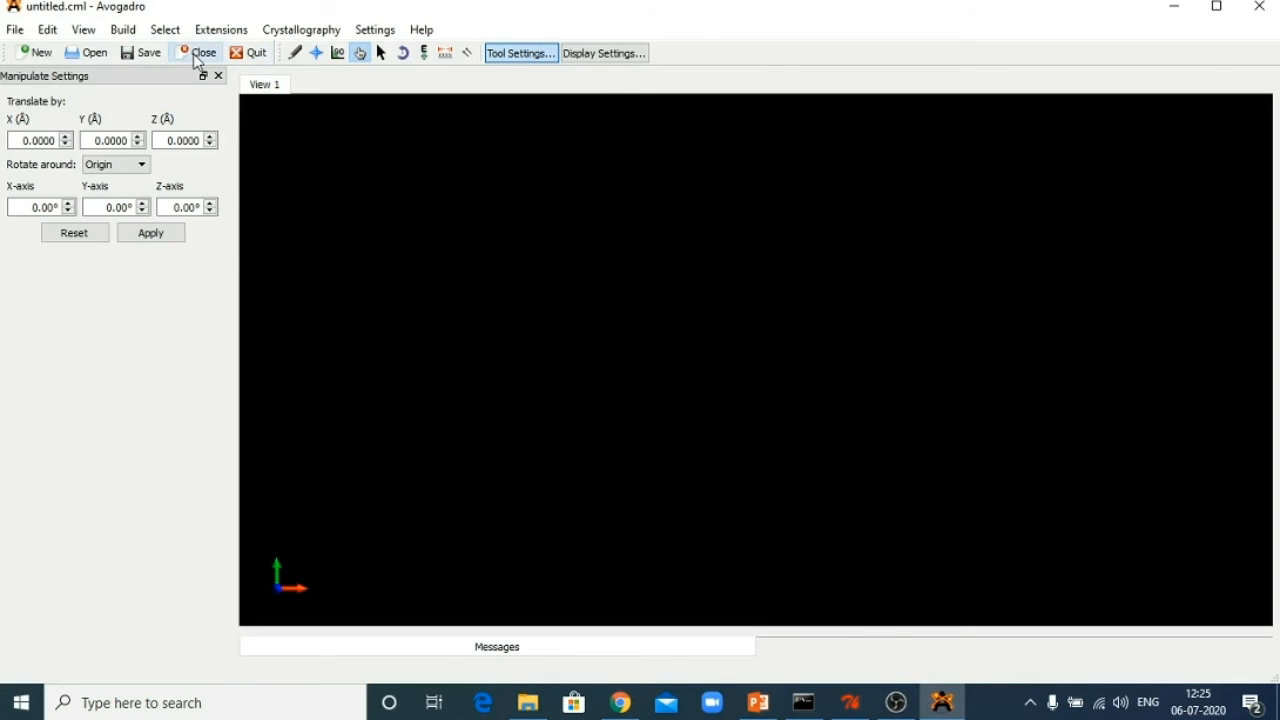
click(15, 29)
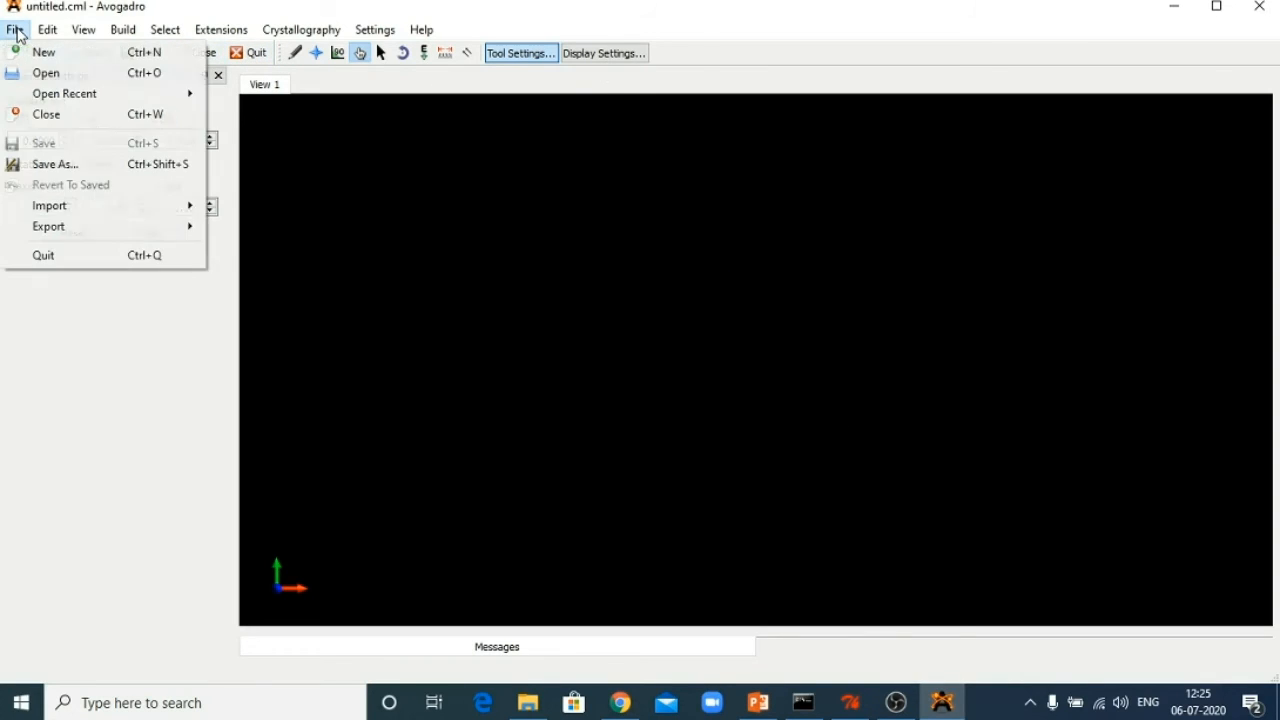
click(49, 75)
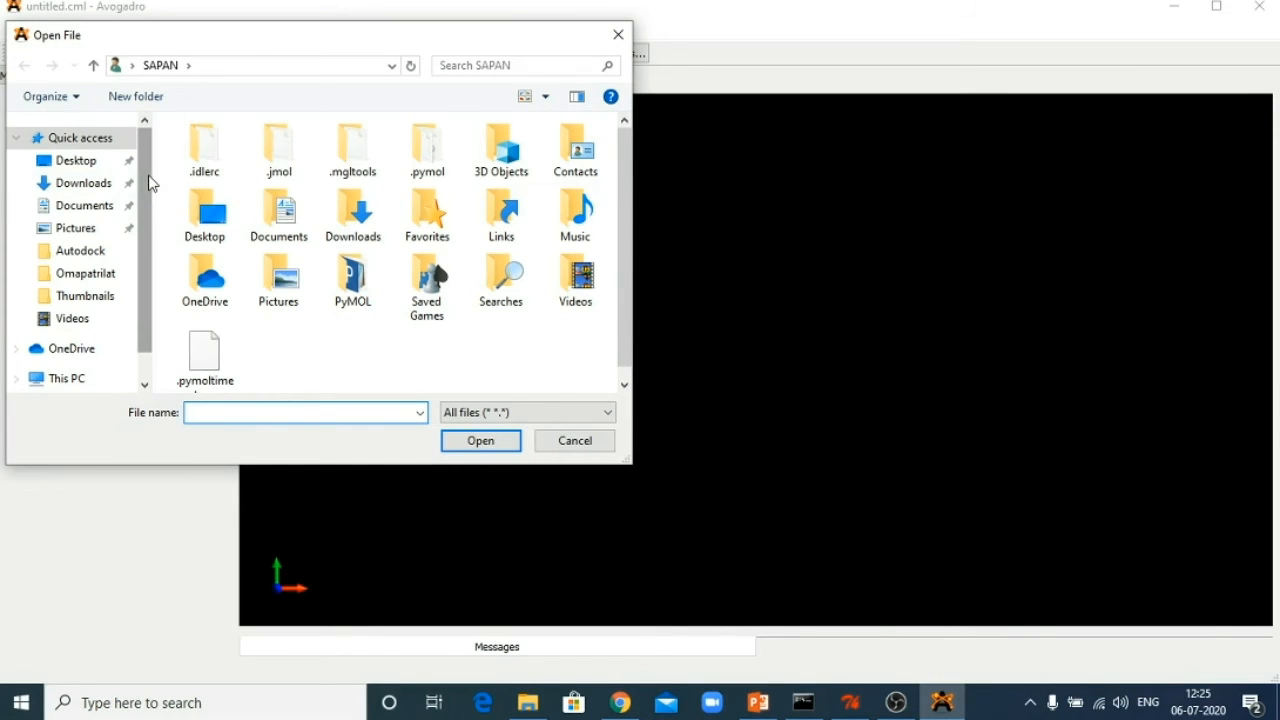
click(84, 184)
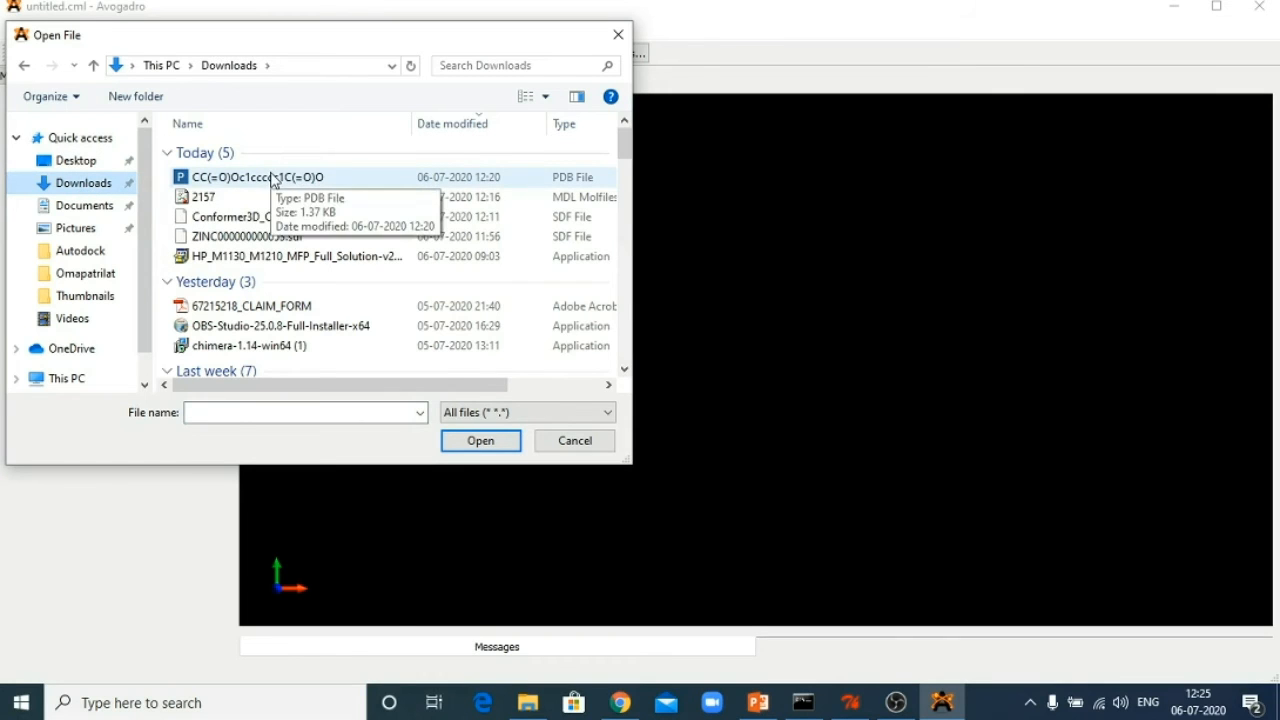
click(568, 445)
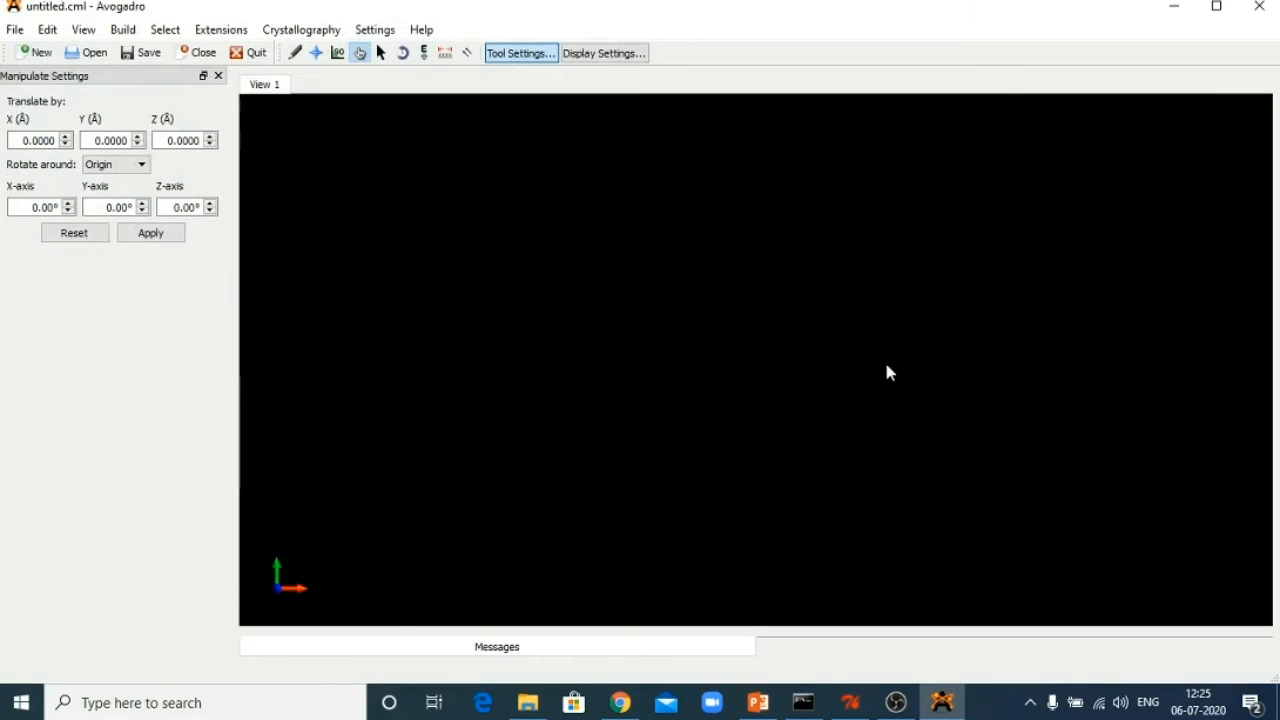
Check the saved file in Chrome, return to Avogadro, and look for it in Downloads with all file types shown.
click(620, 702)
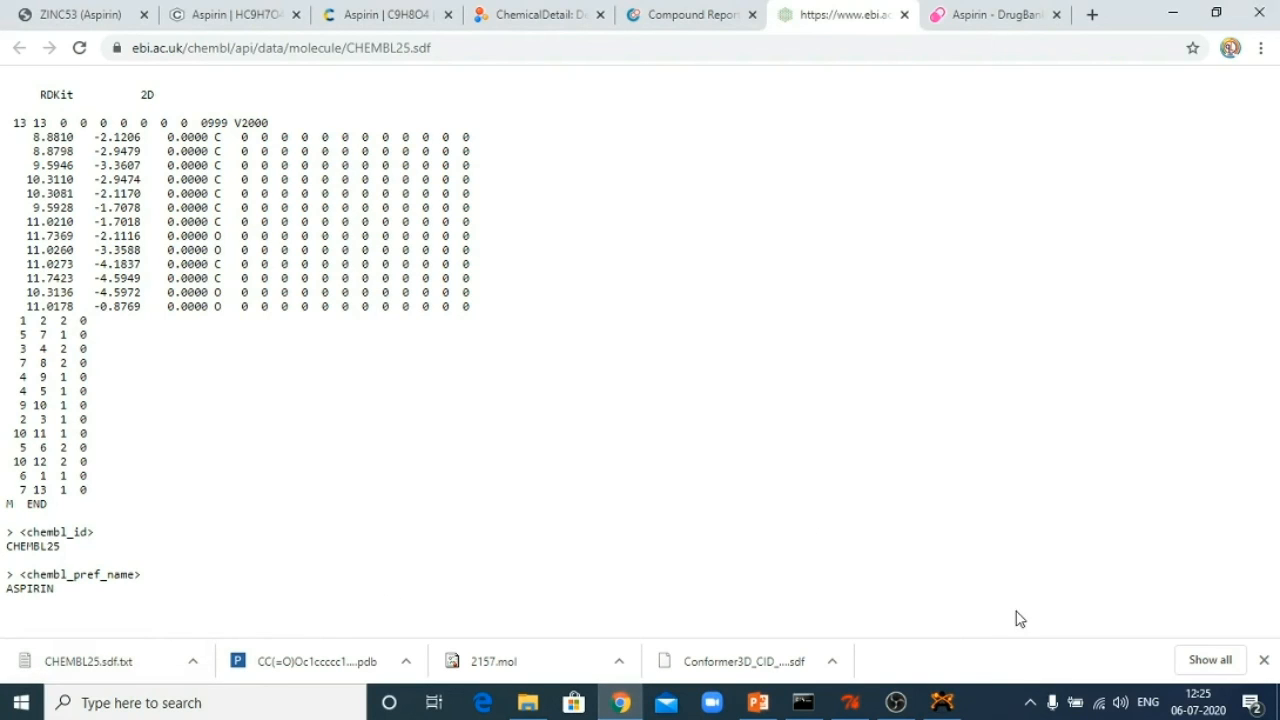
click(942, 703)
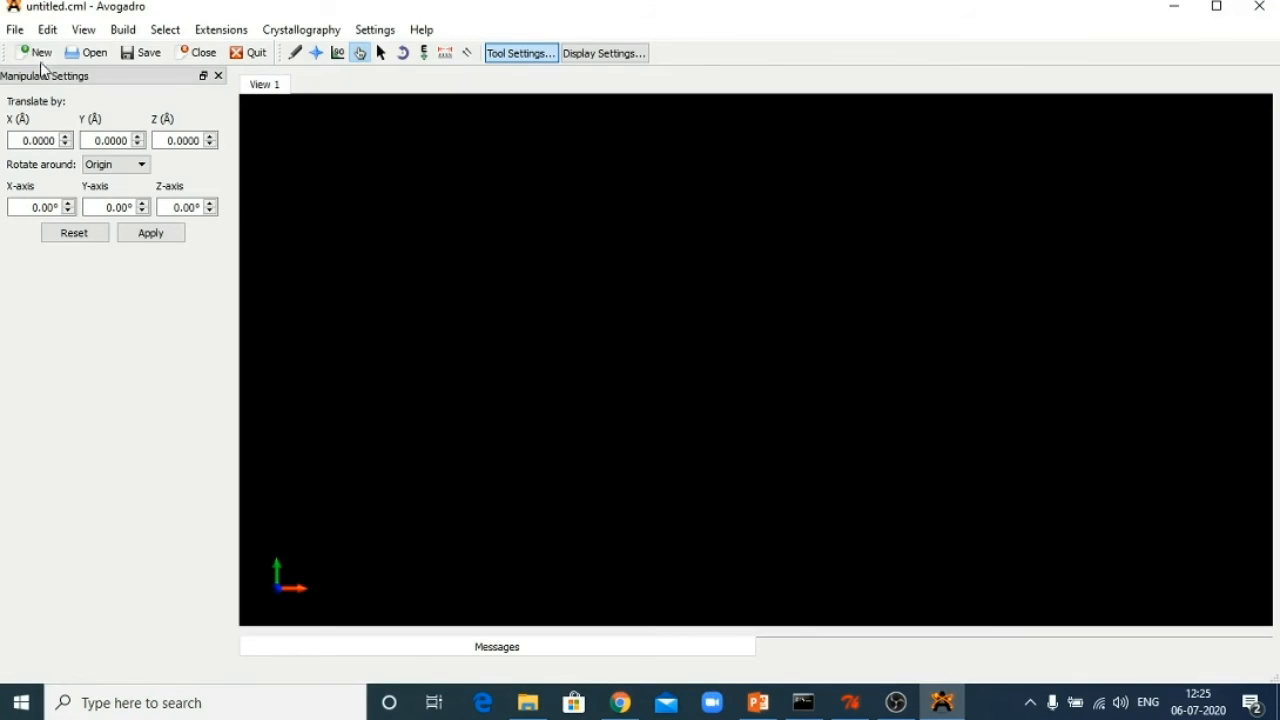
click(16, 30)
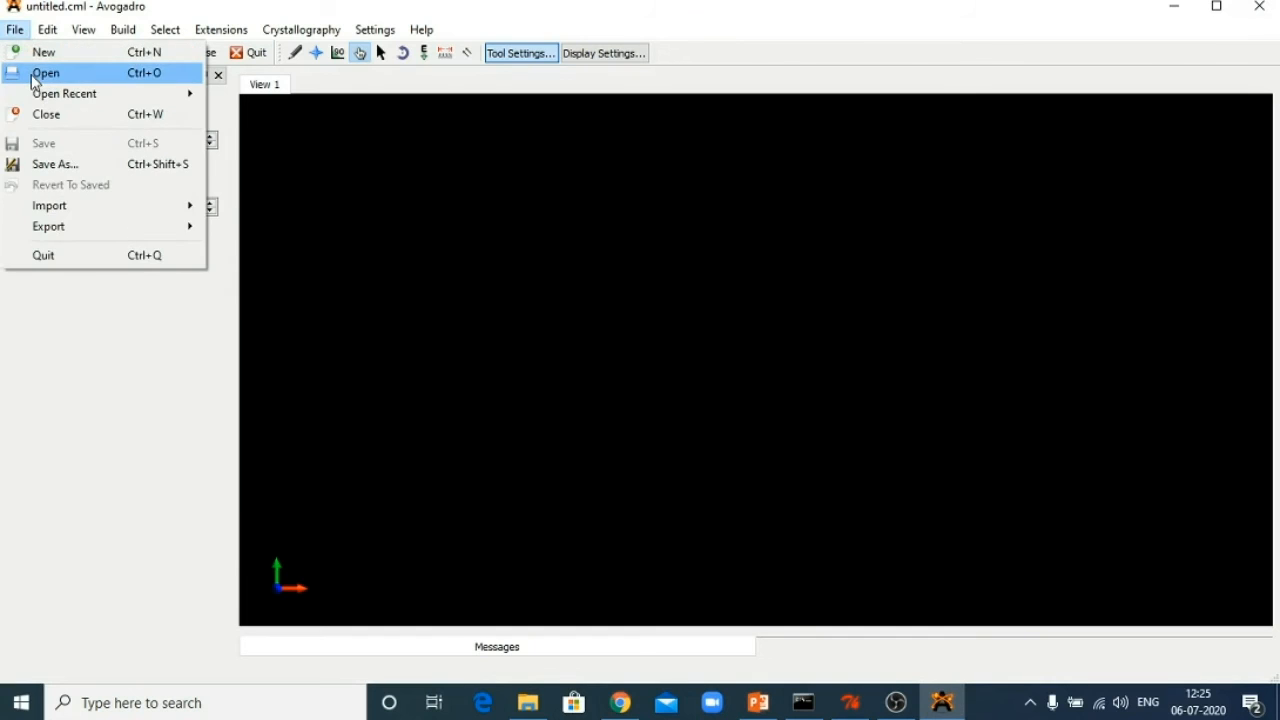
click(34, 80)
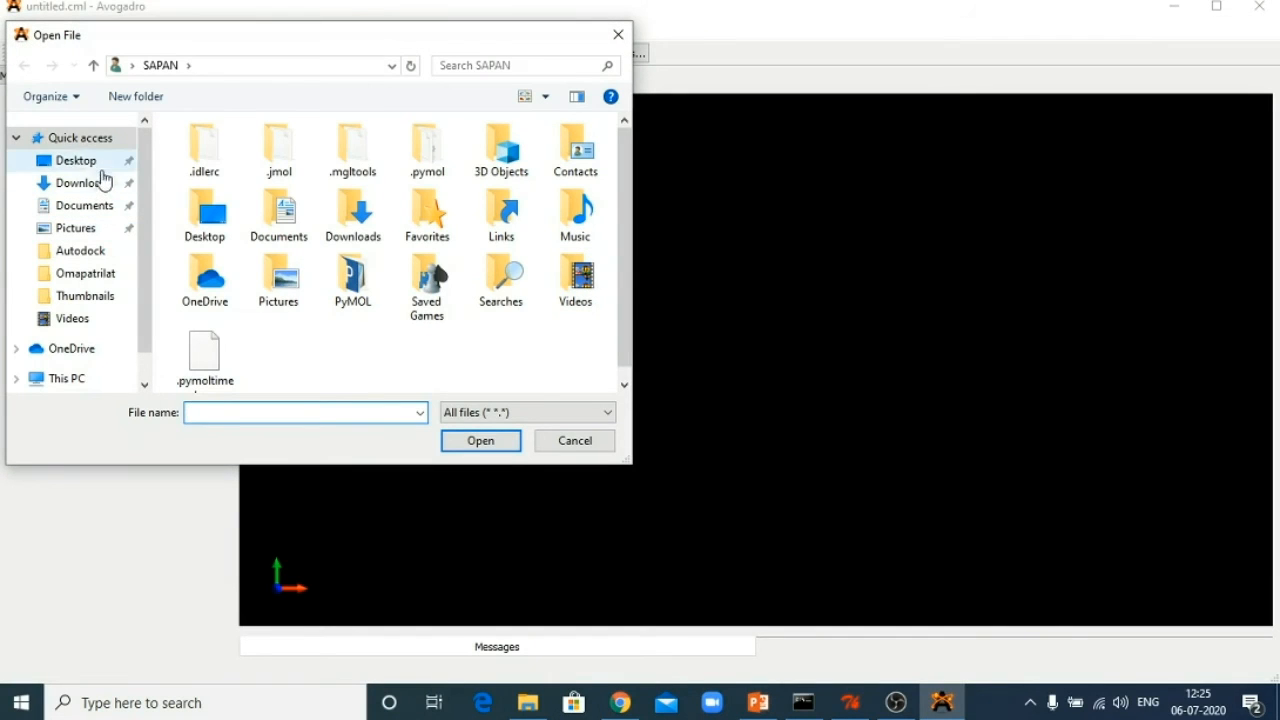
click(92, 182)
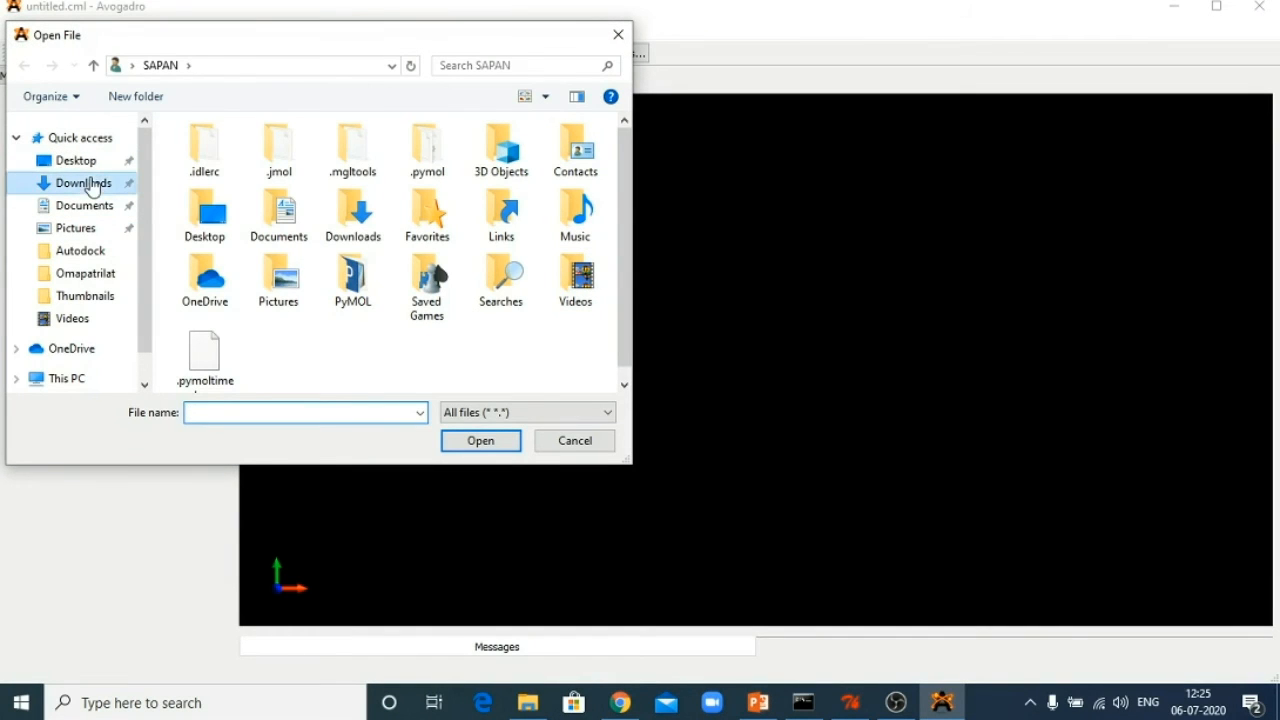
click(494, 418)
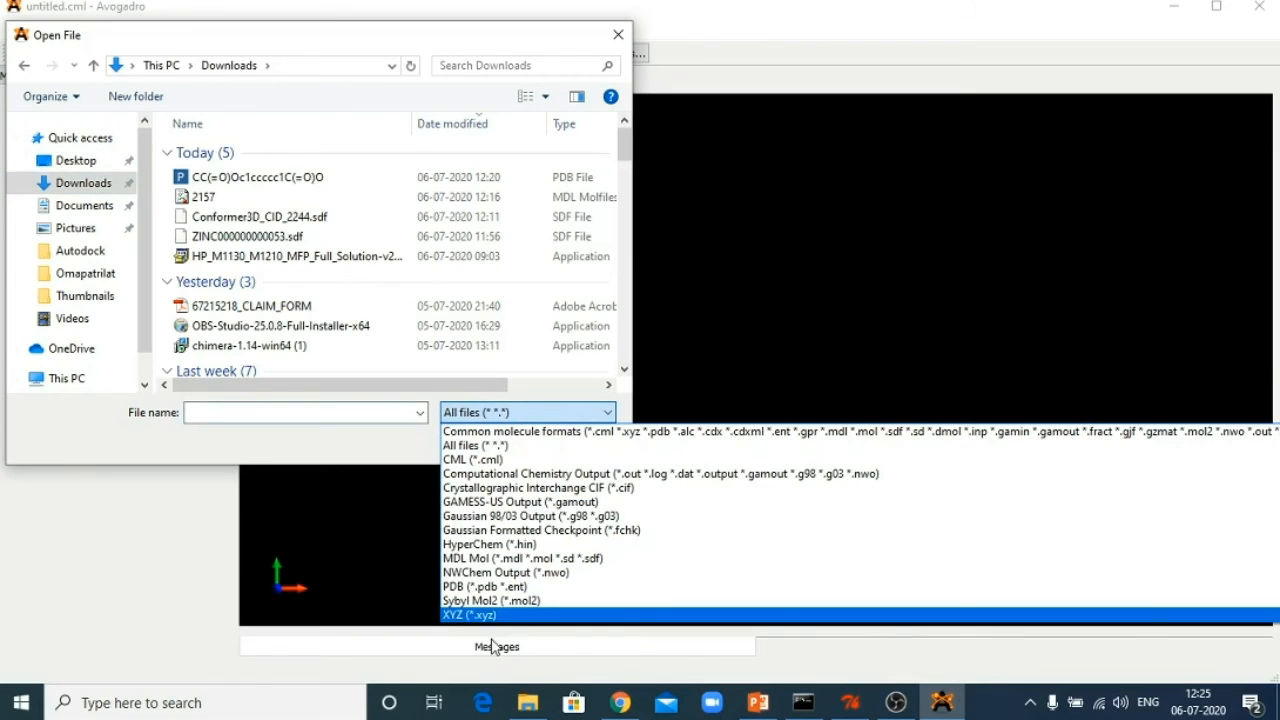
click(472, 446)
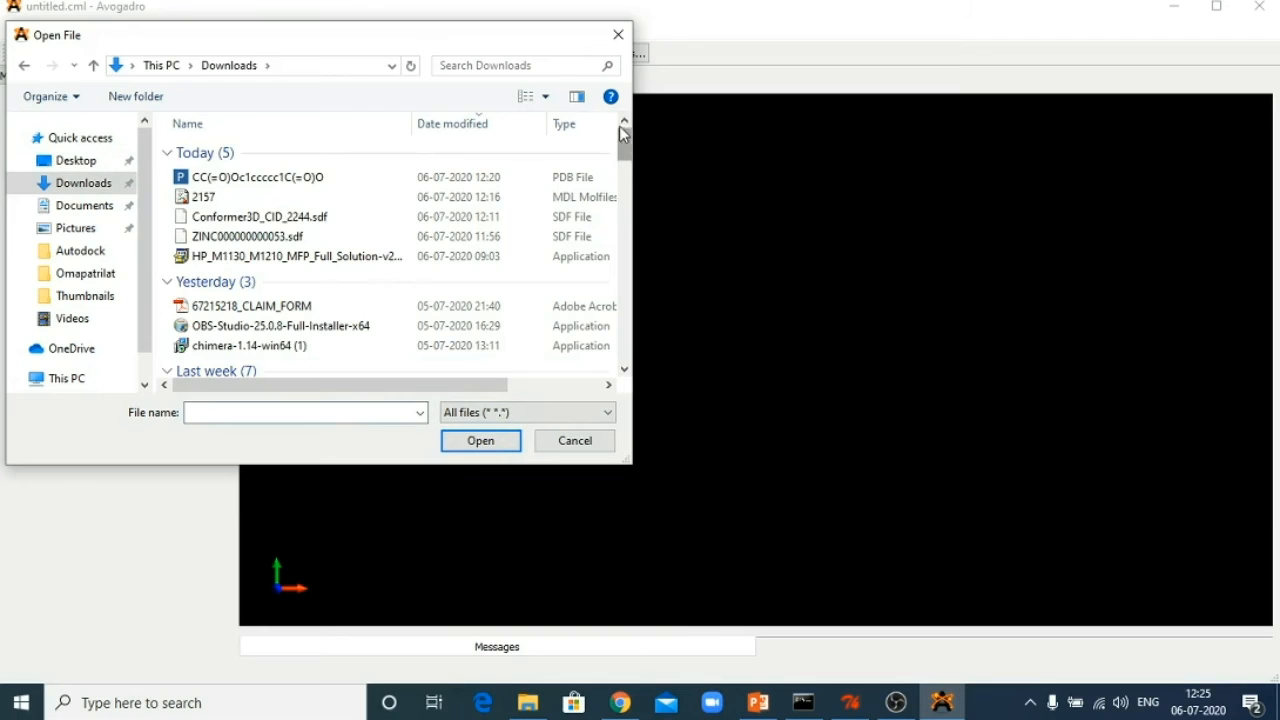
mouse_move(624, 135)
mouse_down()
mouse_move(623, 180)
mouse_move(623, 145)
mouse_up()
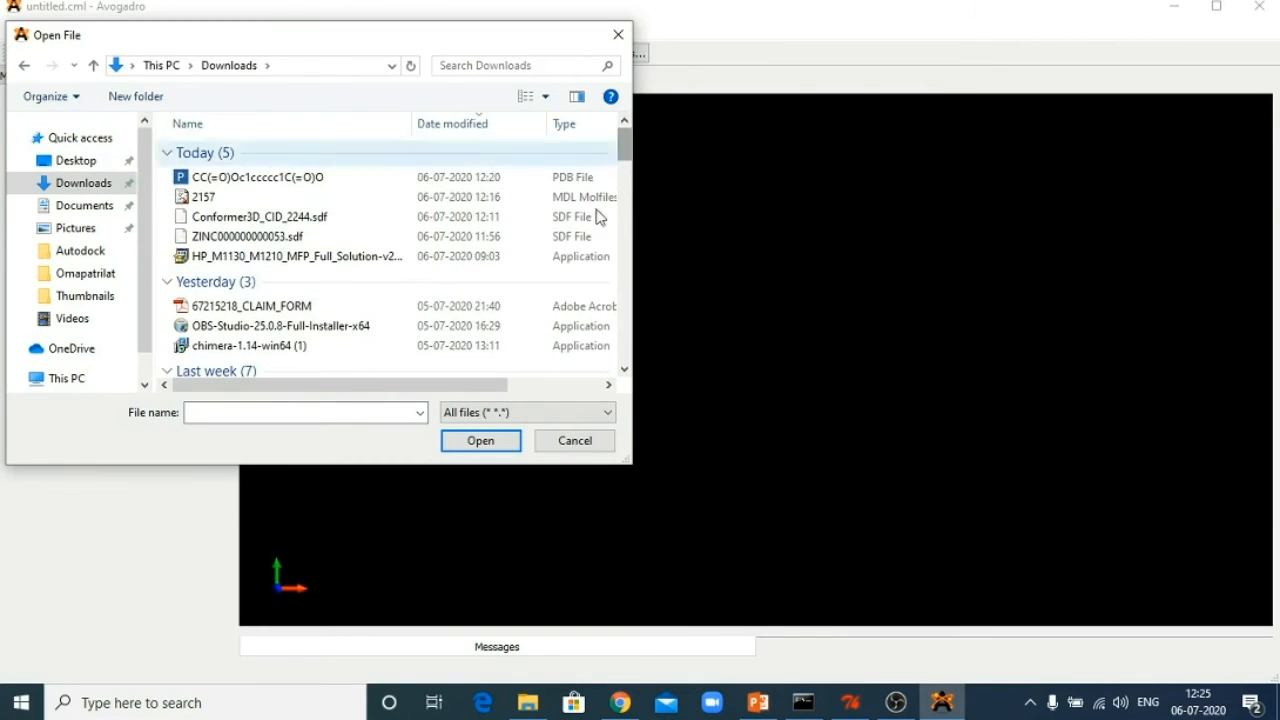
click(575, 444)
Switch to Chrome and save the raw molfile page to the Desktop again as CHEMBL25.sdf, replacing the existing copy.
click(620, 703)
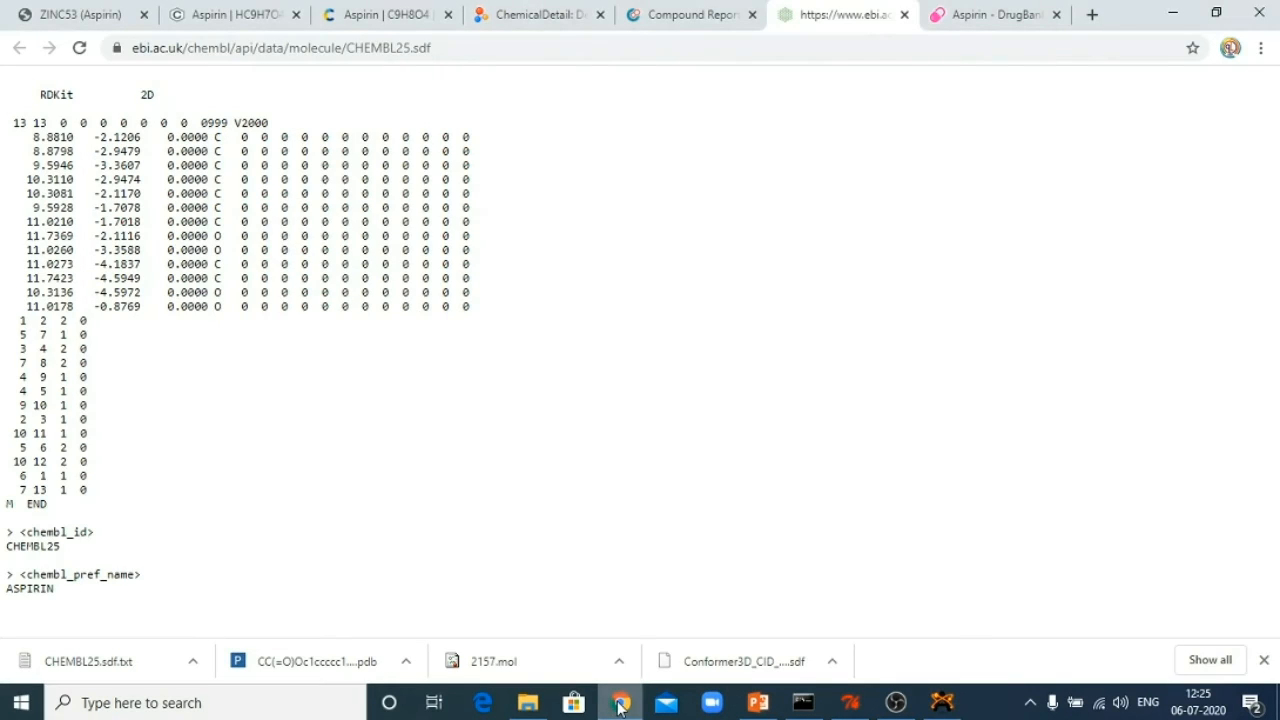
right_click(388, 221)
click(430, 314)
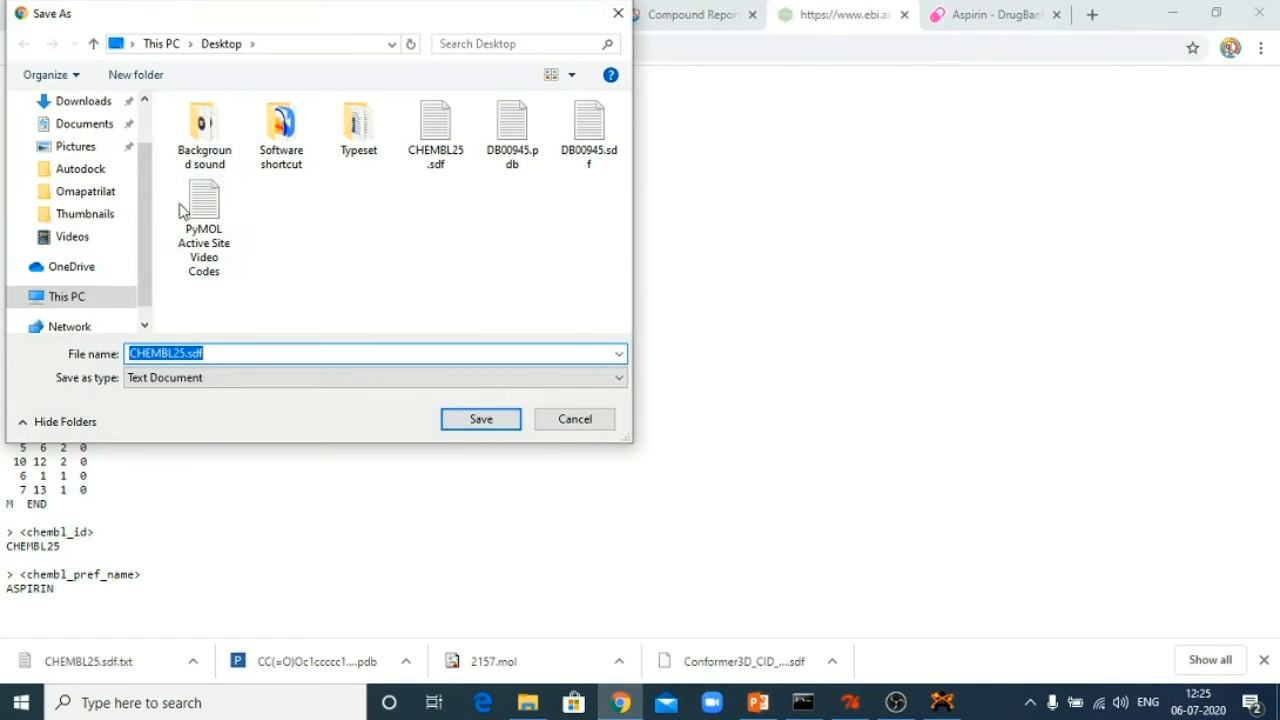
scroll(150, 194, up, 1)
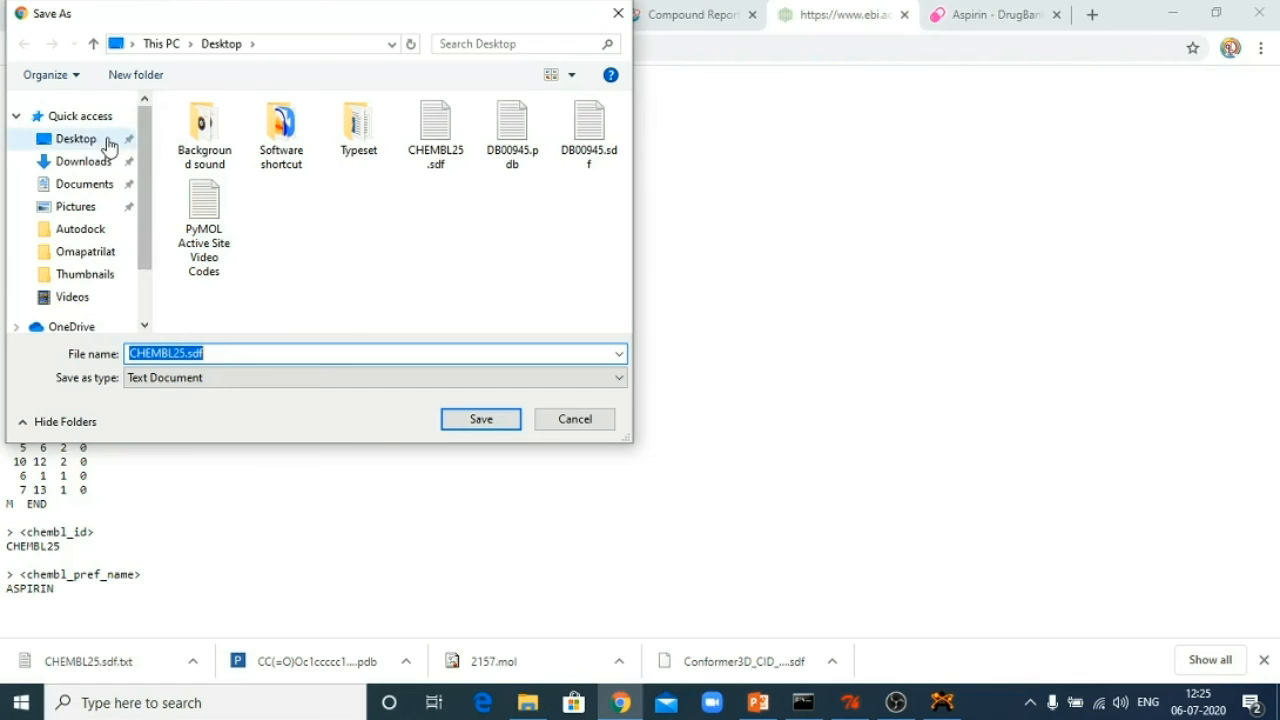
click(108, 145)
click(505, 420)
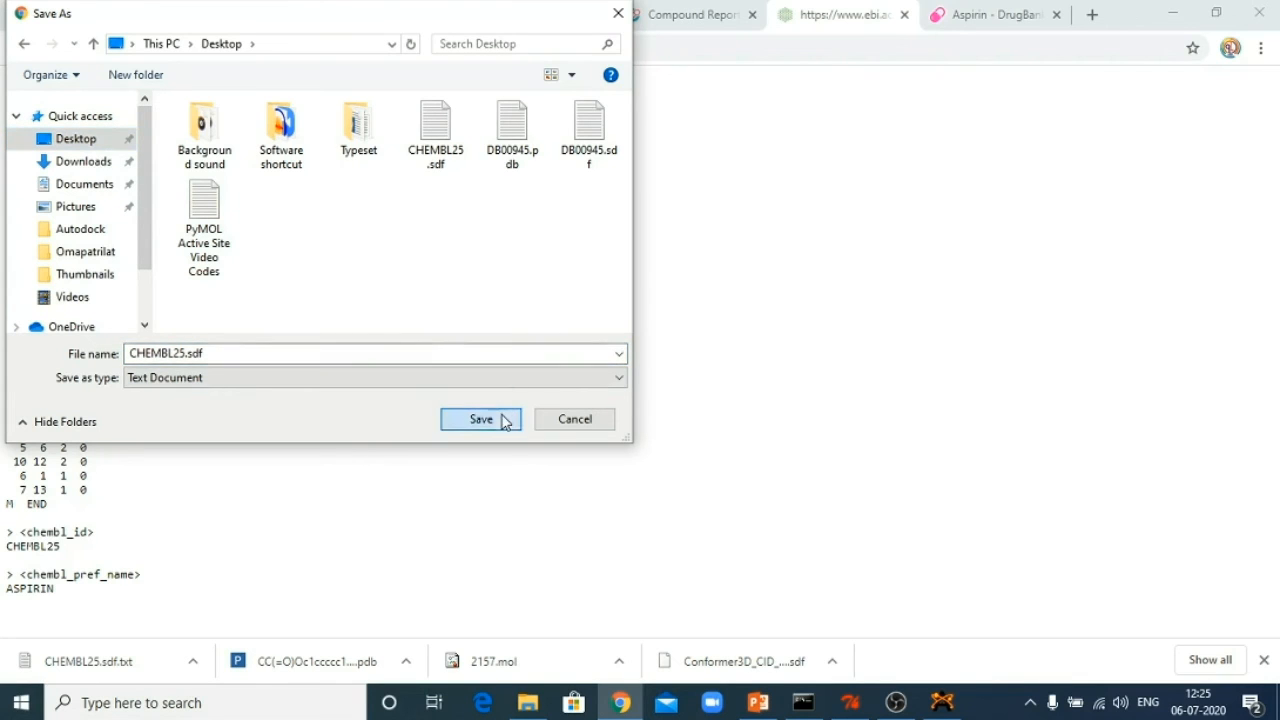
click(707, 357)
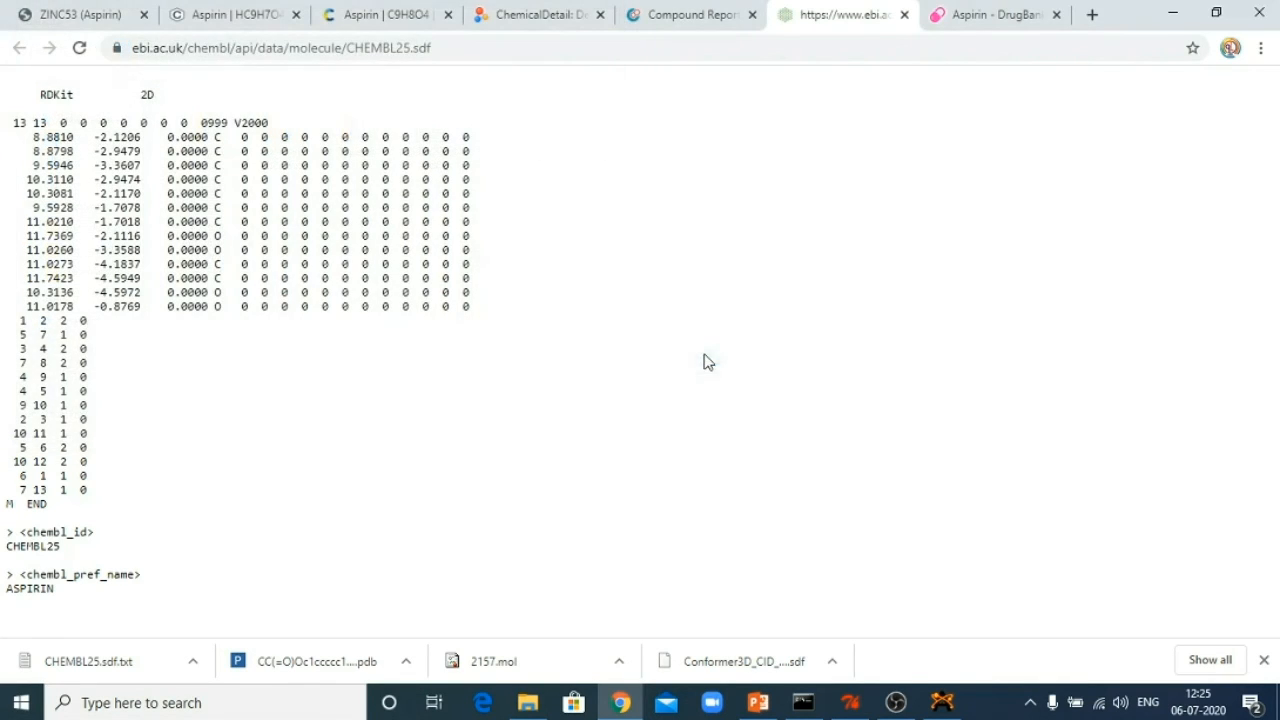
Switch to Avogadro and try to open the CHEMBL25.sdf file from the Desktop.
click(945, 703)
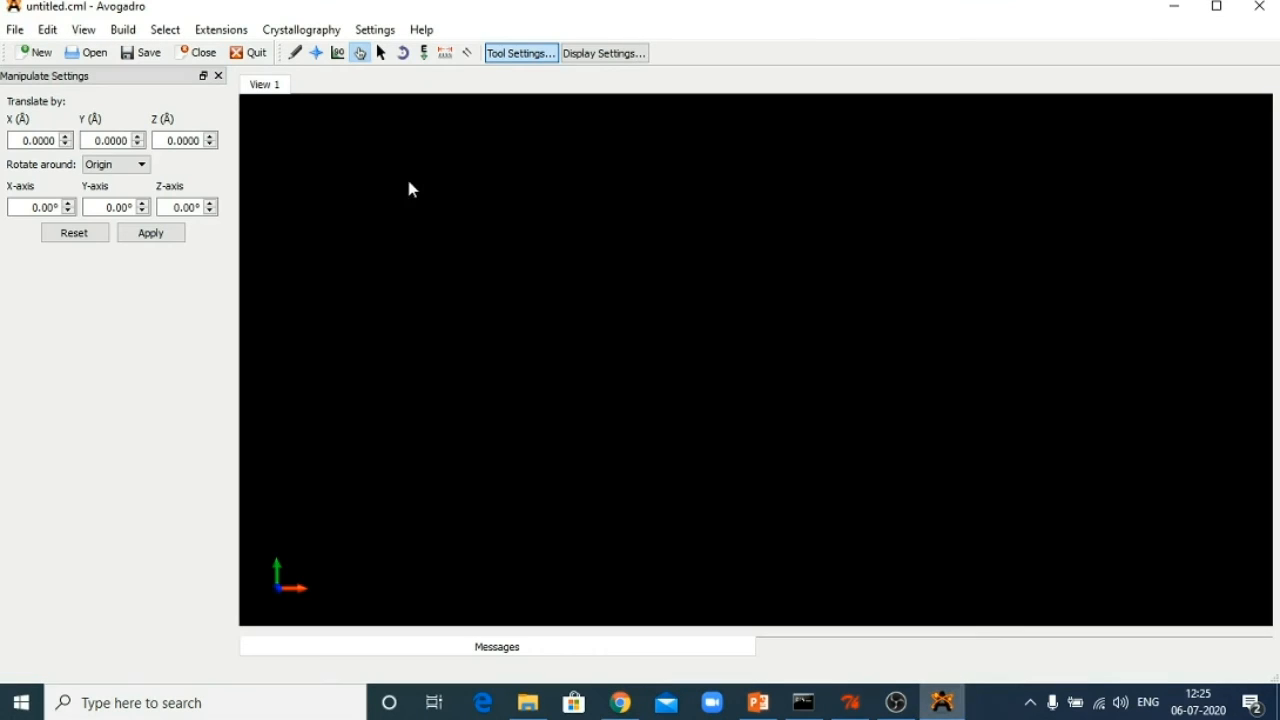
click(15, 30)
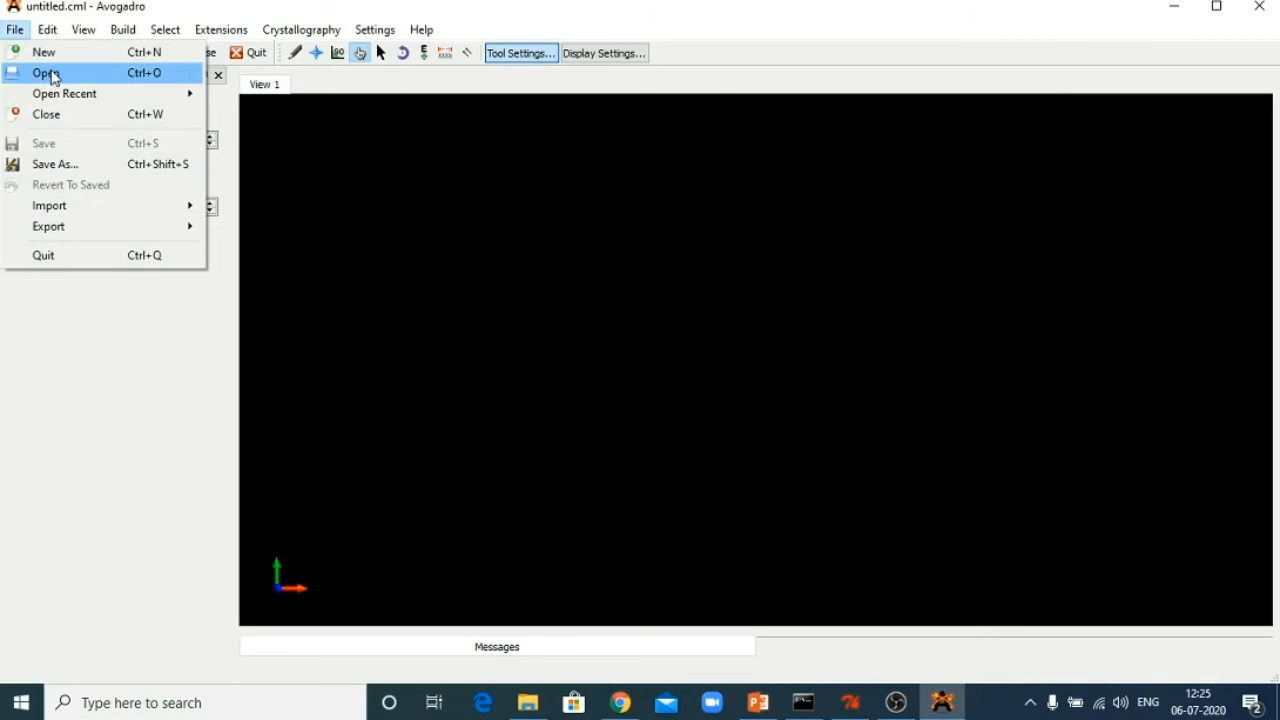
click(50, 71)
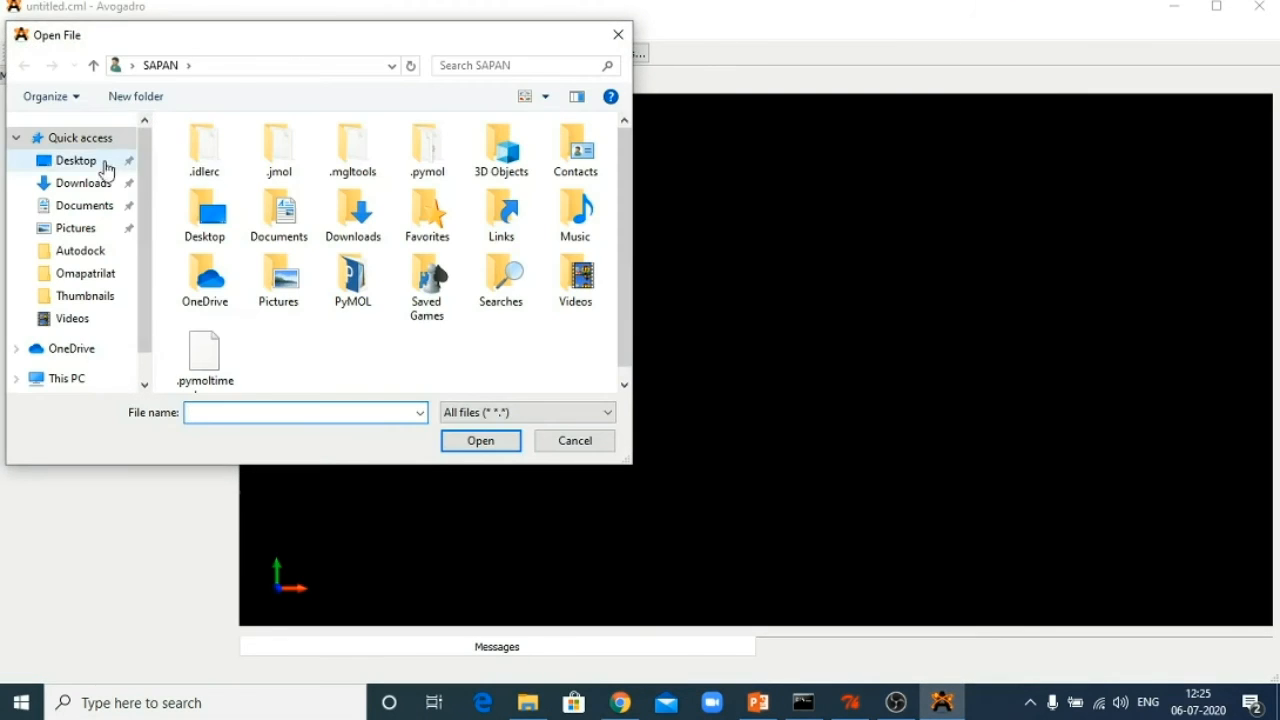
click(90, 166)
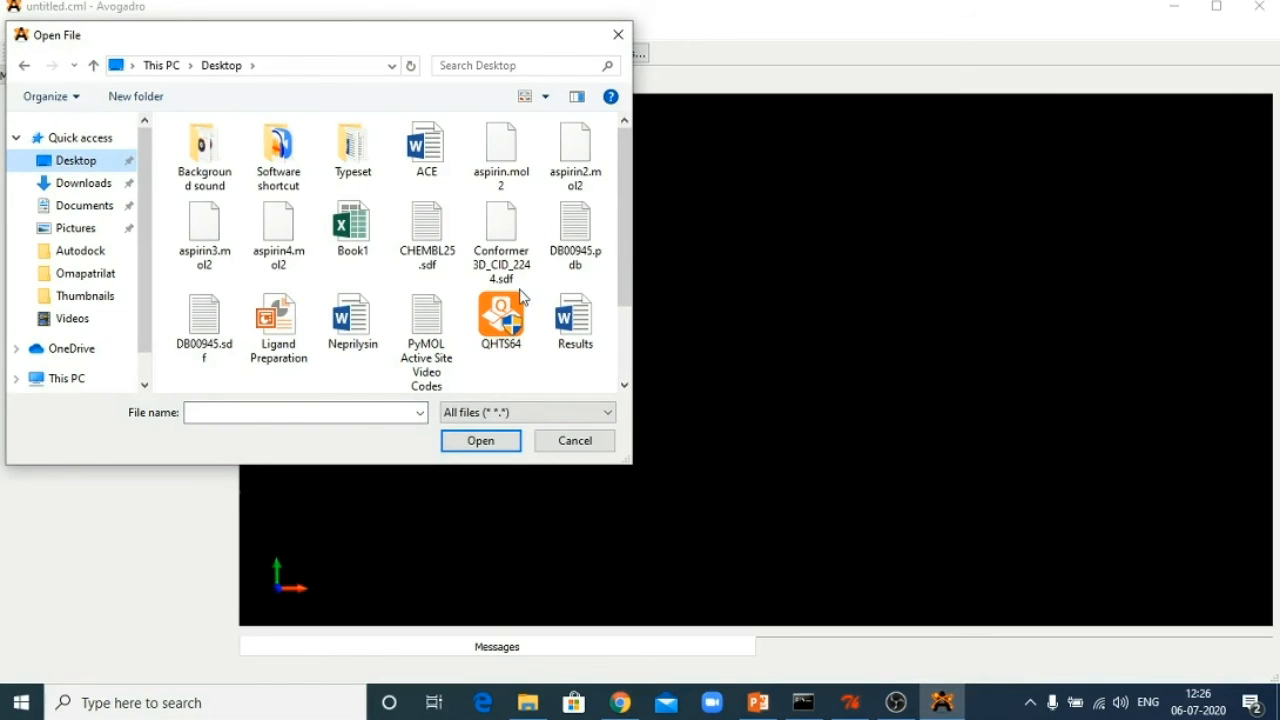
click(427, 232)
click(495, 448)
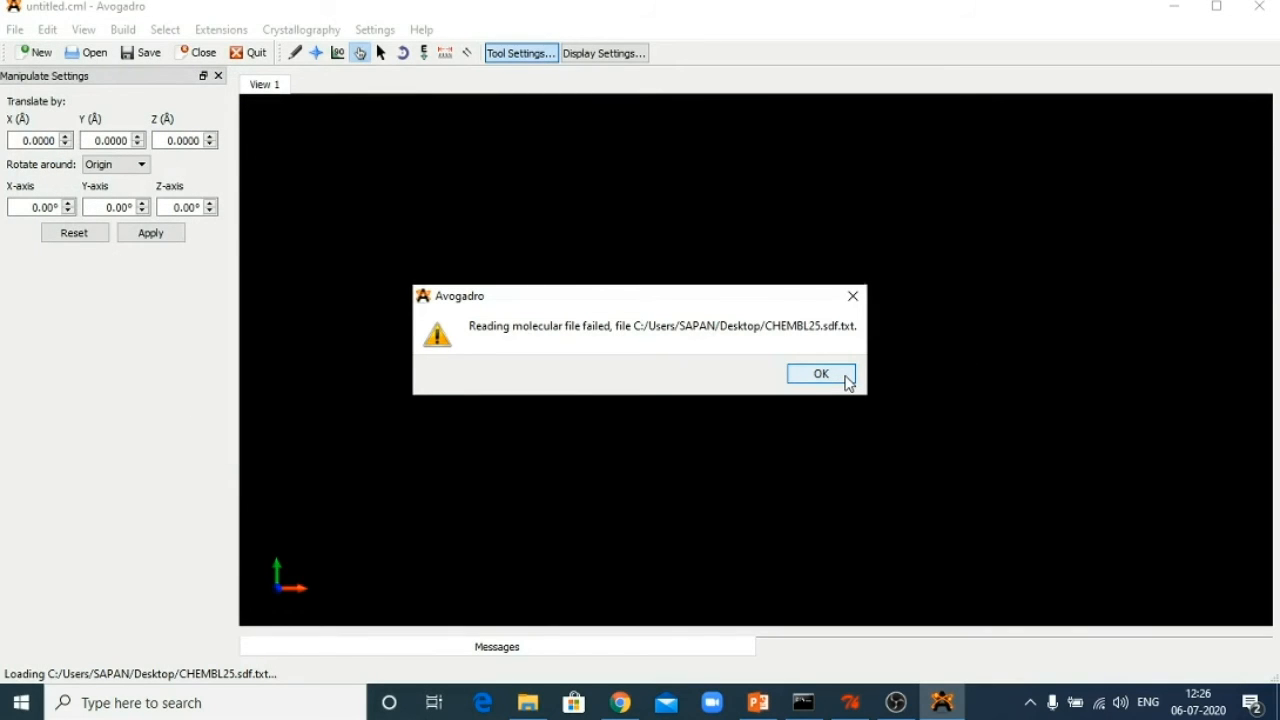
click(821, 374)
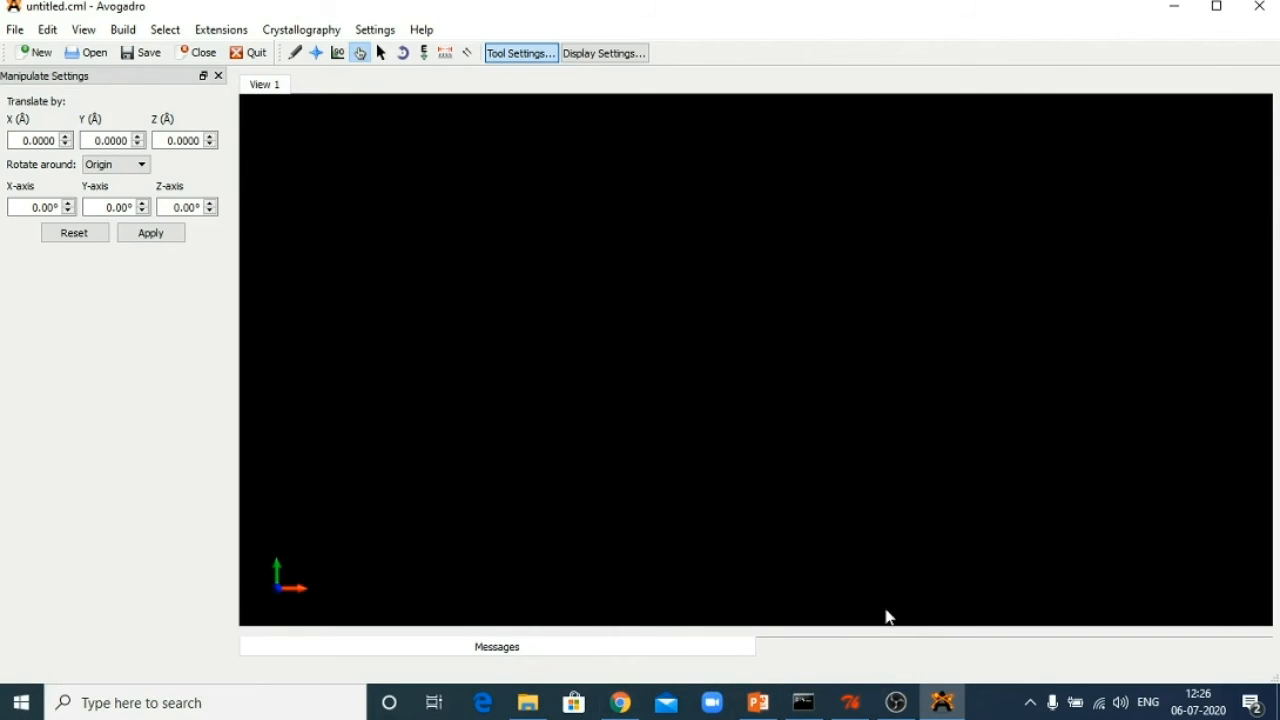
Switch to Chrome, close the raw molfile page, and copy the canonical SMILES from the CHEMBL25 report card.
click(620, 703)
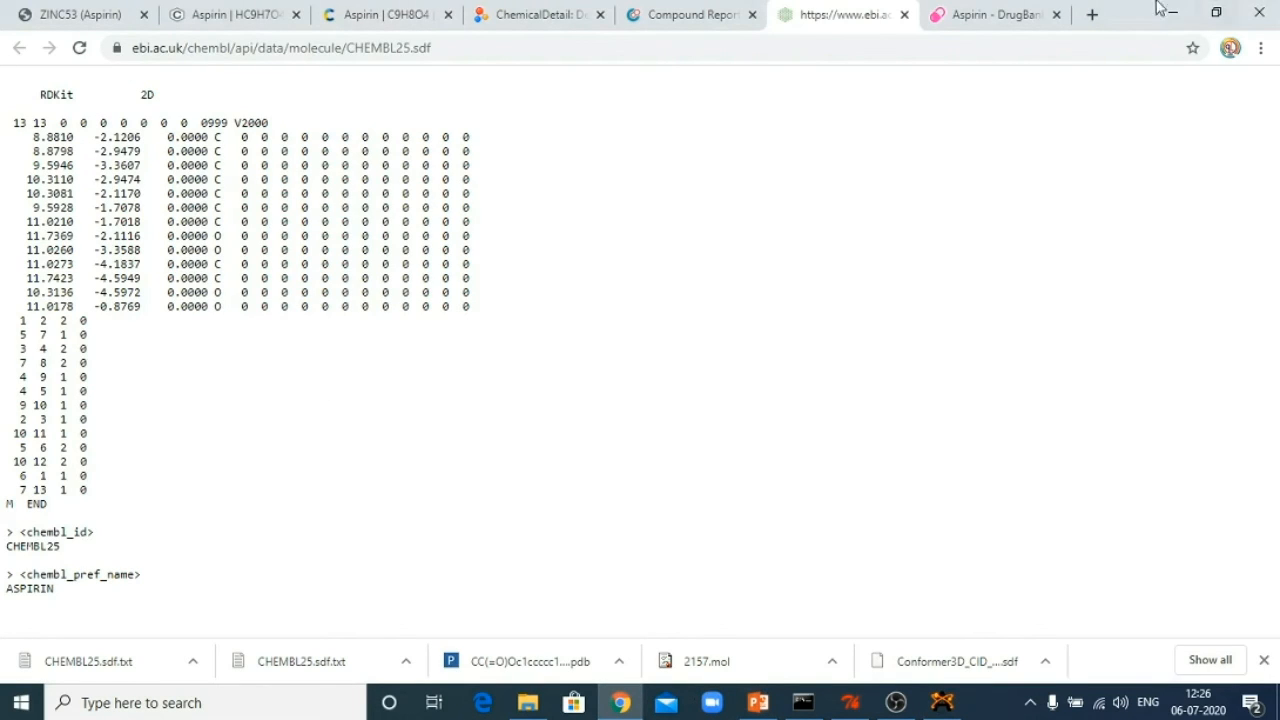
click(904, 15)
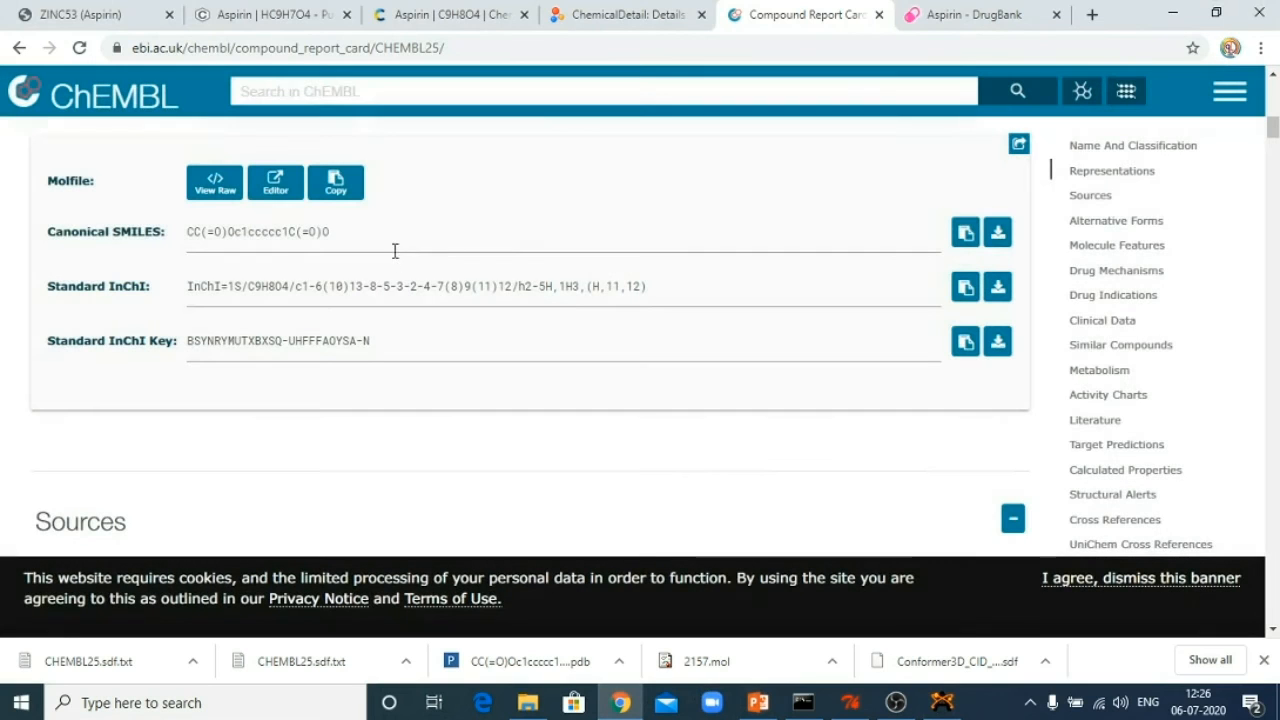
drag(188, 231, 347, 213)
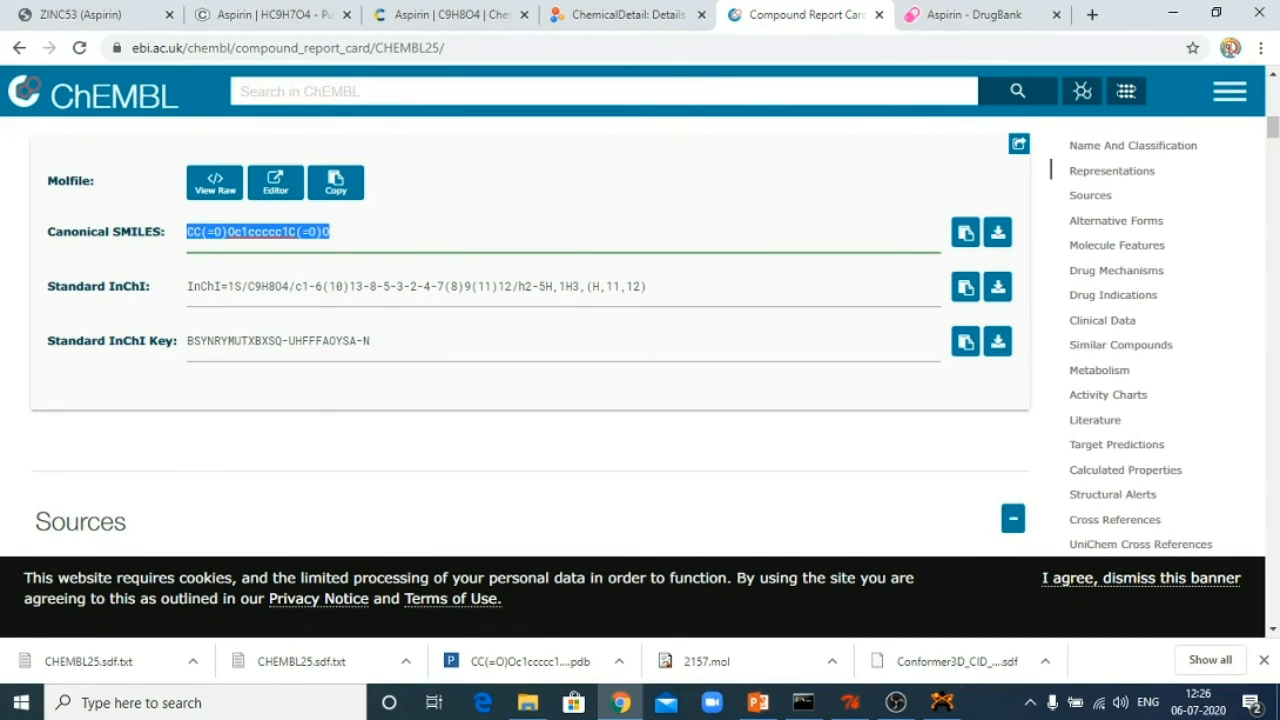
Switch to Avogadro and insert the copied SMILES fragment CC(=O)Oc1ccccc1C(=O)O to build the molecule.
click(942, 702)
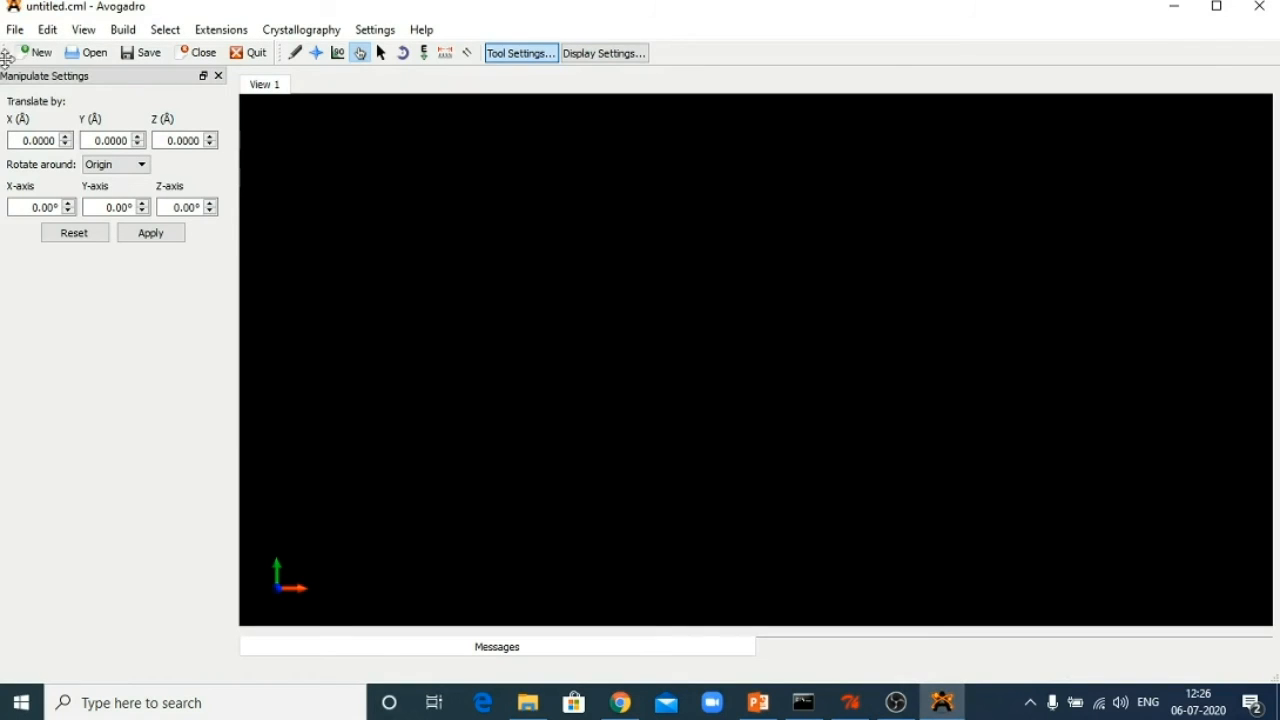
click(21, 29)
mouse_move(123, 29)
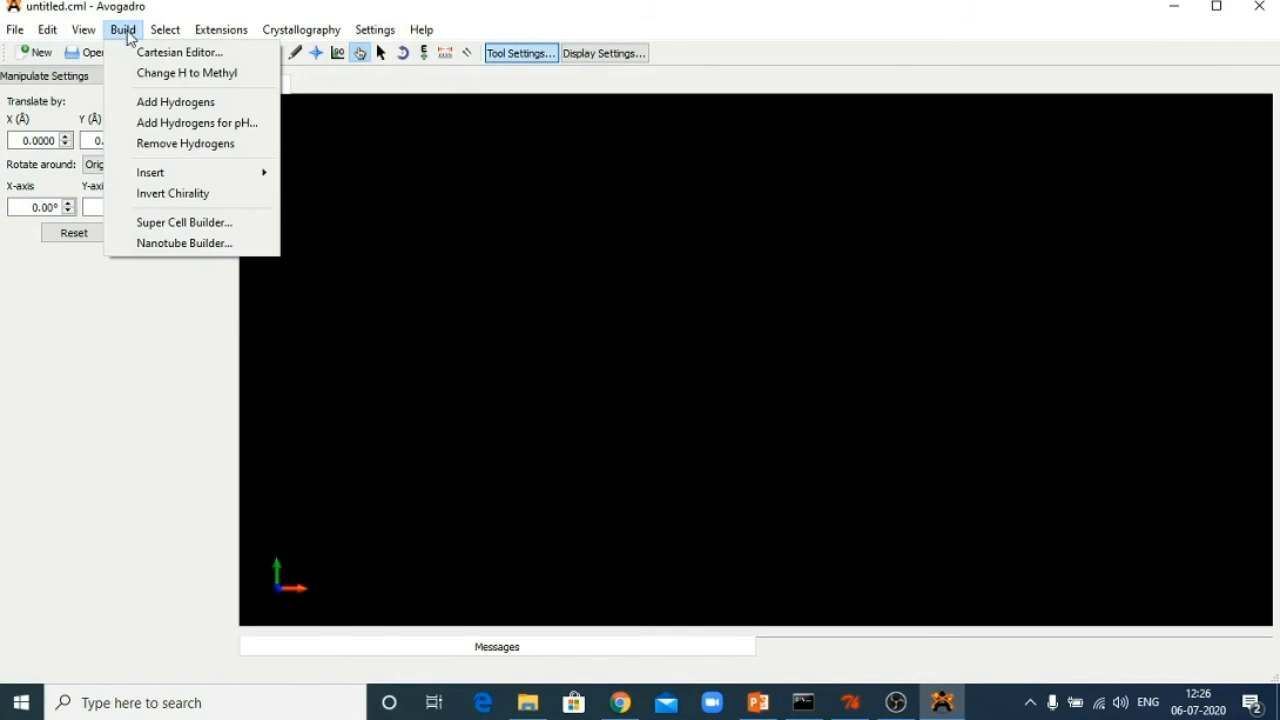
mouse_move(177, 174)
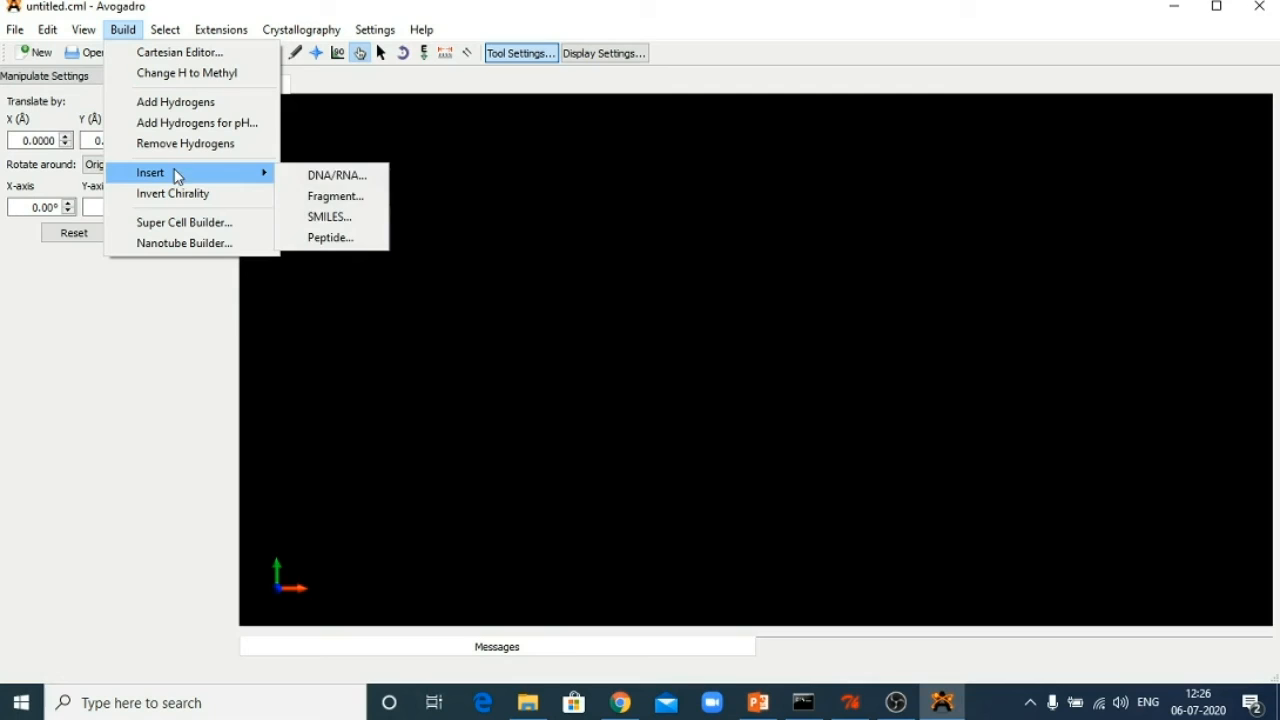
click(331, 216)
key(ctrl+c)
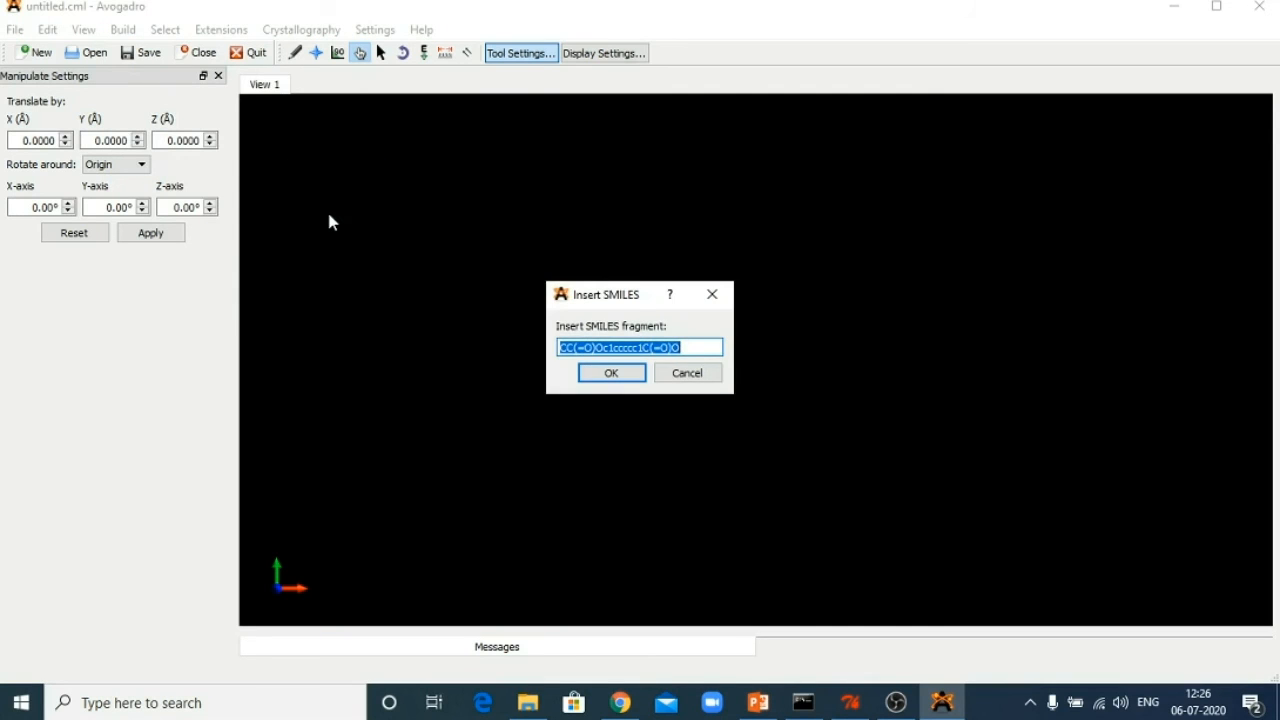
key(BackSpace)
key(ctrl+v)
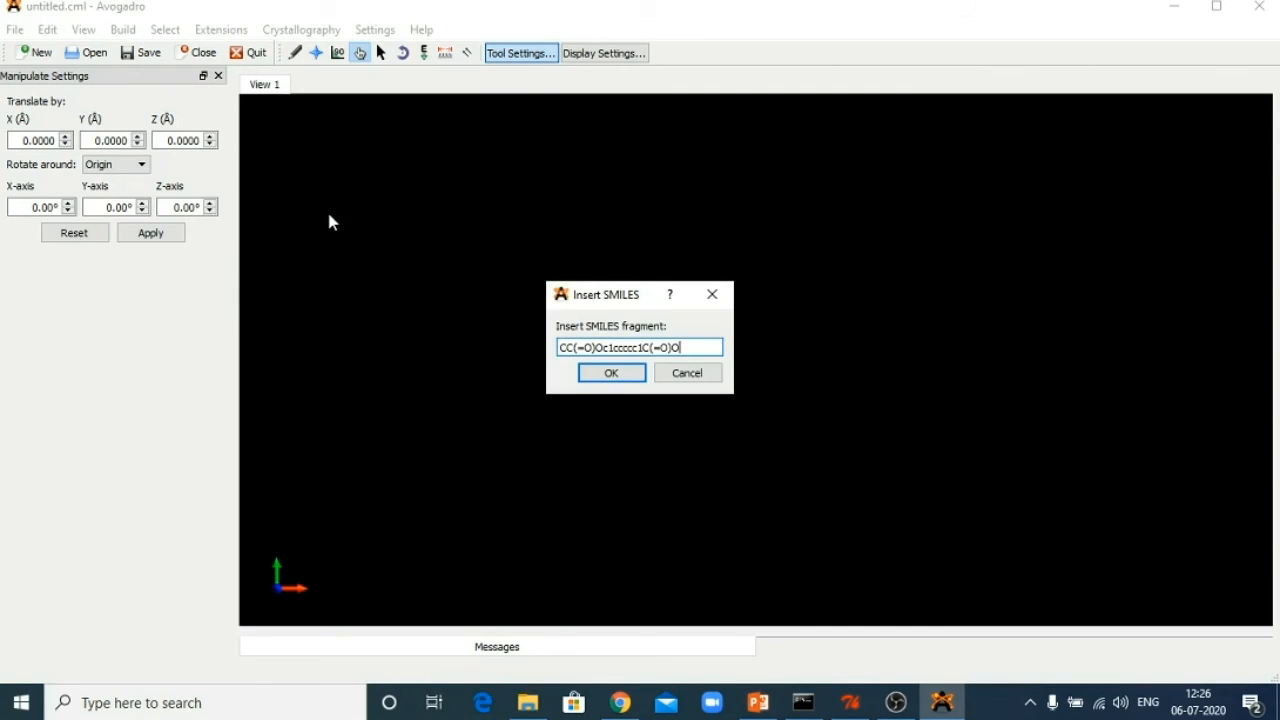
click(607, 374)
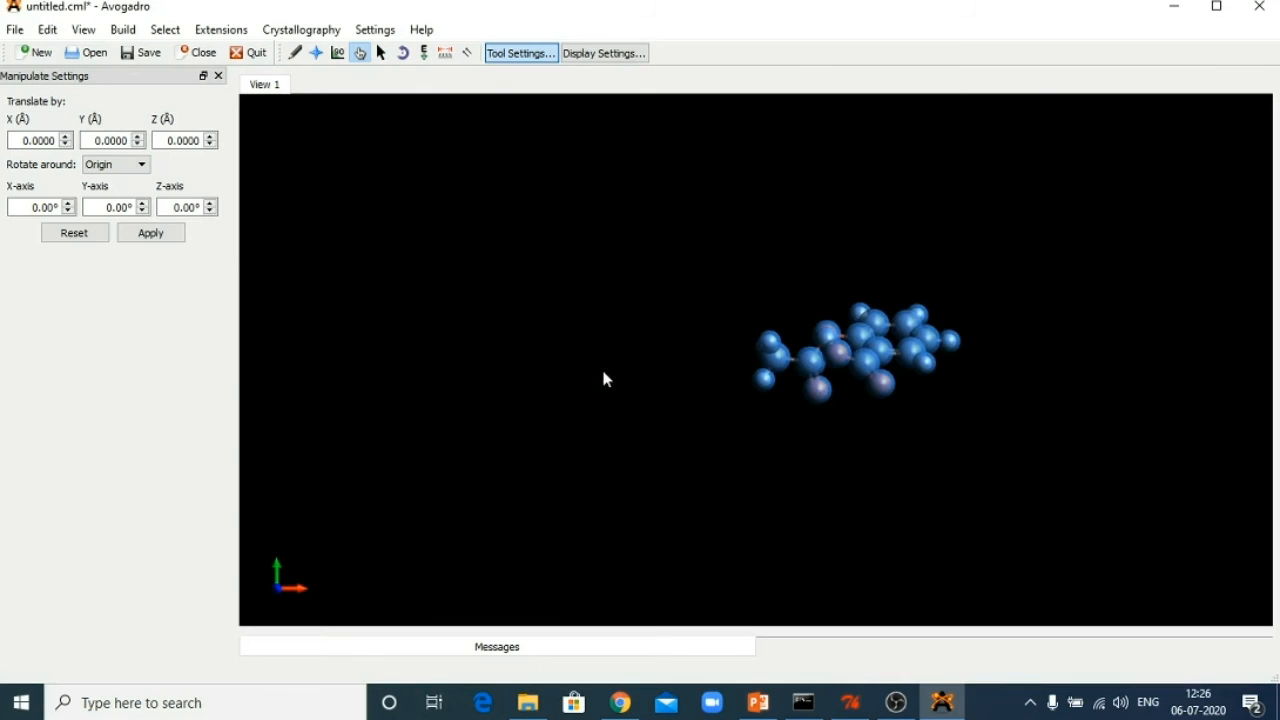
Save the built molecule to the Desktop as aspirin5 in Sybyl Mol2 format.
drag(900, 263, 796, 224)
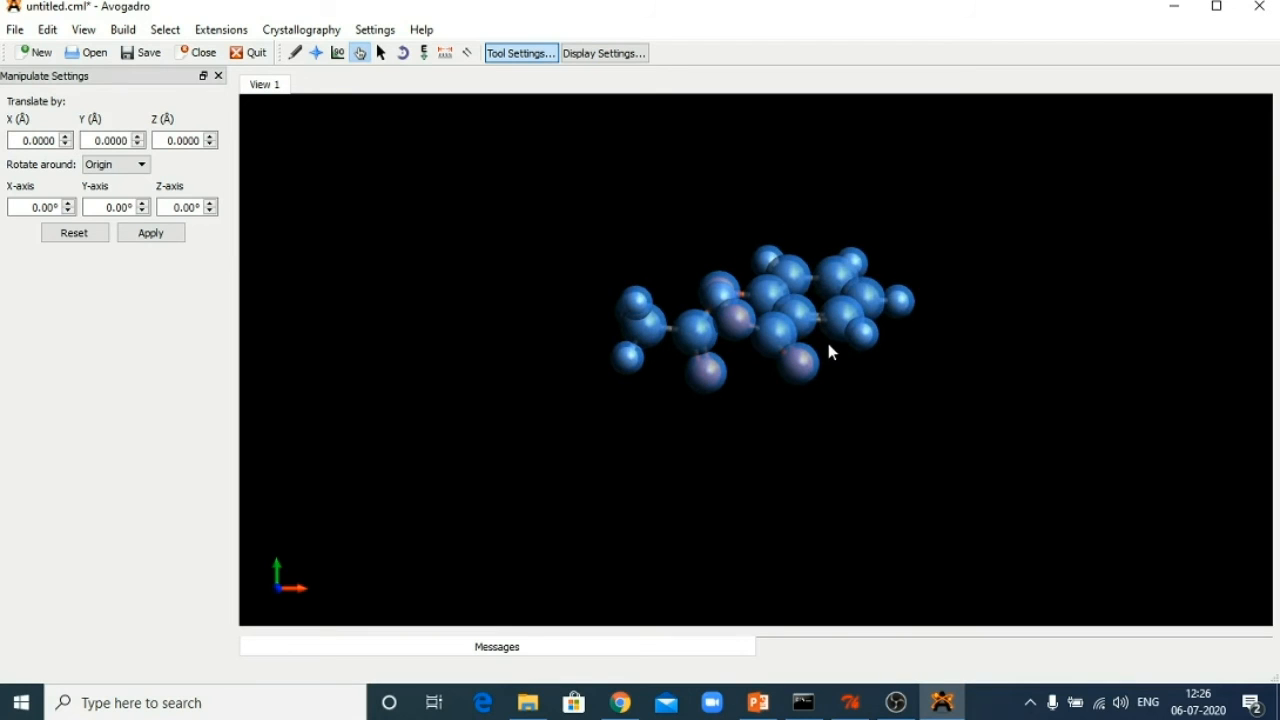
right_drag(829, 346, 669, 153)
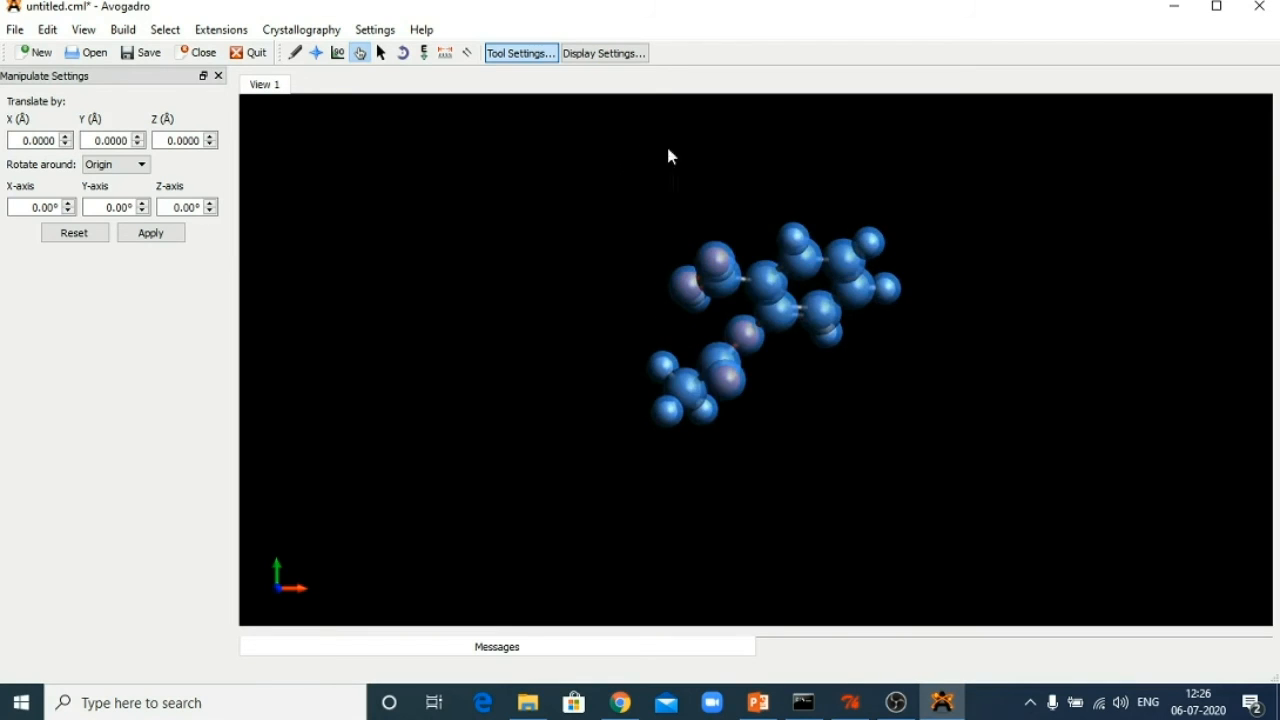
right_drag(819, 315, 761, 227)
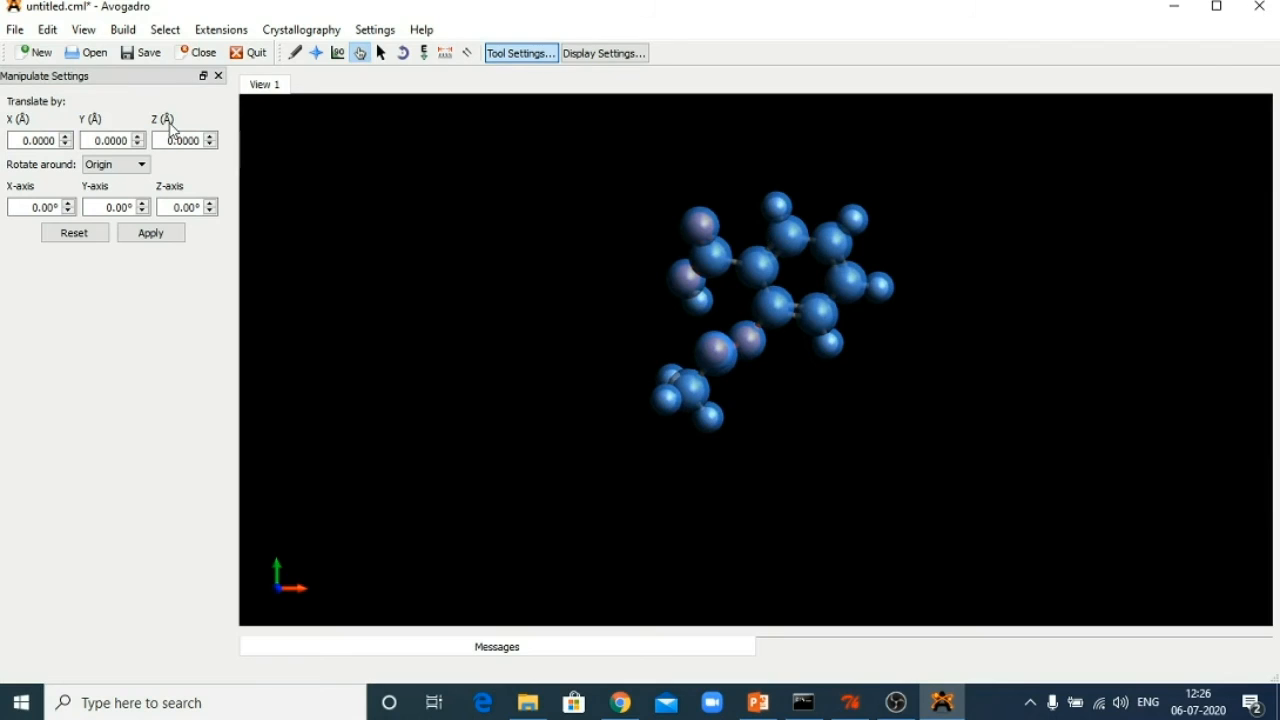
click(10, 31)
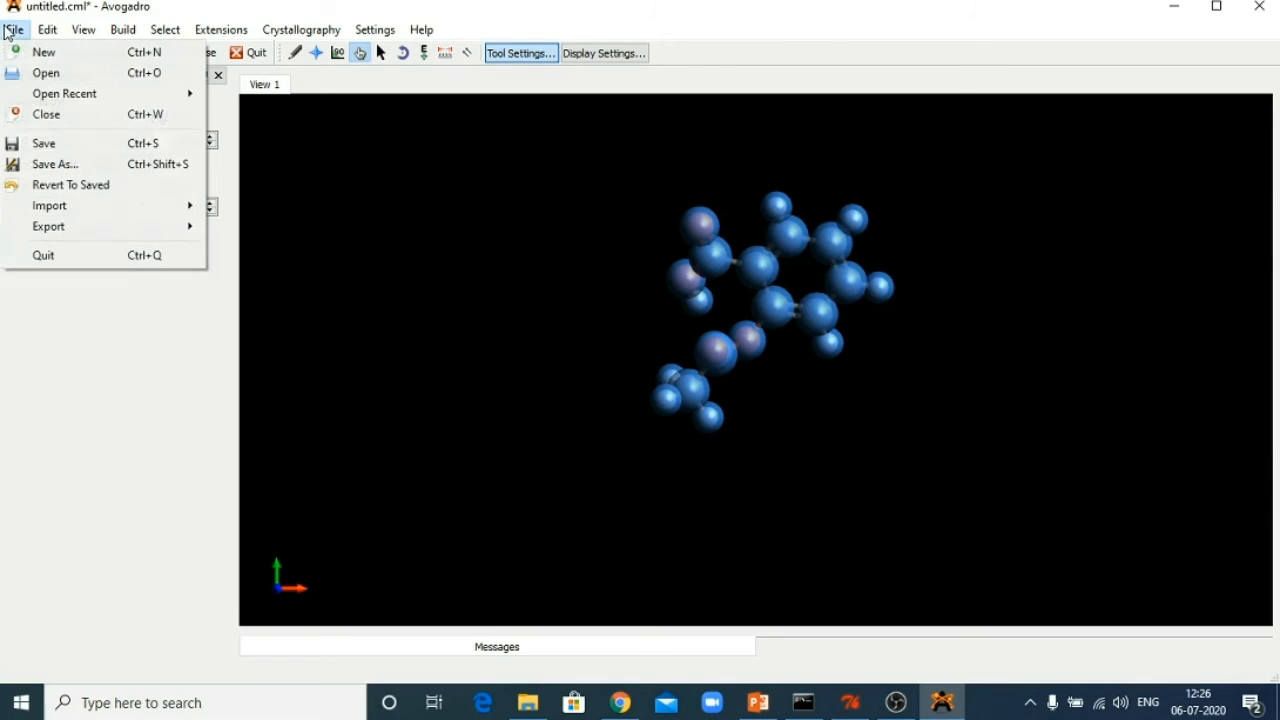
click(36, 164)
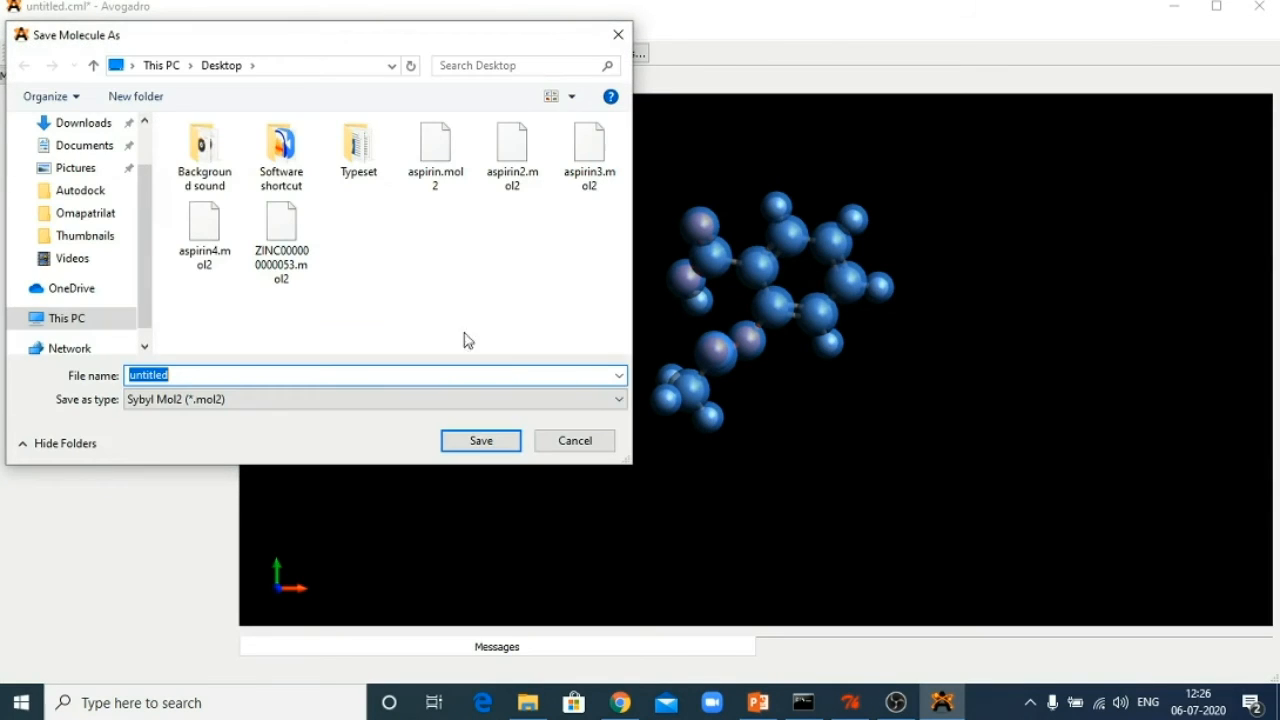
text(as)
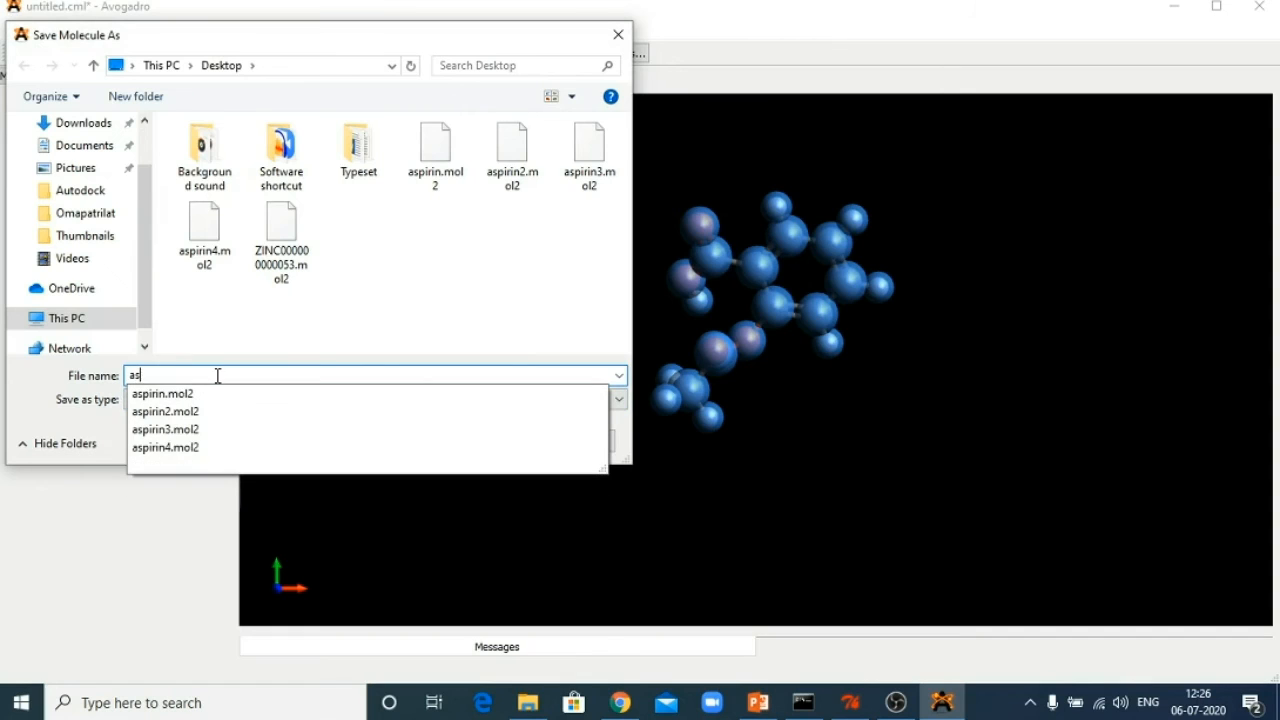
text(pirin5)
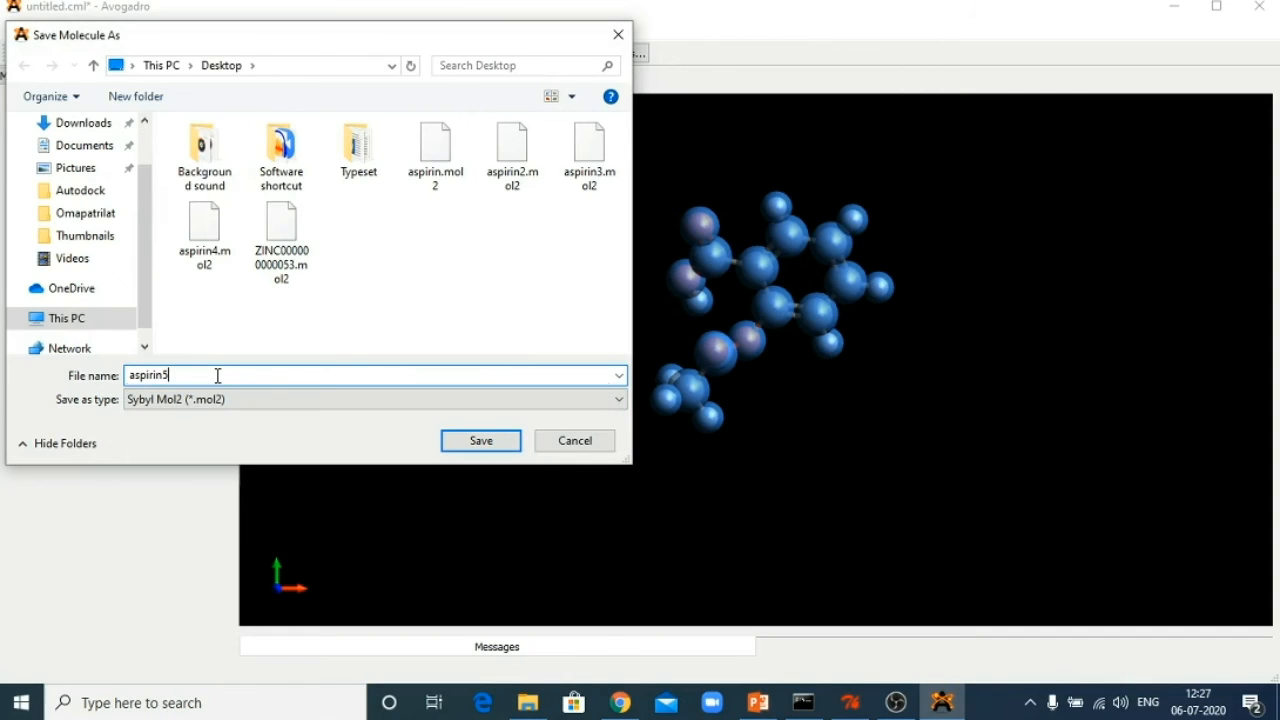
click(490, 444)
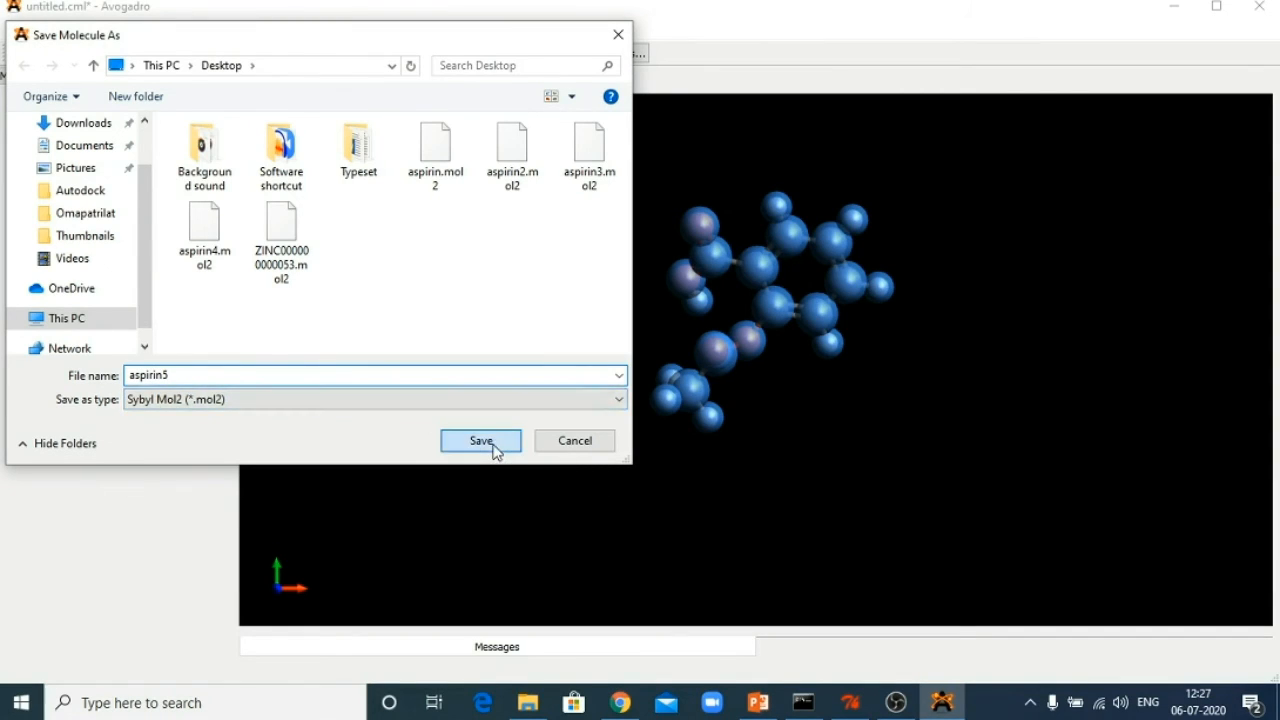
Switch to AutoDockTools and delete both loaded molecules, the SMILES-named one and aspirin4.
click(850, 702)
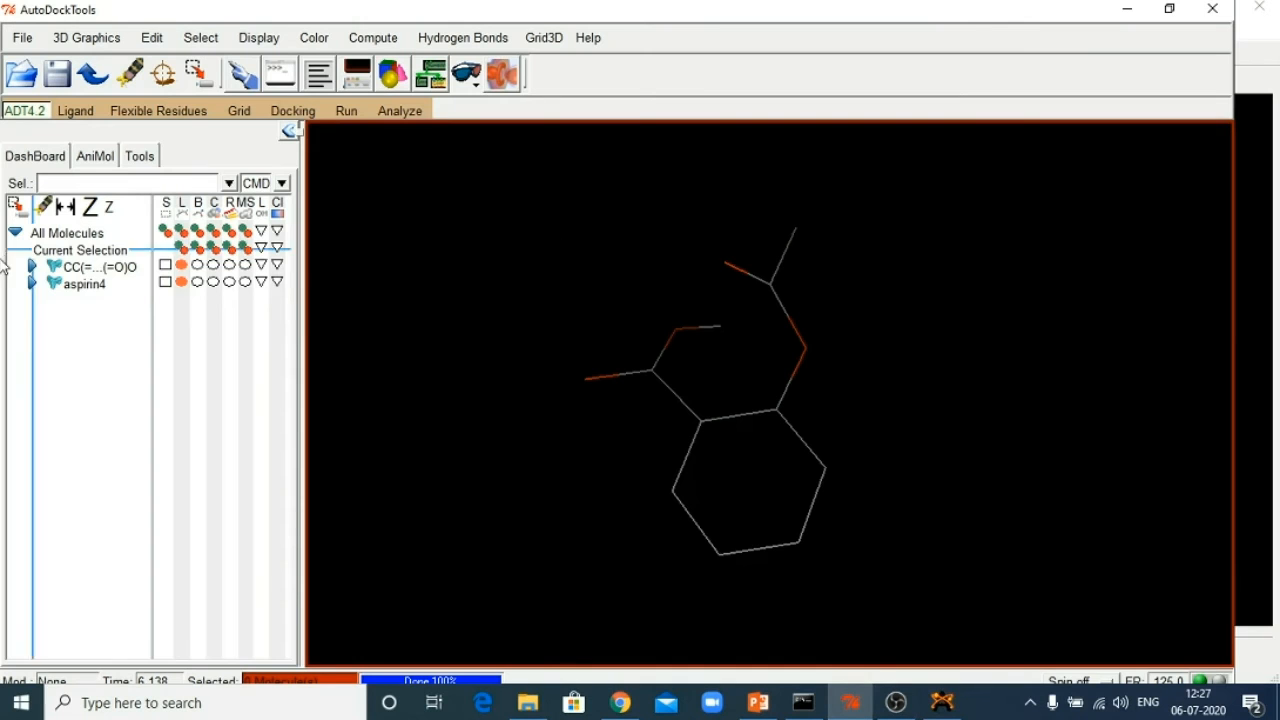
right_click(73, 268)
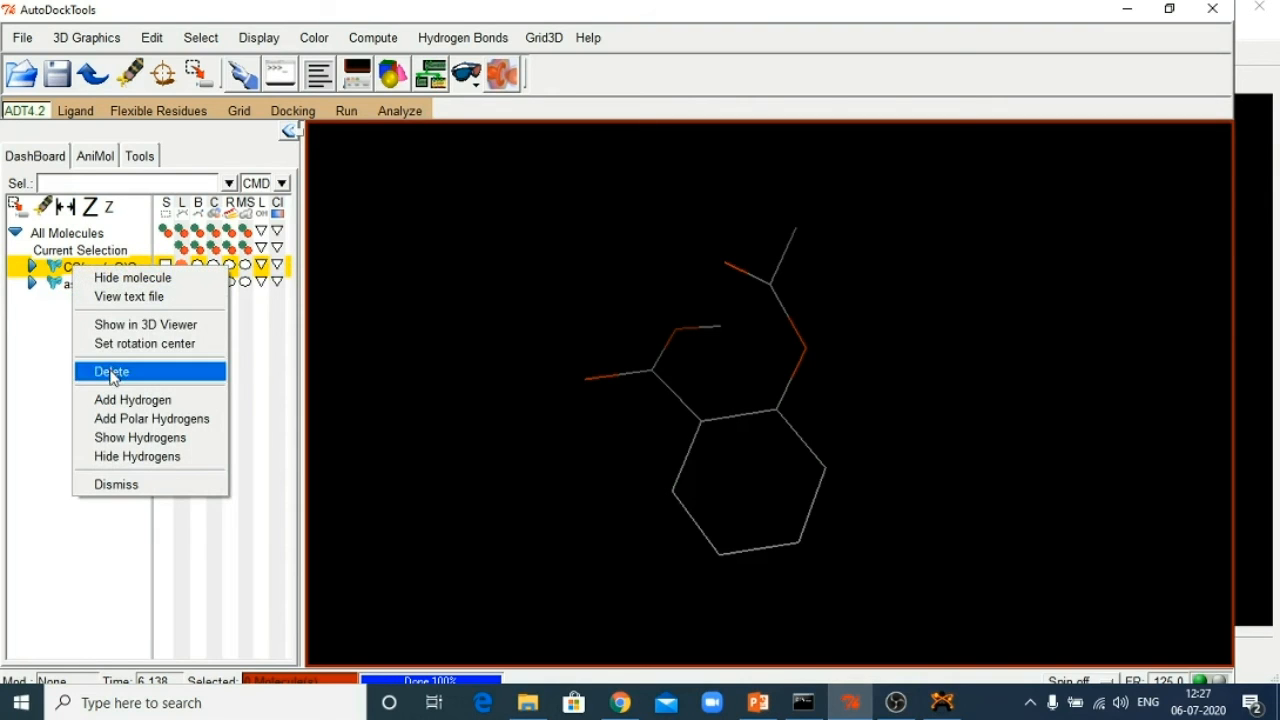
click(111, 372)
right_click(70, 267)
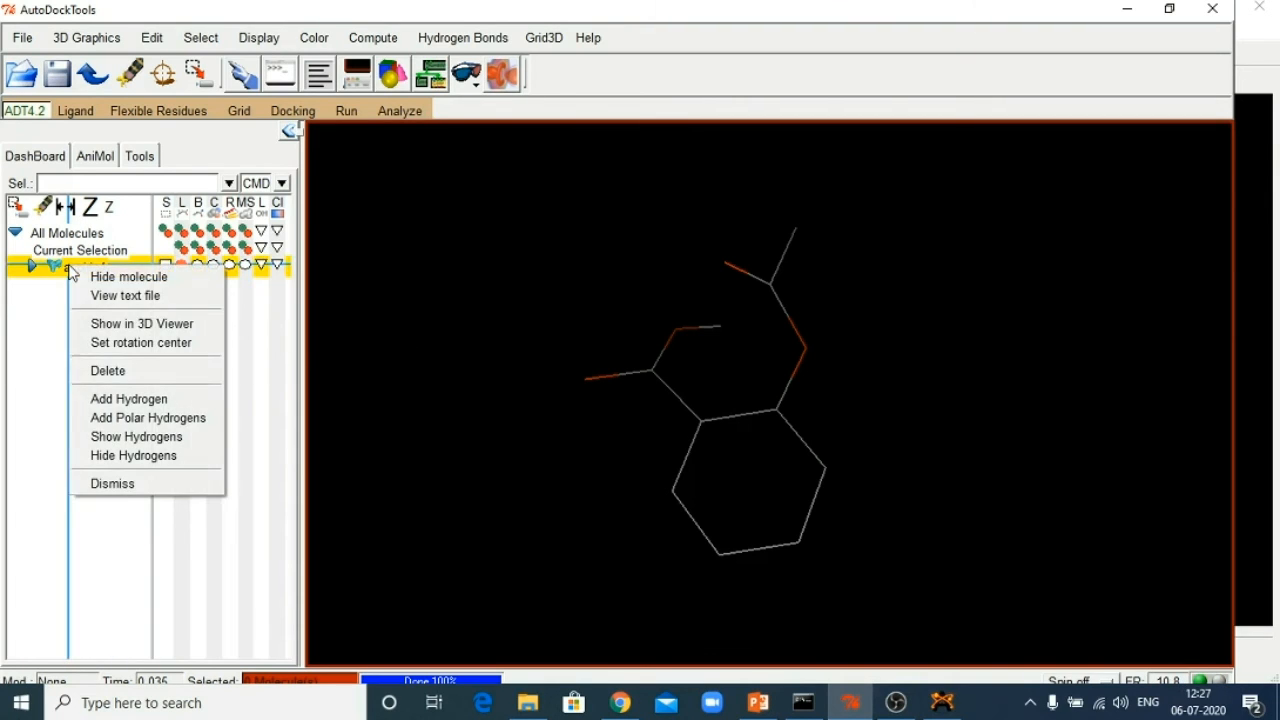
click(118, 372)
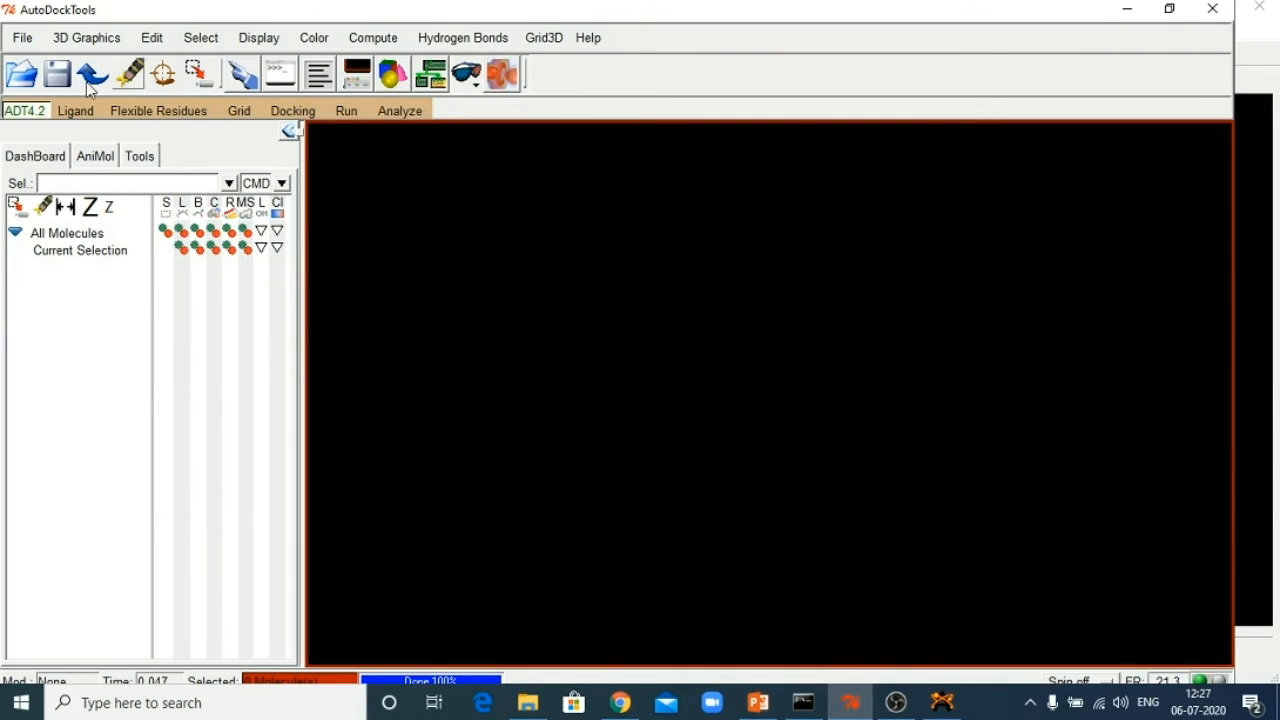
Open aspirin5.mol2 from the Desktop as the ligand input and accept its setup summary.
click(75, 110)
mouse_move(105, 162)
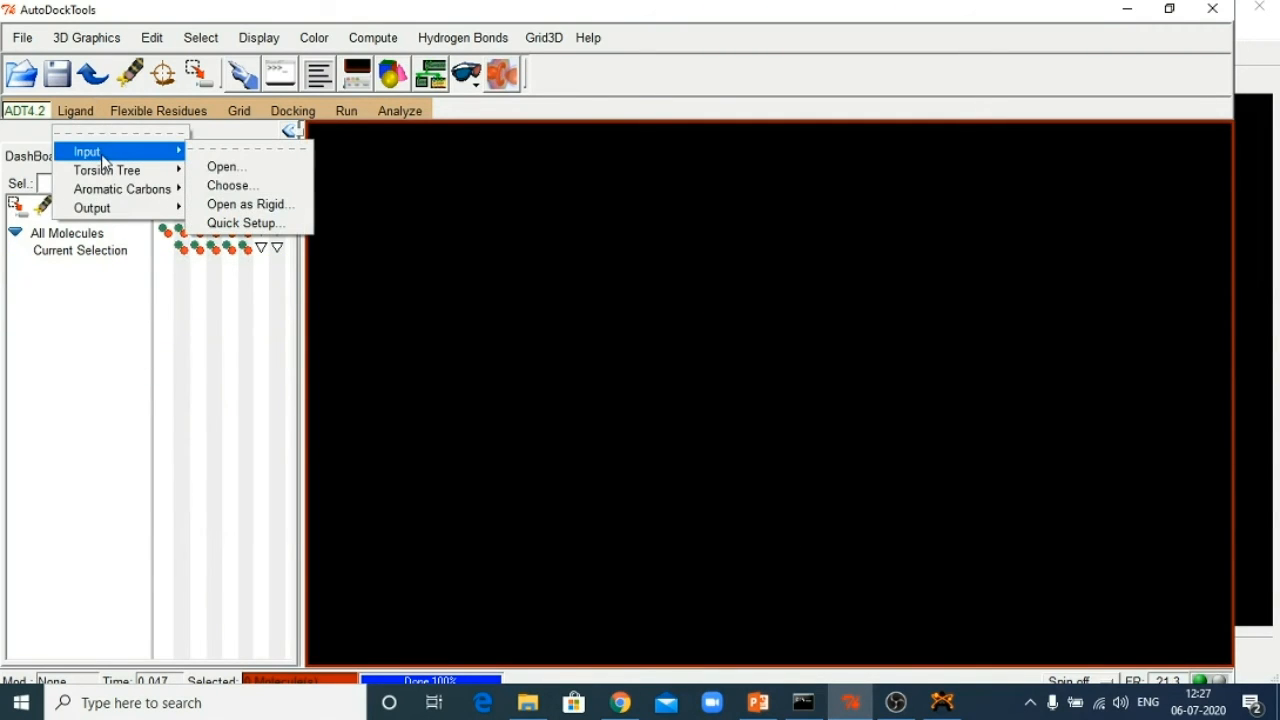
click(256, 172)
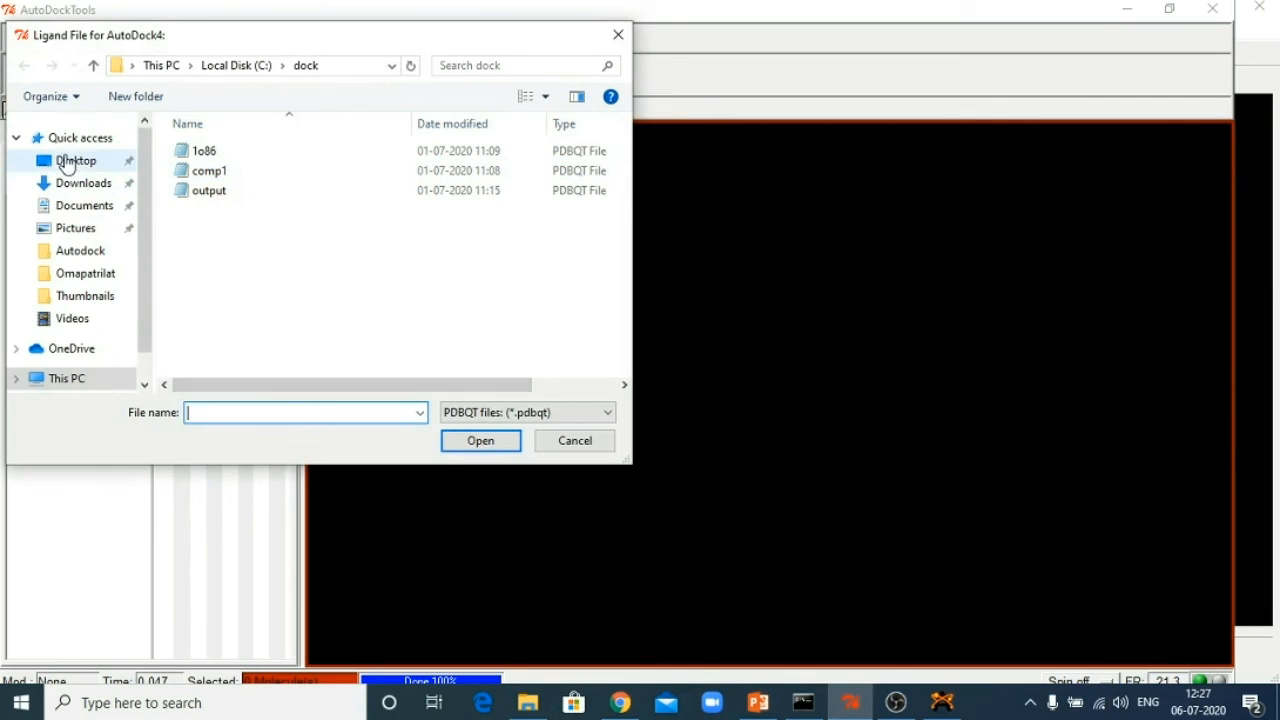
click(74, 161)
click(255, 410)
text(as)
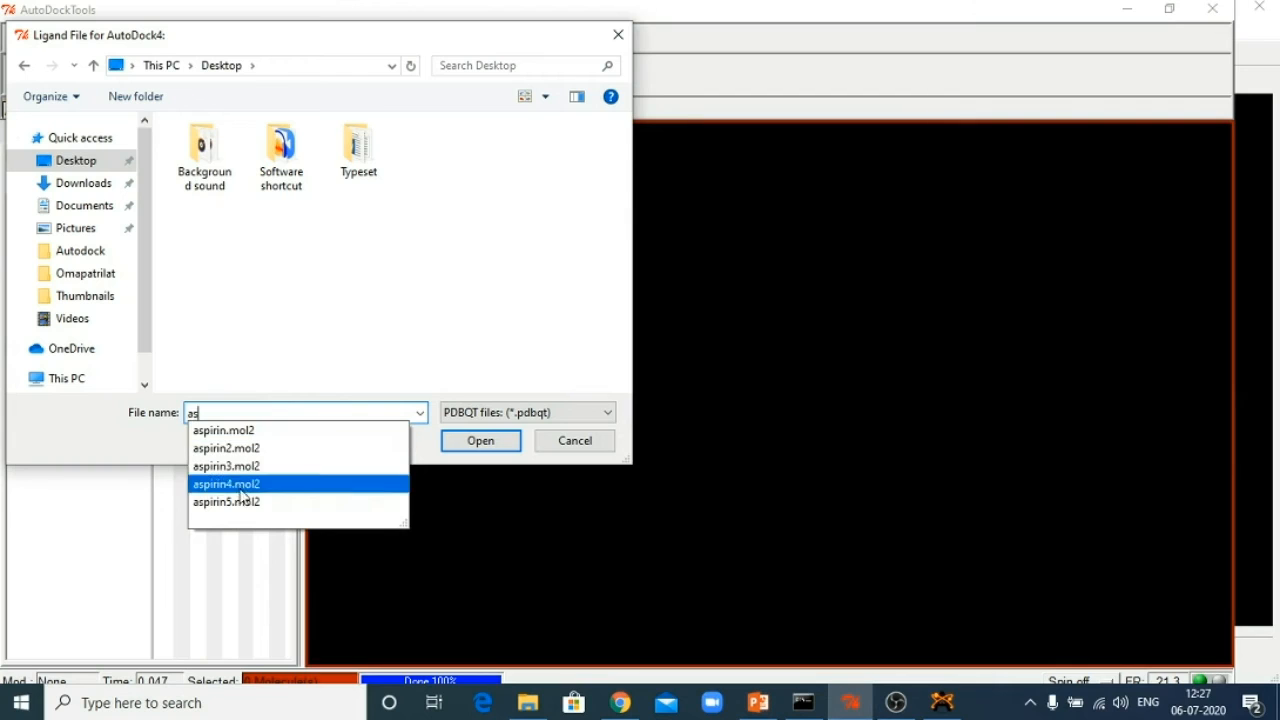
click(238, 502)
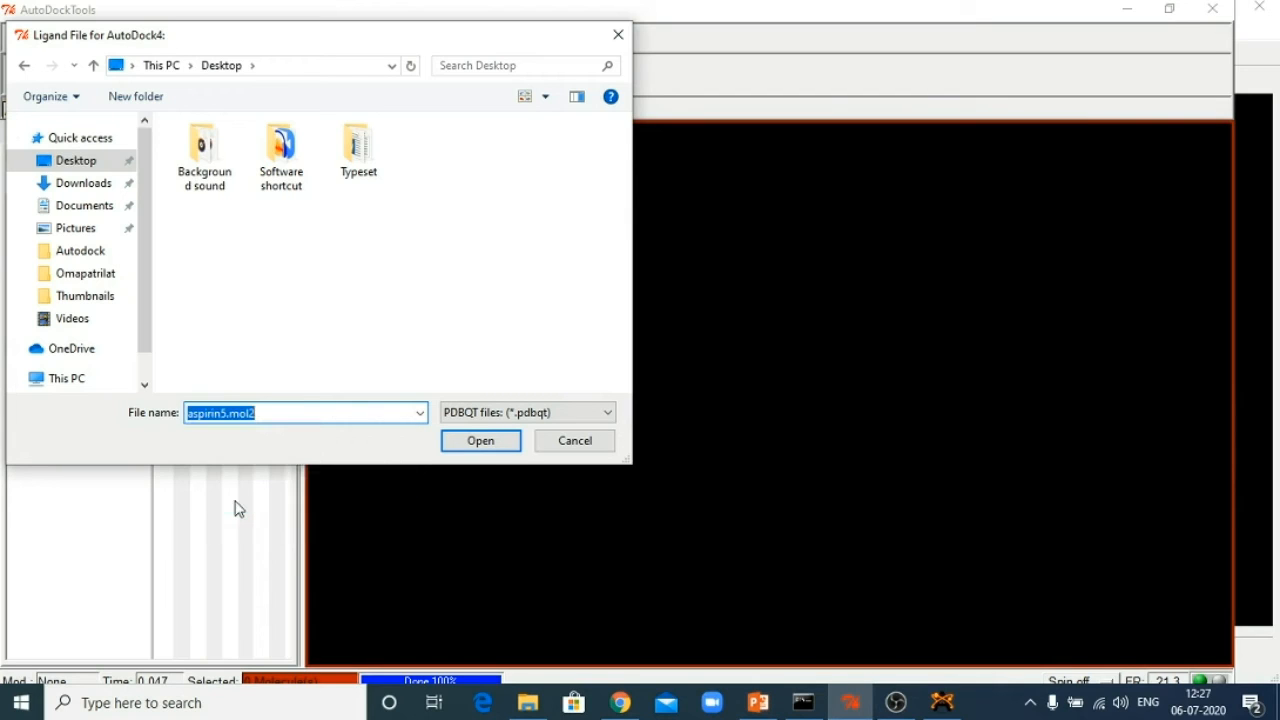
click(485, 443)
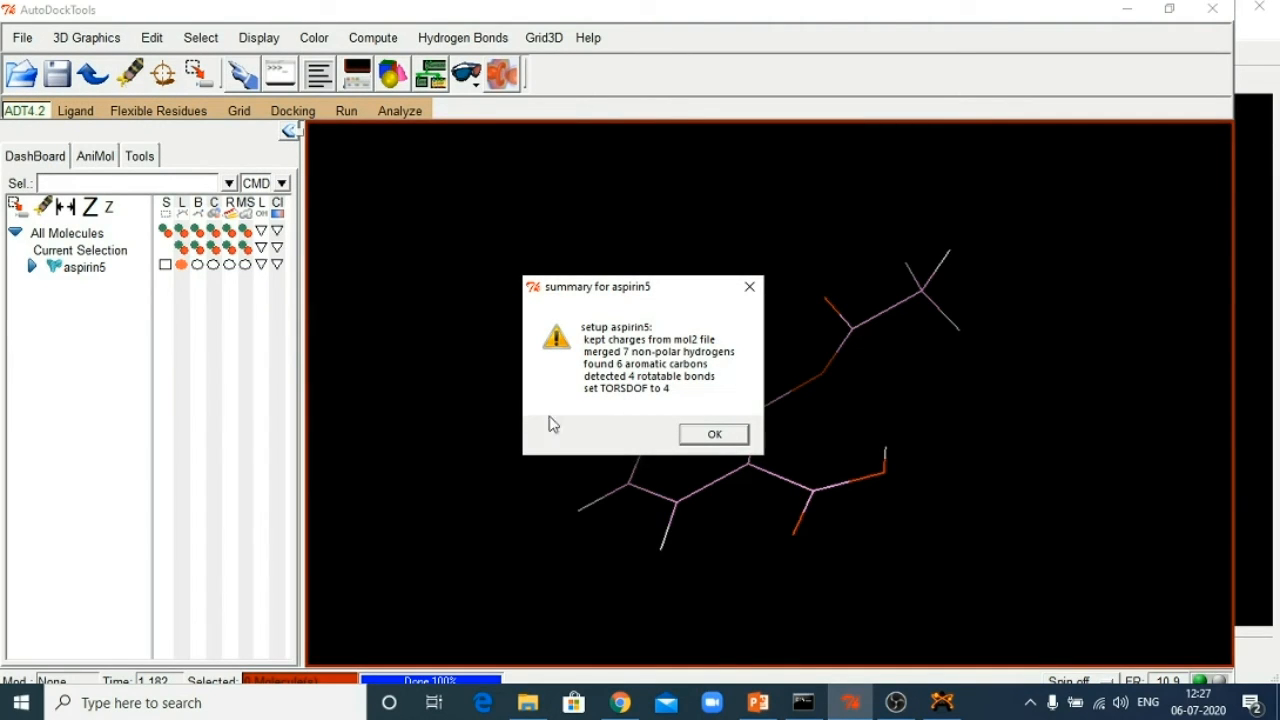
click(712, 435)
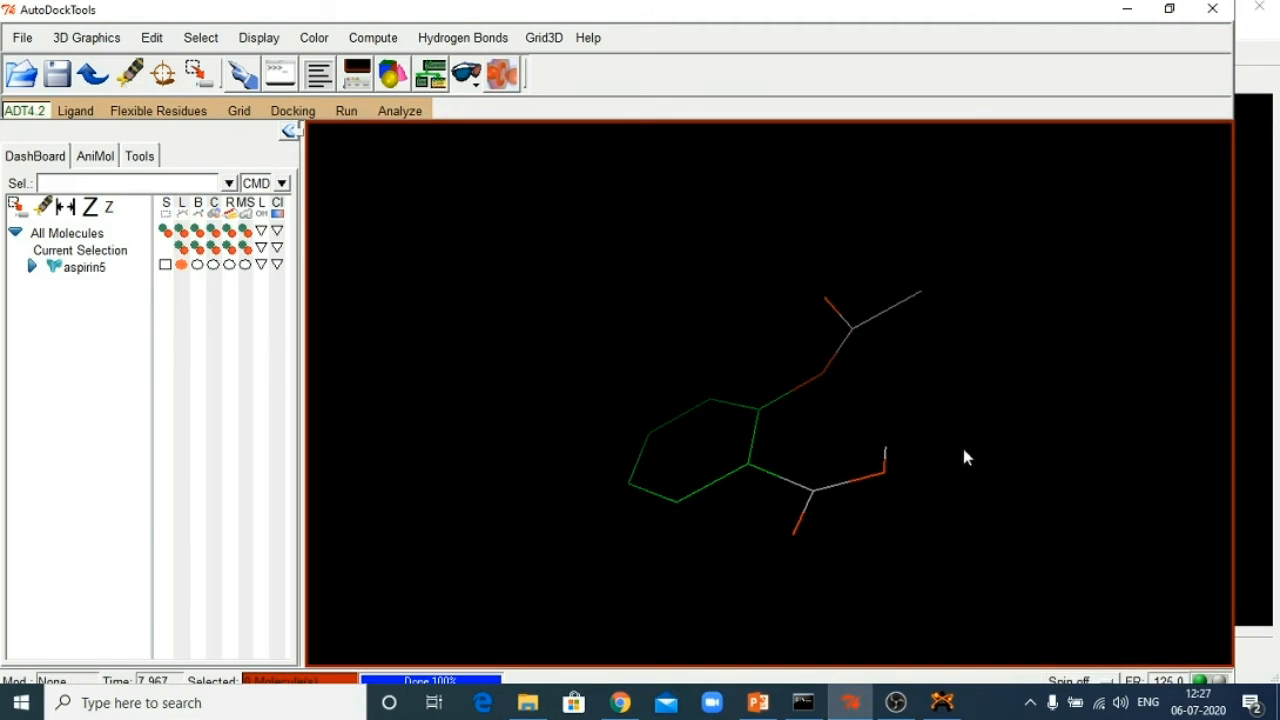
Examine the aspirin5 ligand from several angles, then review the ligand preparation slide in PowerPoint and dismiss the update notification.
drag(853, 435, 826, 449)
drag(794, 326, 942, 370)
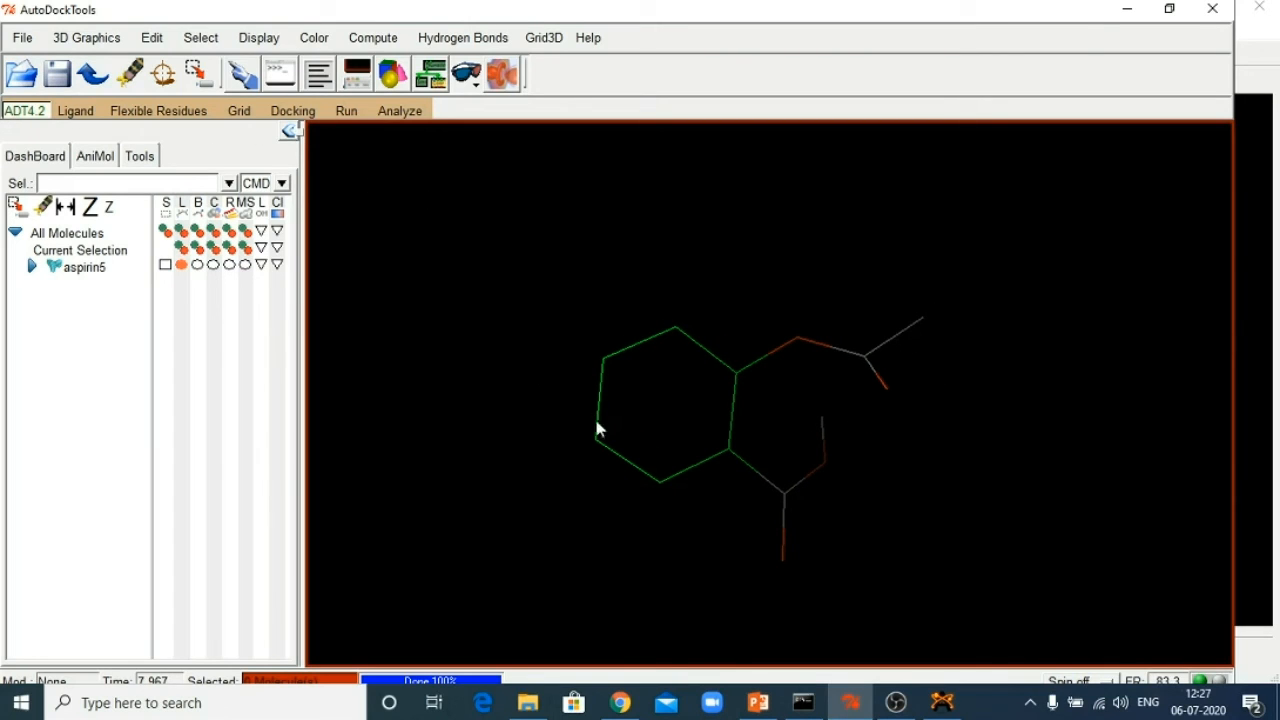
click(758, 703)
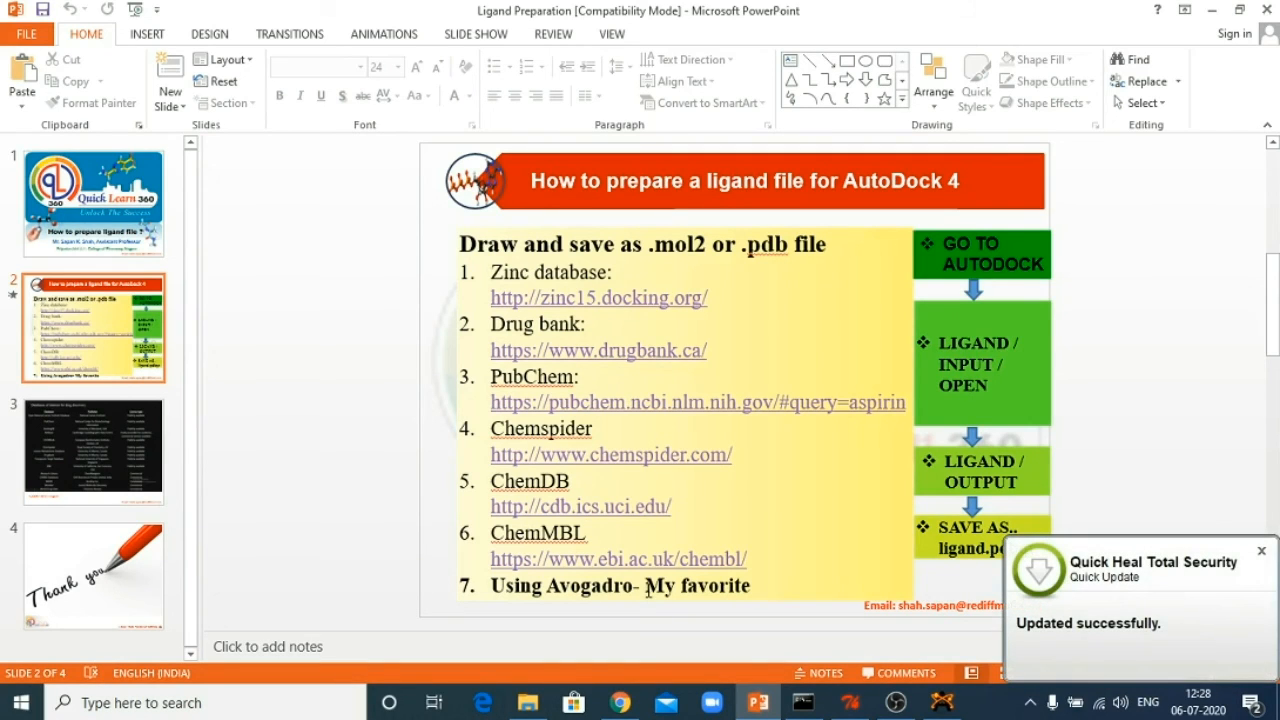
click(1261, 553)
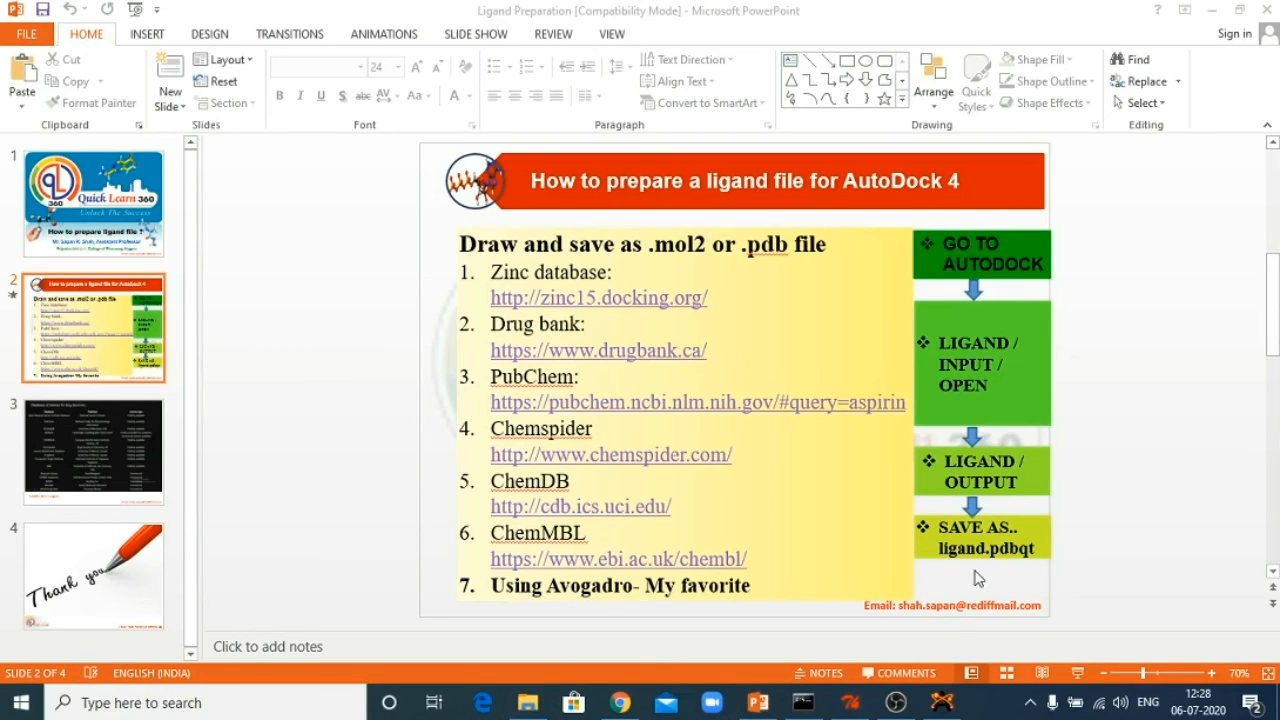
Return to AutoDockTools and save the prepared ligand as a PDBQT file named aspirin5.
click(850, 703)
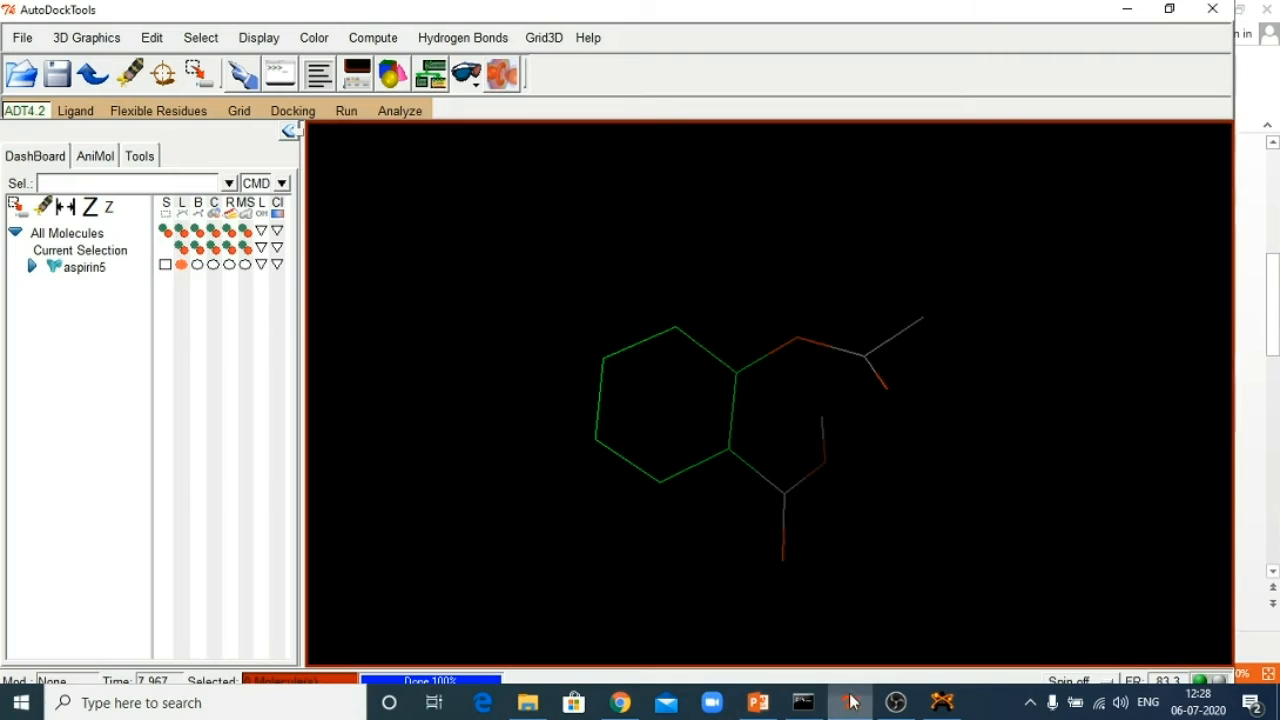
click(84, 114)
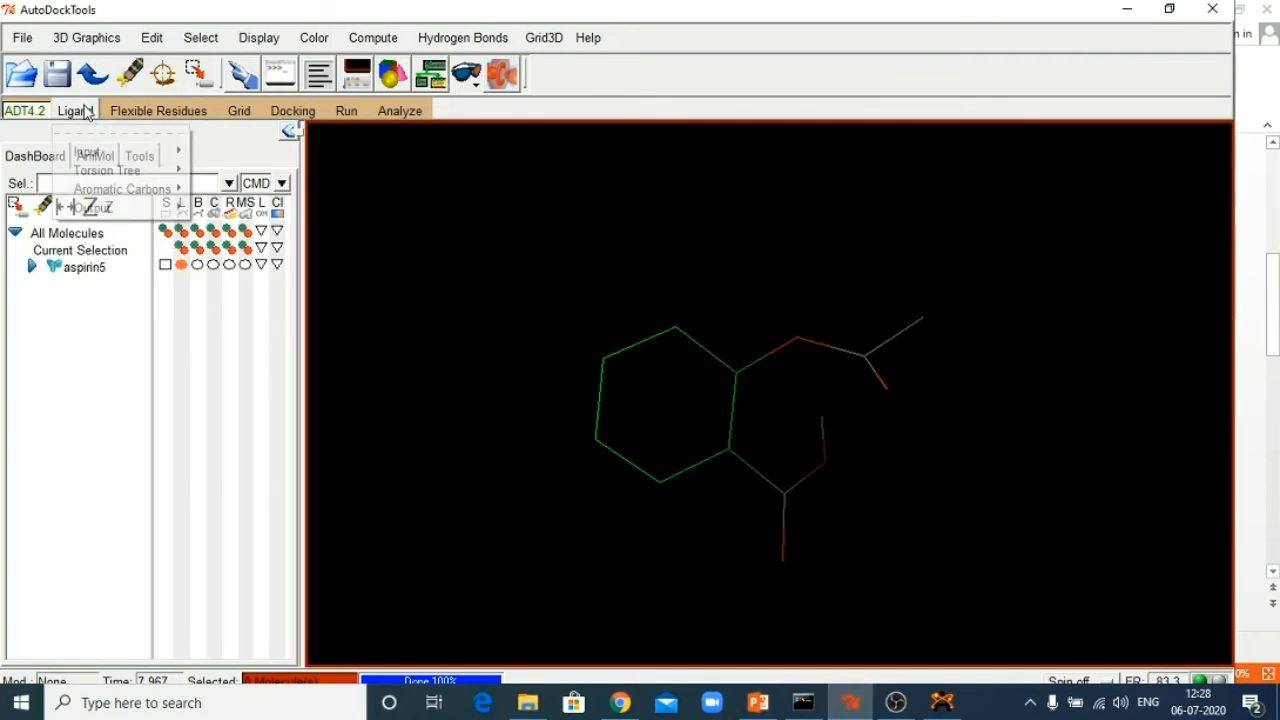
mouse_move(108, 207)
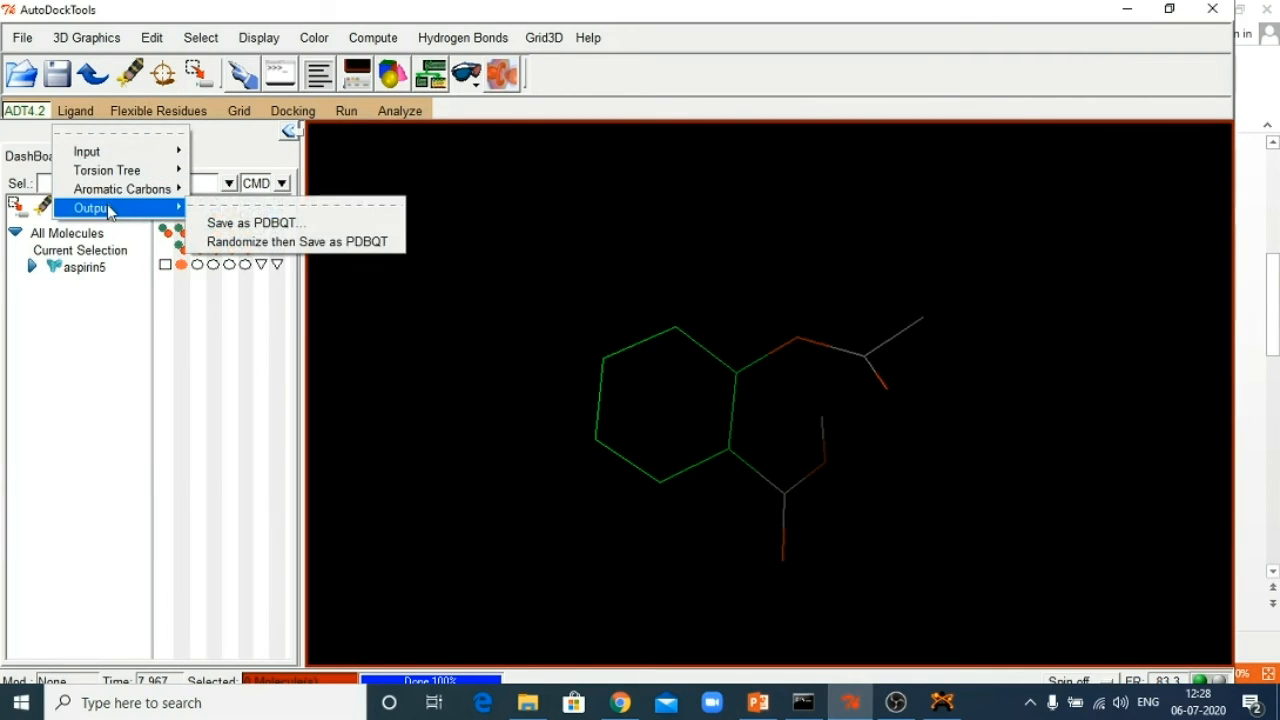
click(231, 224)
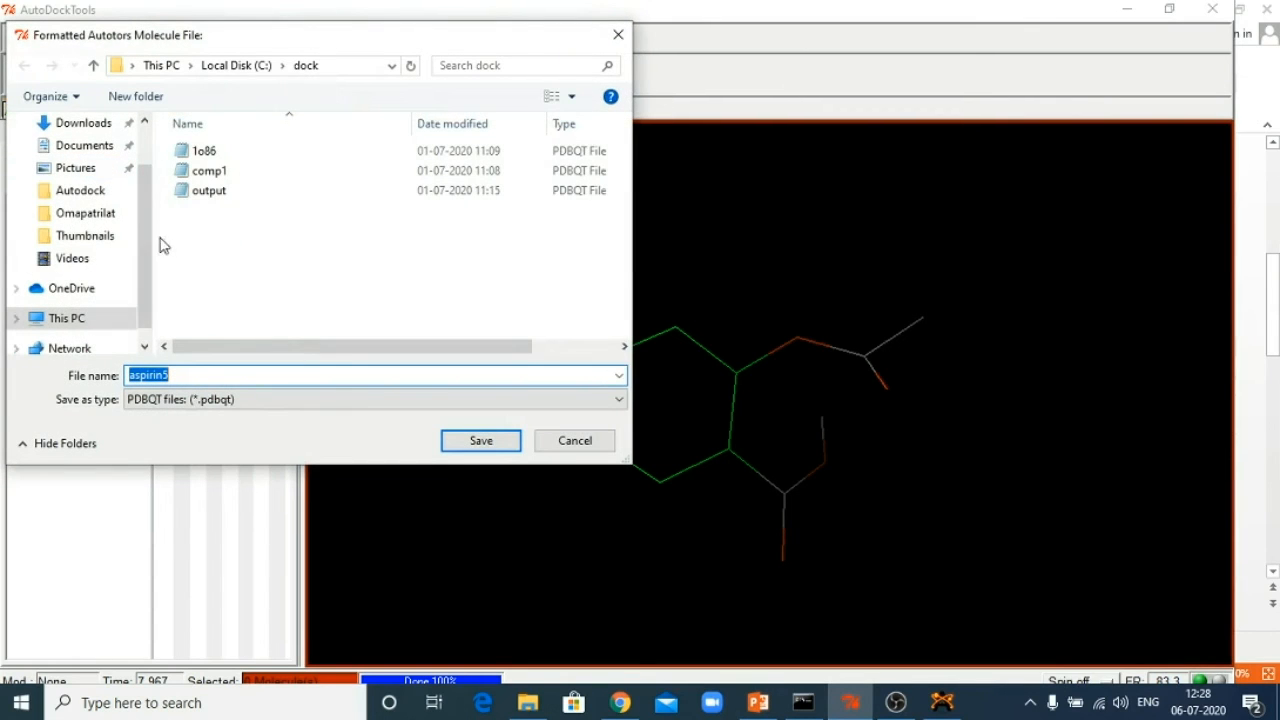
scroll(153, 244, up, 1)
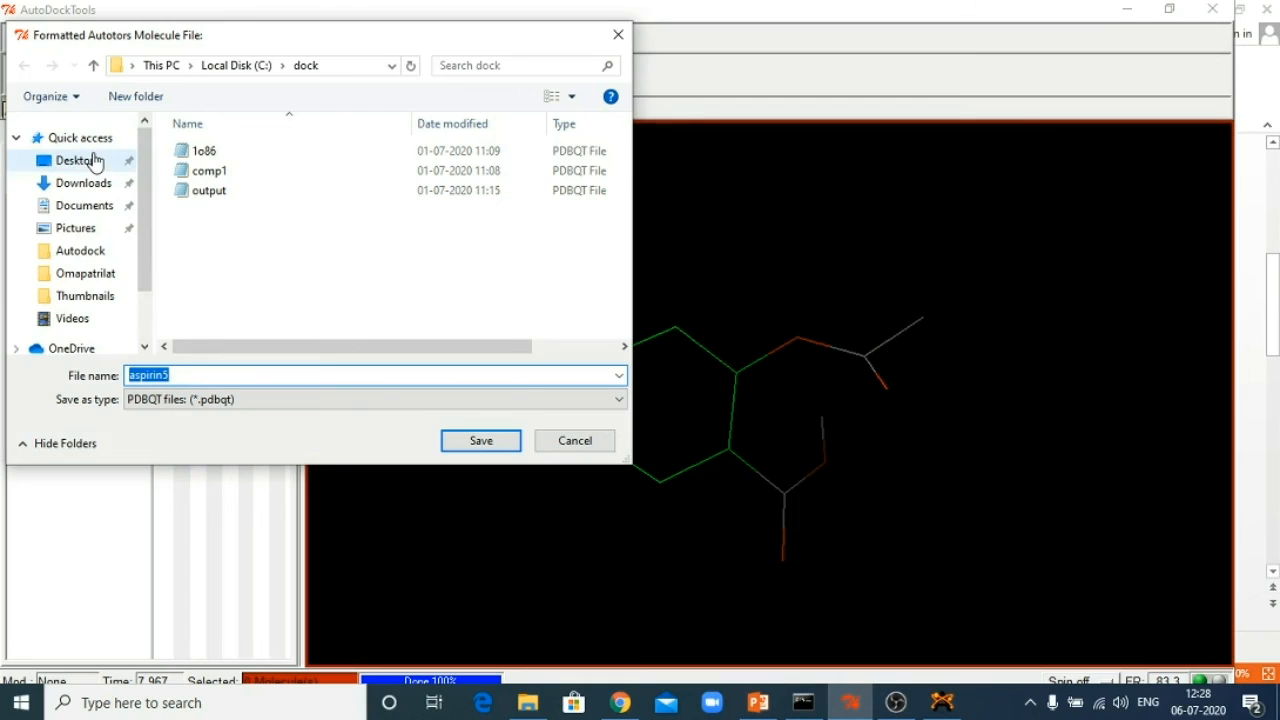
click(486, 447)
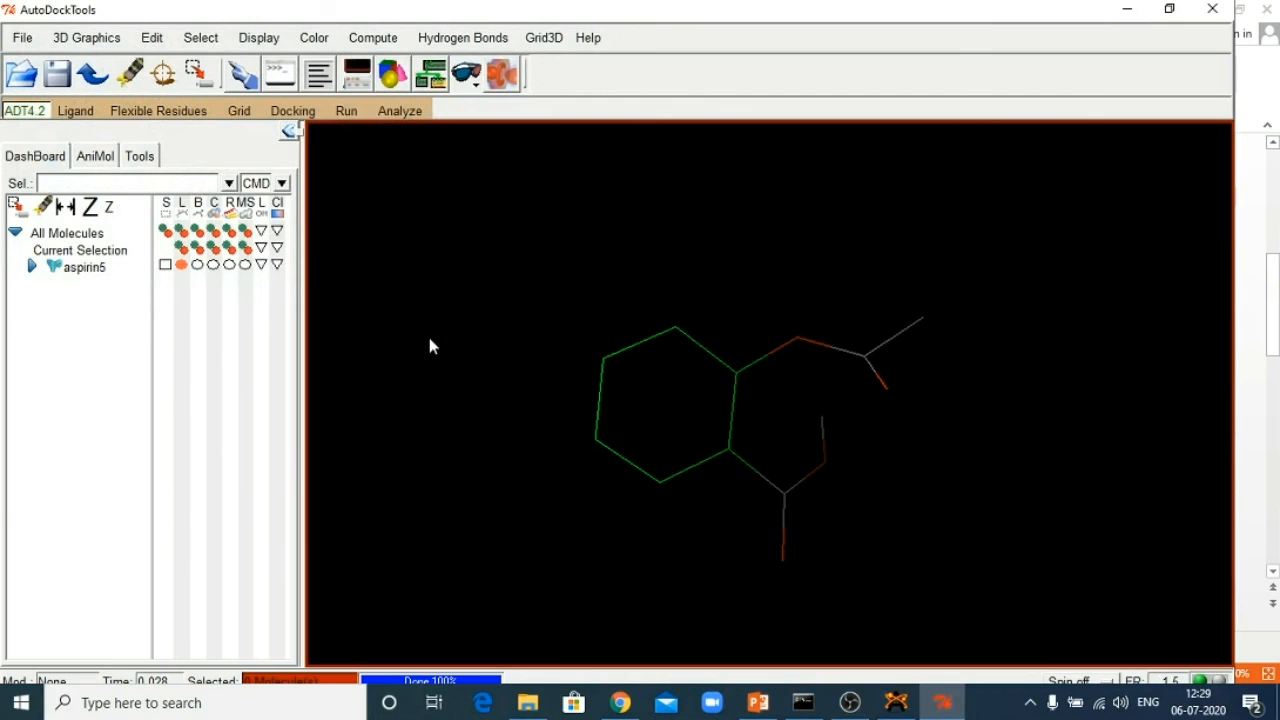
Minimize the AutoDockTools and PowerPoint windows to return to Avogadro.
click(1127, 9)
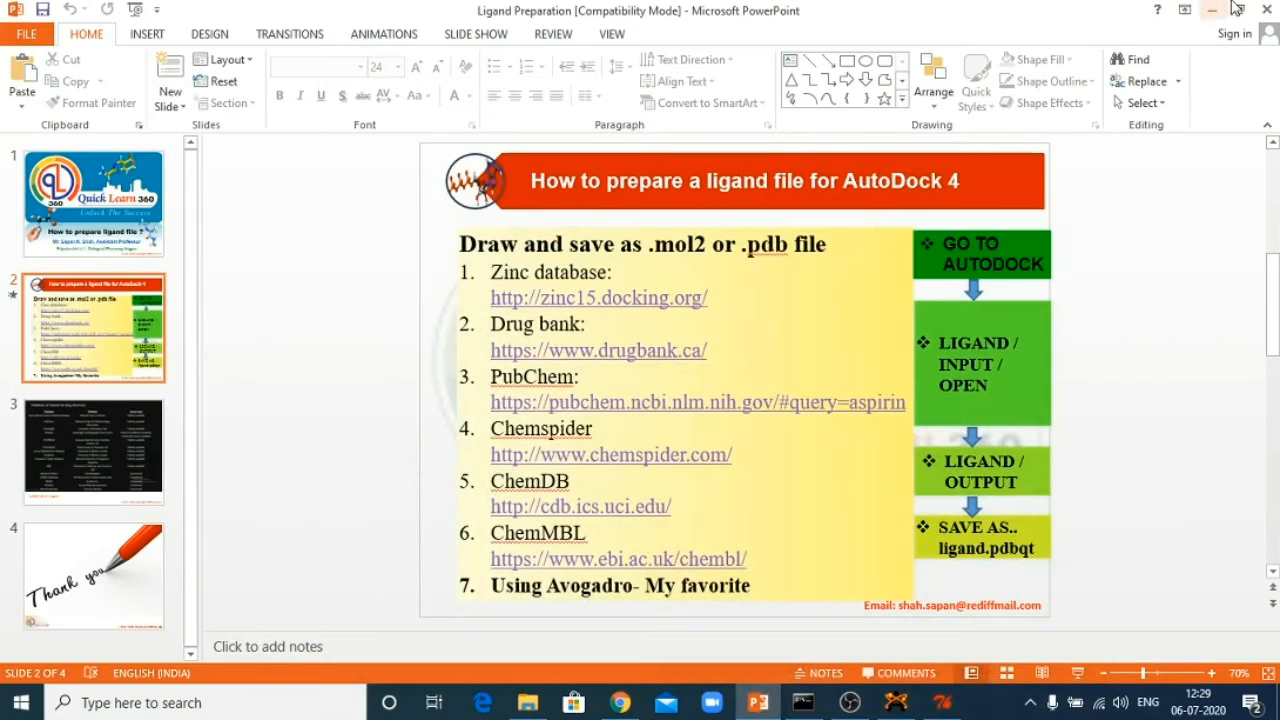
click(1210, 9)
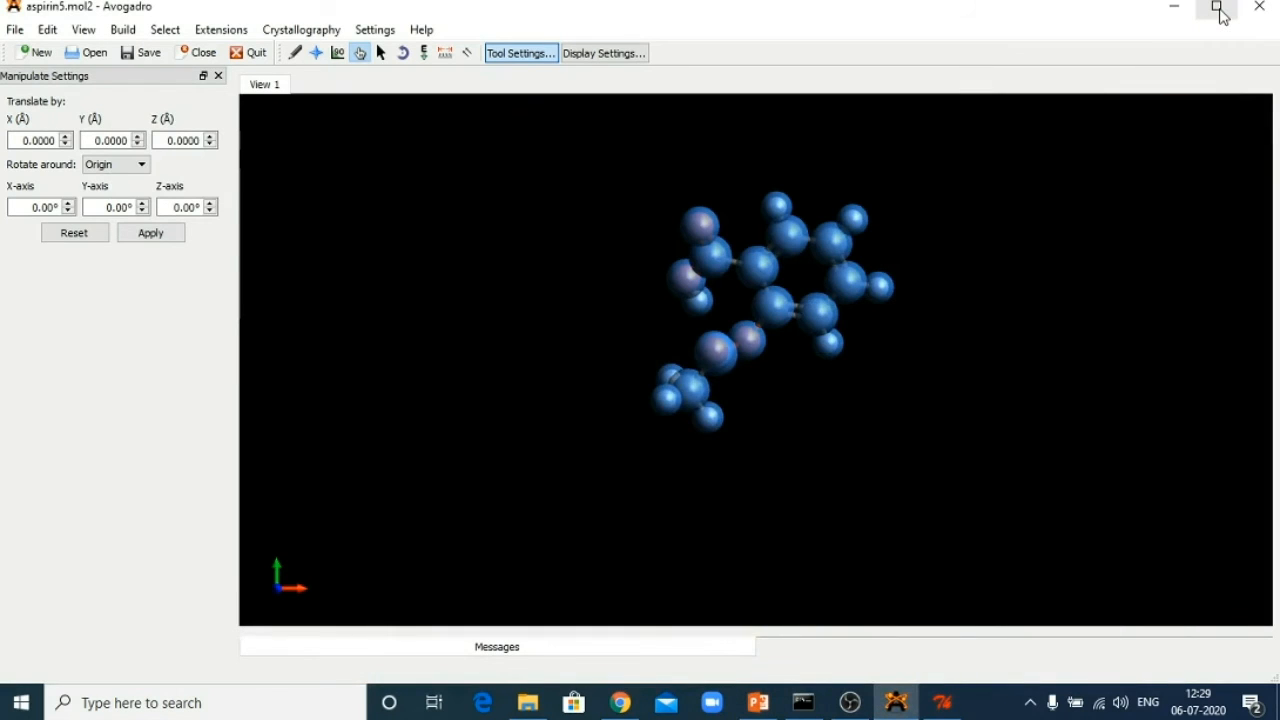
Minimize the remaining windows to show the desktop and move the aspirin5.mol2 file to an empty area of it.
click(1175, 8)
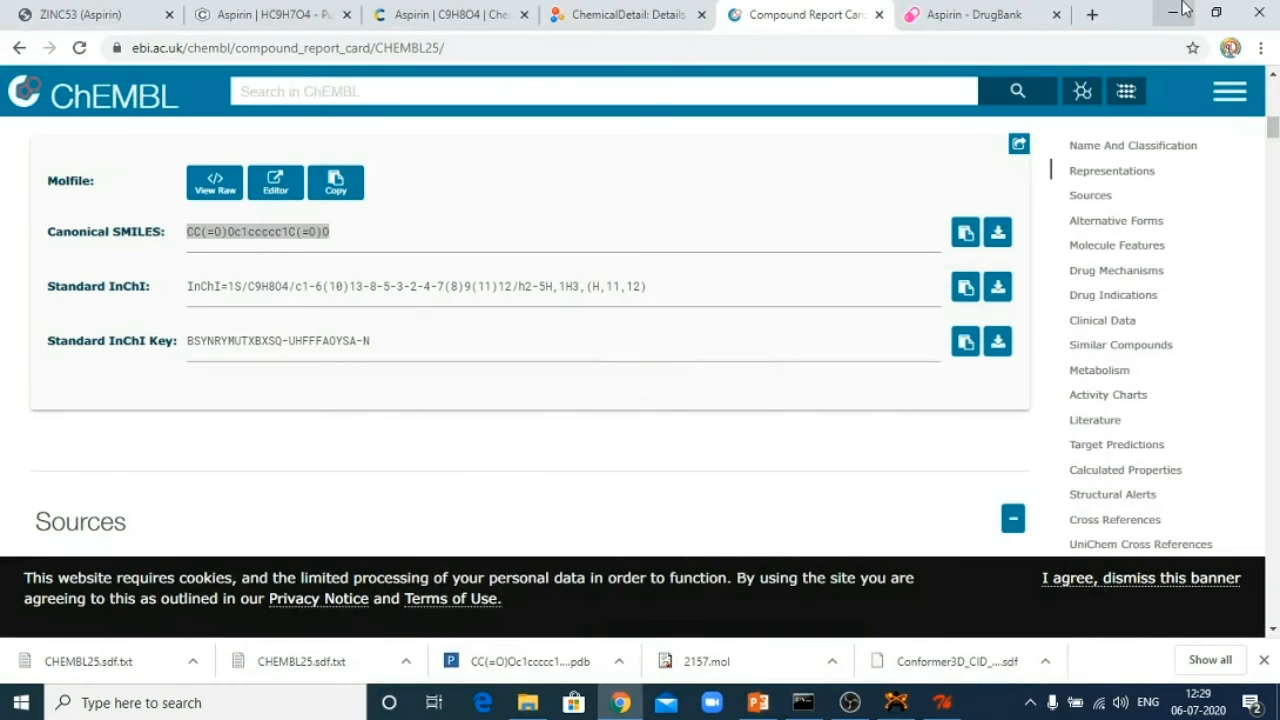
click(1174, 10)
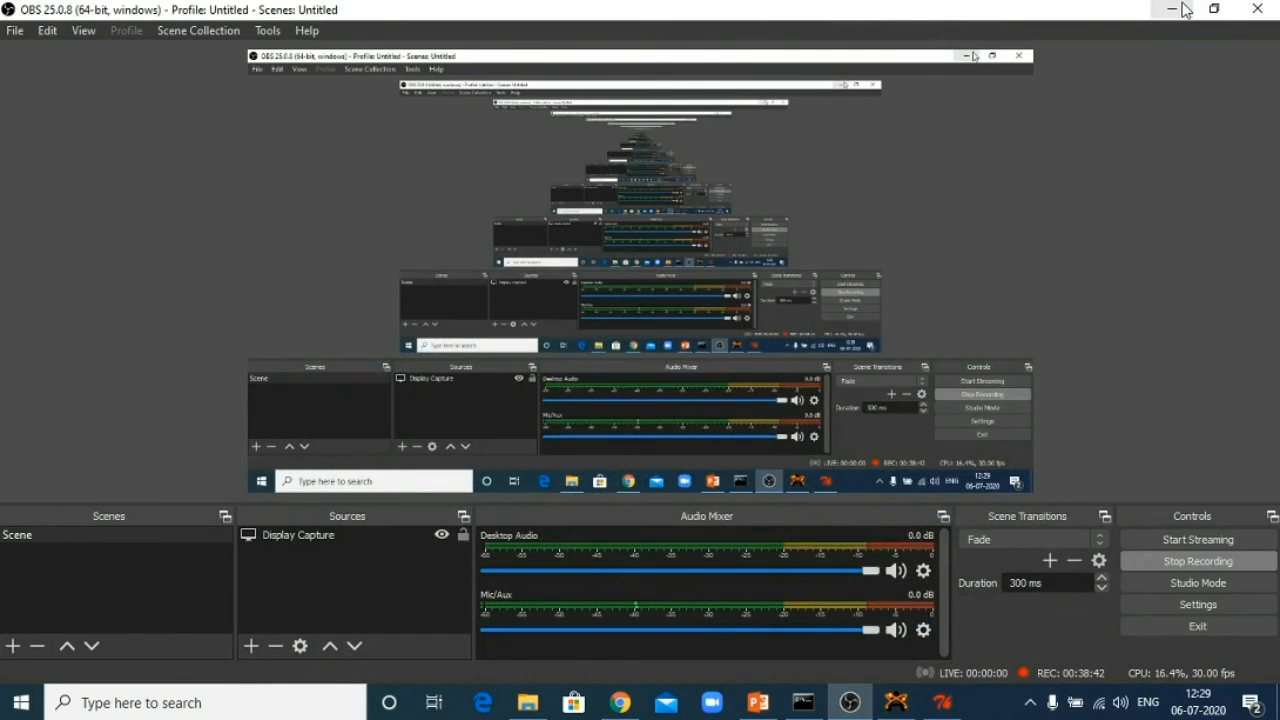
click(1182, 10)
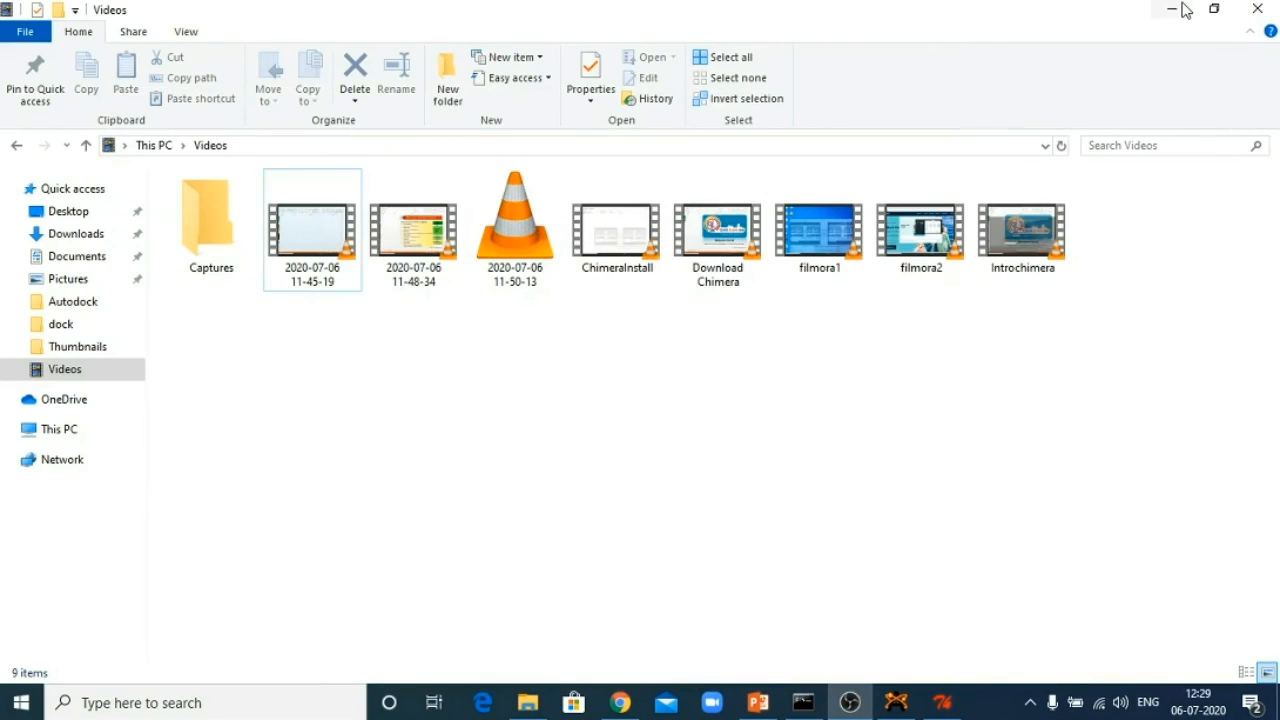
click(1172, 10)
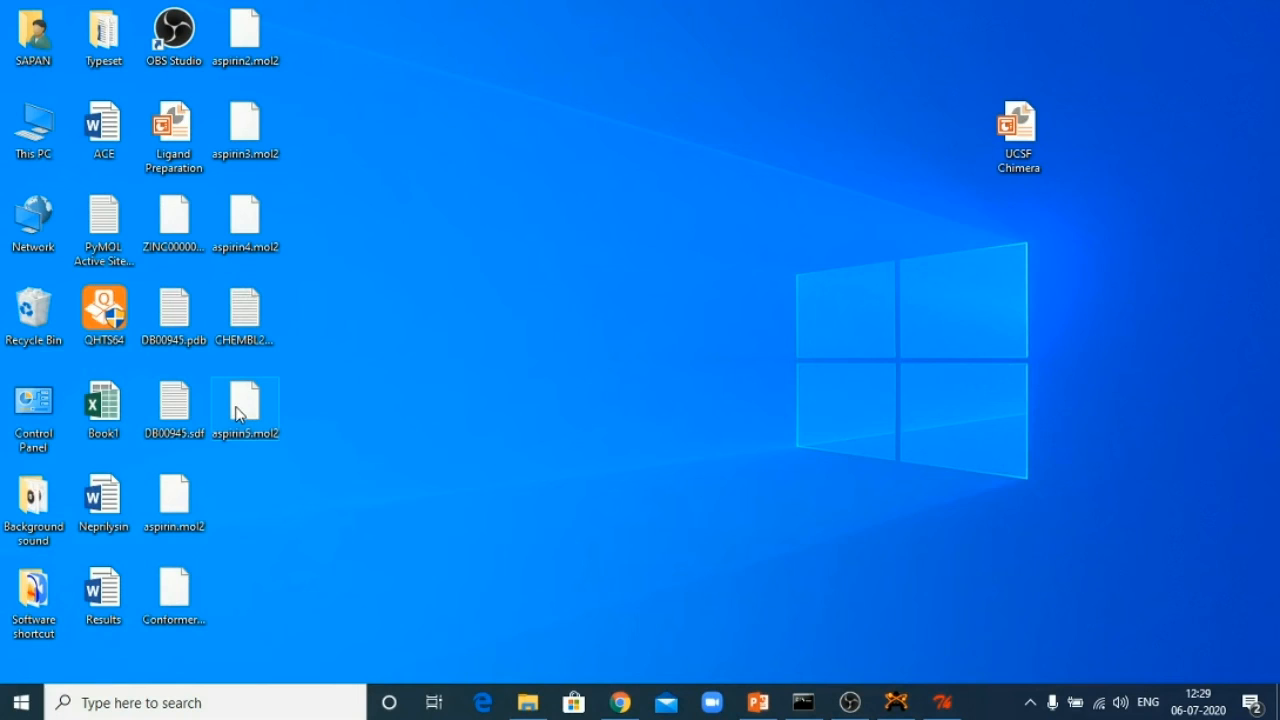
drag(240, 414, 566, 250)
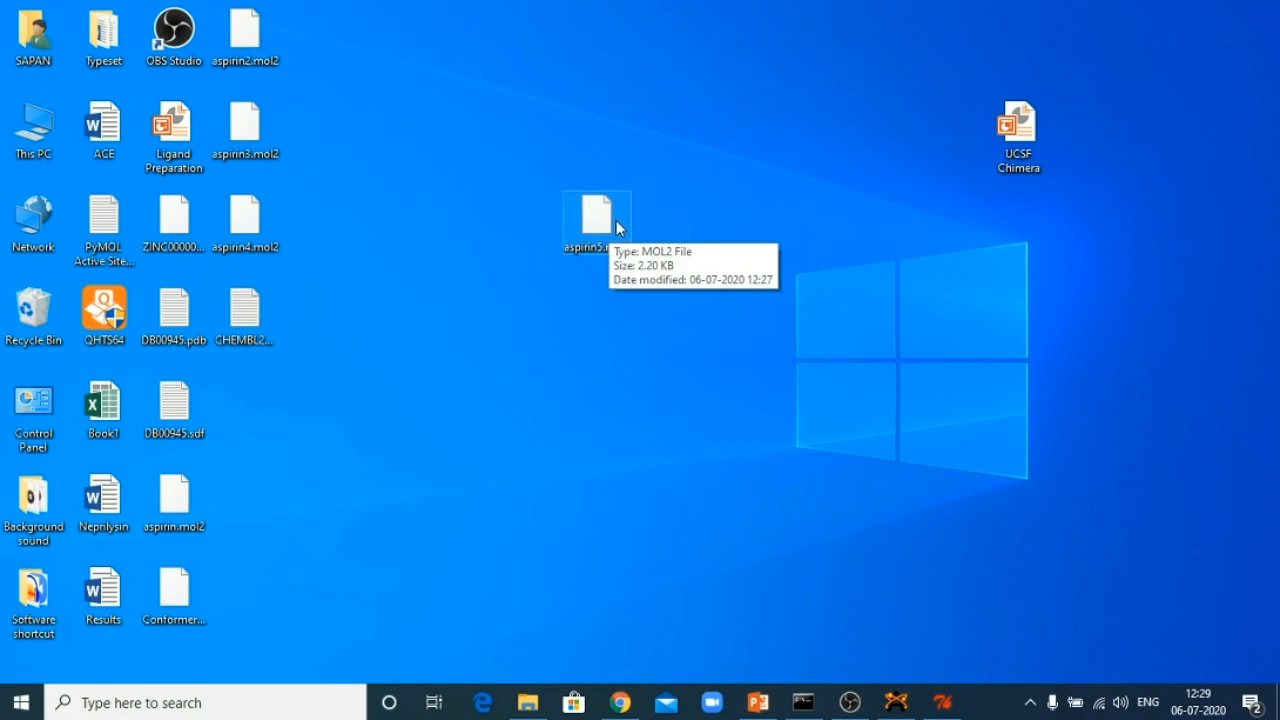
click(370, 446)
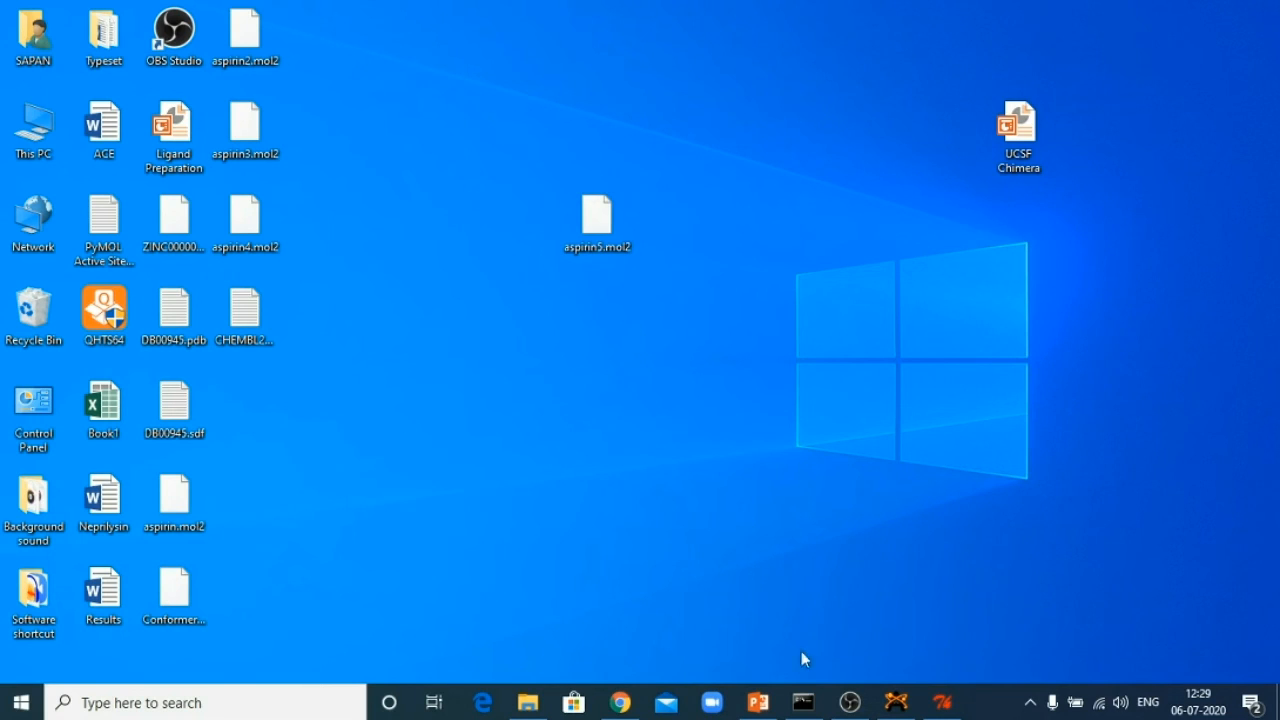
Switch to AutoDockTools and delete the loaded aspirin5 molecule.
click(942, 702)
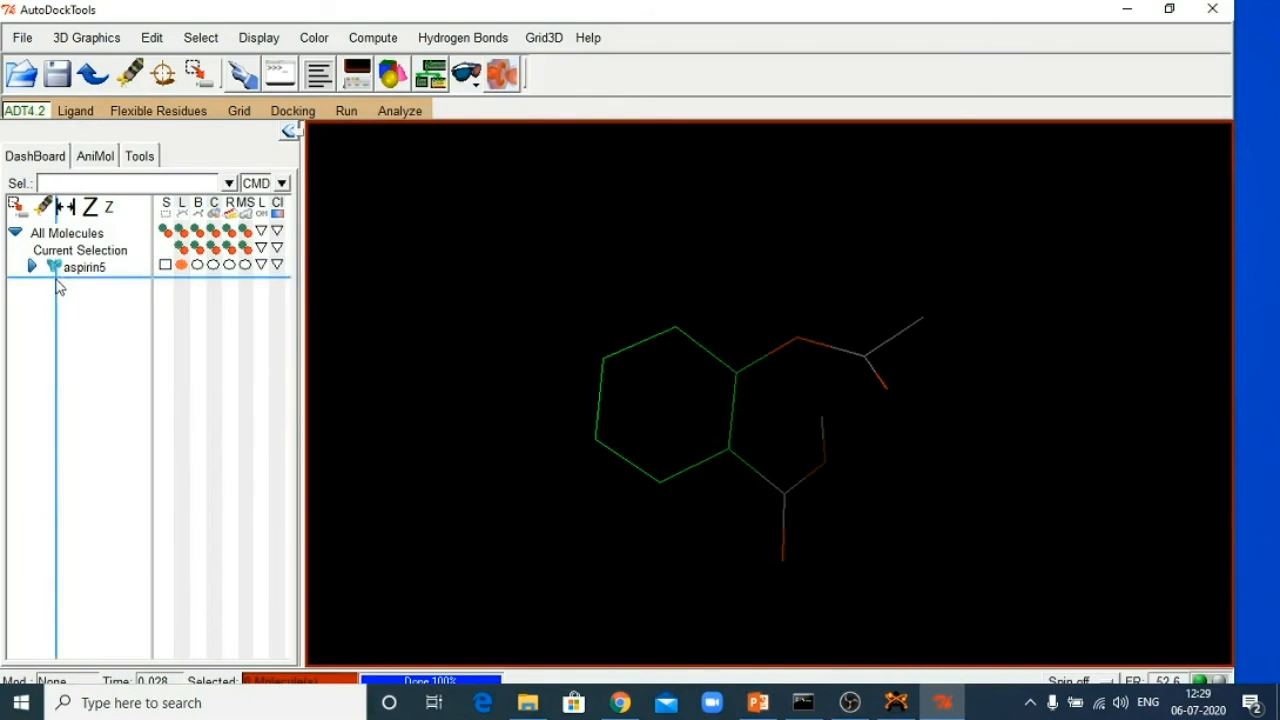
right_click(66, 270)
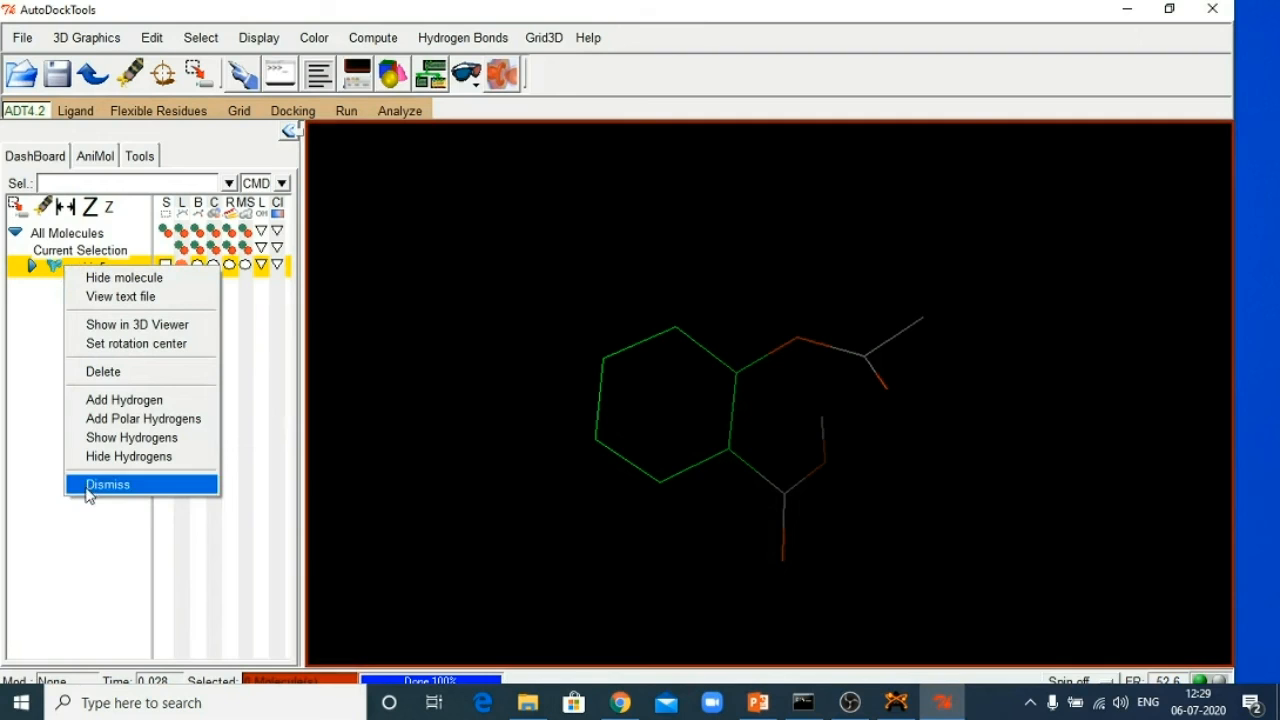
click(103, 372)
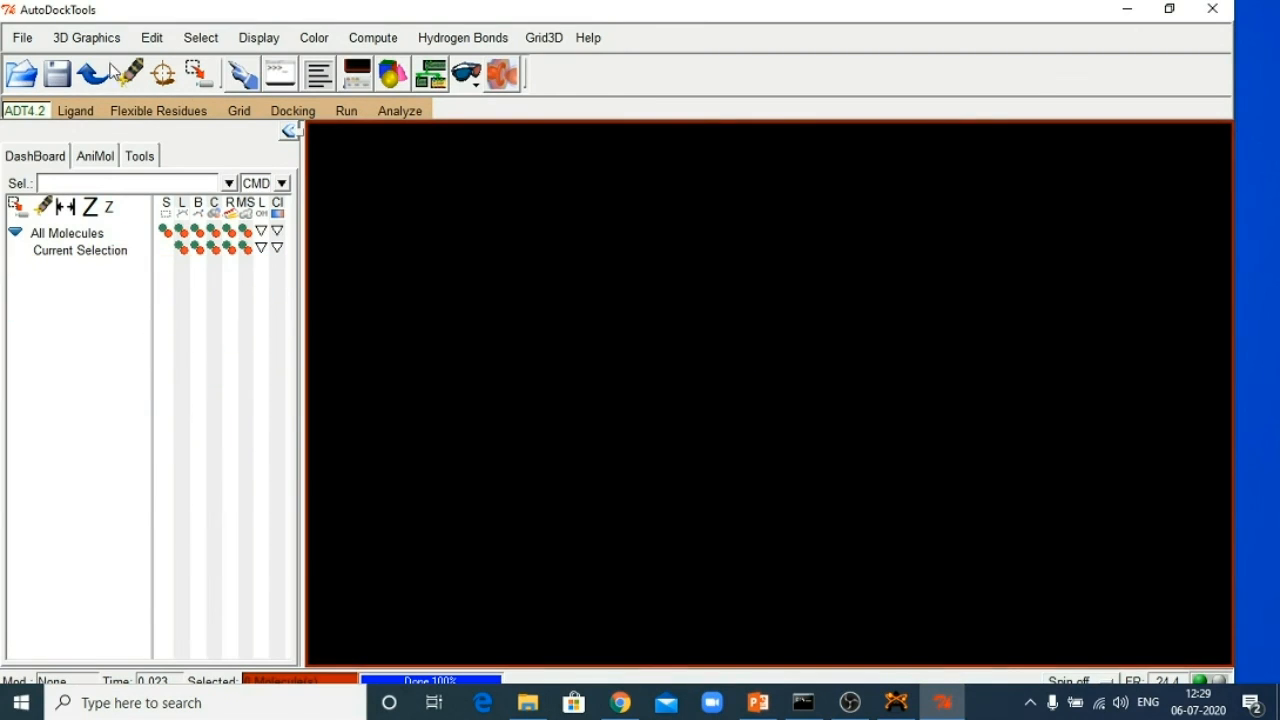
click(72, 110)
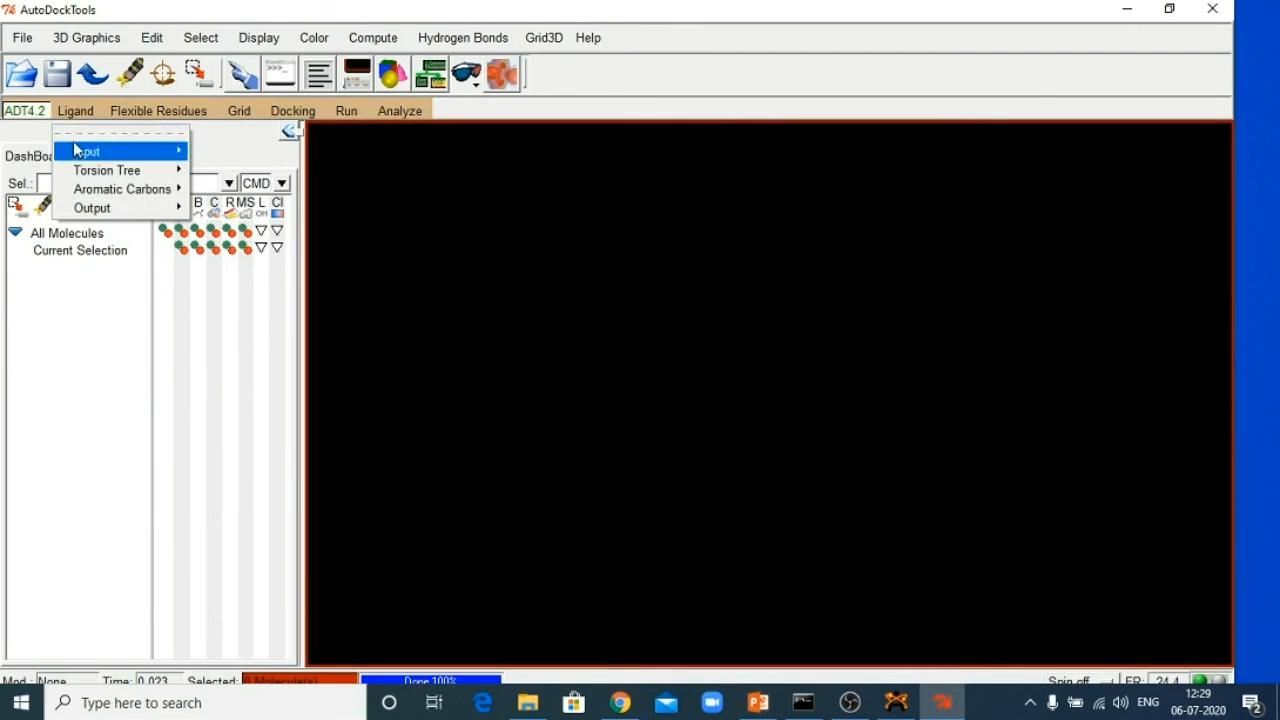
mouse_move(82, 155)
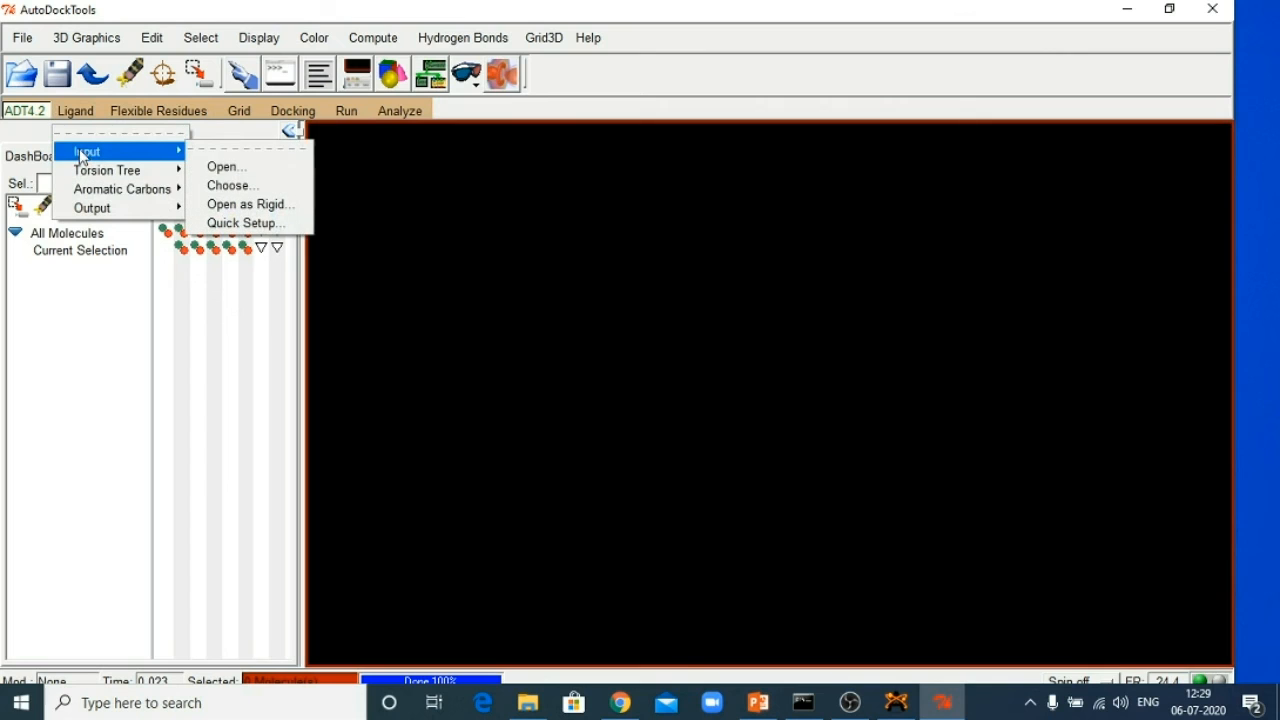
click(220, 166)
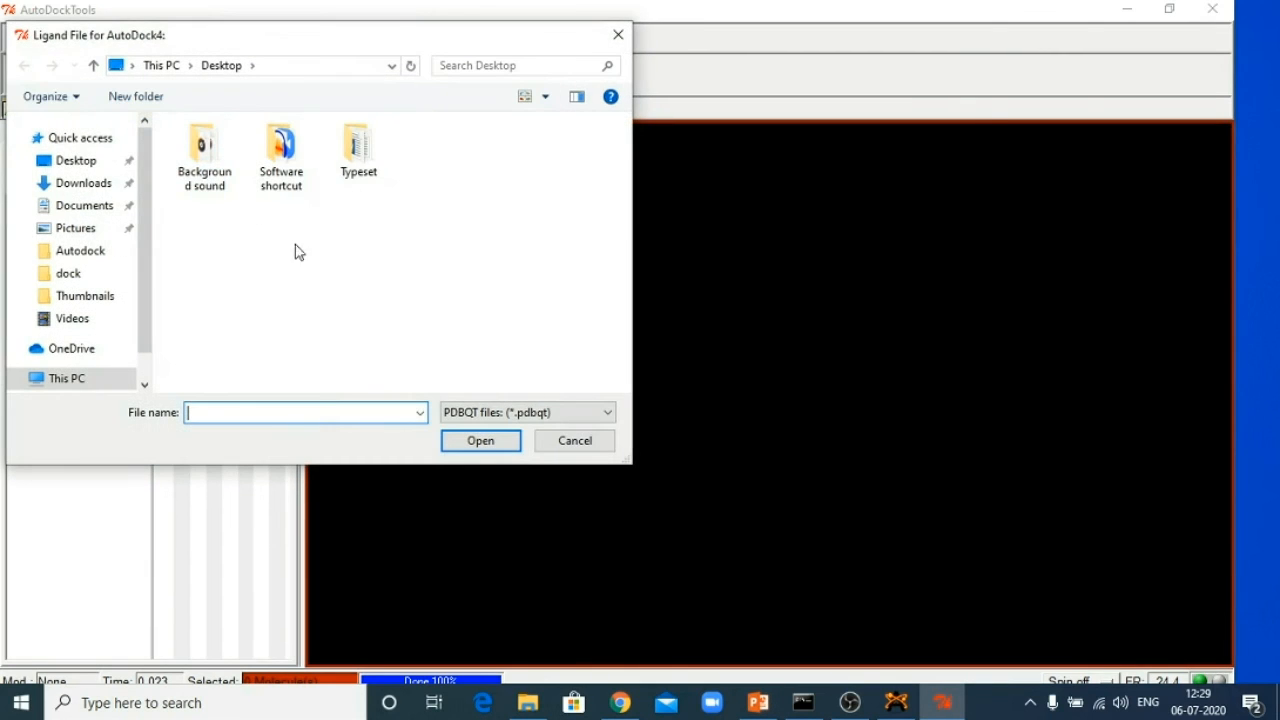
click(80, 162)
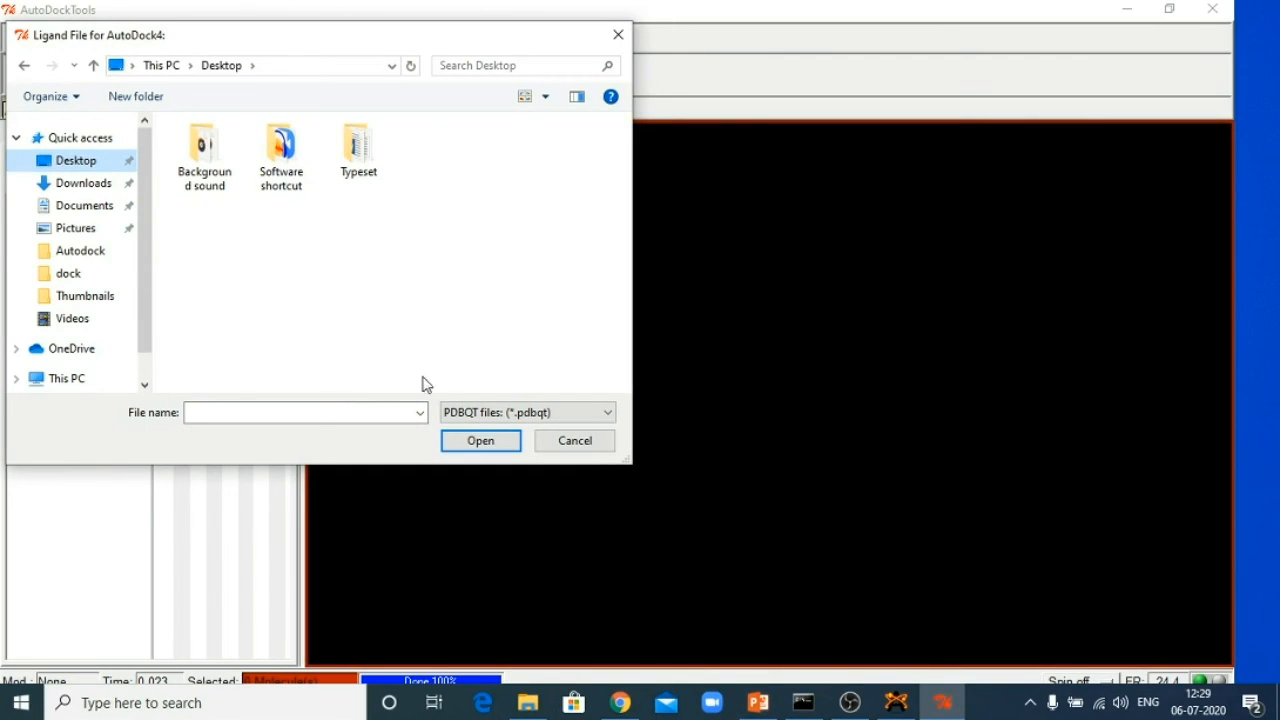
click(500, 414)
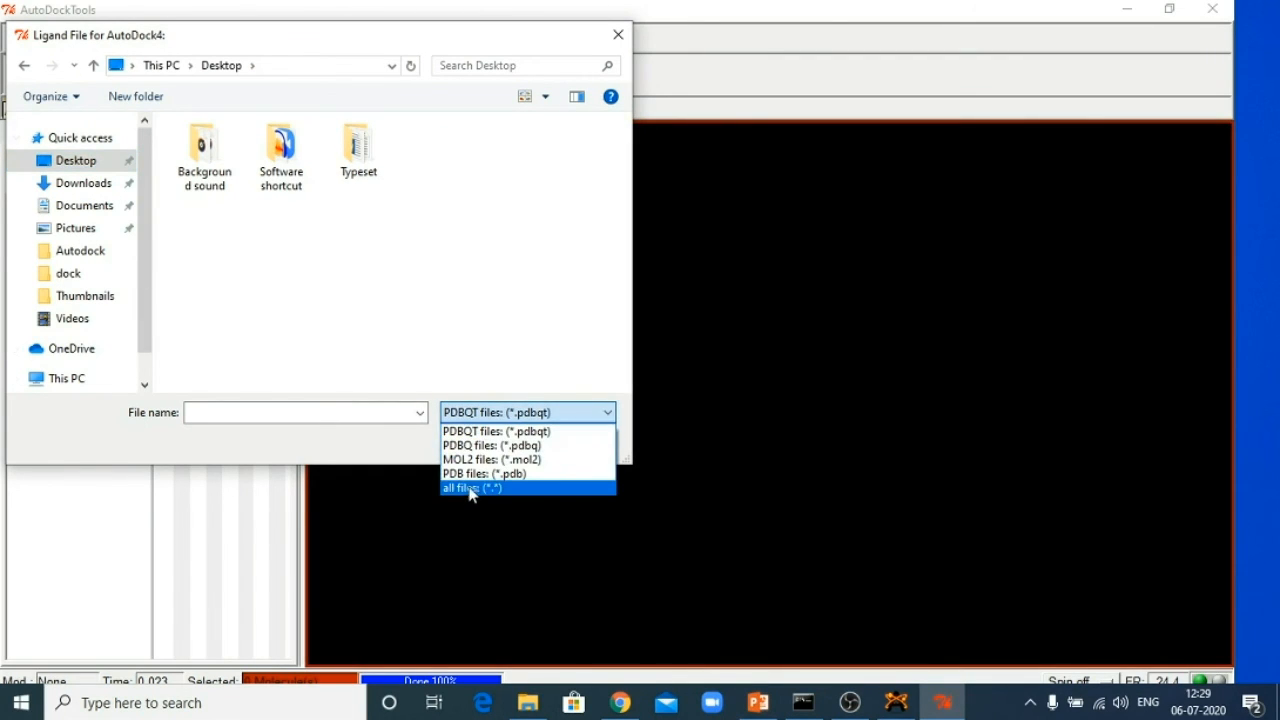
click(478, 431)
click(558, 441)
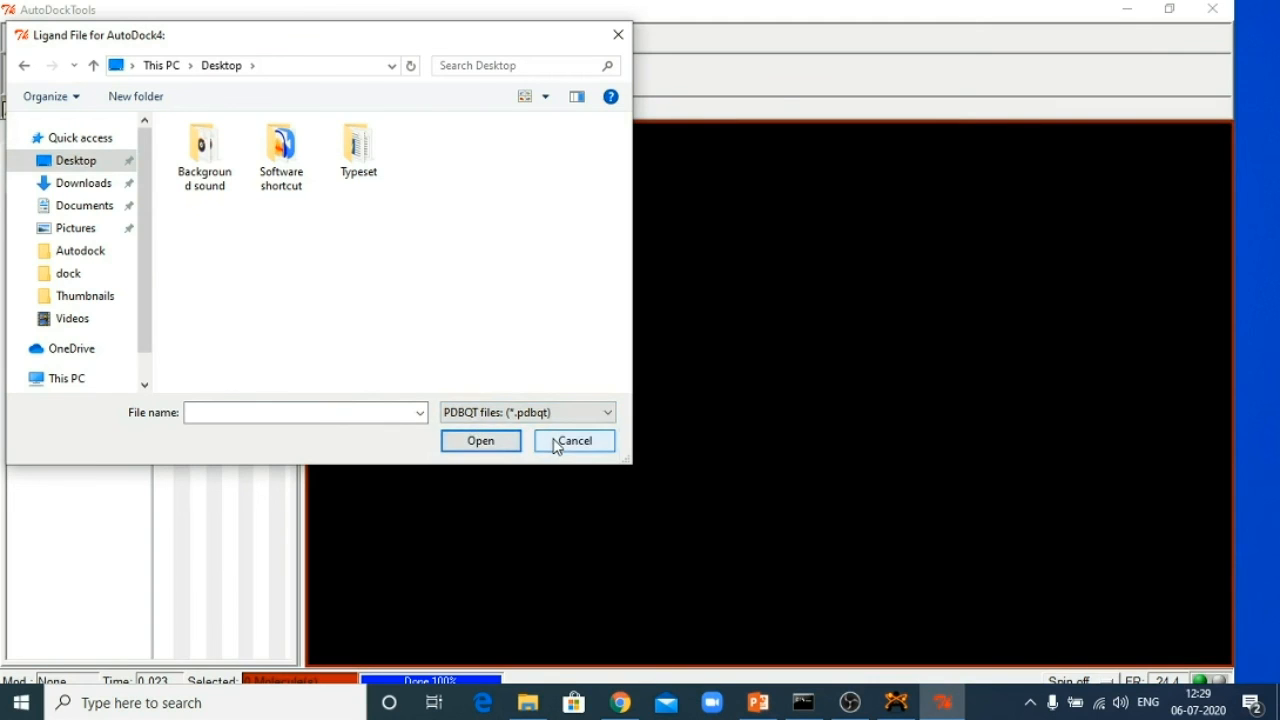
Open aspirin5.mol2 from the Desktop as the ligand input and accept its setup summary.
click(85, 111)
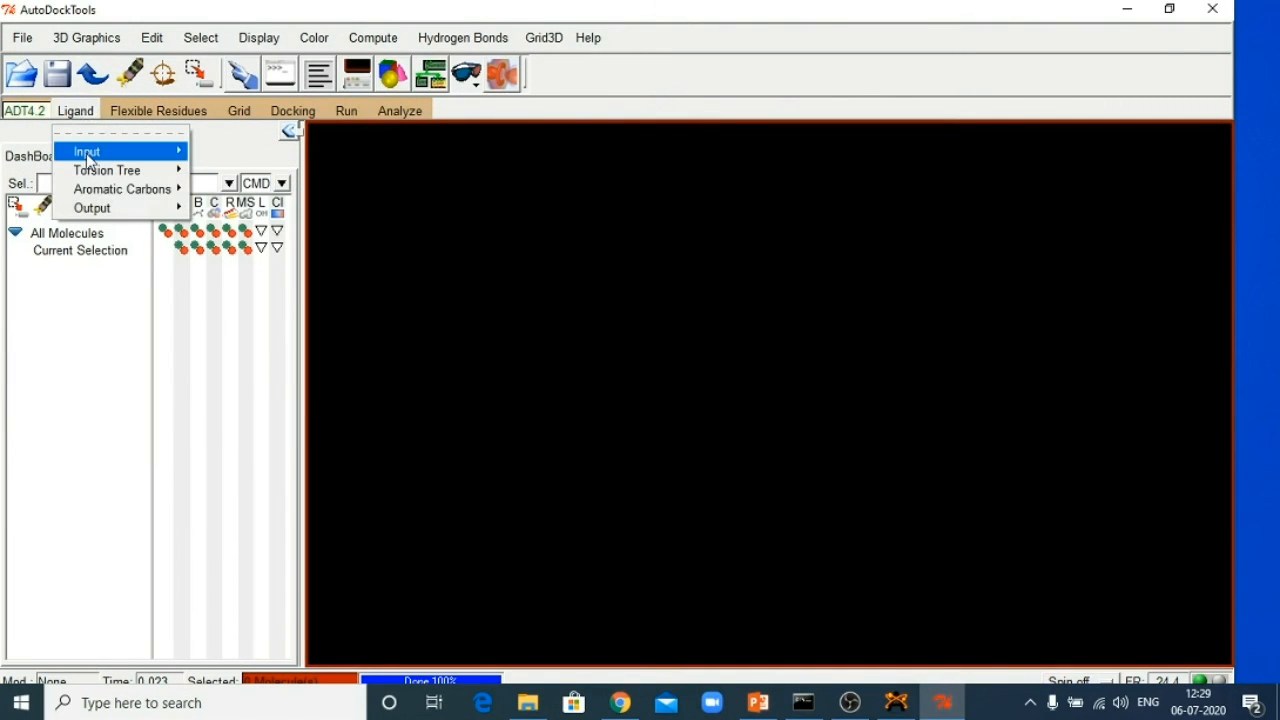
mouse_move(88, 153)
click(253, 170)
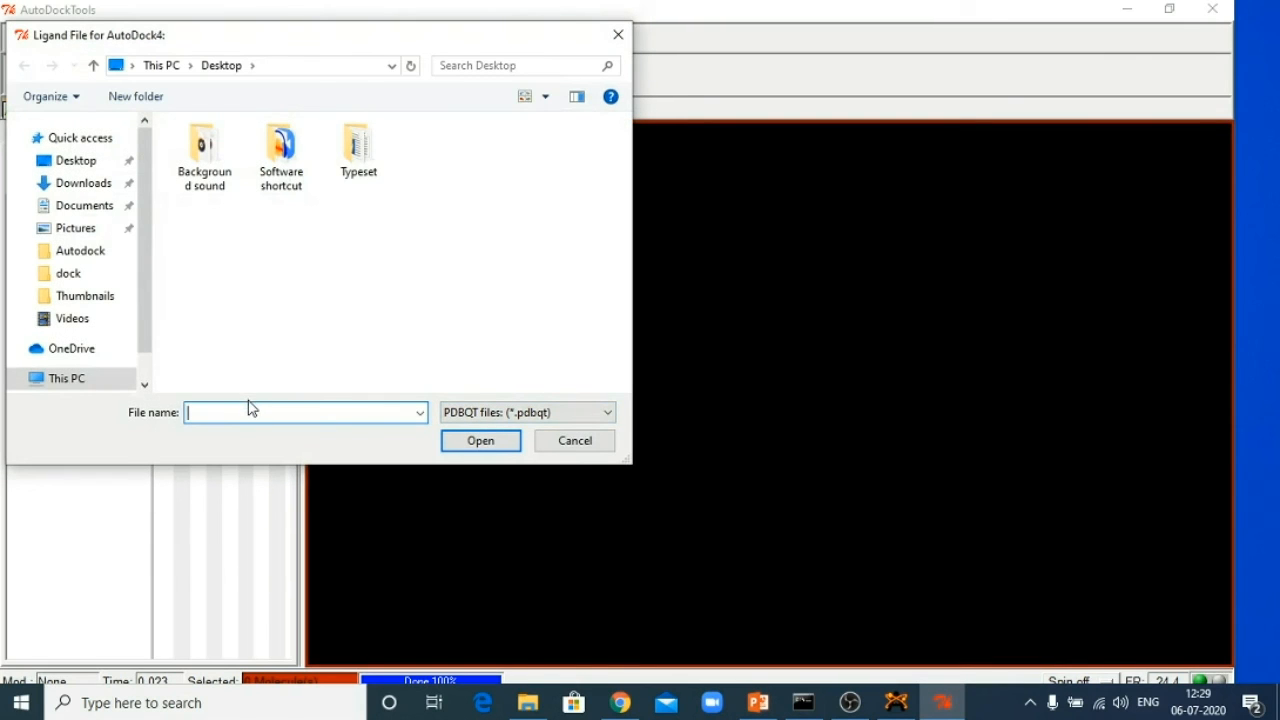
click(77, 160)
click(248, 412)
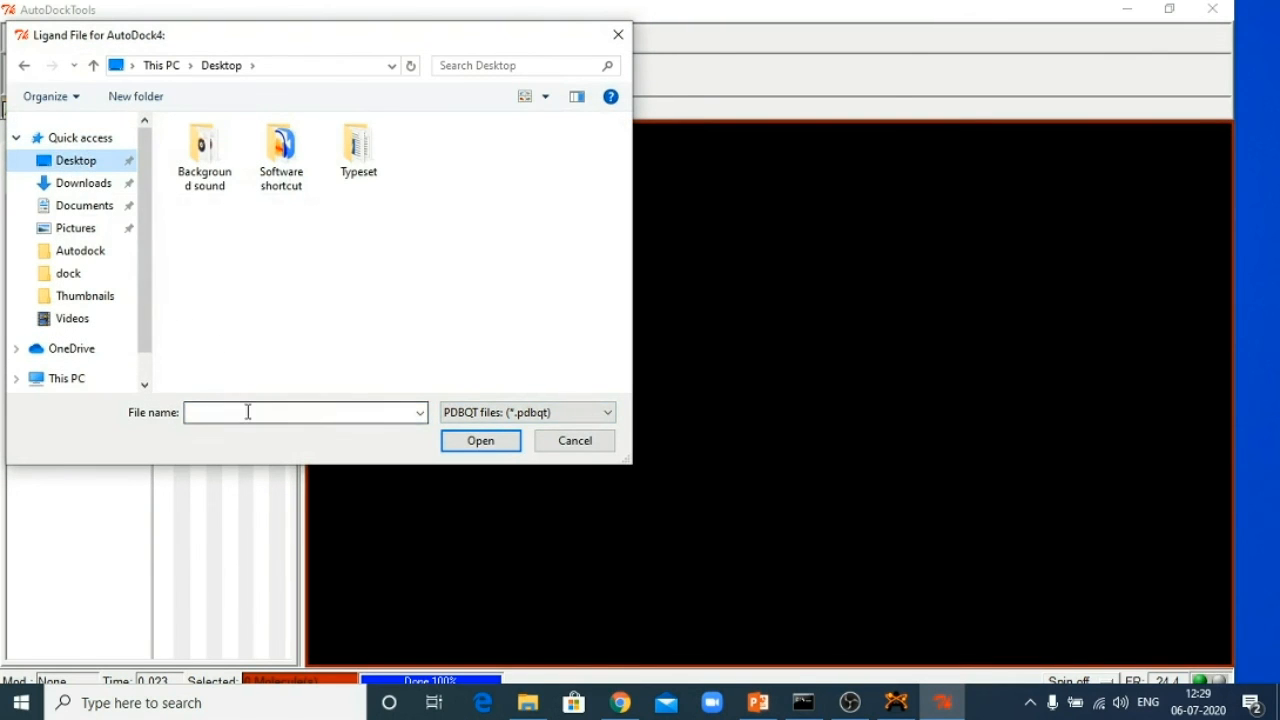
text(as)
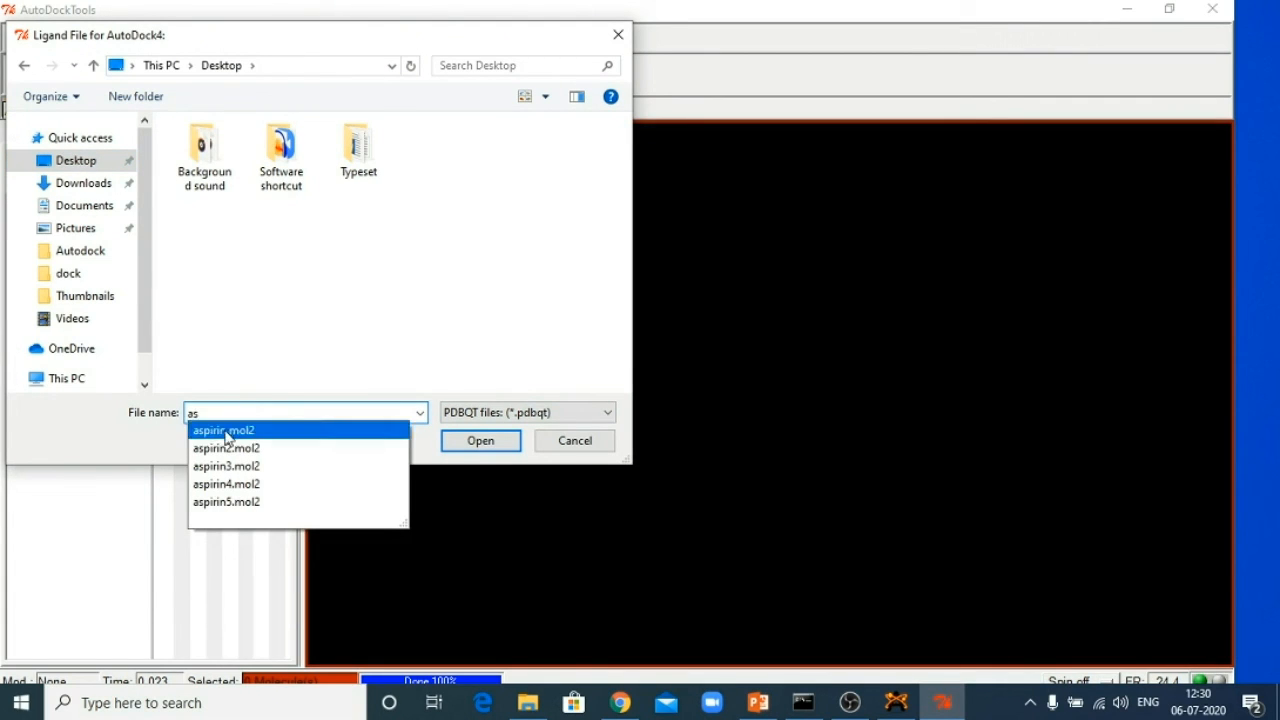
click(240, 502)
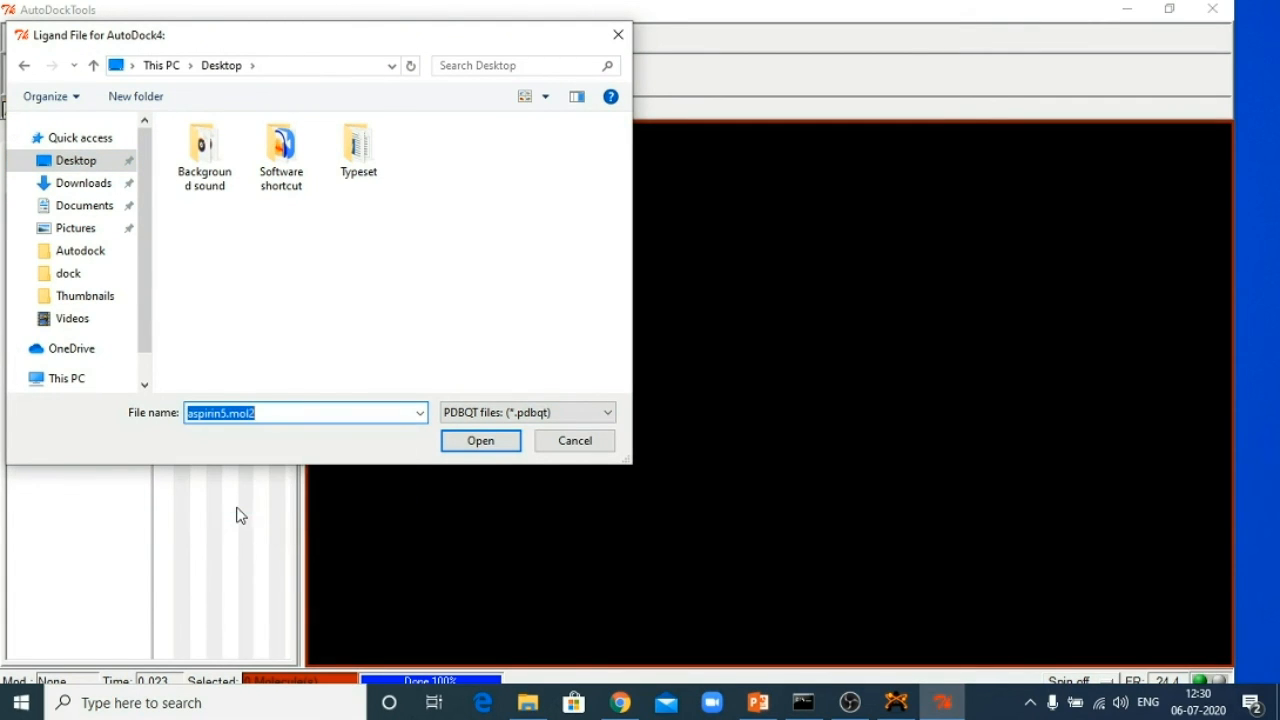
click(480, 440)
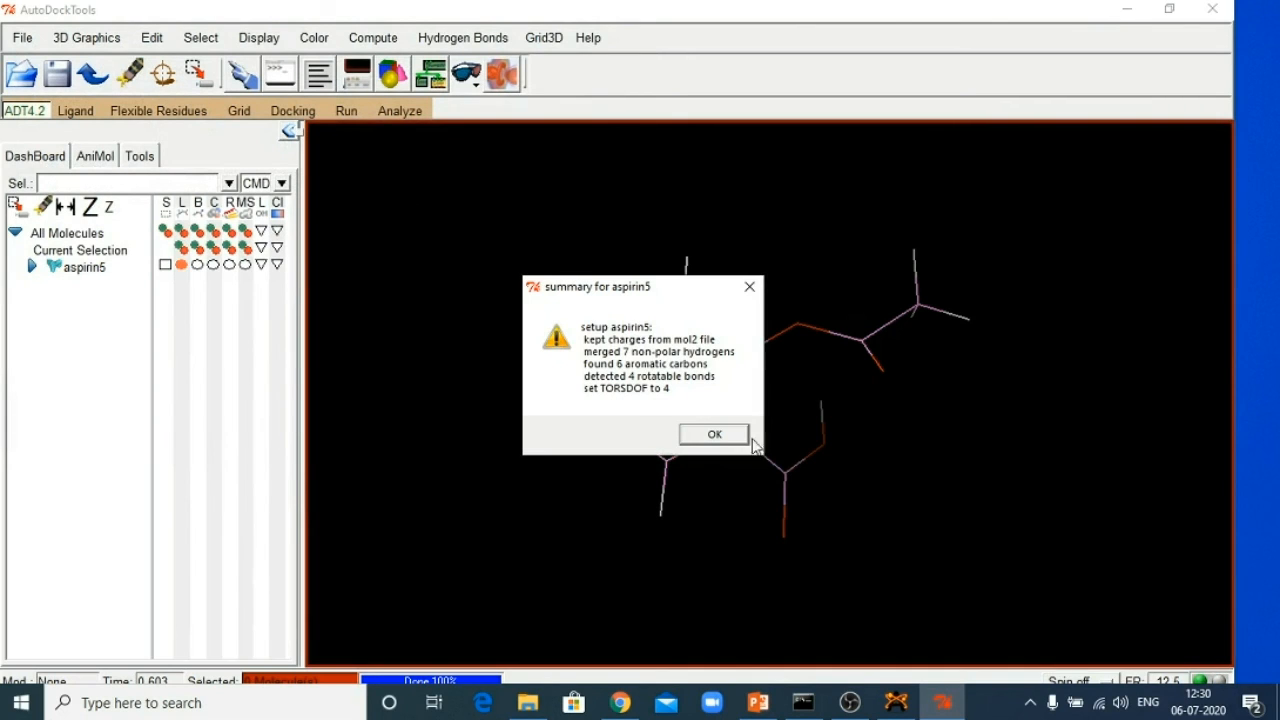
click(741, 438)
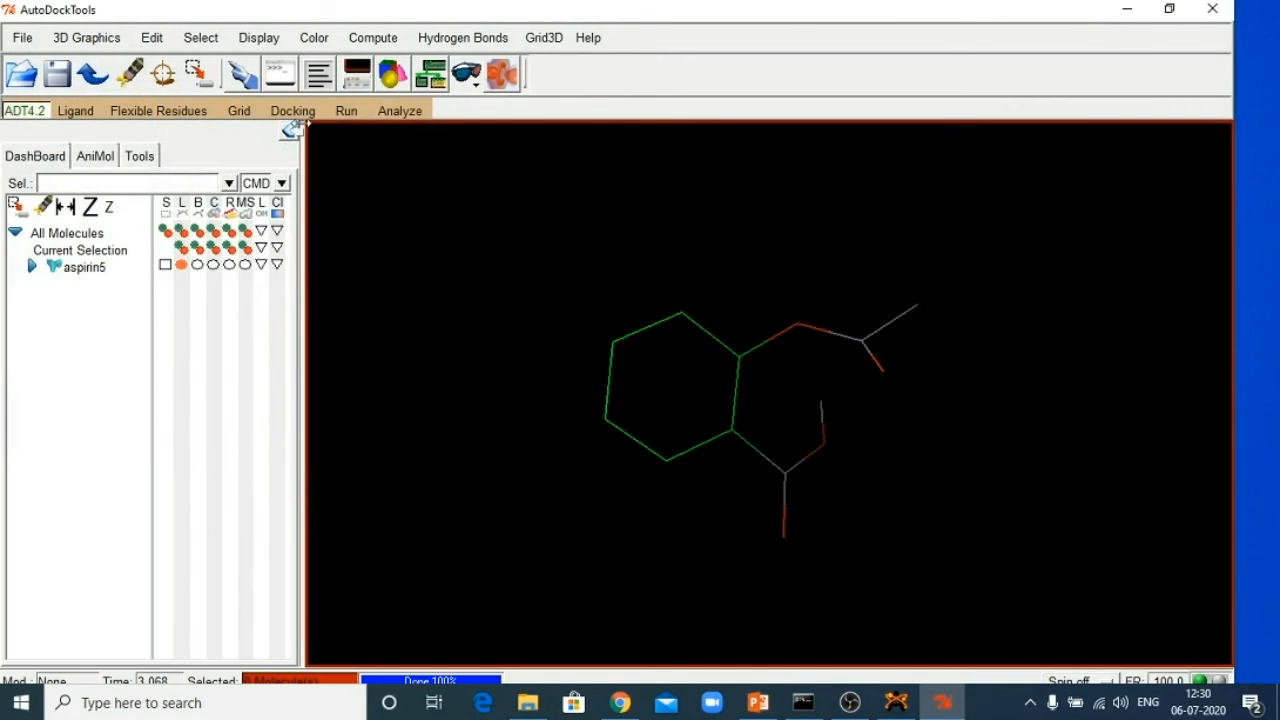
Save the prepared ligand to the Desktop as a PDBQT file named aspirin5.
click(75, 111)
mouse_move(110, 207)
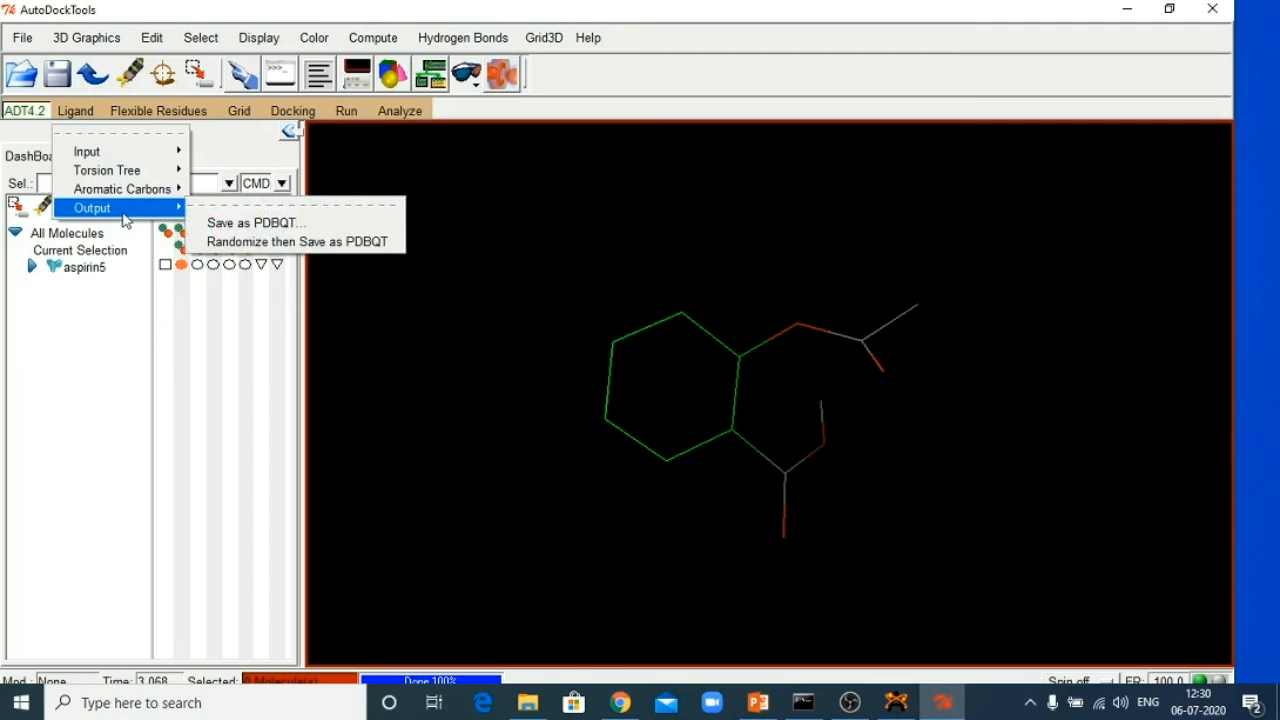
click(232, 222)
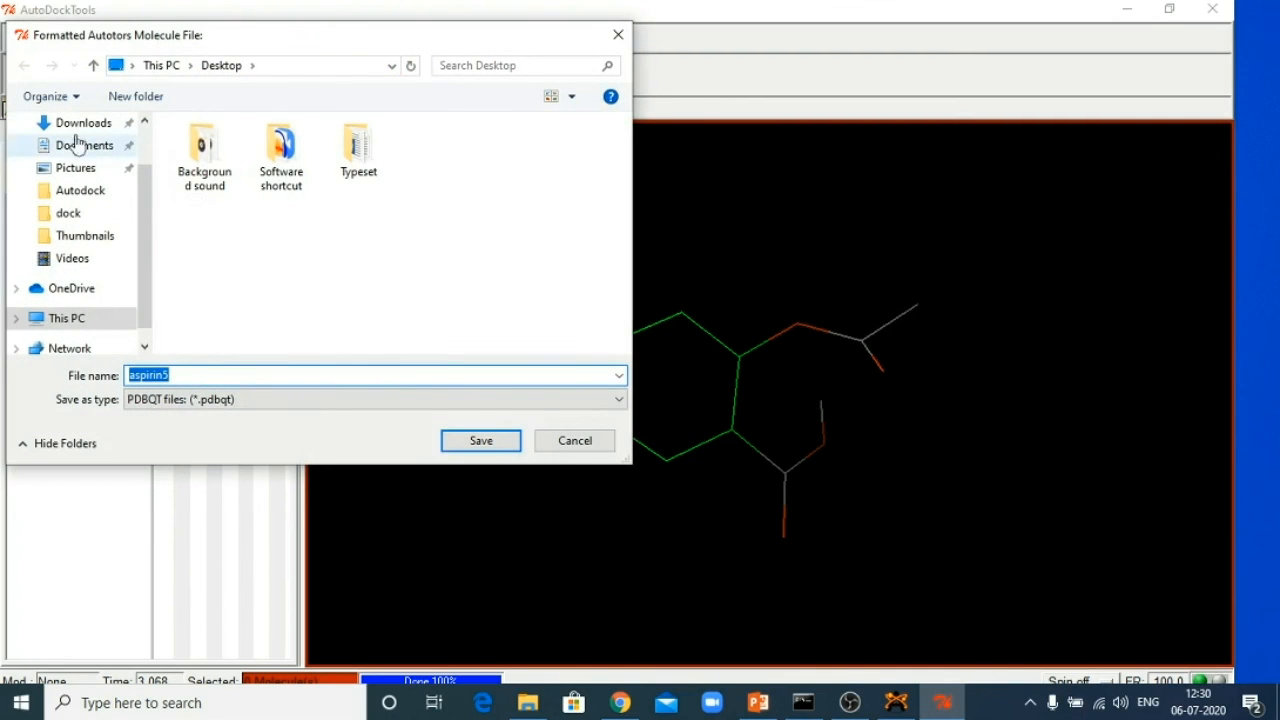
scroll(145, 213, up, 2)
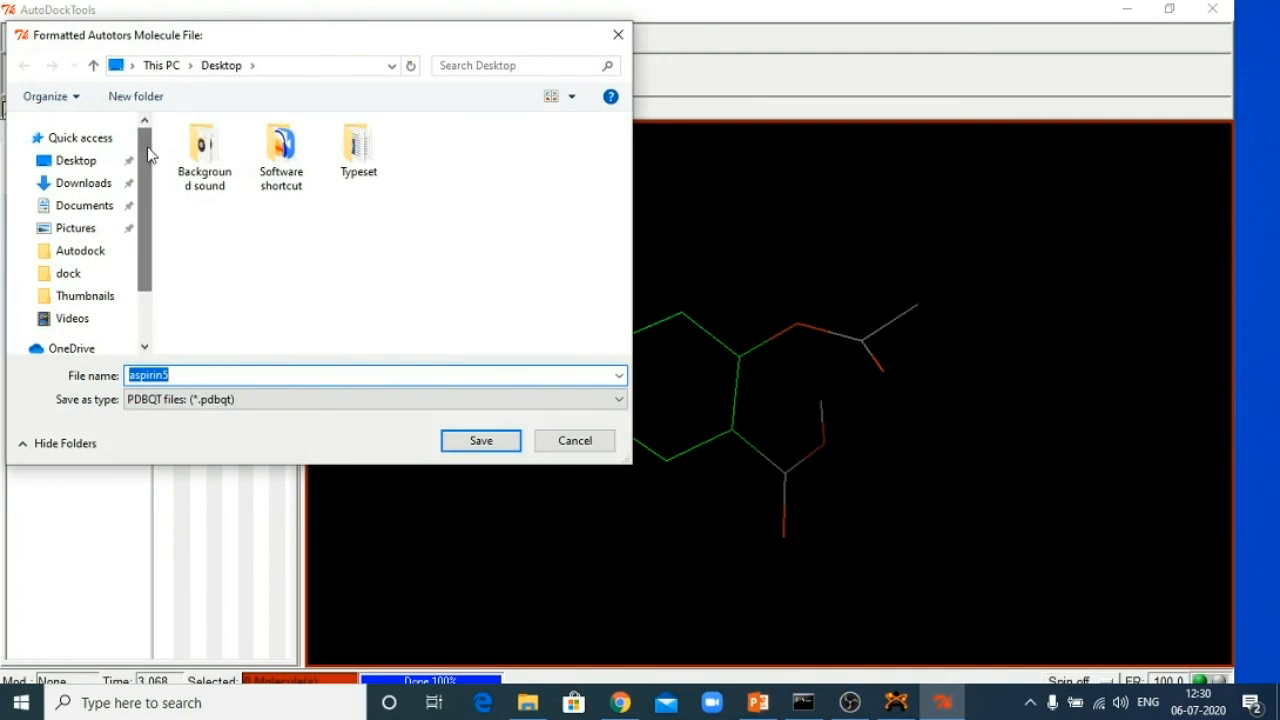
click(76, 160)
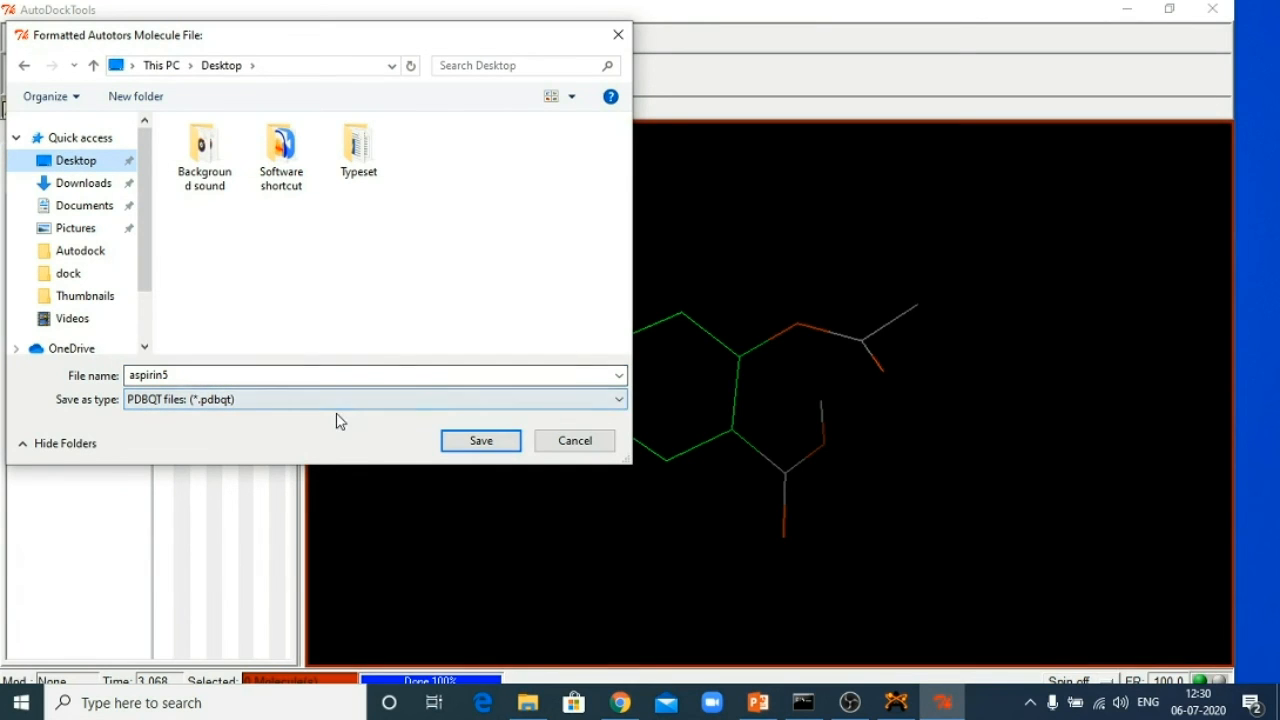
click(481, 442)
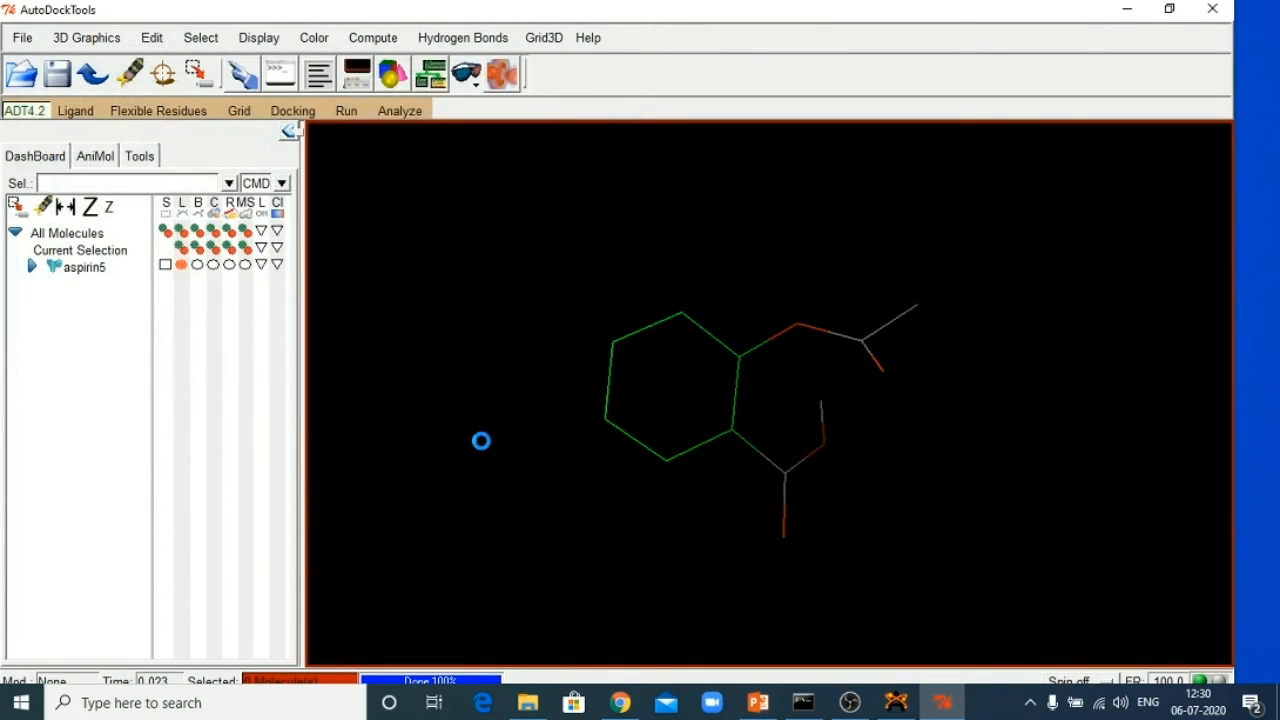
Replace the loaded molecule by deleting it and opening the saved aspirin5 PDBQT file as the ligand input, accepting the setup summary.
right_click(92, 270)
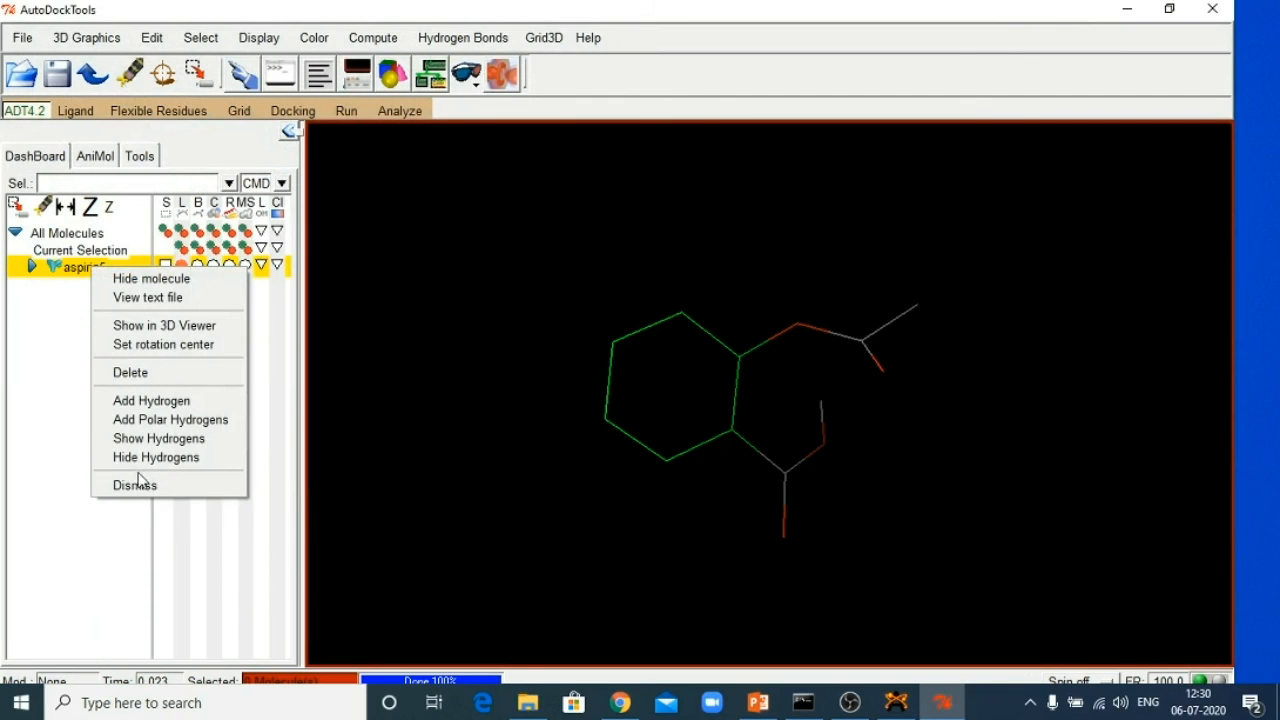
click(140, 372)
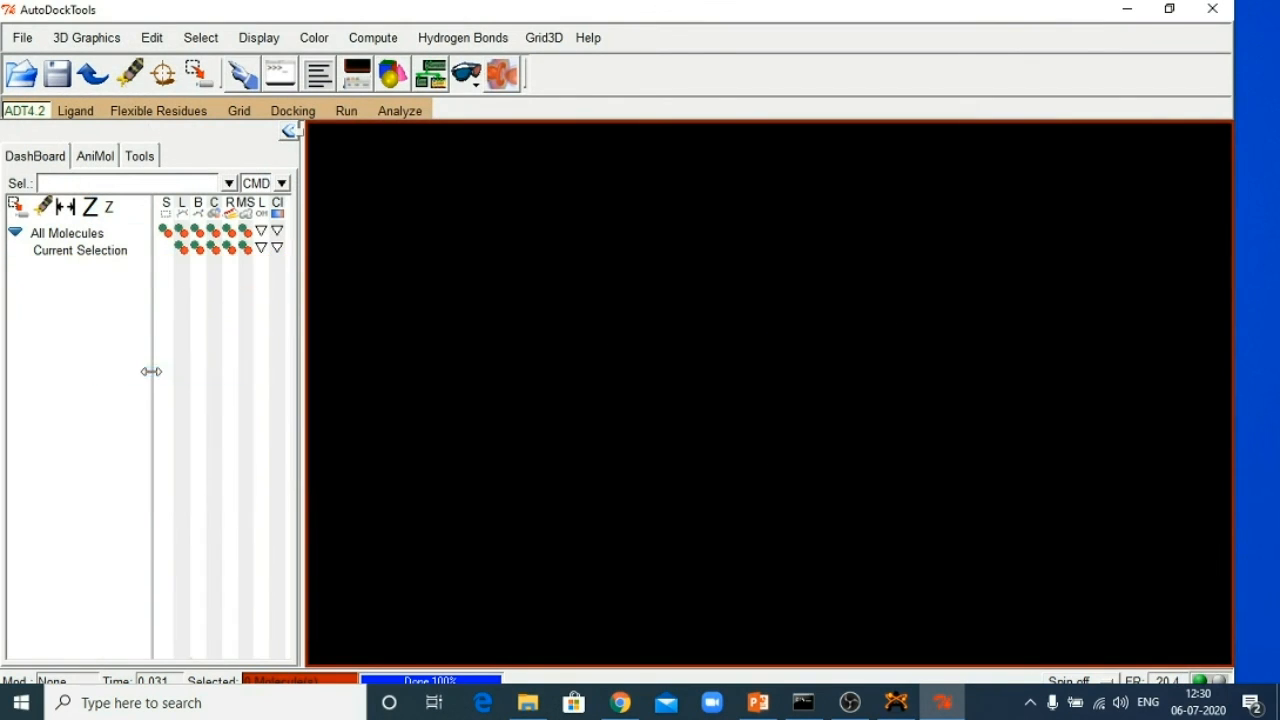
click(89, 114)
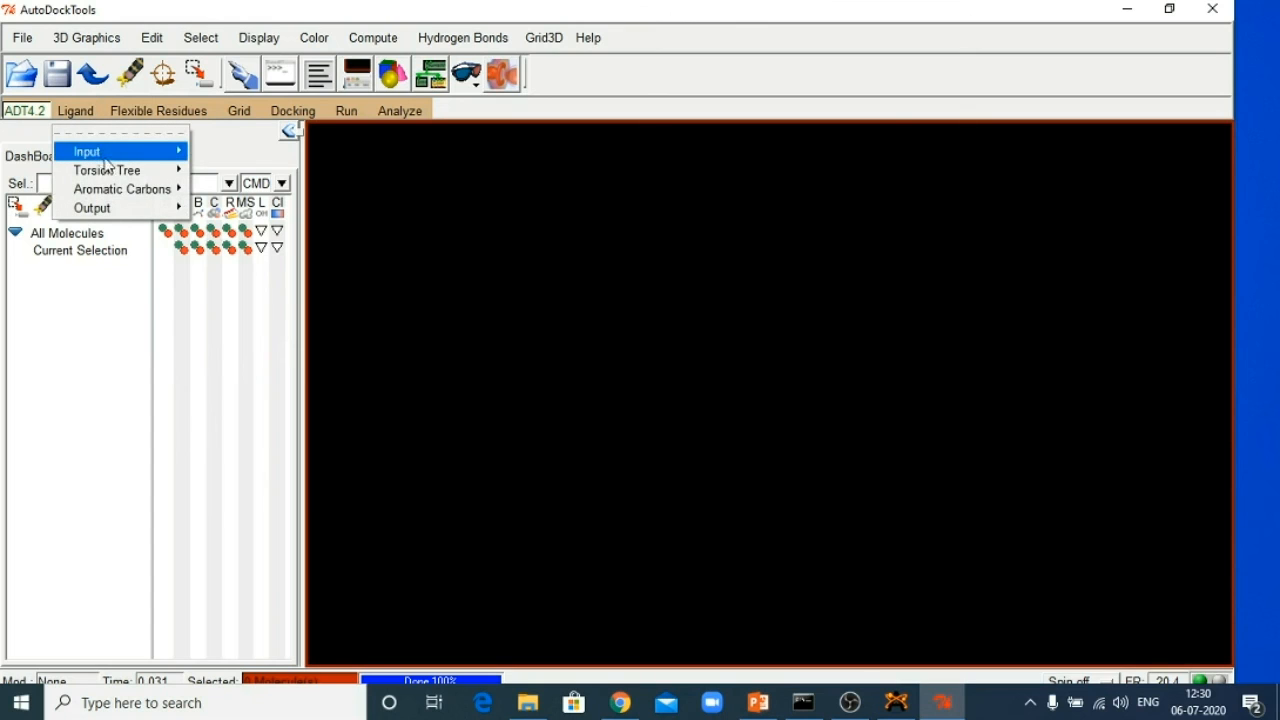
mouse_move(111, 157)
click(208, 167)
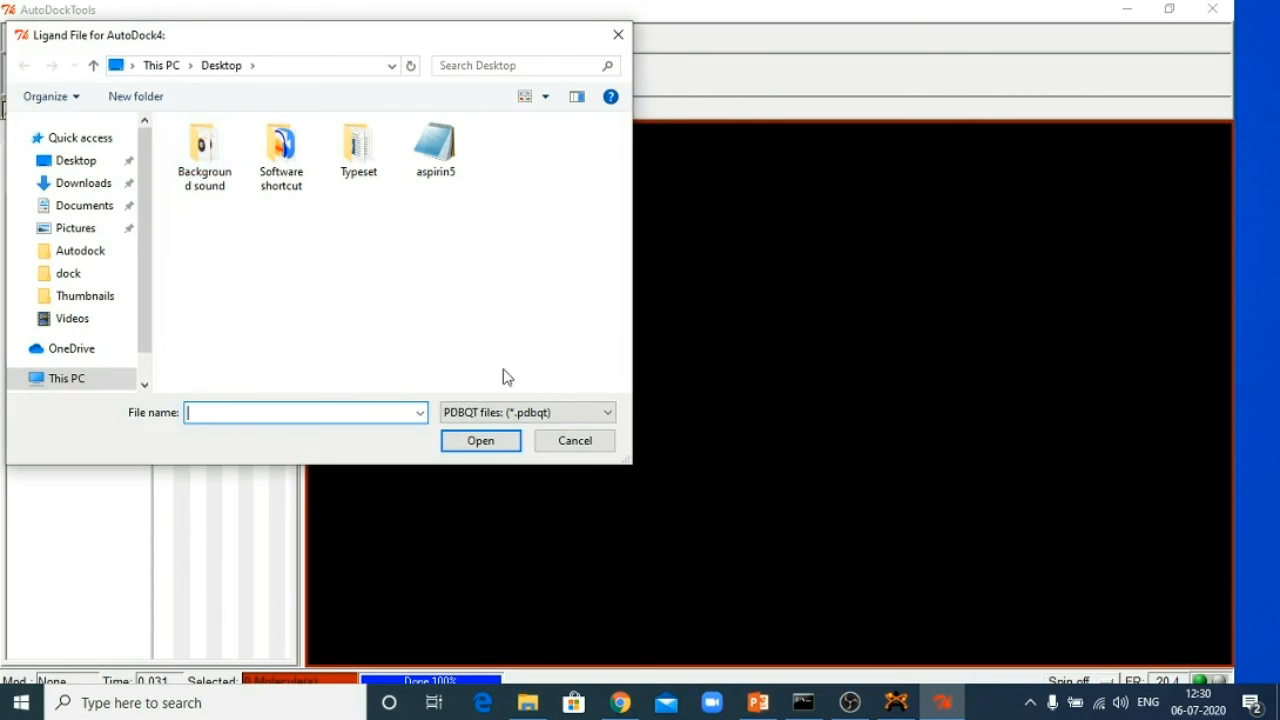
click(436, 148)
click(484, 447)
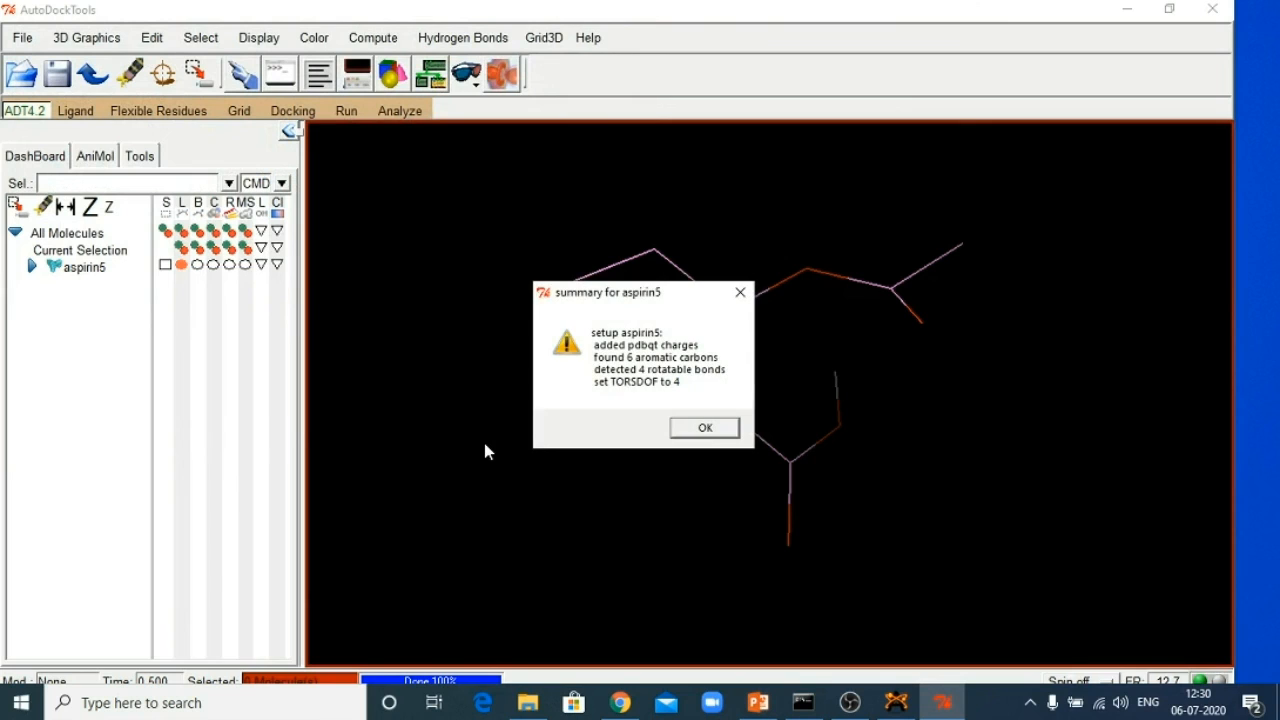
click(705, 429)
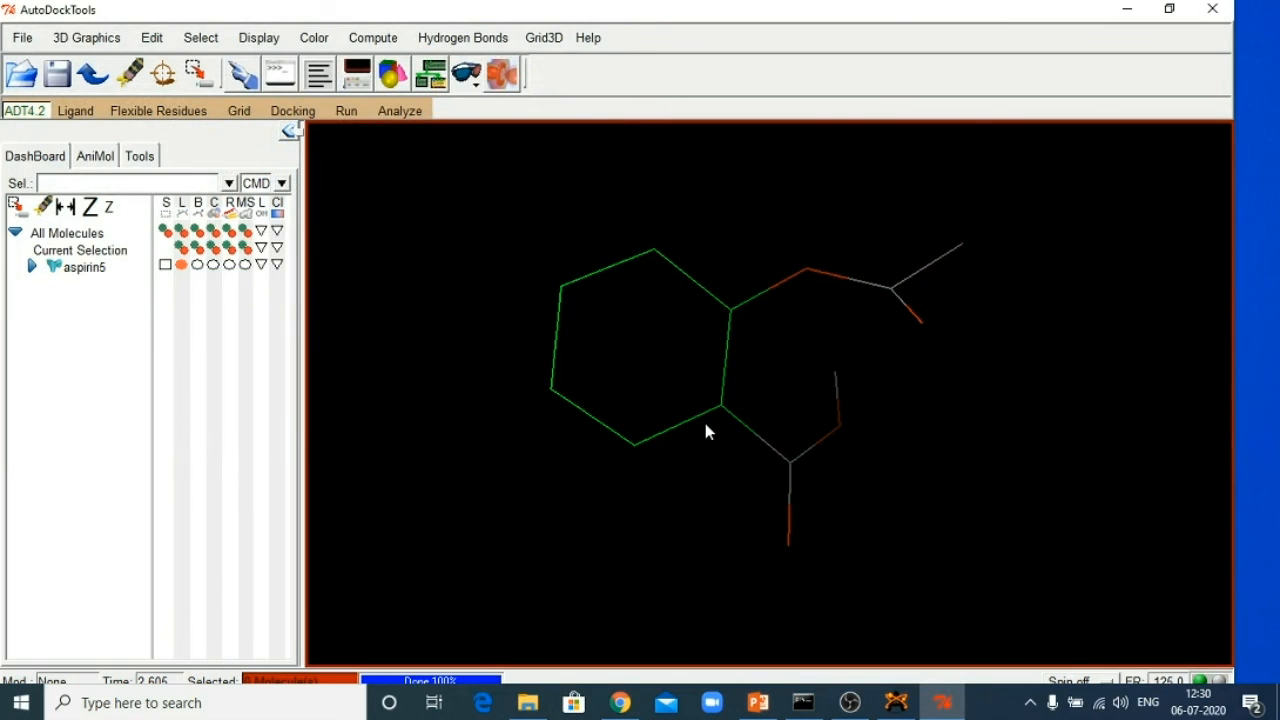
Switch to the PowerPoint presentation and view the slide on databases of interest for drug discovery.
click(758, 702)
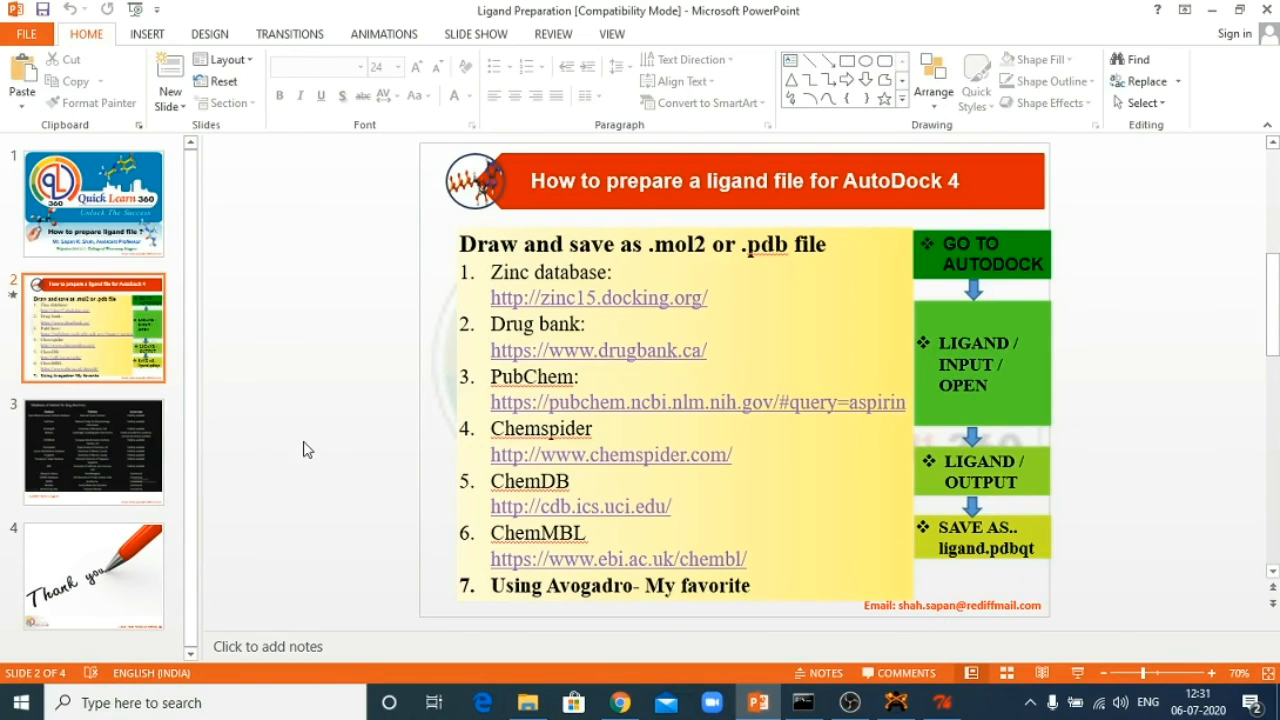
scroll(307, 449, down, 1)
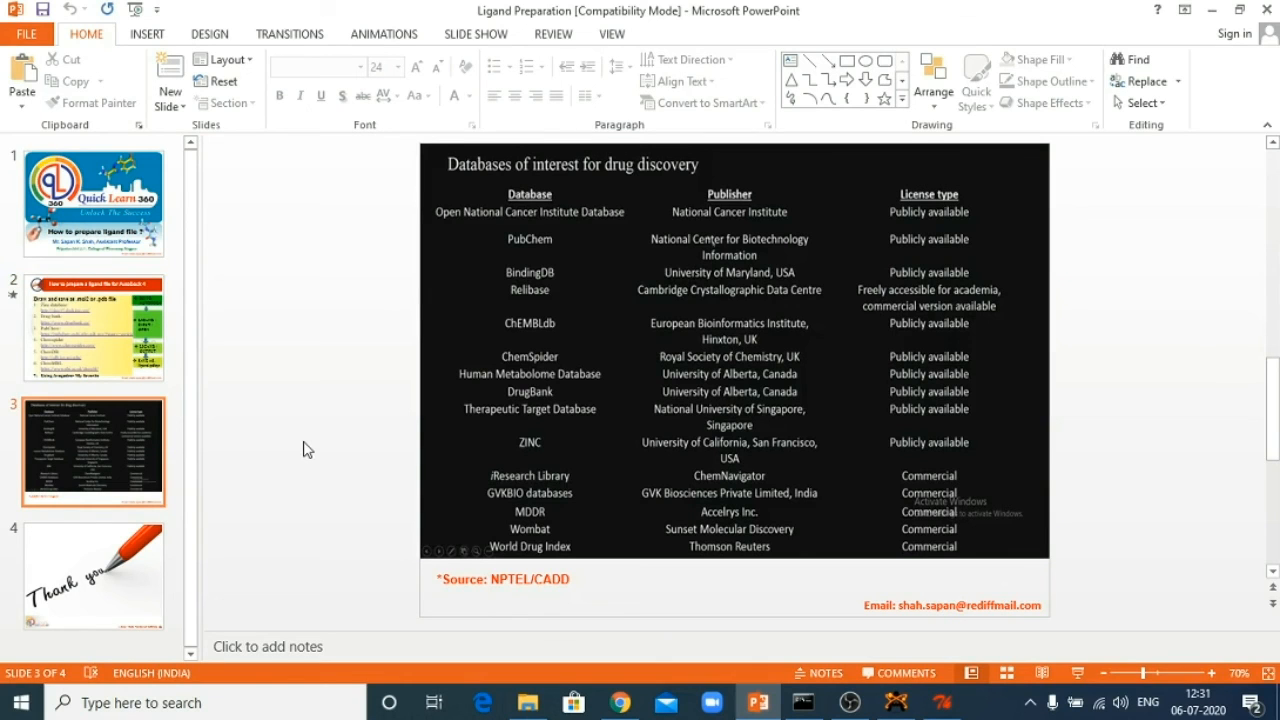